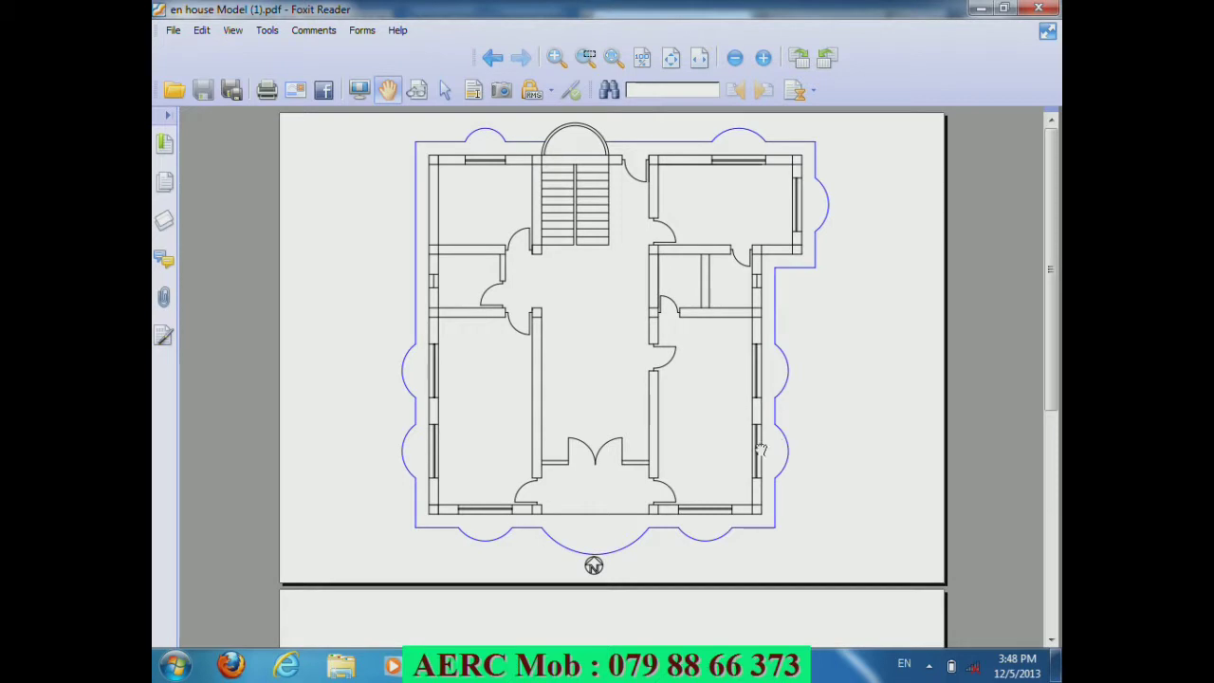
Step: Finish reviewing the floor plan PDF in Foxit Reader and bring the blank AutoCAD drawing forward
mouse_move(452, 474)
mouse_down()
mouse_move(323, 455)
mouse_move(328, 506)
mouse_up()
drag(517, 557, 360, 527)
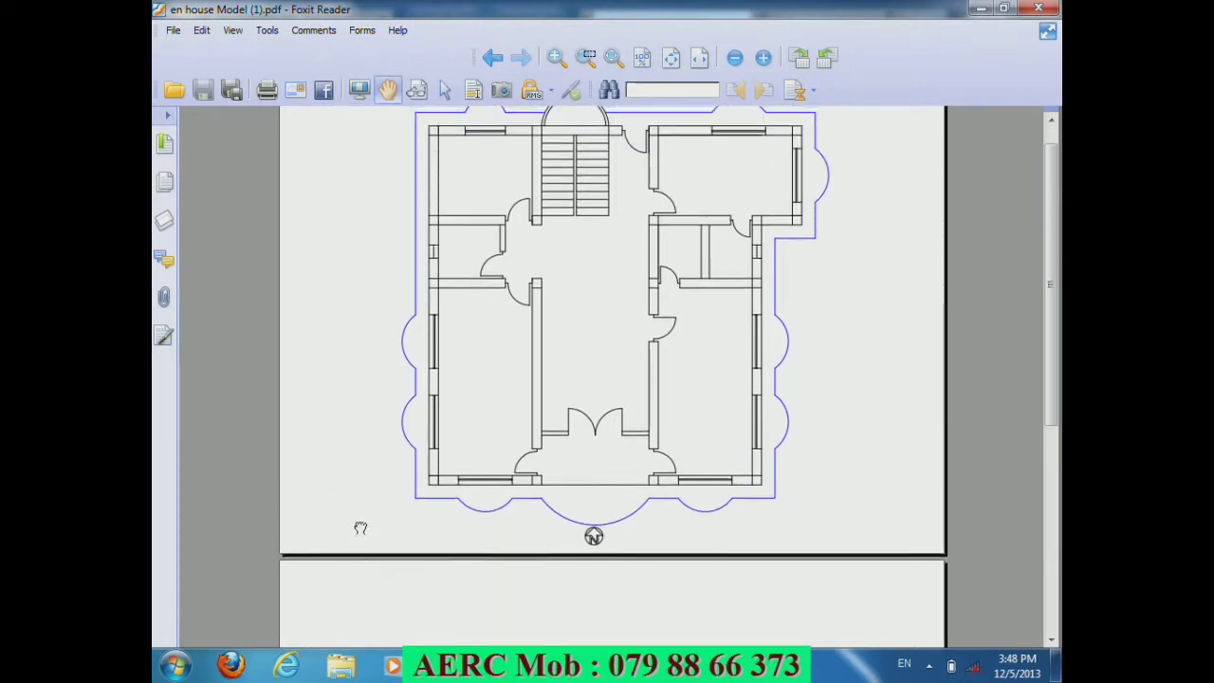
scroll(275, 177, up, 1)
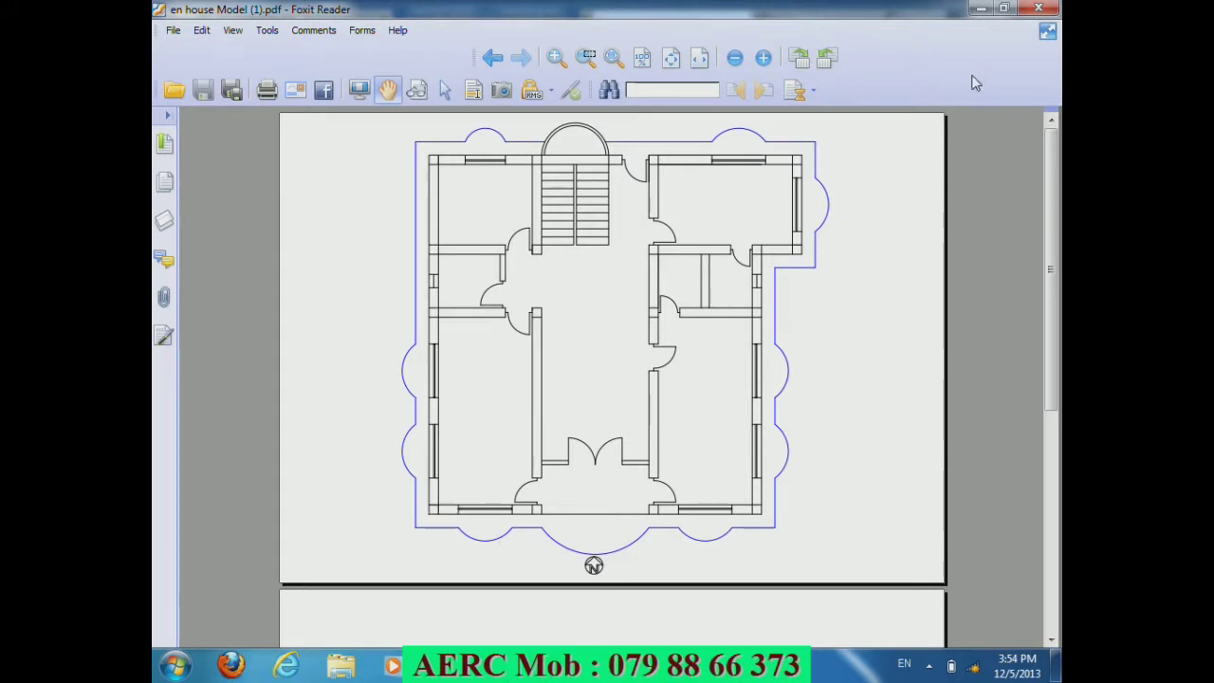
click(981, 9)
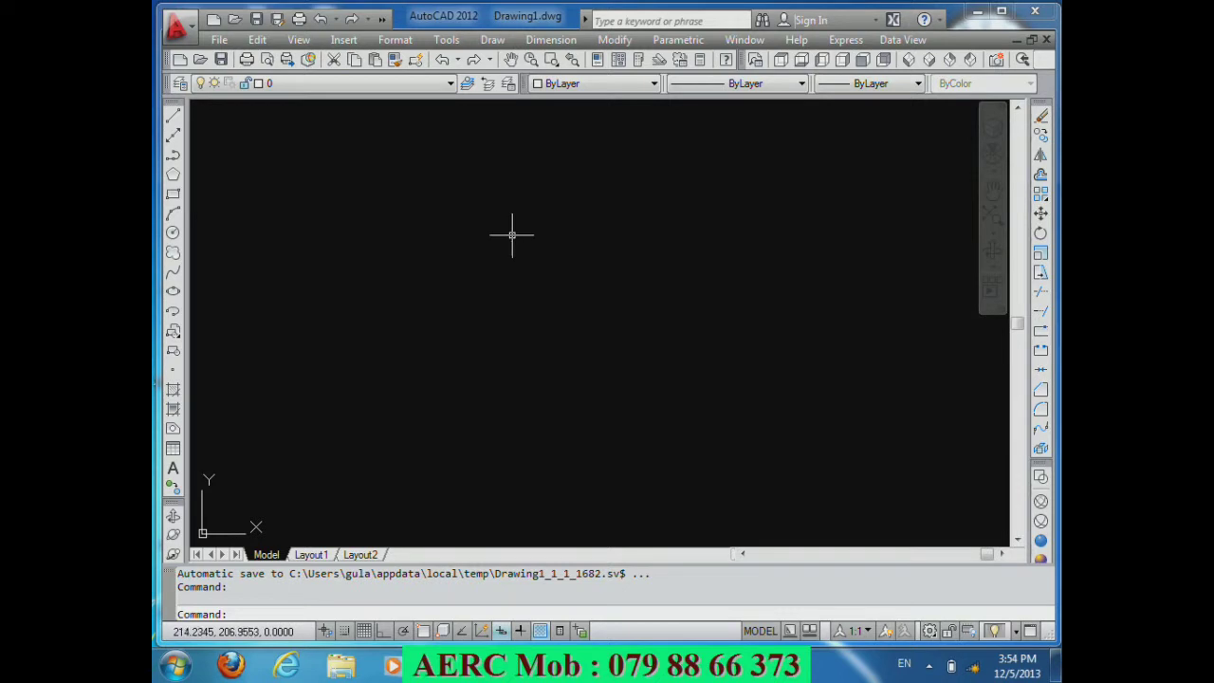
Step: Run the UN command to open the Drawing Units dialog for Drawing1
text(un)
key(Return)
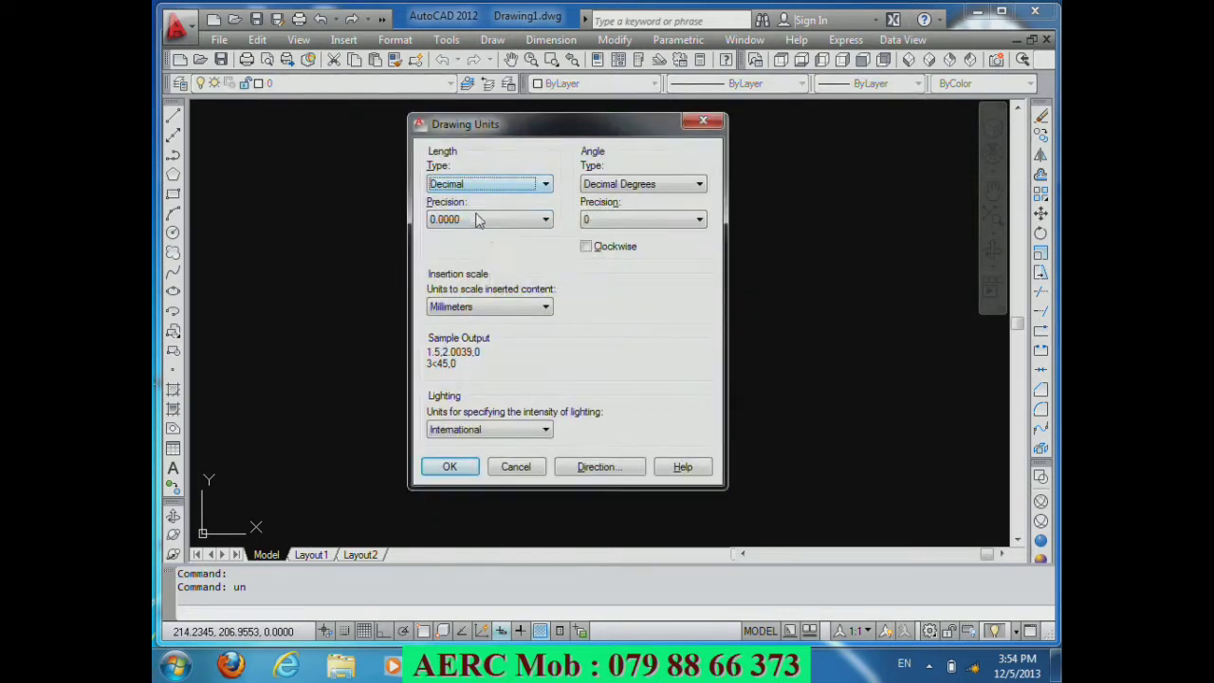
Step: Set length and angle precision to 0.00 and insertion scale to Centimeters
click(477, 219)
click(457, 260)
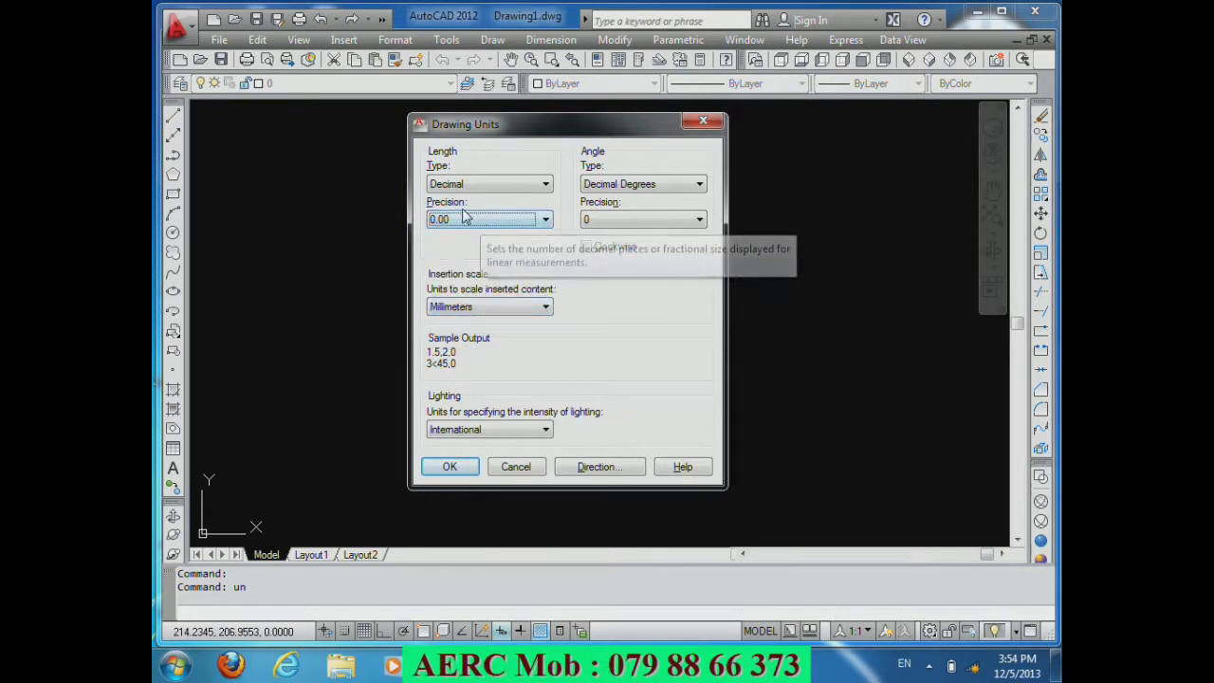
click(477, 313)
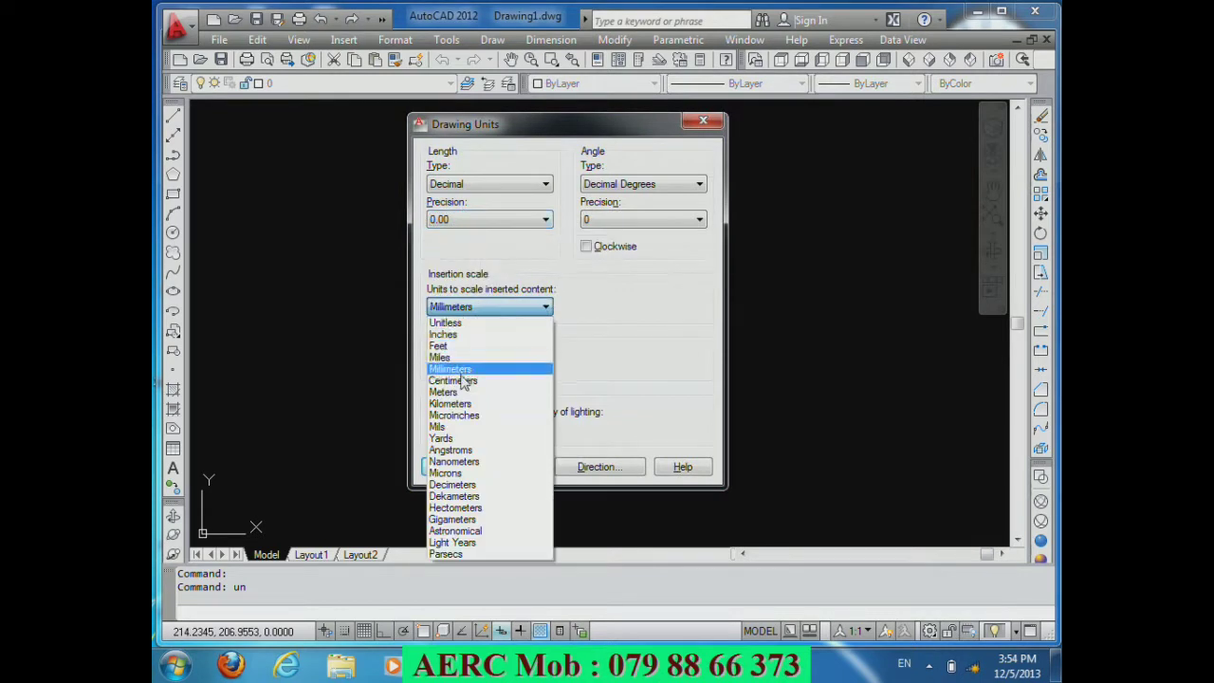
click(470, 380)
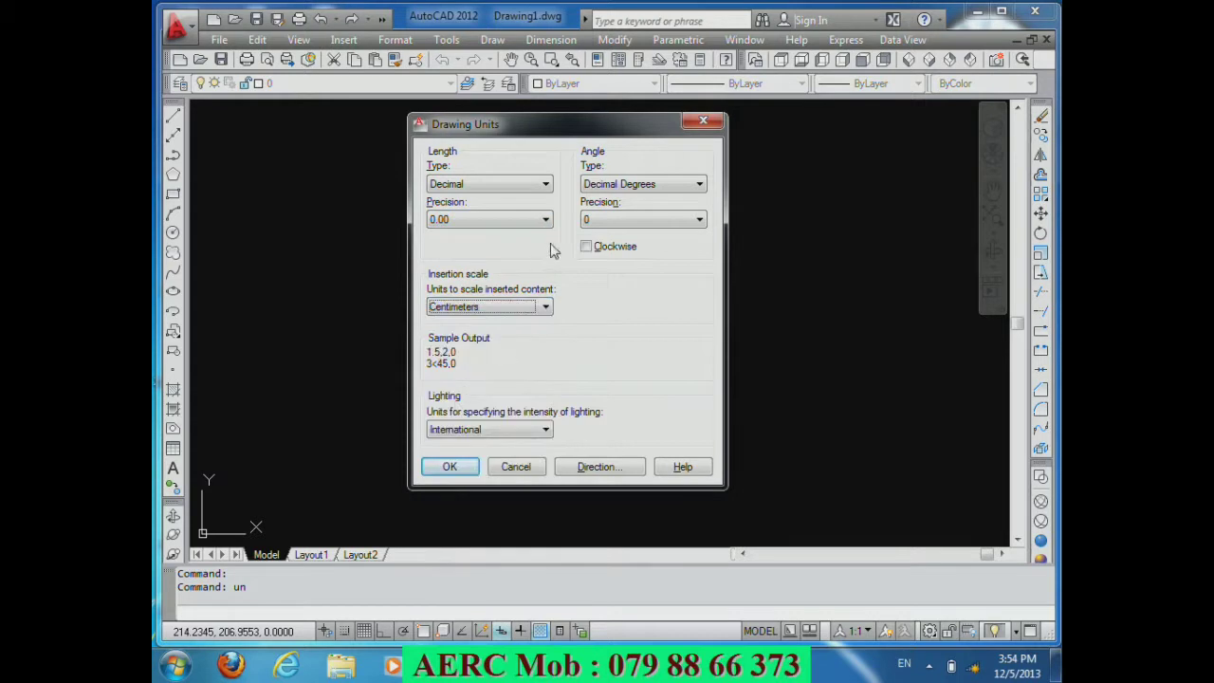
click(607, 220)
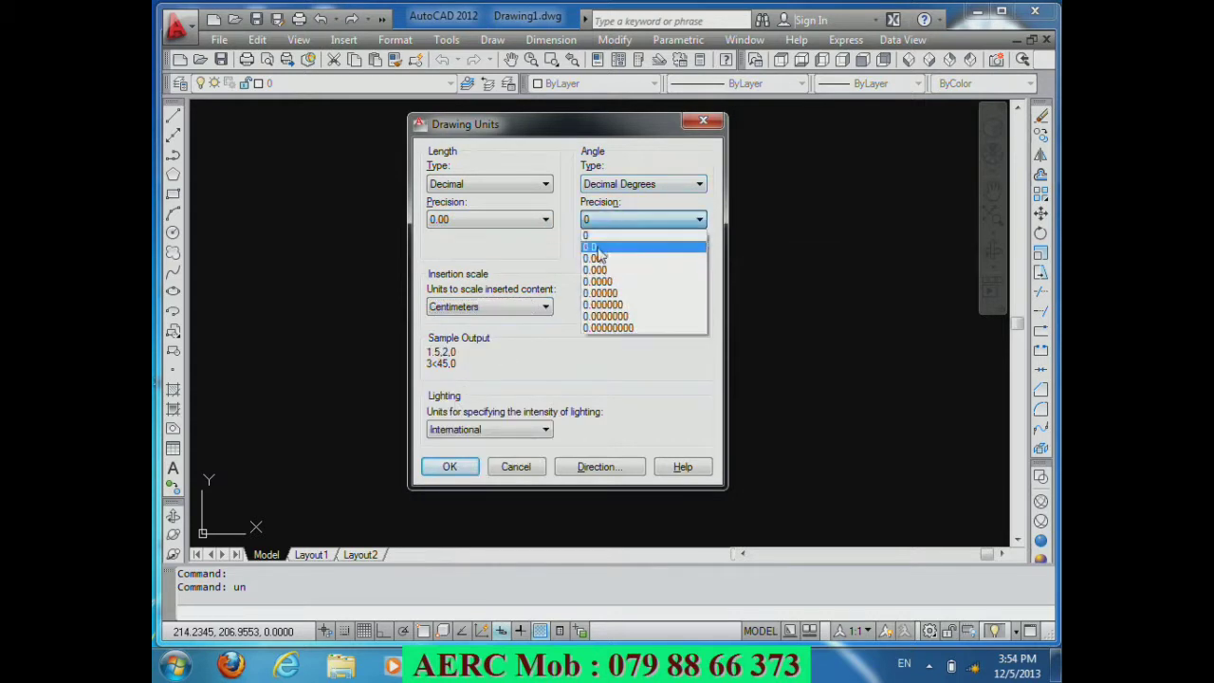
click(605, 254)
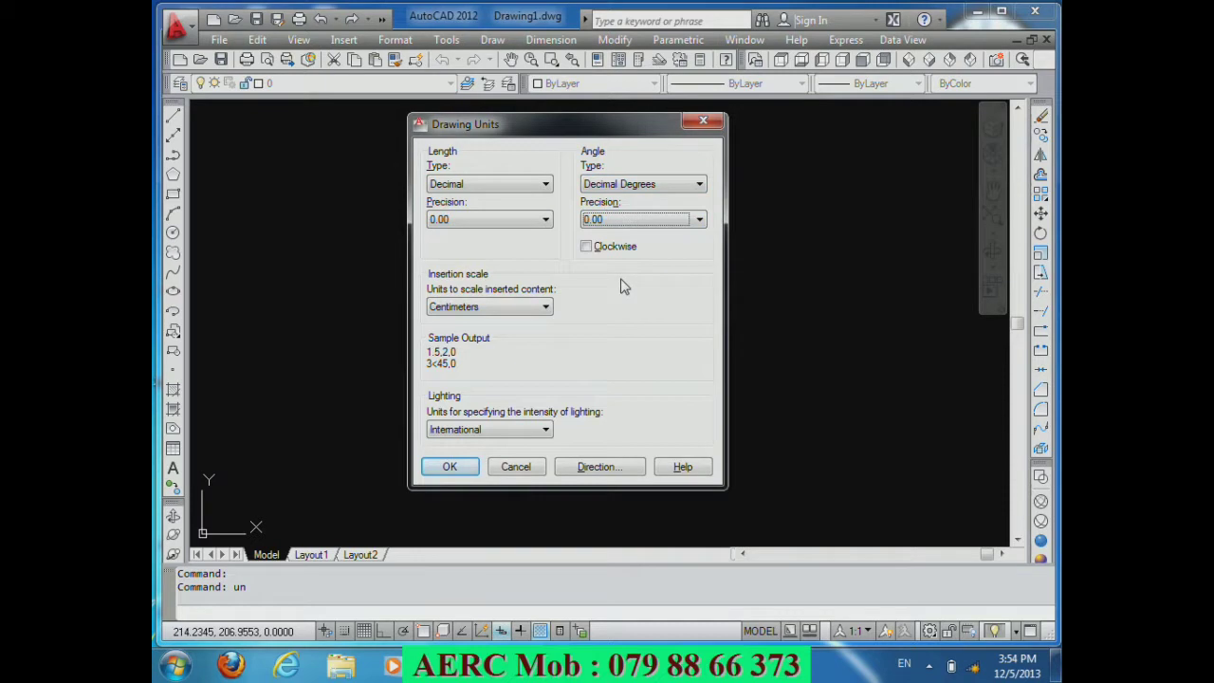
click(449, 466)
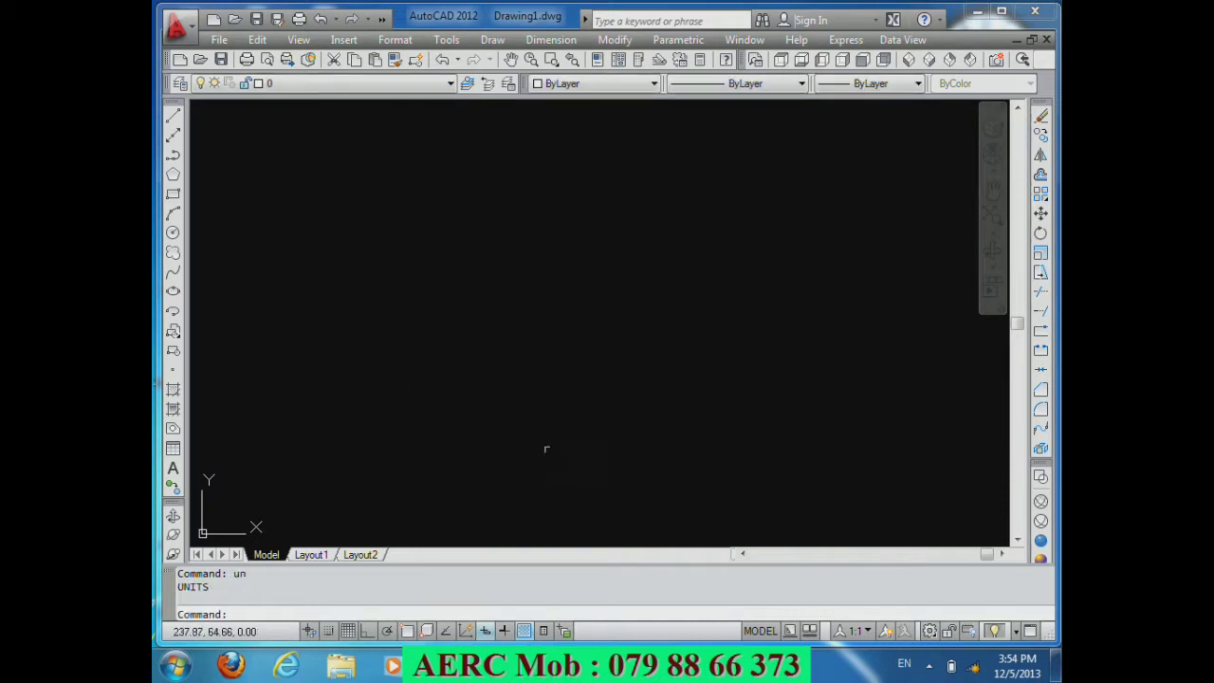
Step: Set the drawing limits from 0,0 to 5000,2000, then start the Line command
text(limits)
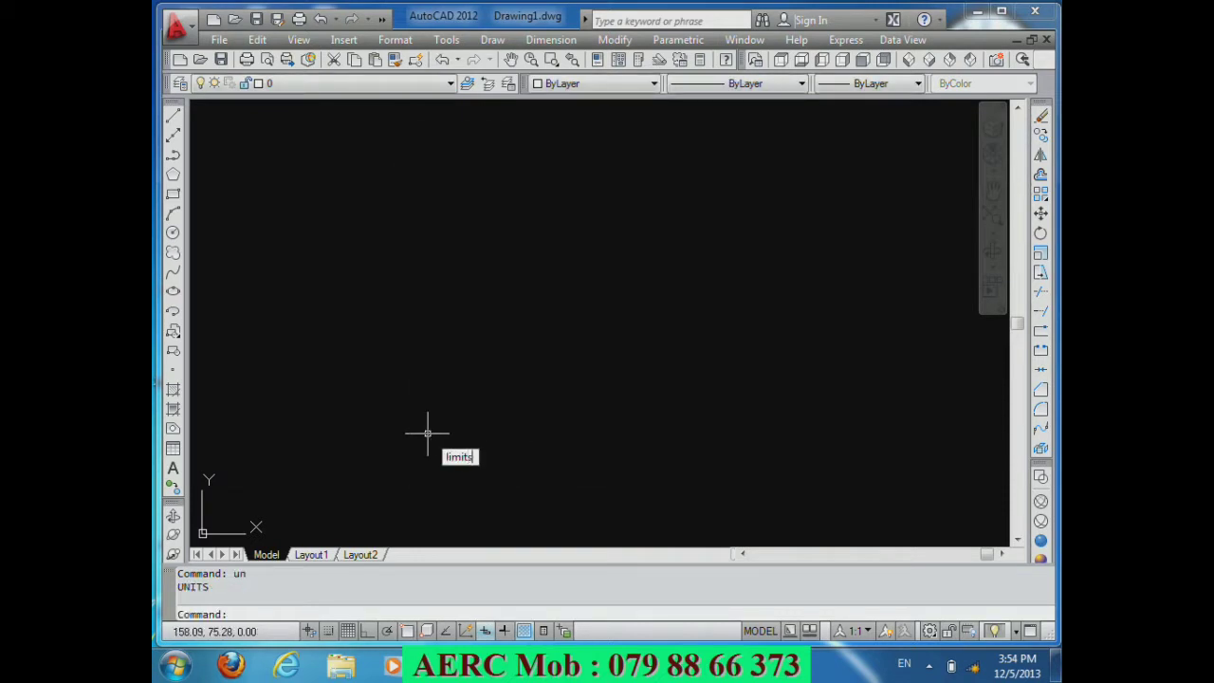
key(Return)
text(0)
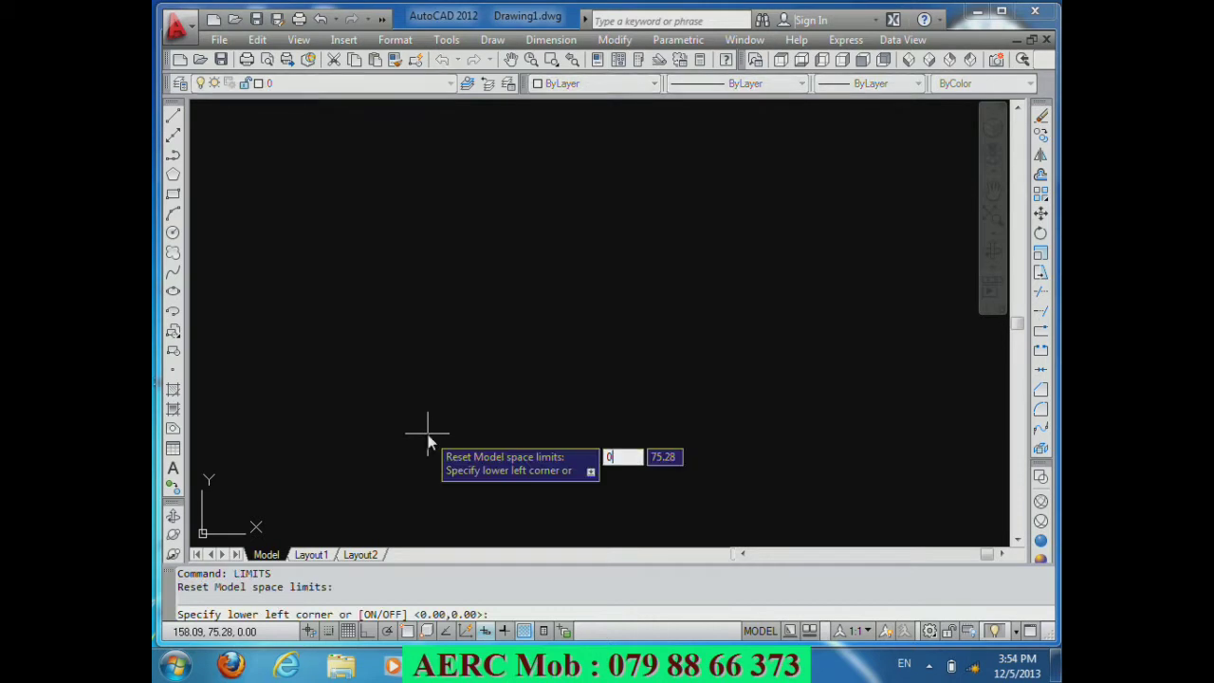
text(,0)
key(Return)
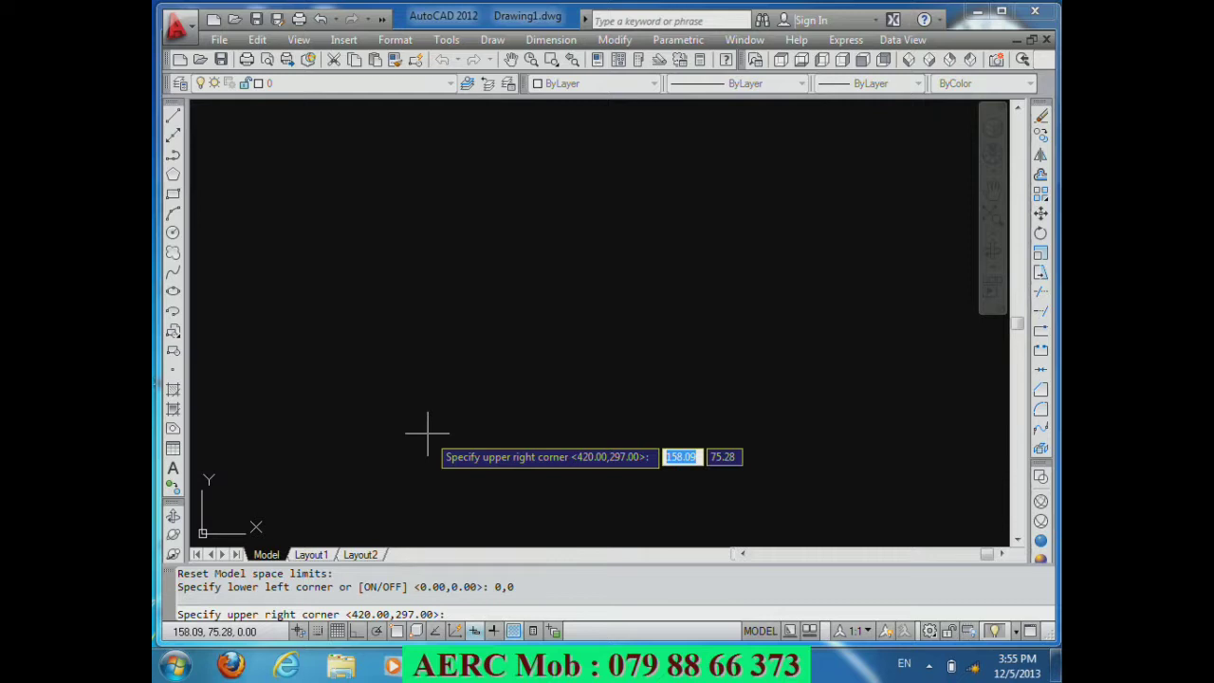
key(BackSpace)
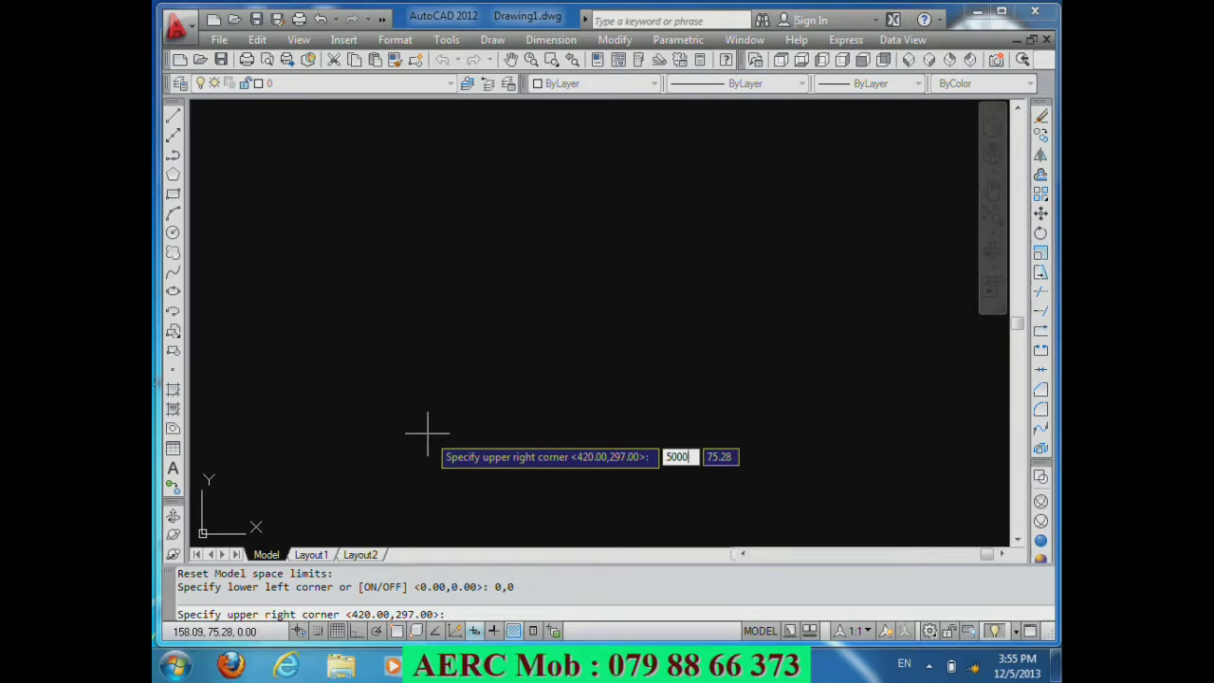
key(Tab)
text(200)
key(Return)
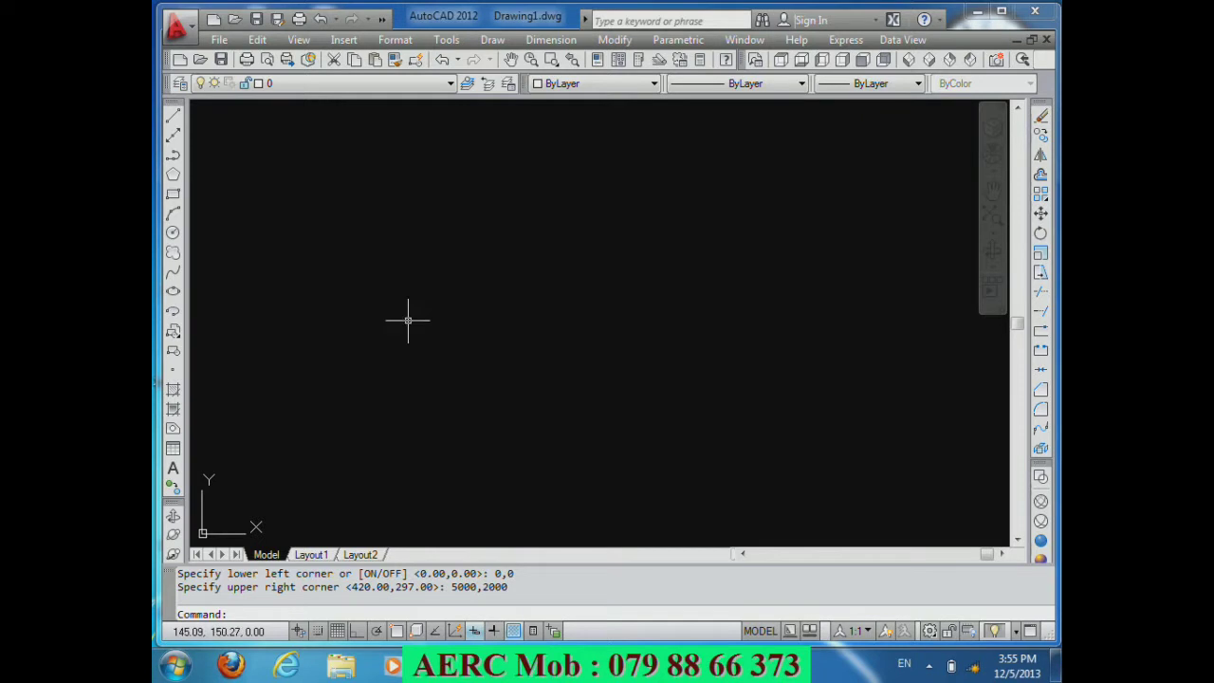
text(L)
key(Return)
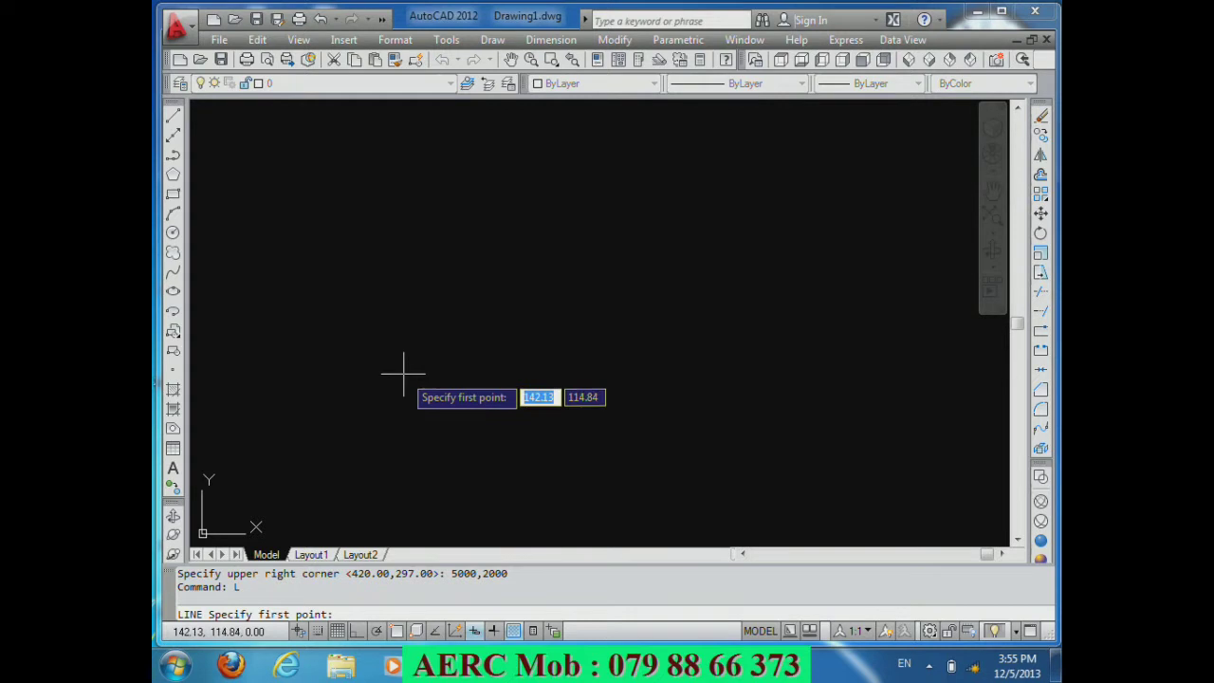
Step: Draw a 1240-long horizontal line from 50,50 with Ortho turned on
text(5)
text(0,50)
key(Return)
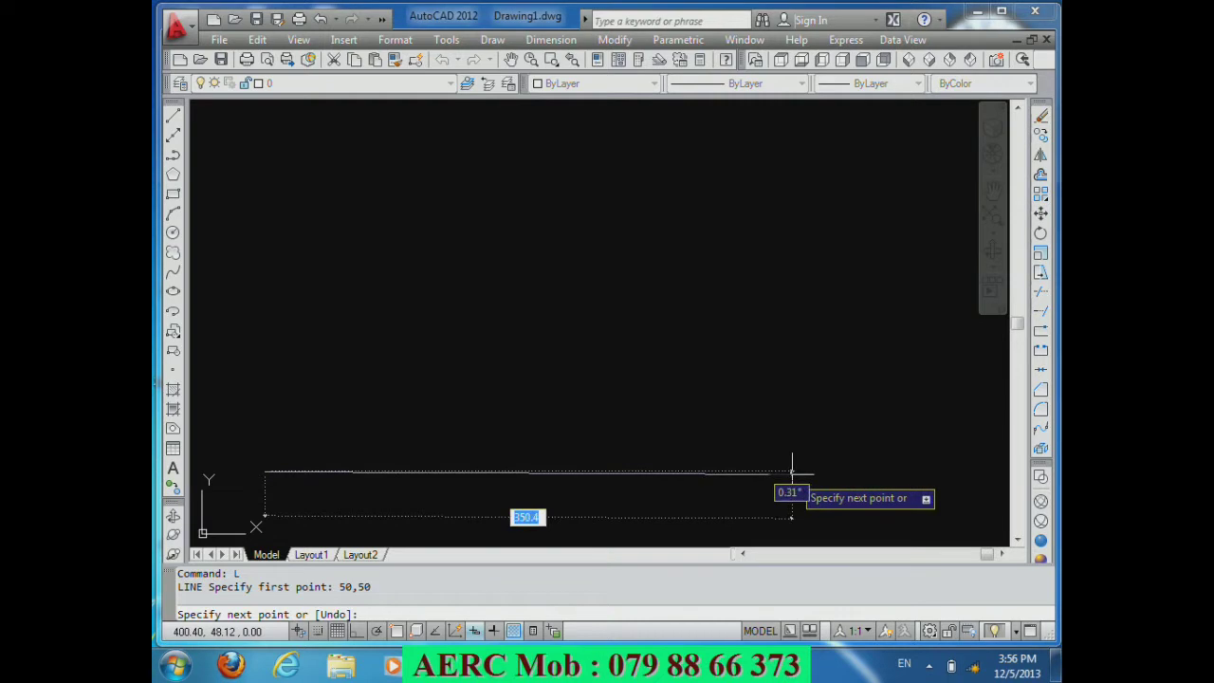
key(F8)
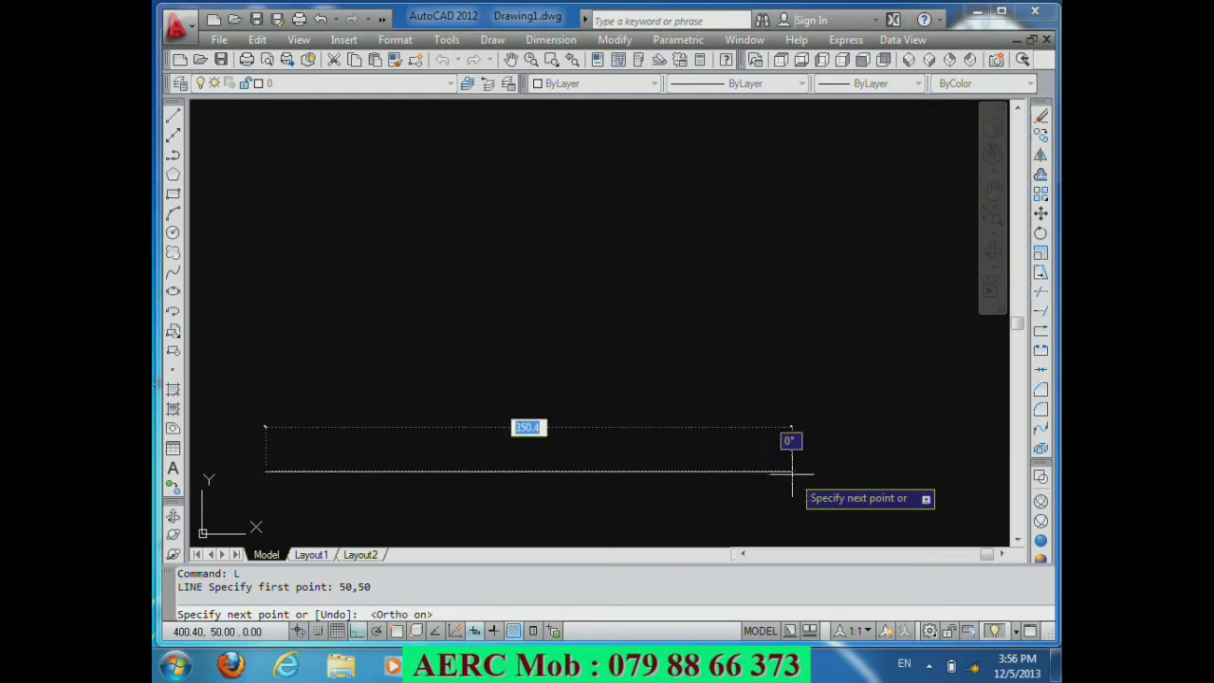
text(1240)
key(Return)
key(Return)
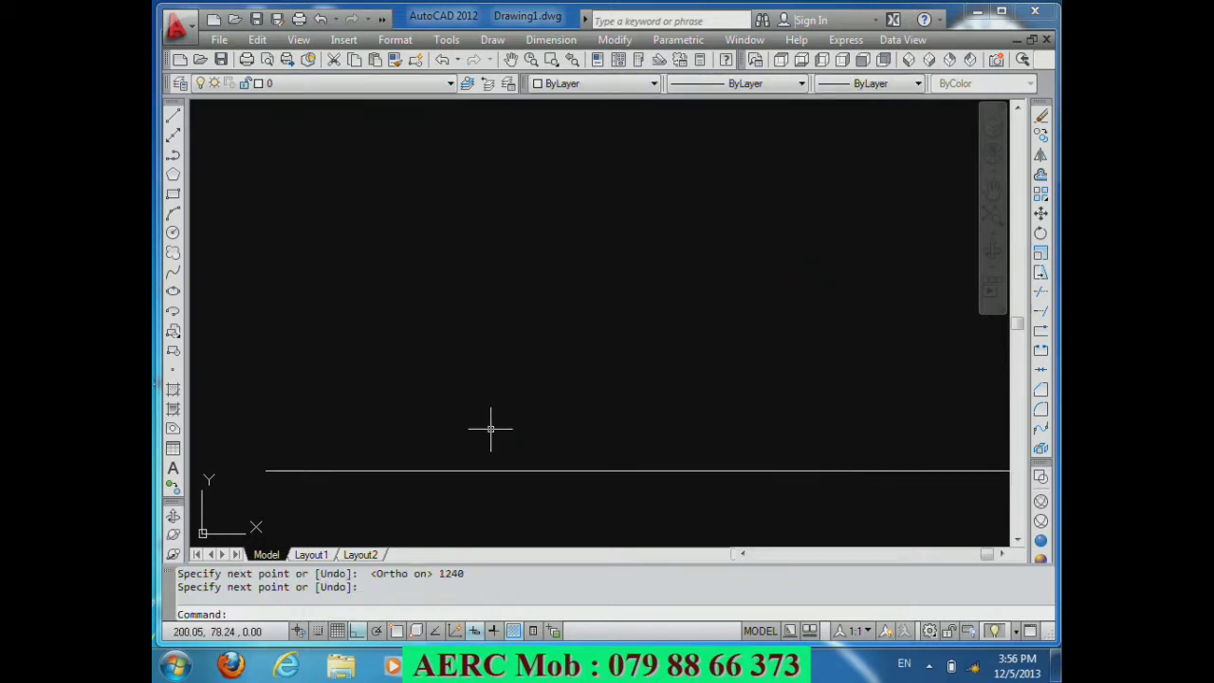
Step: Zoom to extents so the whole drawing fits the screen
text(Z)
key(Return)
text(e)
key(Return)
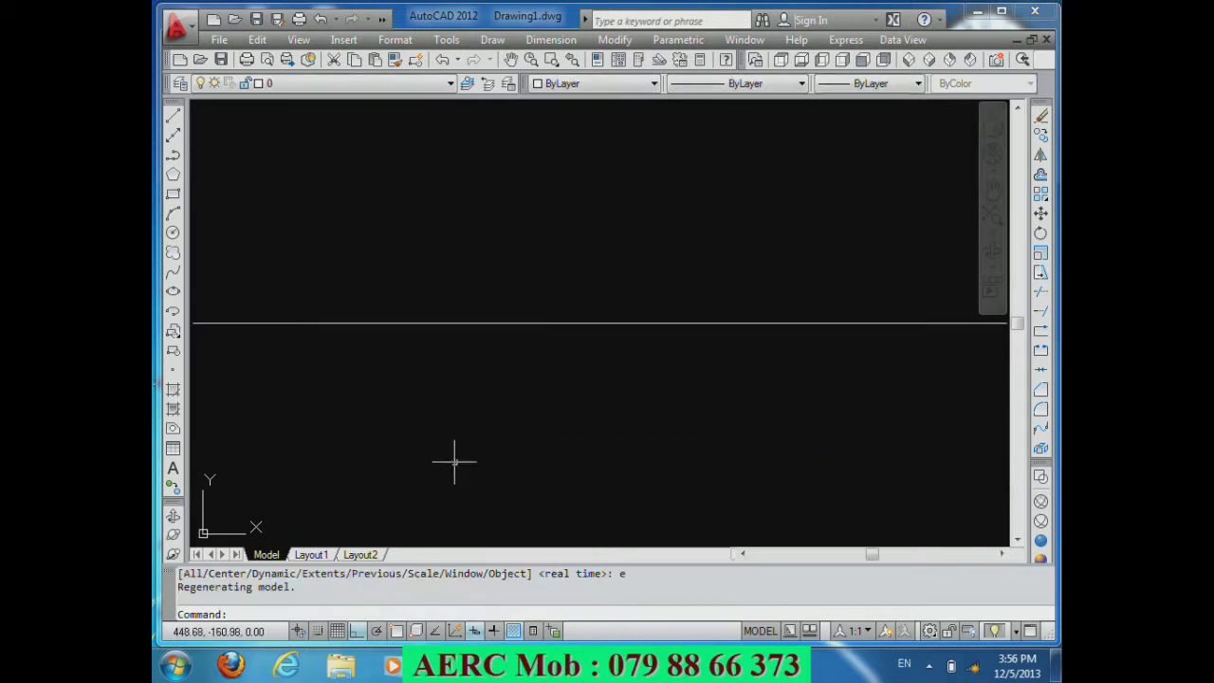
Step: Zoom around the line and bring up the View menu's UCS Icon display options
scroll(452, 507, down, 4)
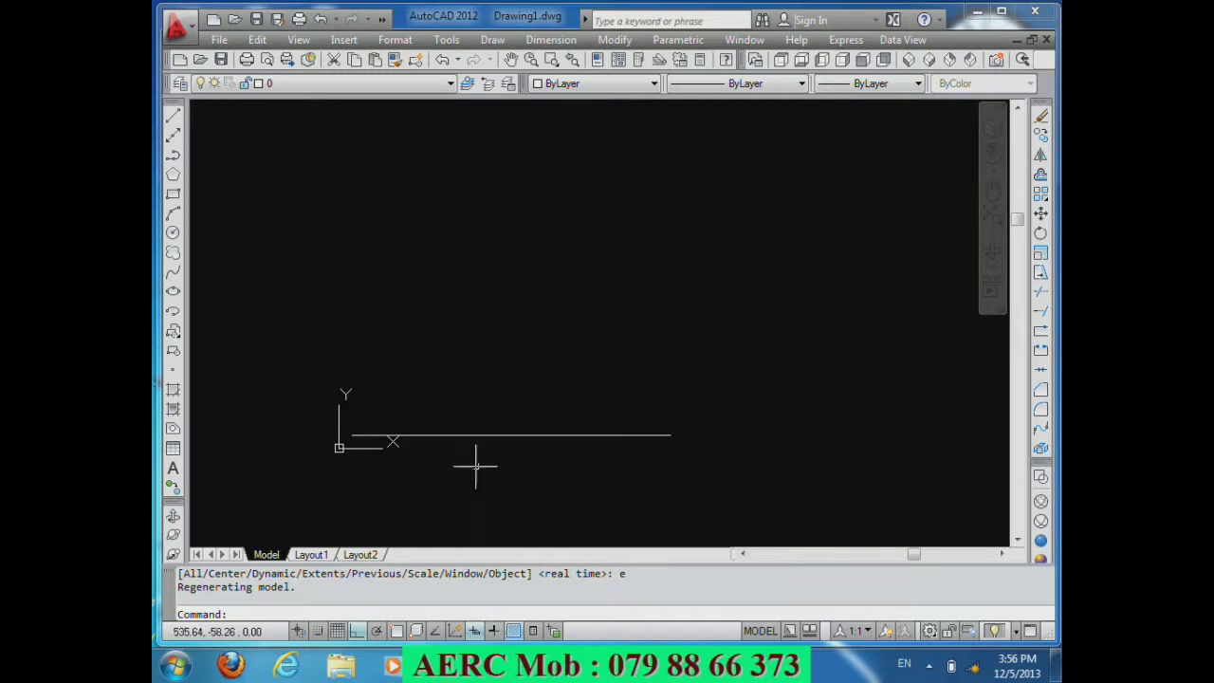
scroll(493, 429, up, 2)
scroll(433, 447, down, 1)
scroll(453, 448, up, 2)
scroll(460, 442, down, 1)
scroll(468, 436, up, 1)
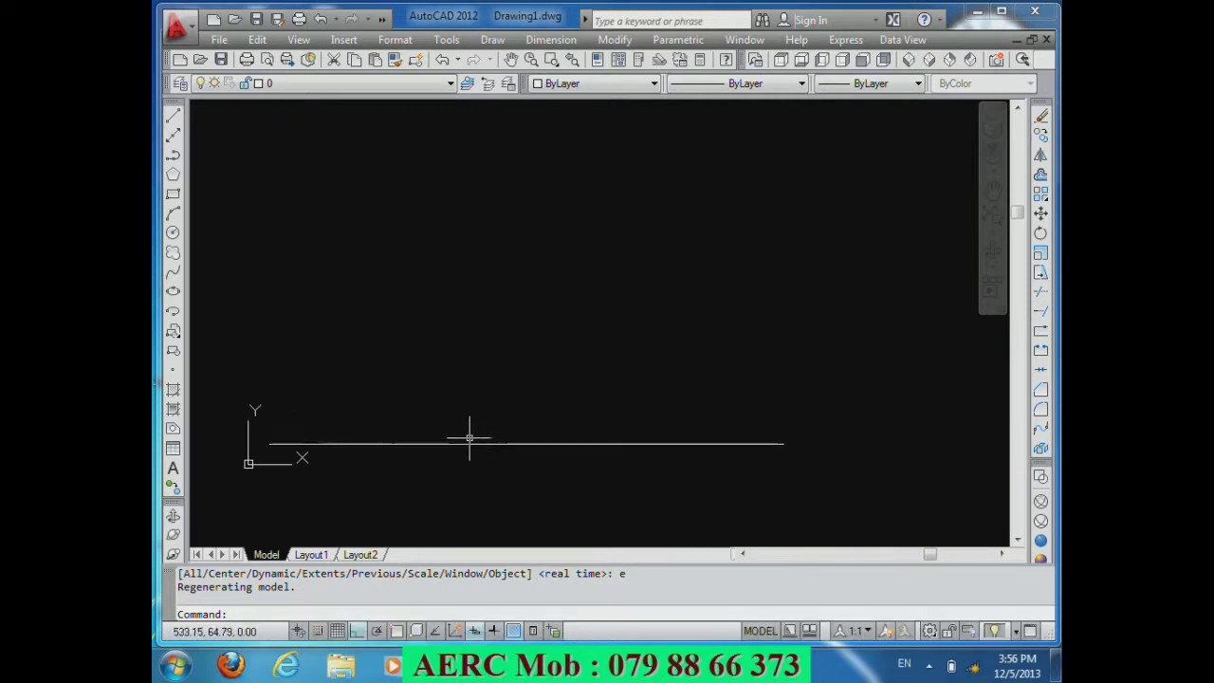
scroll(471, 442, down, 1)
scroll(459, 445, up, 1)
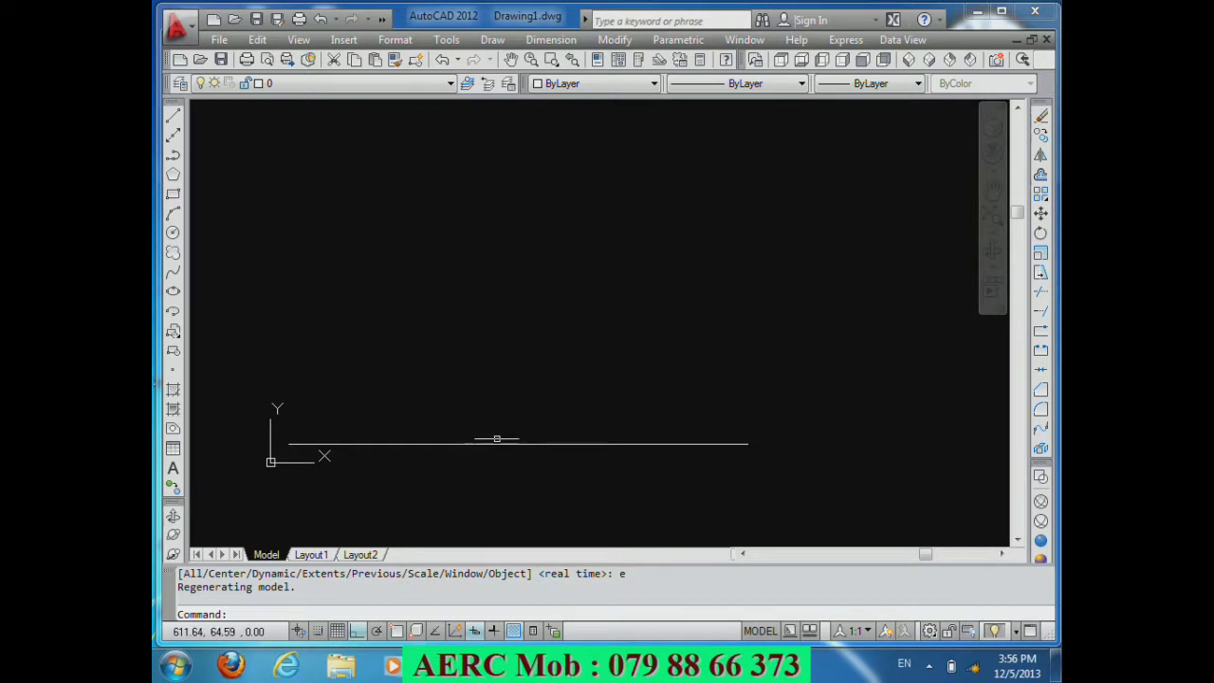
click(309, 43)
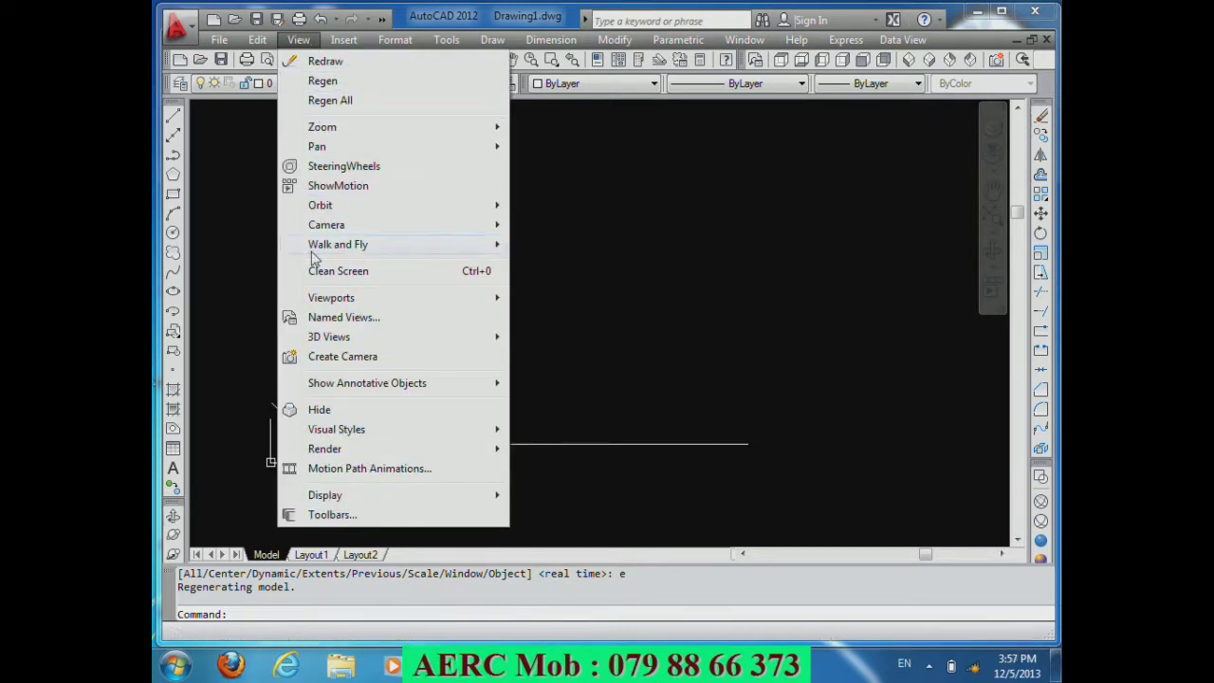
mouse_move(326, 495)
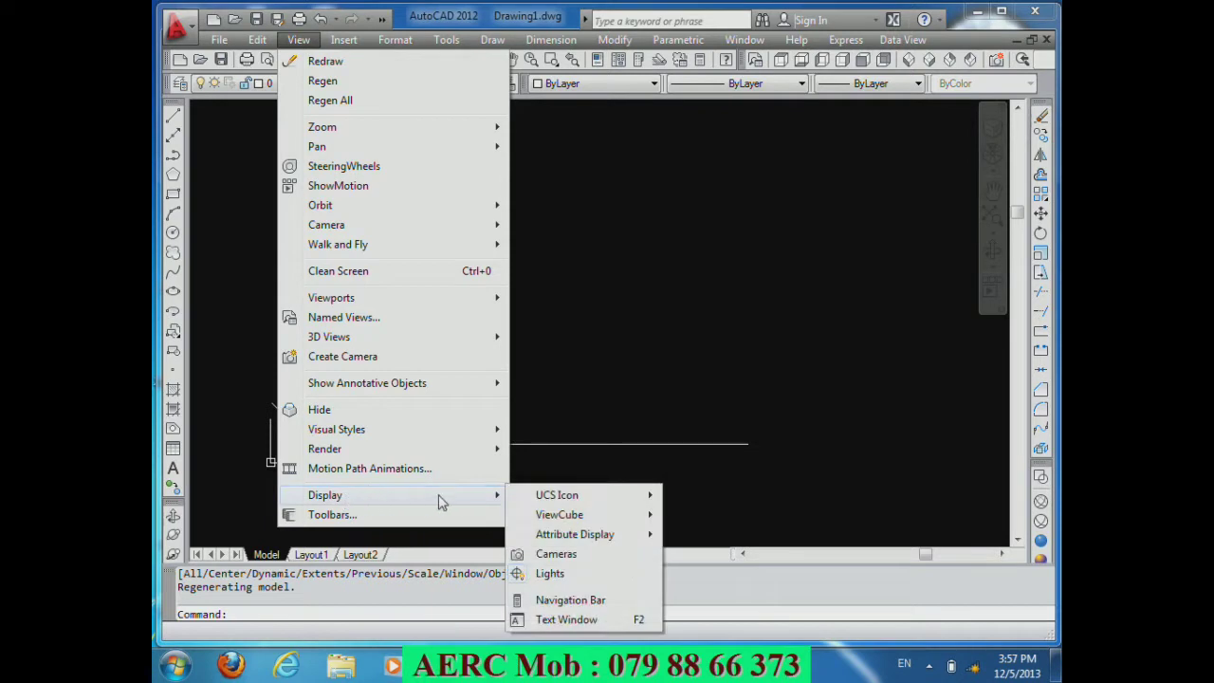
mouse_move(558, 495)
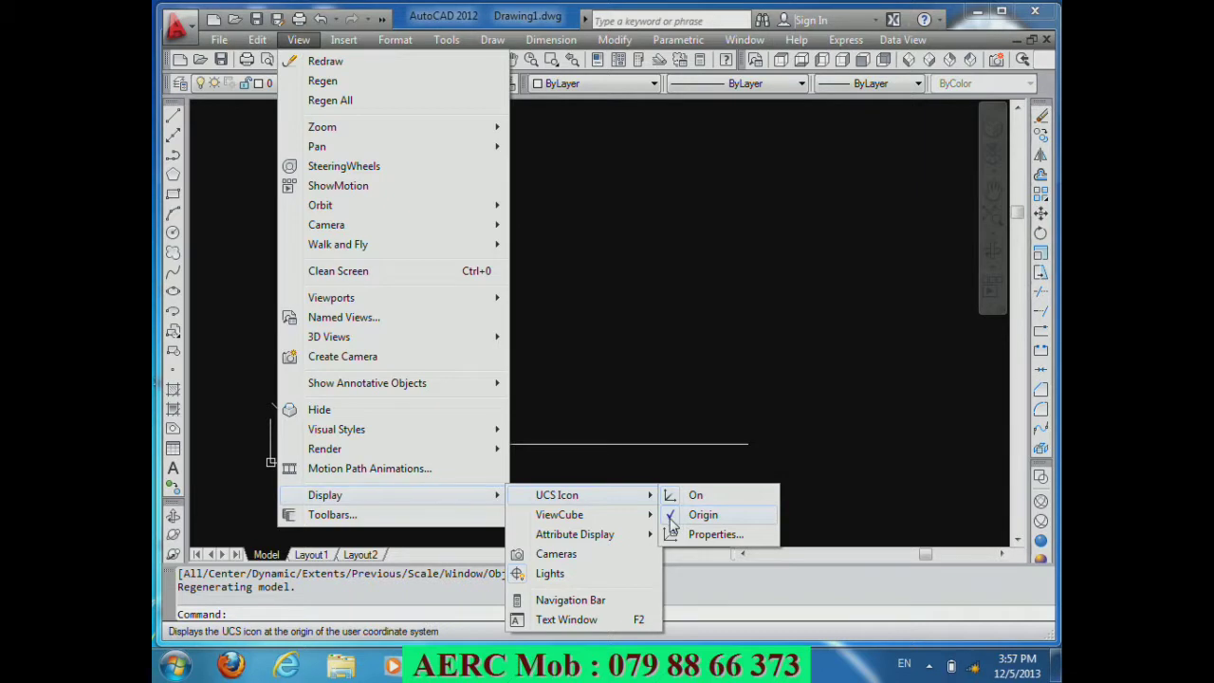
Step: Uncheck the UCS icon's Origin setting and switch the icon back On
click(669, 518)
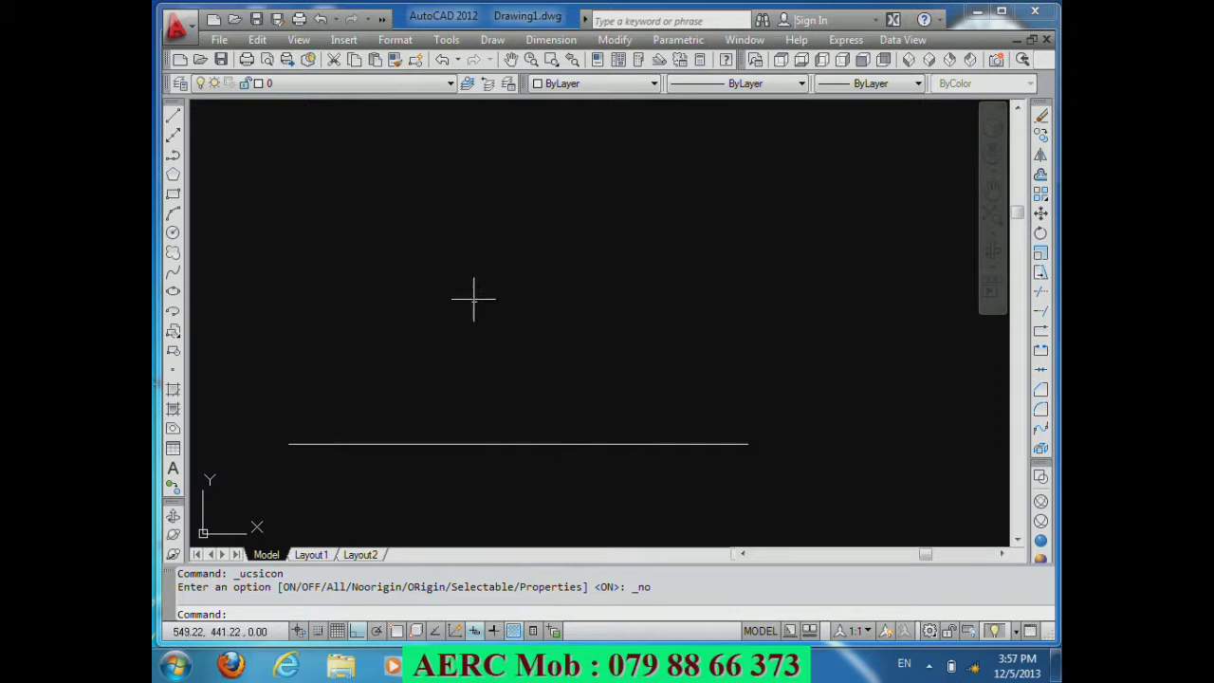
click(299, 40)
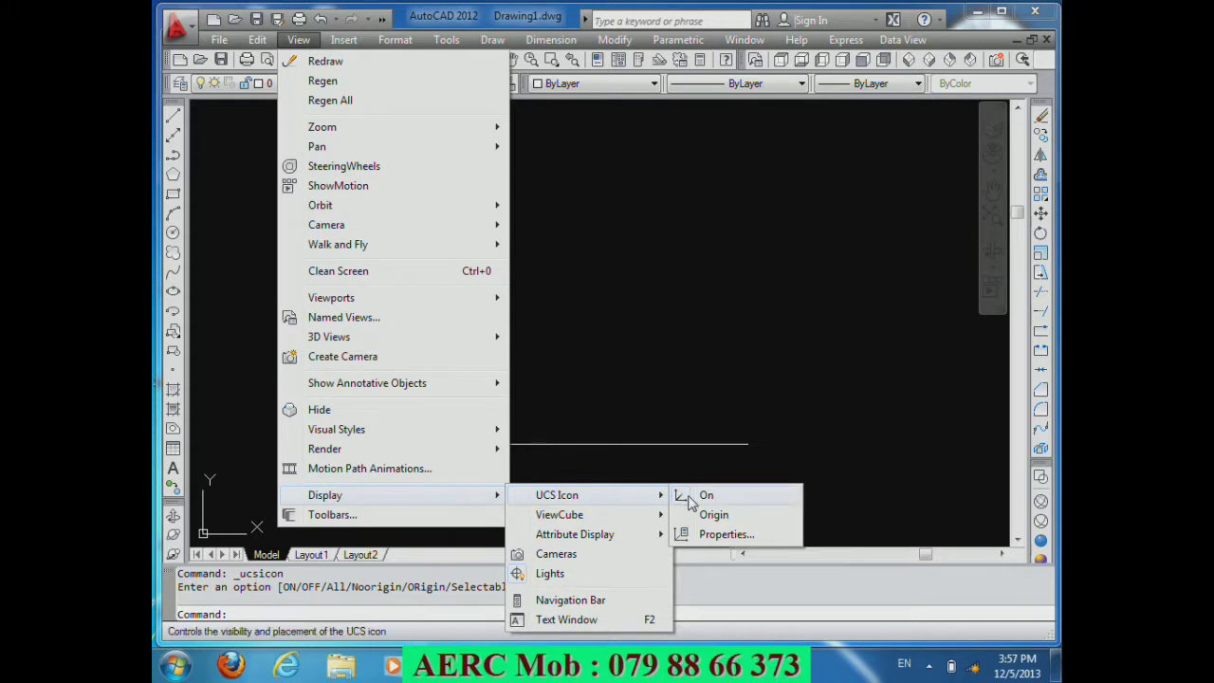
click(686, 496)
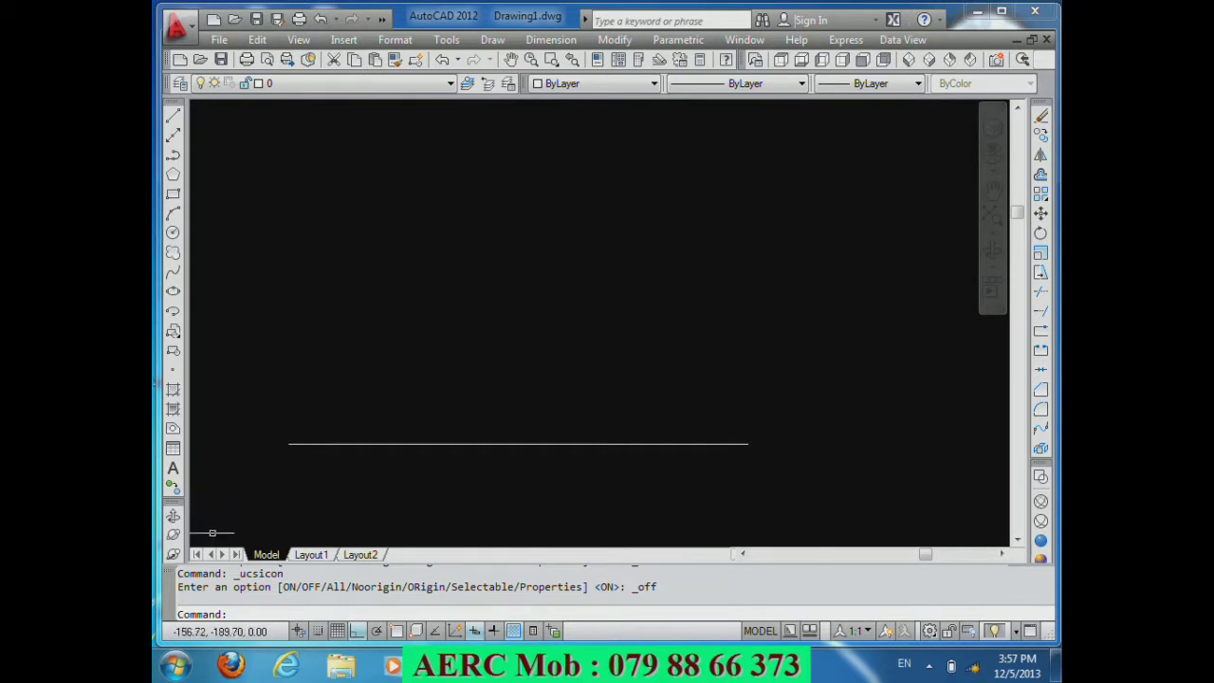
click(302, 41)
mouse_move(325, 495)
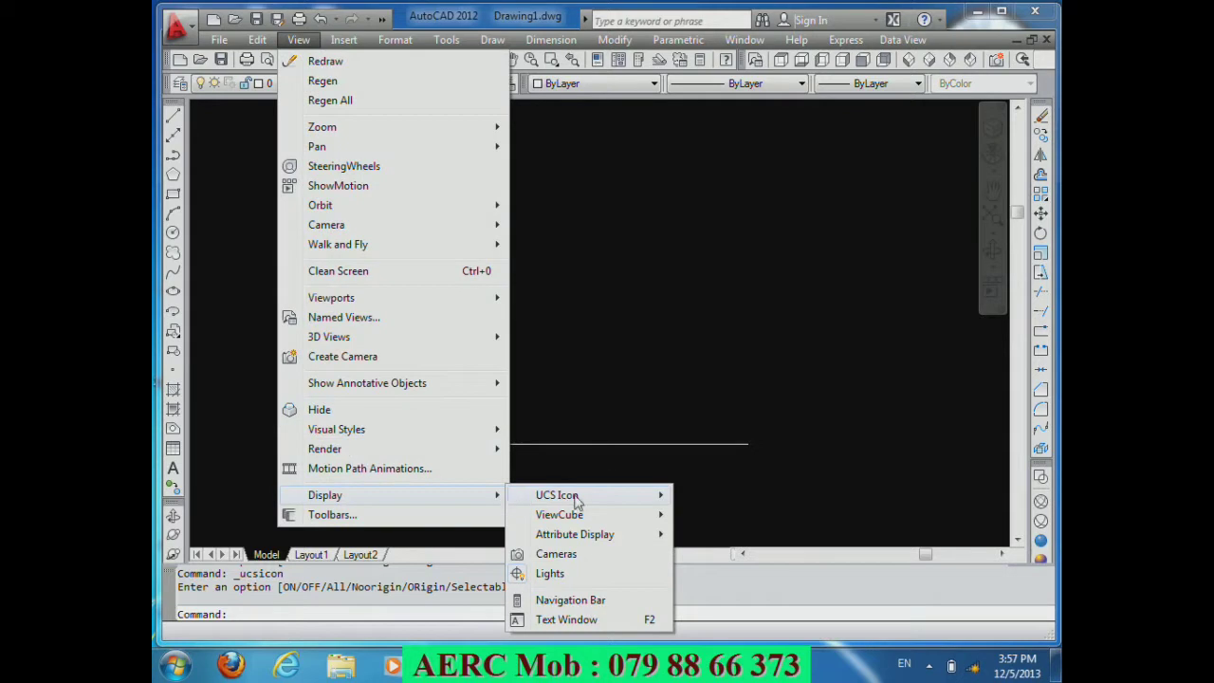
mouse_move(557, 495)
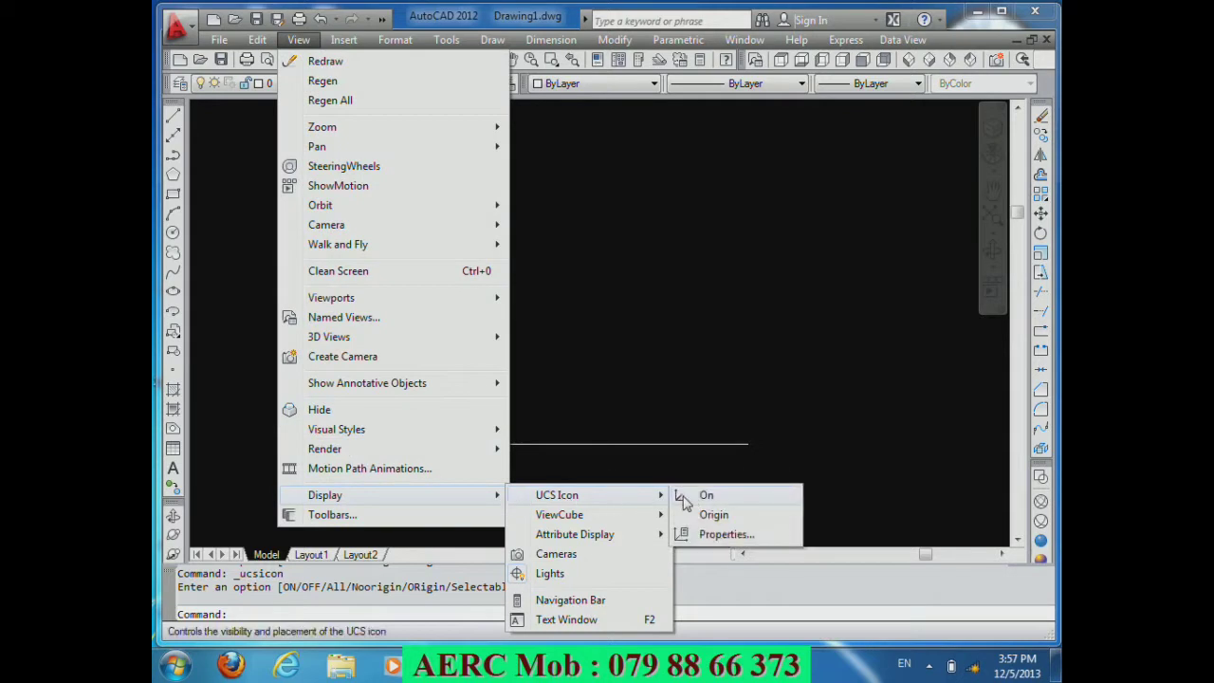
click(685, 500)
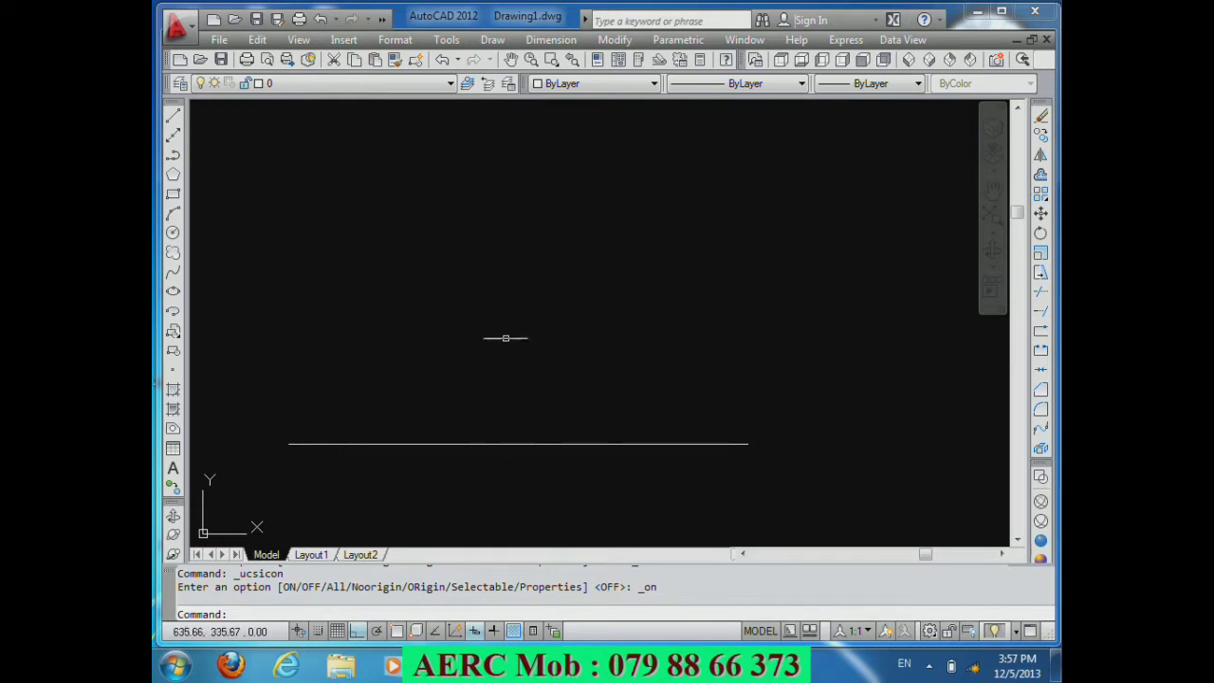
Step: Glance at the floor-plan PDF in Foxit Reader, then return to AutoCAD
key(alt+Tab)
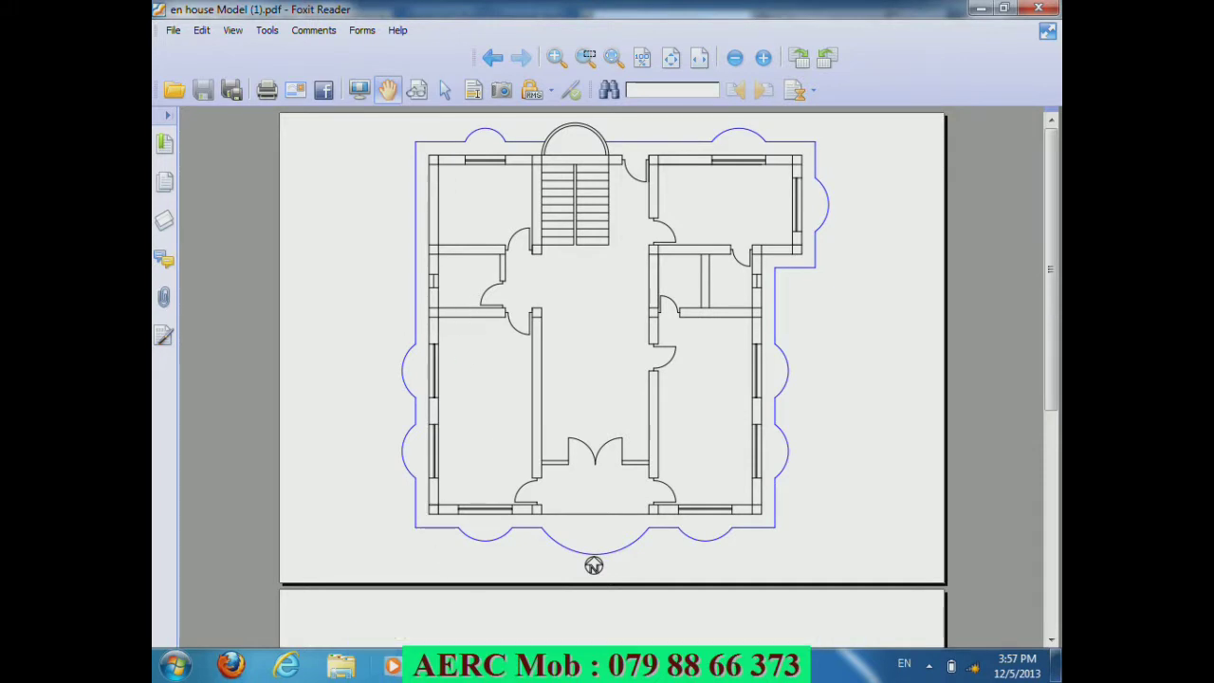
click(446, 664)
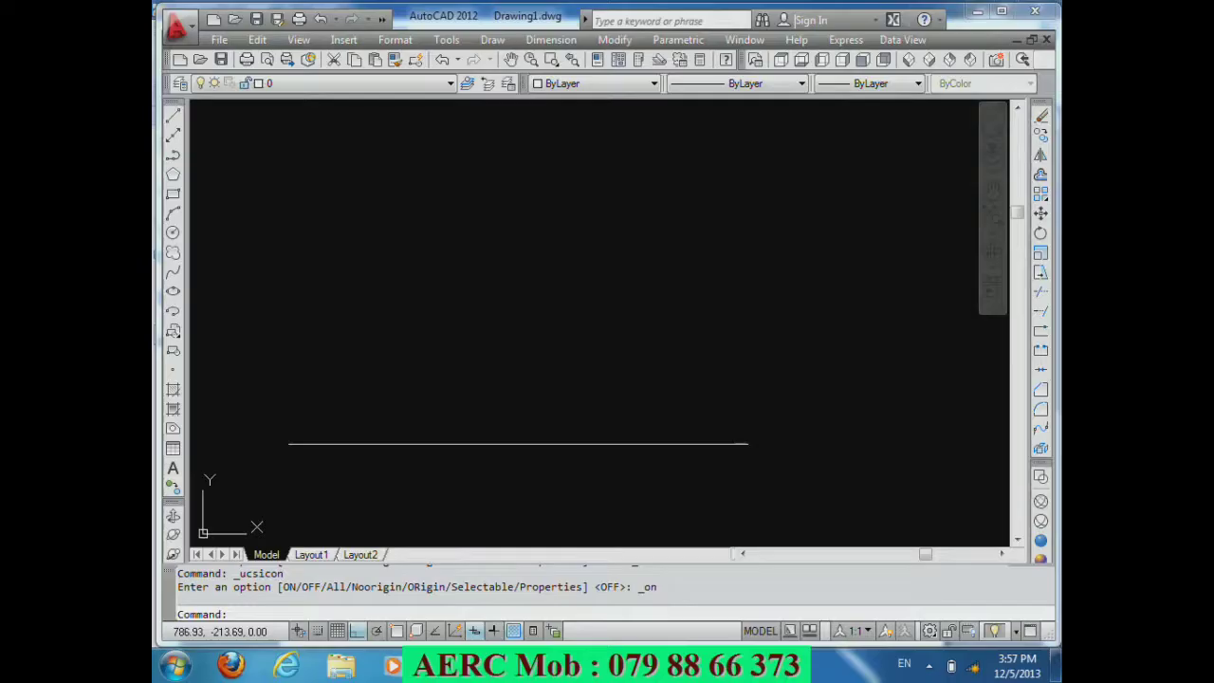
click(929, 664)
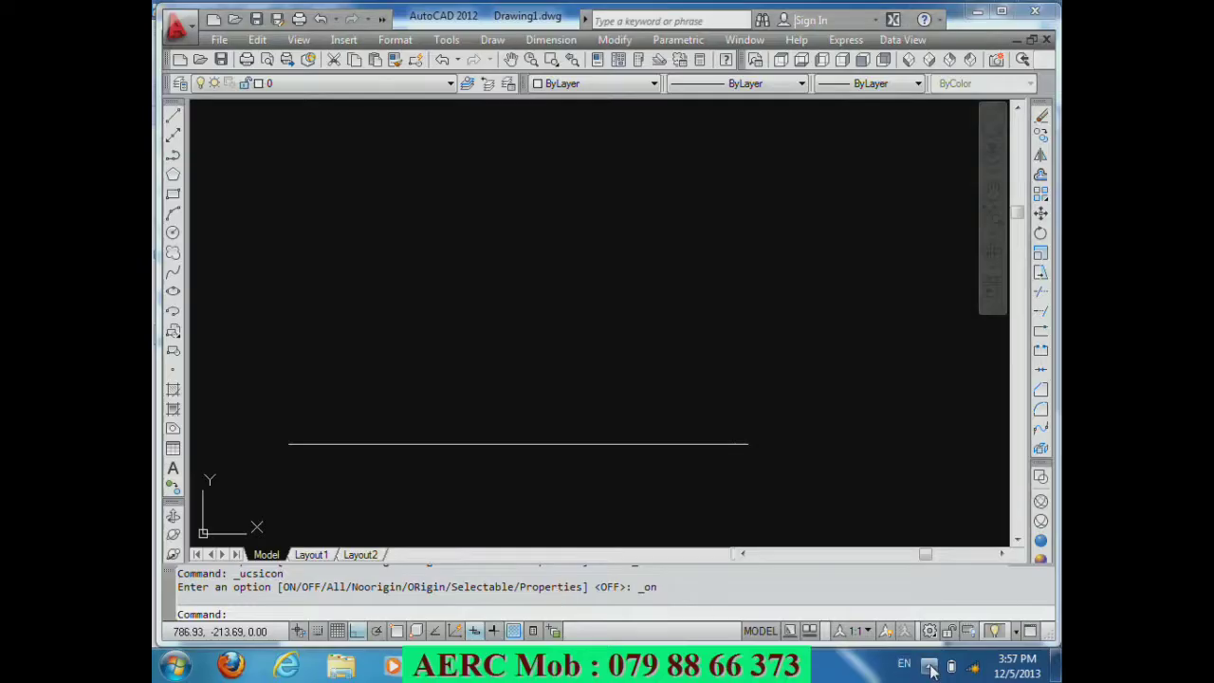
Step: Offset the horizontal line 1240 units upward to create the top edge
click(579, 361)
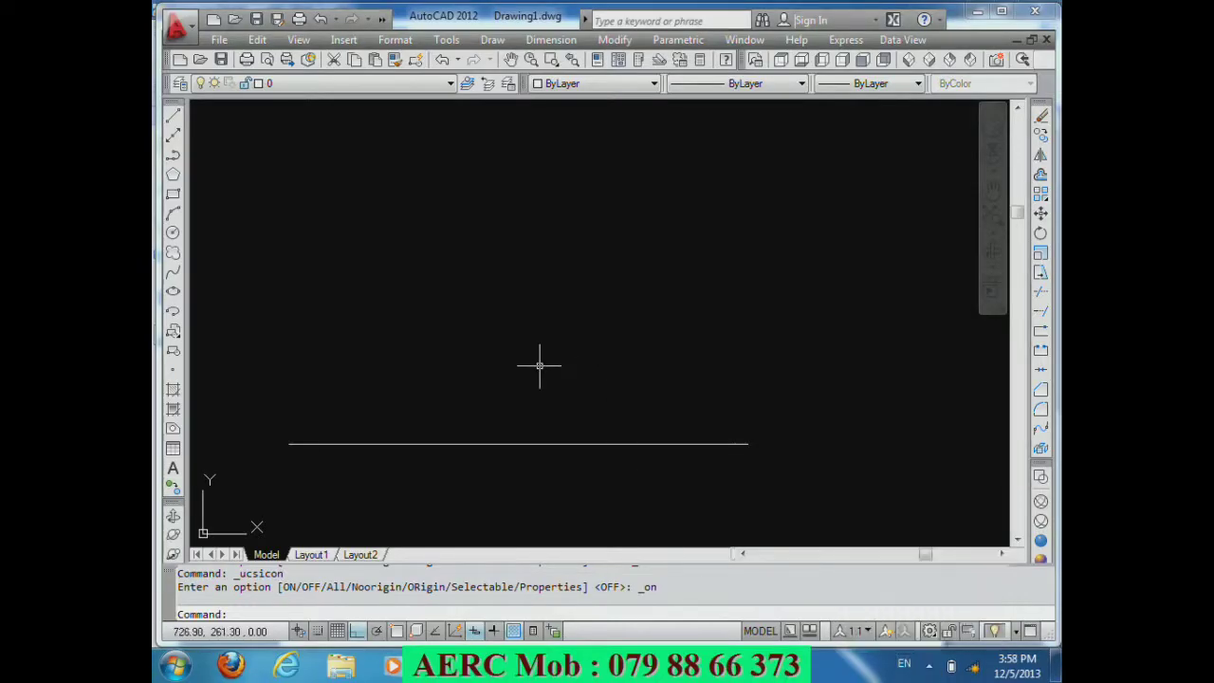
text(o)
key(Return)
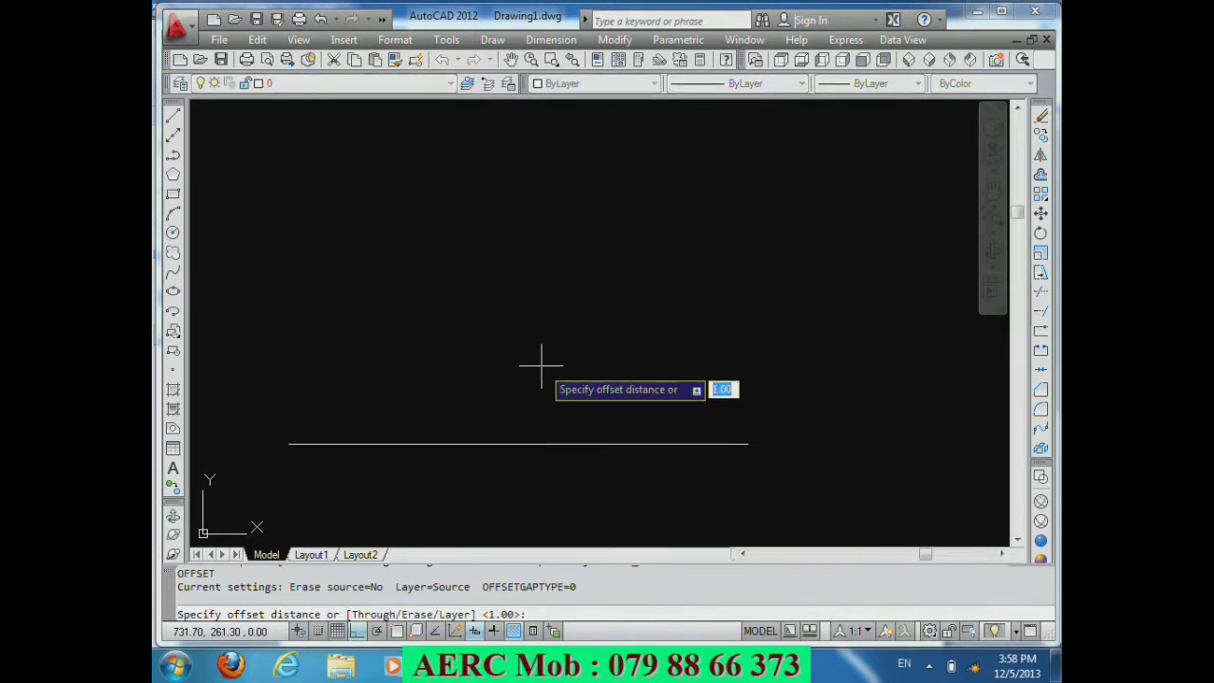
text(1)
key(Return)
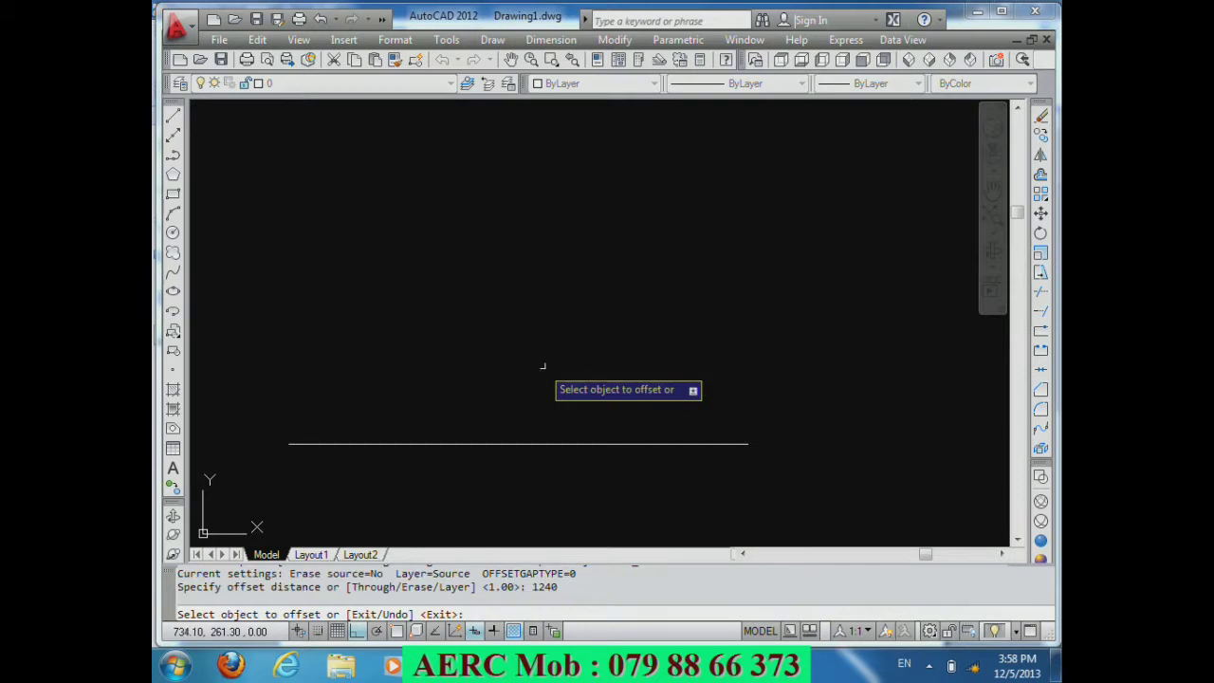
click(569, 442)
click(563, 352)
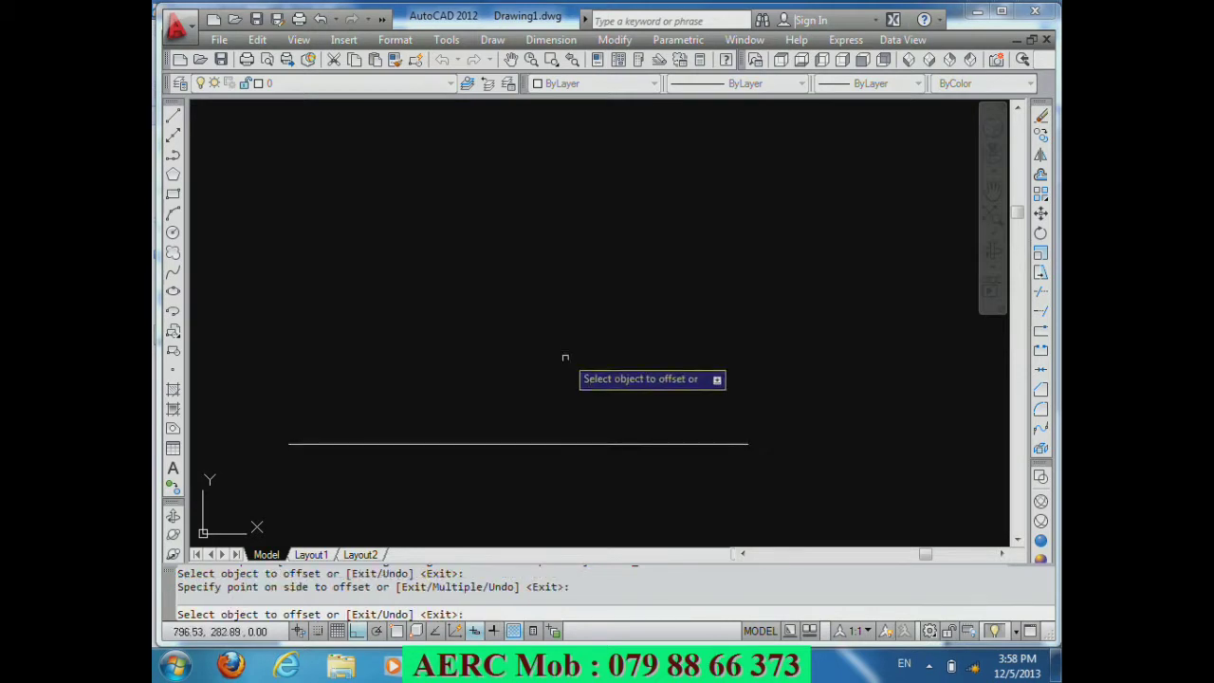
scroll(521, 526, down, 2)
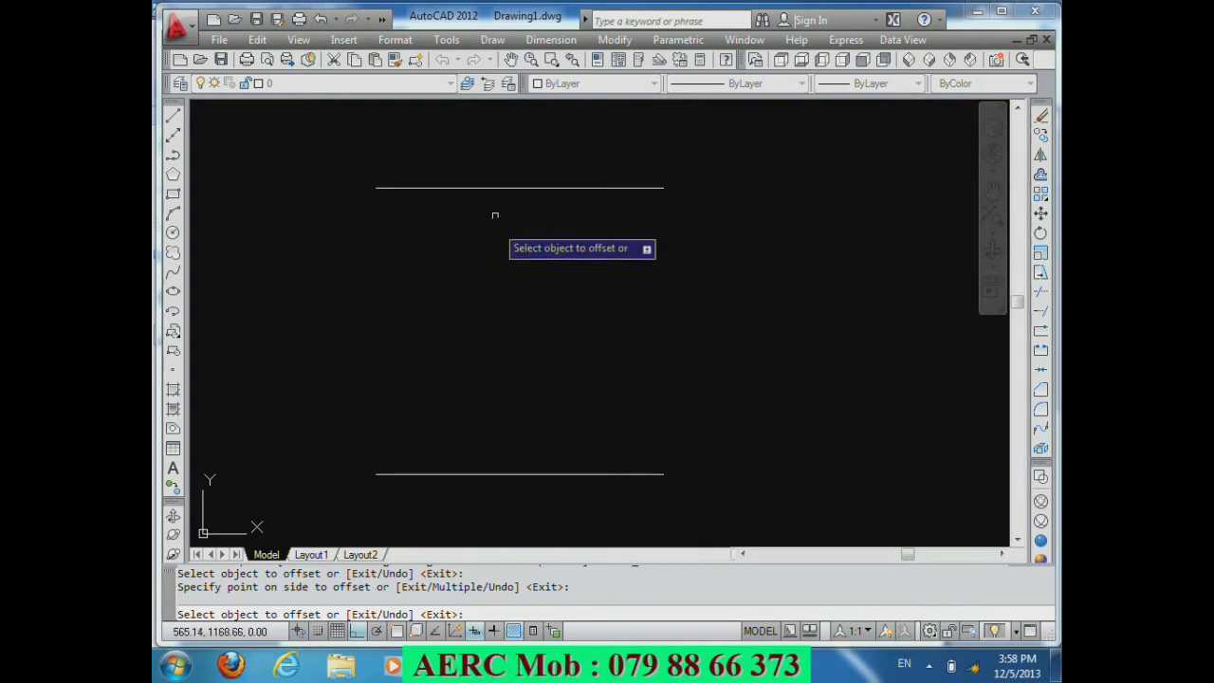
key(Return)
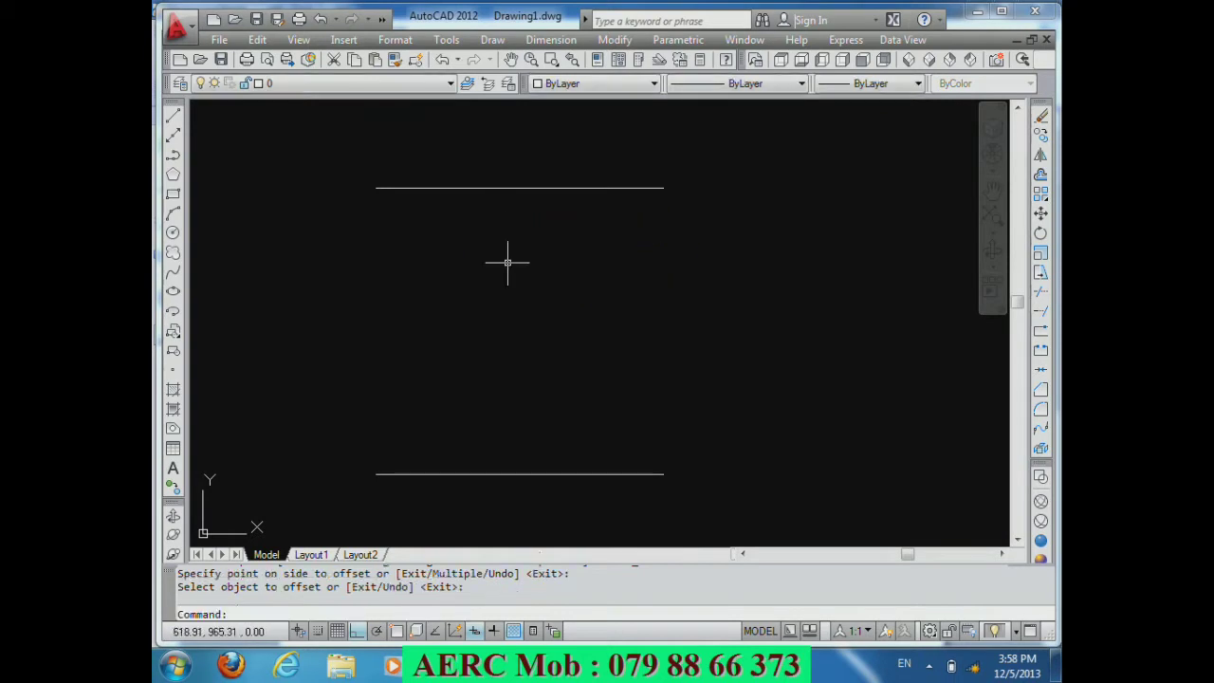
Step: With Object Snap on, draw a vertical line joining the left ends of both horizontal lines
text(L)
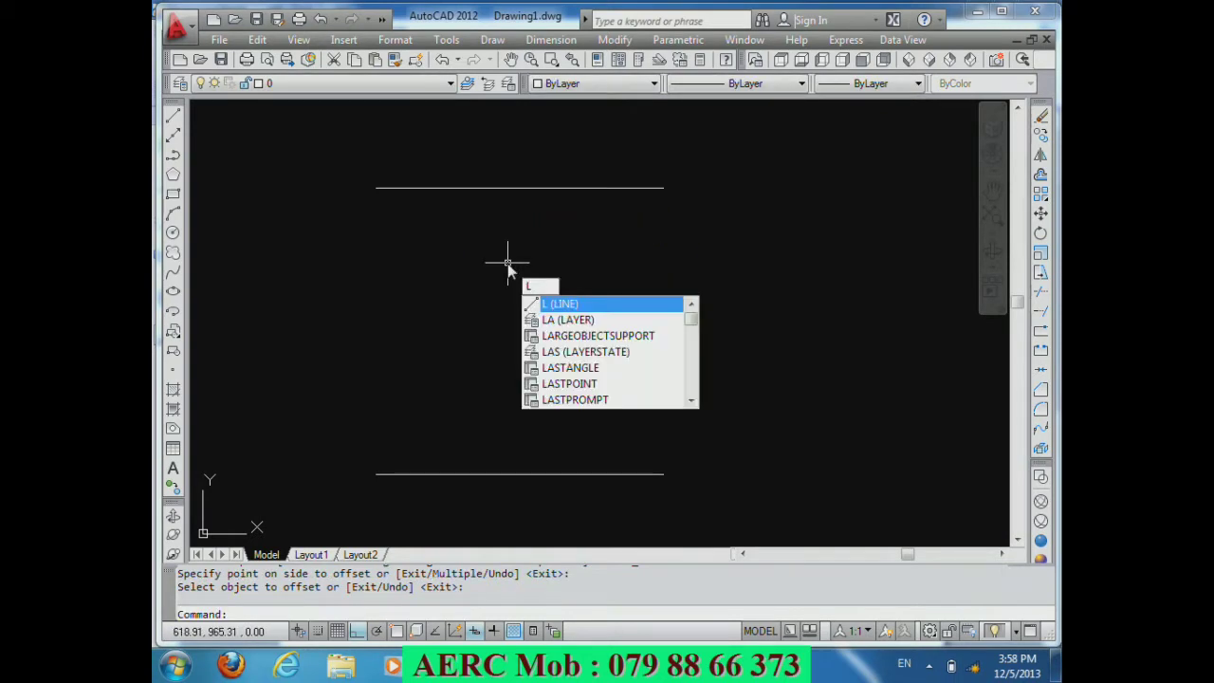
key(Return)
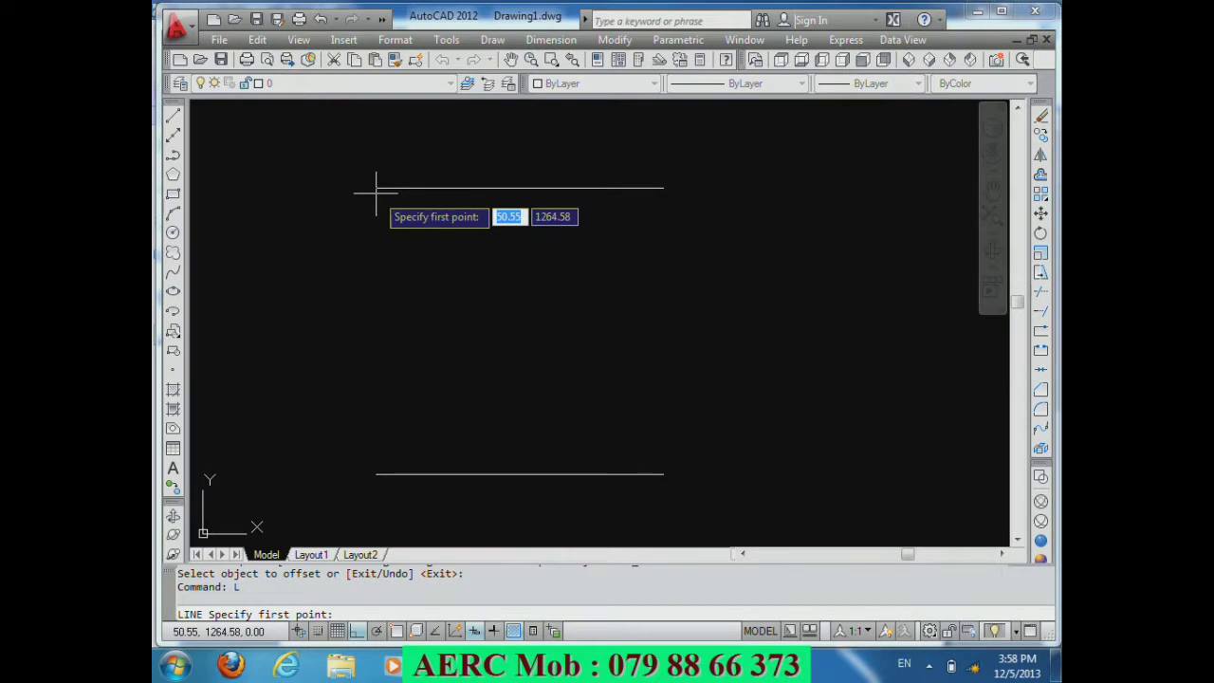
click(395, 633)
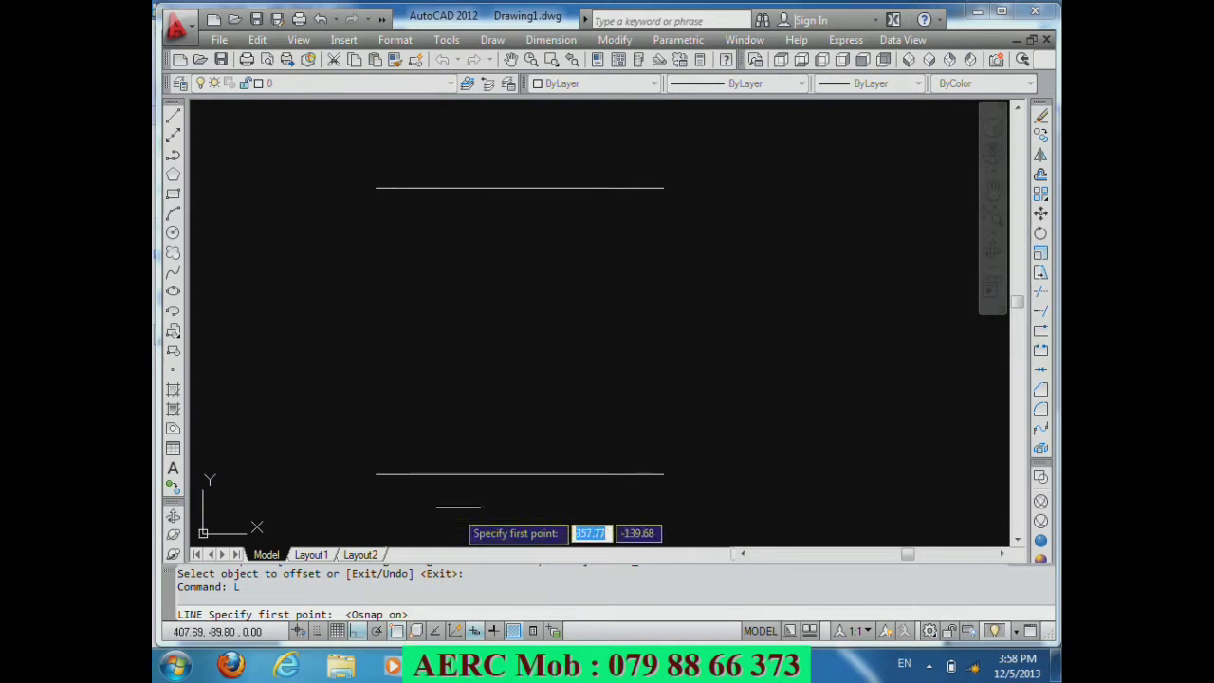
click(377, 188)
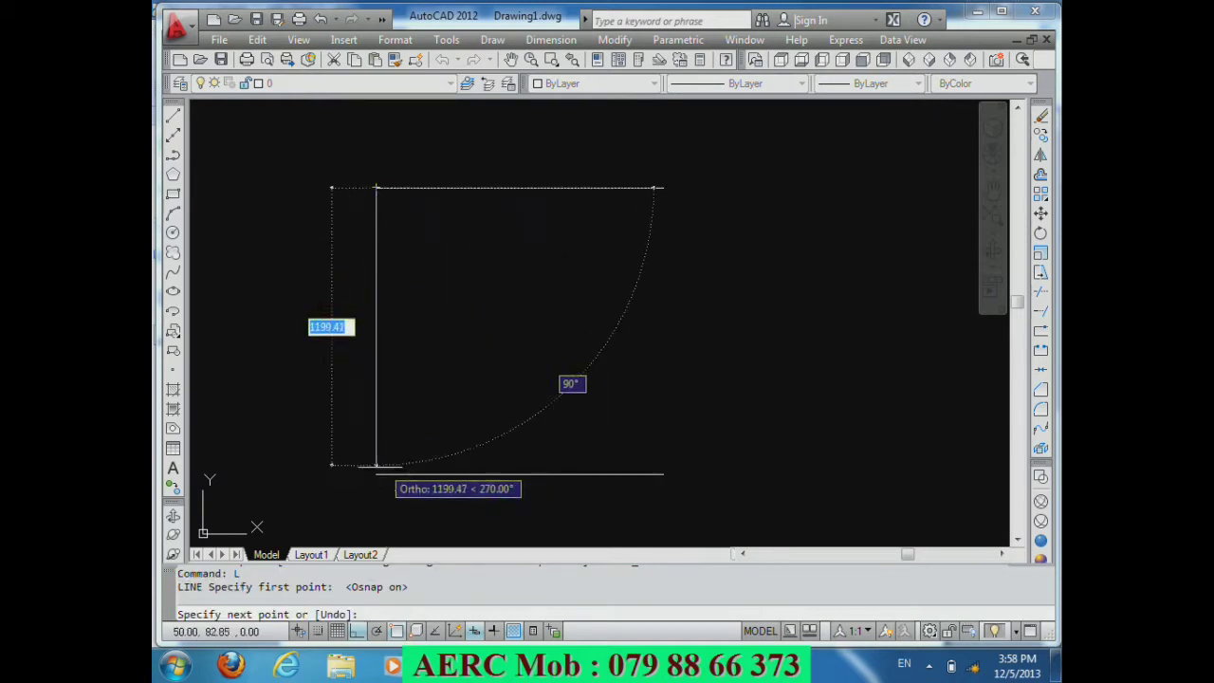
click(376, 474)
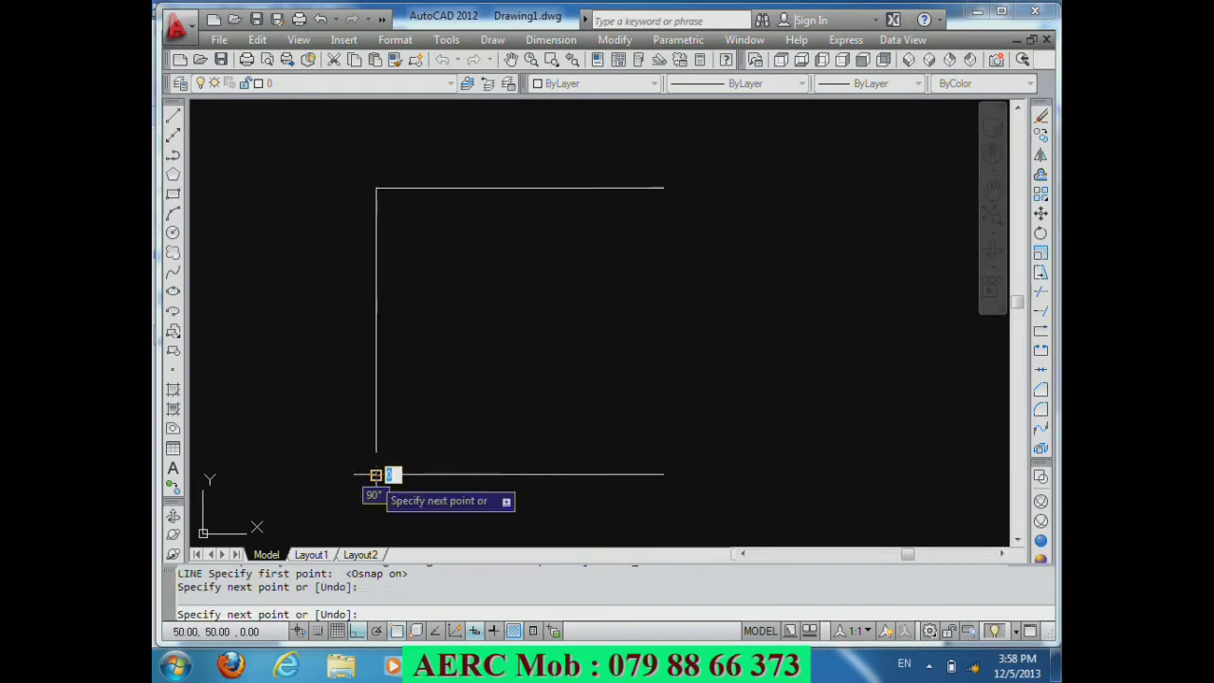
key(Return)
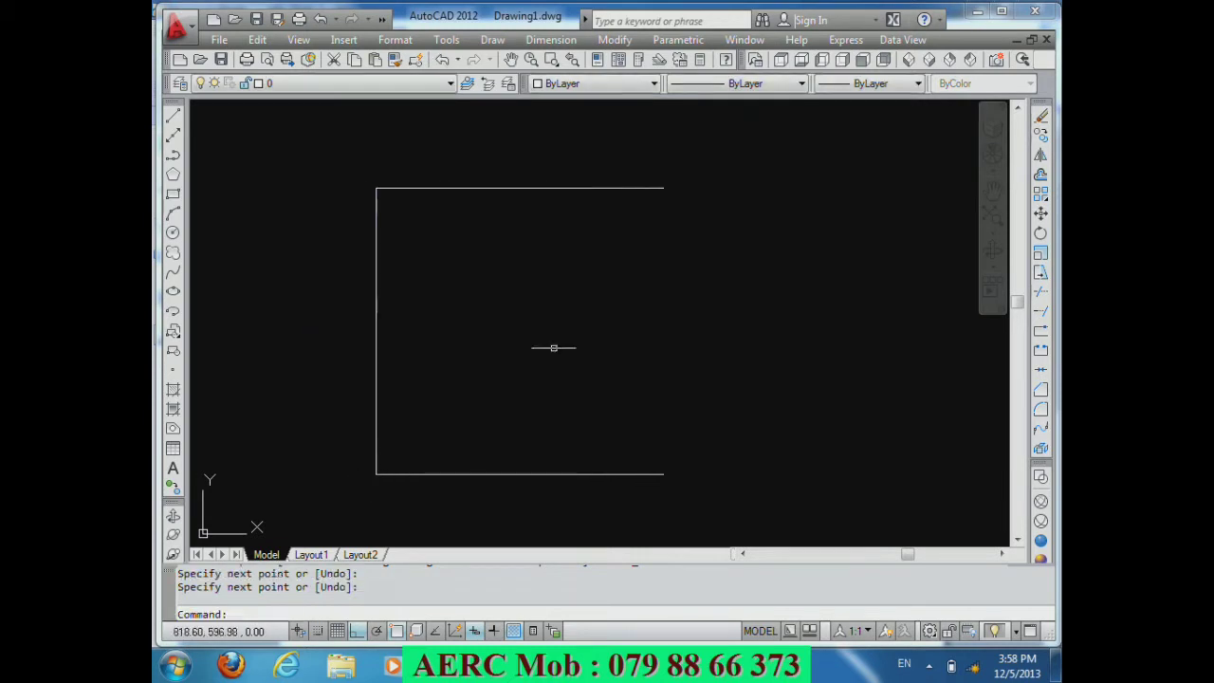
Step: Offset the left vertical line 1240 to the right to close the square
text(o)
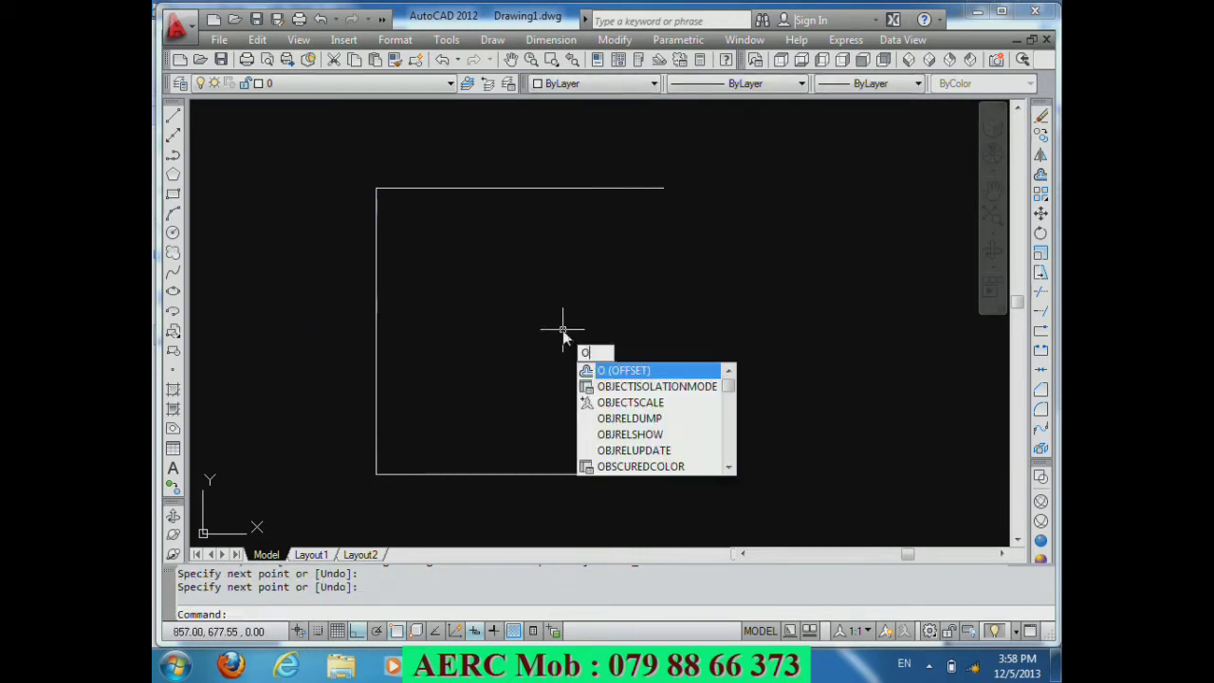
key(Return)
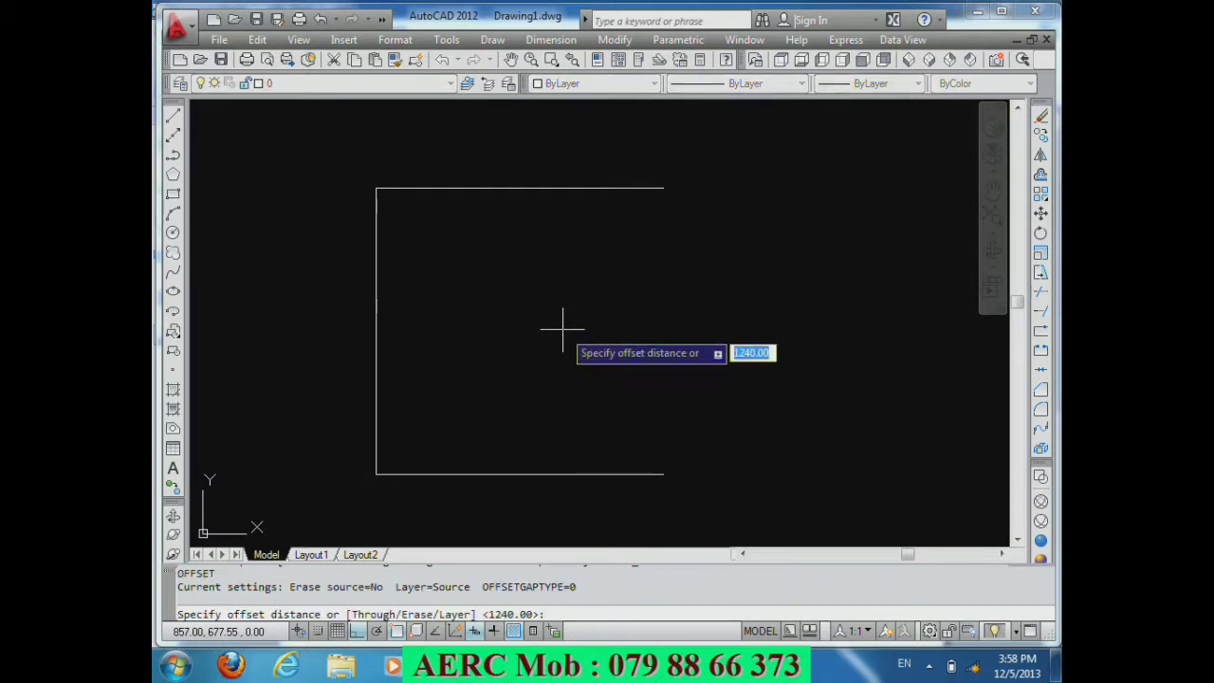
key(Return)
click(377, 332)
click(504, 352)
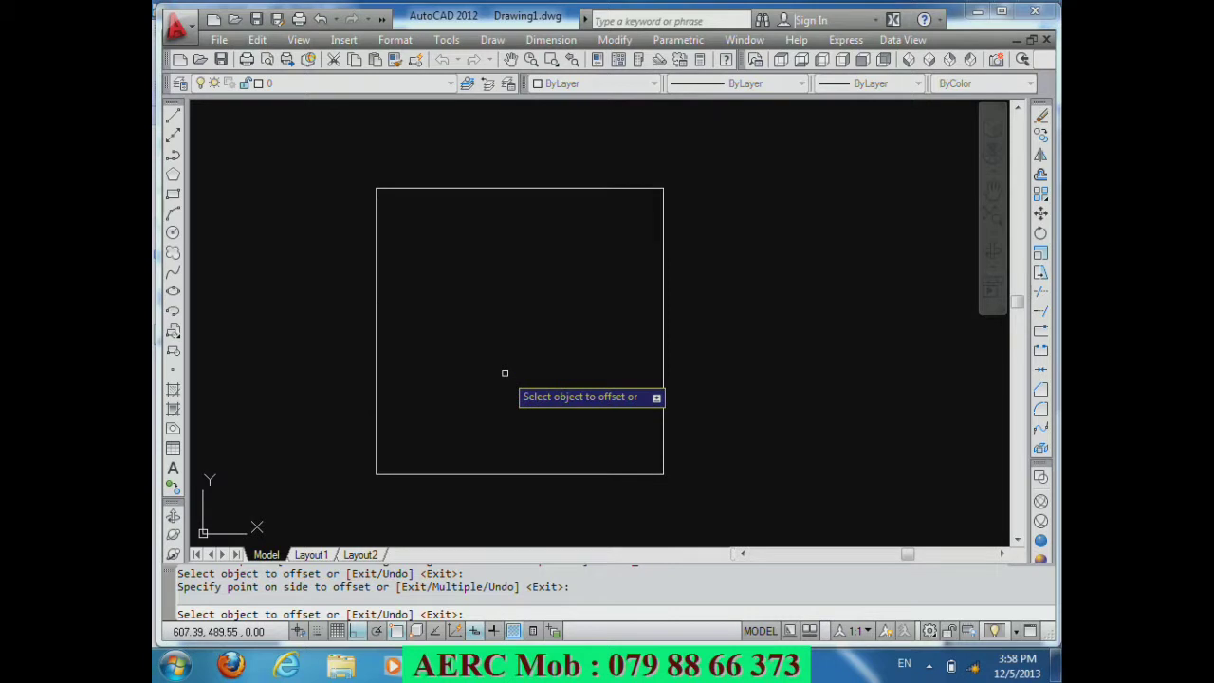
key(Return)
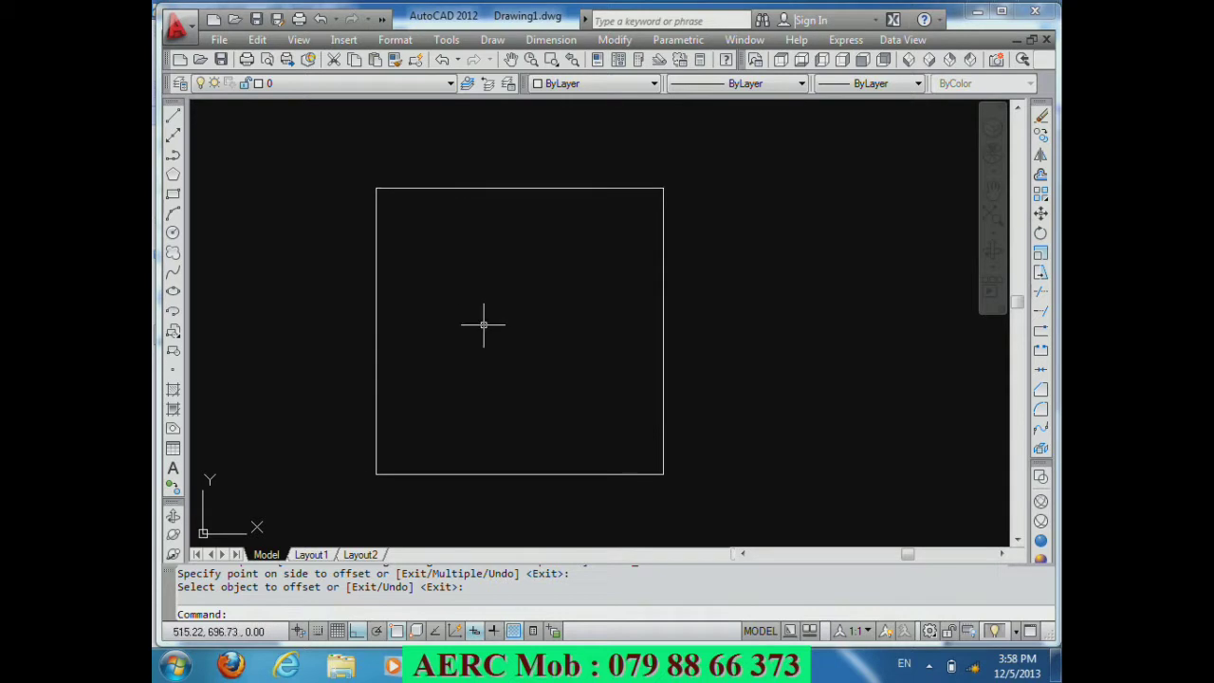
Step: Offset the top, left, bottom and right edges 35 units inward for wall thickness
text(o)
key(Return)
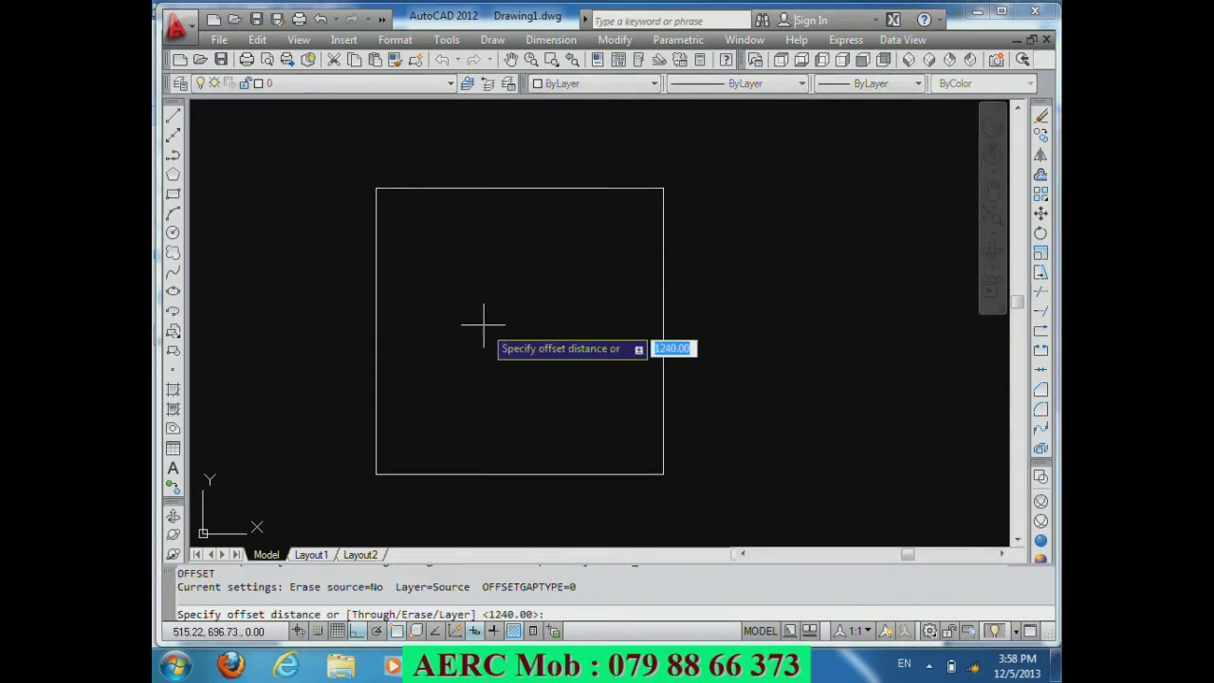
text(35)
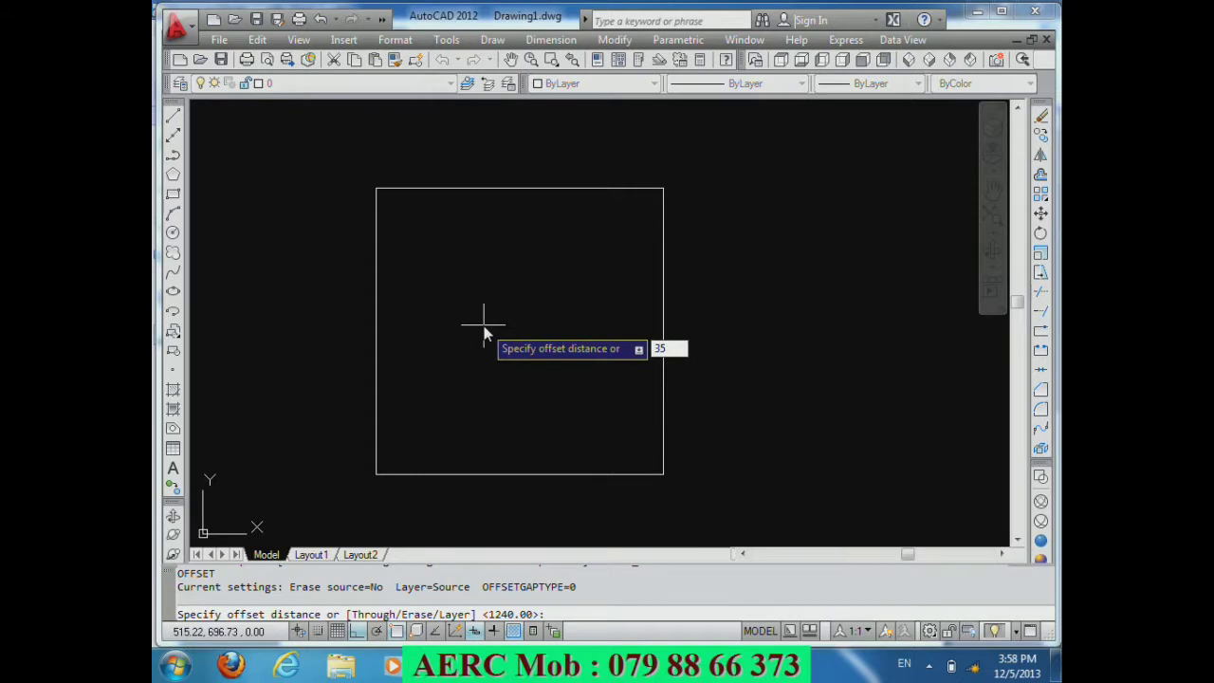
key(Return)
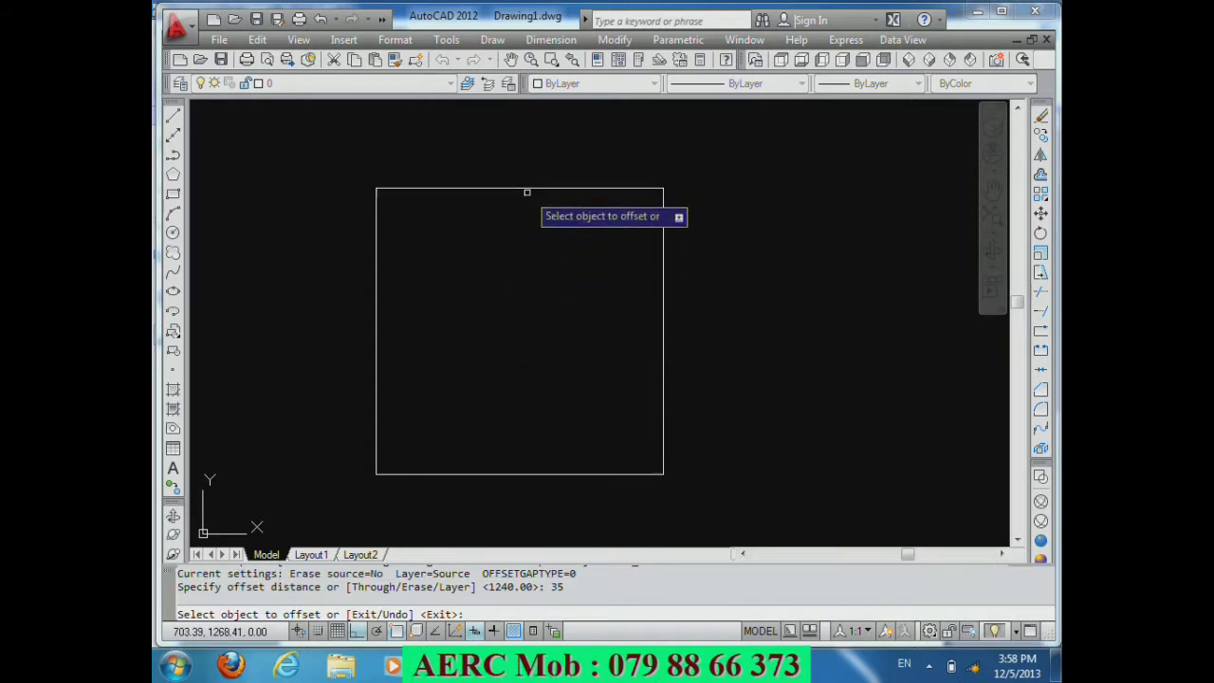
click(527, 193)
click(536, 251)
click(377, 237)
click(447, 256)
click(500, 474)
click(531, 417)
click(661, 372)
click(588, 379)
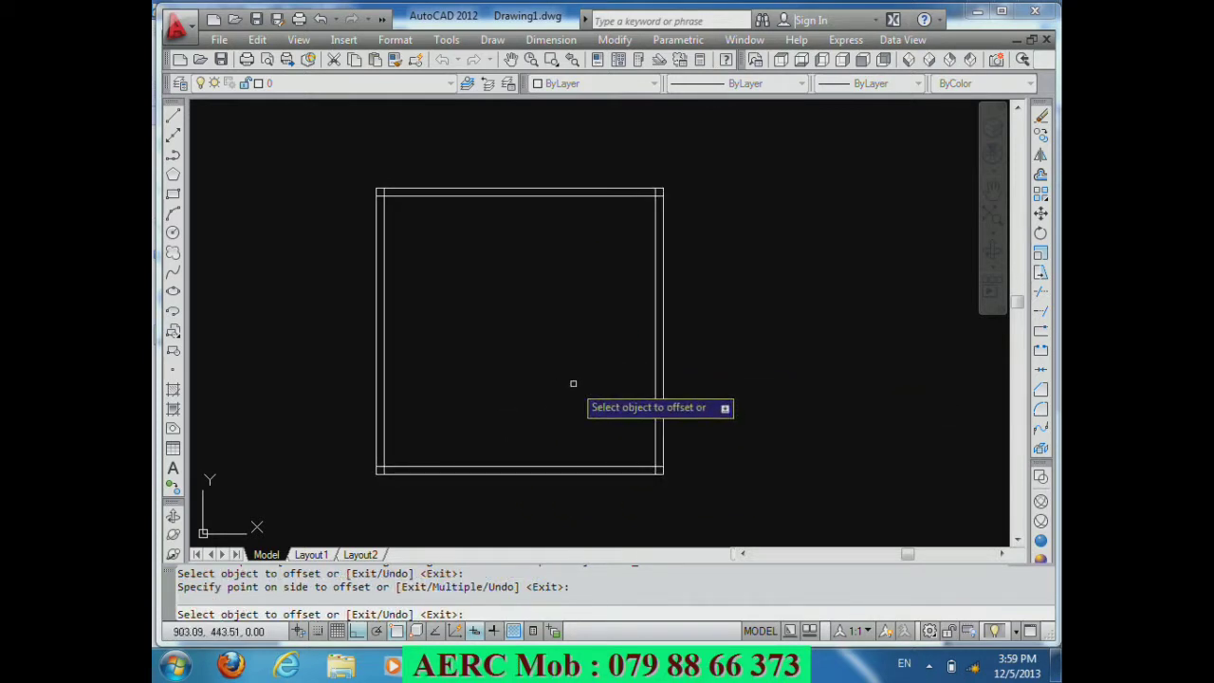
key(Return)
key(Return)
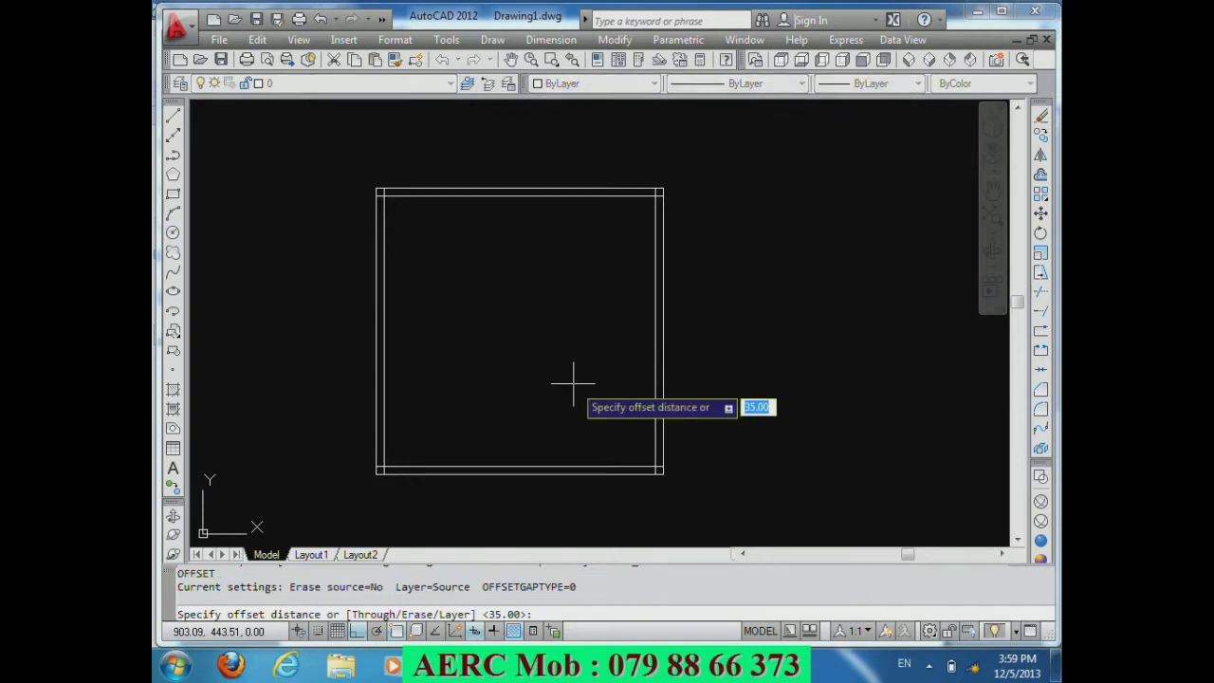
Step: Offset the inner left wall line 350 right, then 35 more to form the first interior wall
text(3)
key(Return)
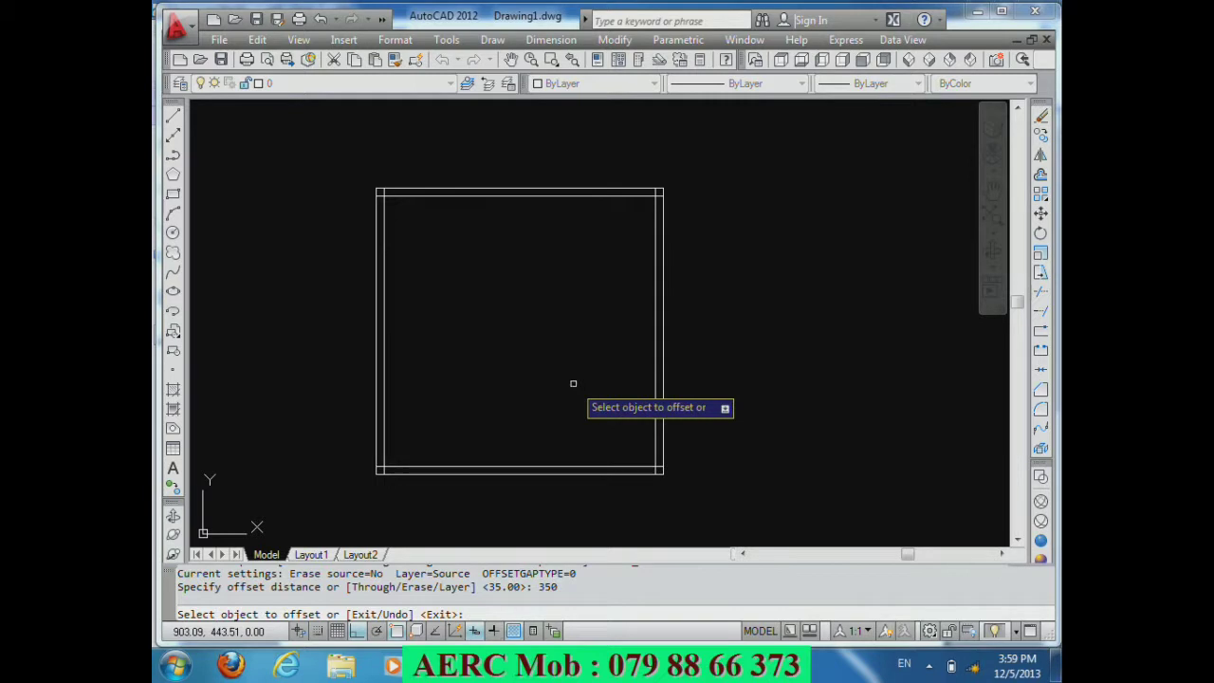
click(389, 345)
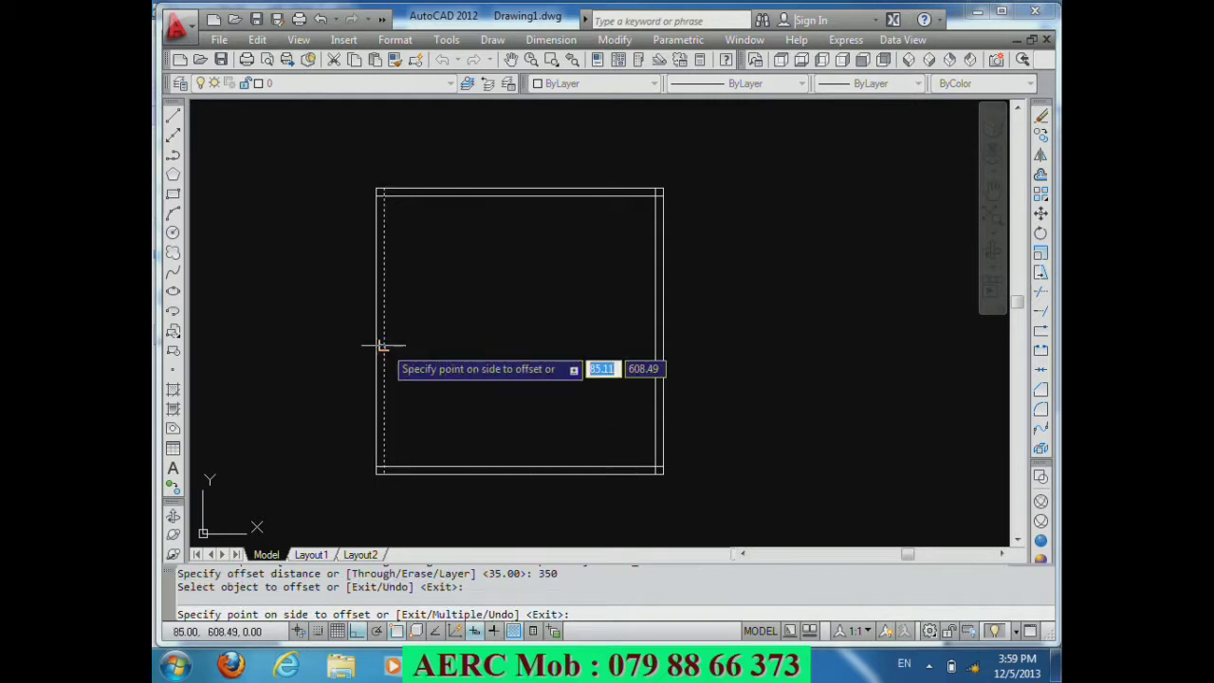
click(471, 350)
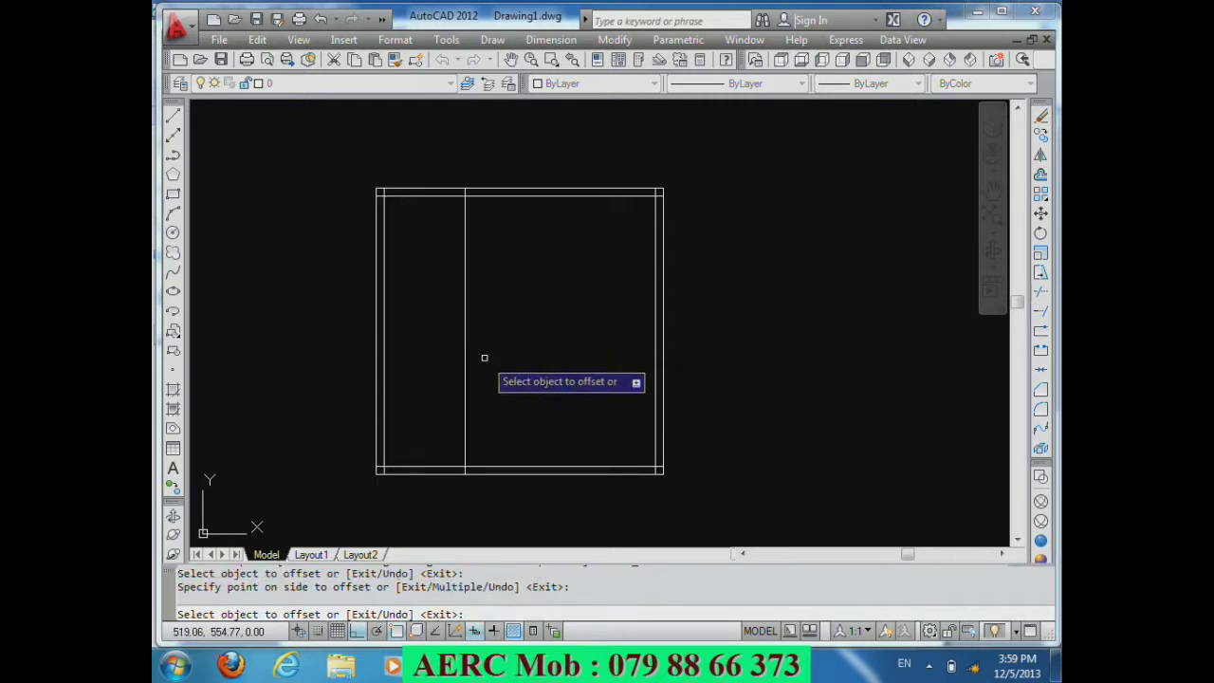
key(Return)
key(Return)
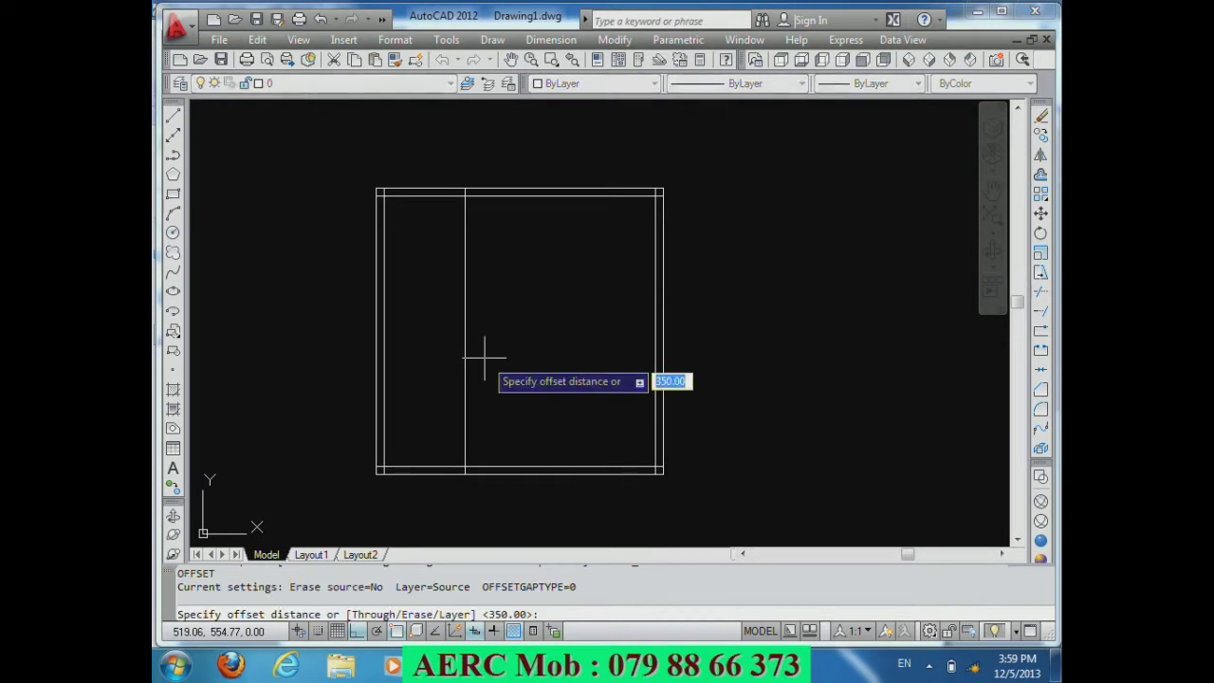
text( 3)
key(Return)
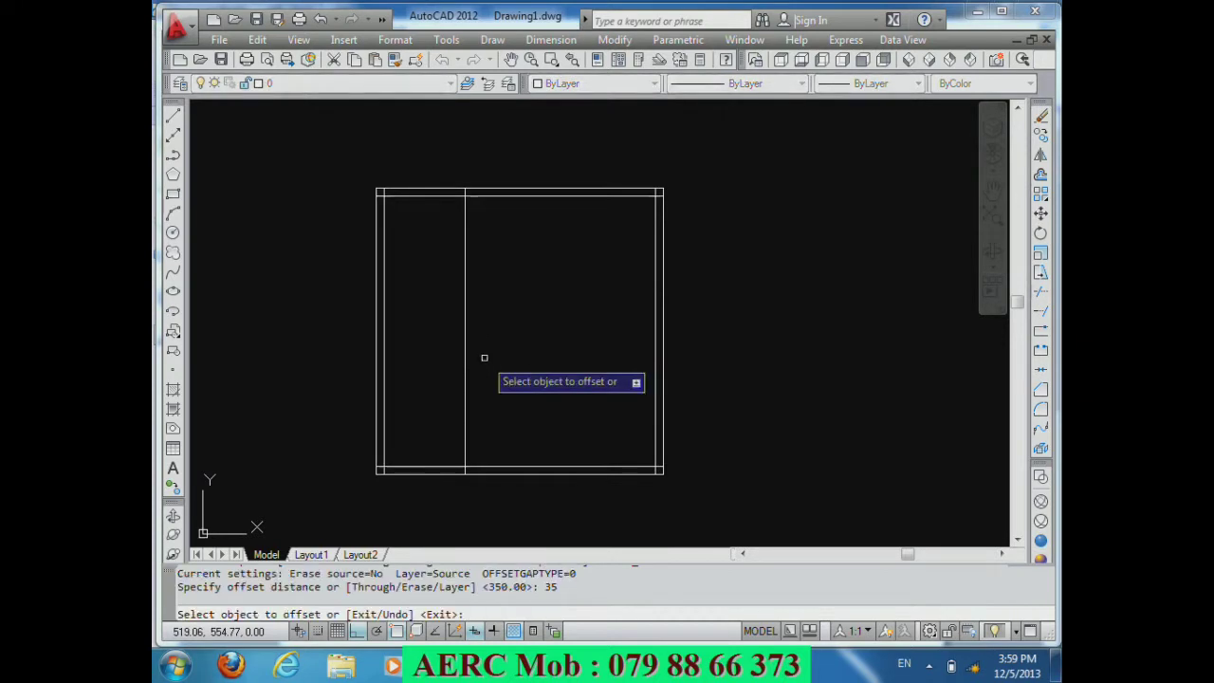
click(467, 351)
click(521, 353)
key(Return)
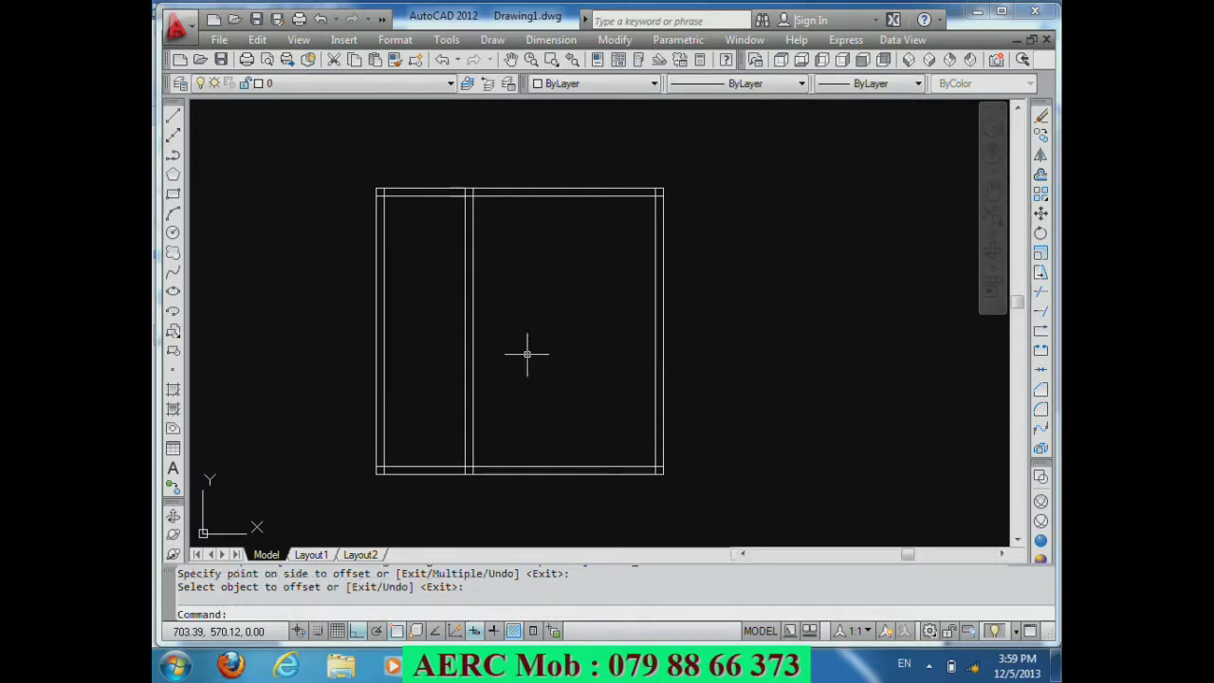
key(Return)
Step: Offset that wall's right line 400 further right, then 35 more to form the second wall
text(400)
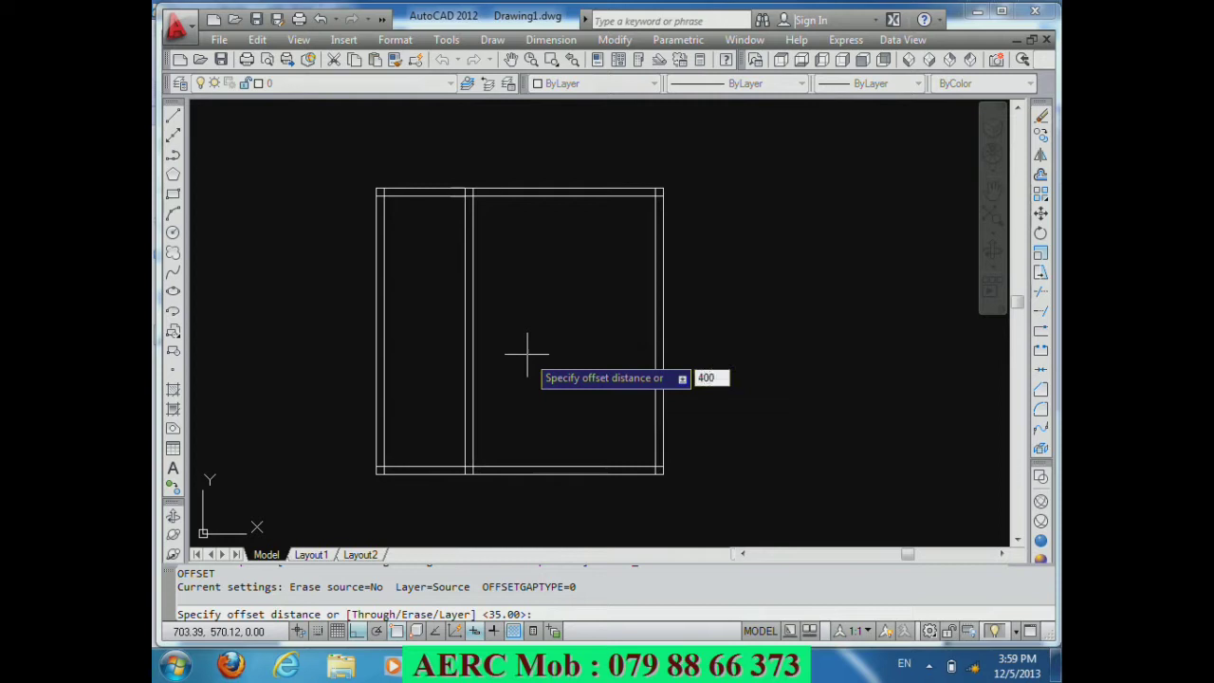
key(Return)
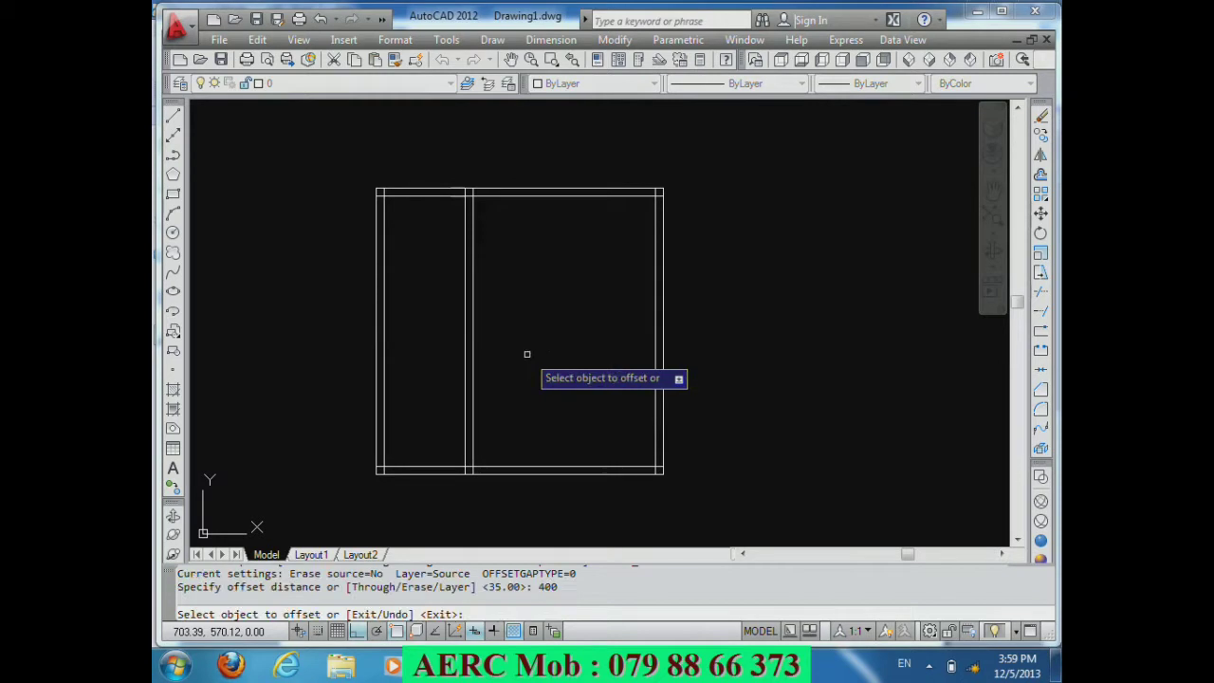
click(468, 346)
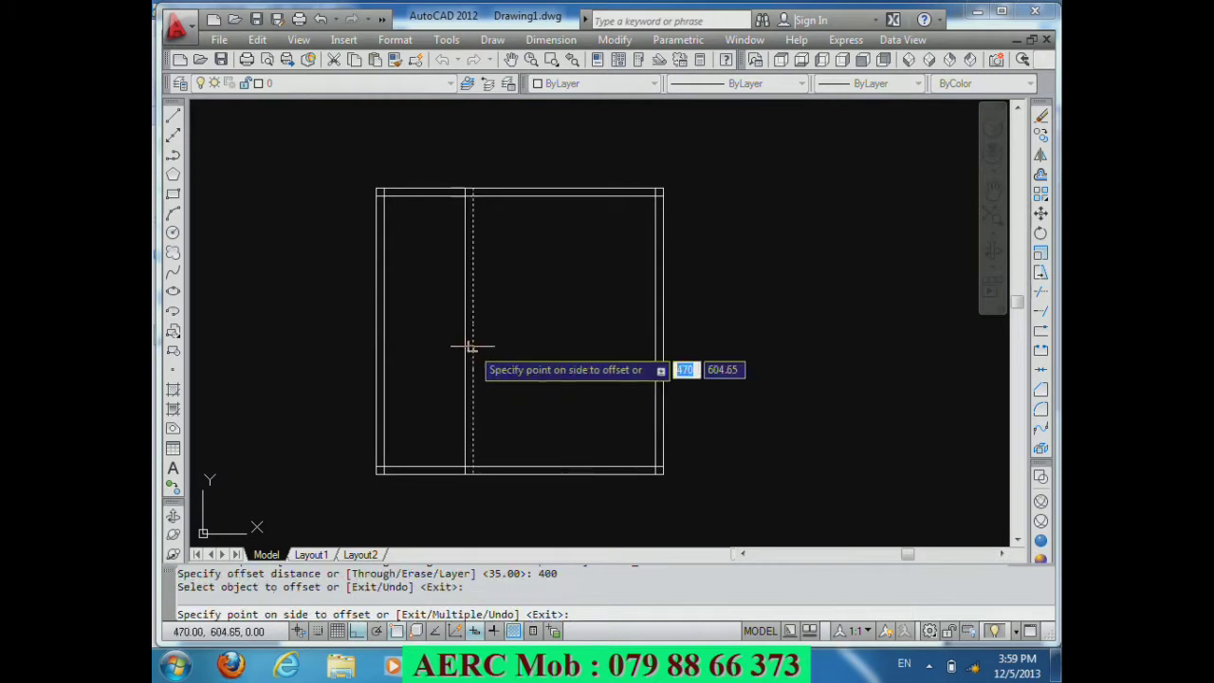
click(528, 347)
key(Return)
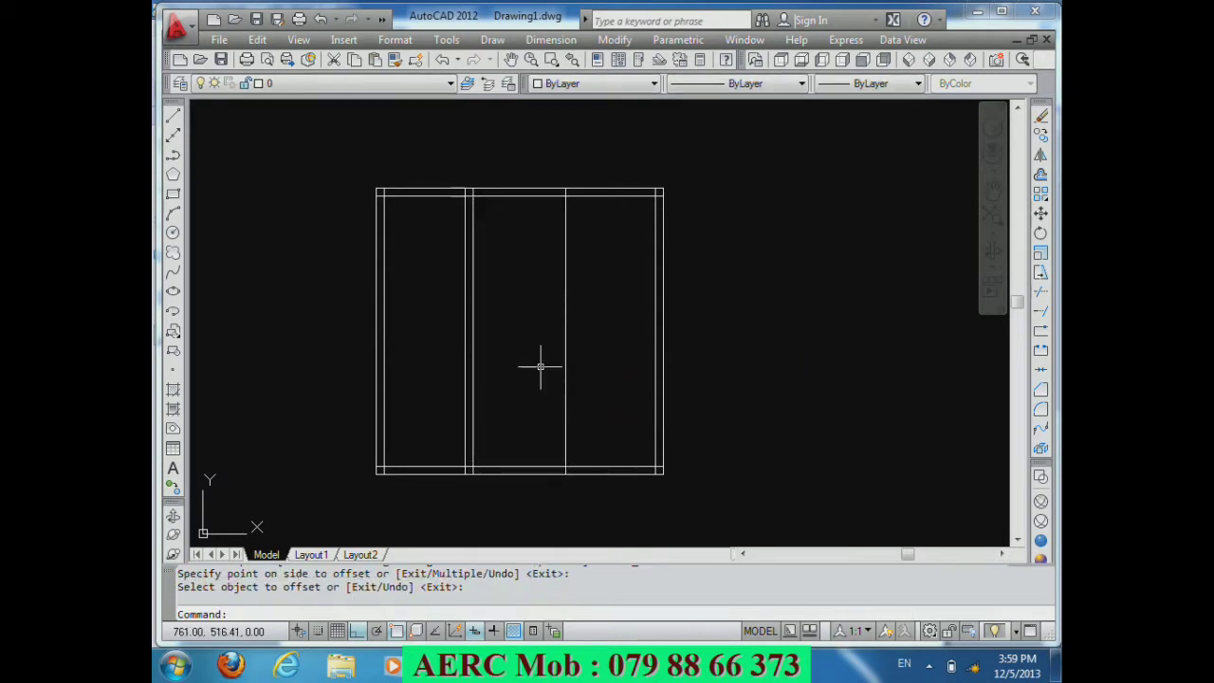
key(Return)
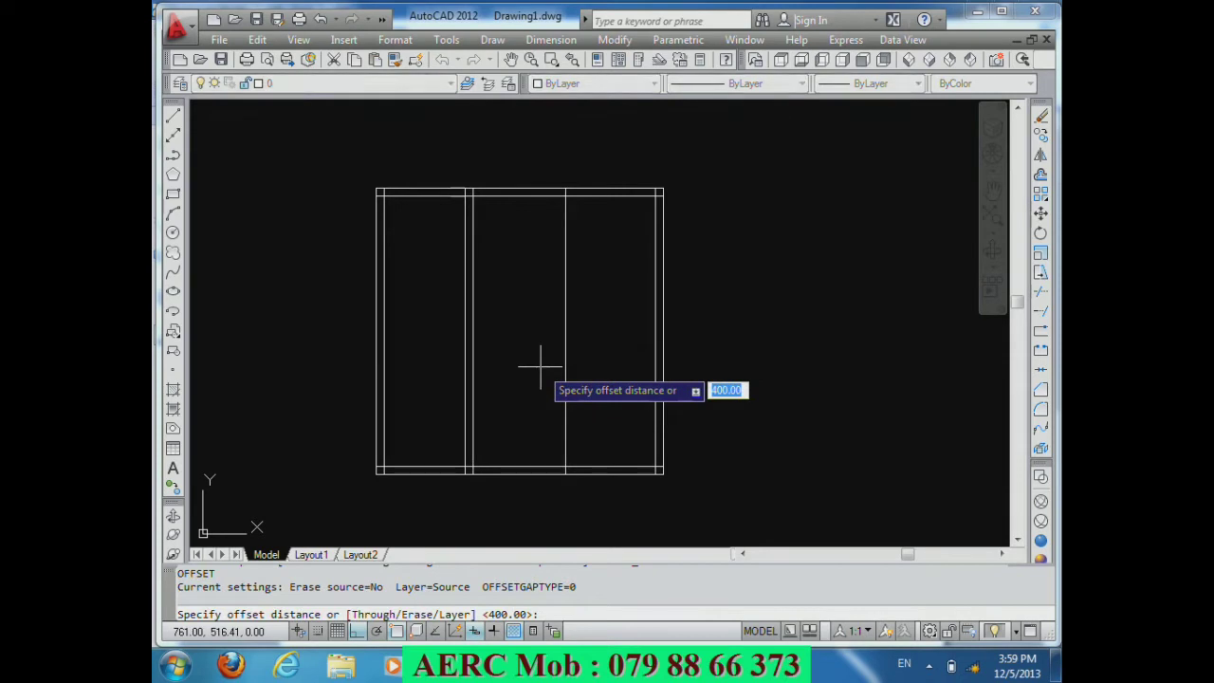
text(3)
key(Return)
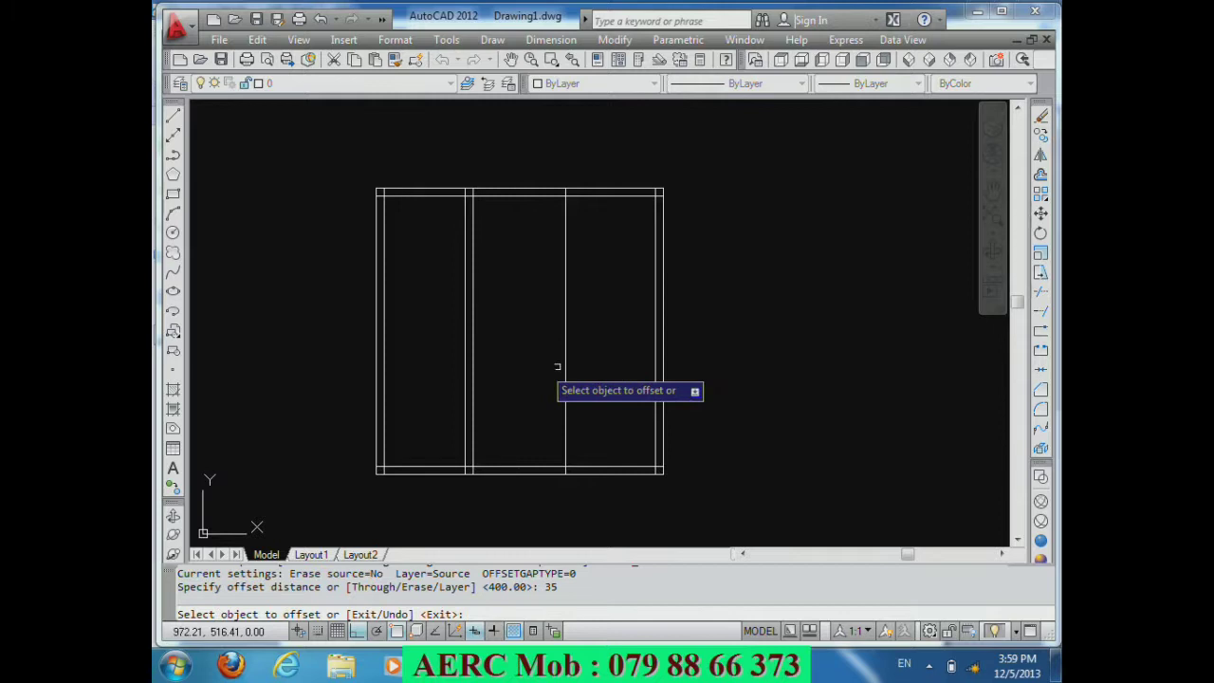
click(565, 361)
click(602, 370)
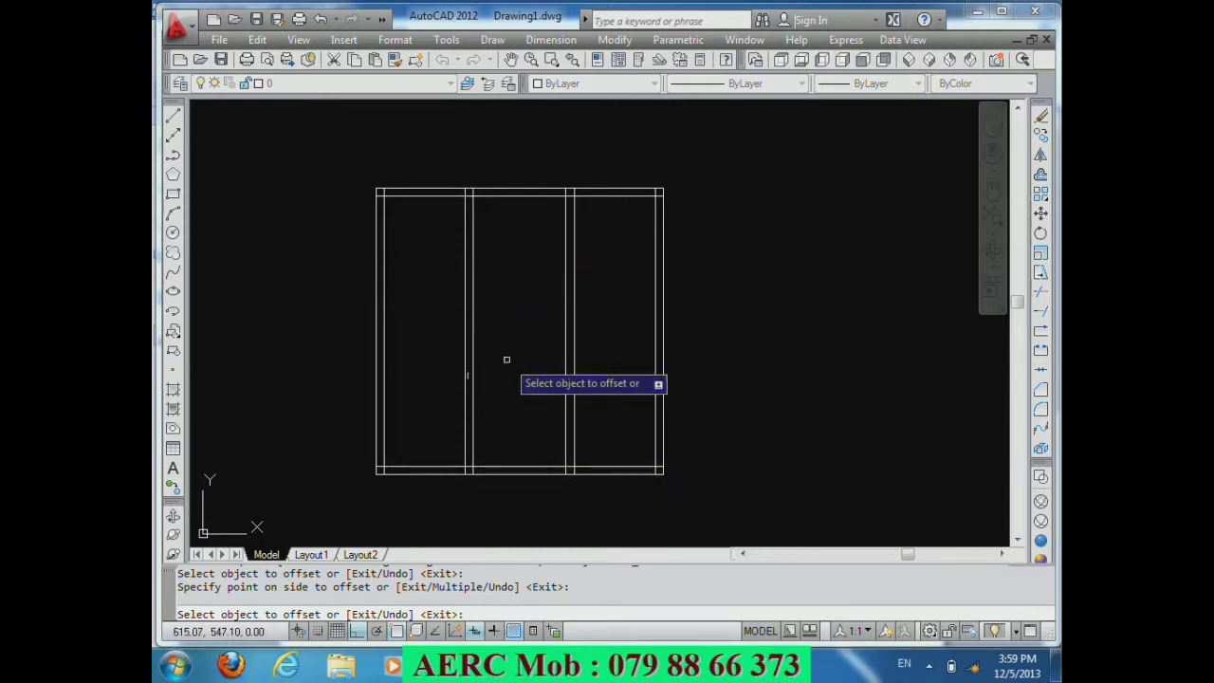
key(Return)
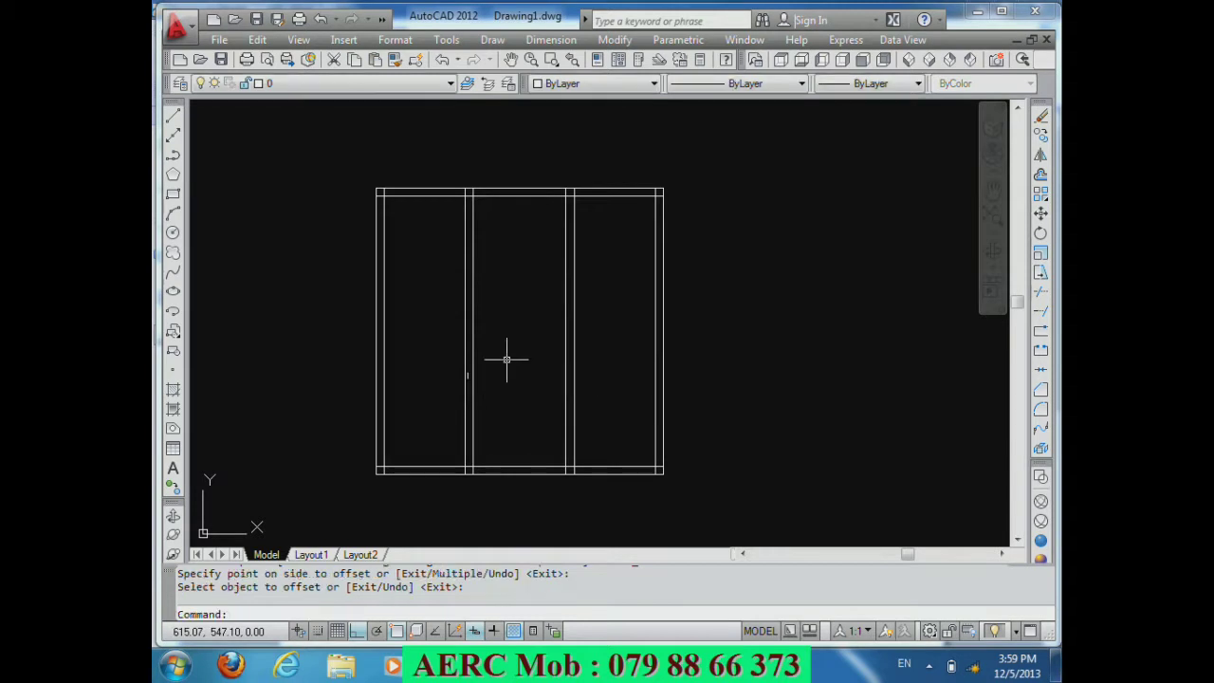
Step: Offset the inner bottom wall line 600 upward
key(Return)
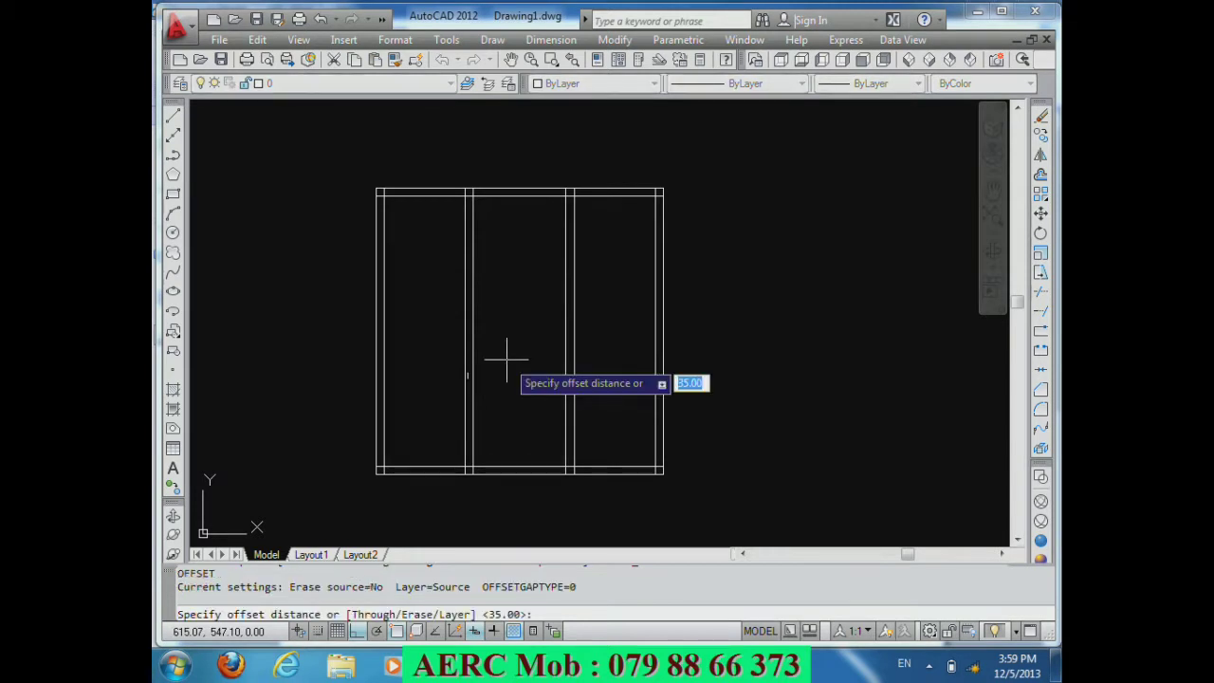
text(6)
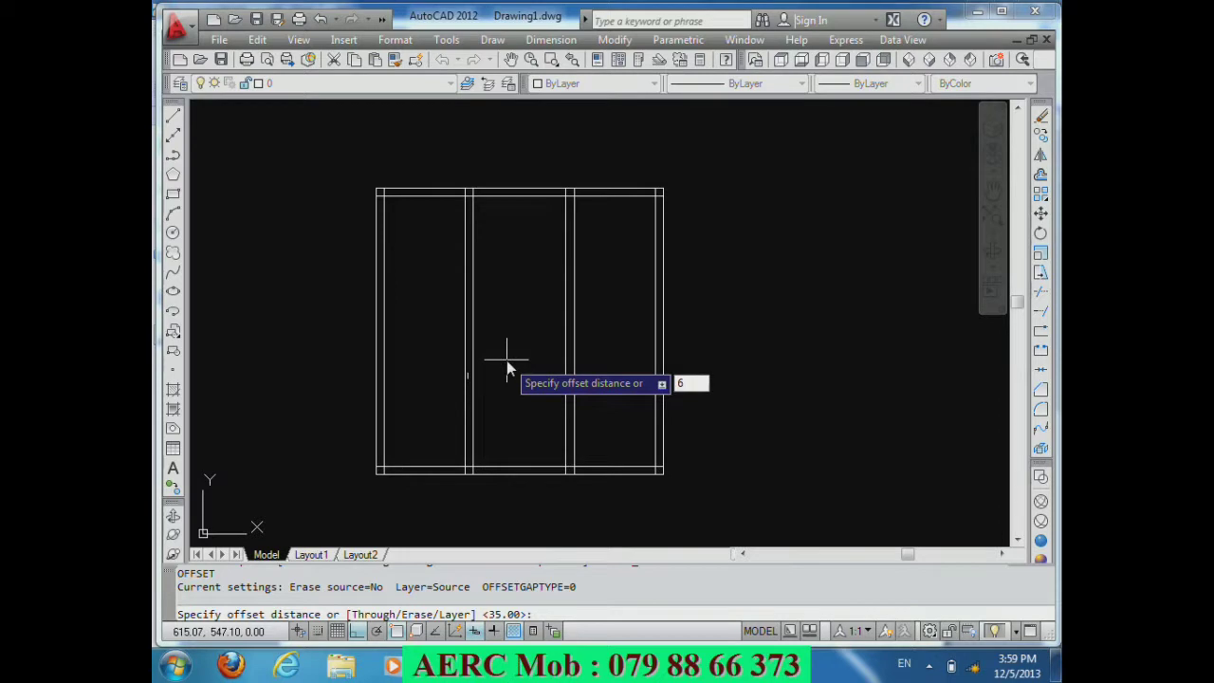
key(Return)
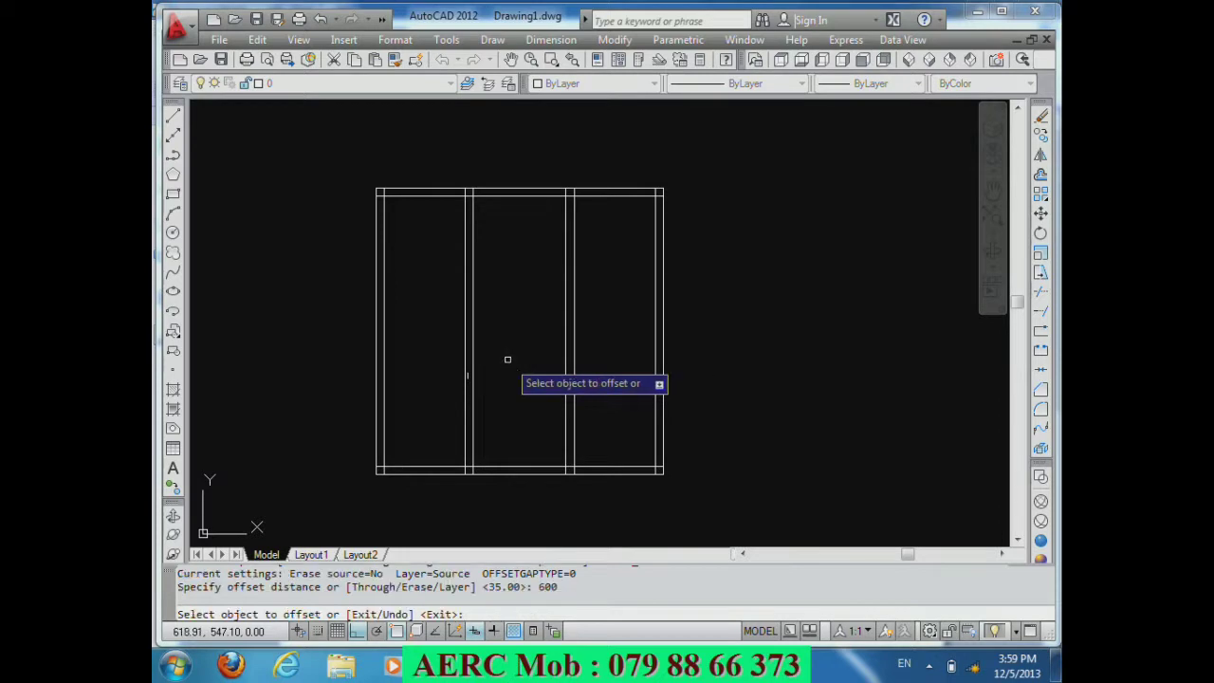
click(493, 466)
click(505, 417)
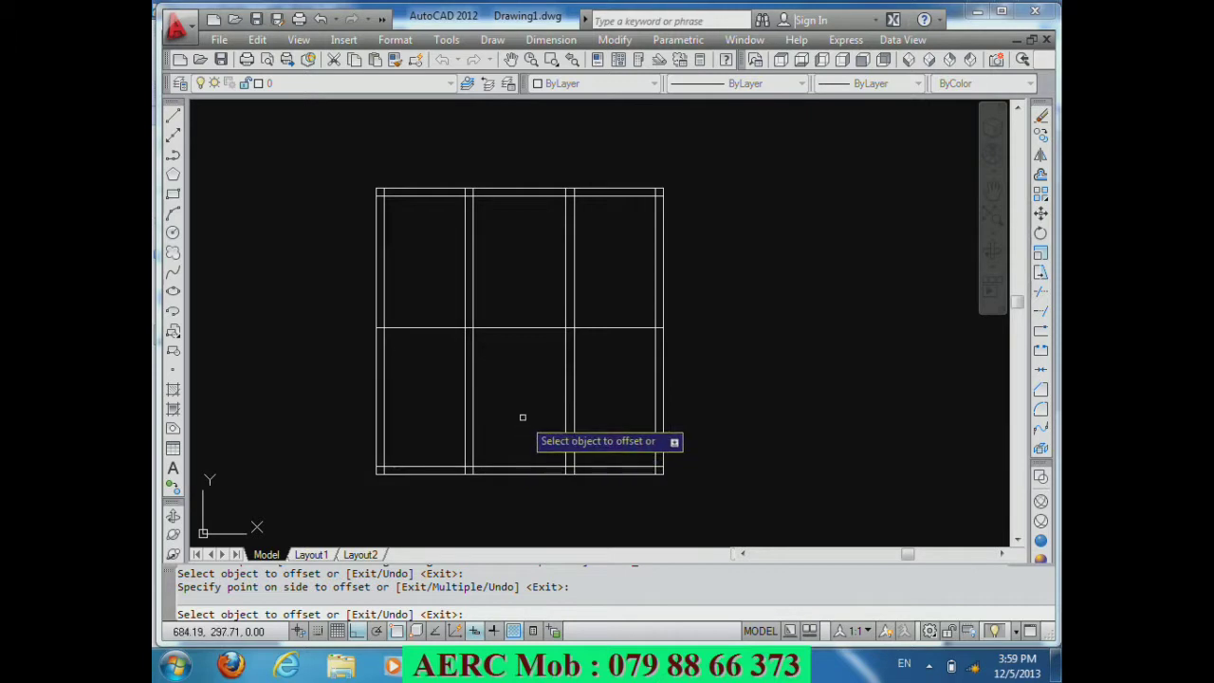
Step: Offset the 600 line 35 upward to make a 35-thick horizontal wall
key(Return)
key(Return)
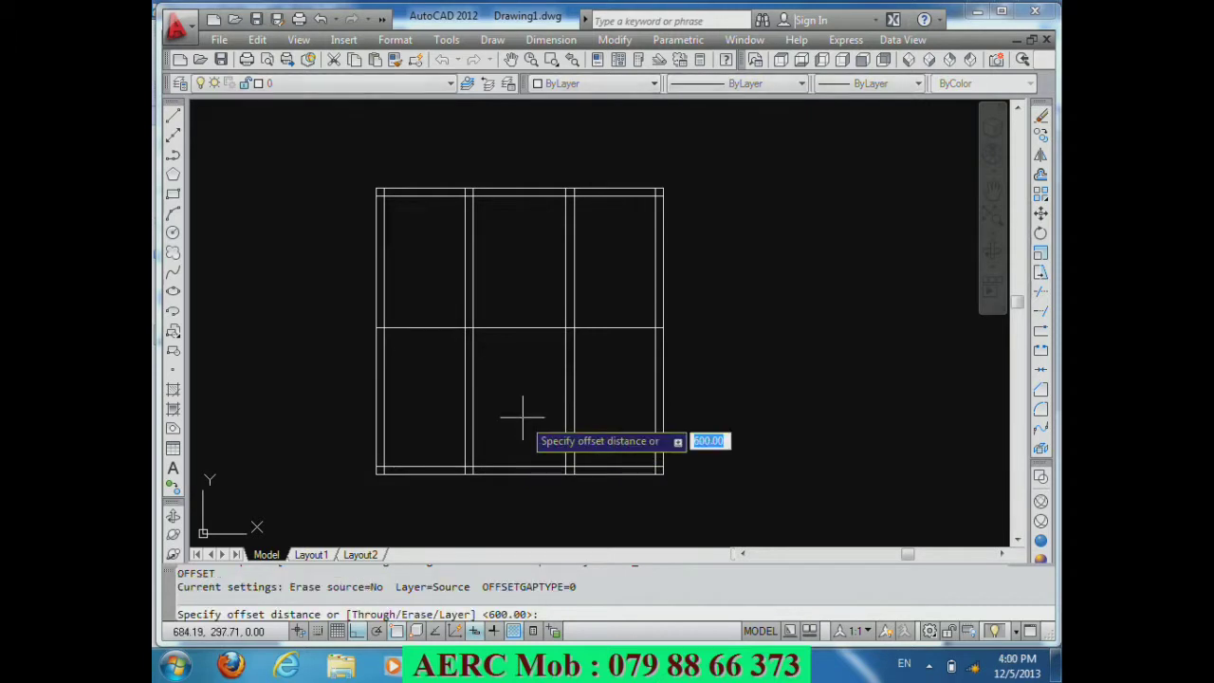
text(35)
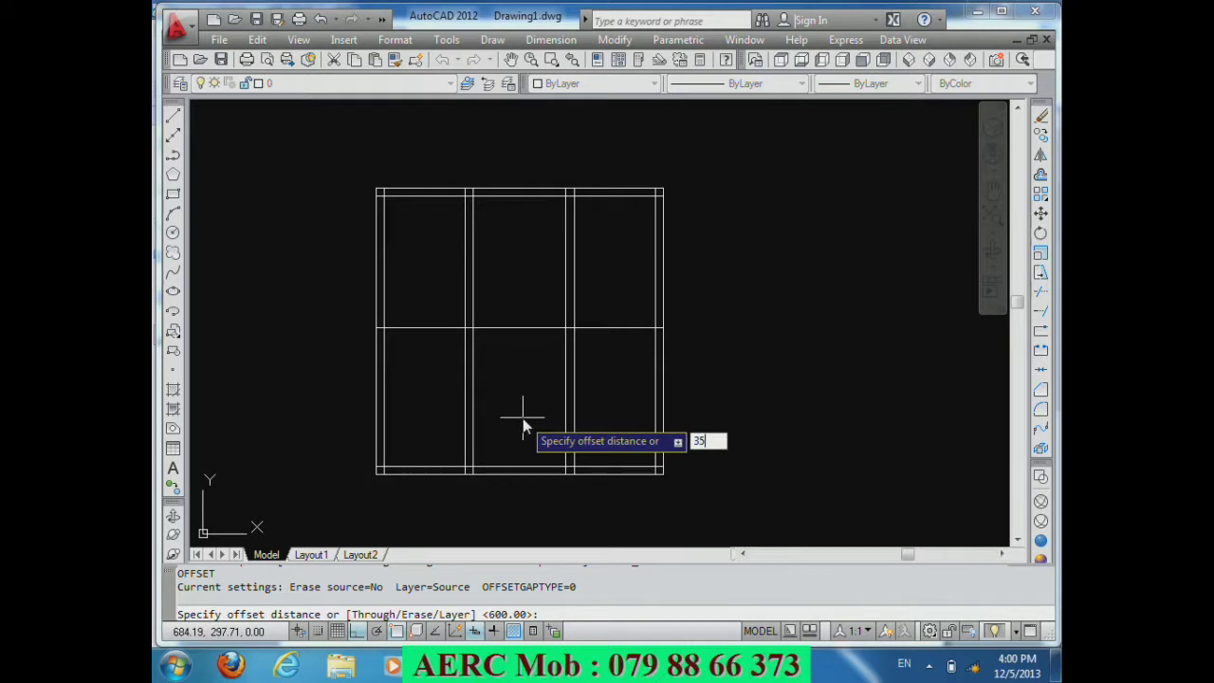
key(Return)
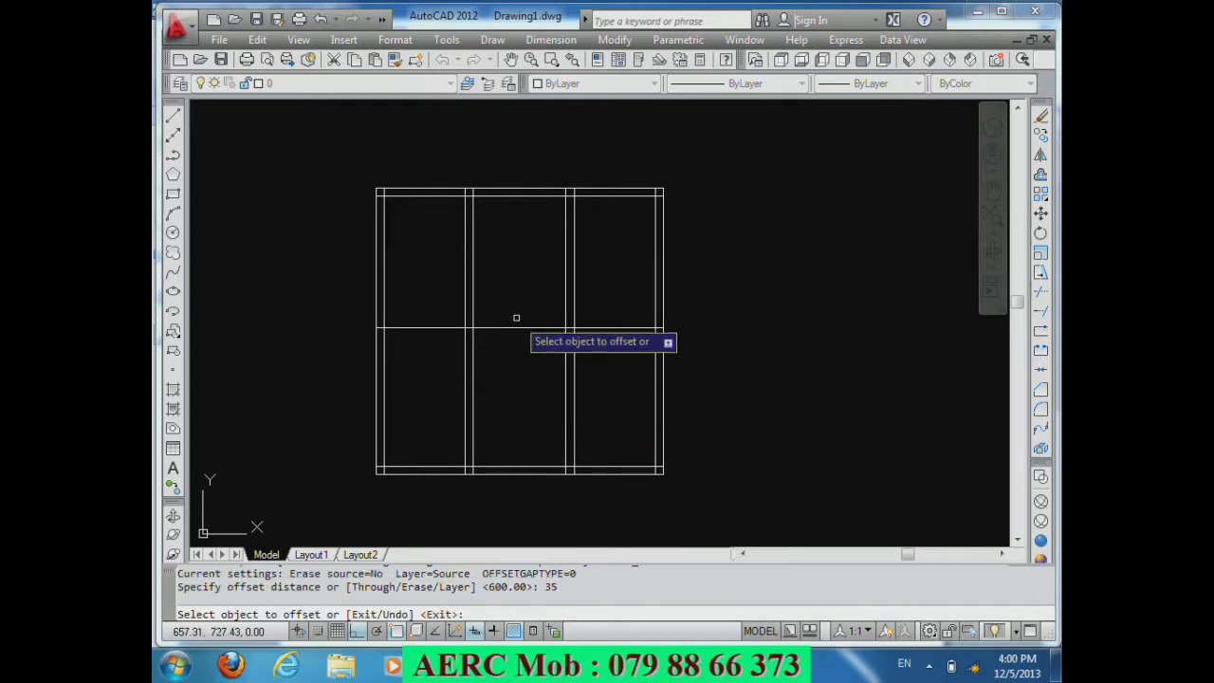
click(514, 327)
click(515, 284)
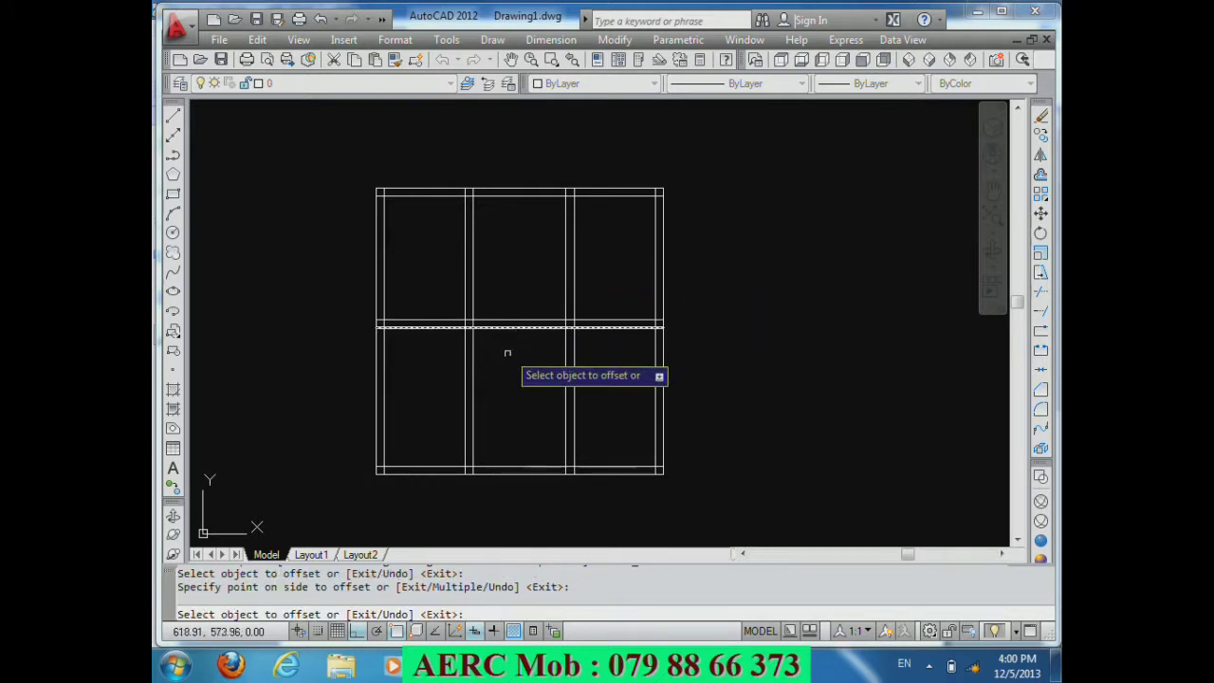
Step: Add a second horizontal wall 200 above it, with another 35 offset for thickness
key(Return)
key(Return)
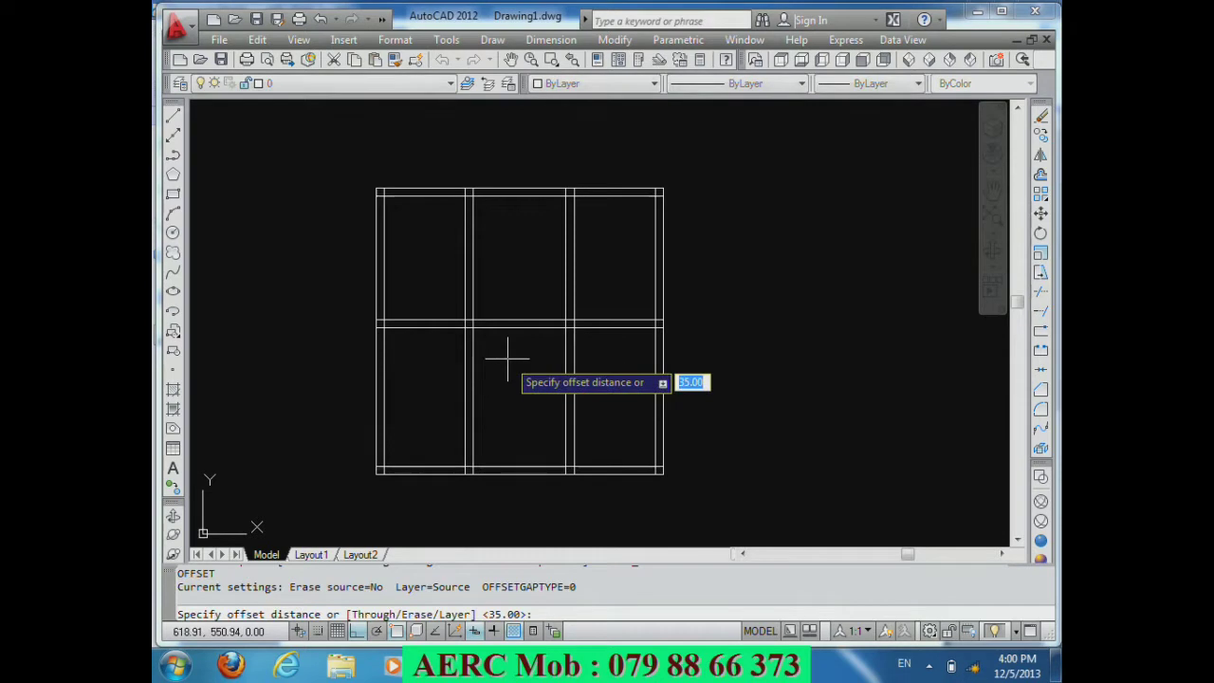
text(2)
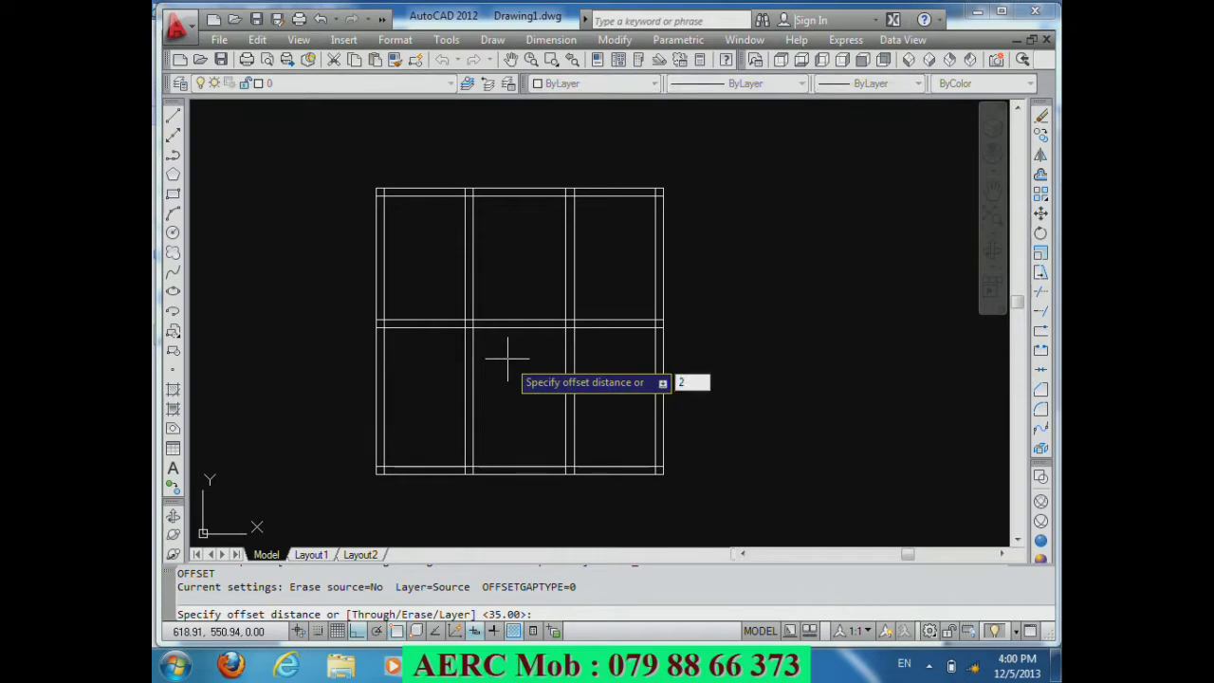
key(Return)
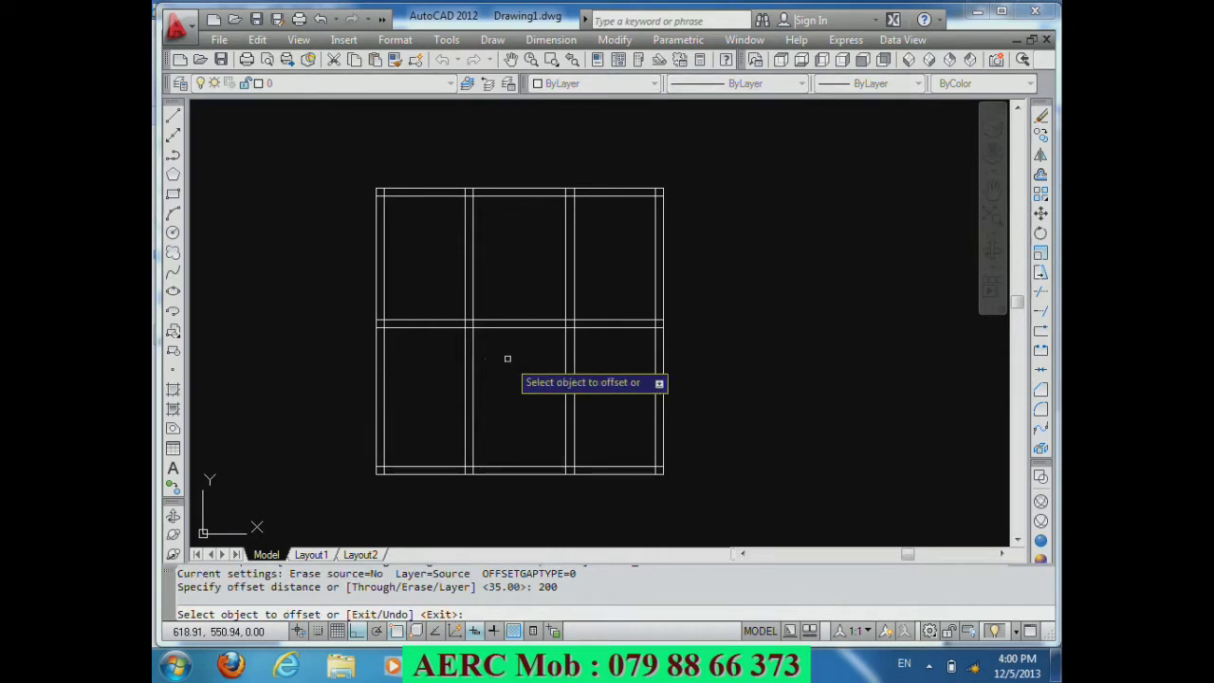
click(518, 323)
click(521, 263)
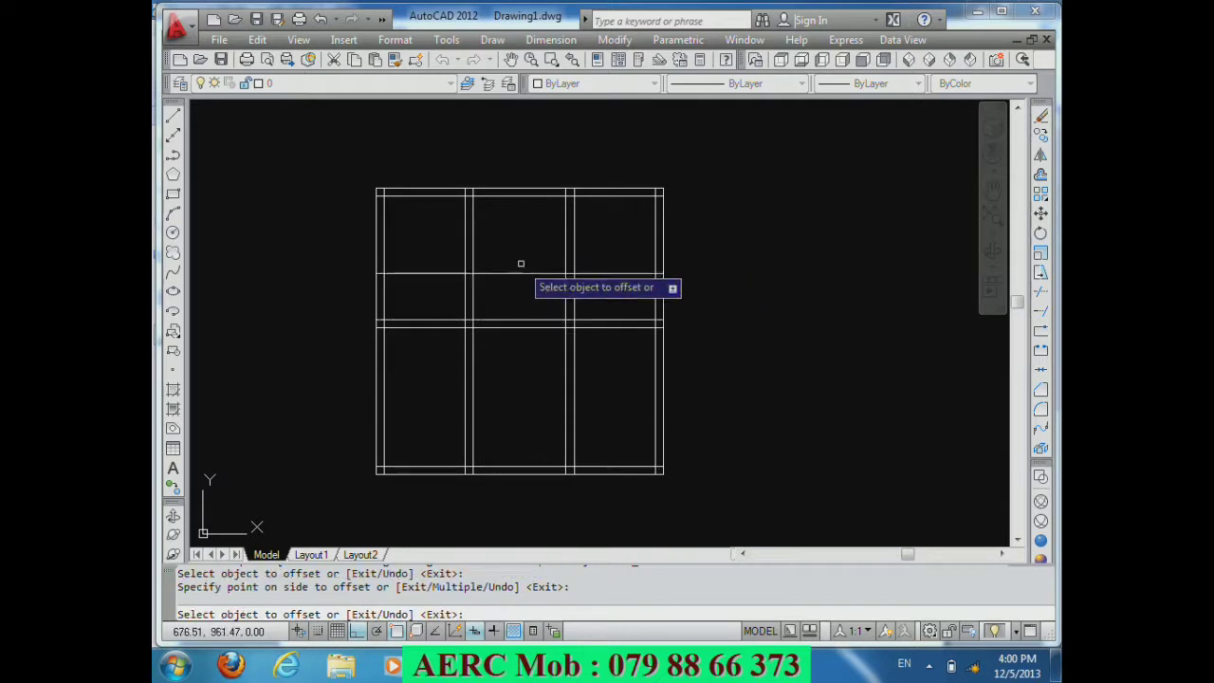
key(Return)
key(Return)
text(35)
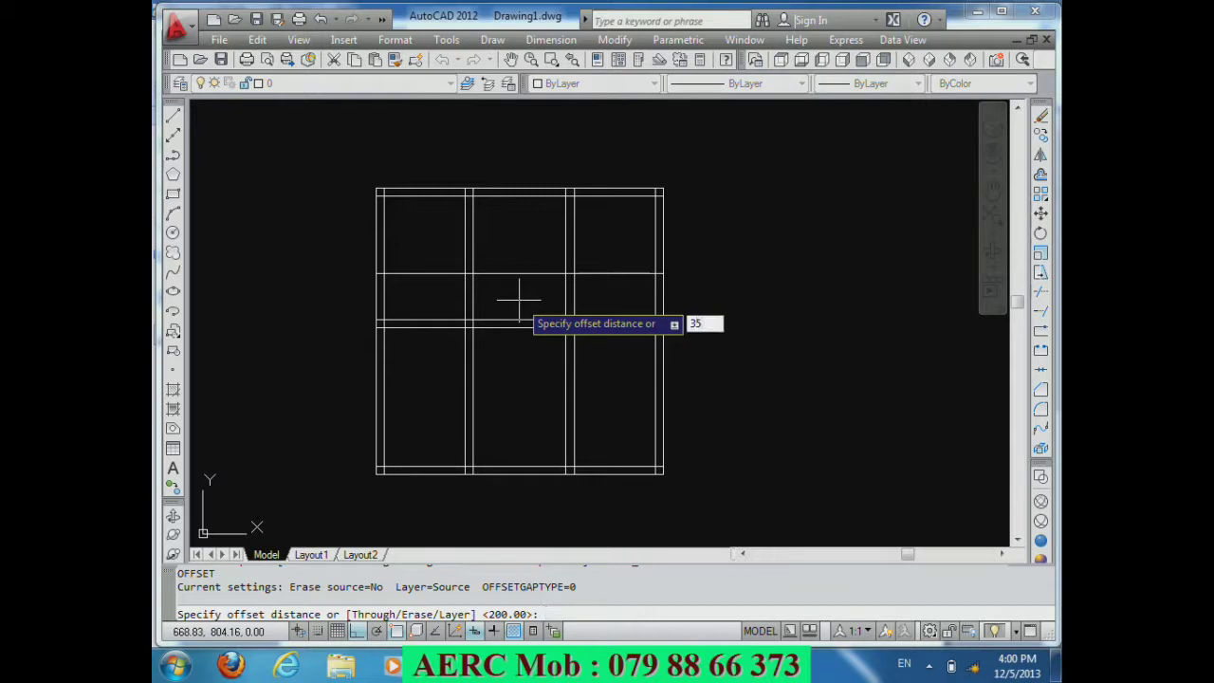
key(Return)
click(522, 274)
click(509, 261)
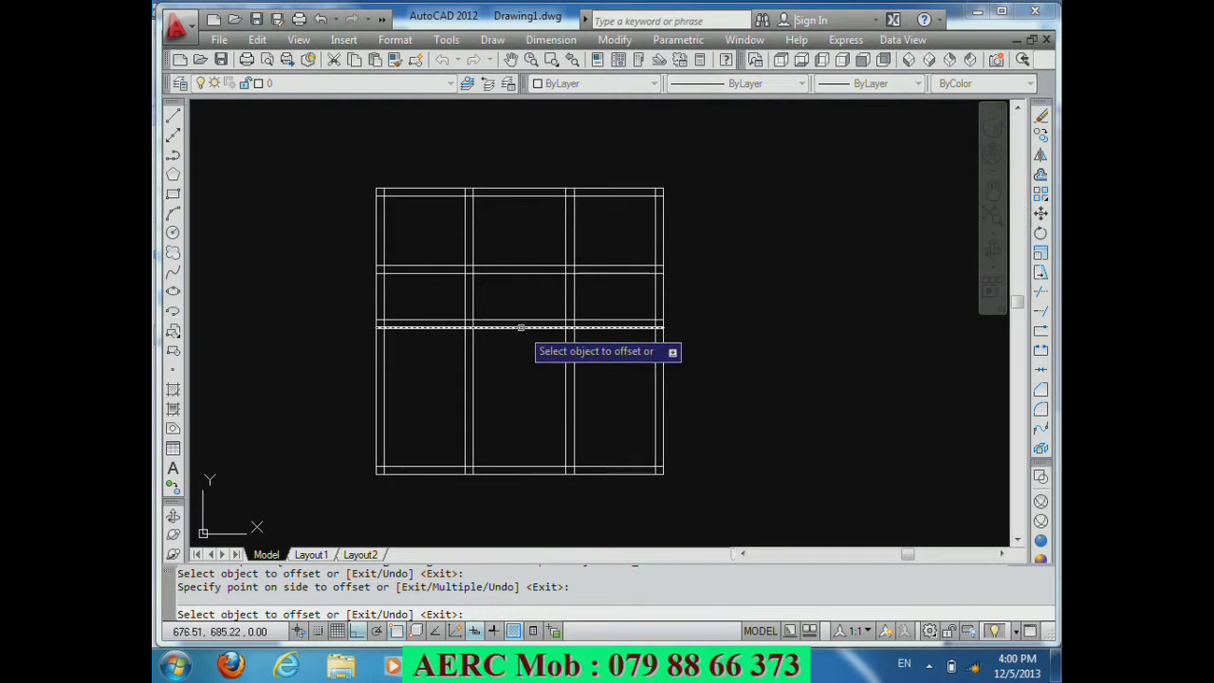
key(Return)
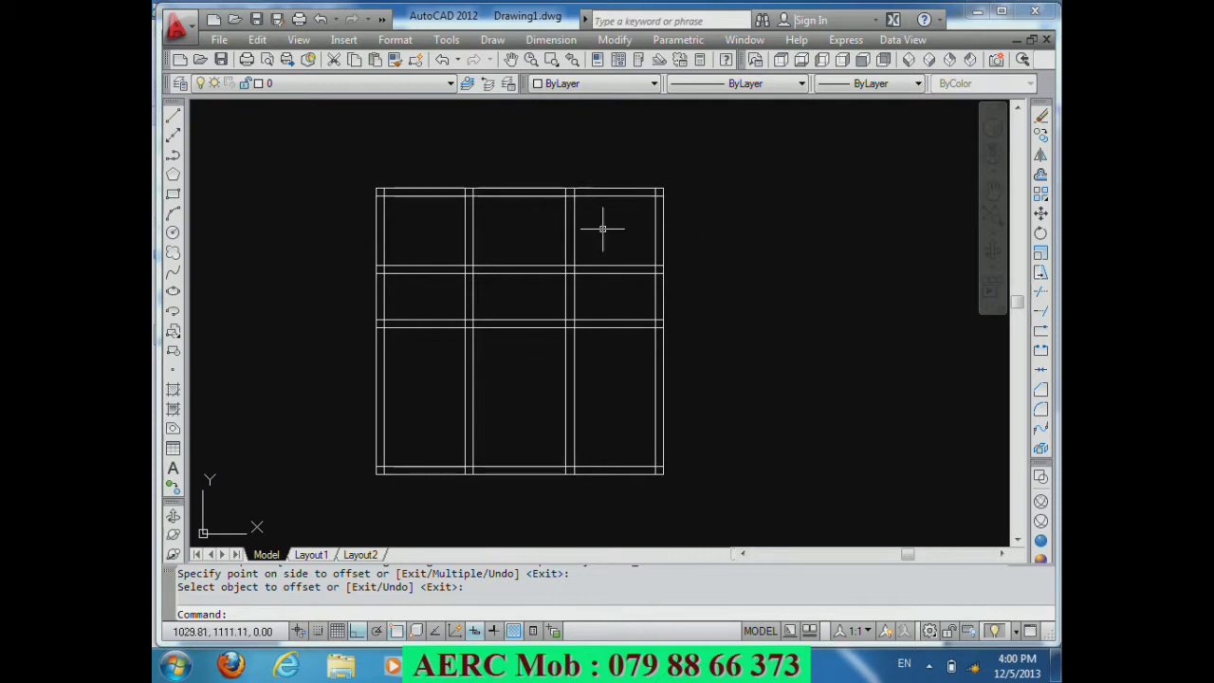
Step: Zoom in on the plan and start the LINE command
scroll(621, 182, up, 3)
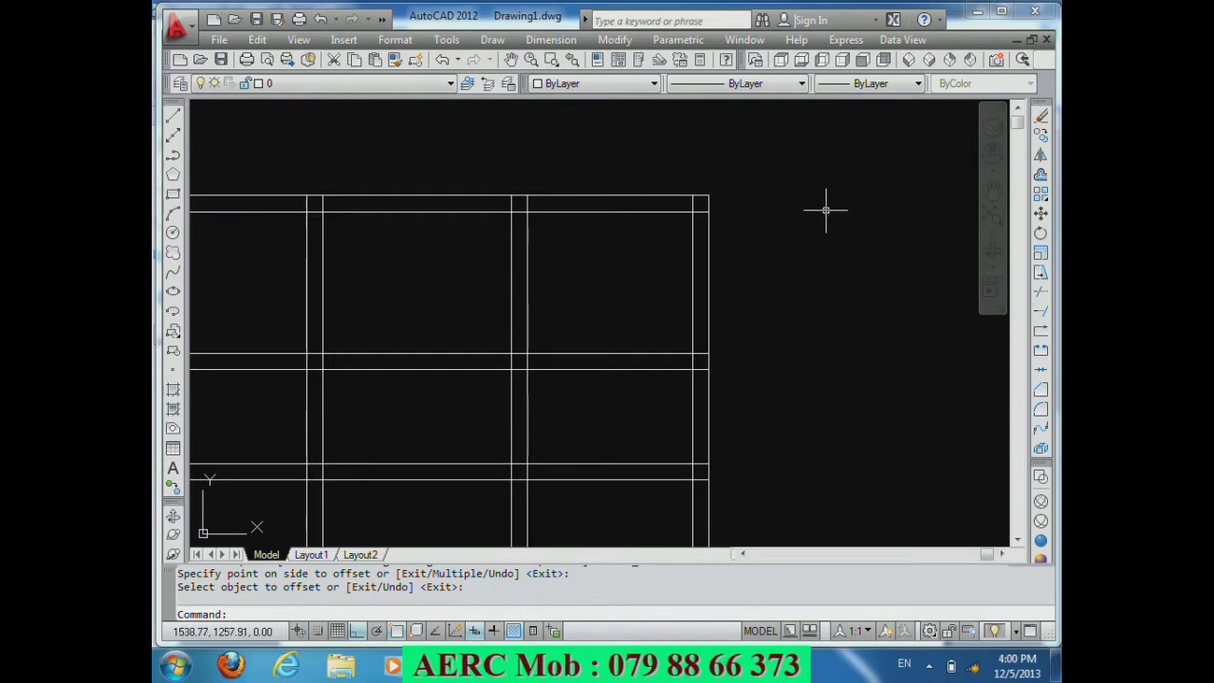
right_click(823, 209)
text(L)
key(Return)
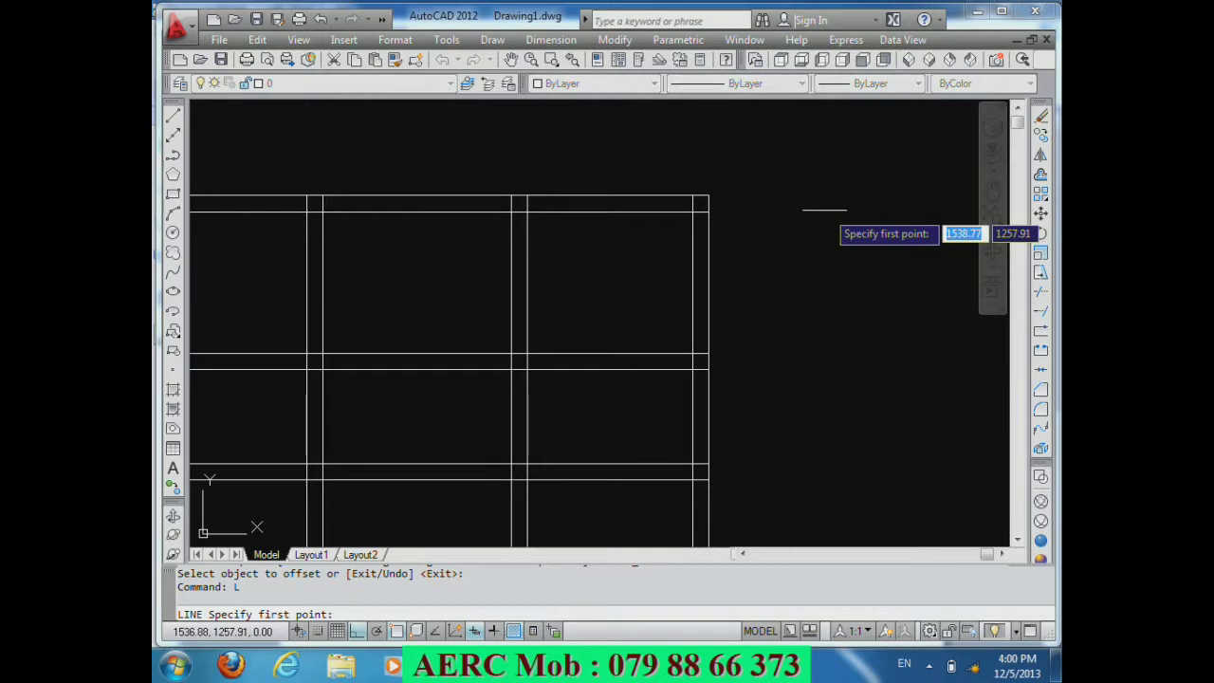
Step: Draw lines from the top-right wall corner 535 right, 370 down, and back to the wall
click(527, 196)
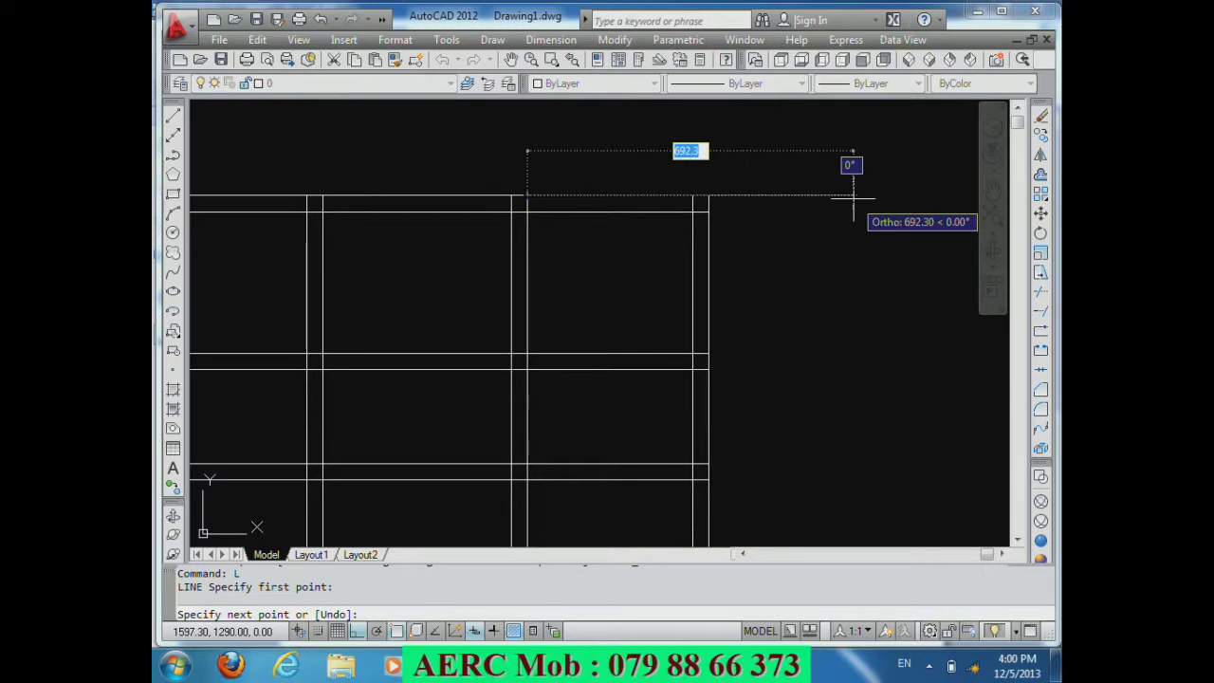
text(535)
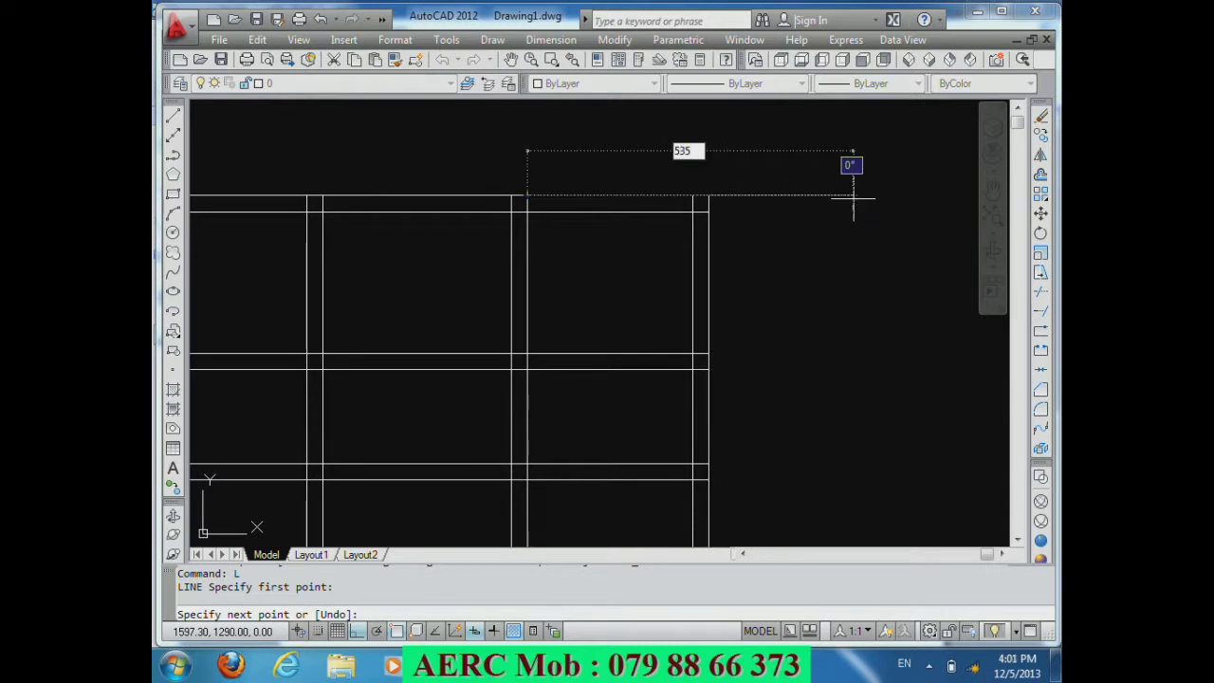
key(Return)
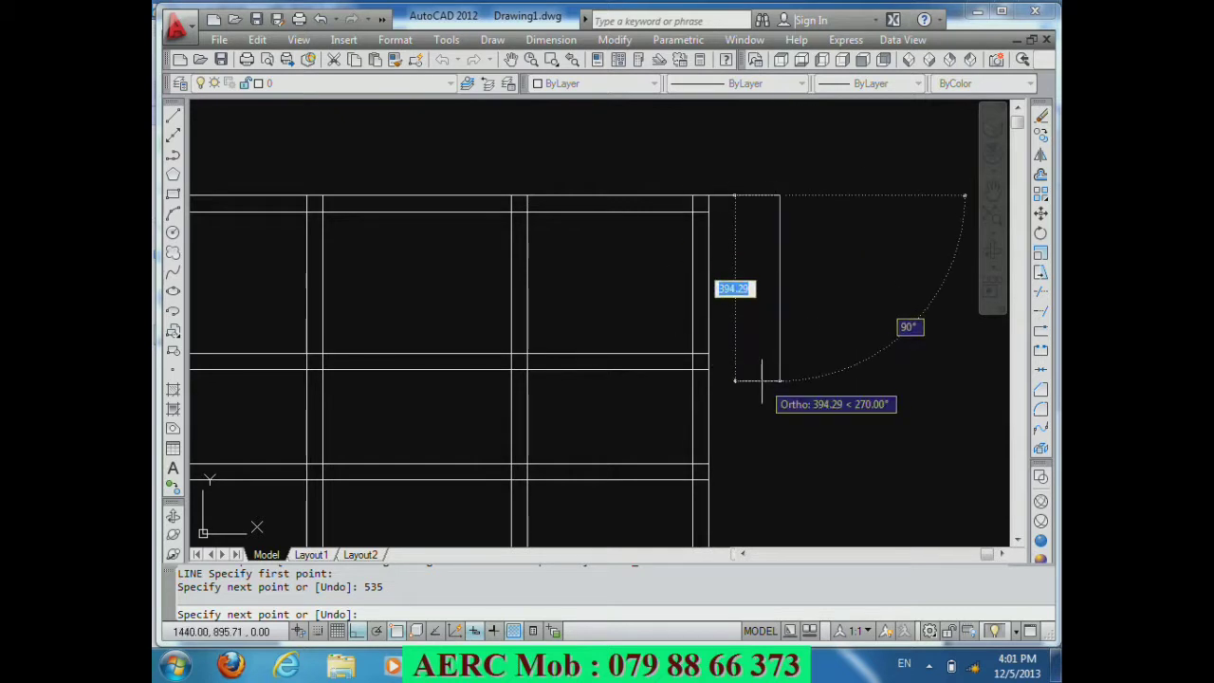
text(370)
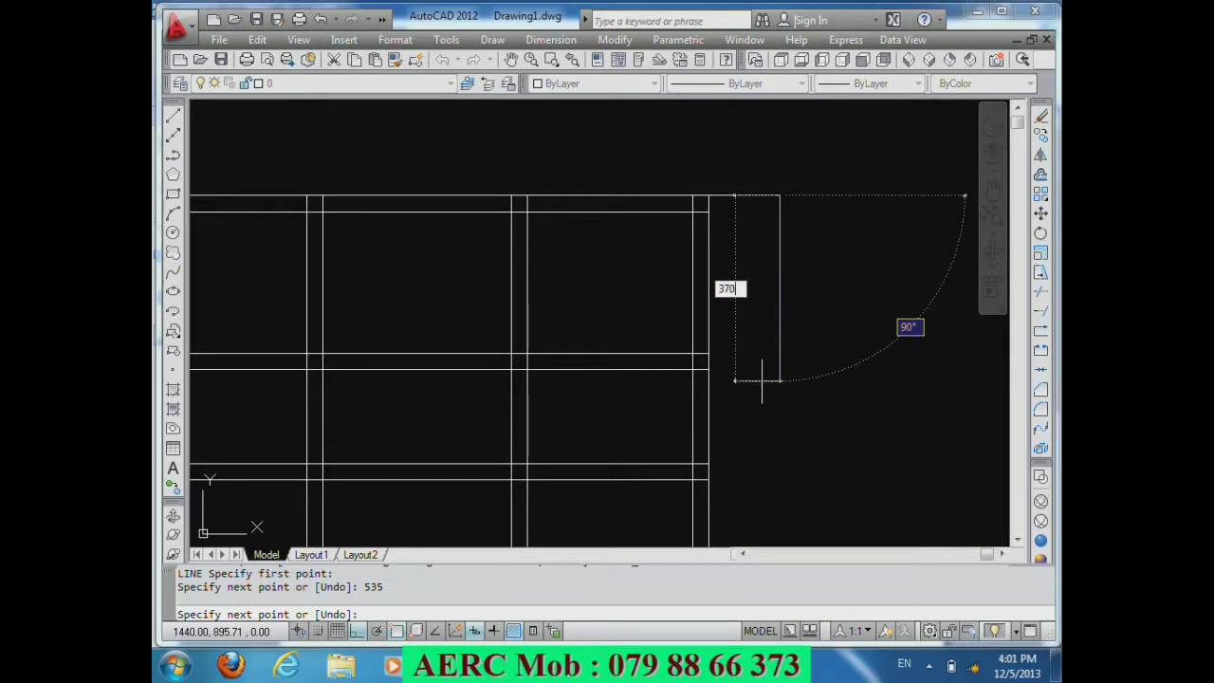
key(Return)
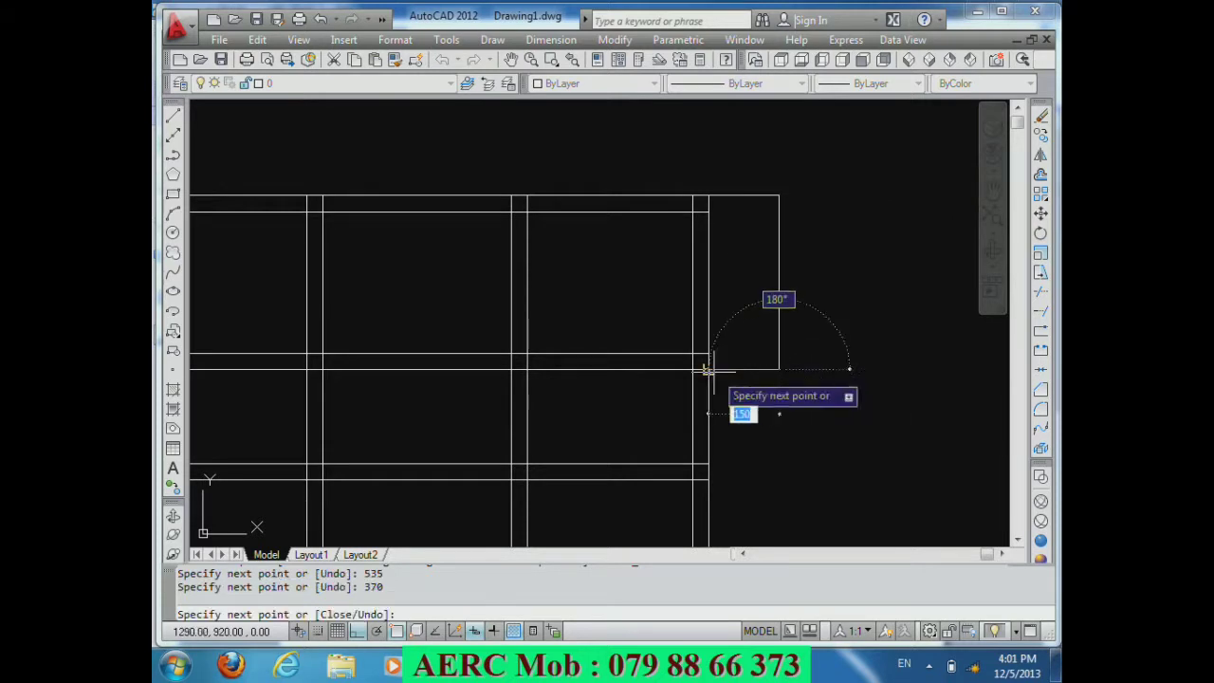
click(714, 369)
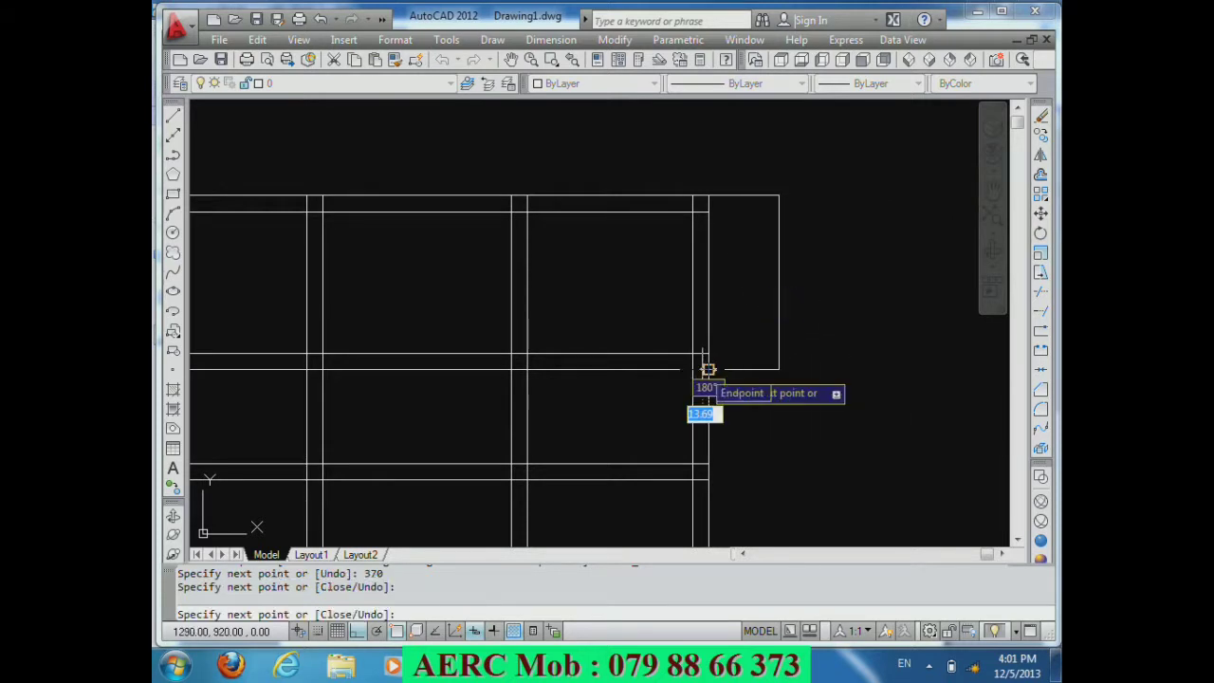
key(Return)
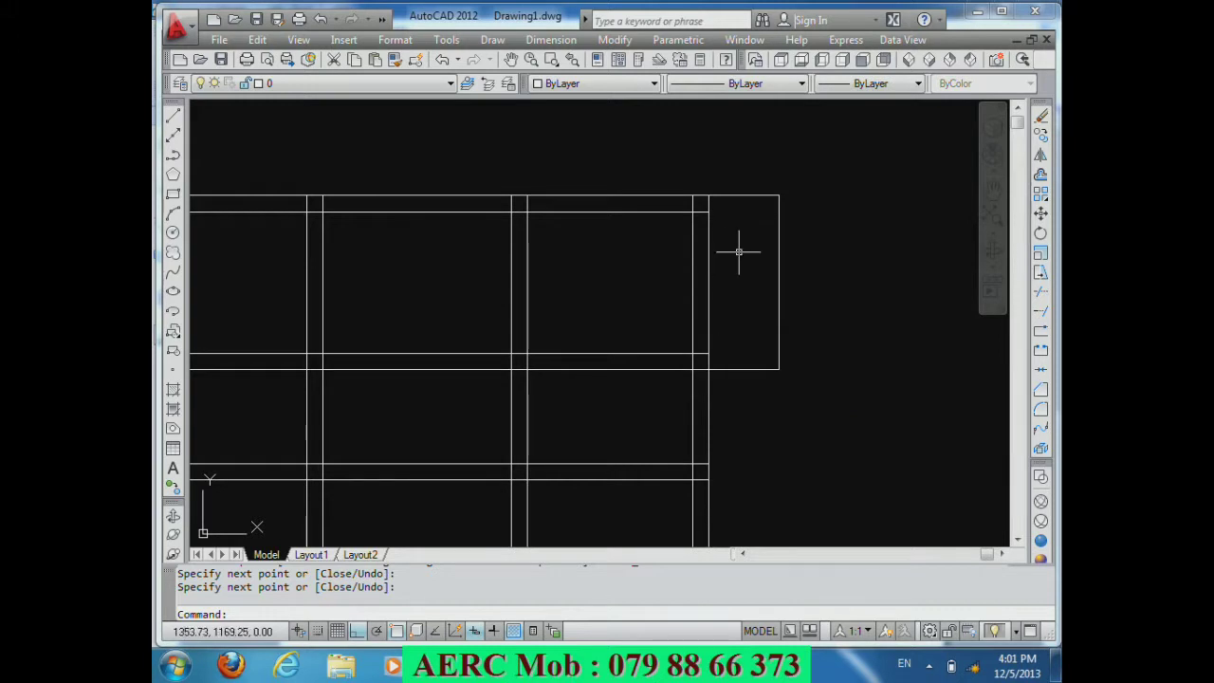
Step: Trim the excess line segment where the new room outline meets the top wall
text(tr)
key(Return)
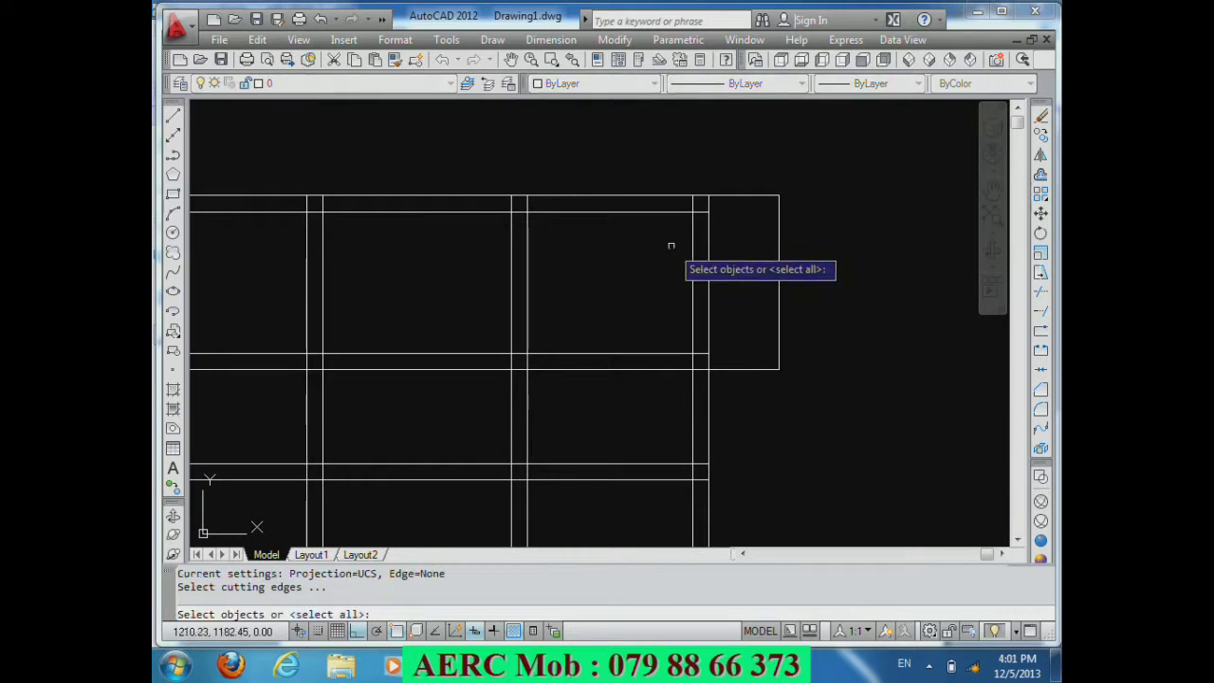
key(Return)
click(602, 201)
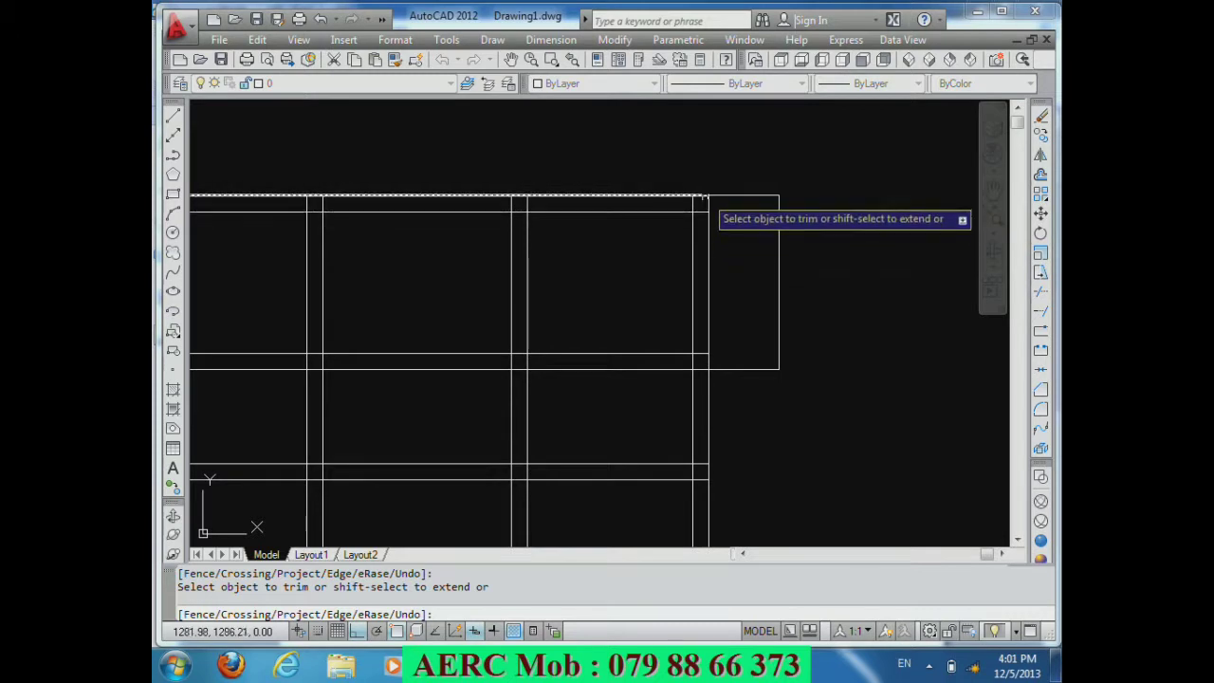
key(Return)
Step: Offset the projecting room's right edge and bottom edge 35 inward as inner wall lines
text(o)
key(Return)
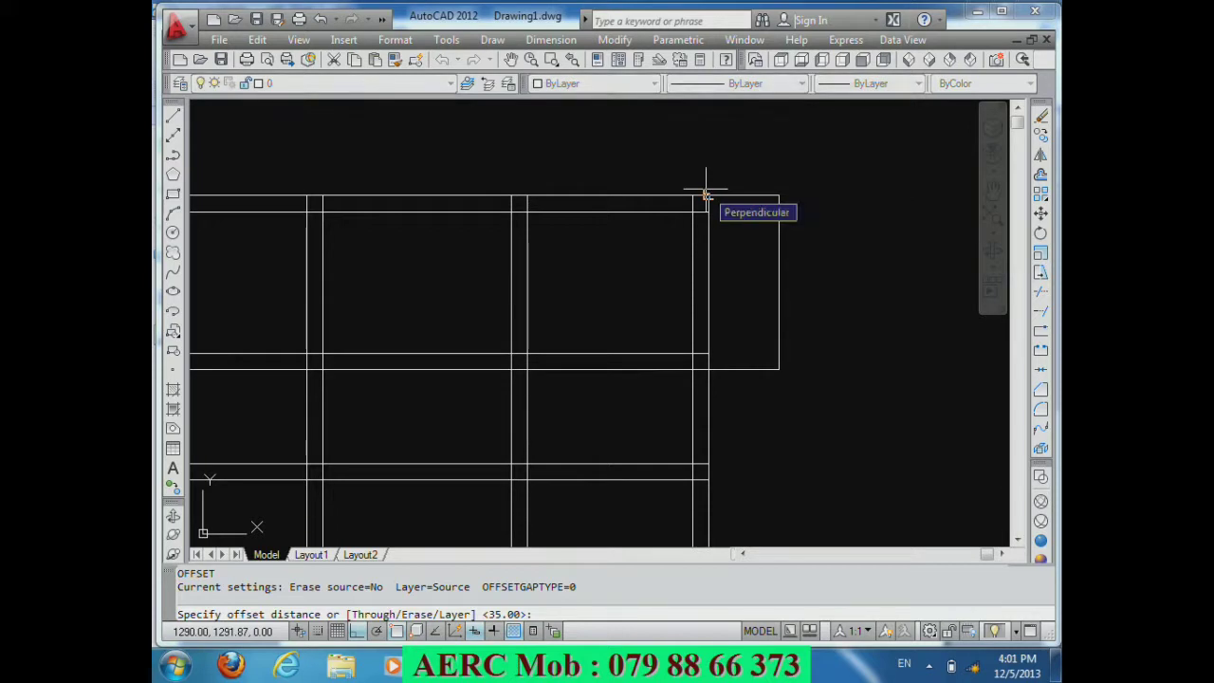
text(35)
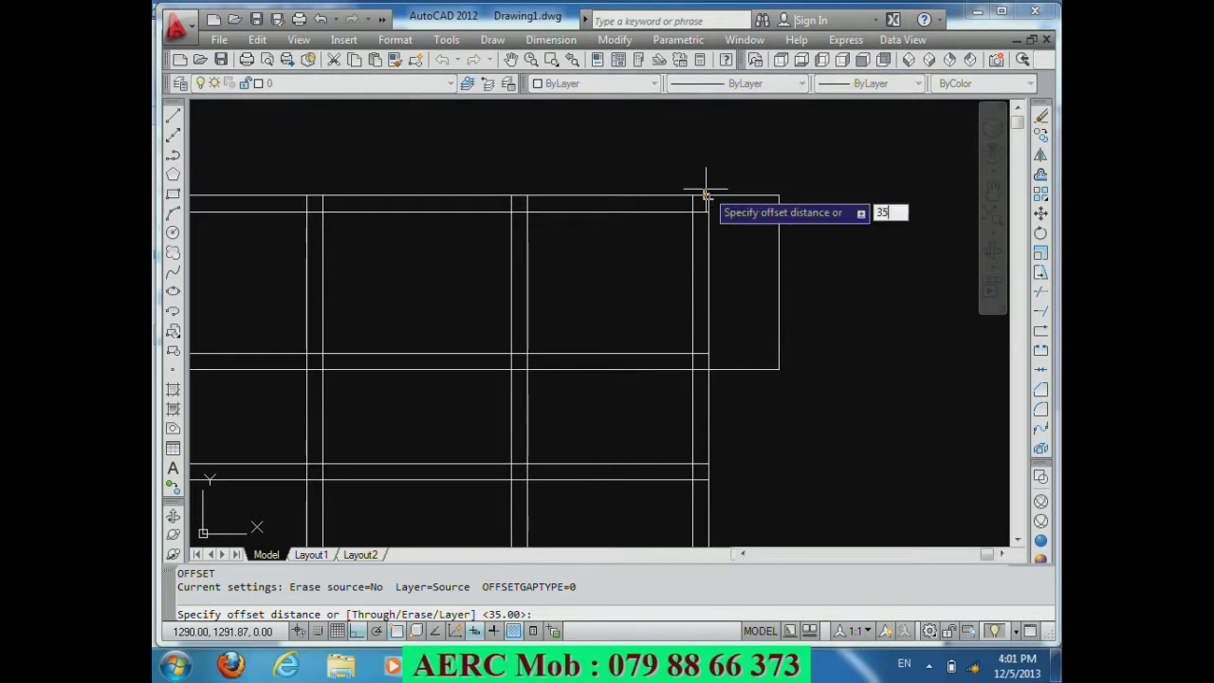
key(Return)
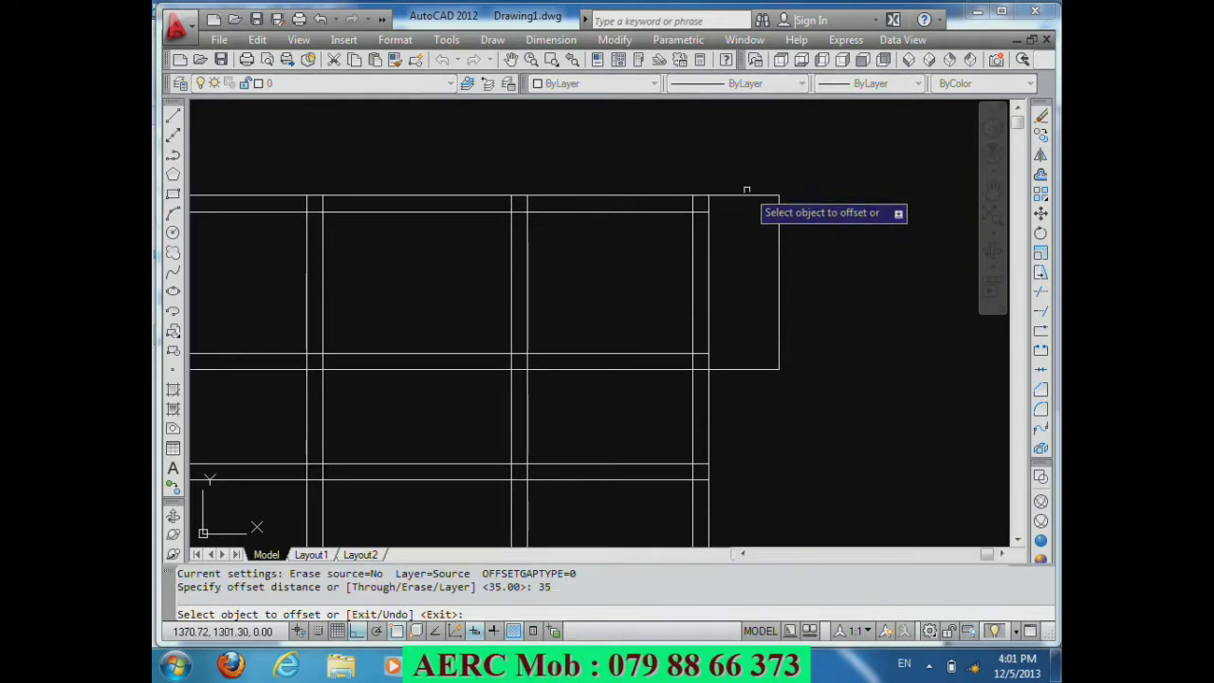
click(745, 196)
click(746, 231)
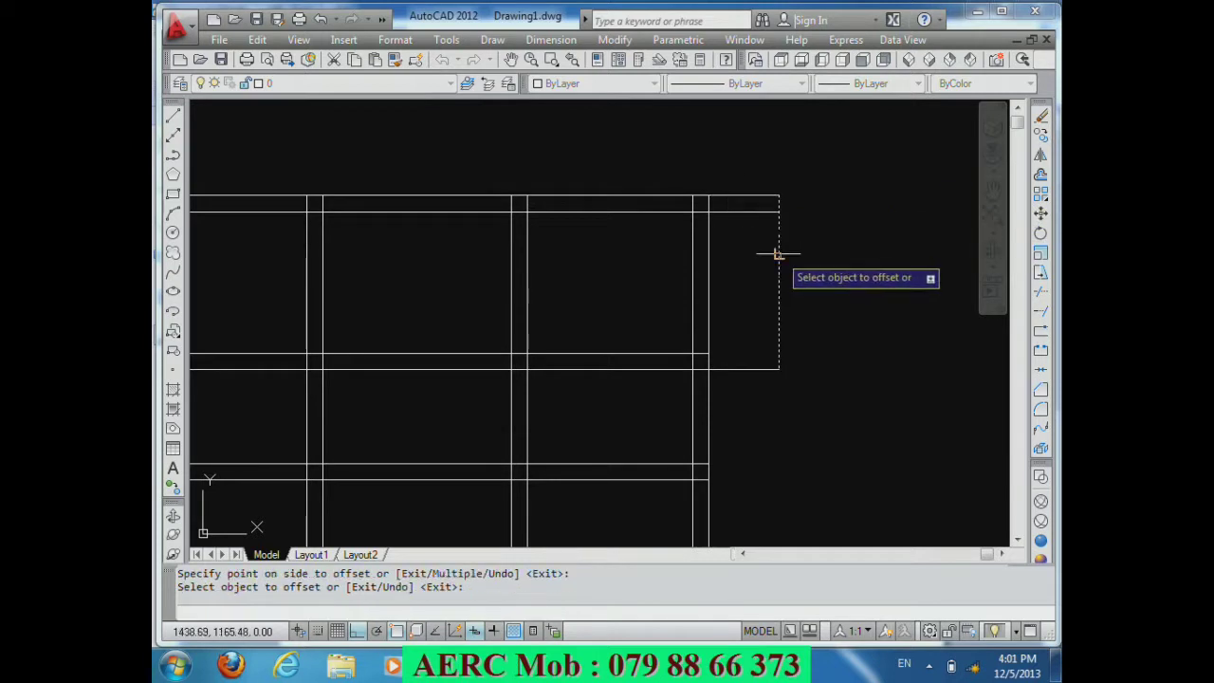
click(738, 369)
click(737, 335)
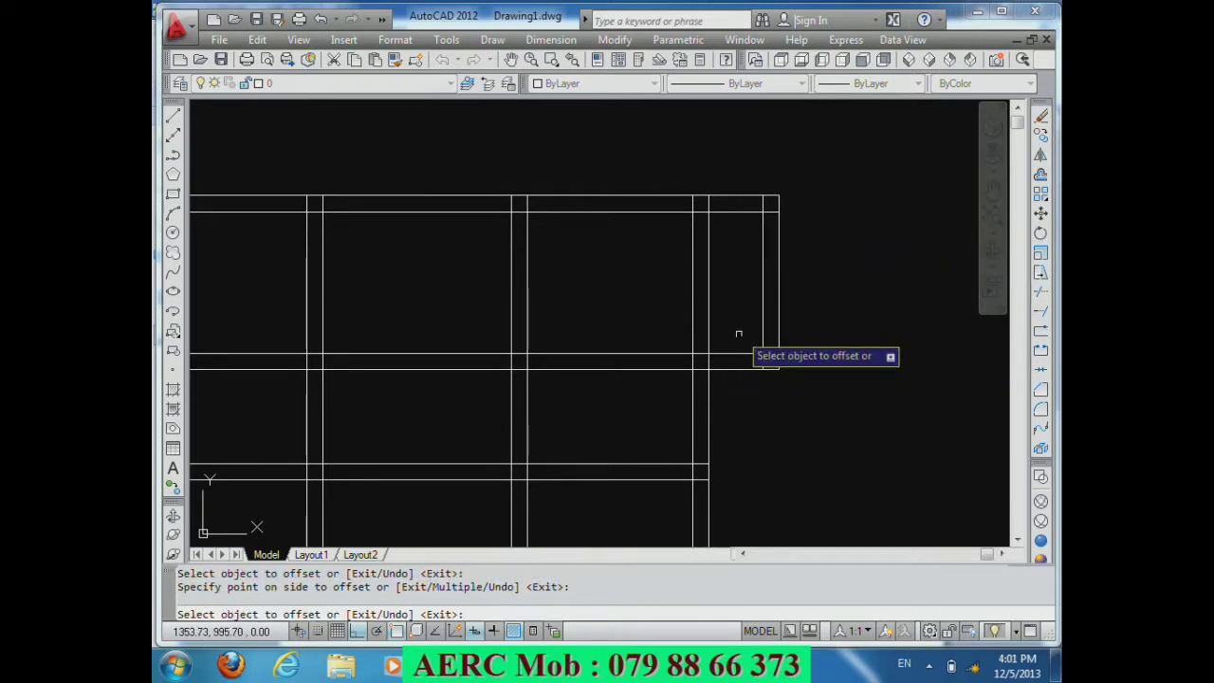
key(Return)
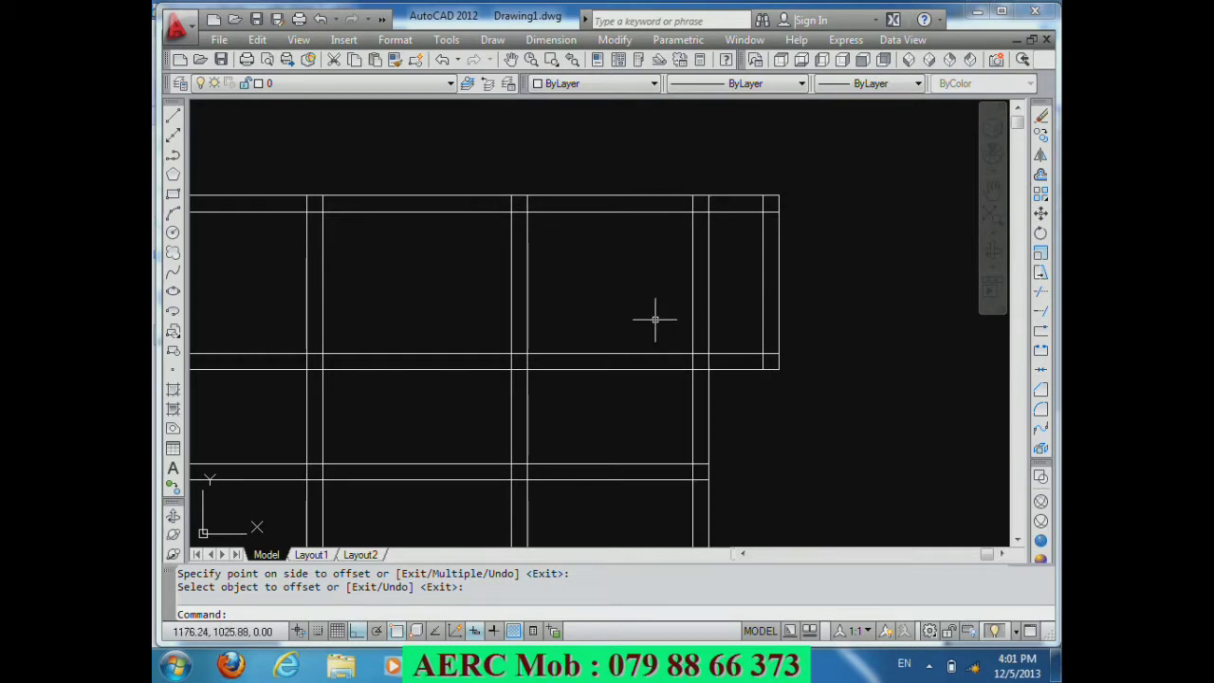
Step: Trim away the old right-wall double lines crossing the projecting room
text(TR)
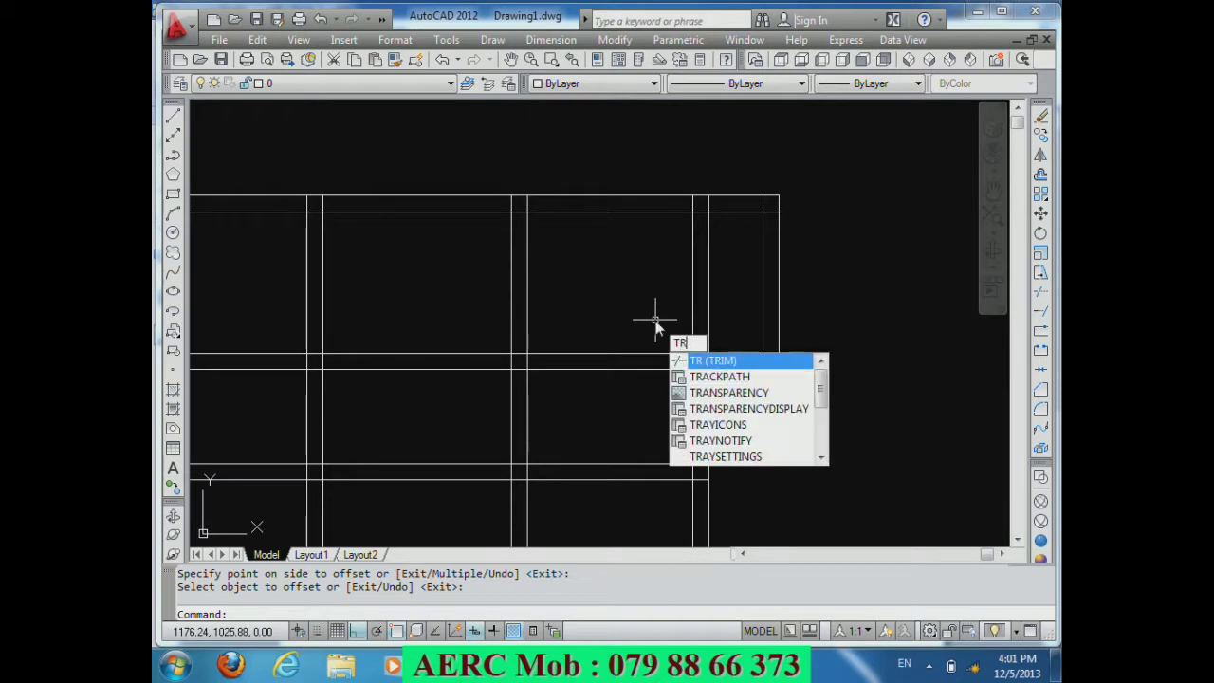
key(Return)
key(Return)
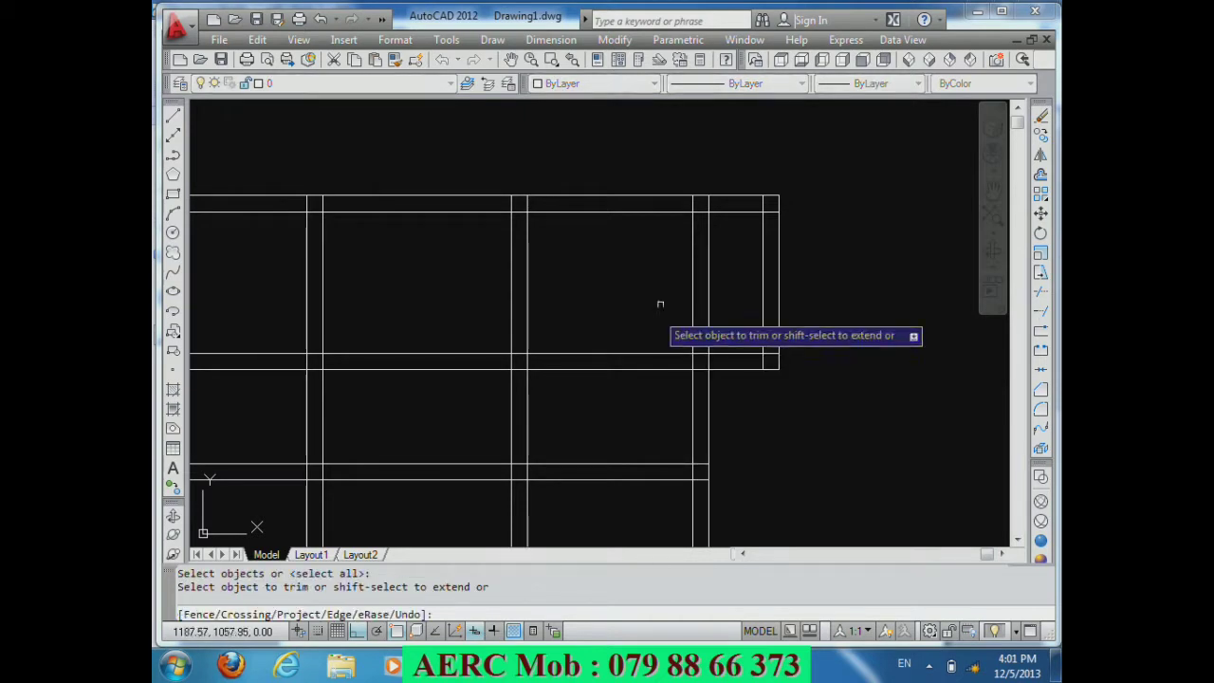
click(727, 203)
click(667, 207)
click(677, 269)
scroll(685, 269, down, 1)
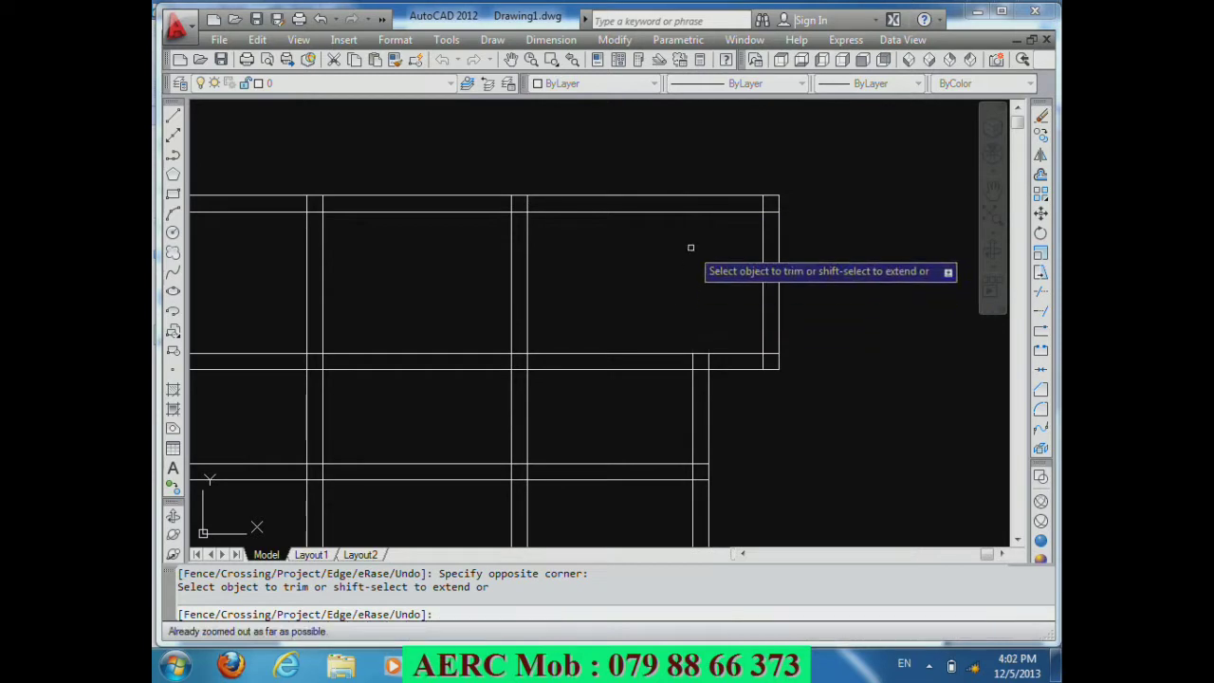
click(681, 250)
right_click(664, 268)
click(675, 275)
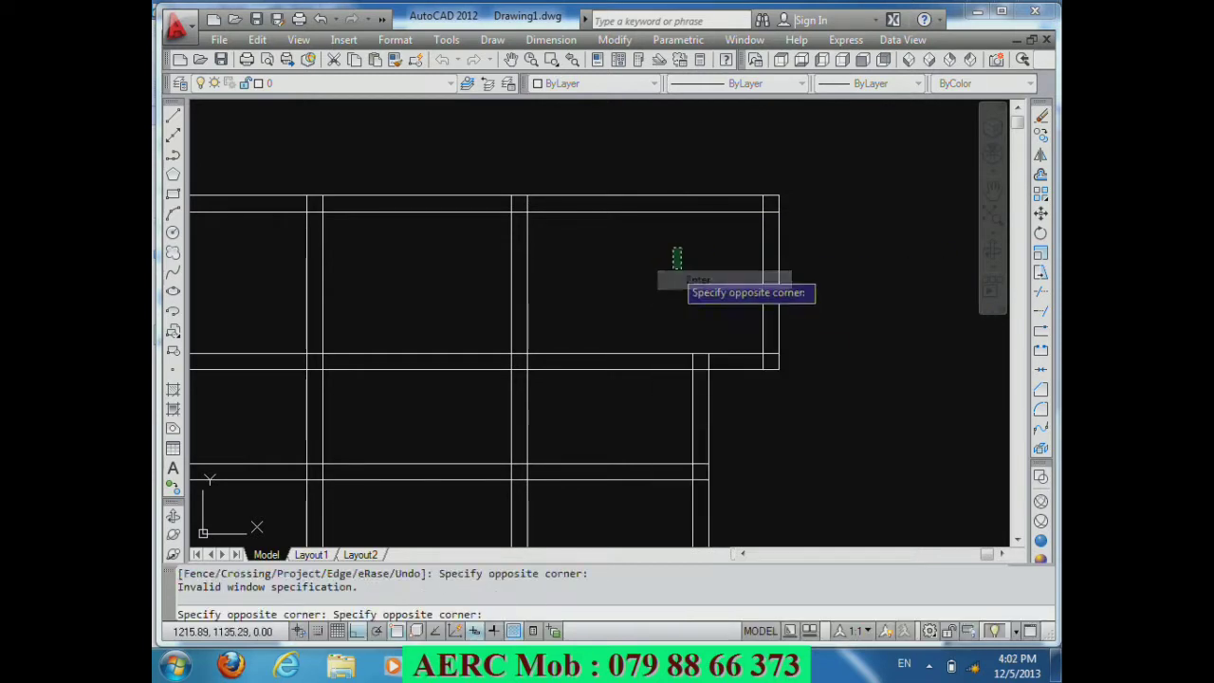
click(681, 270)
right_click(668, 271)
click(661, 273)
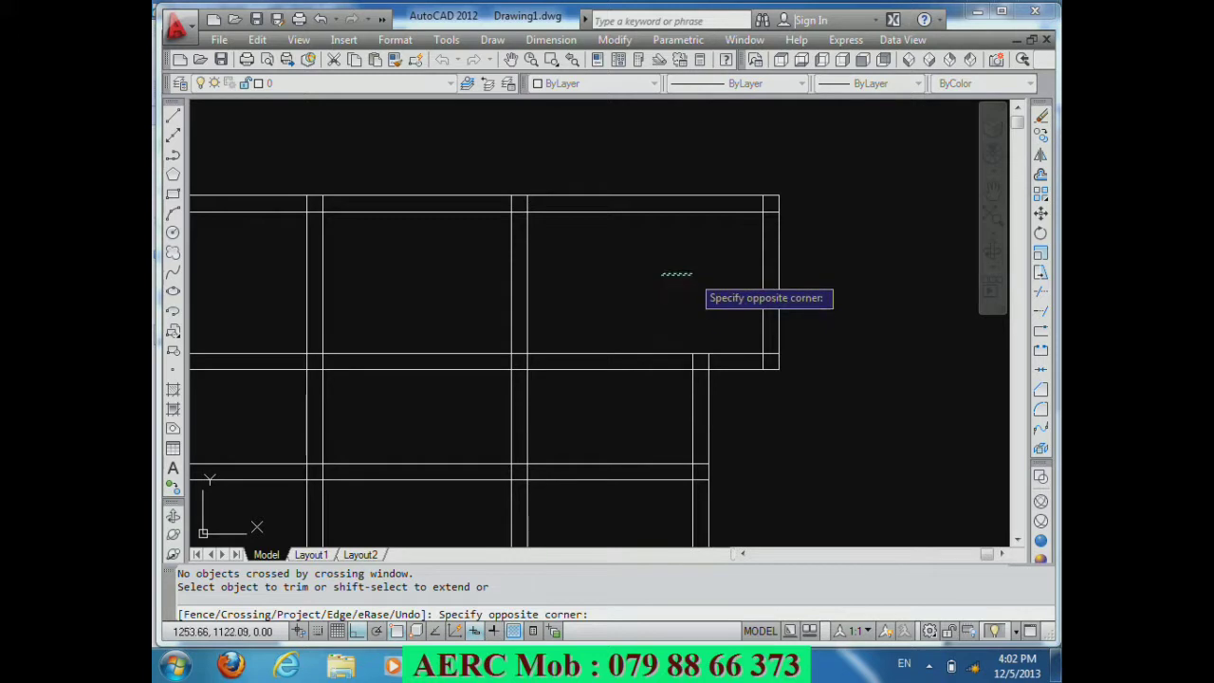
key(Escape)
right_click(687, 272)
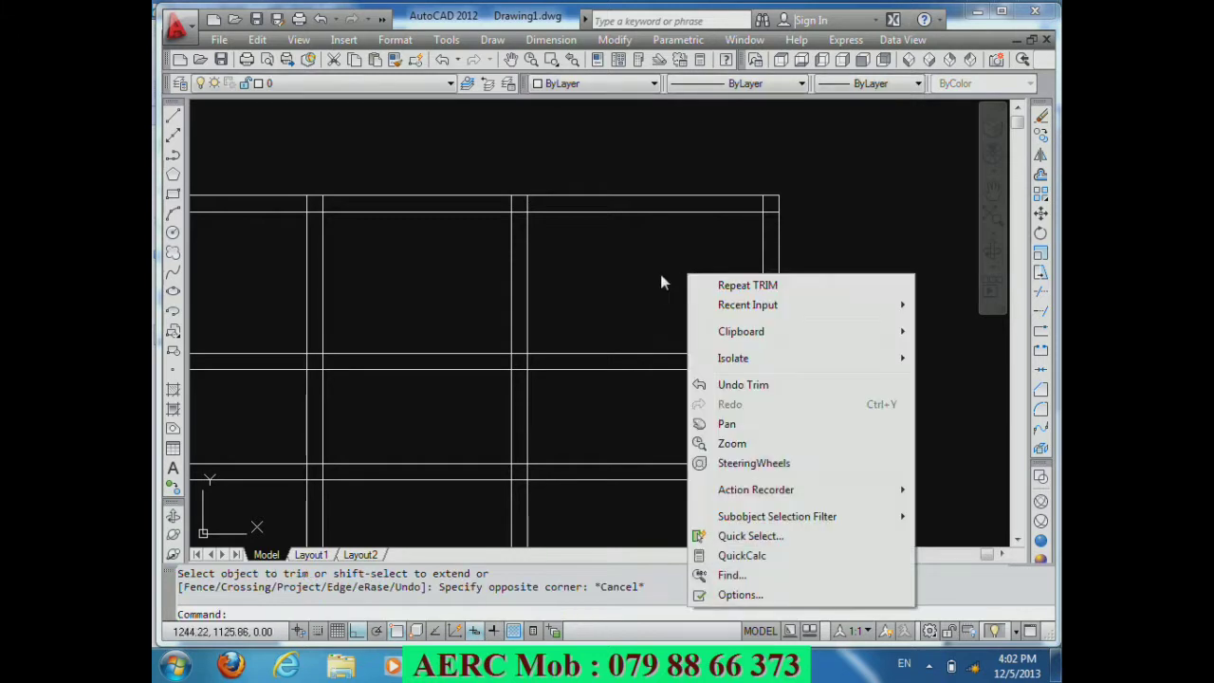
Step: Zoom out, pan the plan up and to the right, and exit pan mode
click(731, 443)
drag(731, 347, 731, 461)
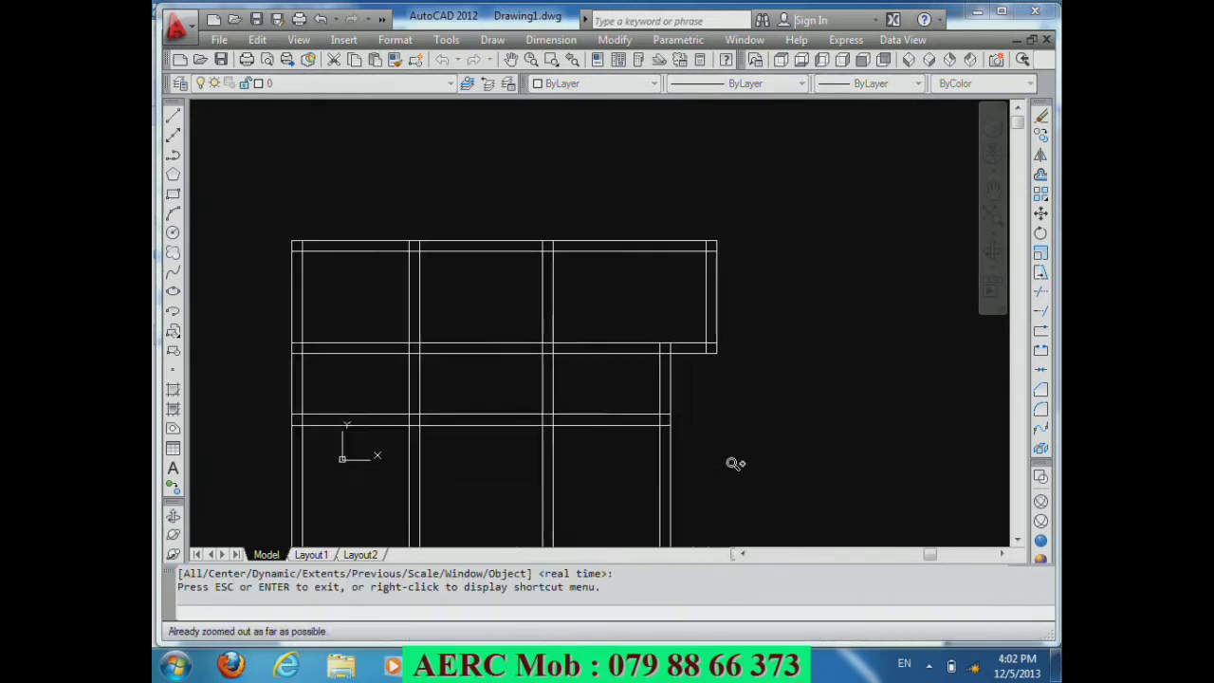
right_click(653, 347)
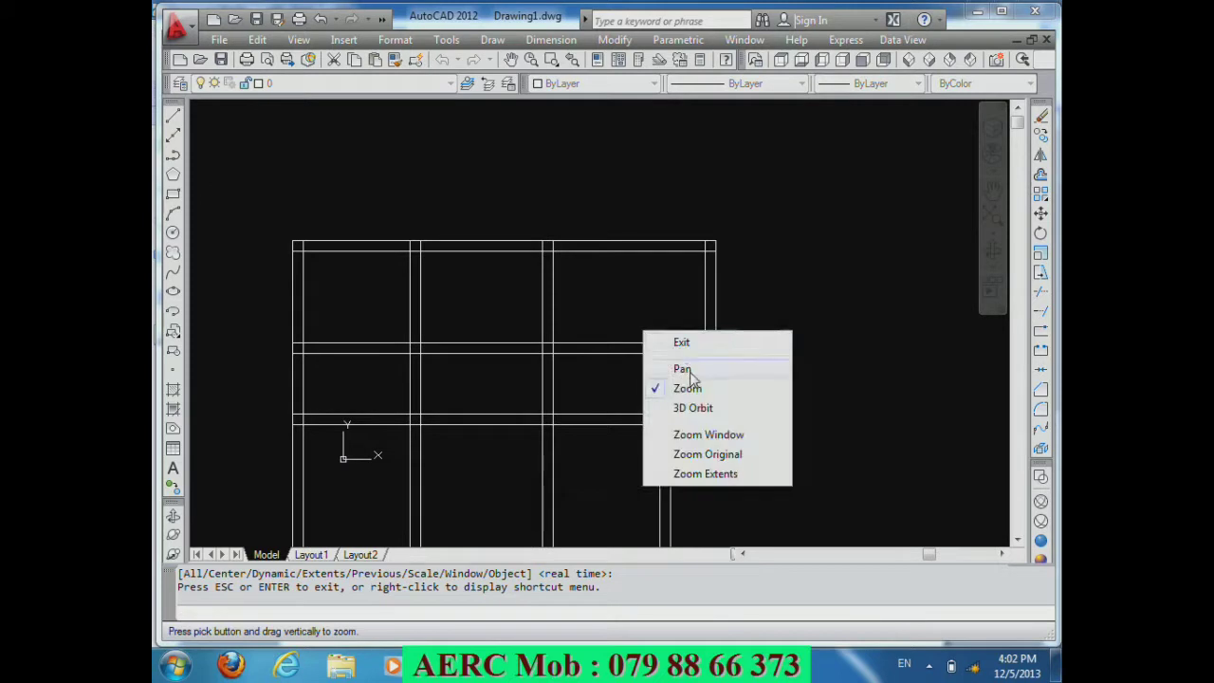
click(683, 369)
drag(656, 372, 744, 264)
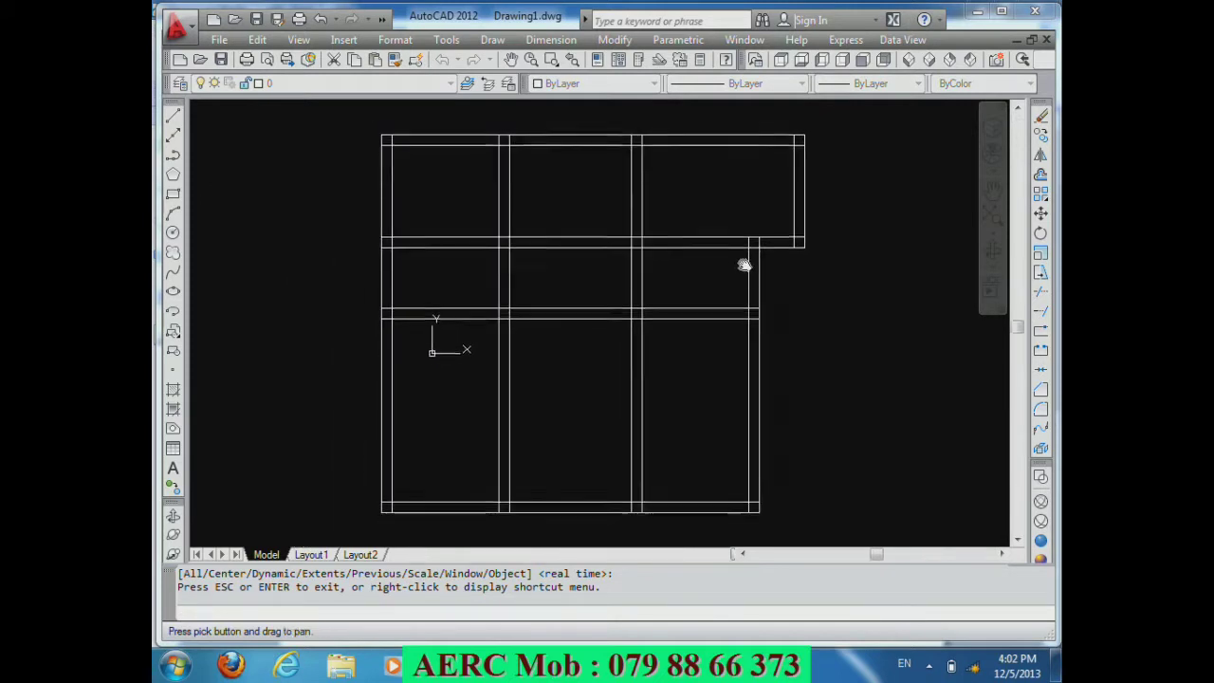
right_click(741, 260)
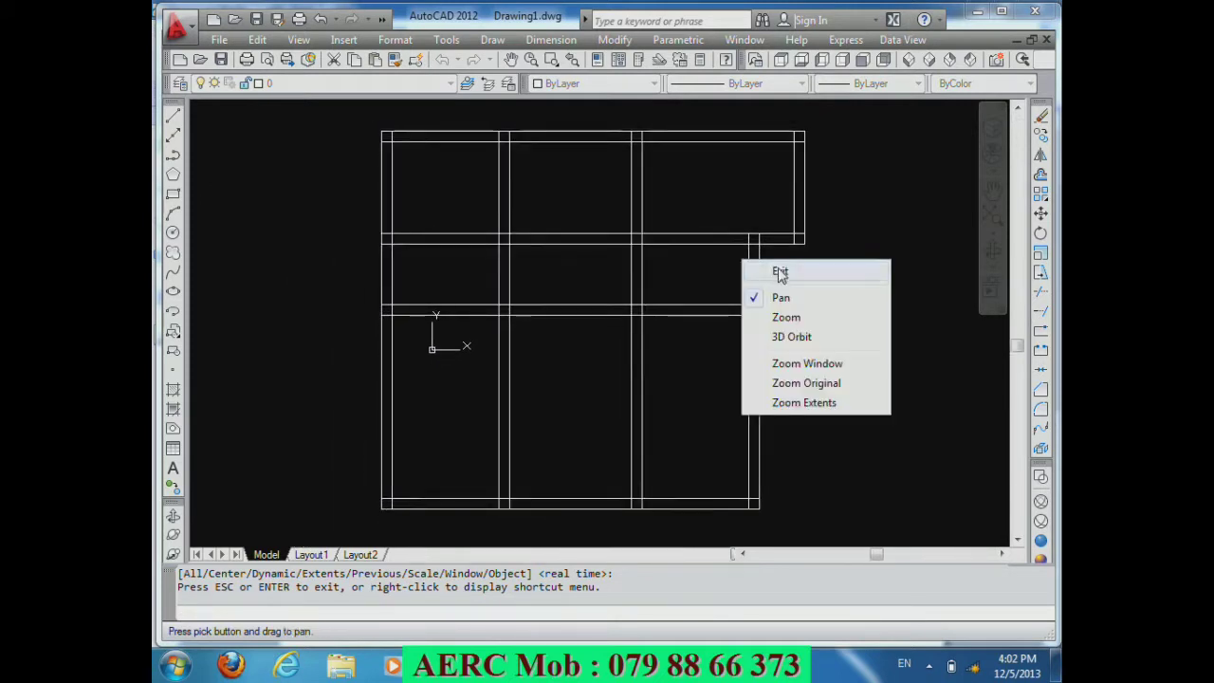
click(779, 269)
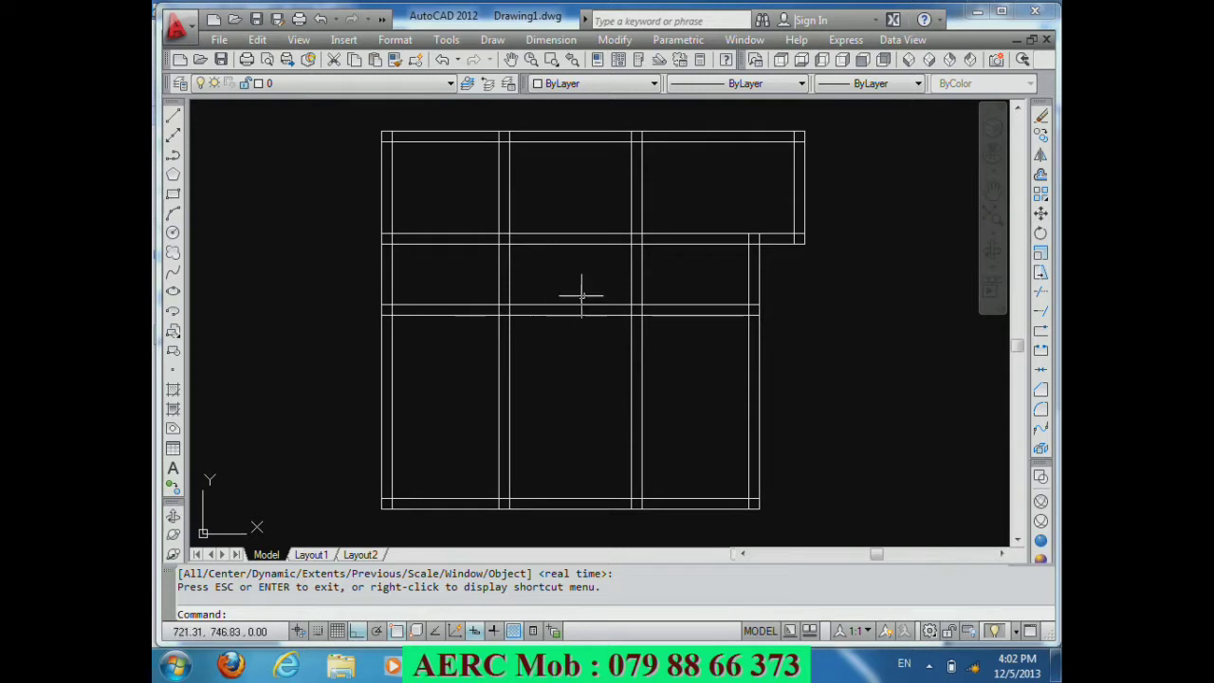
Step: Trim the horizontal double wall lines out of the central bay, then check the PDF reference
text(T)
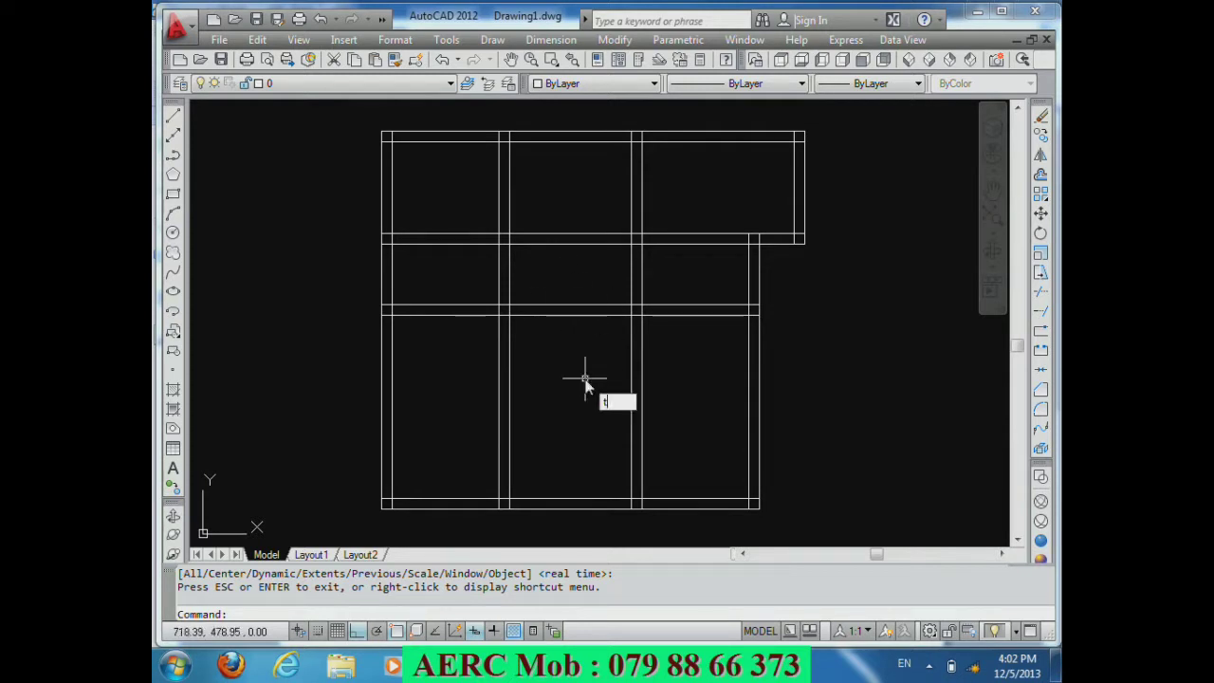
text(R)
key(Return)
key(Return)
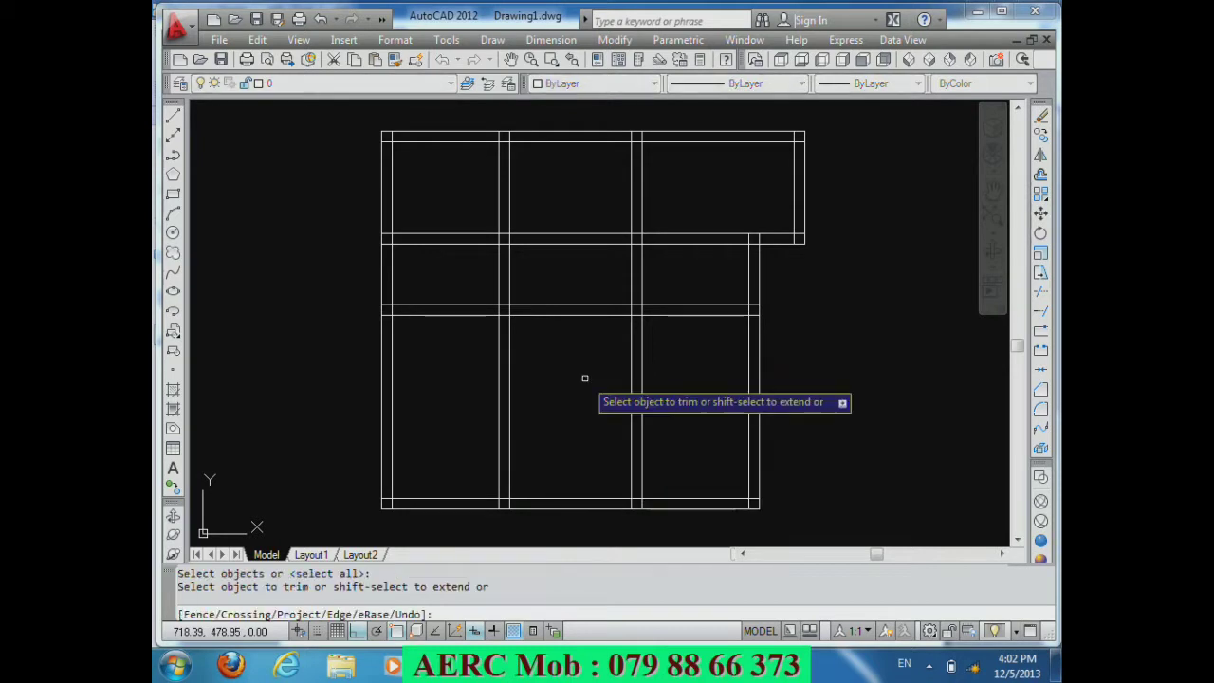
click(590, 378)
click(586, 326)
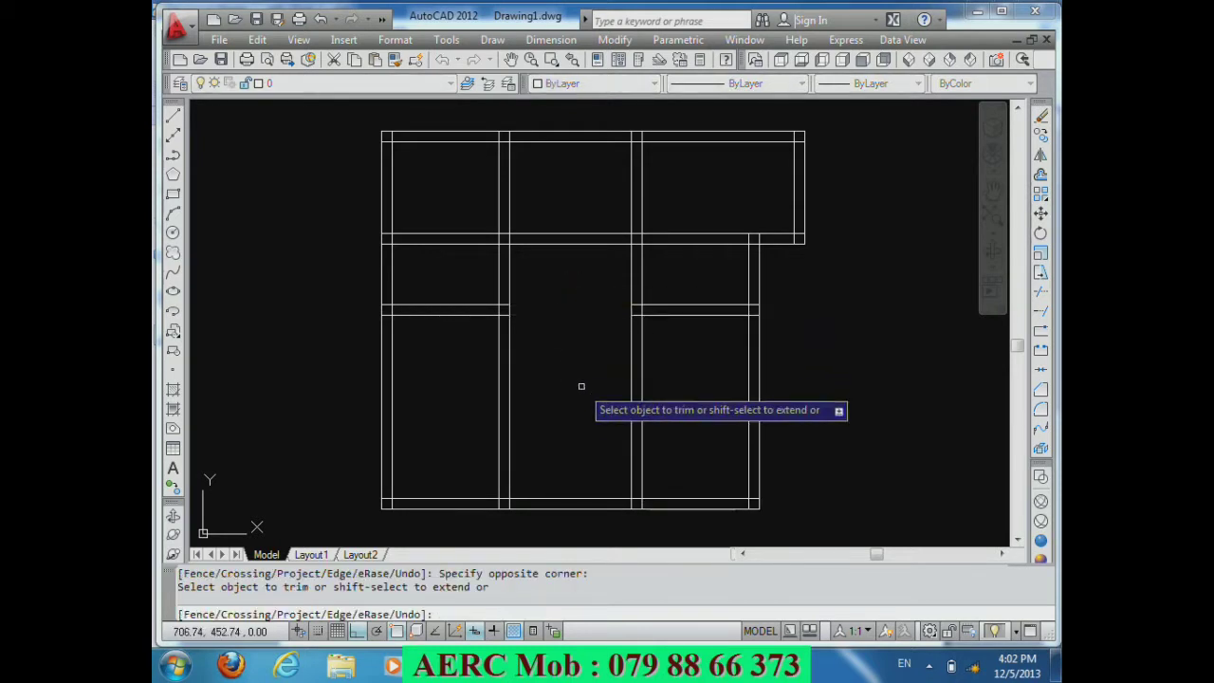
key(Return)
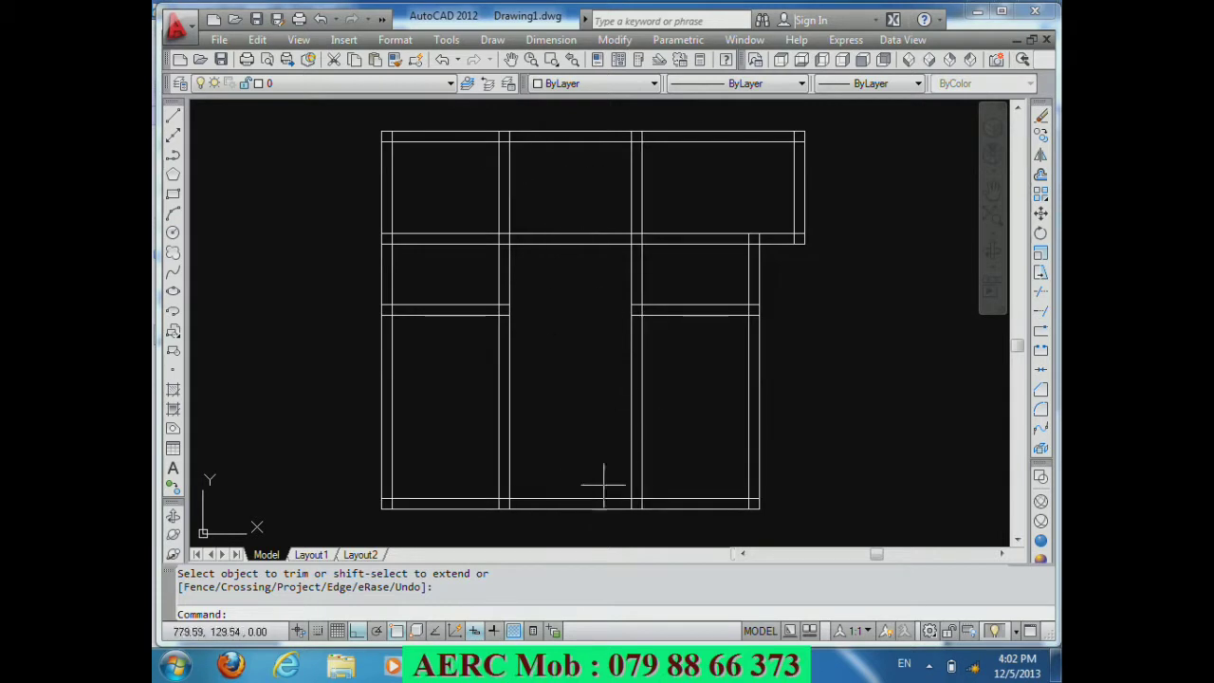
key(alt+Tab)
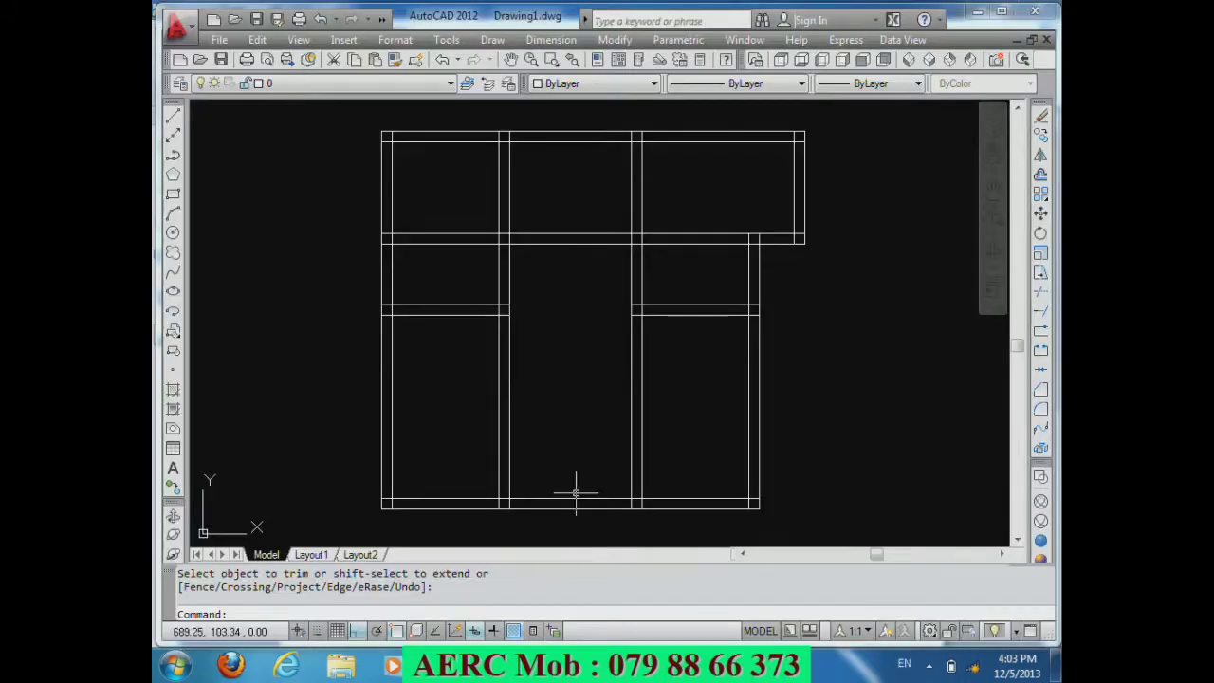
Step: Offset the bottom wall line 150 upward
text(o)
key(Return)
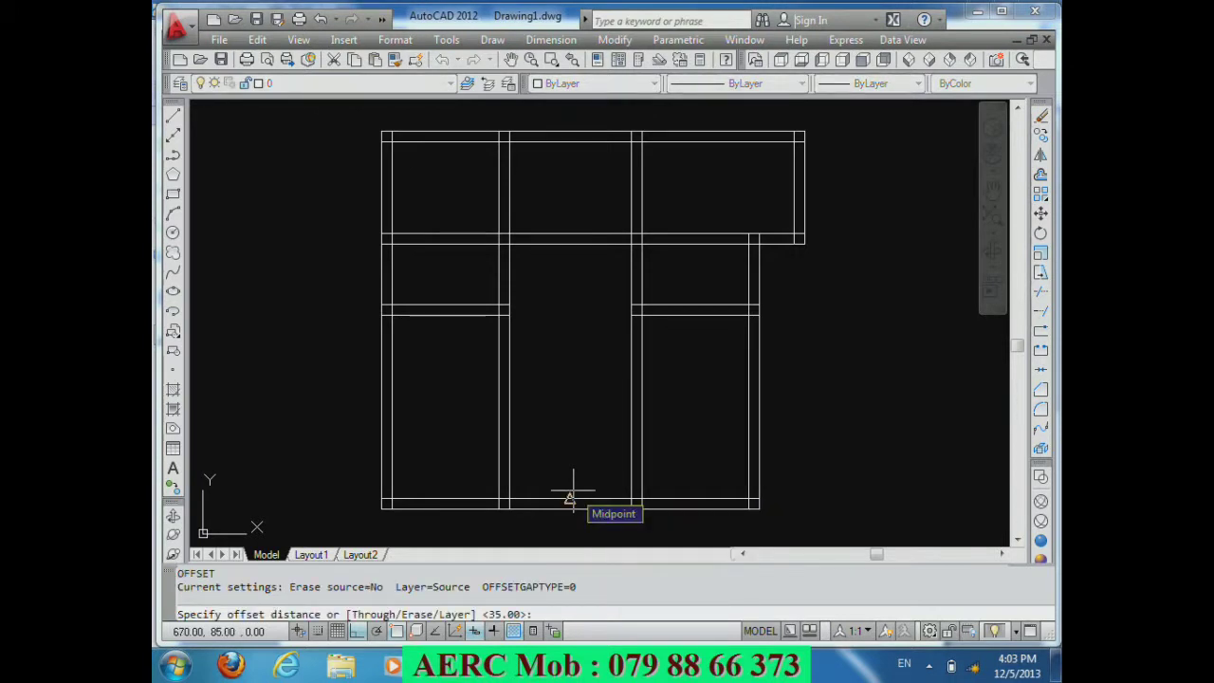
text(150)
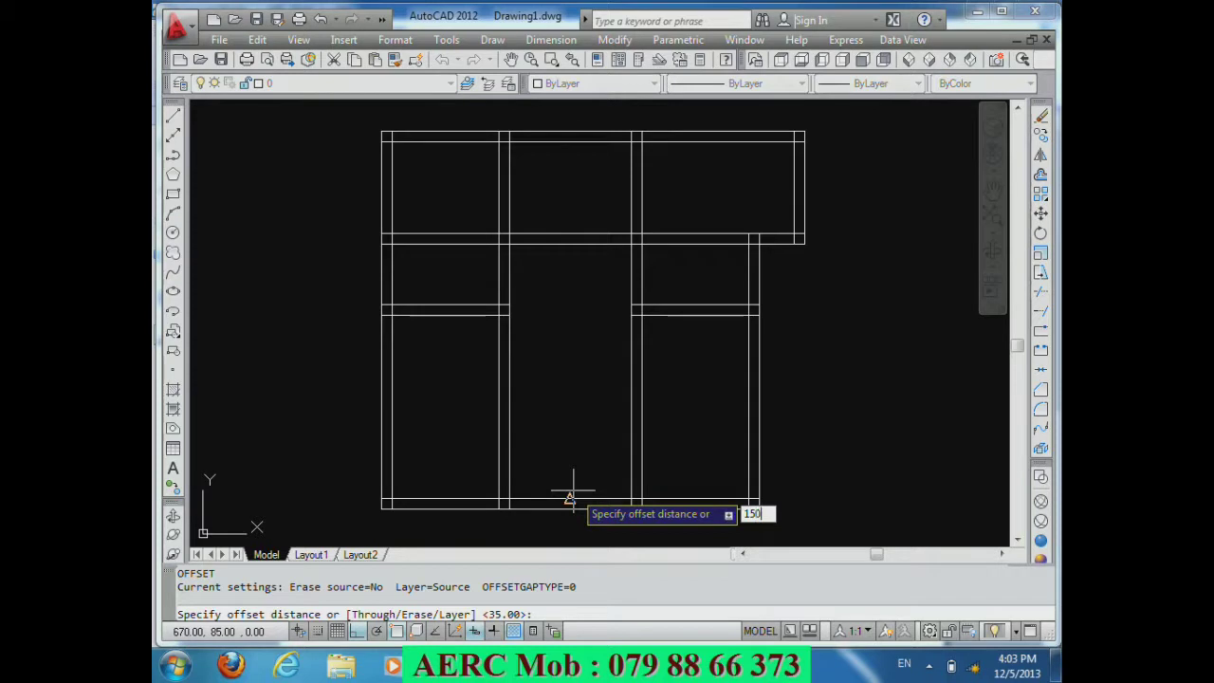
key(Return)
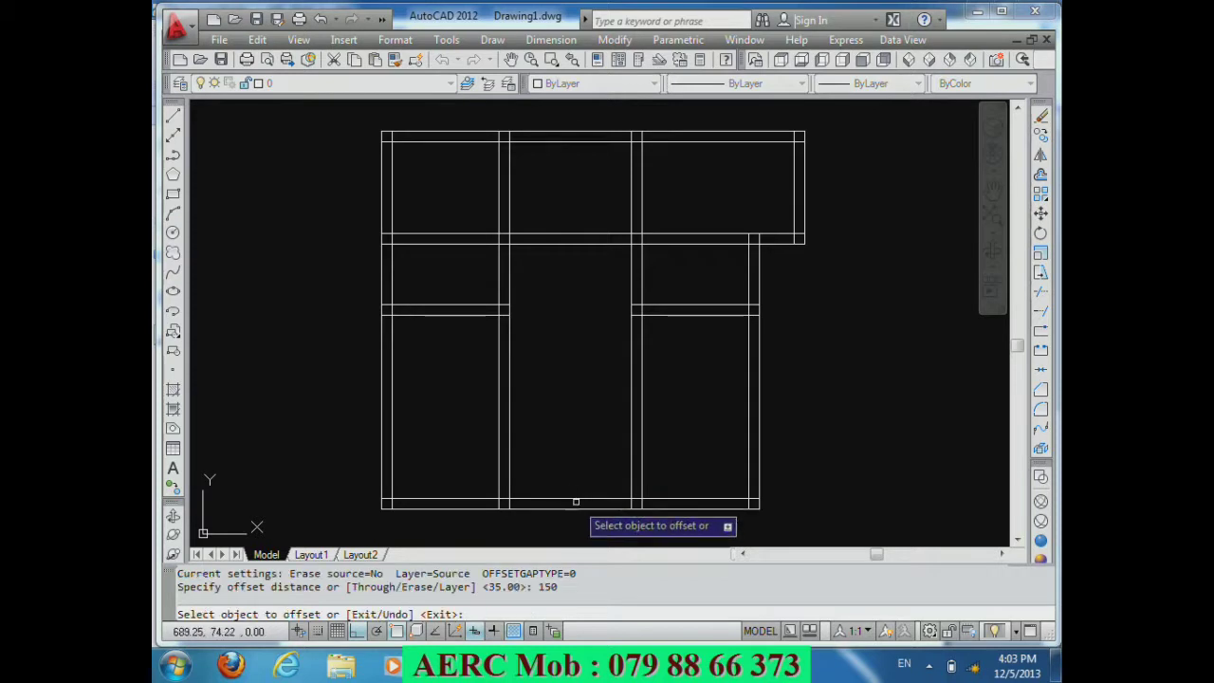
click(573, 503)
click(572, 455)
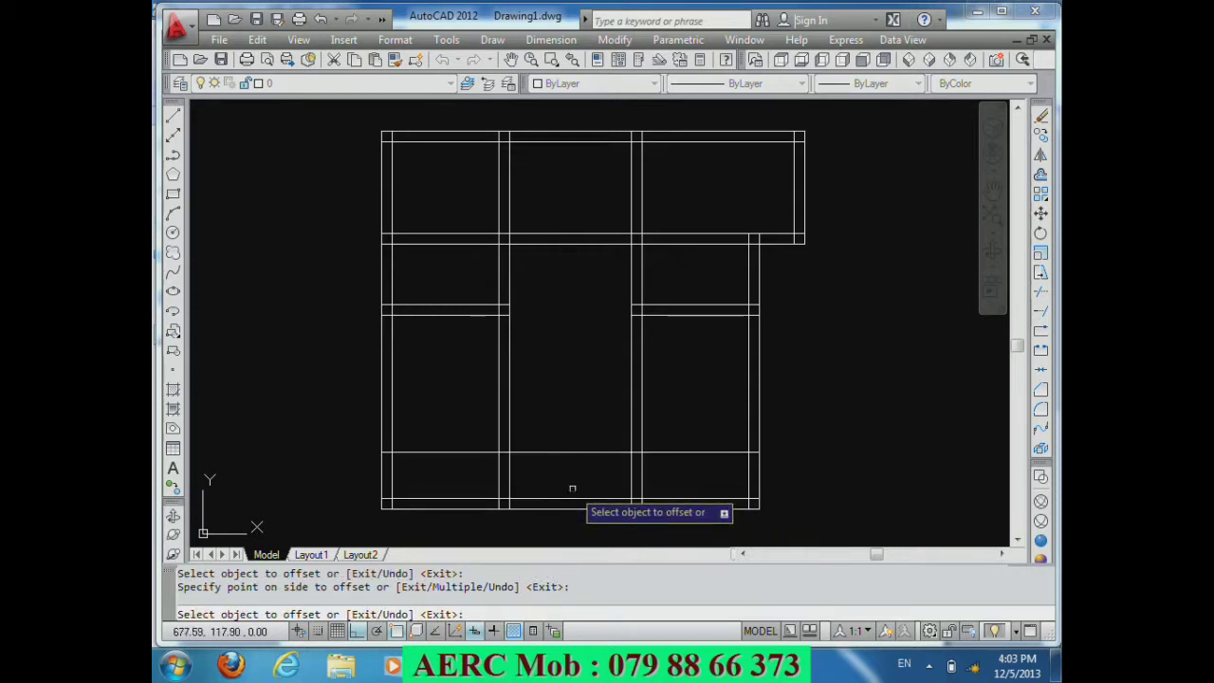
key(Return)
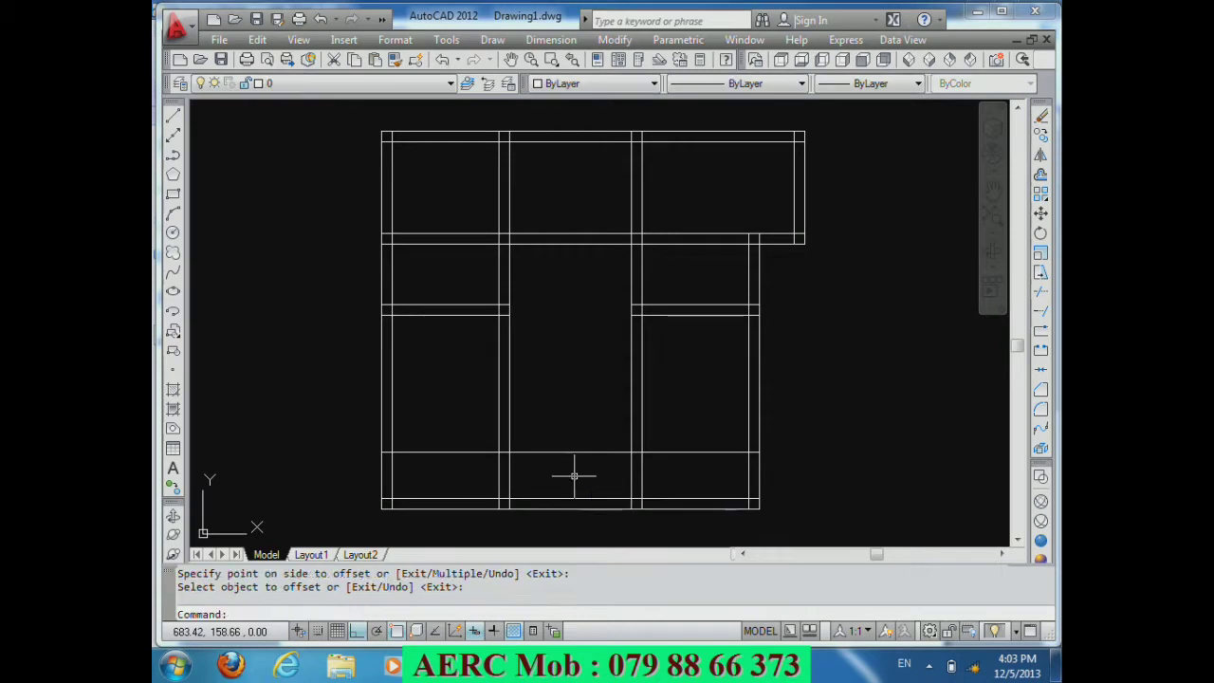
Step: Offset the new line 15 upward to form a thin double wall
key(Return)
text(20)
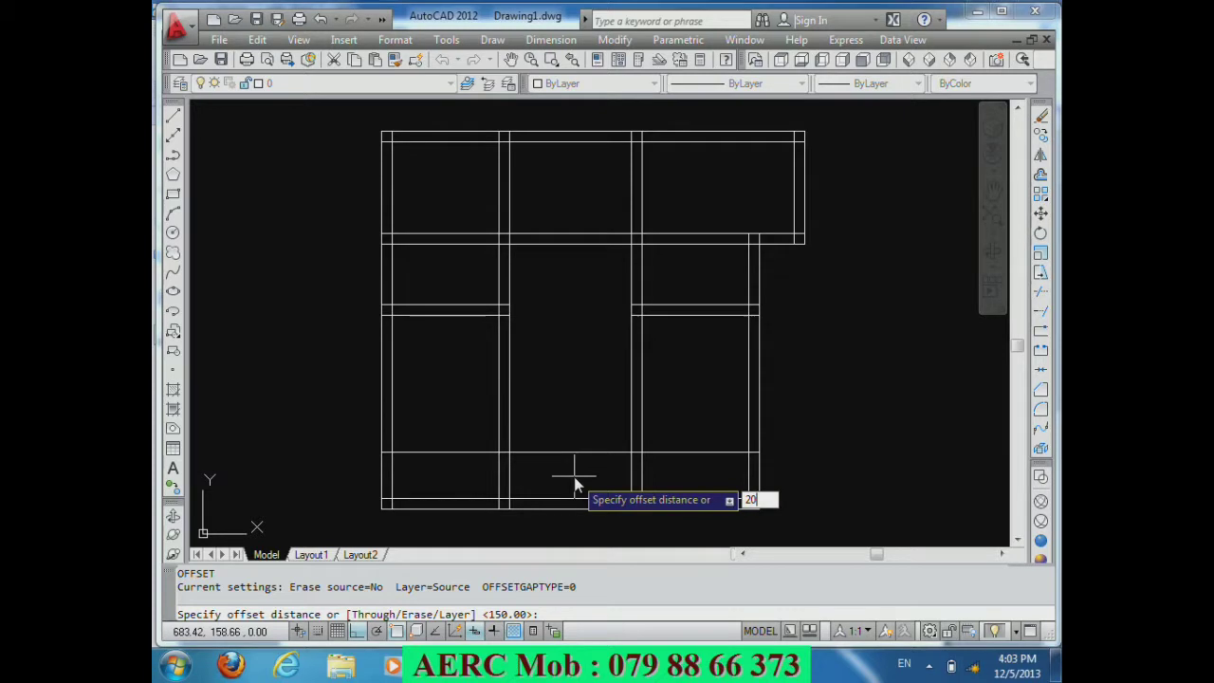
key(Return)
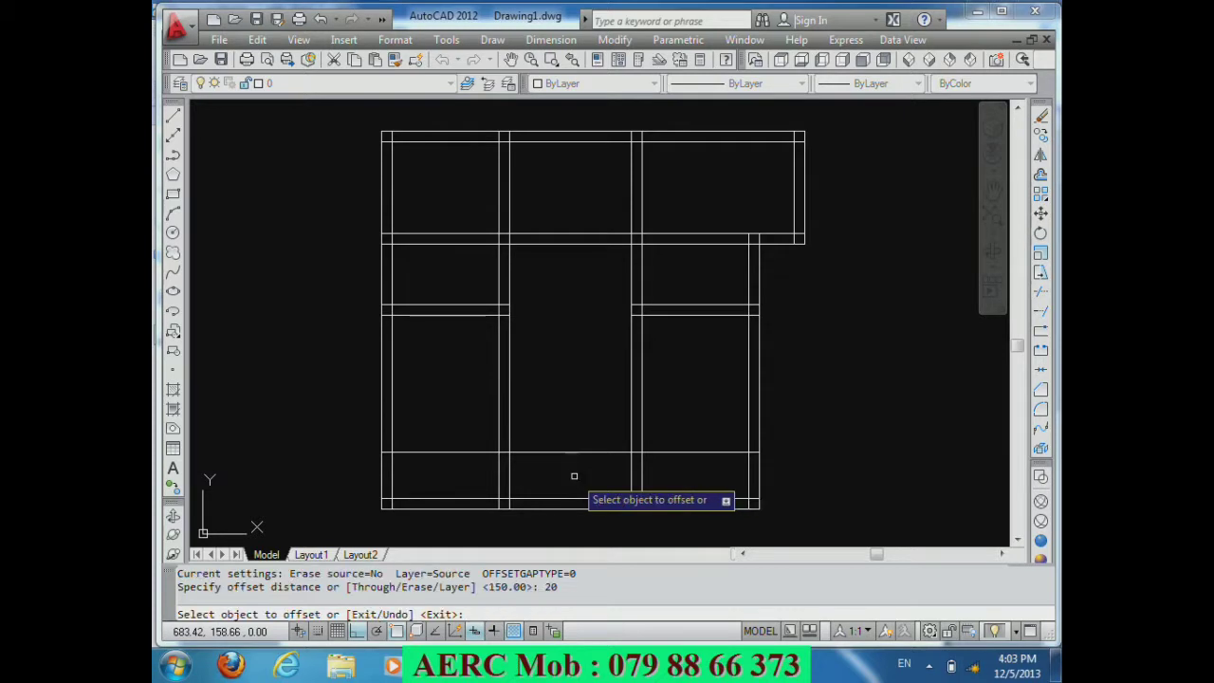
key(Return)
key(Return)
text(1)
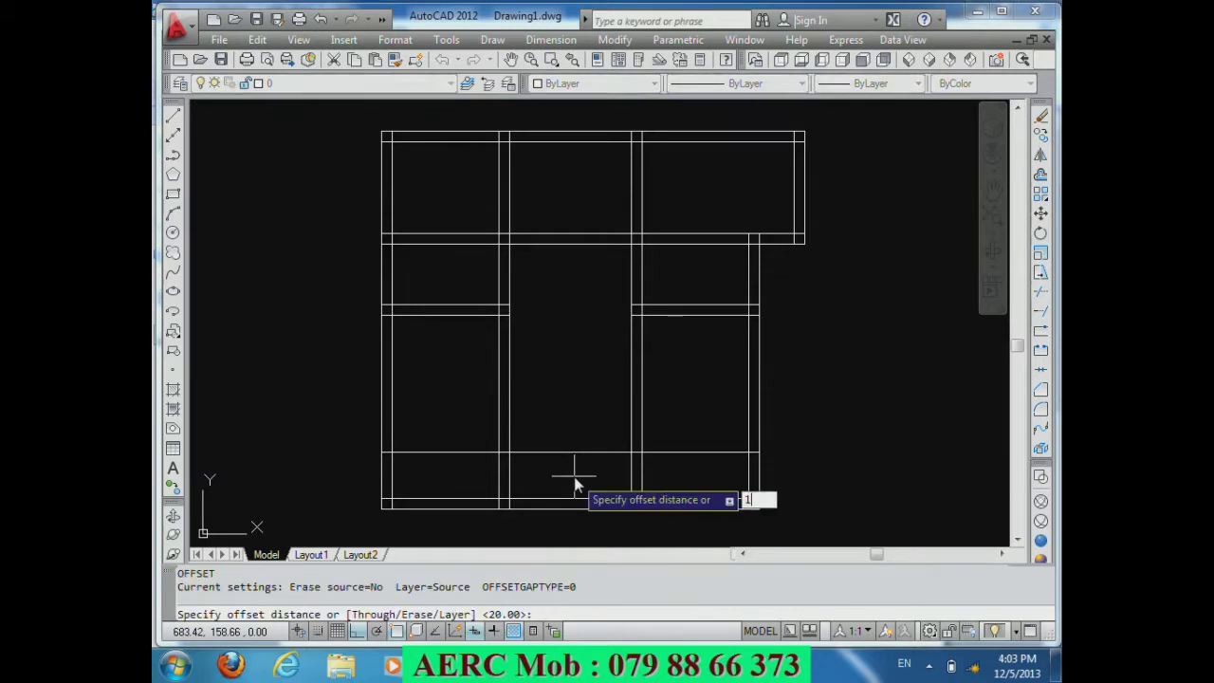
key(Return)
click(580, 452)
click(580, 436)
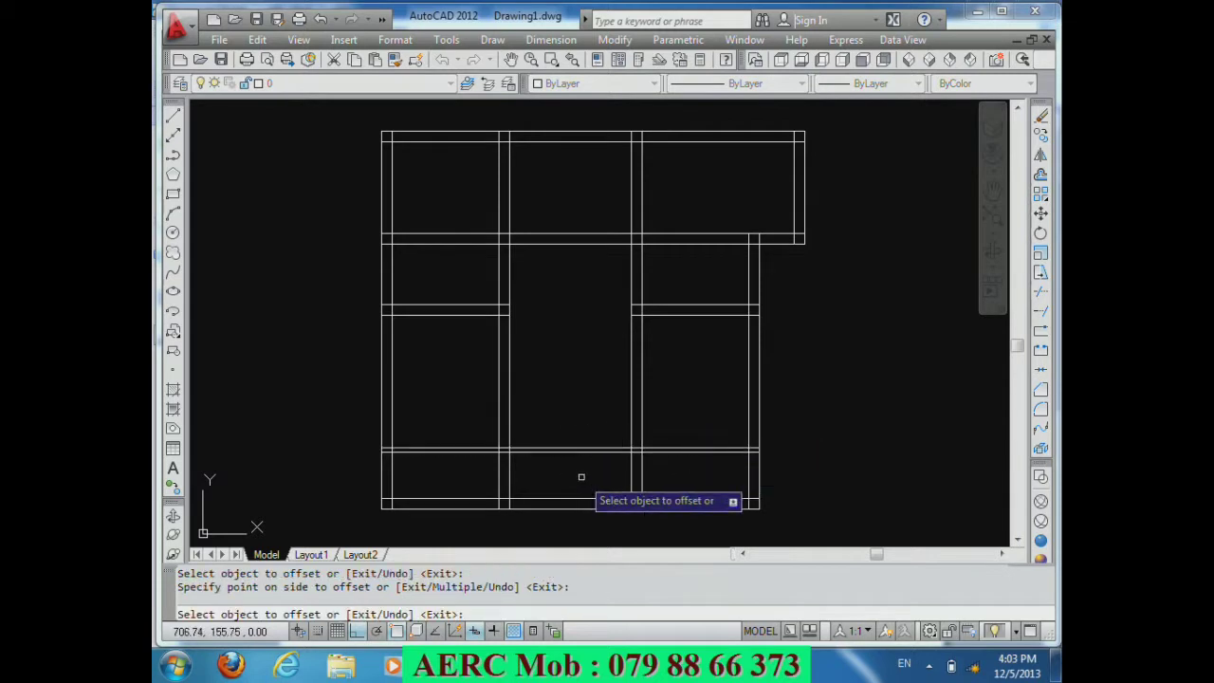
key(Return)
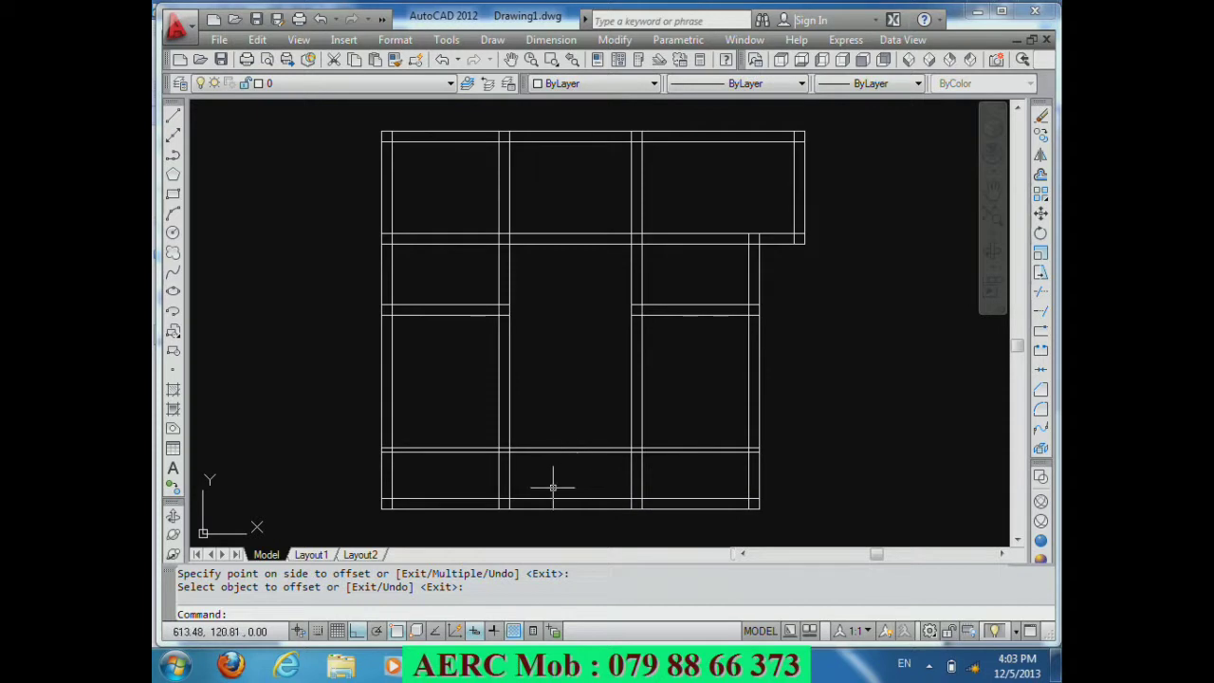
Step: Trim the thin double line out of the left and right rooms, leaving it in the central bay
text(T)
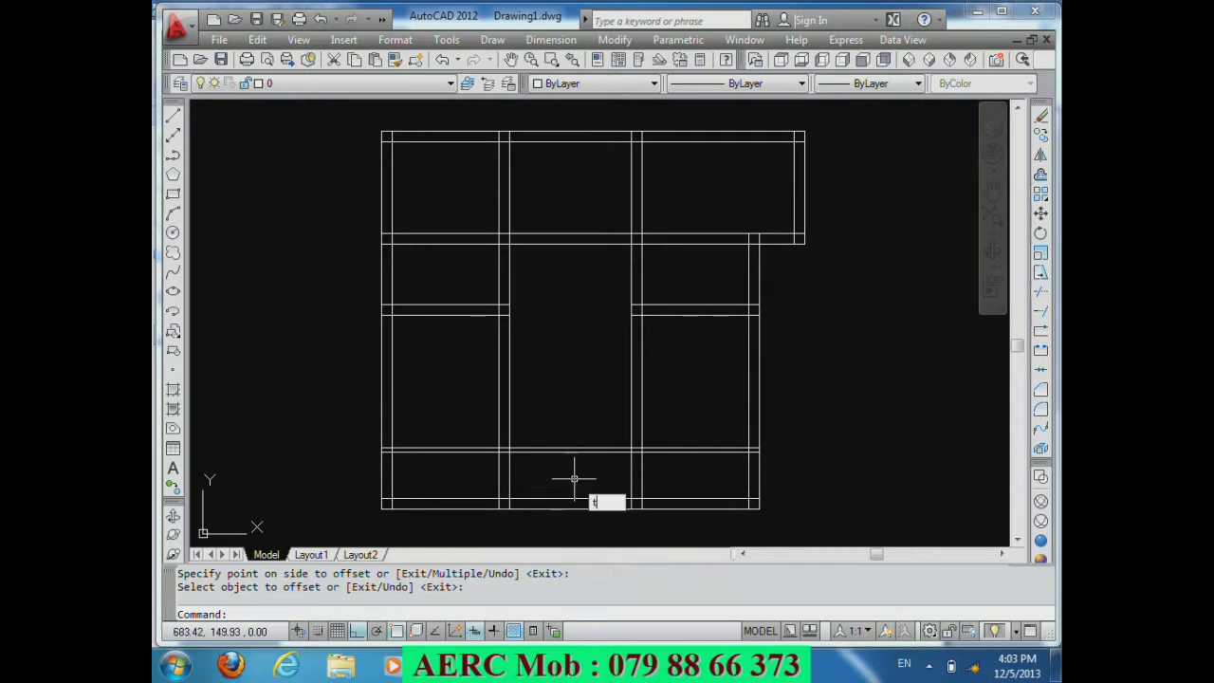
text(R)
key(Return)
key(Return)
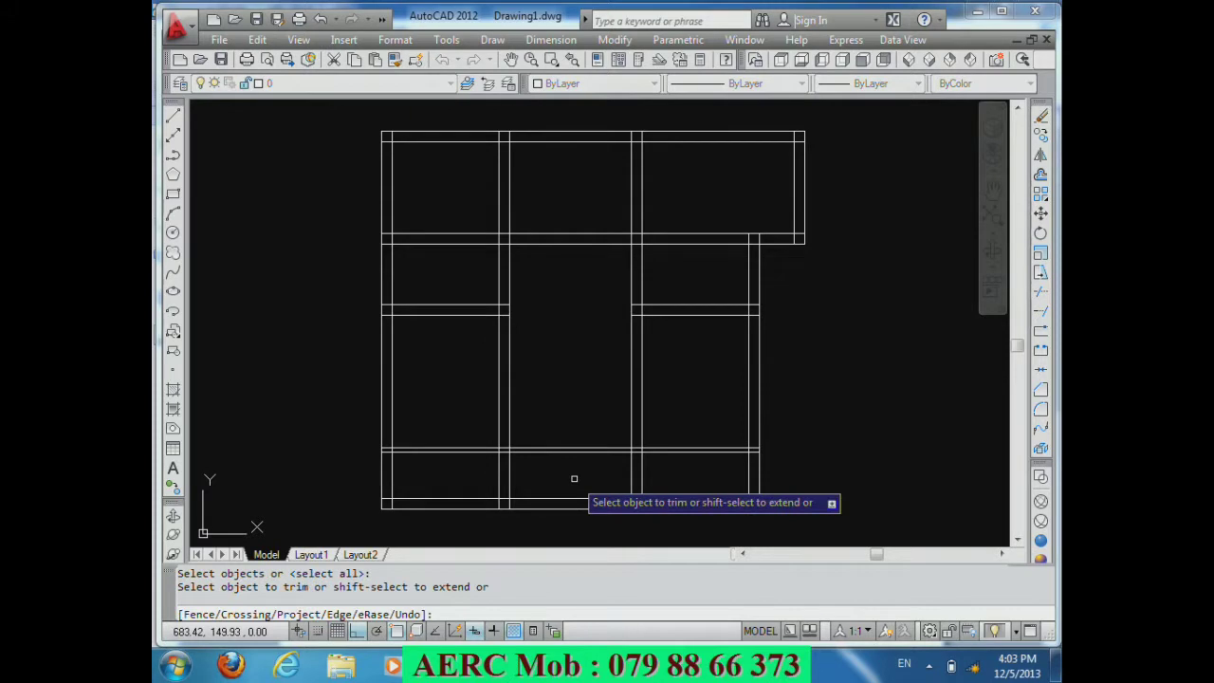
click(385, 450)
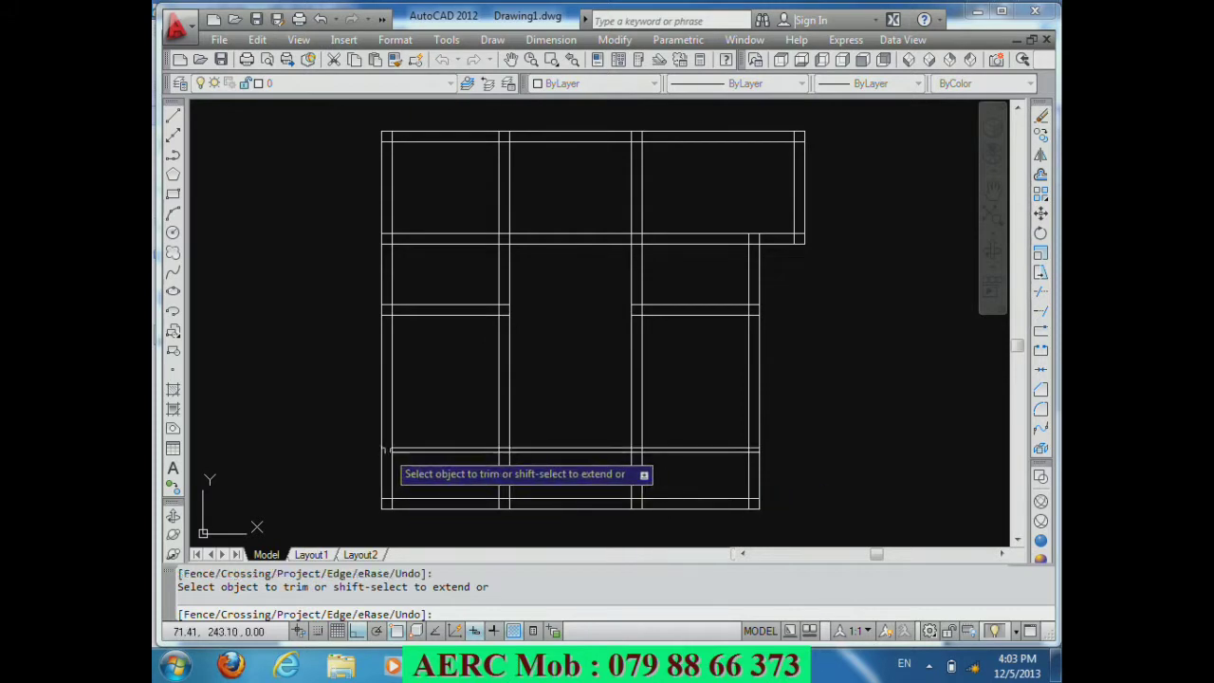
click(448, 480)
click(466, 446)
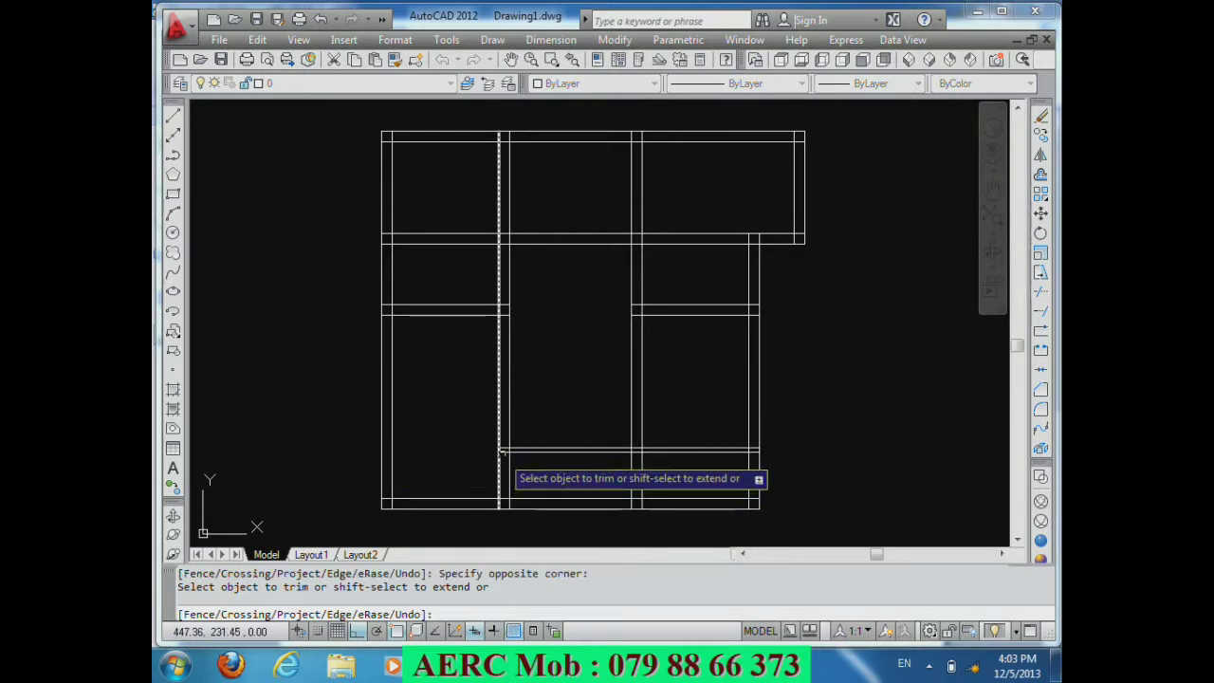
click(748, 472)
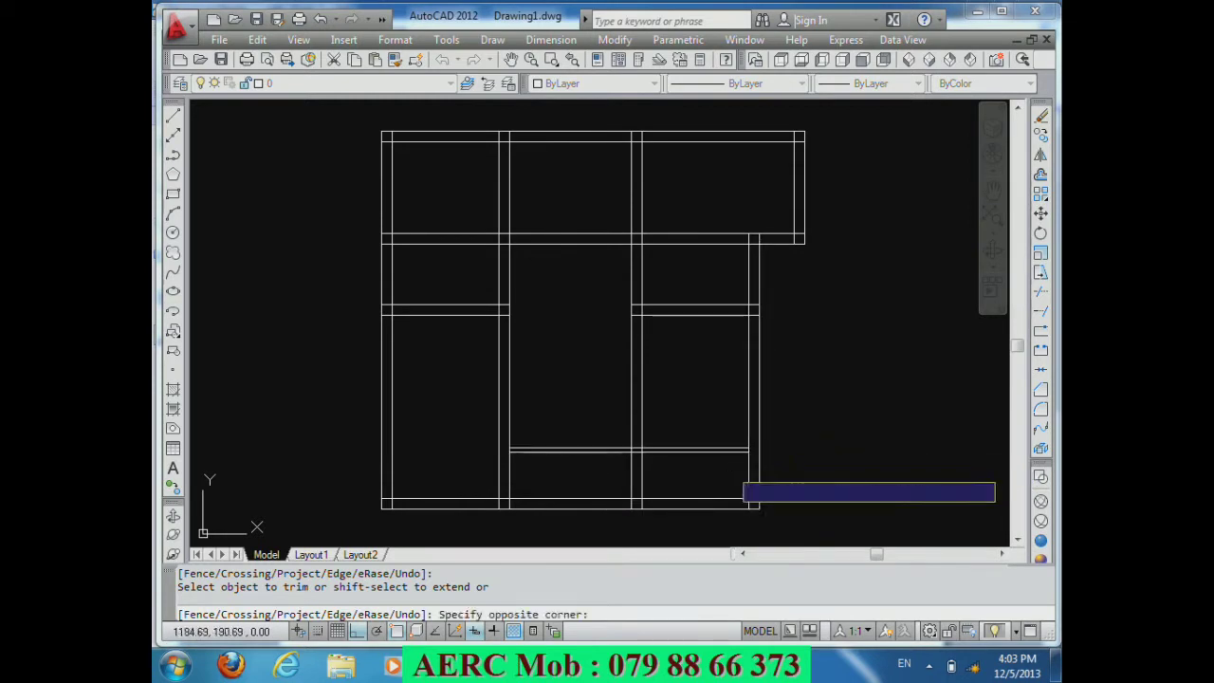
click(731, 466)
click(682, 444)
click(634, 451)
click(637, 456)
click(637, 450)
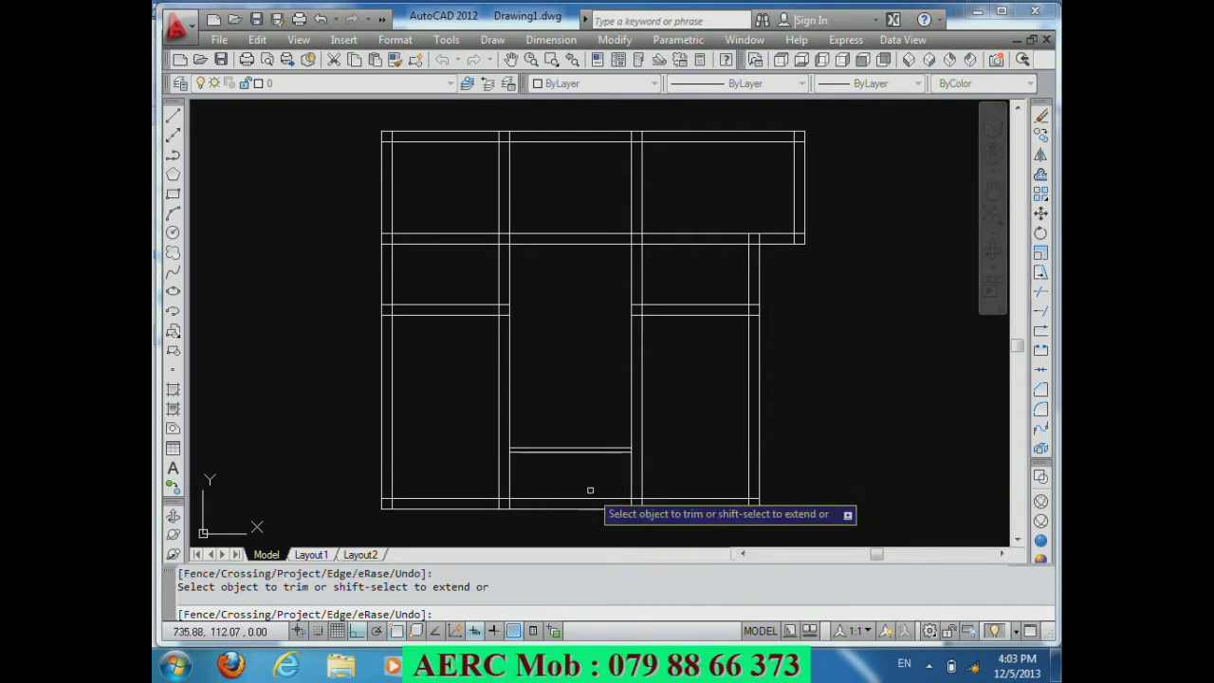
key(Return)
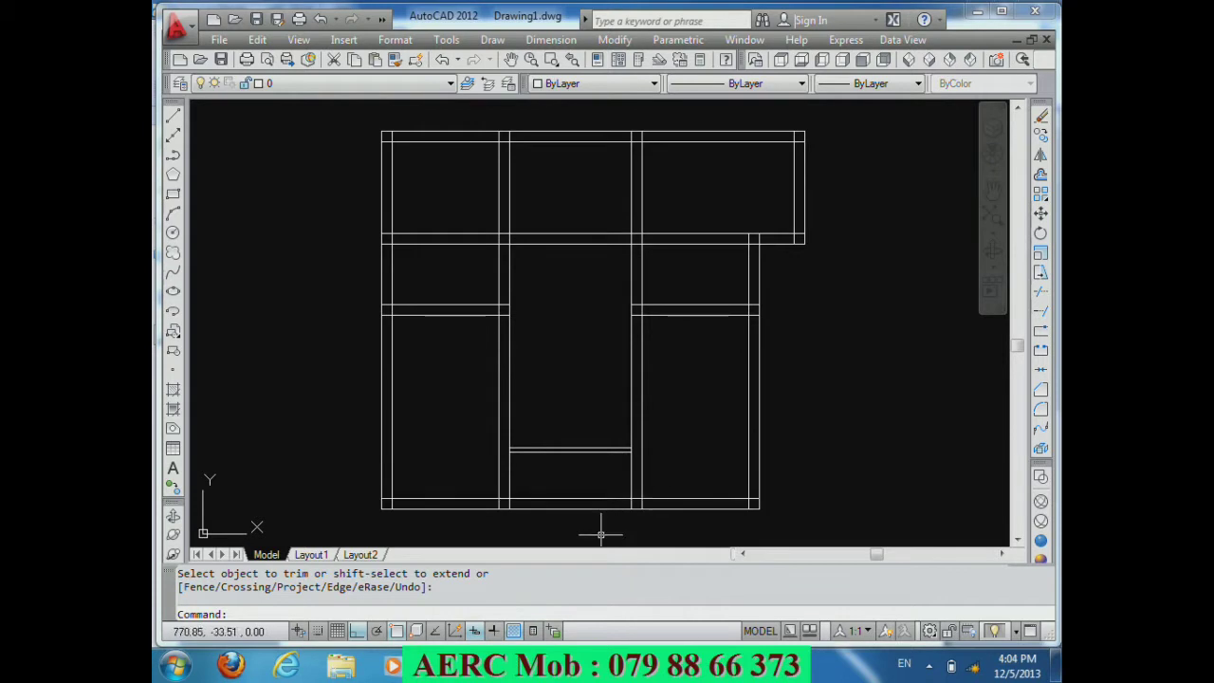
Step: Trim the inner bottom wall line between the two middle vertical walls
scroll(600, 523, up, 2)
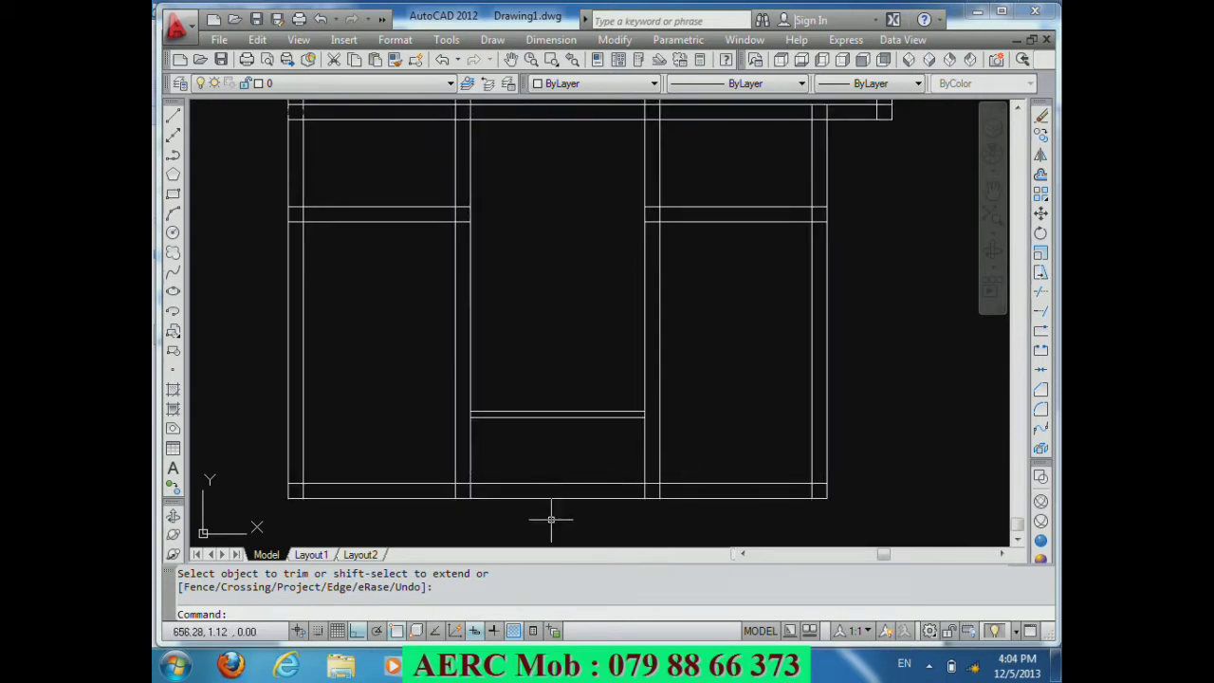
text(TR)
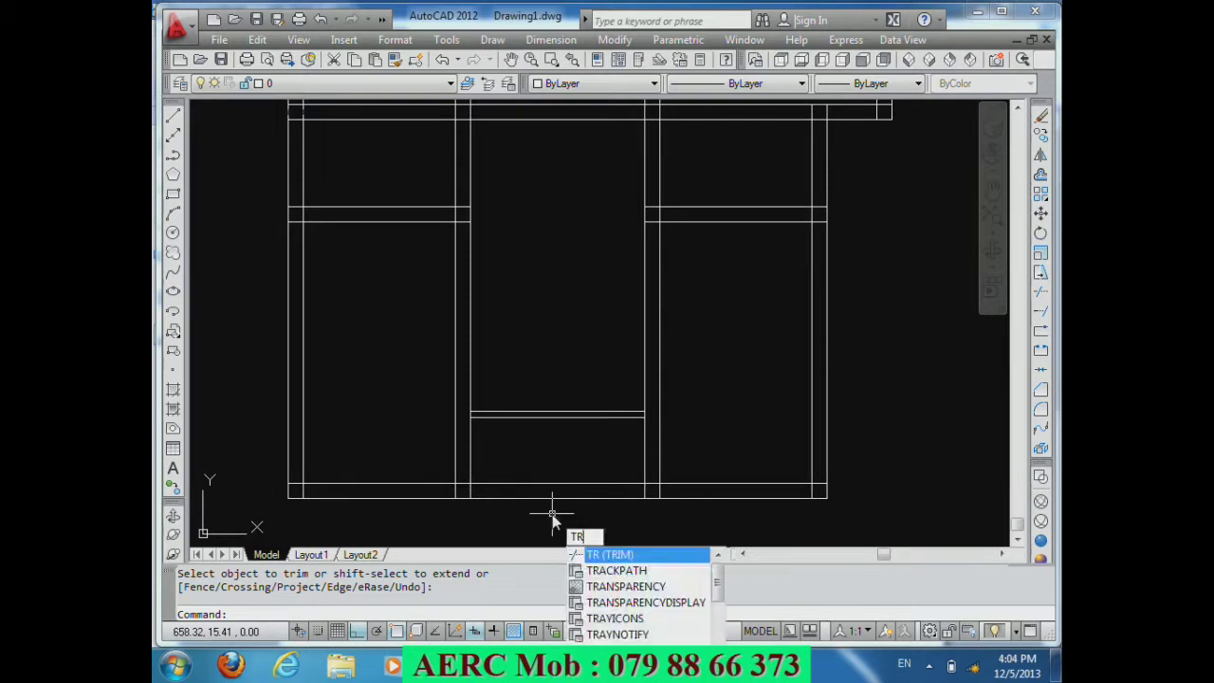
key(Return)
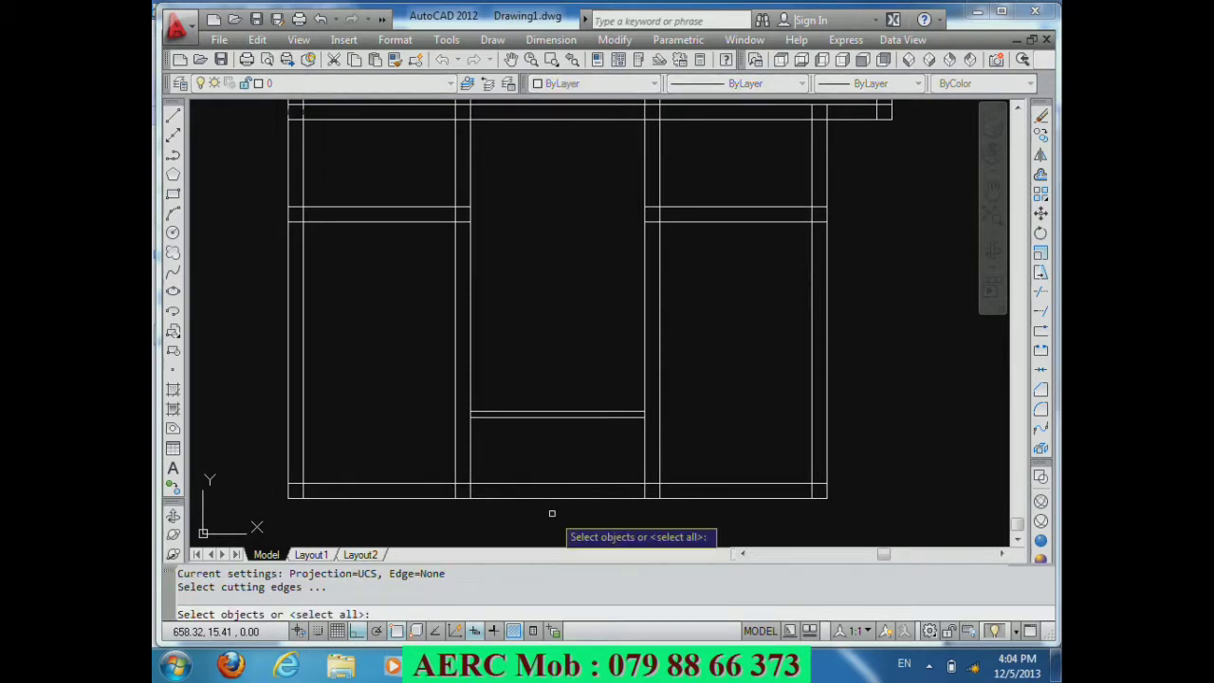
key(Return)
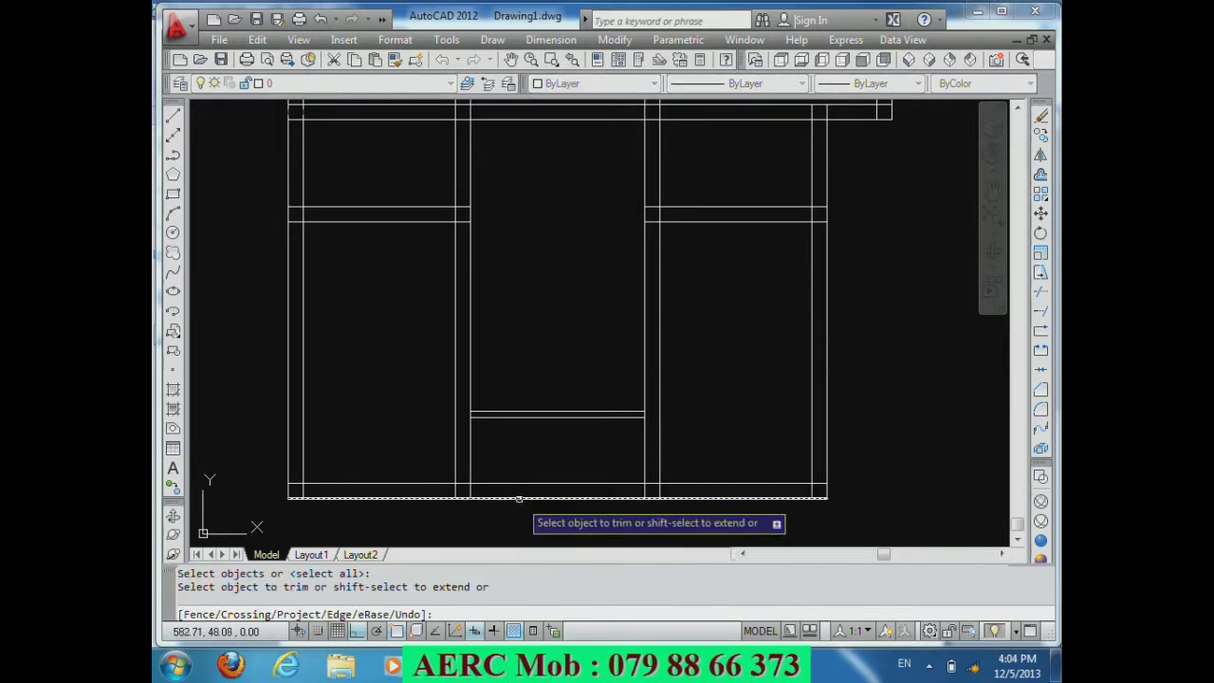
click(524, 485)
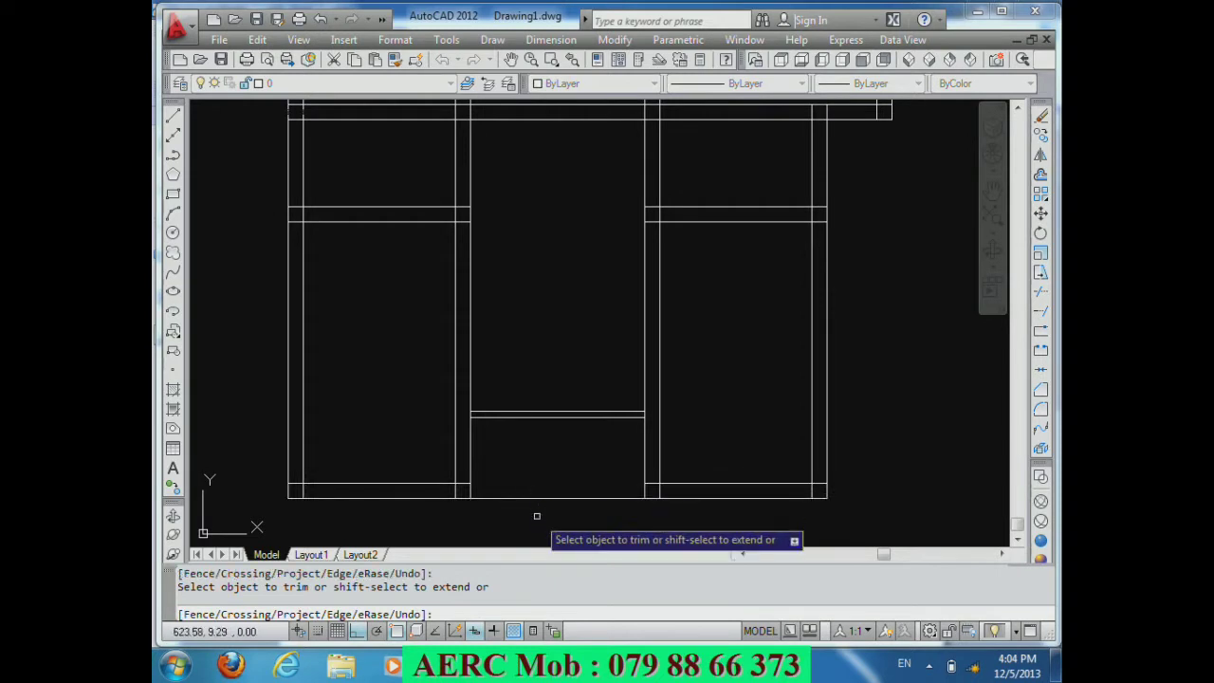
key(Return)
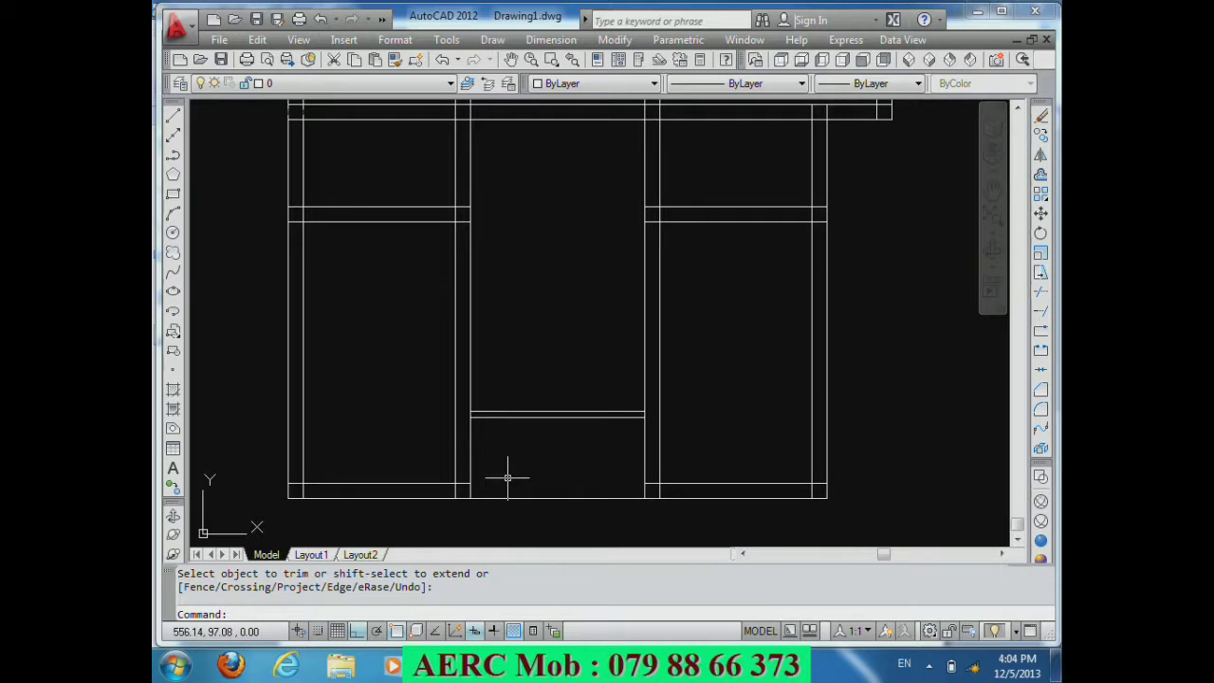
Step: Draw a 100-unit guide line at the bottom of the central room's wall
text(L)
key(Return)
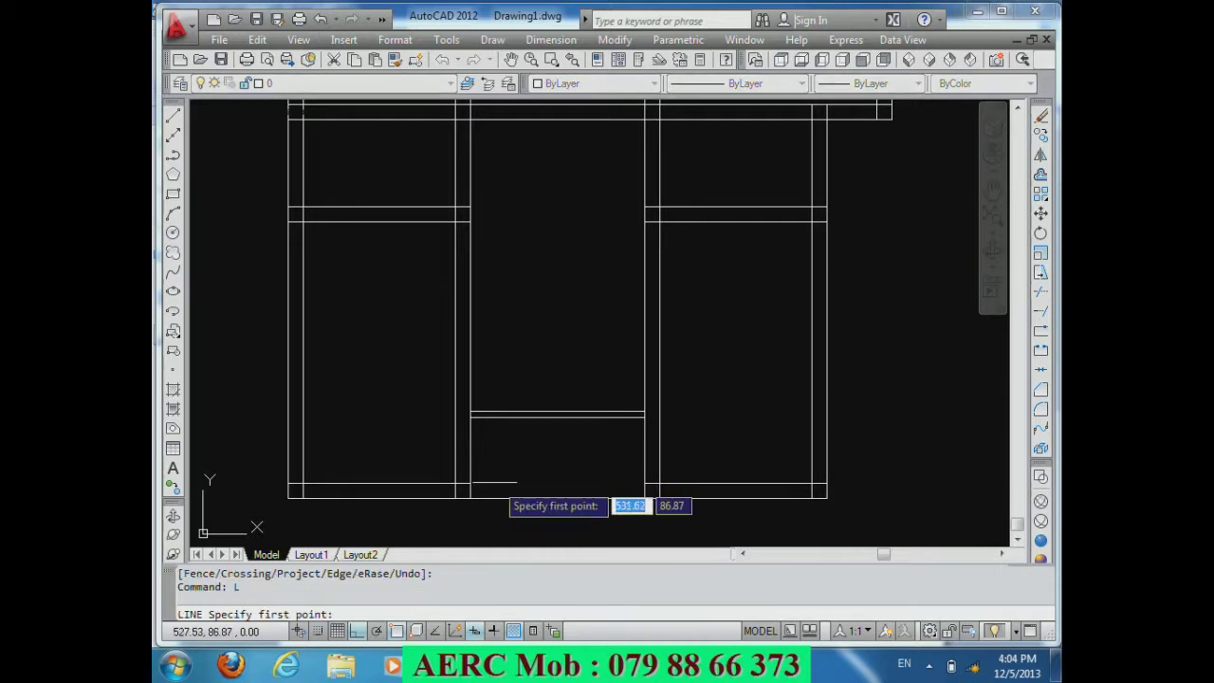
click(470, 483)
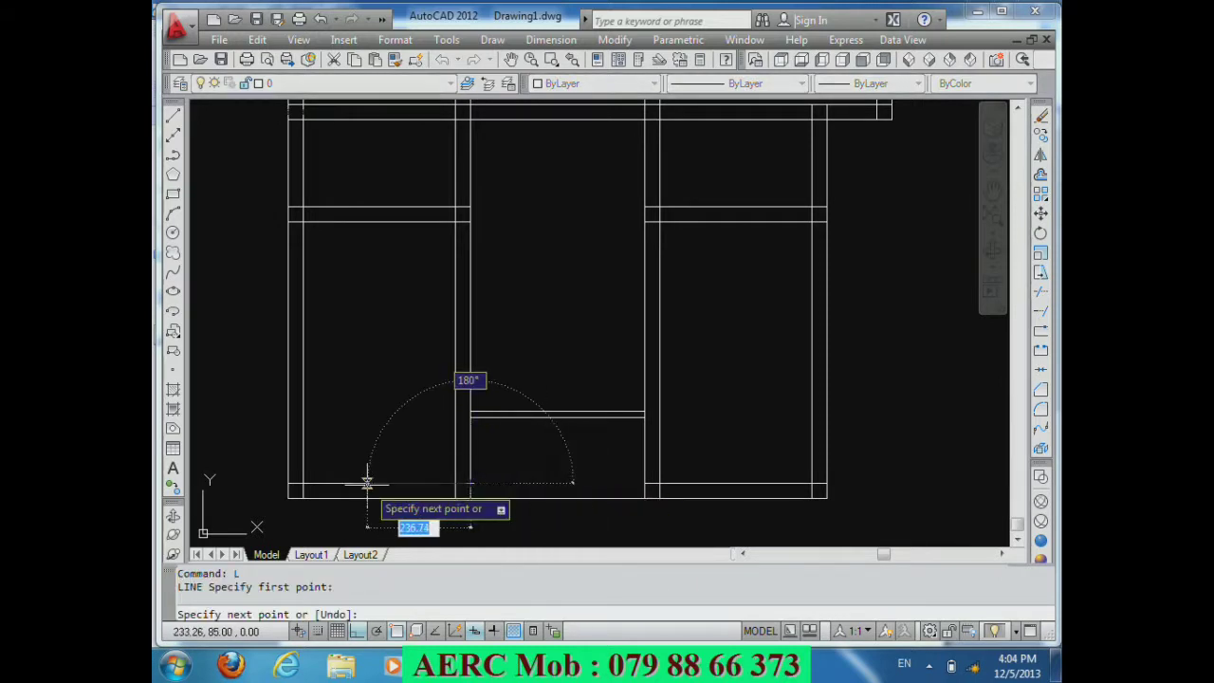
text(1)
key(Return)
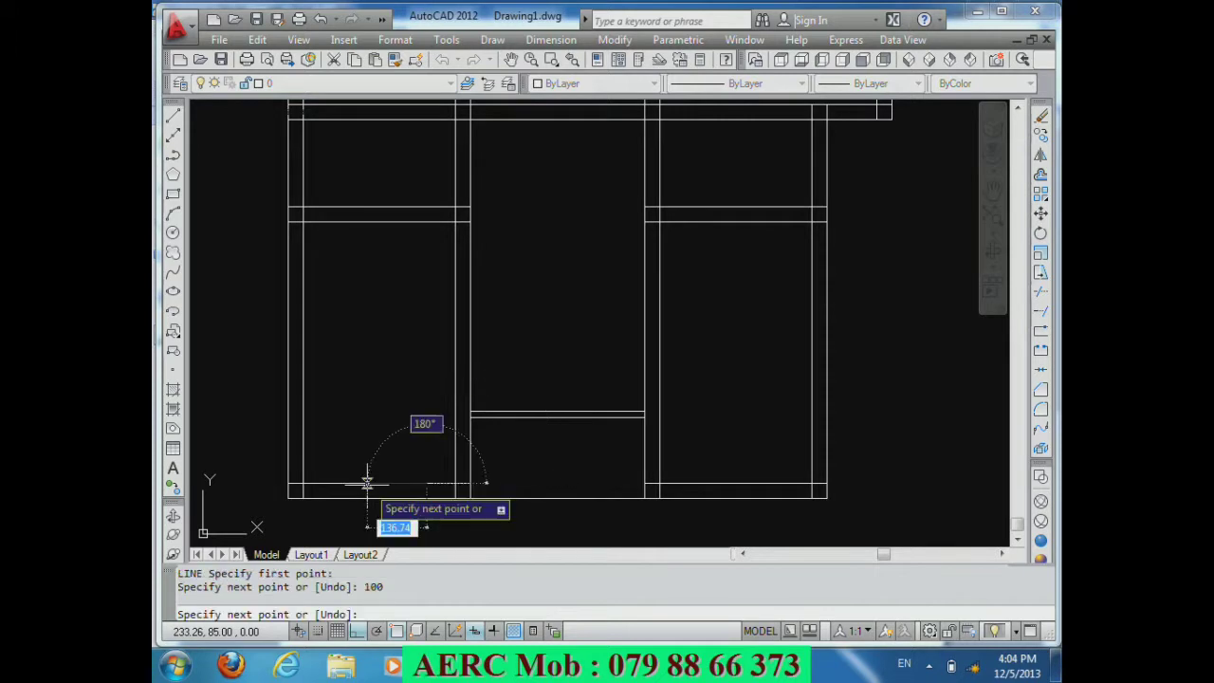
key(Return)
Step: Offset the guide line 100 units upward
scroll(487, 529, up, 2)
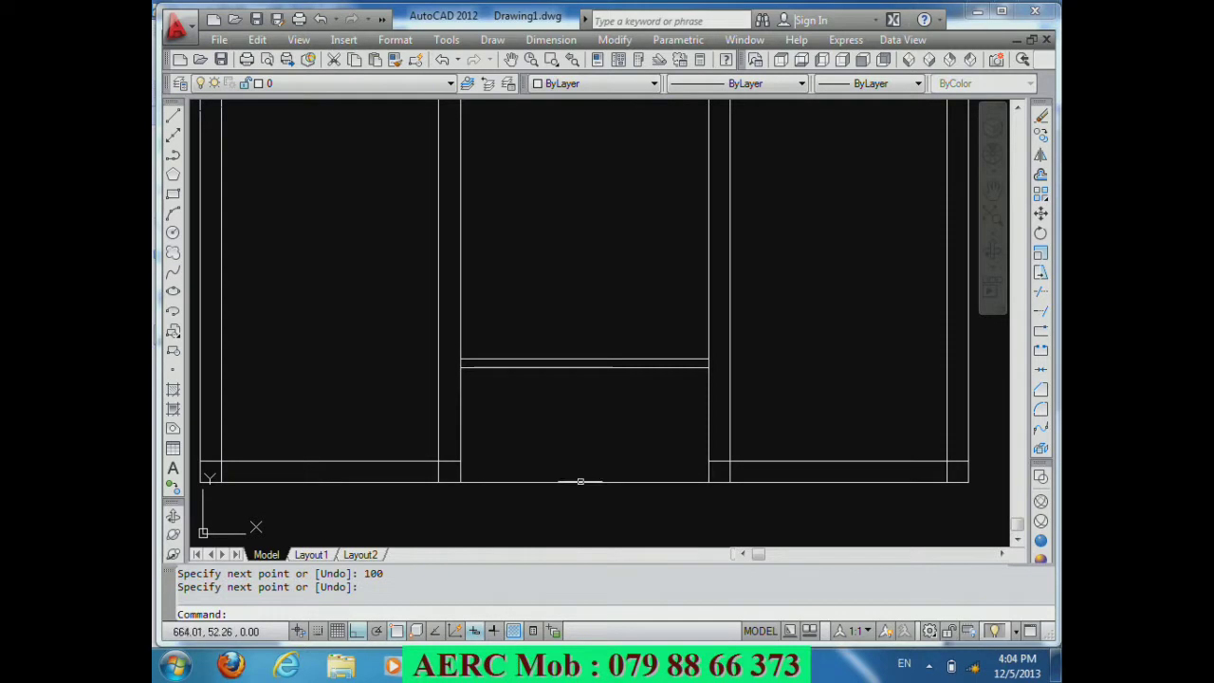
text(o)
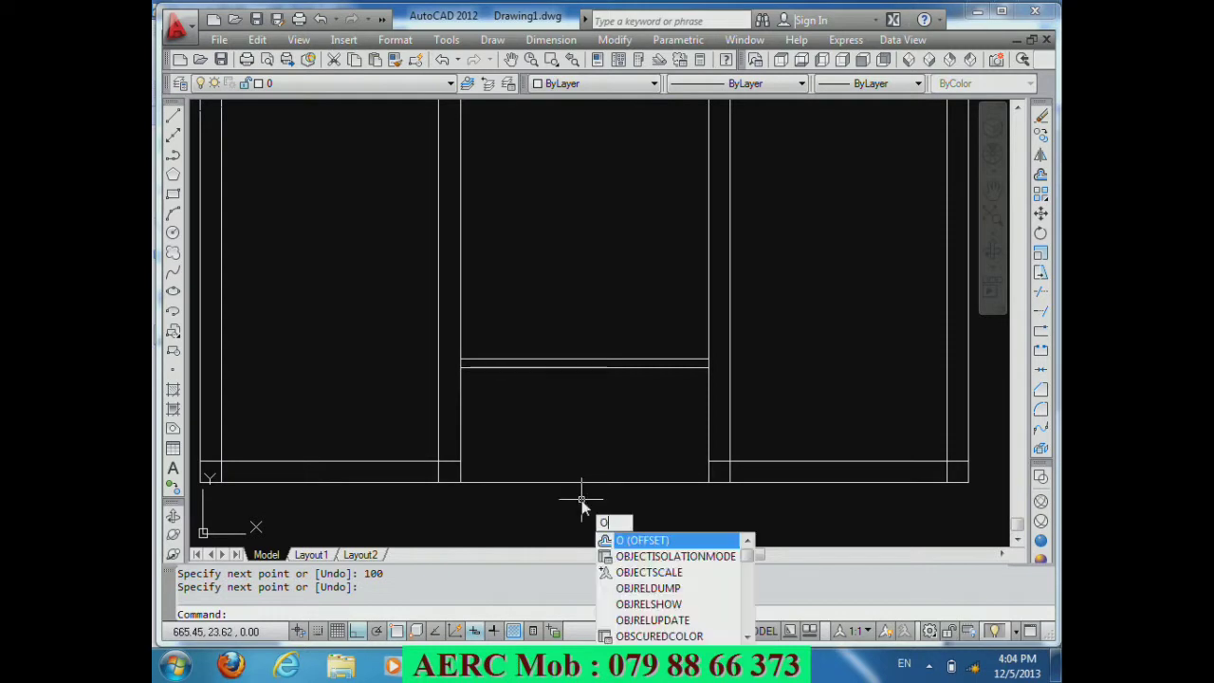
key(Return)
text(100)
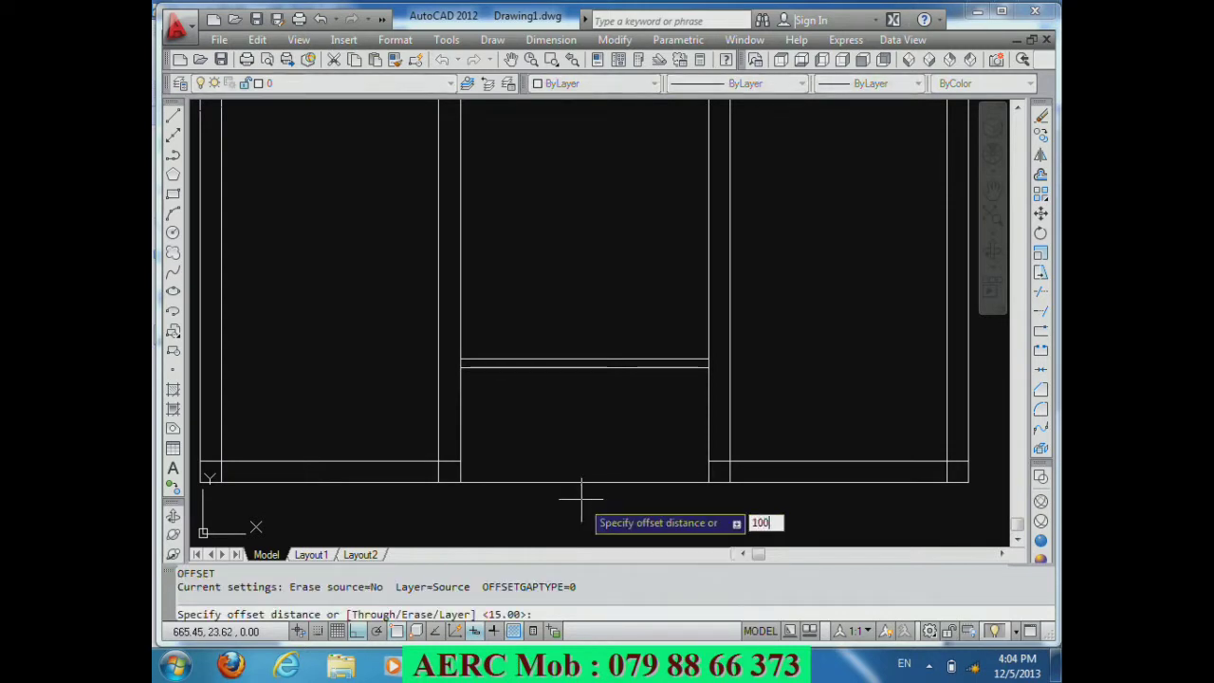
key(Return)
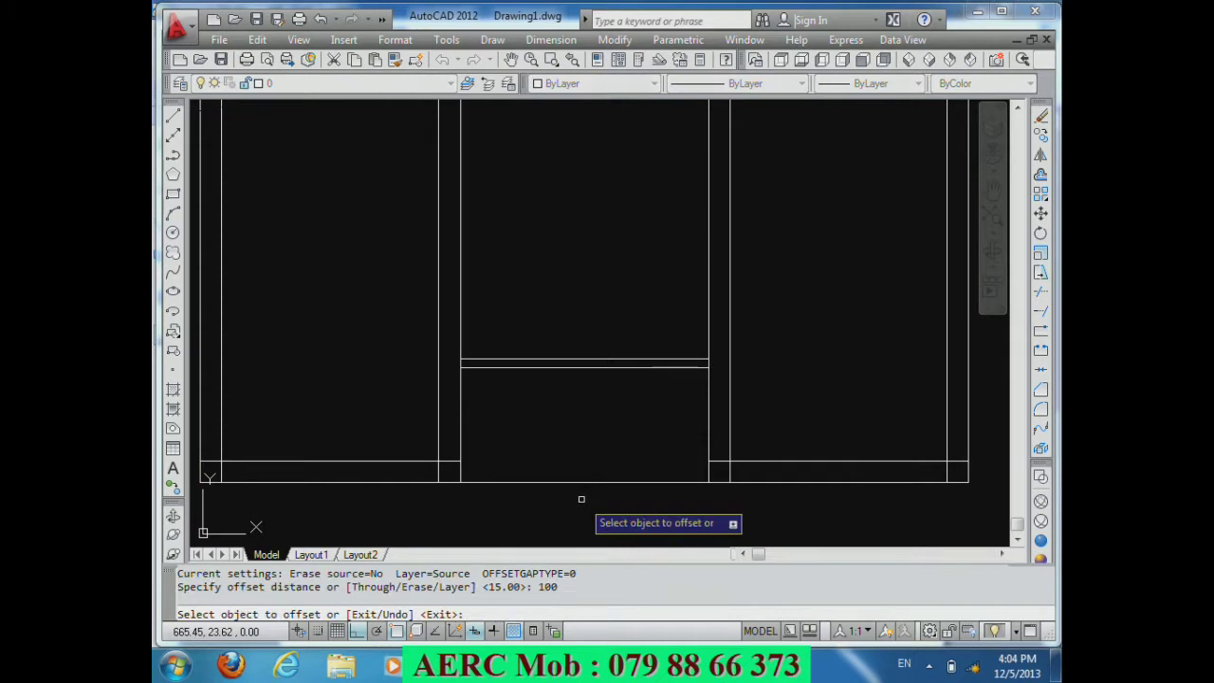
click(422, 461)
click(411, 418)
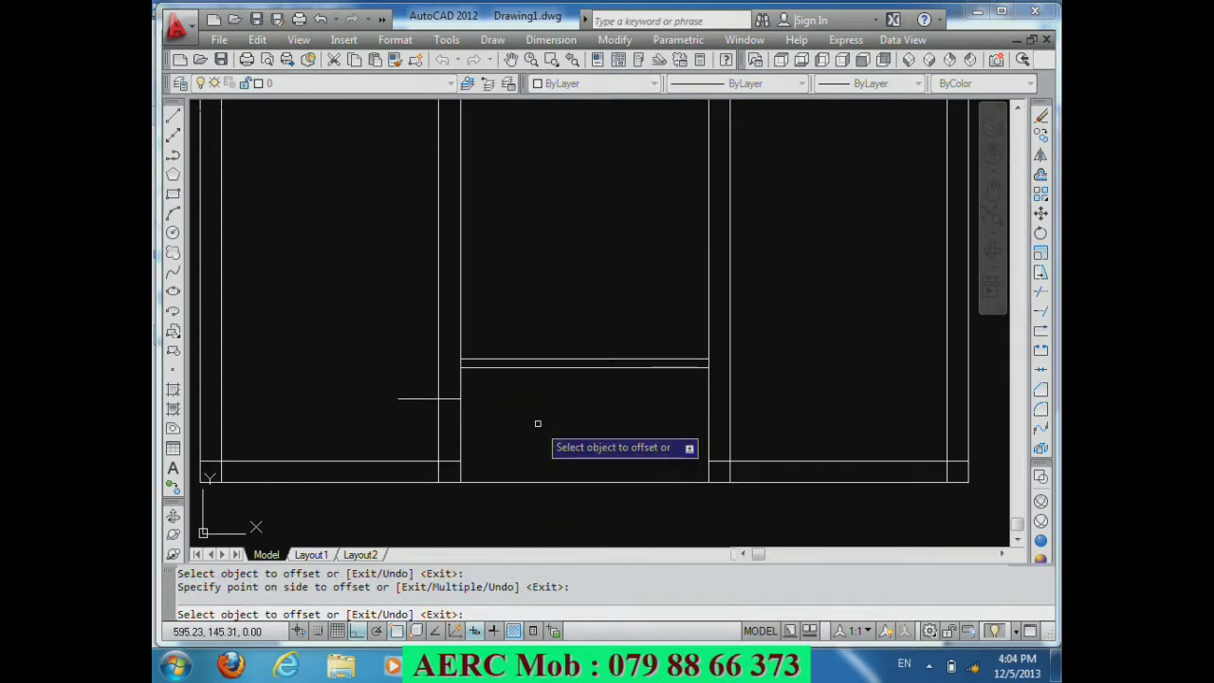
key(Return)
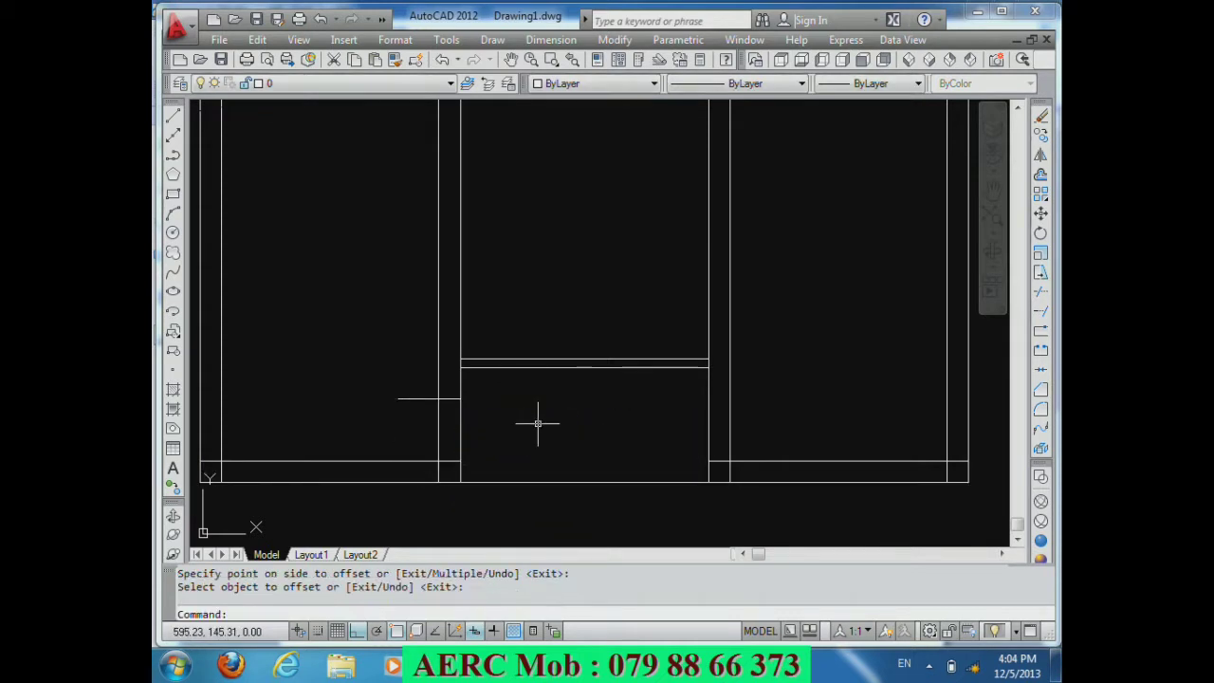
Step: Trim the wall lines between the two guides and remove the leftover guide stub
text(tr)
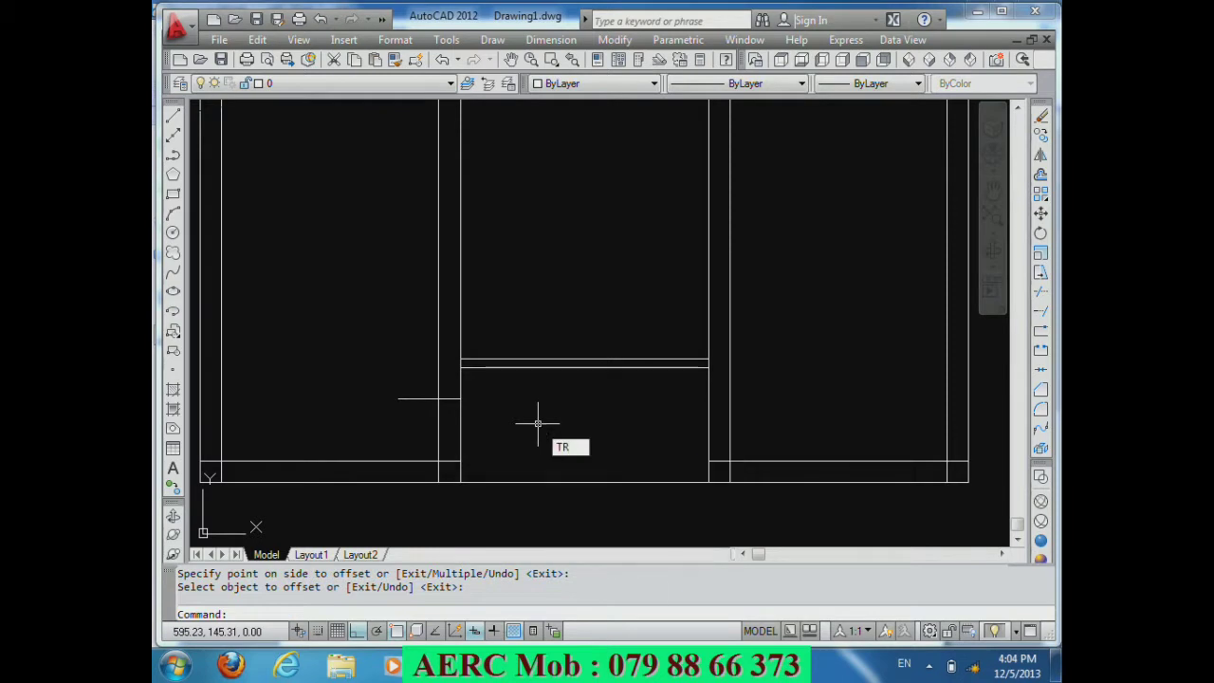
key(Return)
key(Return)
click(504, 434)
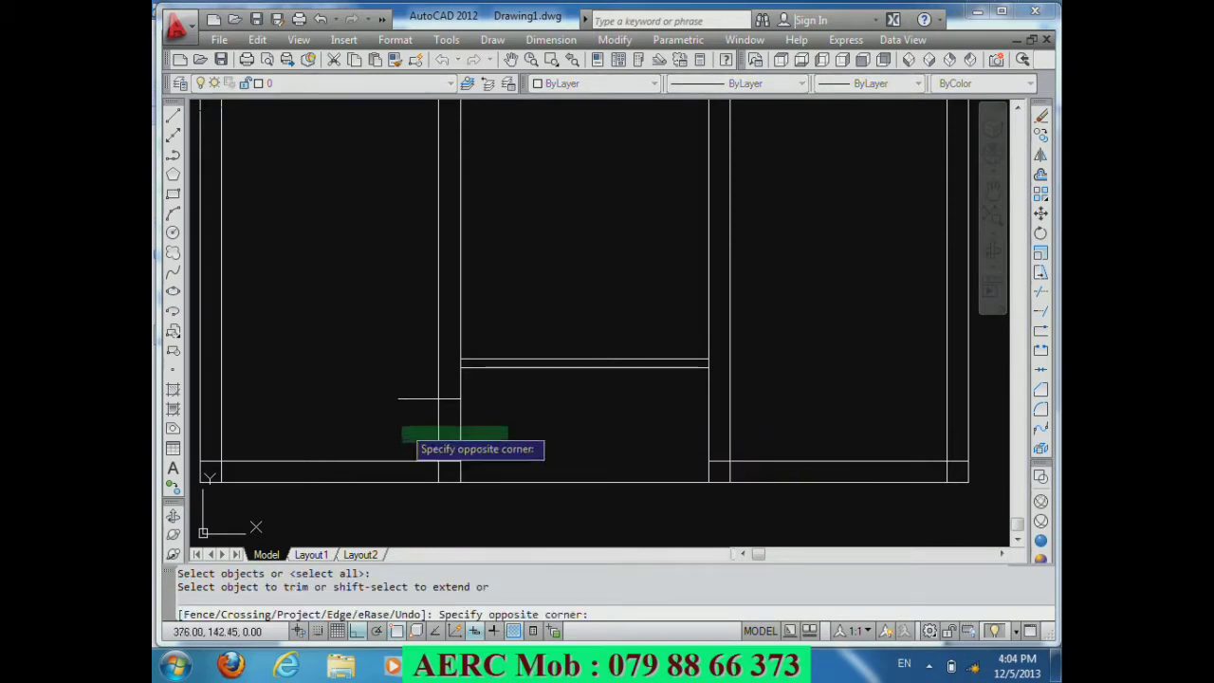
click(403, 421)
click(439, 438)
click(690, 457)
click(412, 398)
key(Return)
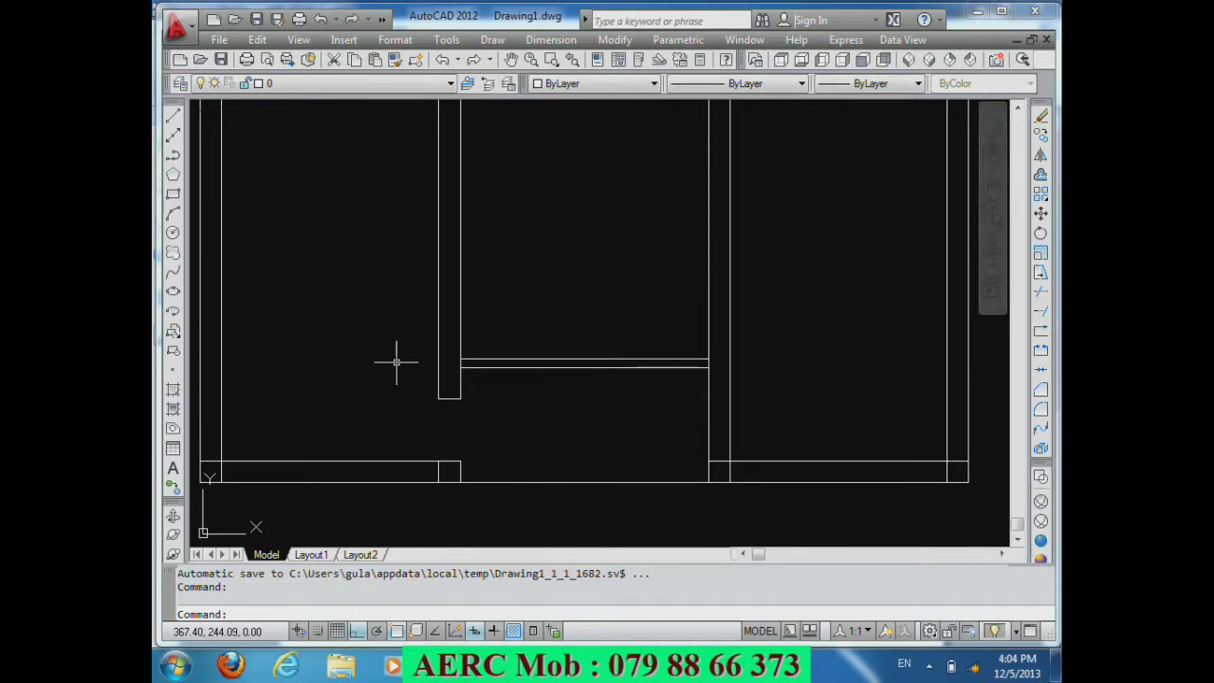
Step: Cap the upper and lower cut wall ends with 10-unit lines
text(l)
key(Return)
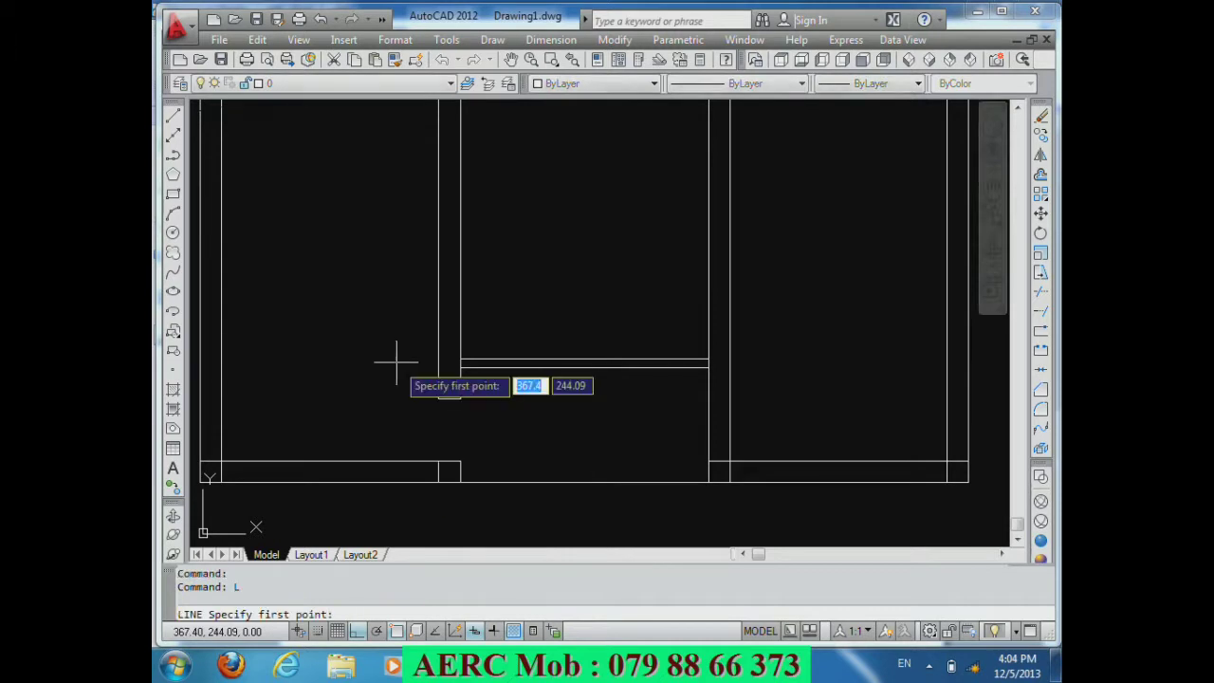
click(449, 399)
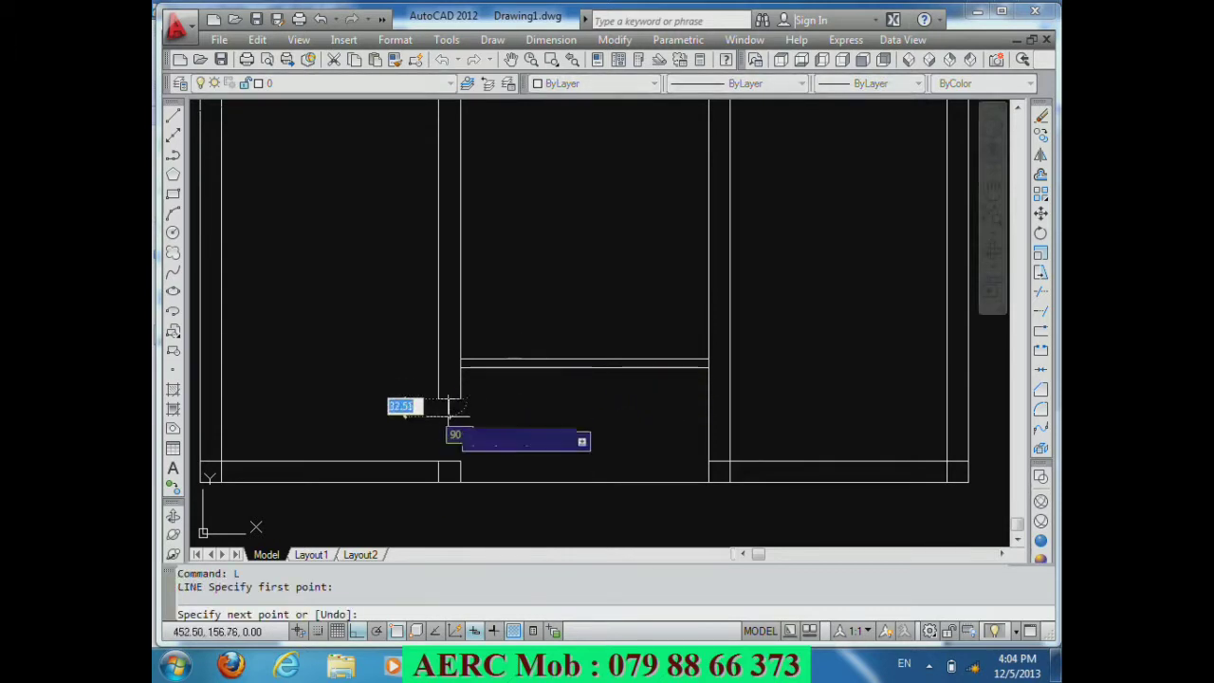
text(10)
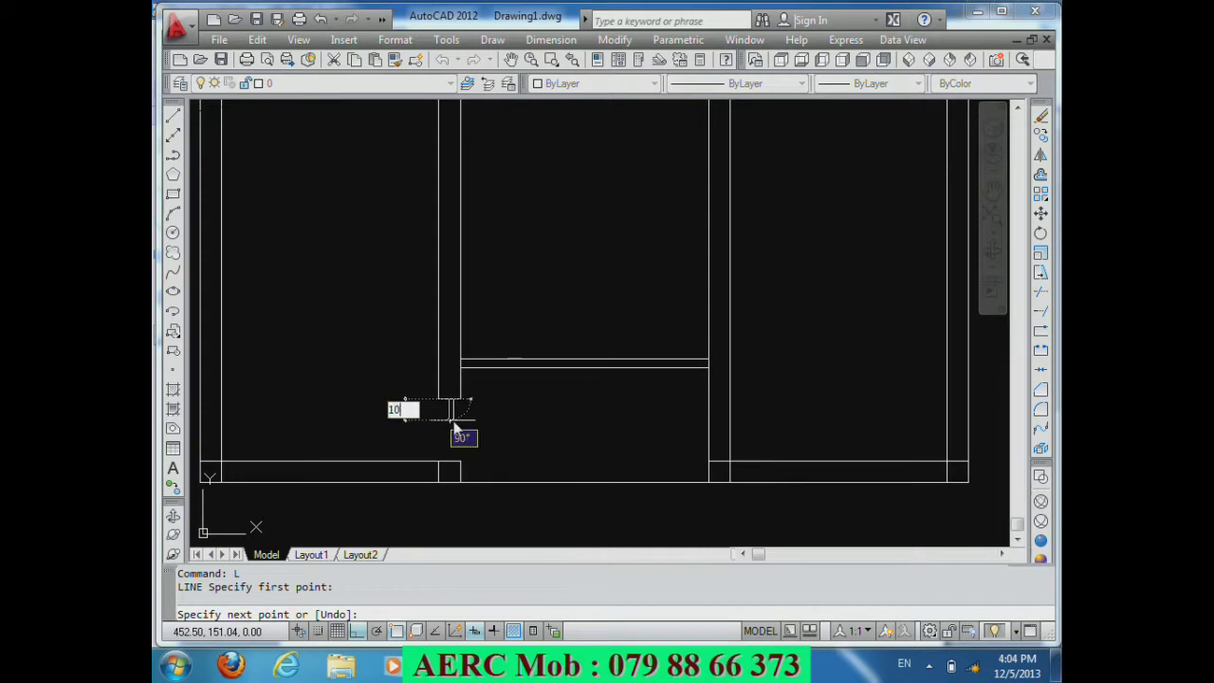
key(Return)
key(Return)
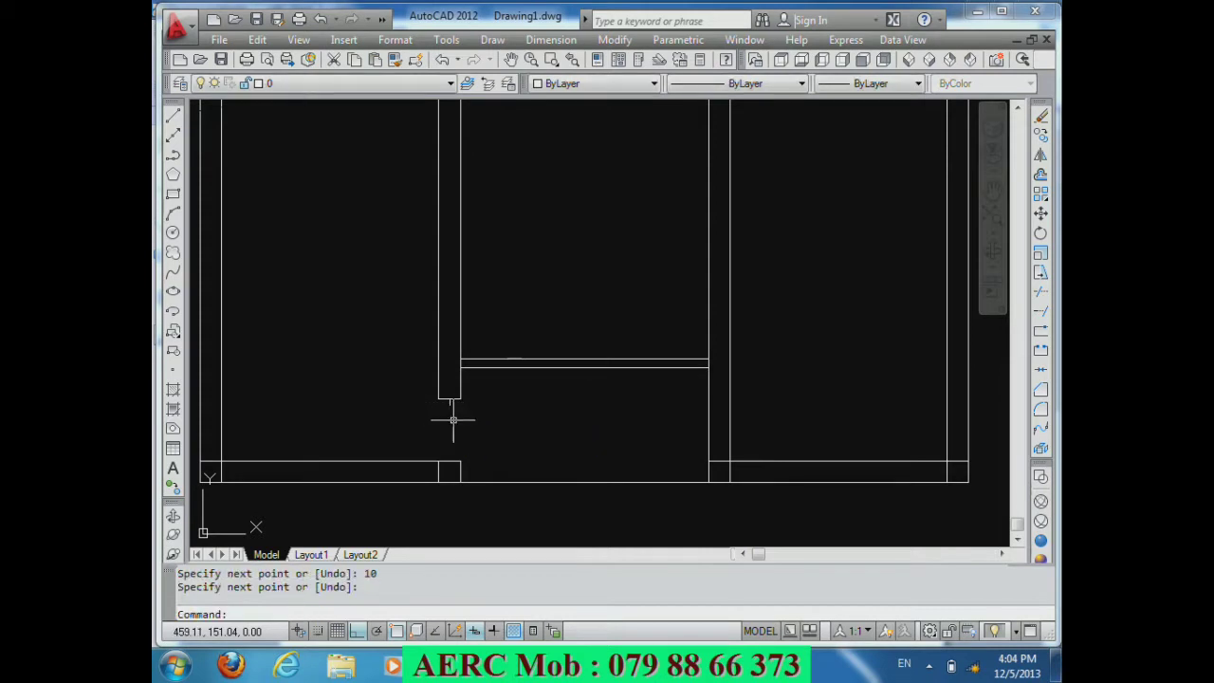
key(Return)
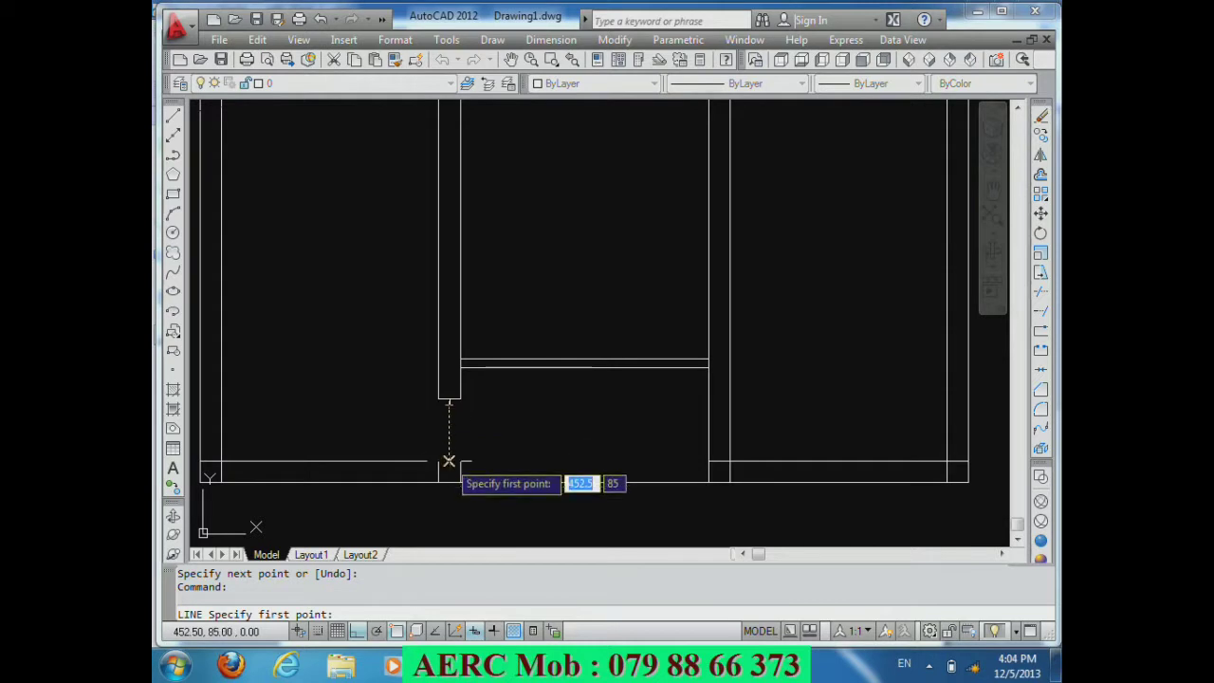
click(448, 460)
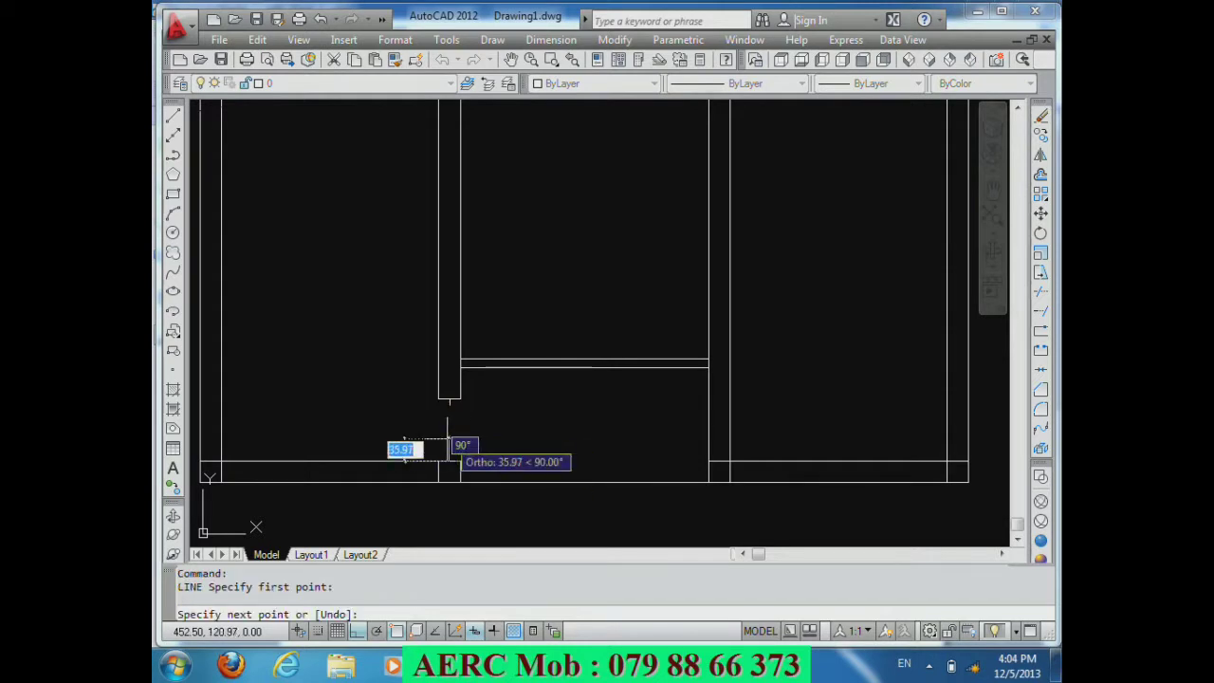
text(10)
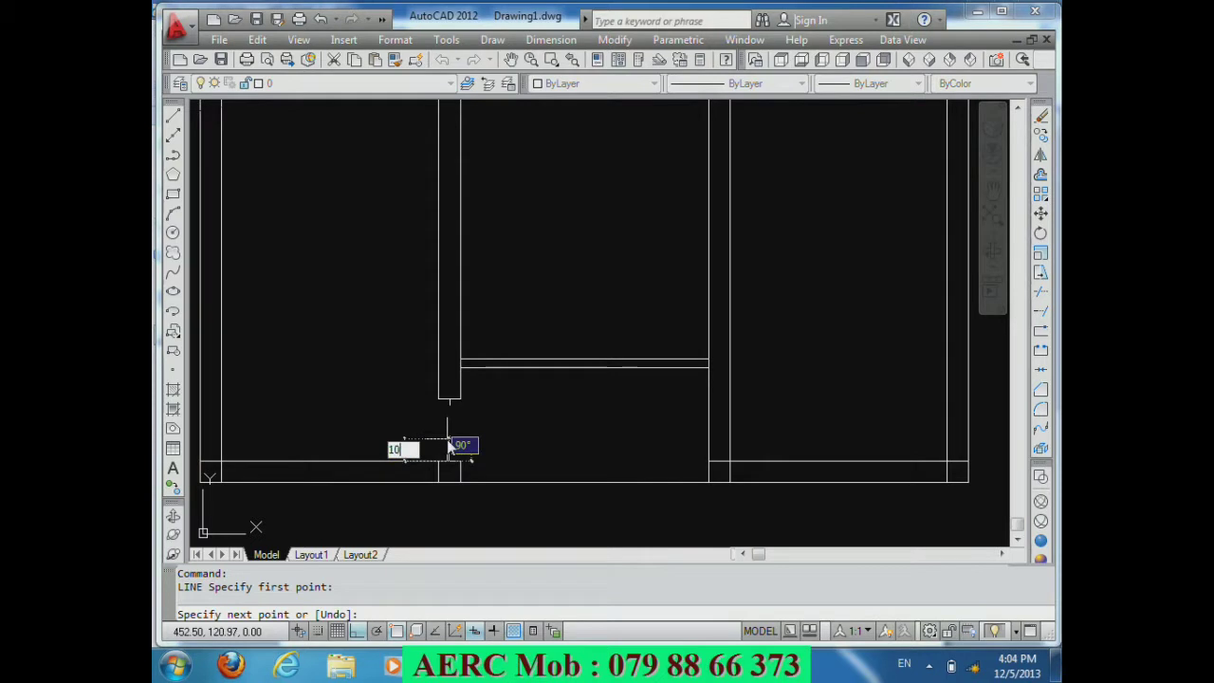
key(Return)
key(Return)
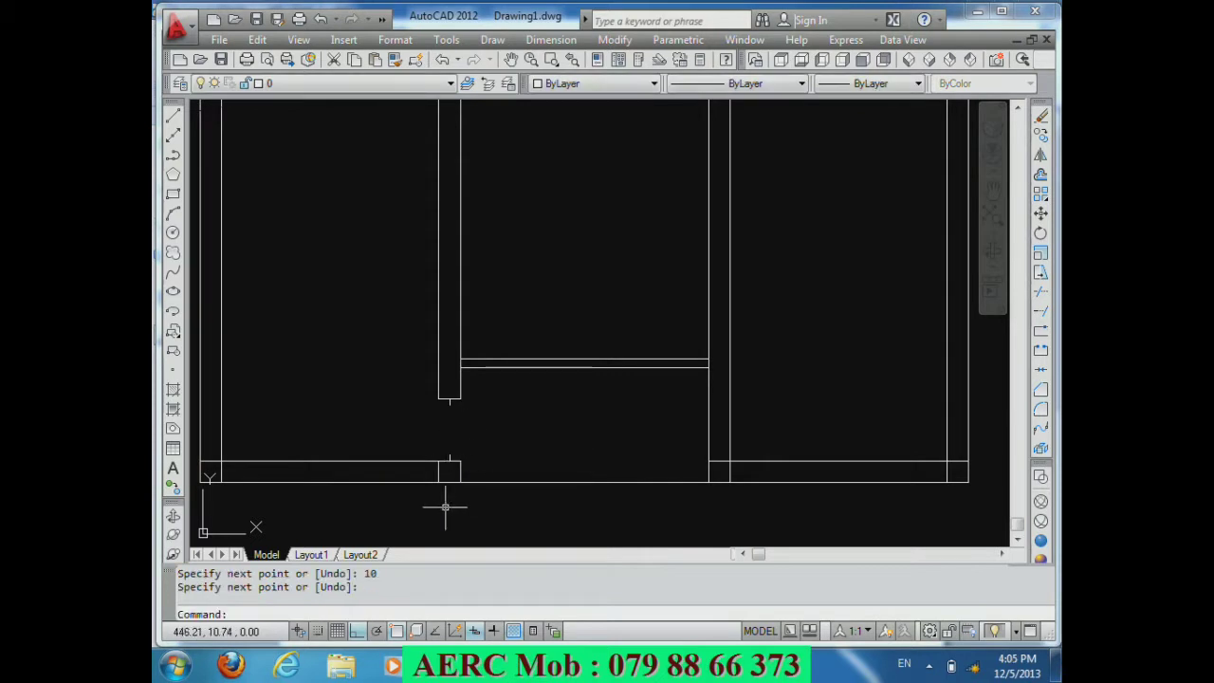
Step: Offset the bottom short line 10 units upward to form the door leaf
text(o)
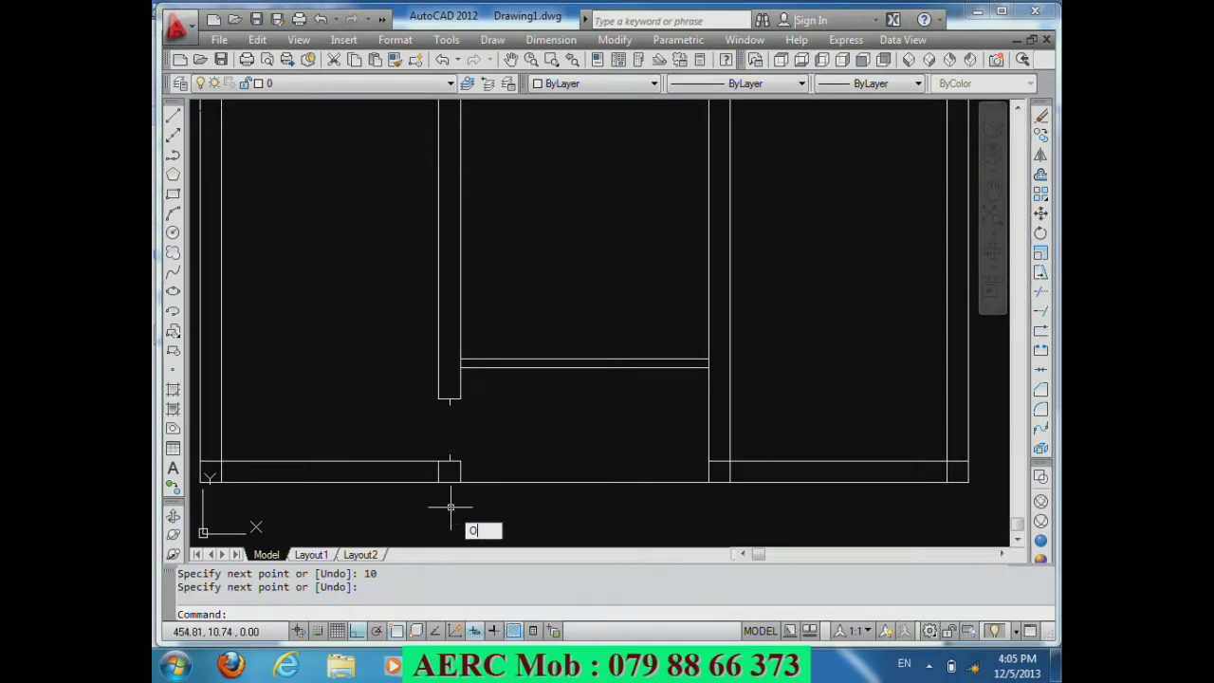
key(Return)
text(10)
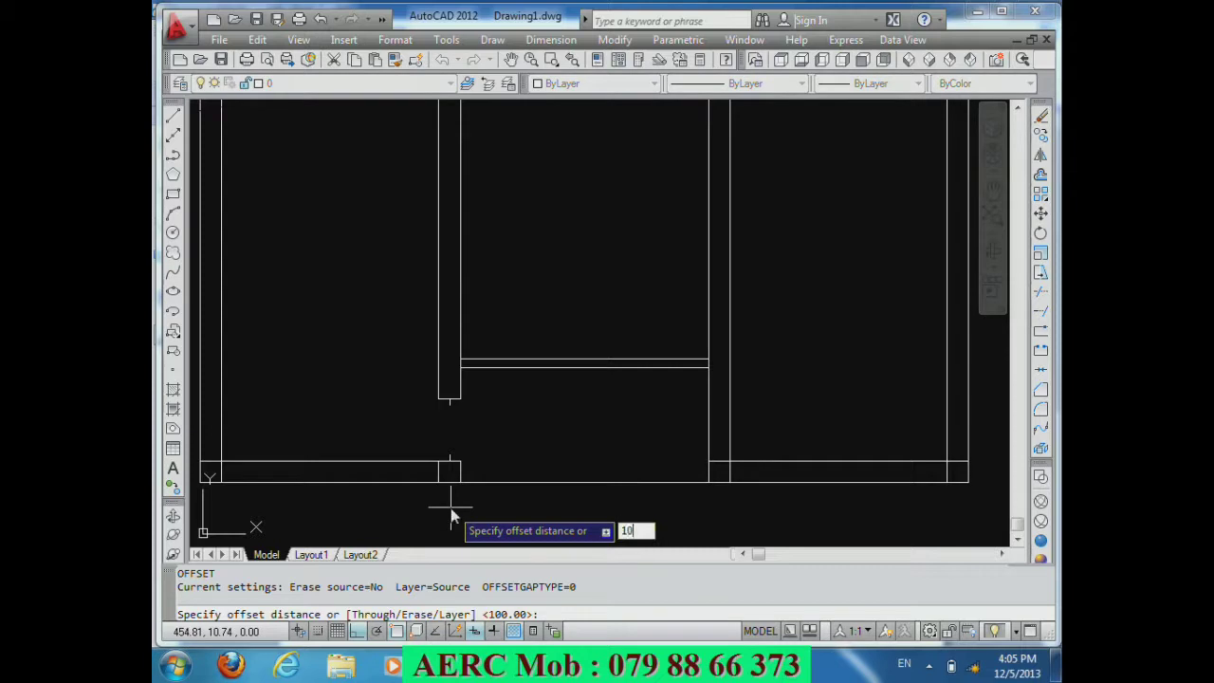
key(Return)
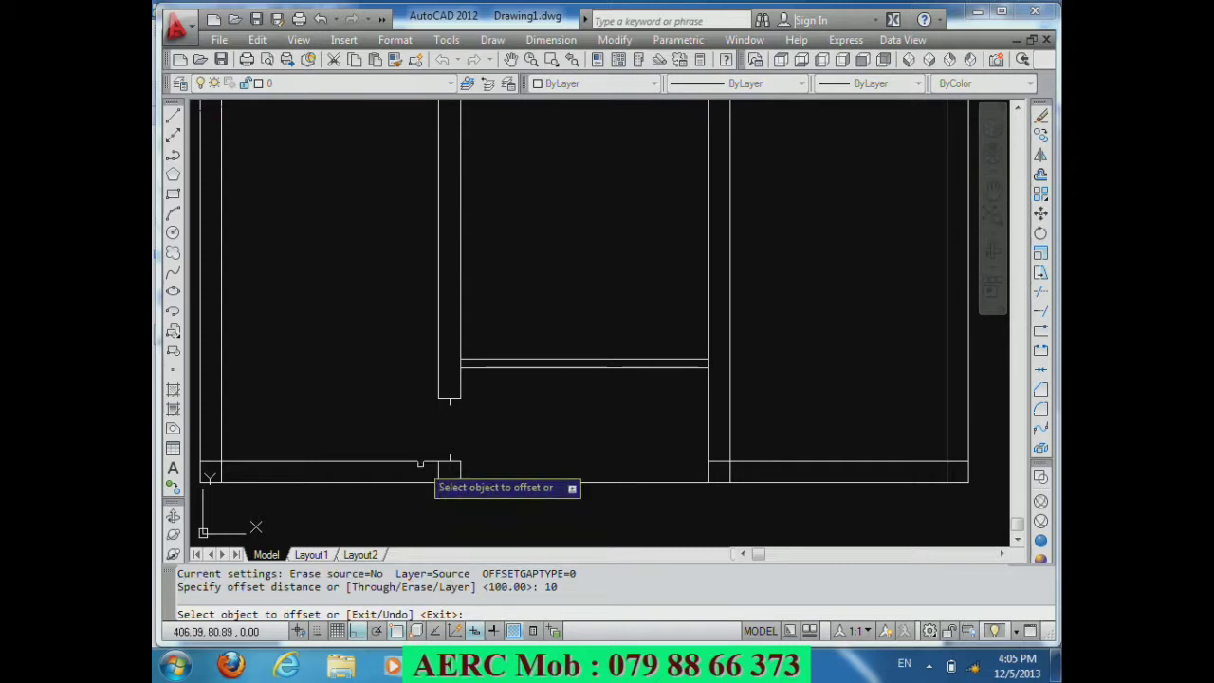
click(423, 461)
click(432, 450)
key(Return)
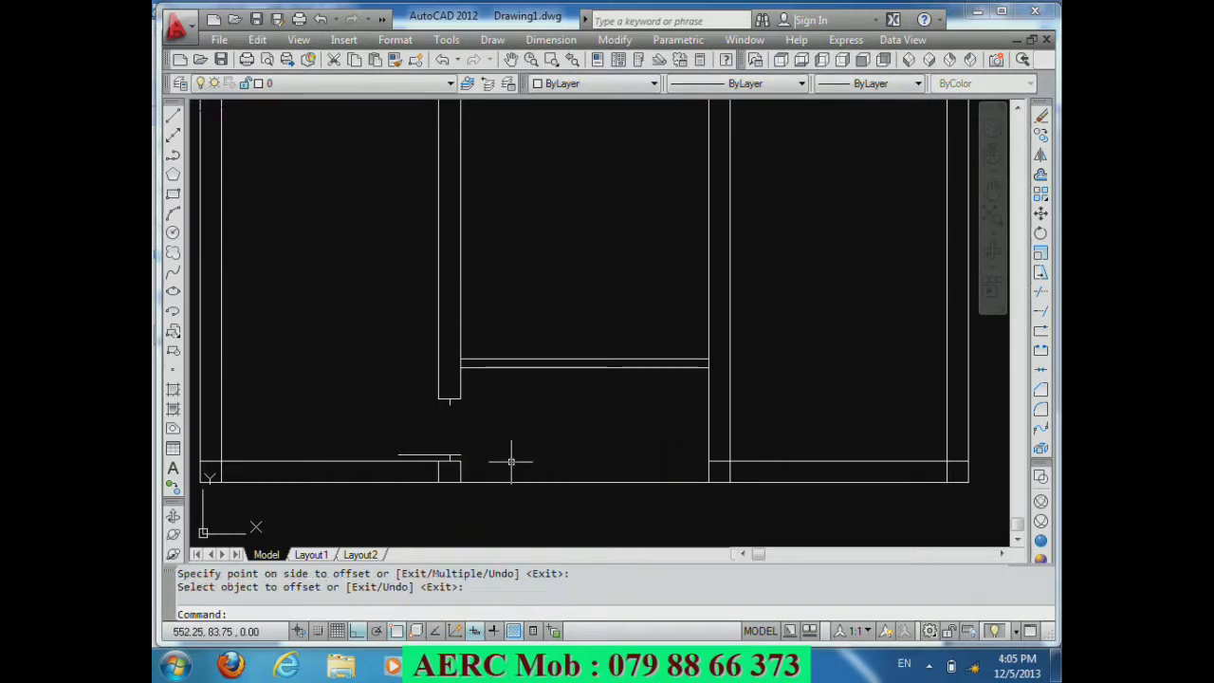
Step: Delete the leftover short line at the opening and trim the door line's right end
scroll(454, 503, up, 1)
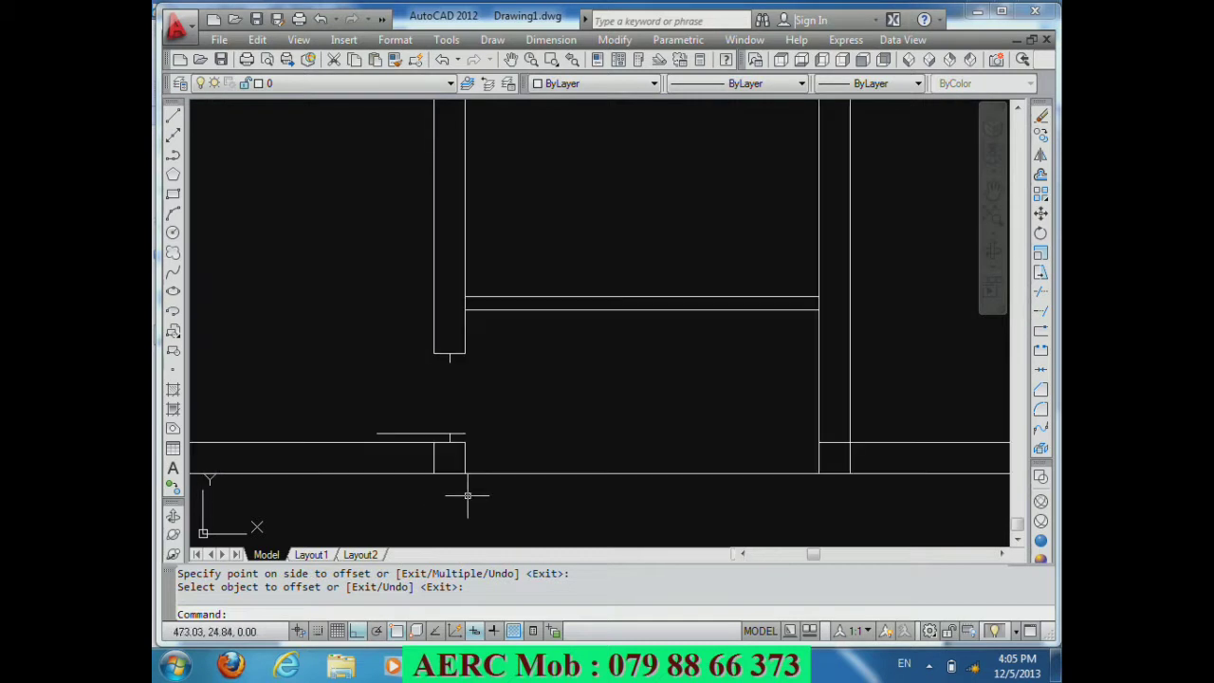
click(422, 441)
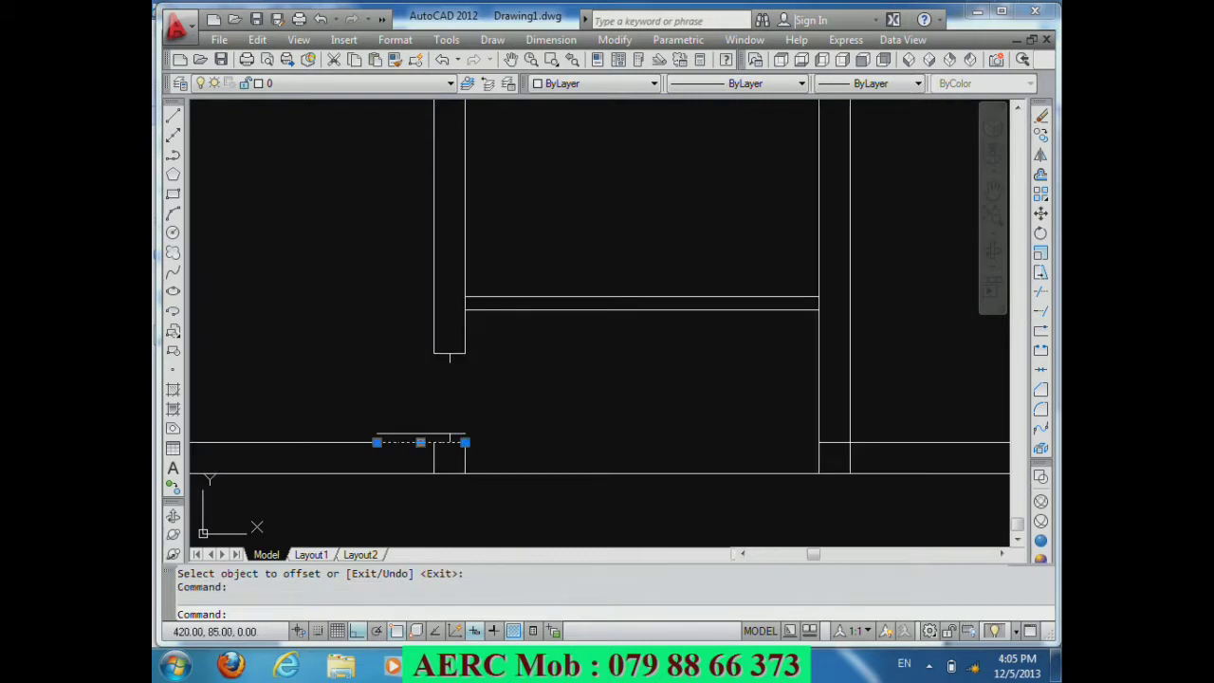
key(Delete)
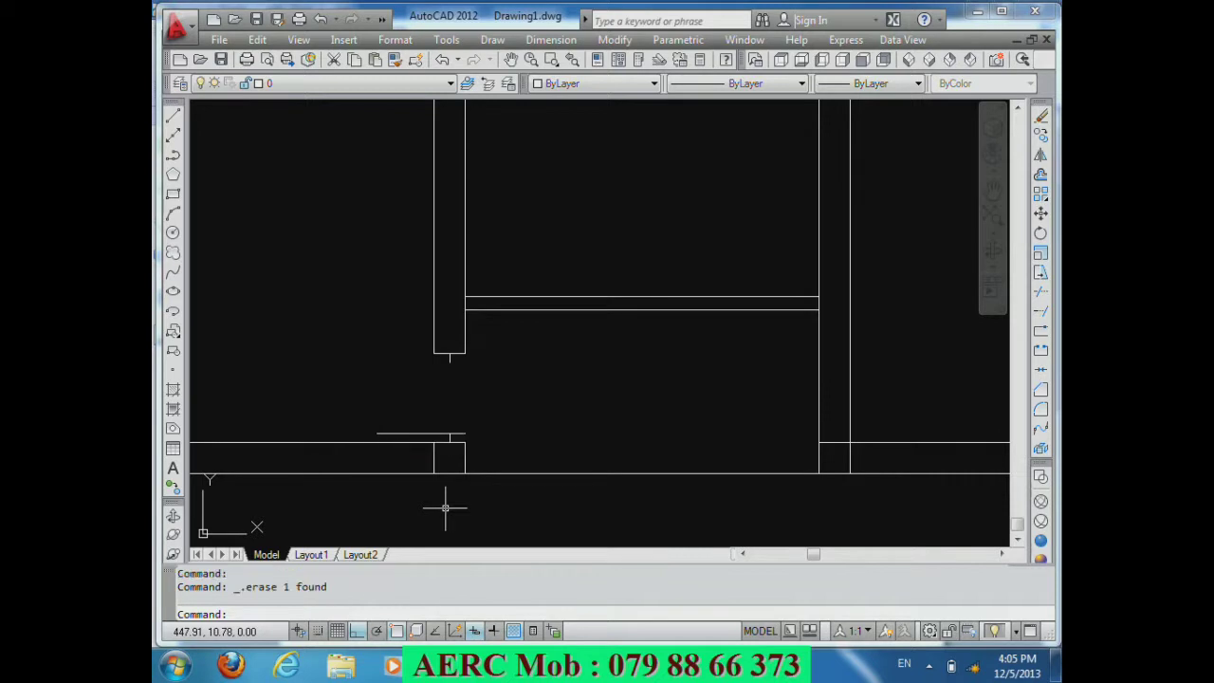
text(tr)
key(Return)
key(Return)
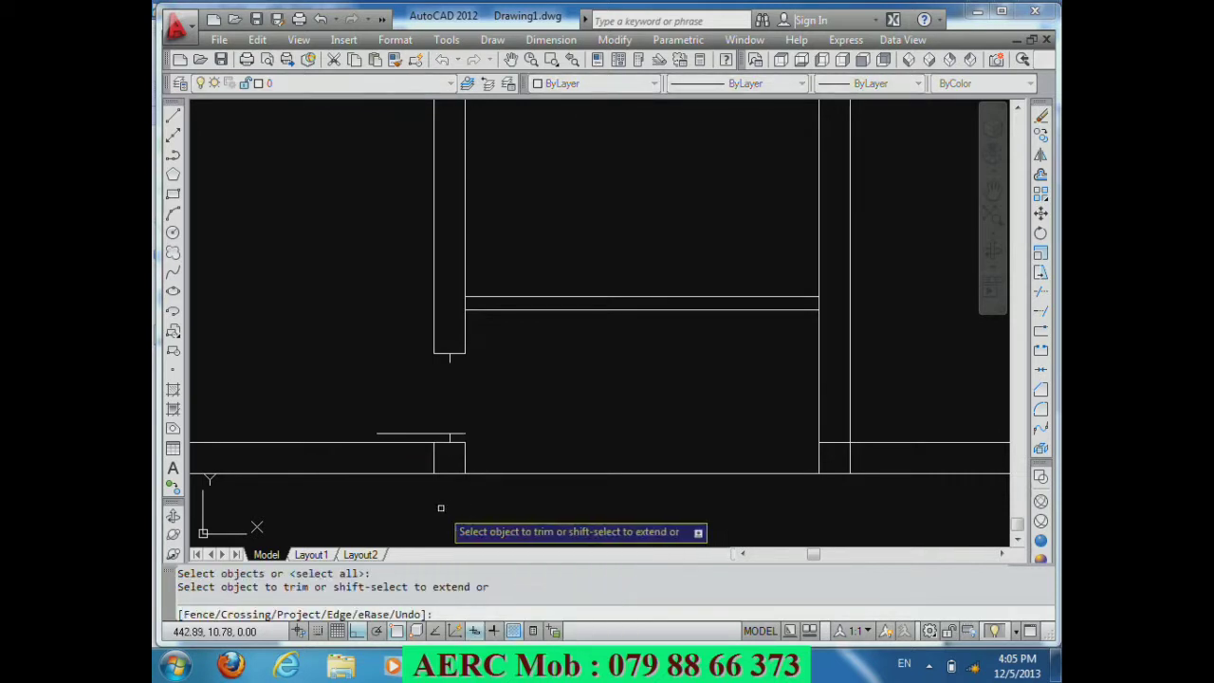
click(461, 435)
right_click(483, 425)
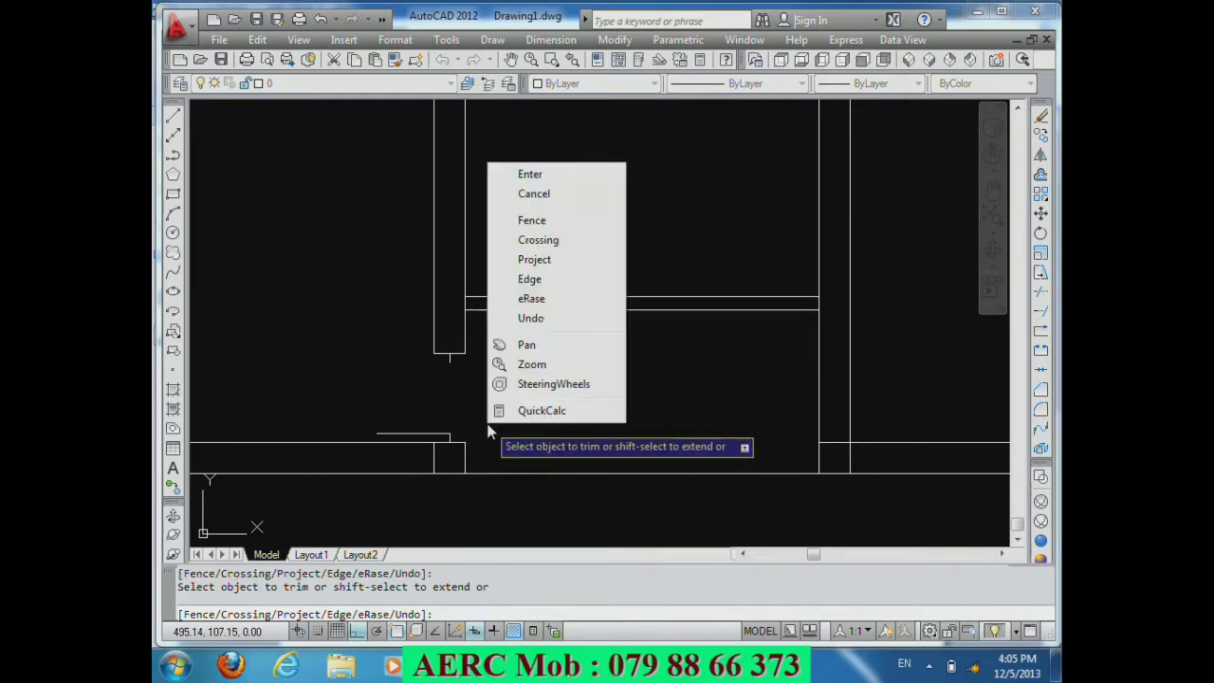
click(529, 174)
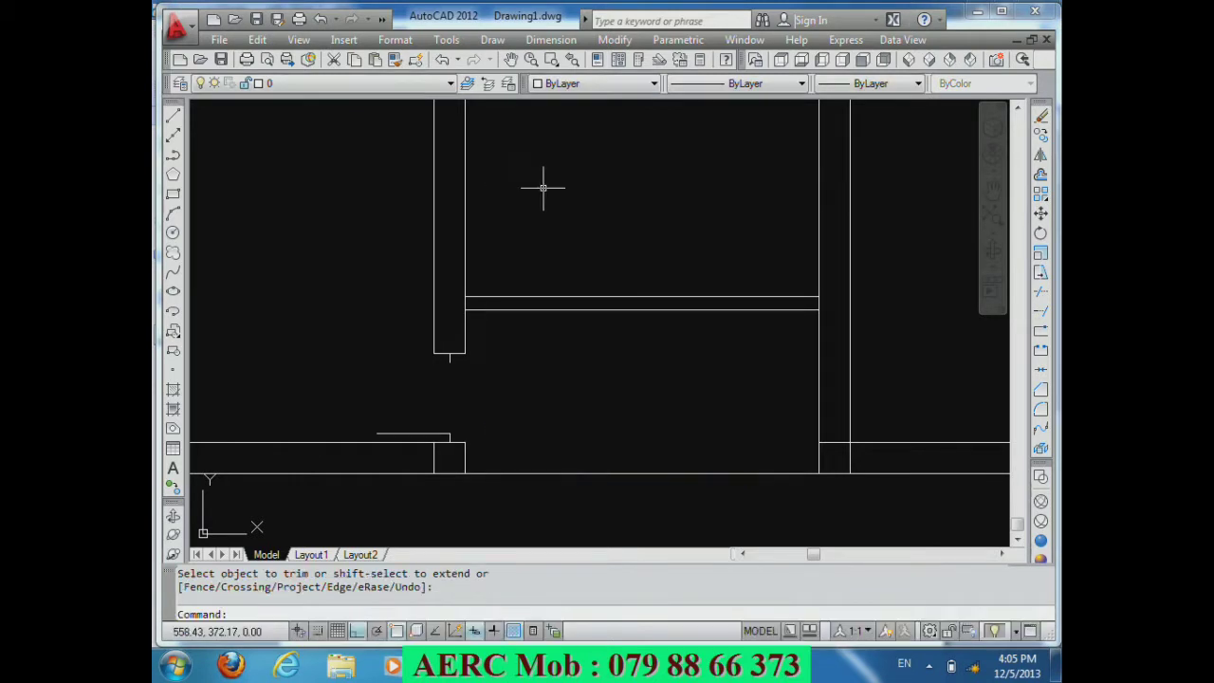
click(492, 39)
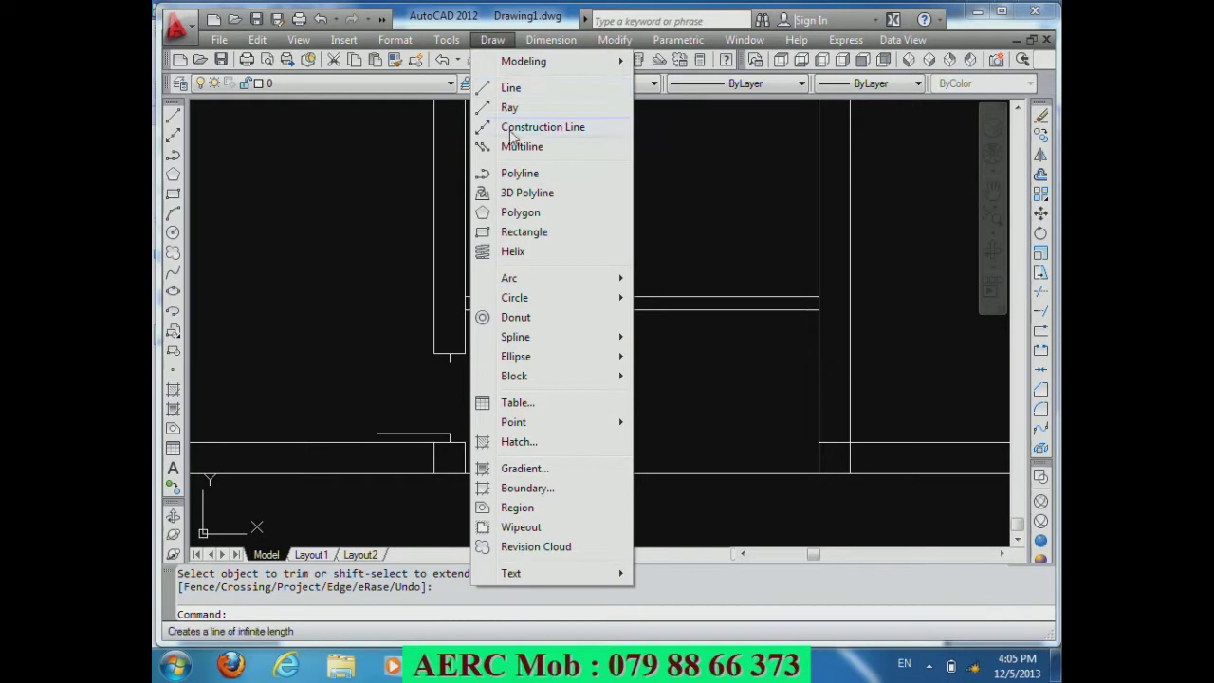
Step: Draw a Start, End, Direction arc from the door leaf's end to the wall end
mouse_move(509, 277)
click(702, 390)
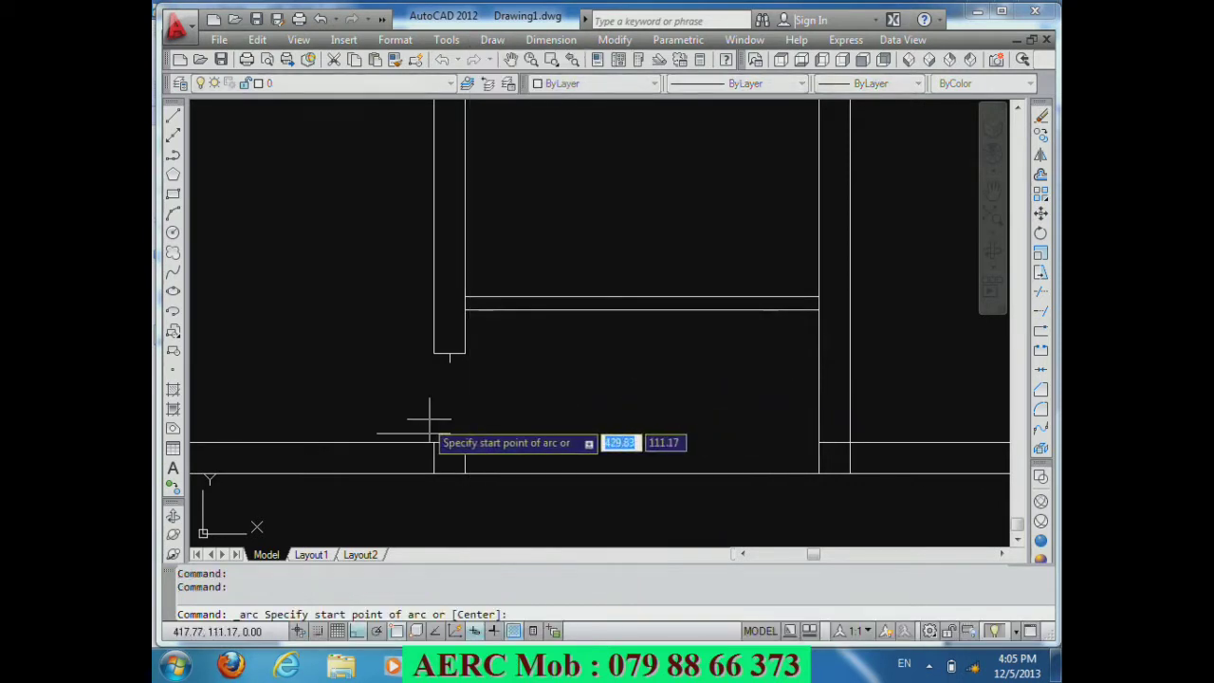
click(375, 433)
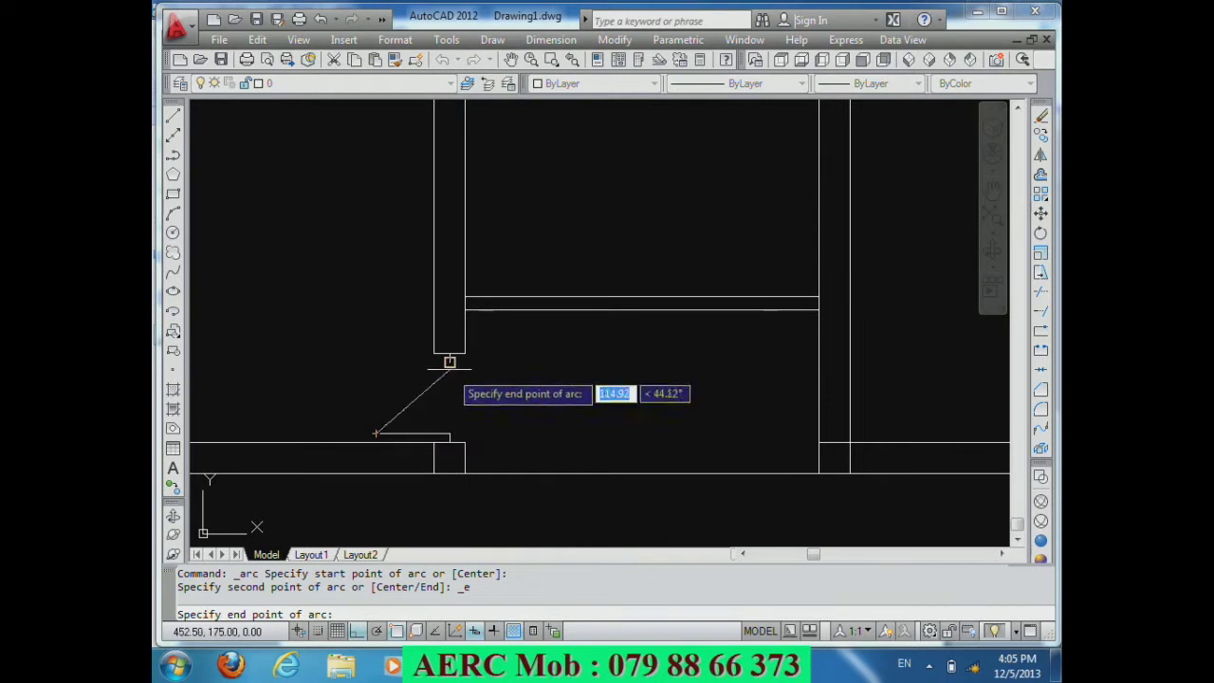
click(449, 357)
click(386, 357)
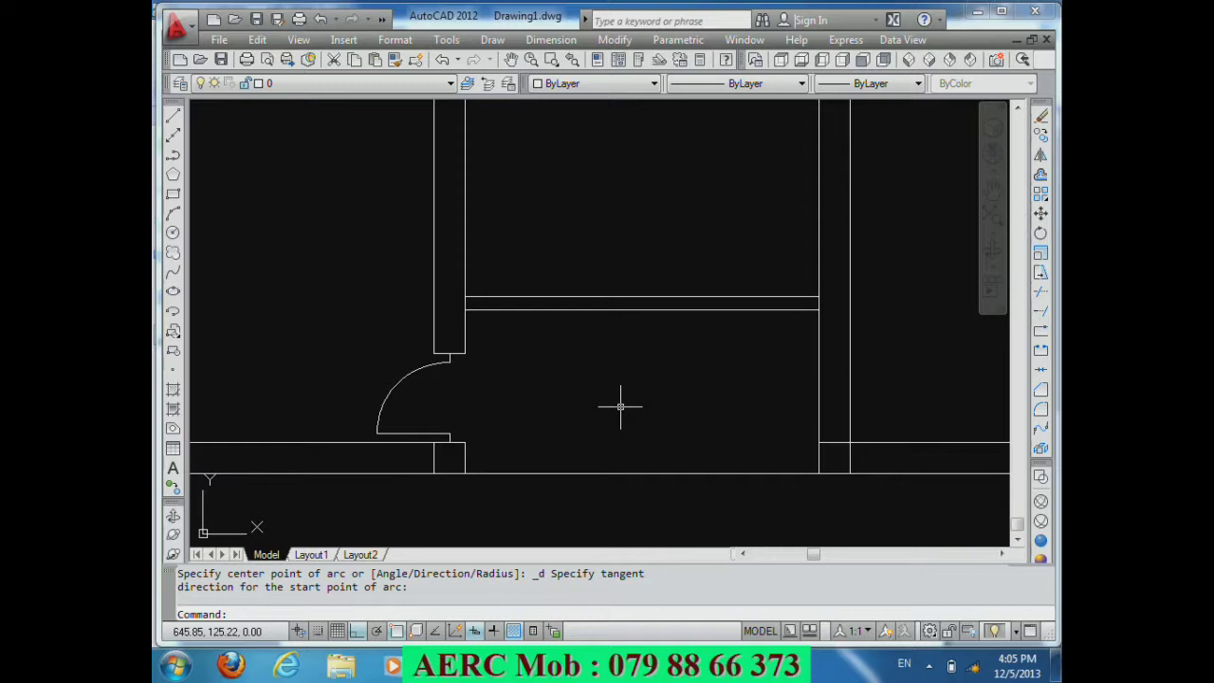
text(M)
text(I)
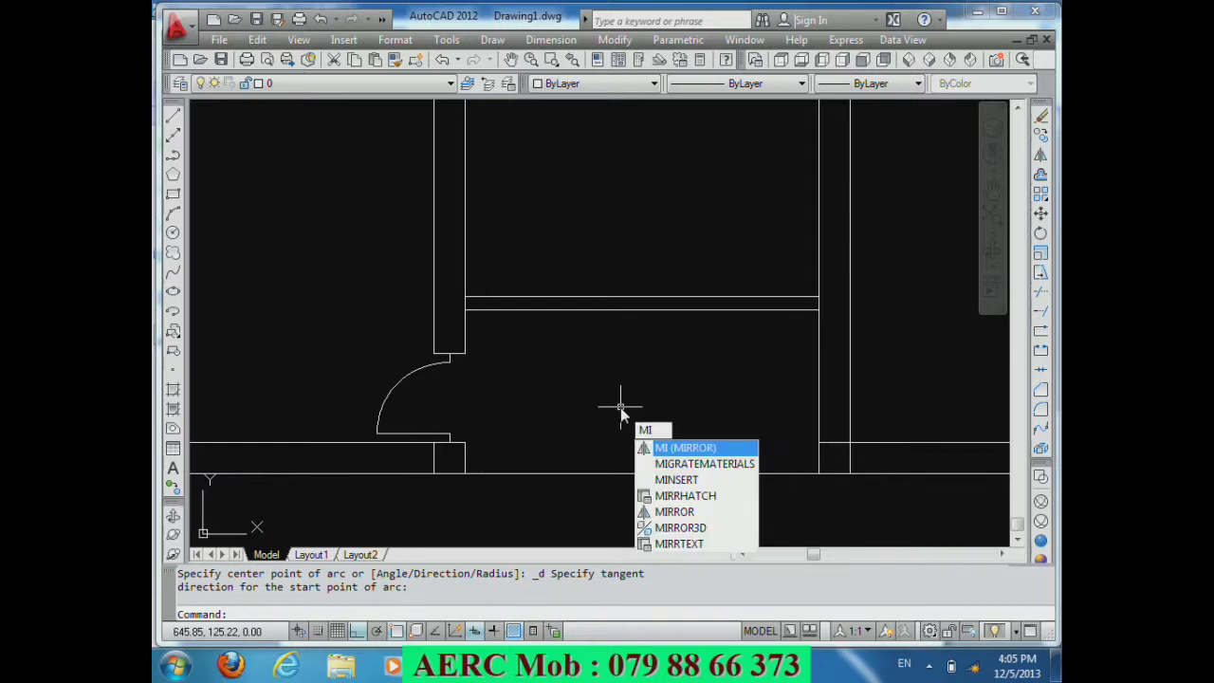
Step: Mirror the arc and door lines about a vertical axis through the wall end, keeping the originals
key(Return)
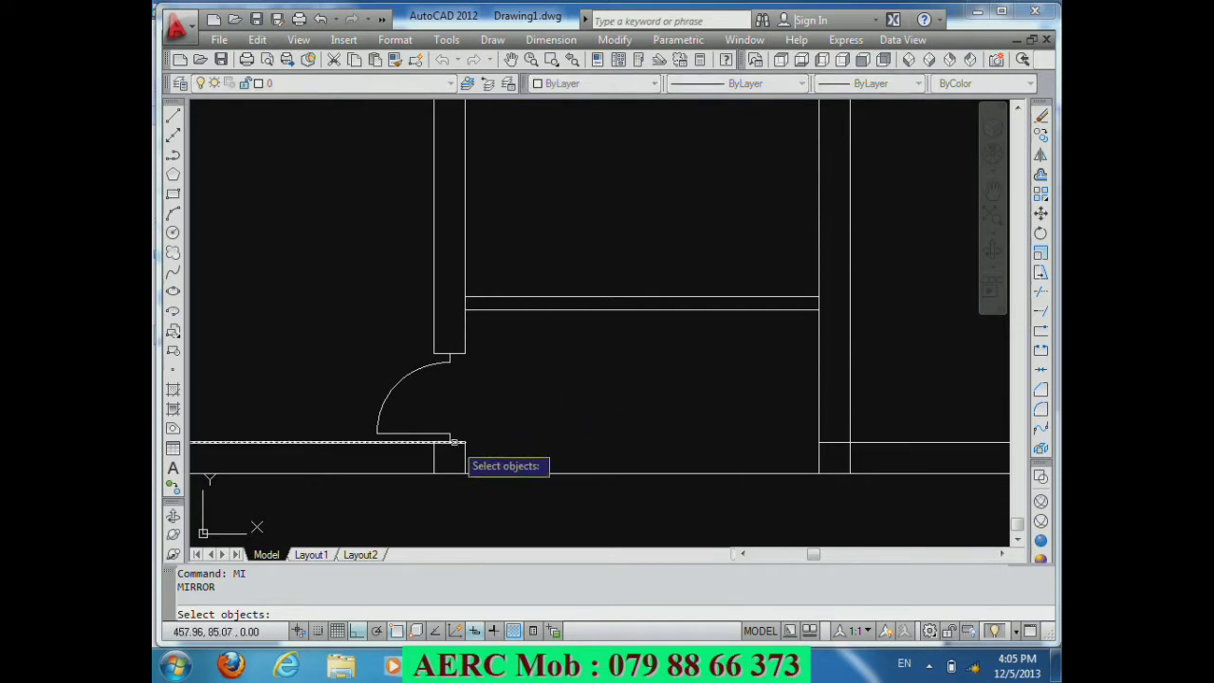
click(433, 433)
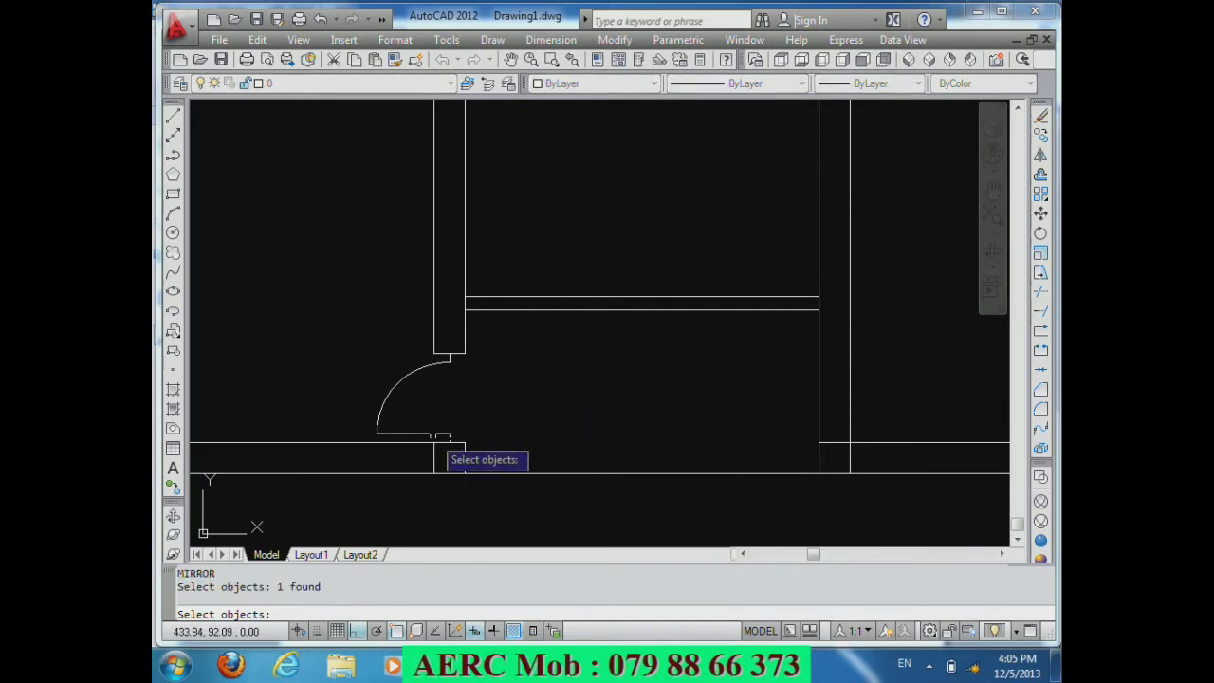
click(458, 438)
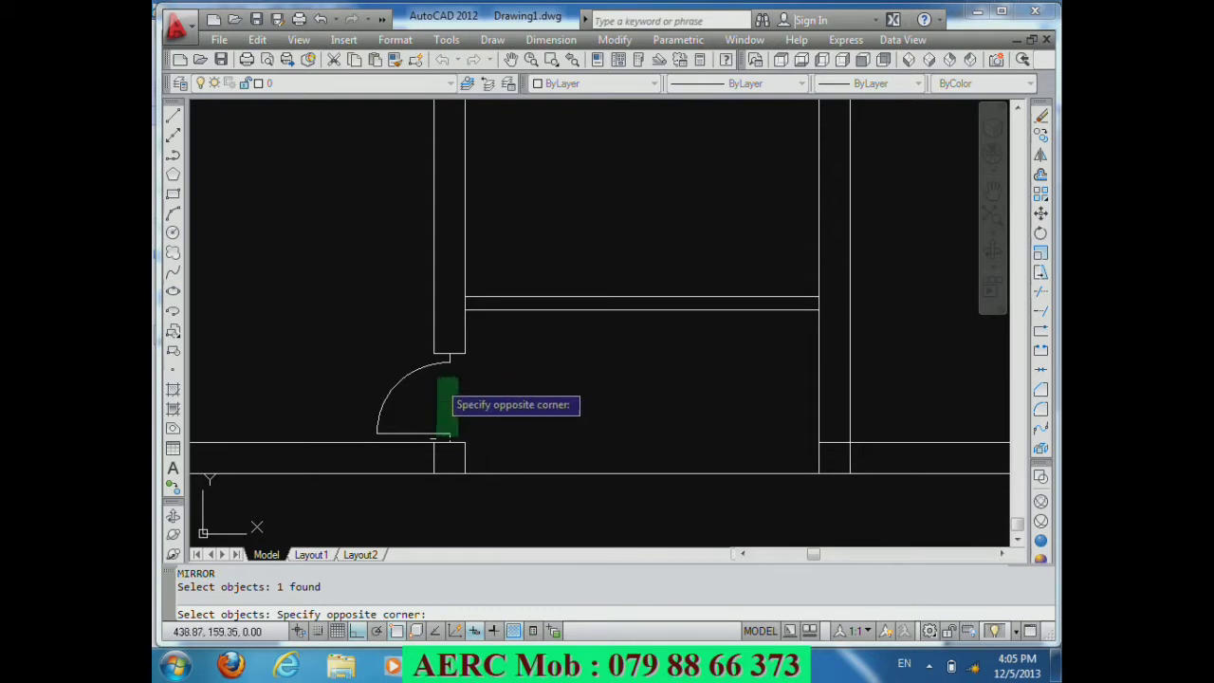
click(439, 349)
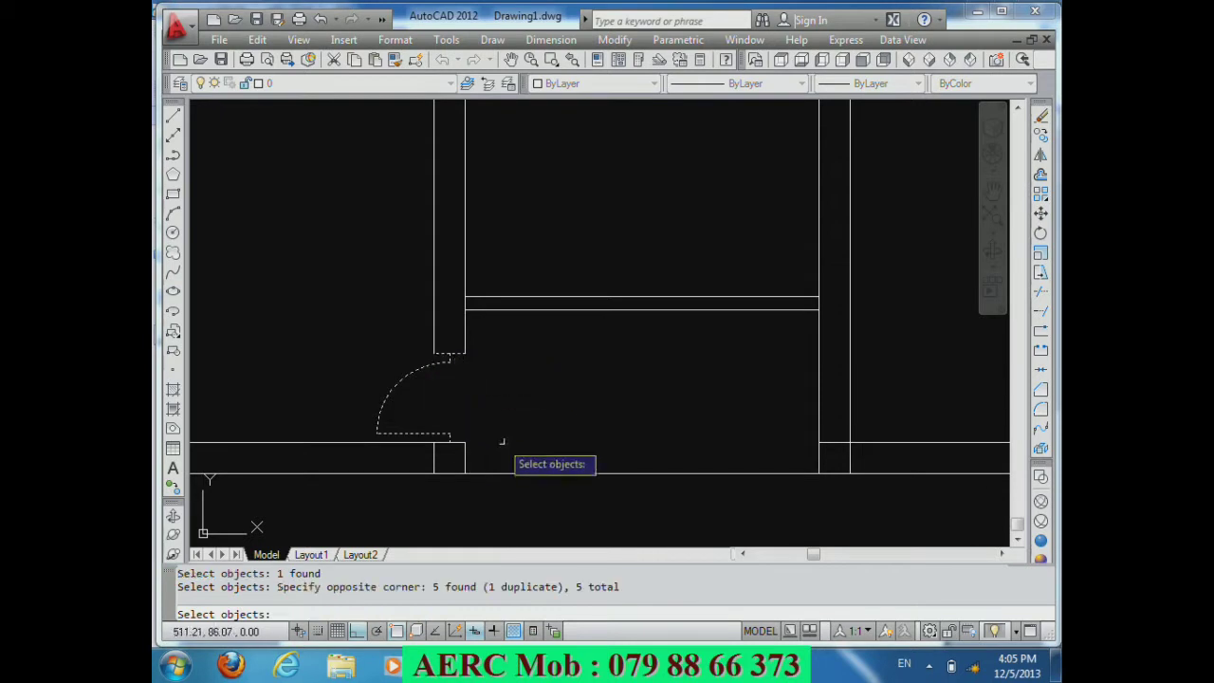
key(Return)
click(449, 443)
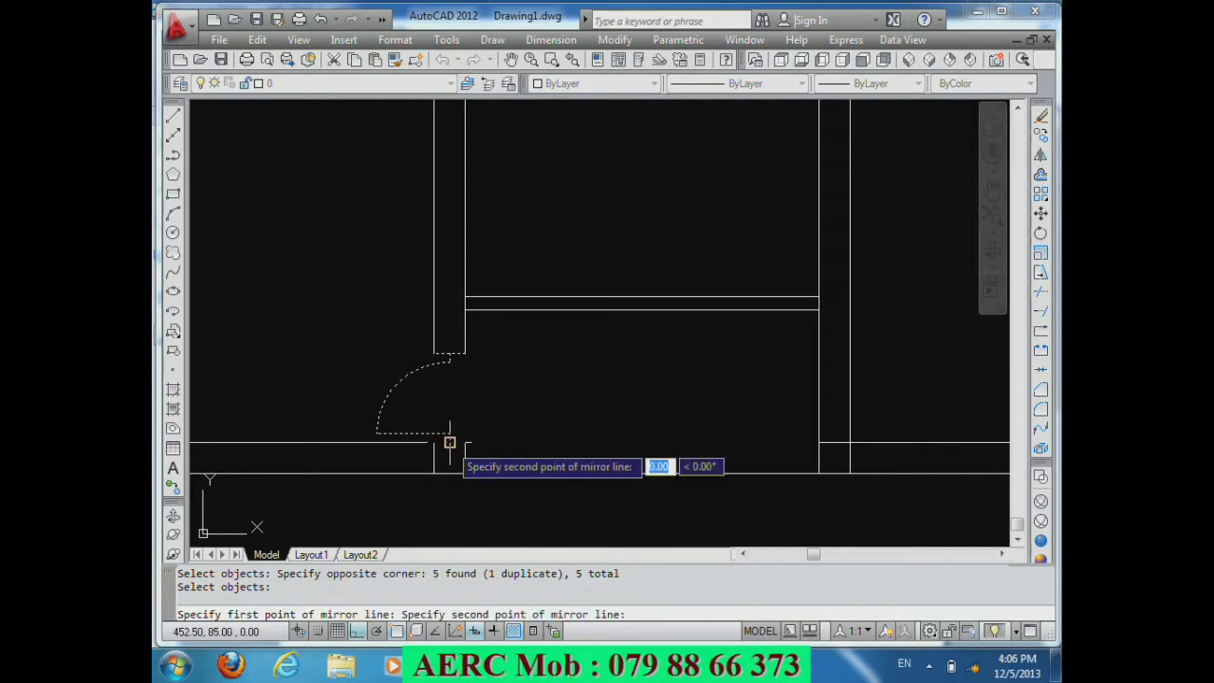
click(450, 356)
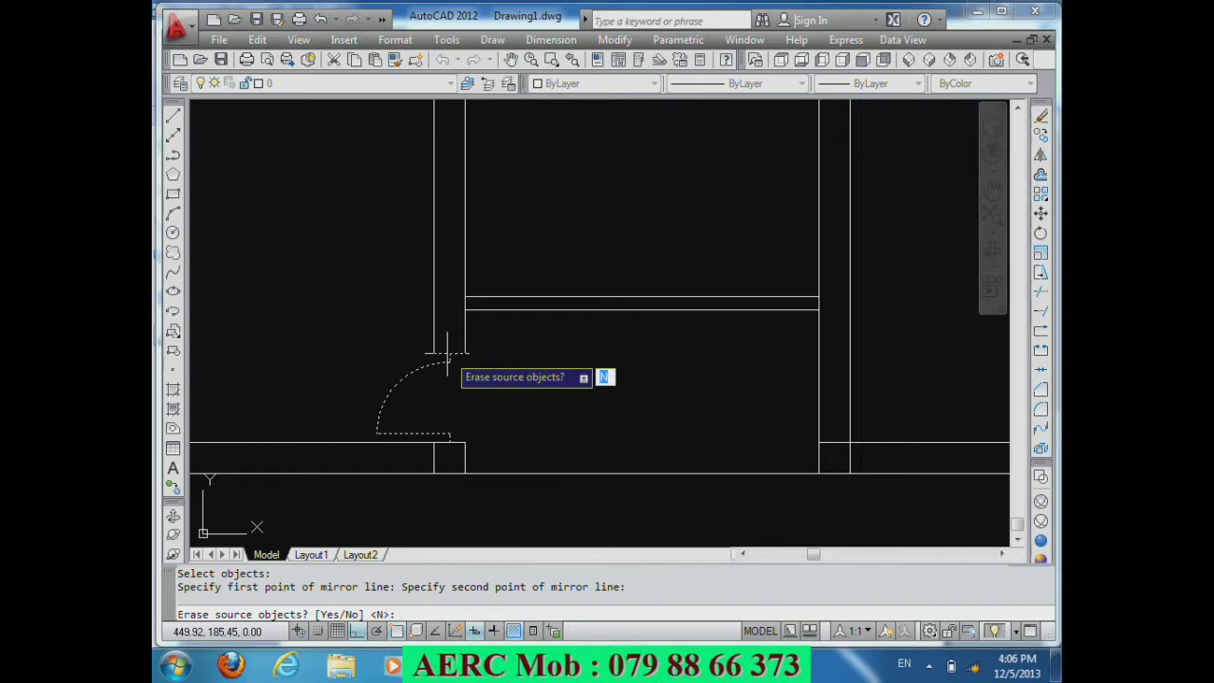
key(Return)
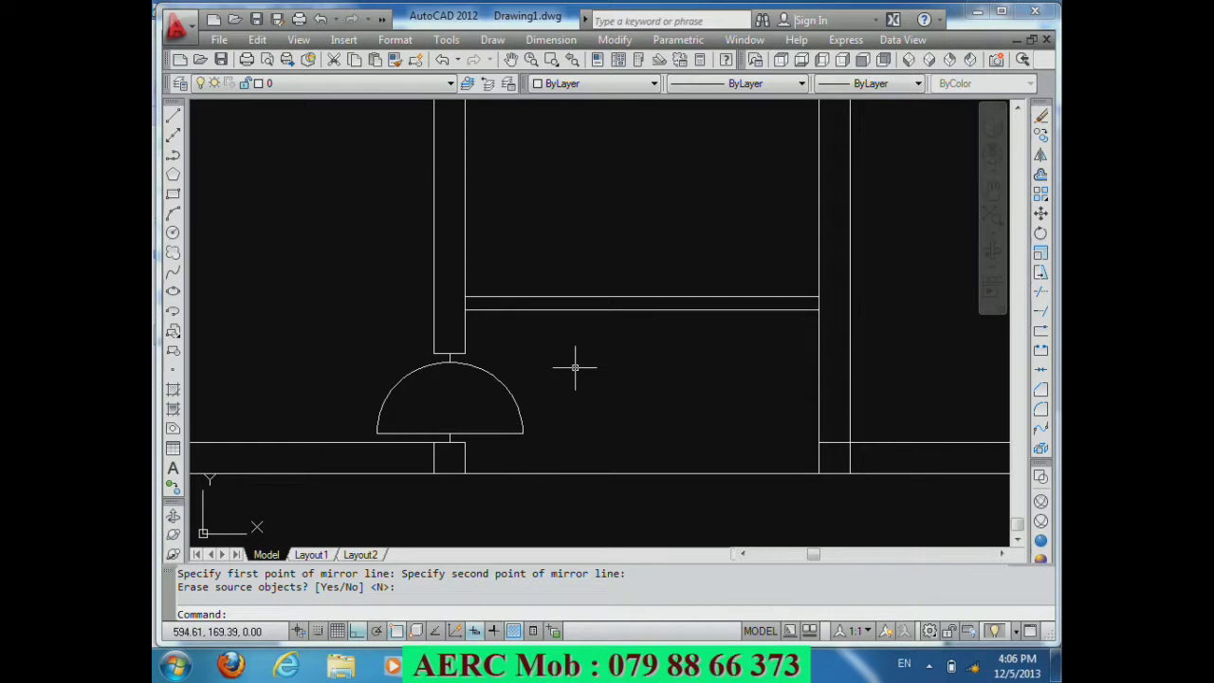
Step: Move the mirrored arc and door lines 411.80 units right to the right wall opening
text(M)
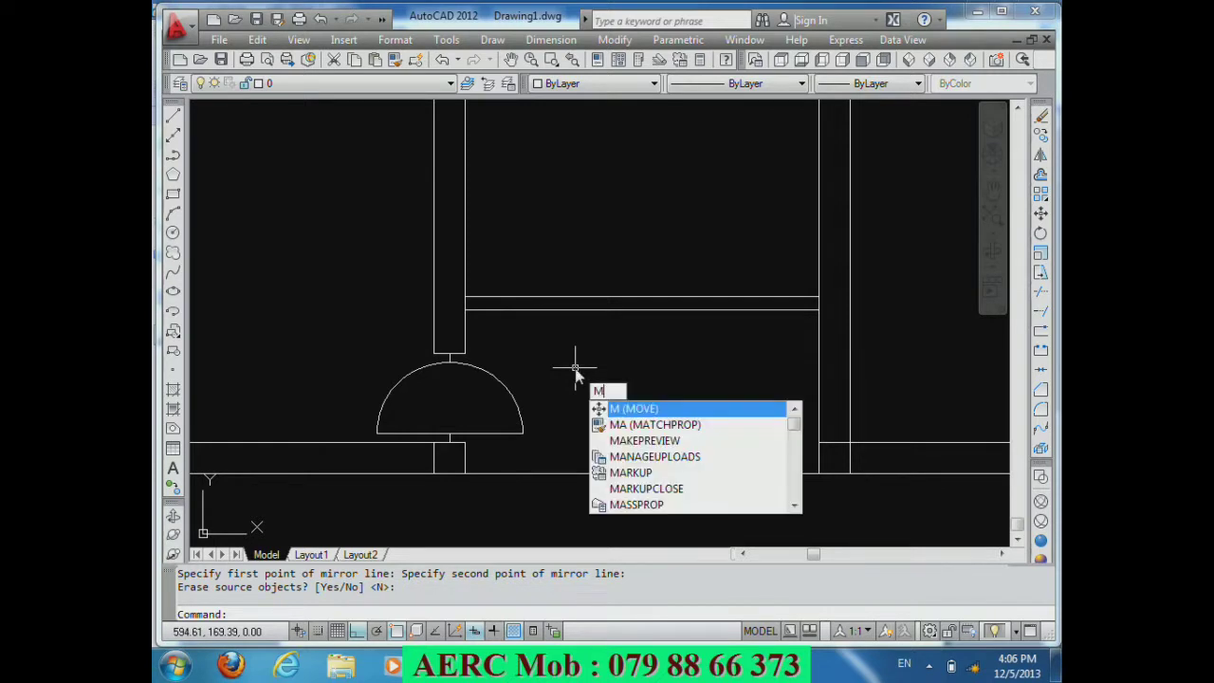
key(Return)
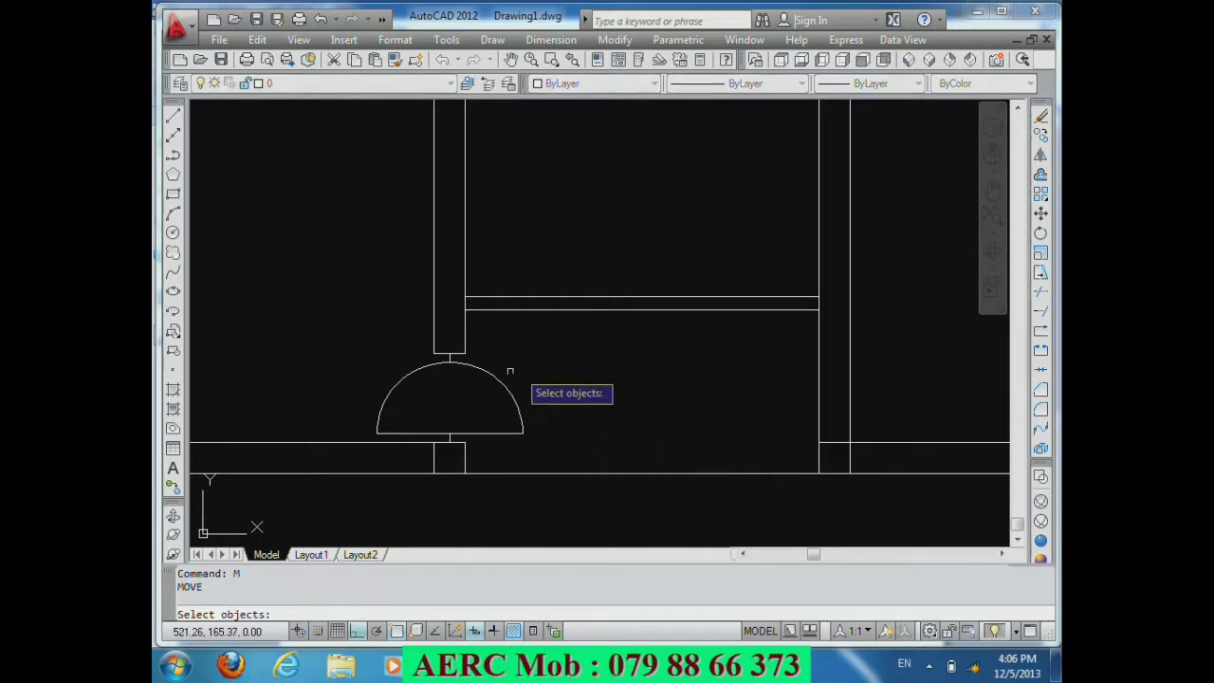
click(476, 366)
click(452, 358)
click(461, 434)
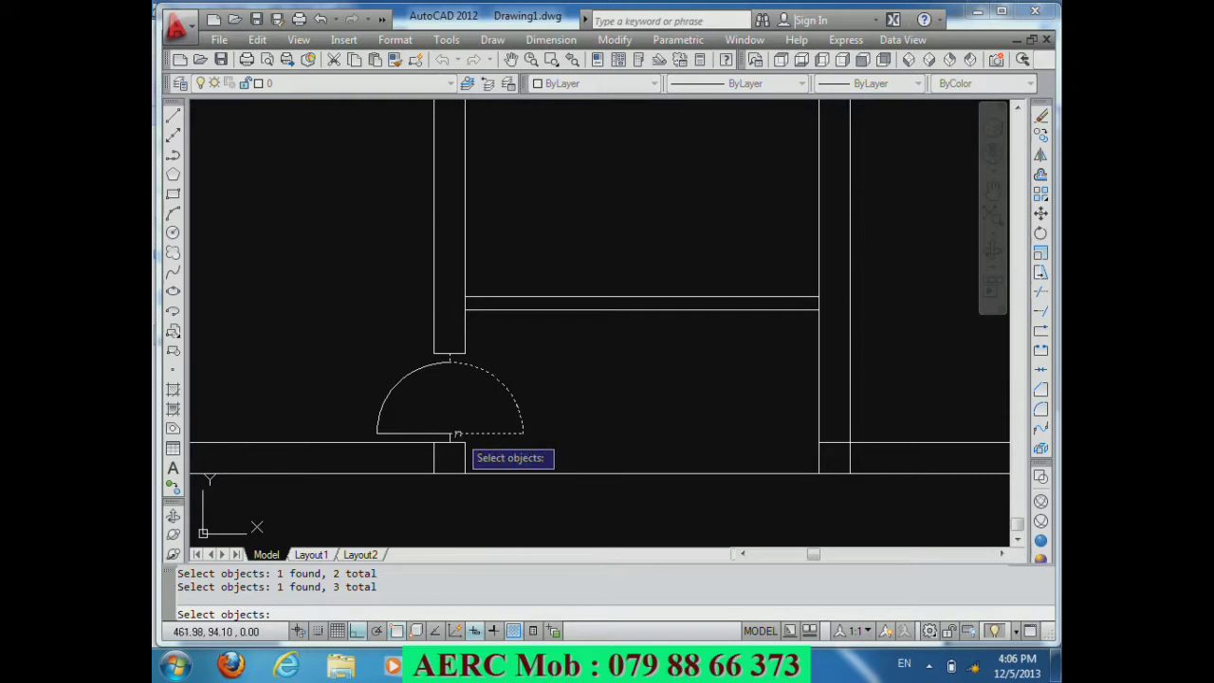
click(466, 472)
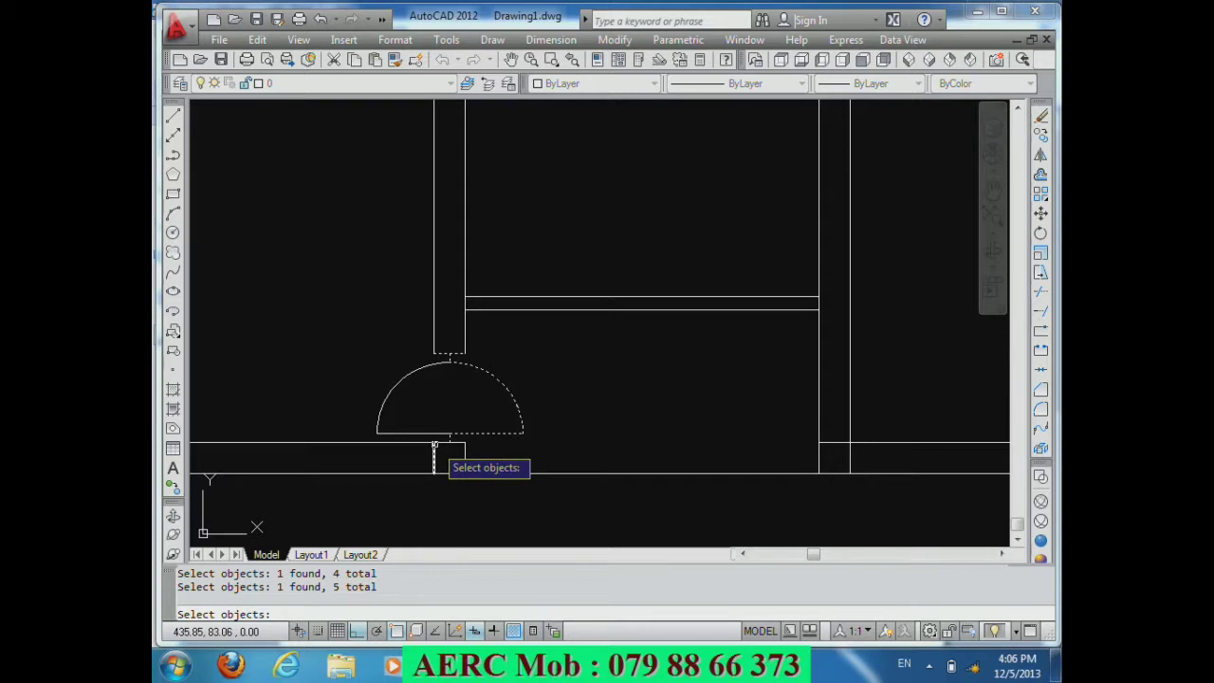
key(Return)
click(435, 442)
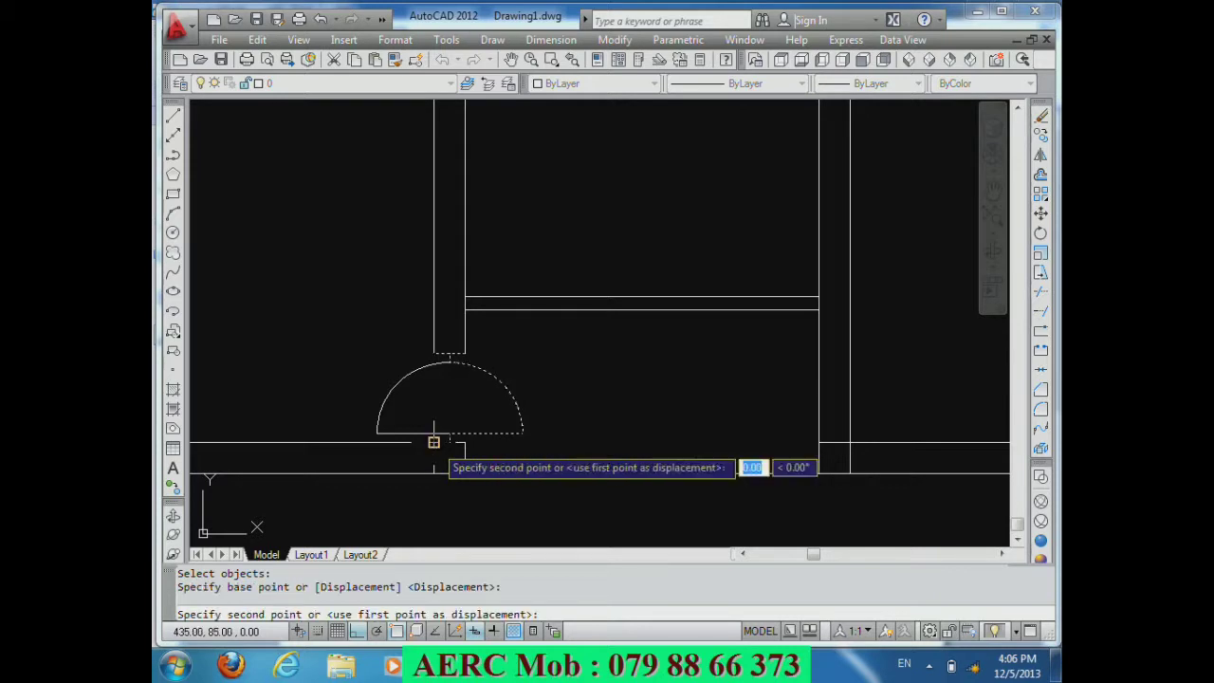
click(817, 442)
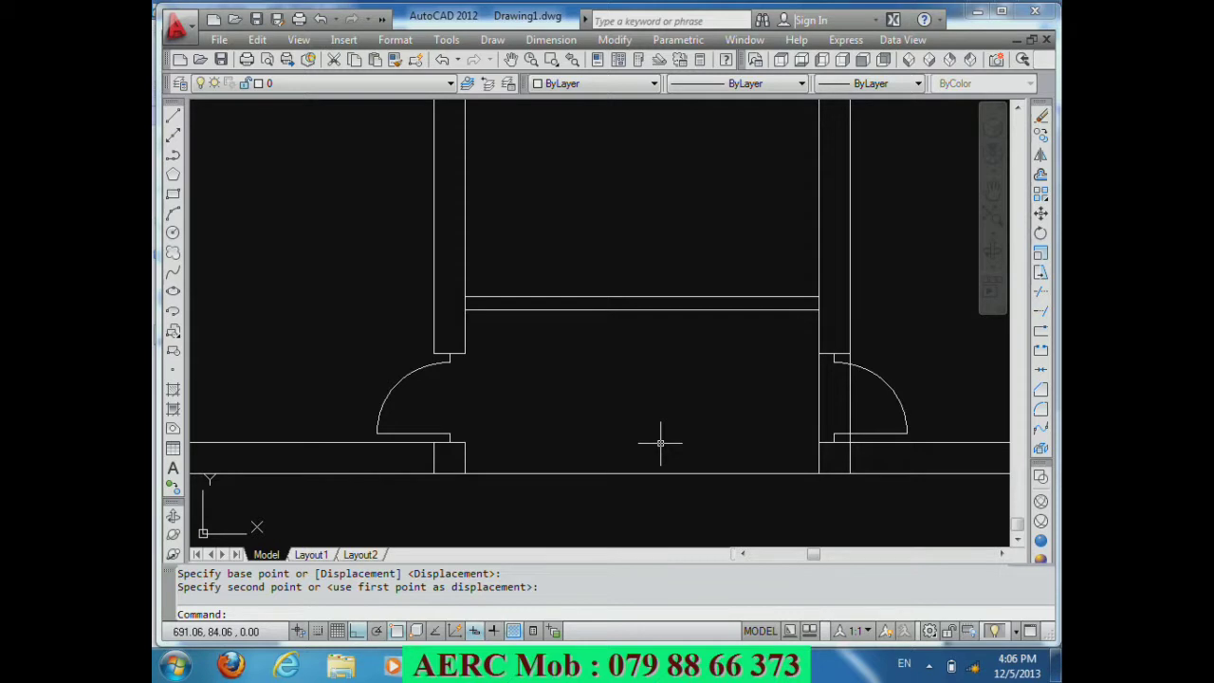
Step: Trim the wall line and small notch segments inside the right door opening
text(tr)
key(Return)
key(Return)
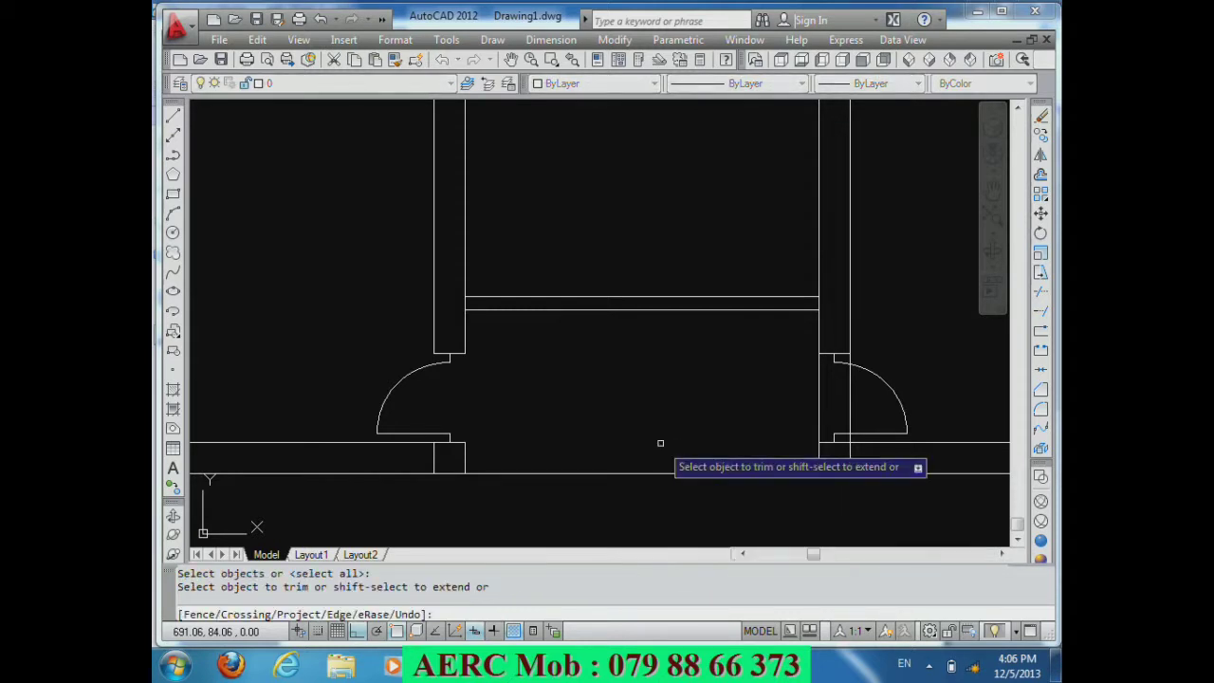
click(660, 443)
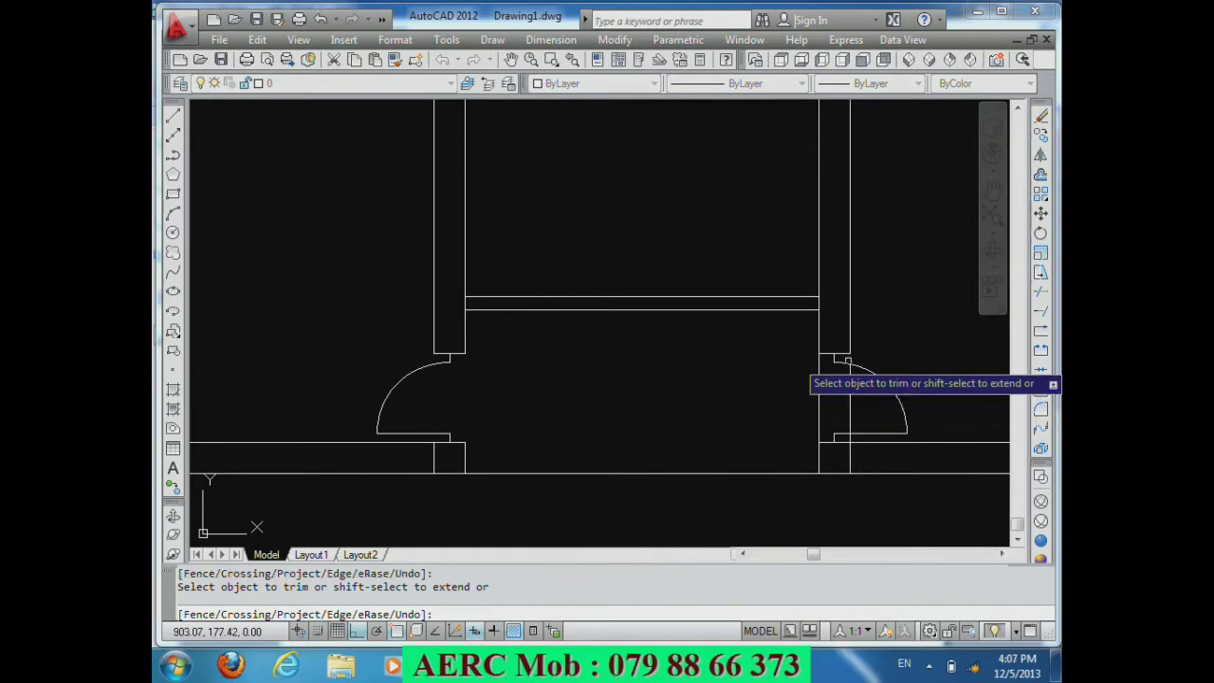
click(847, 379)
click(852, 390)
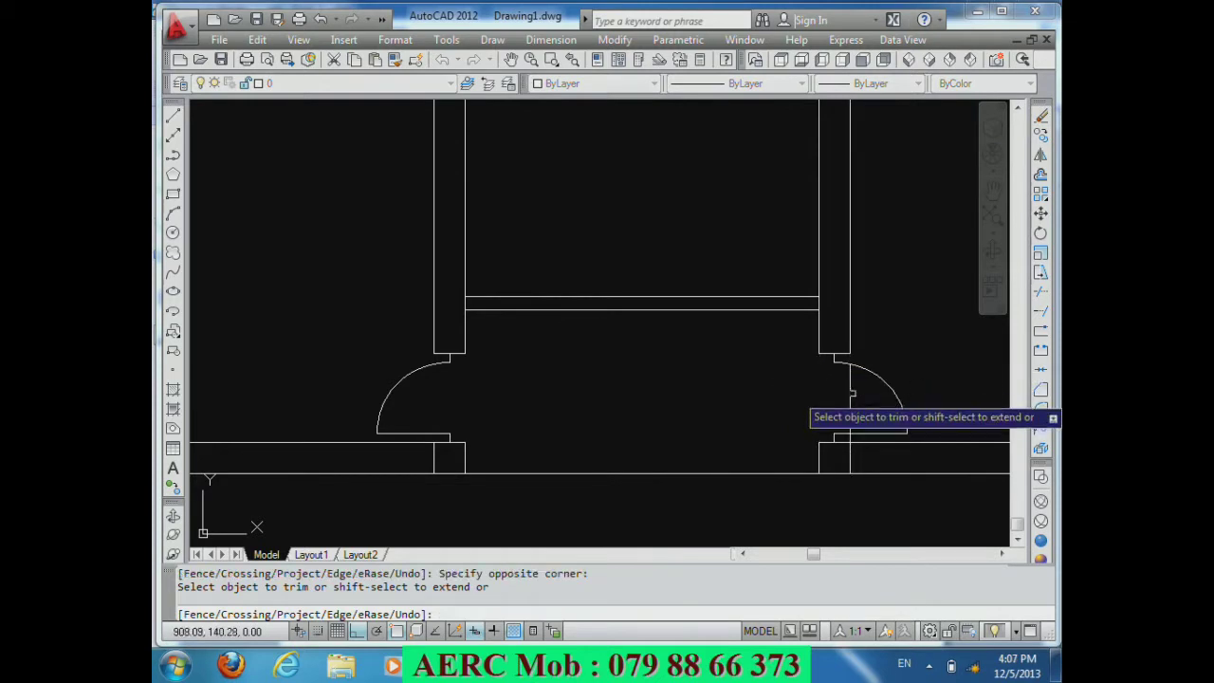
click(851, 392)
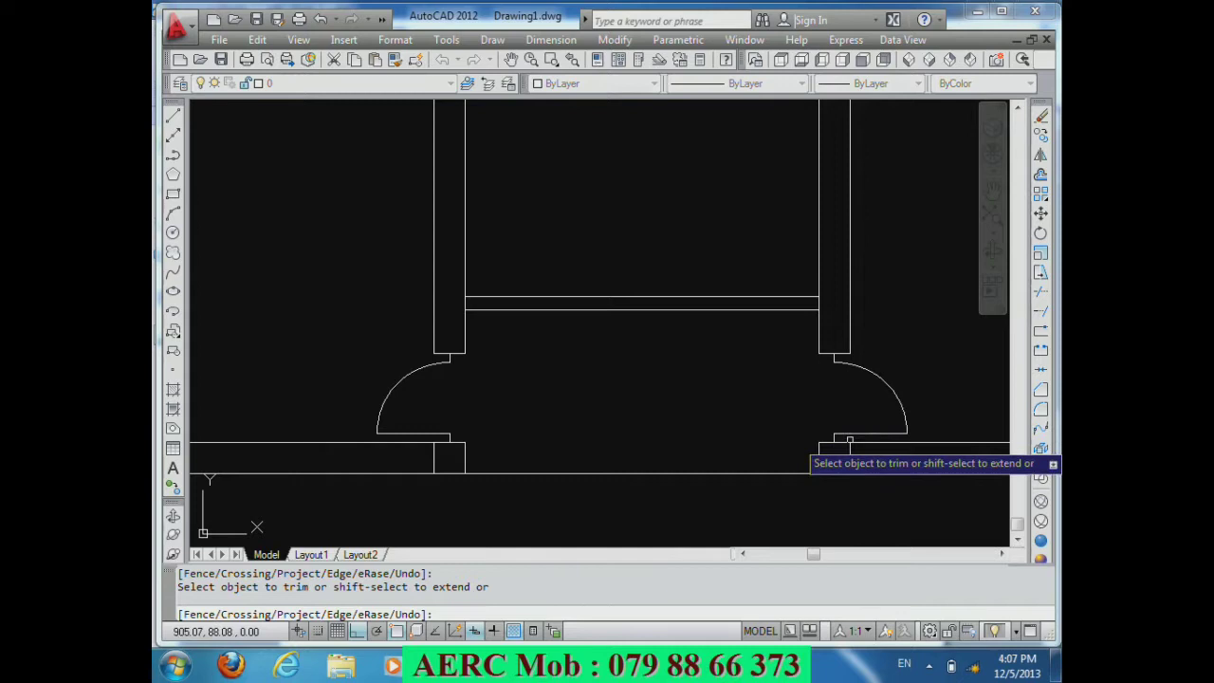
key(Return)
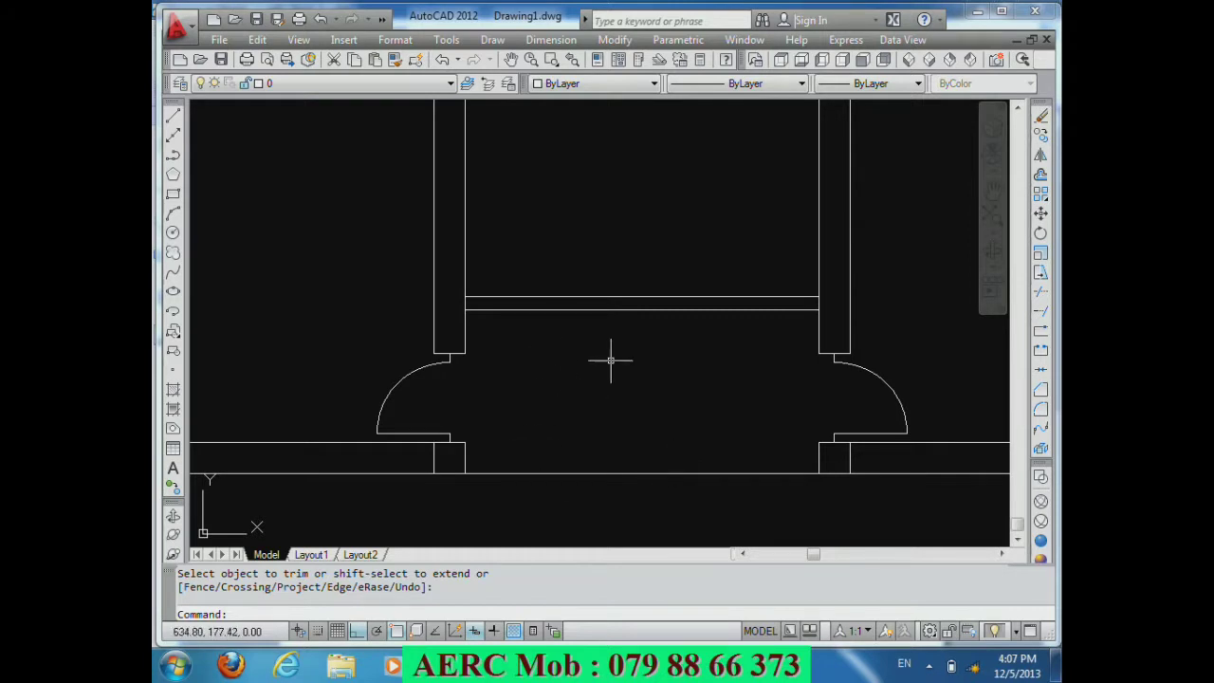
Step: Draw a 100-unit vertical line up from the wall line's midpoint
text(l)
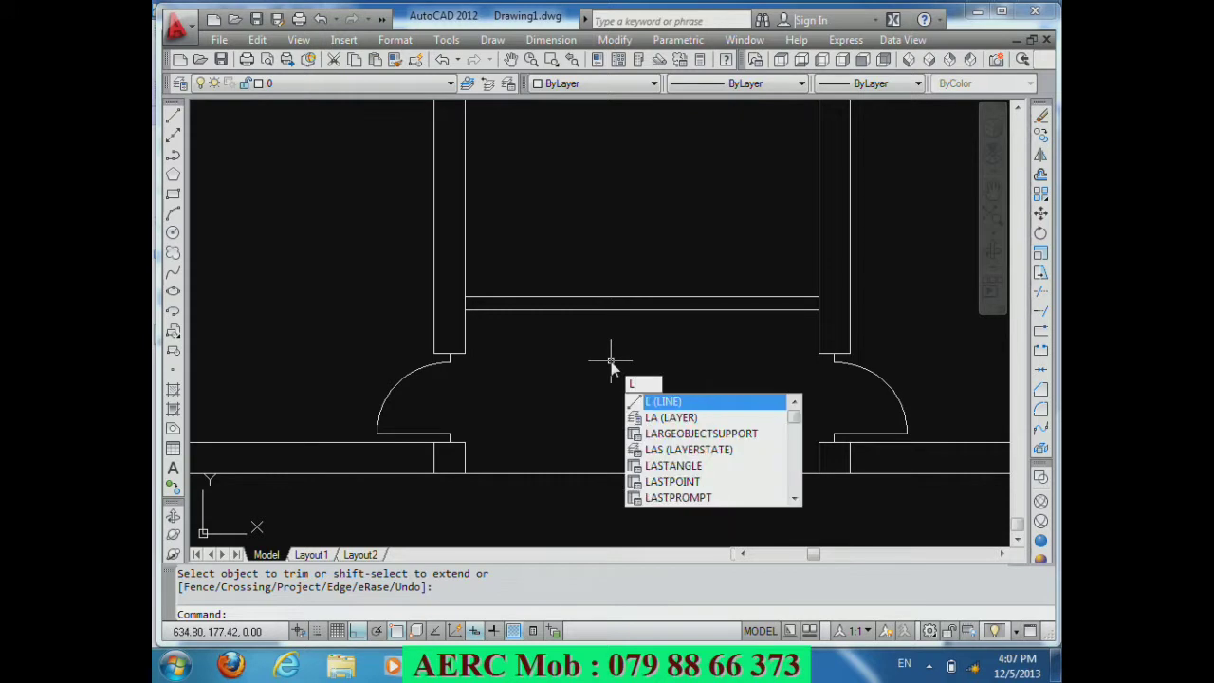
key(Return)
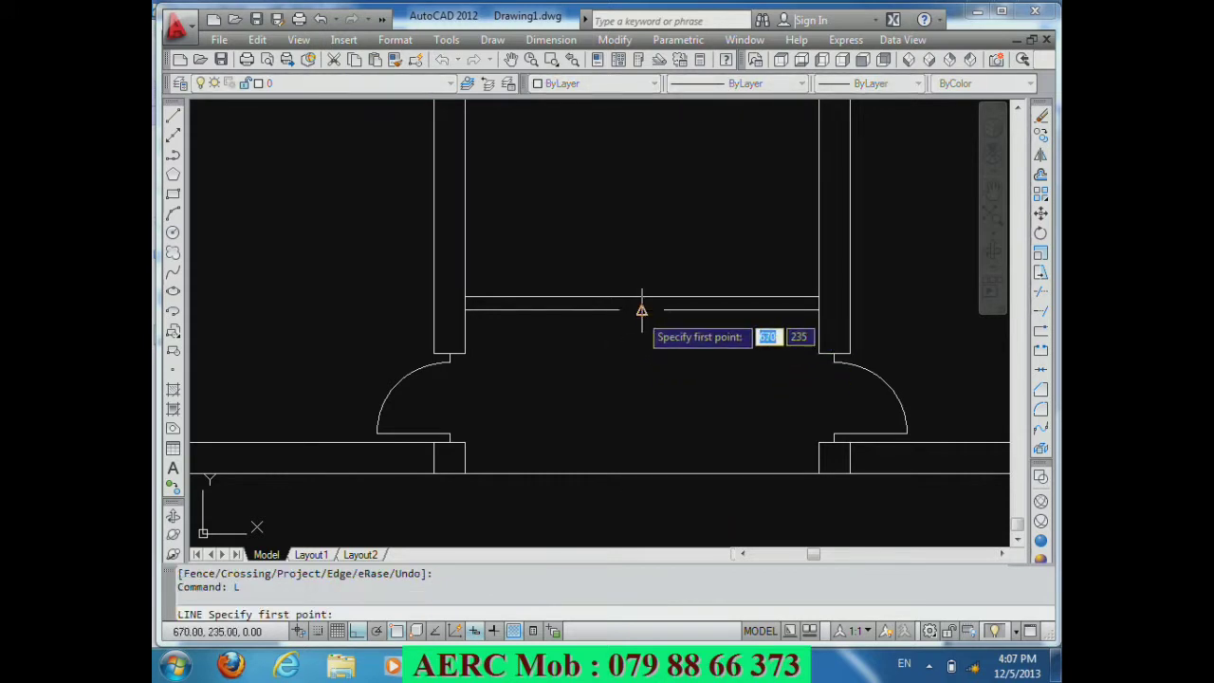
click(641, 309)
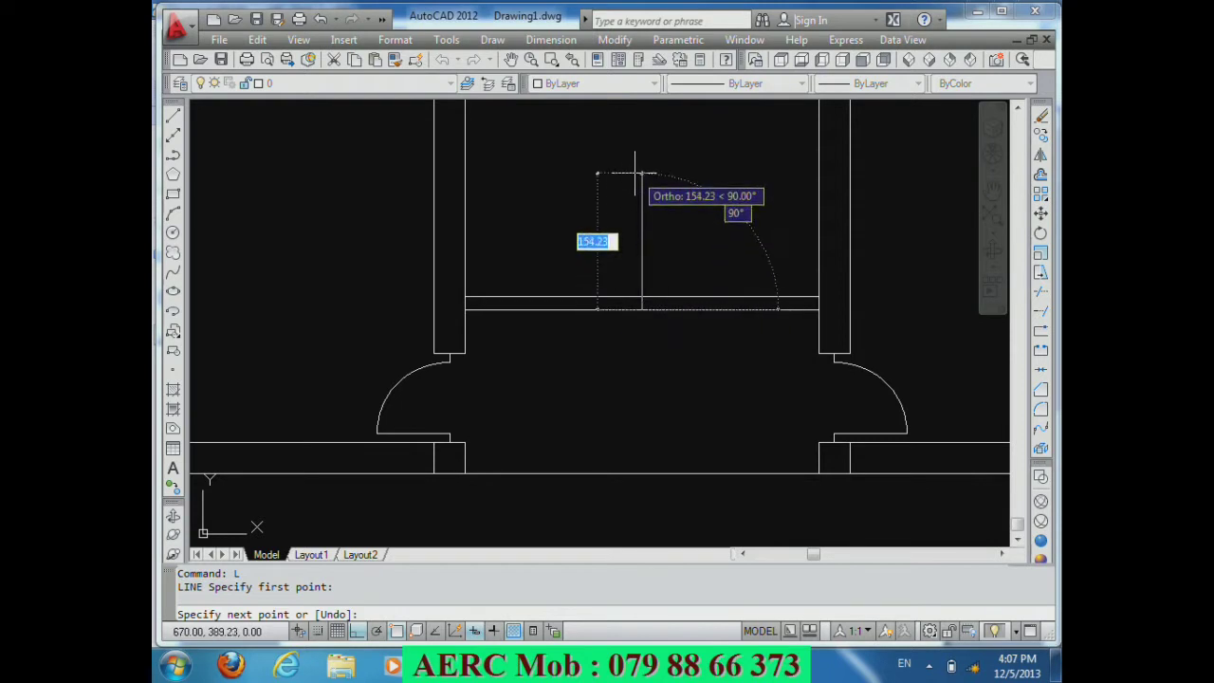
text(100)
key(Return)
key(Return)
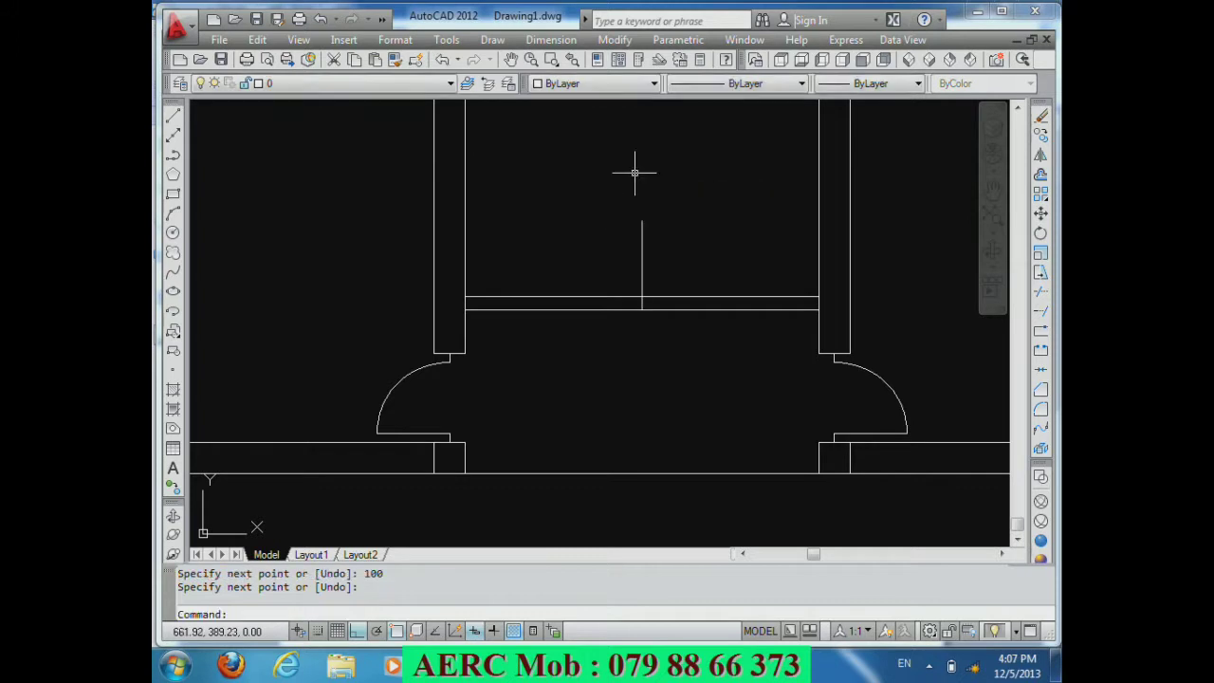
Step: Offset the vertical line 100 units to each side
text(o)
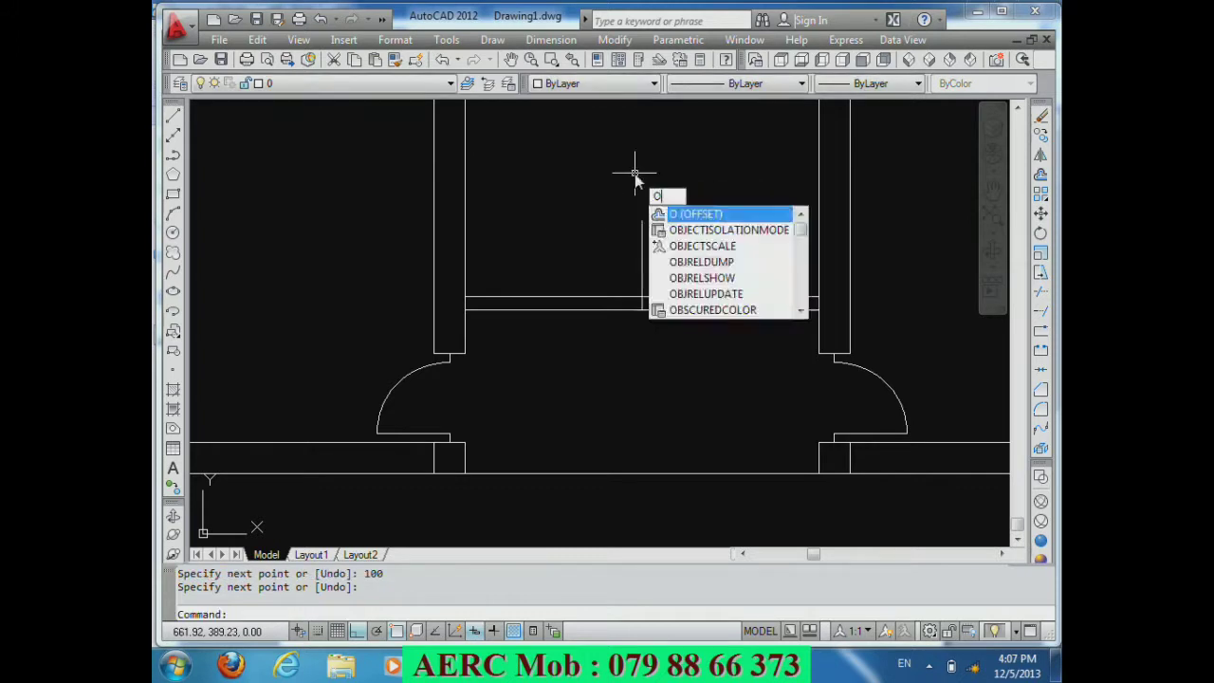
key(Return)
text(100)
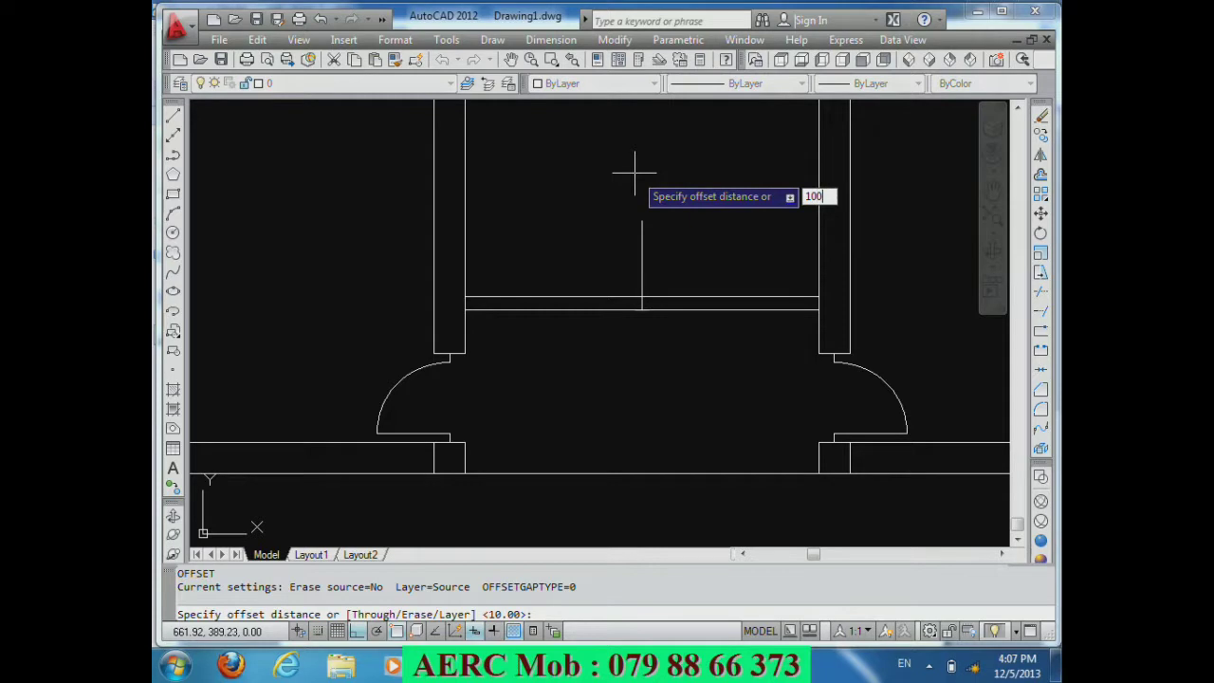
key(Return)
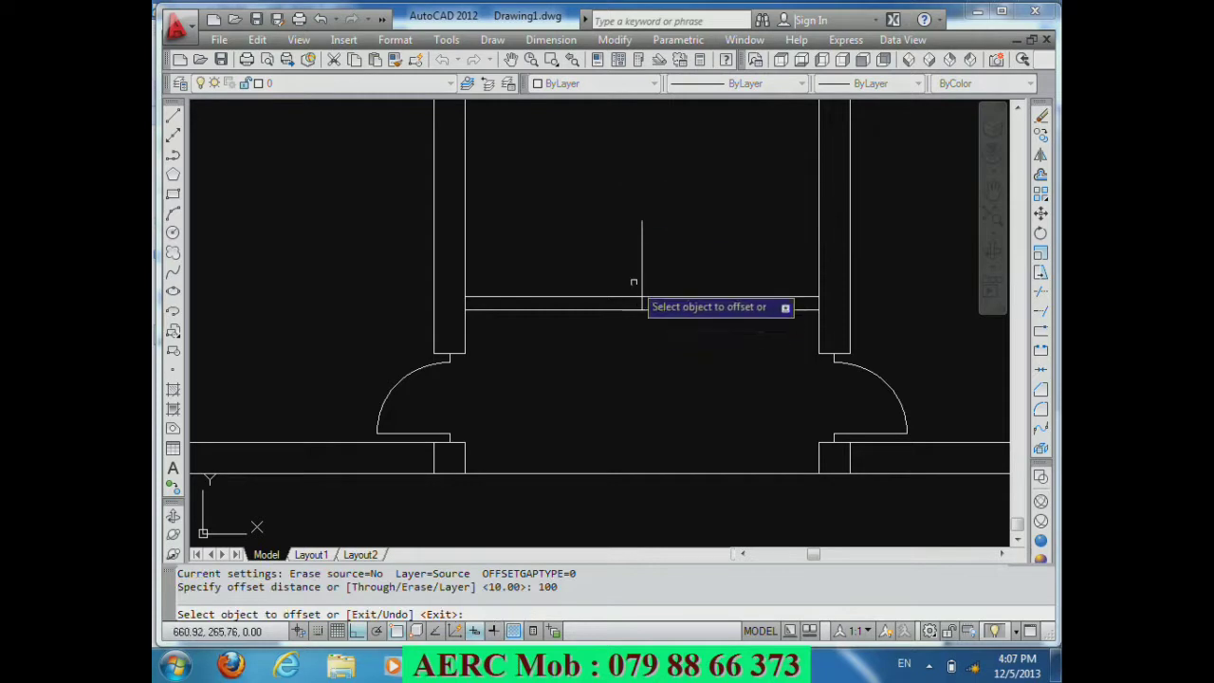
click(642, 263)
click(718, 268)
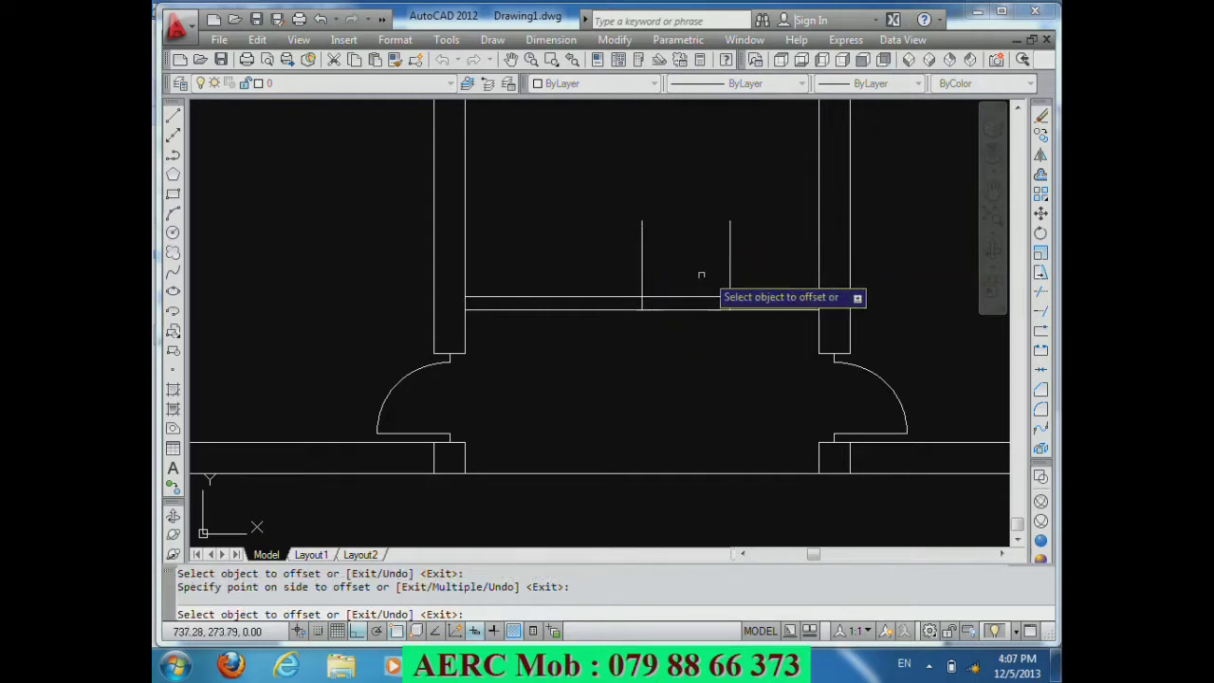
click(642, 271)
click(579, 273)
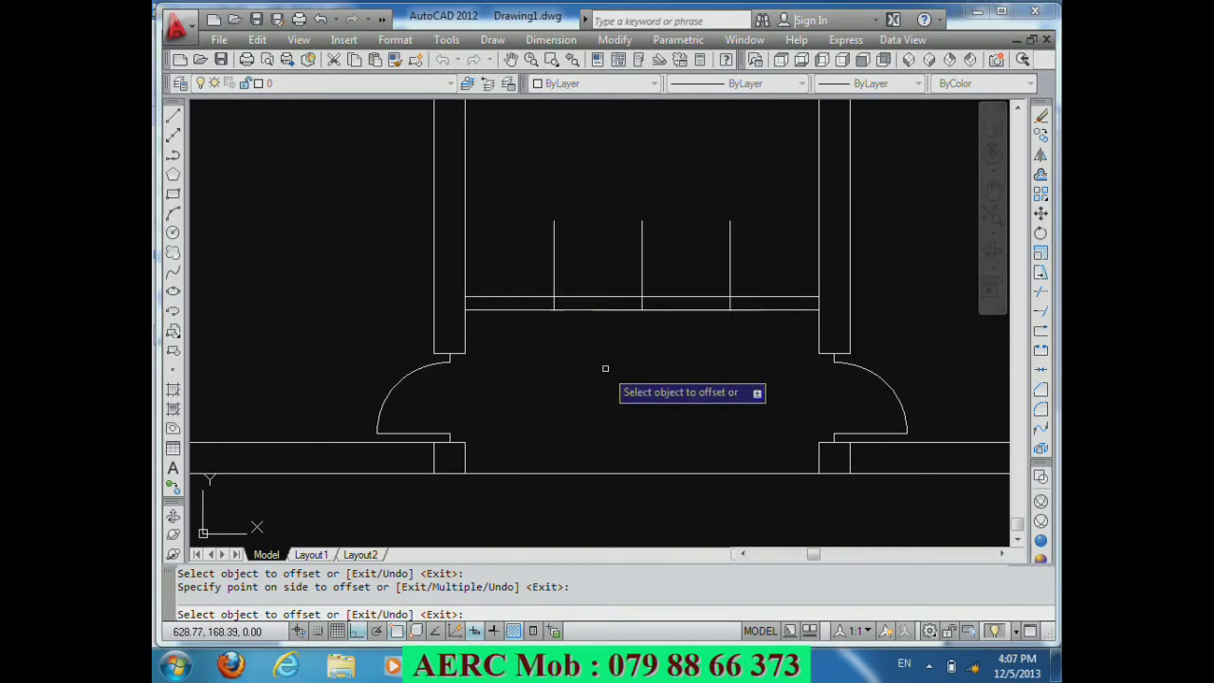
key(Return)
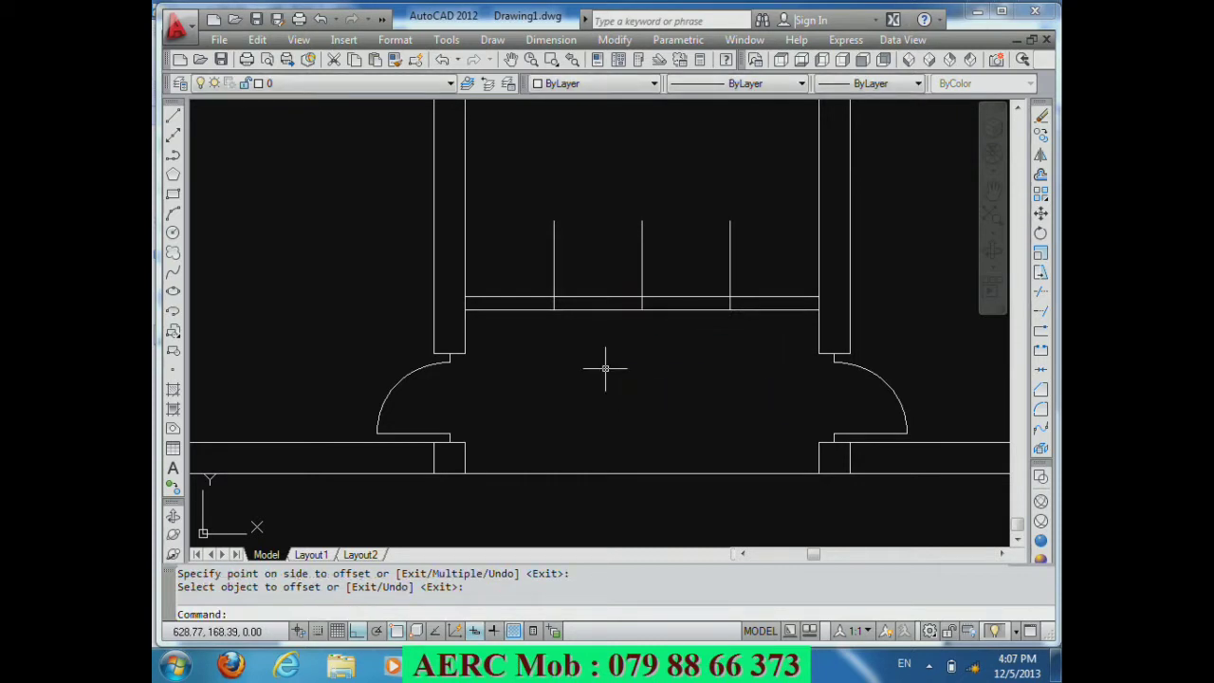
Step: Offset the upper central wall line 7.5 units downward
text(o)
key(Return)
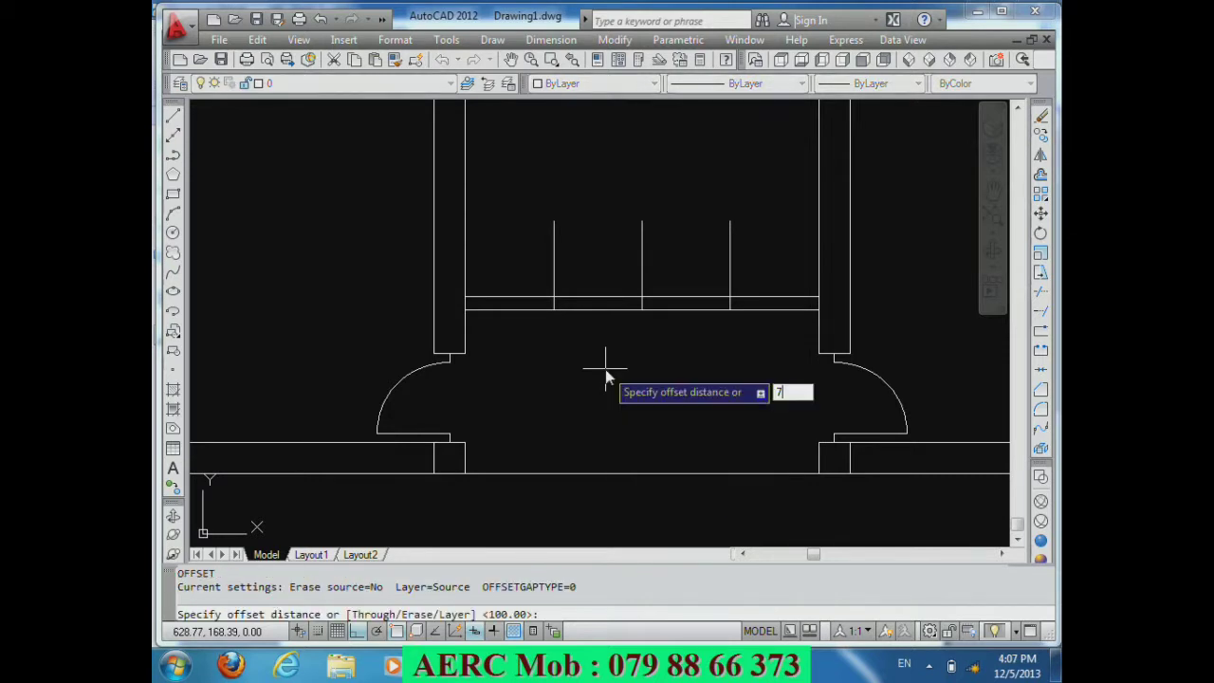
text(7.5)
key(Return)
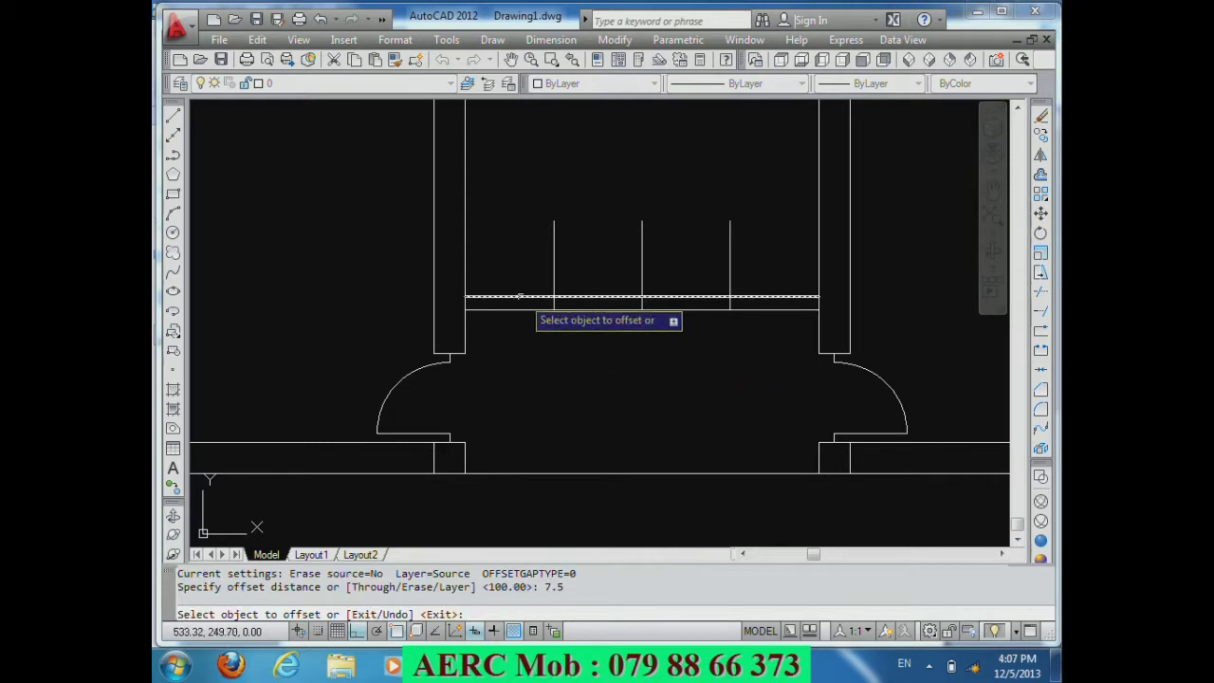
click(515, 296)
click(535, 357)
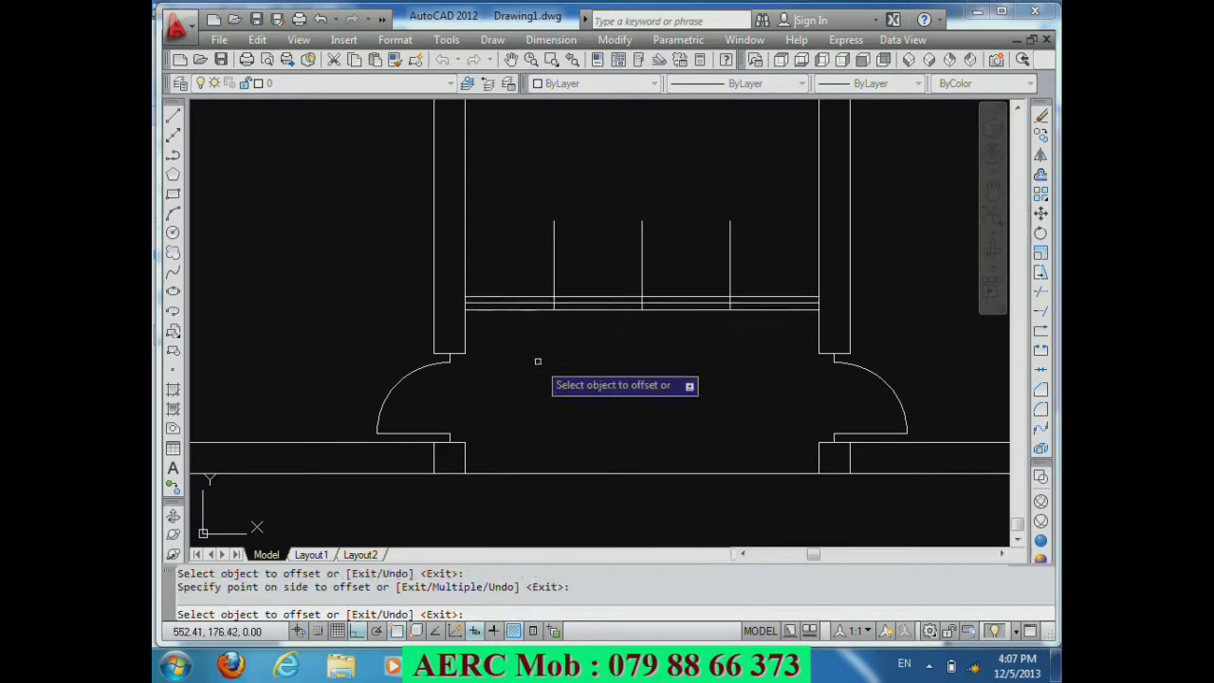
key(Return)
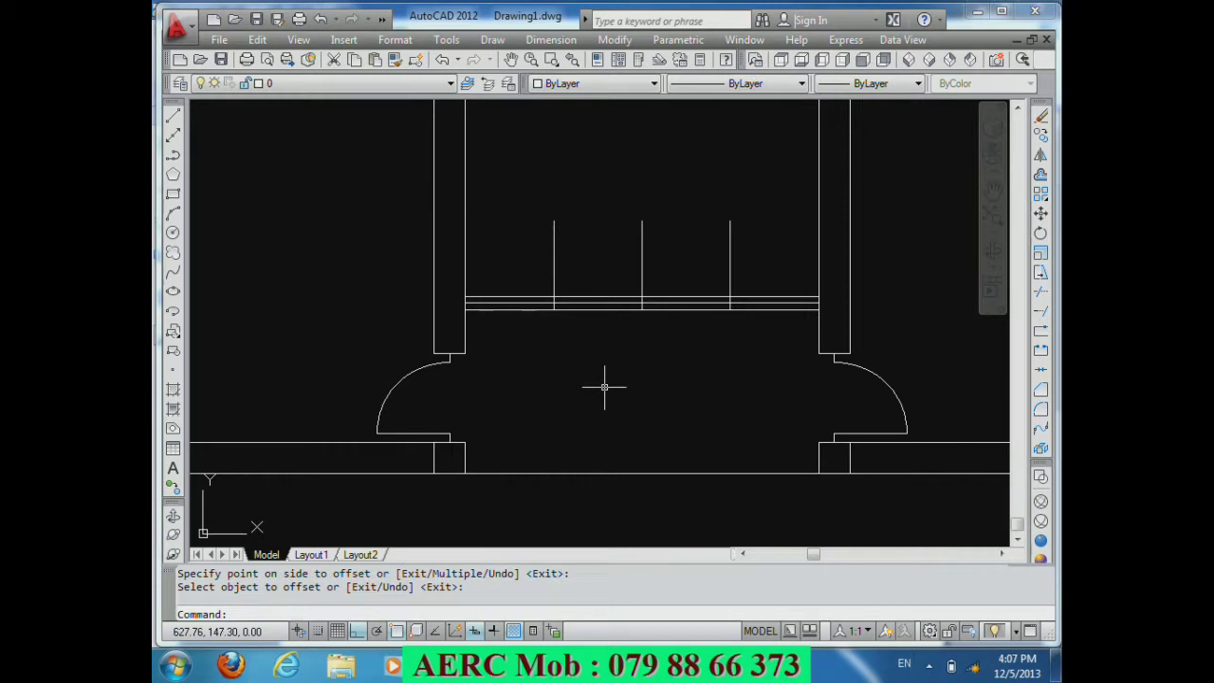
Step: Trim the central wall lines between the left, middle and right vertical lines
text(TR)
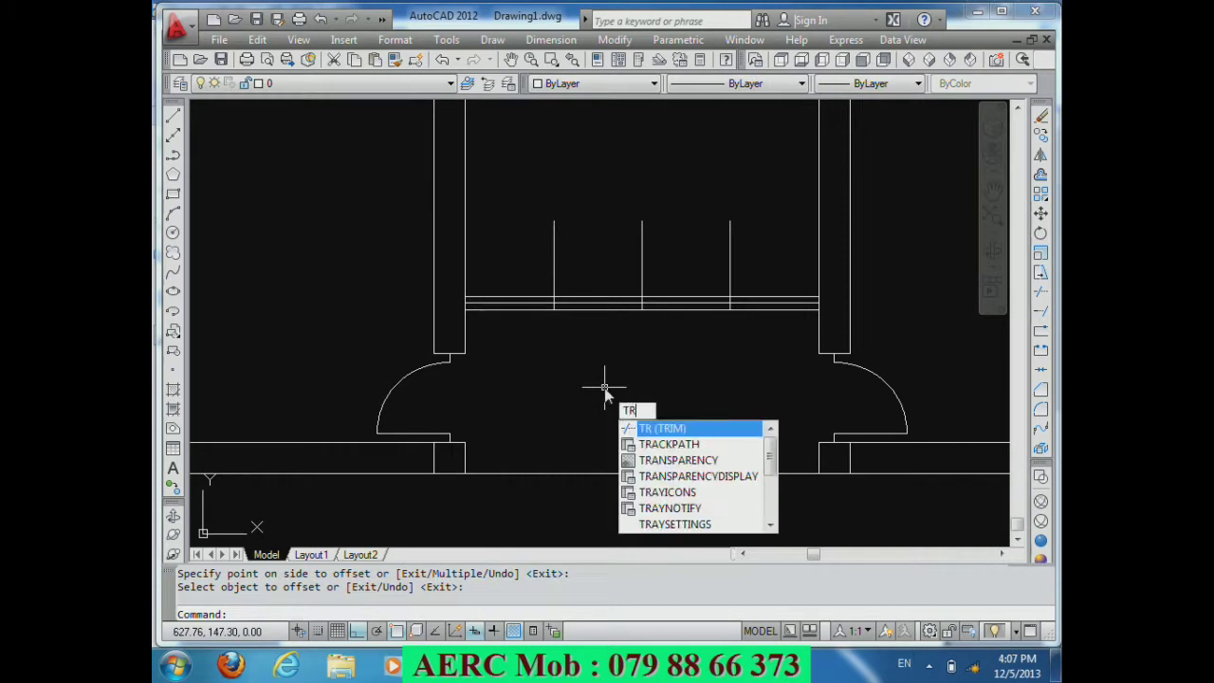
key(Return)
key(Return)
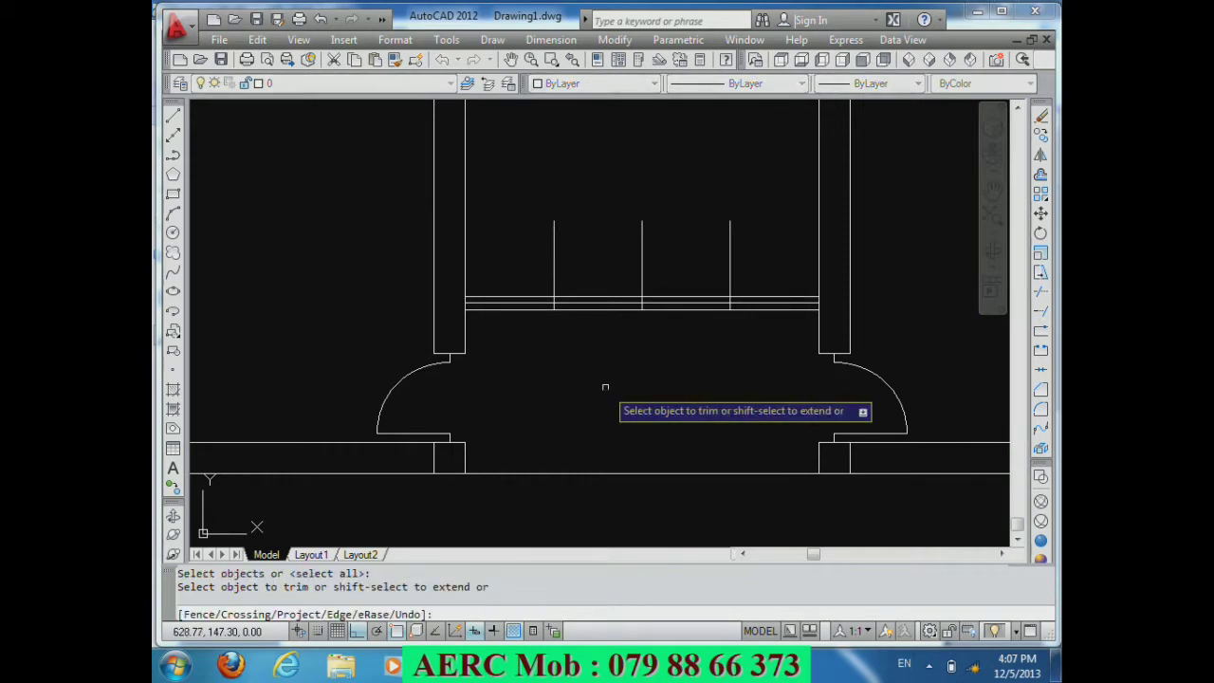
click(613, 356)
click(563, 265)
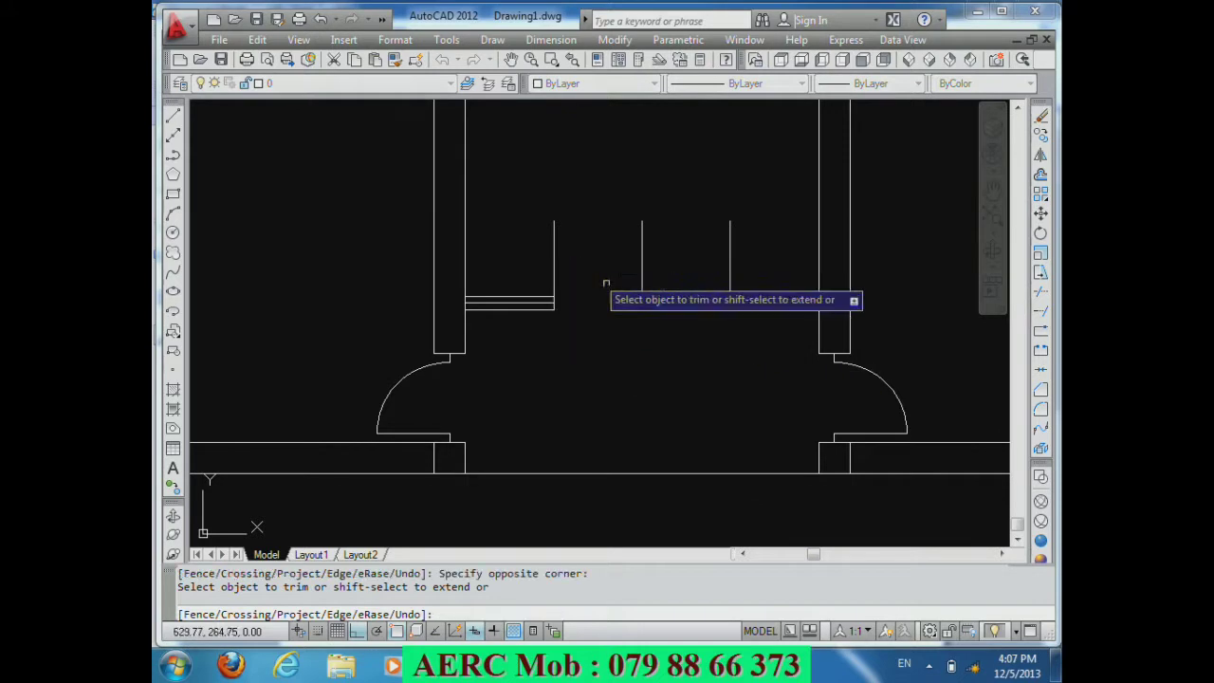
click(668, 286)
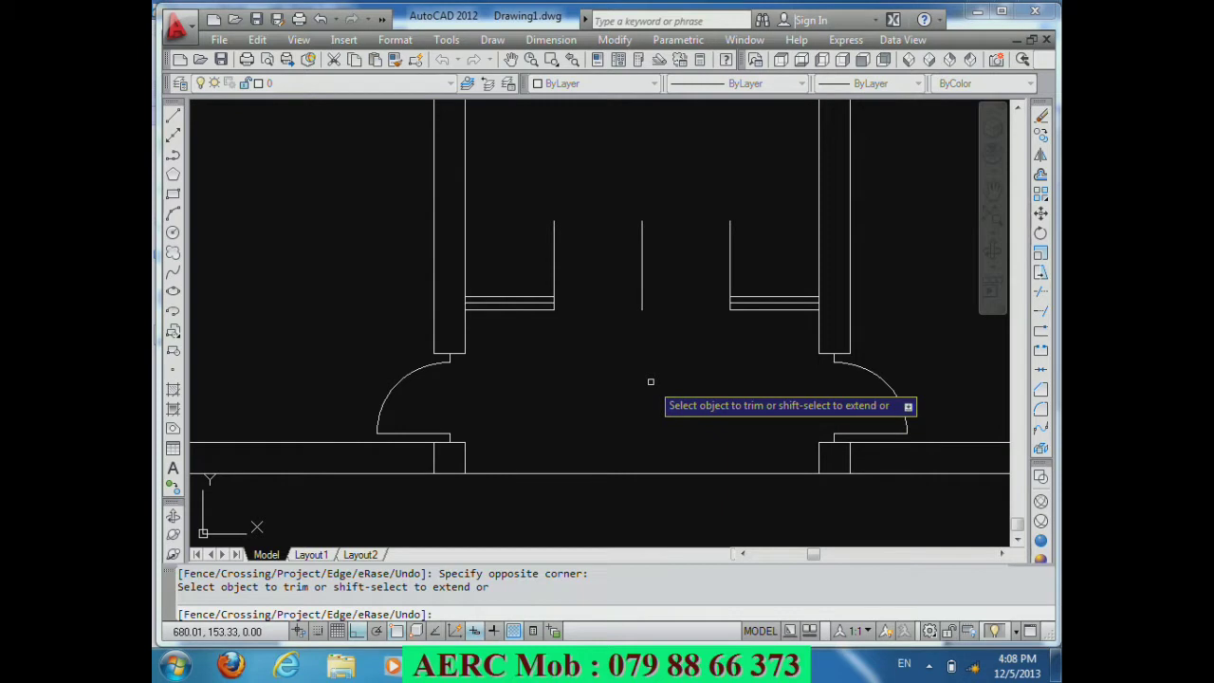
key(Return)
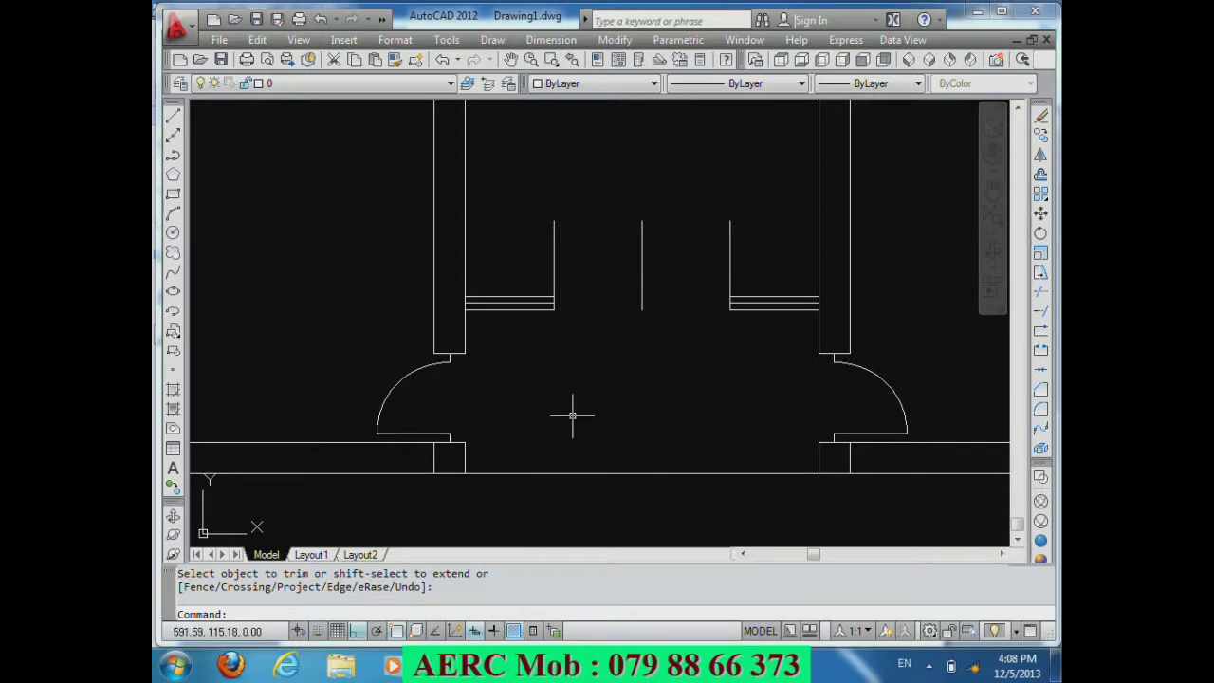
Step: Draw two radius-100 circles centred on the left and right wall corners
text(c)
key(Return)
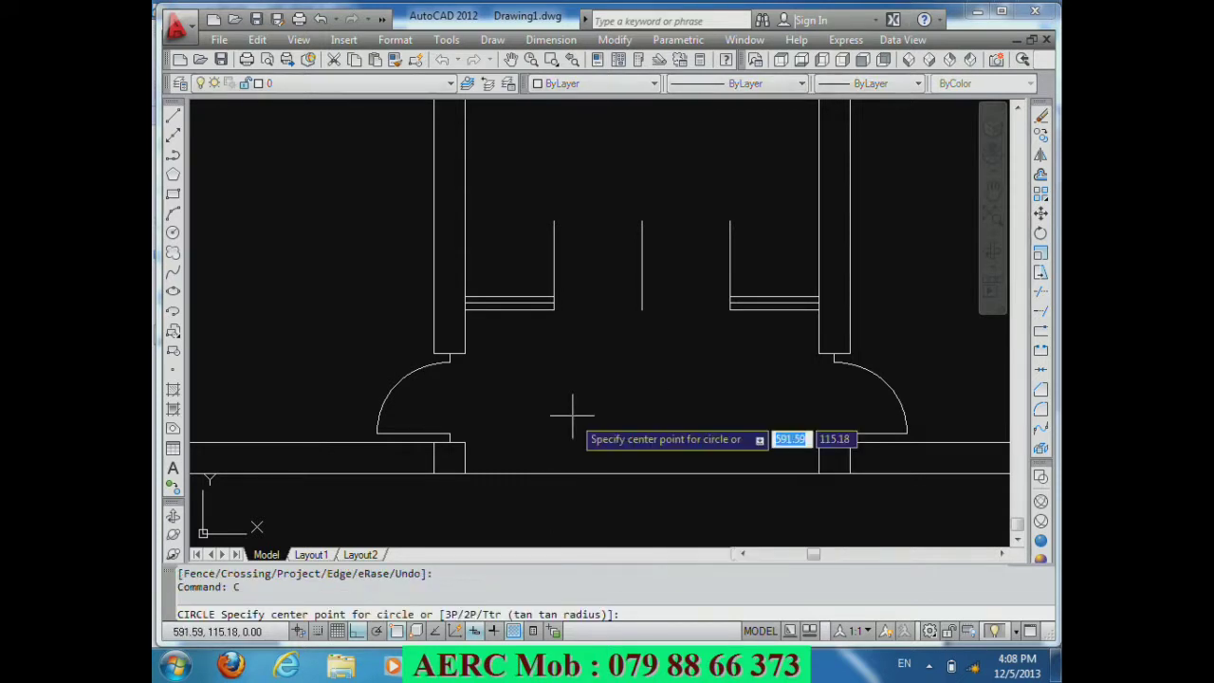
click(554, 307)
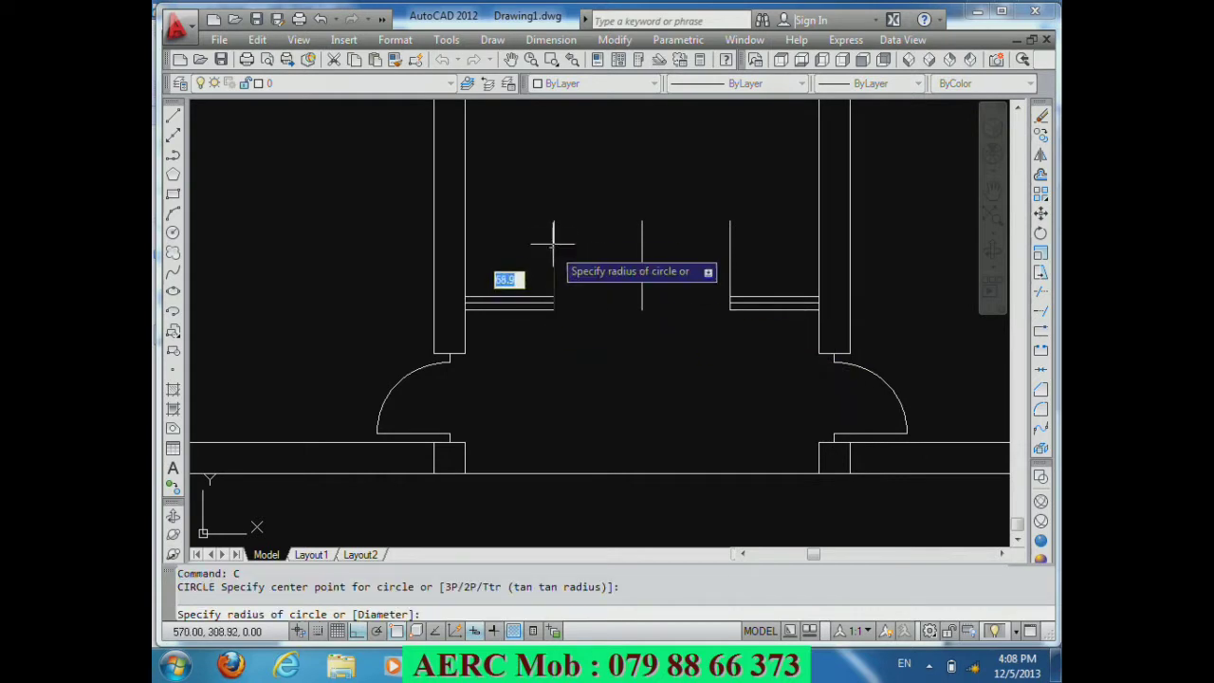
click(554, 221)
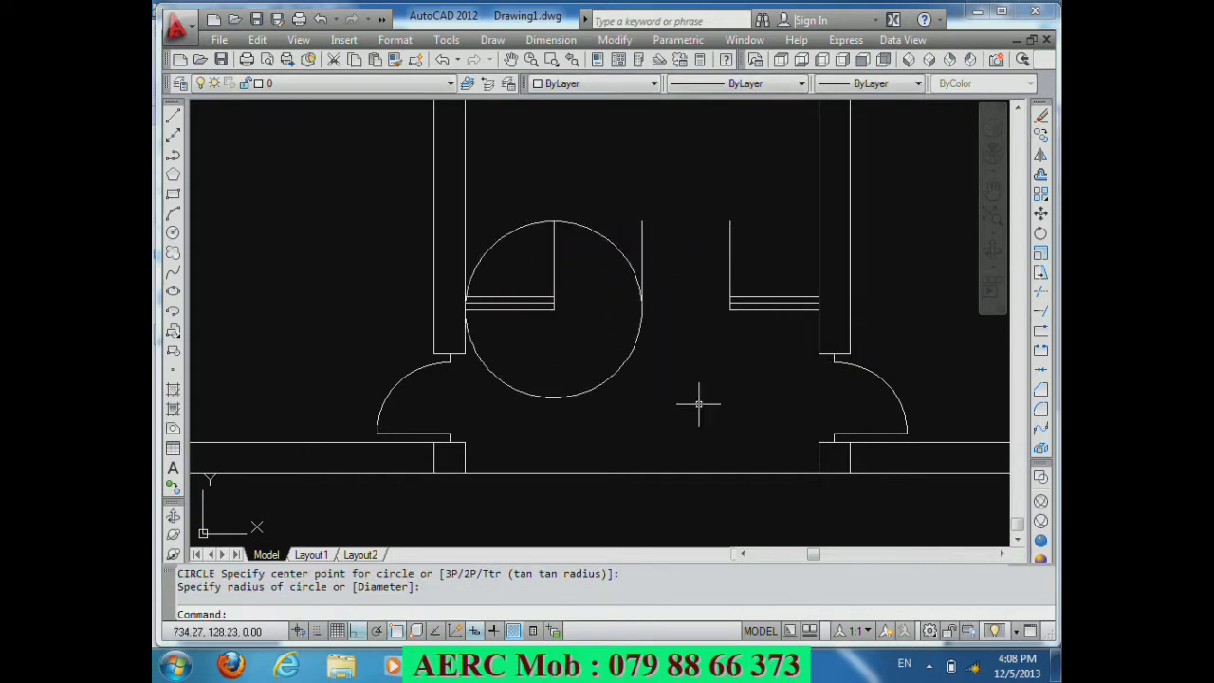
key(Return)
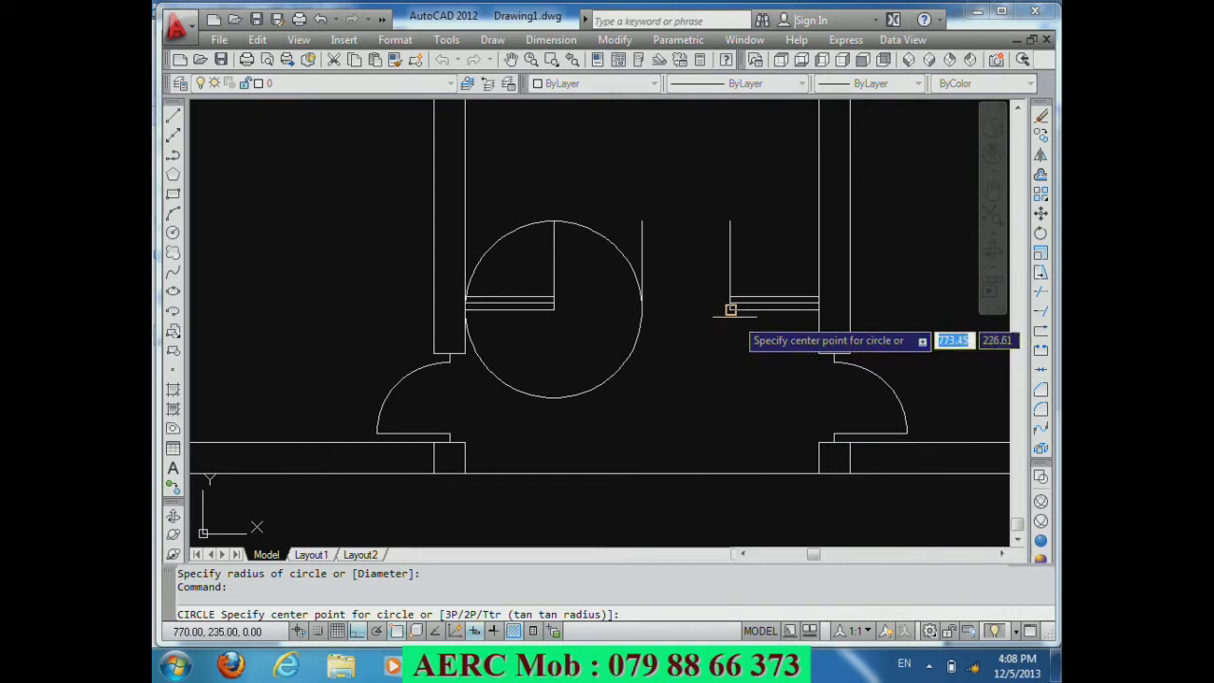
click(729, 308)
click(729, 223)
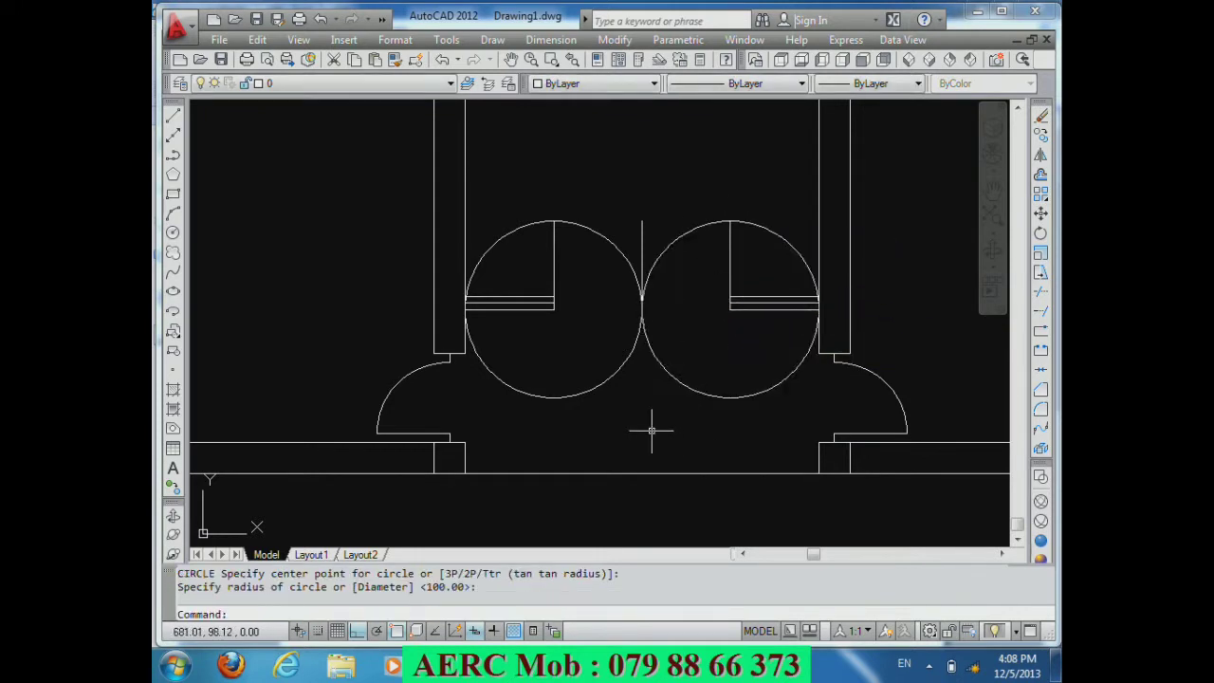
key(Return)
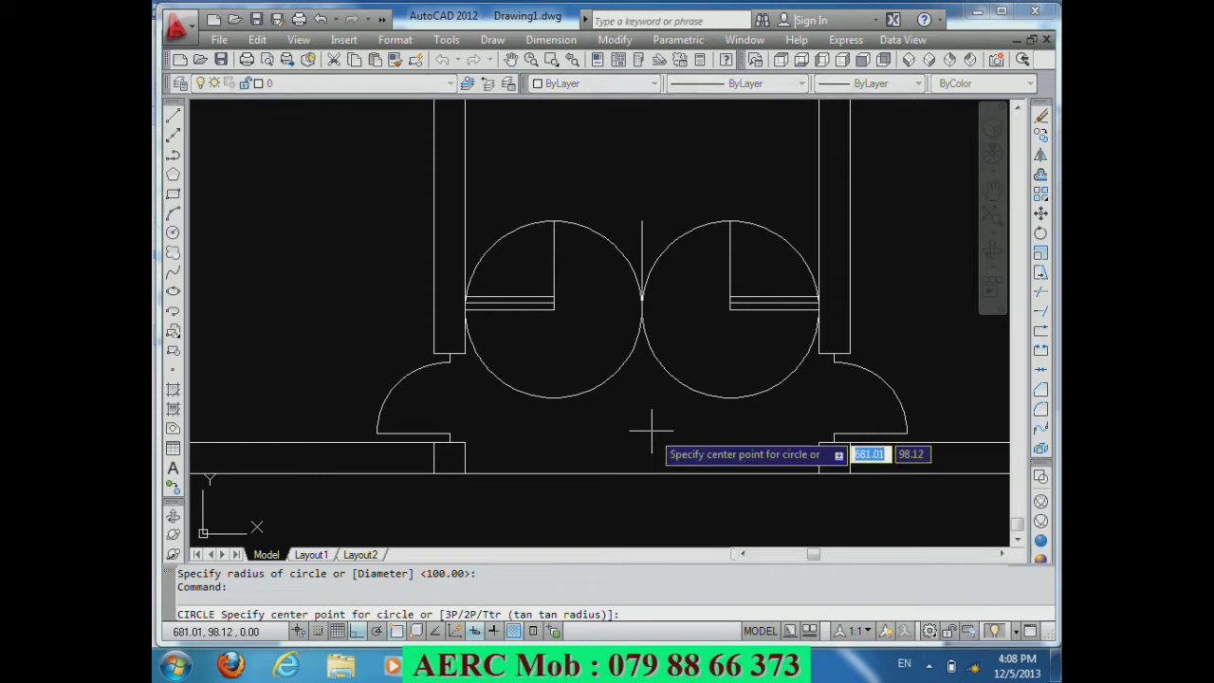
key(Escape)
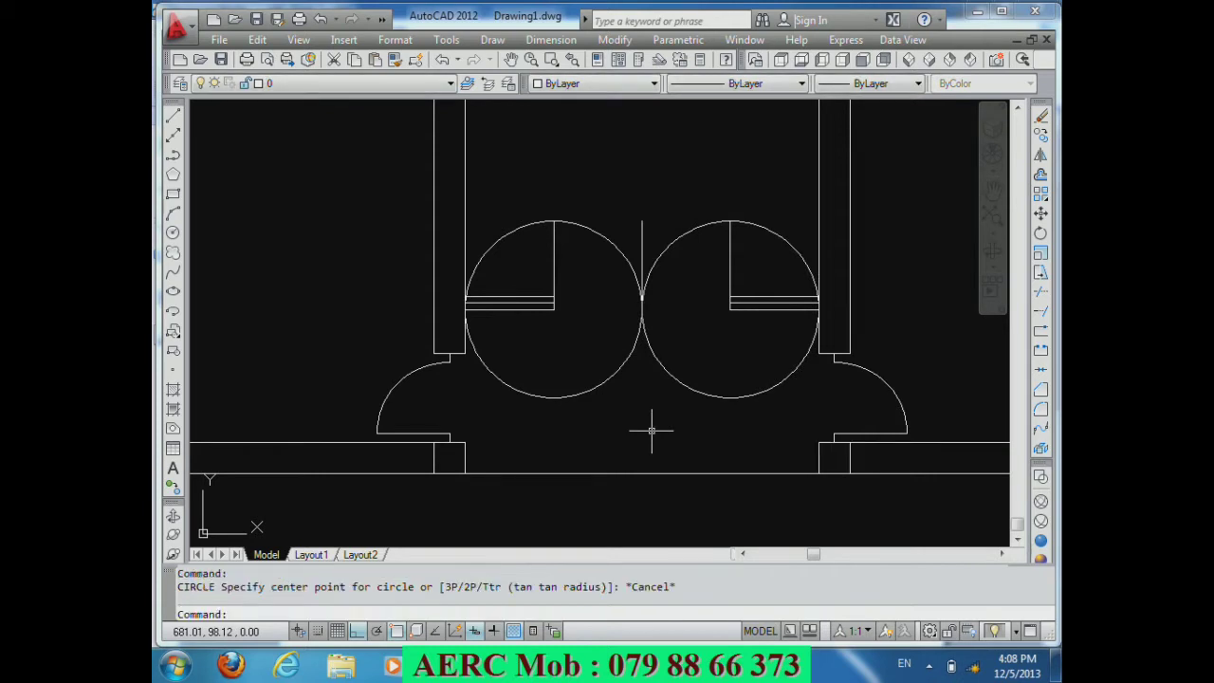
Step: Offset each circle's vertical door line 6 units toward the middle
text(o)
key(Return)
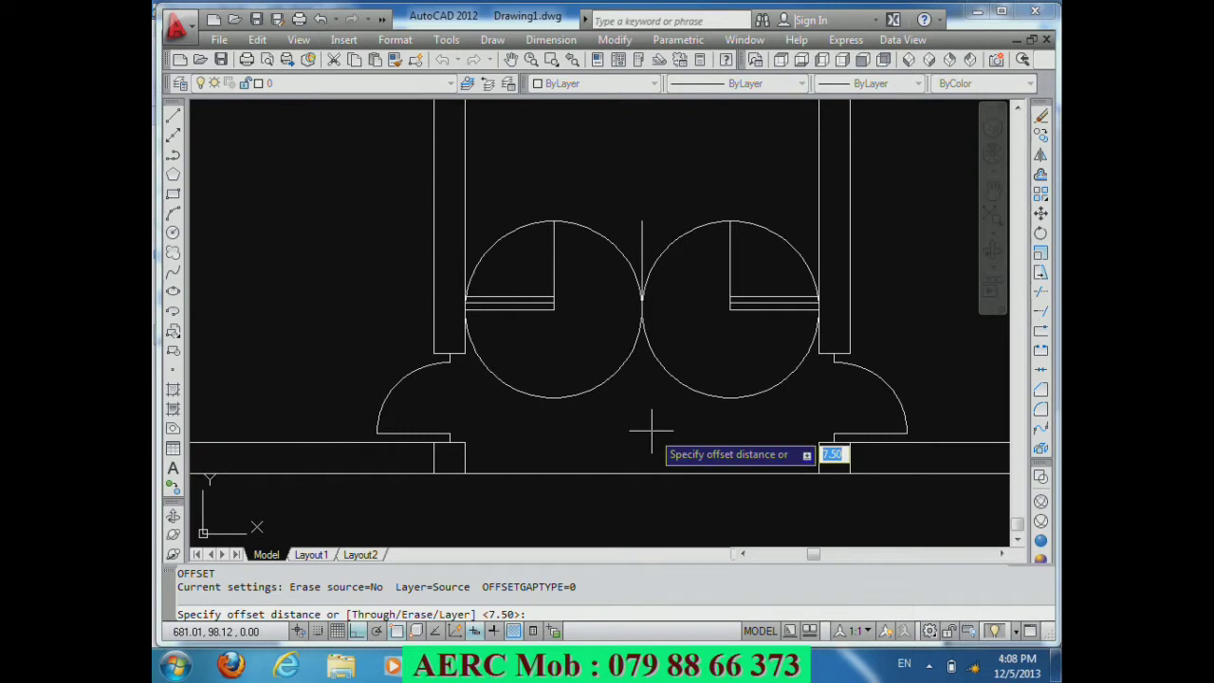
key(Return)
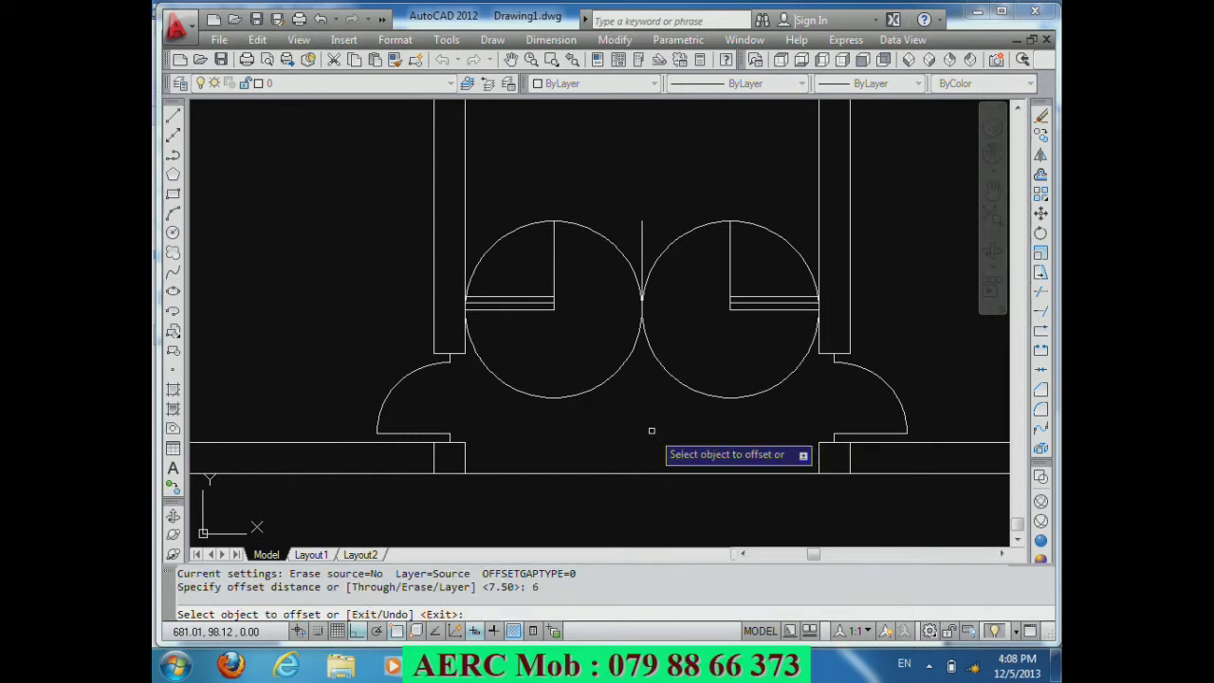
click(729, 280)
click(694, 274)
click(556, 268)
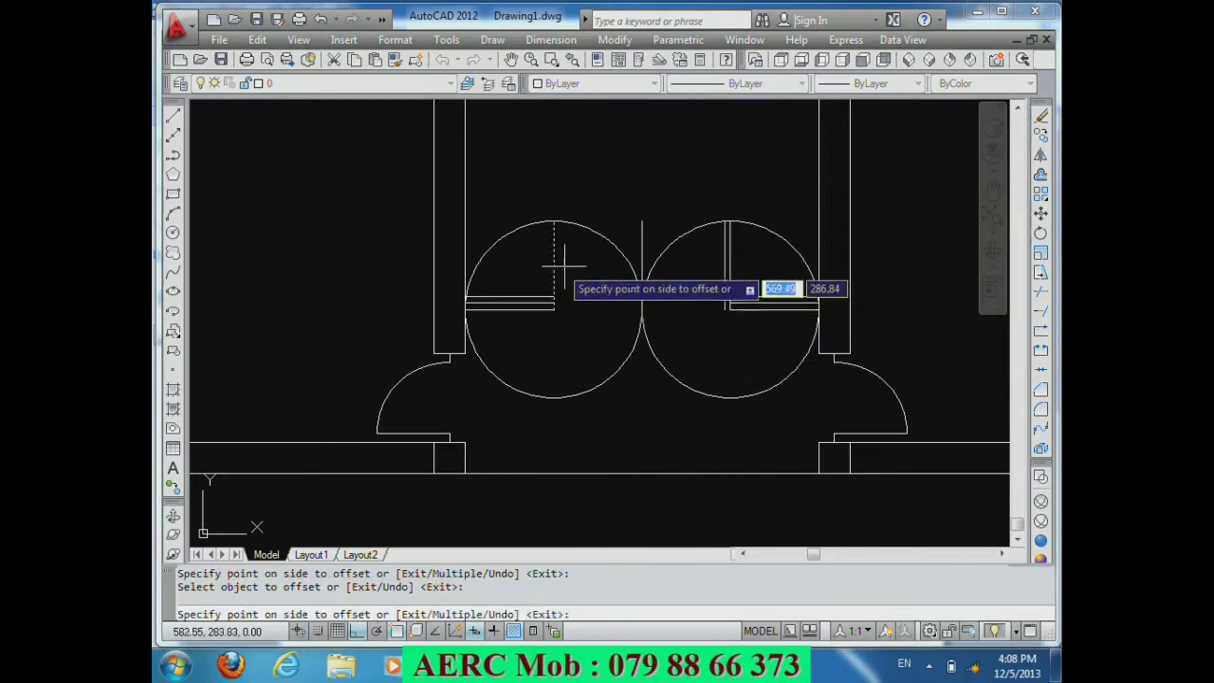
click(565, 275)
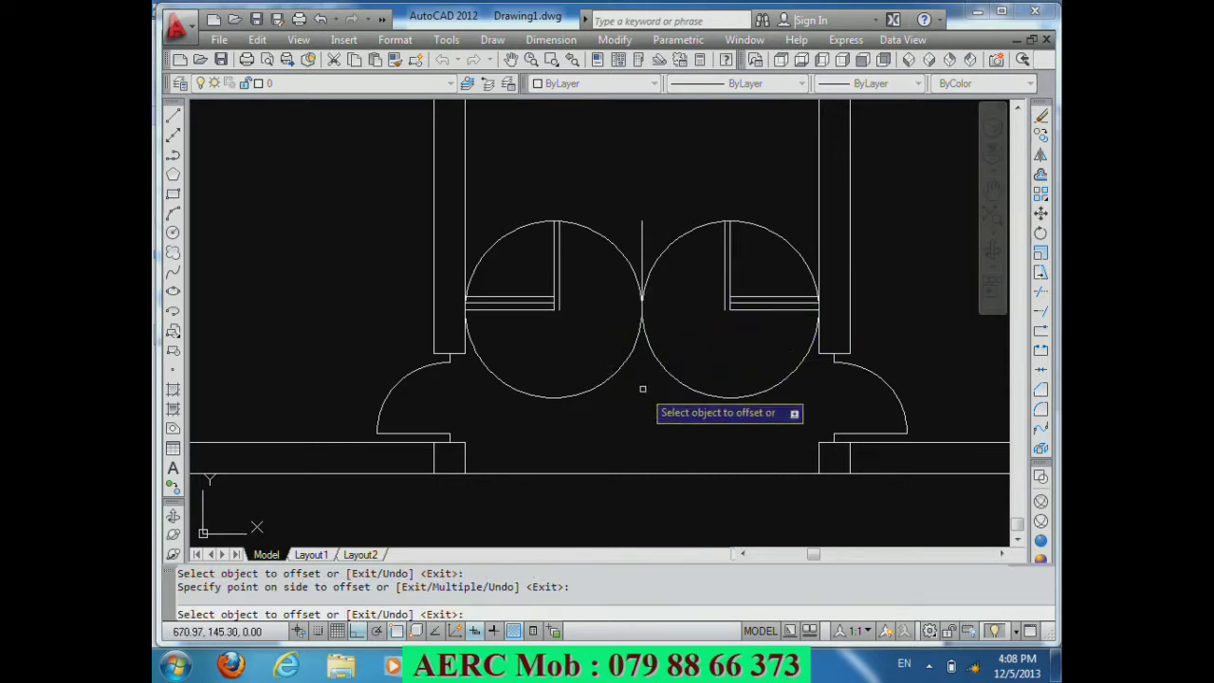
key(Return)
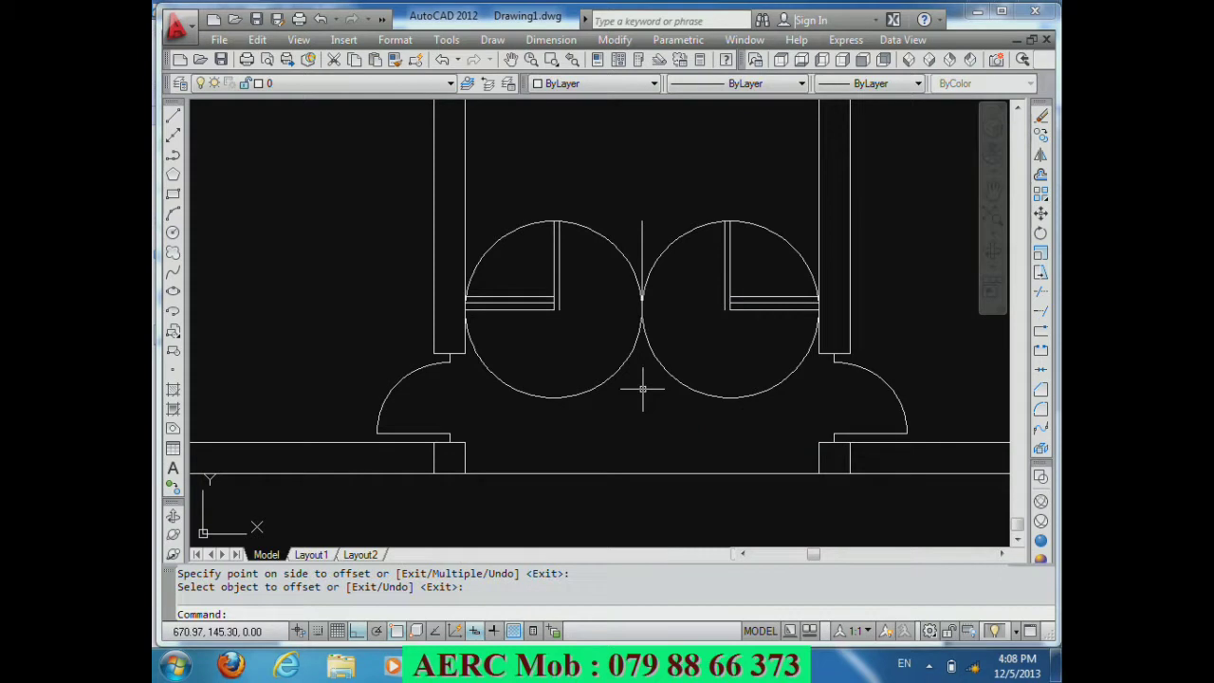
text(EX)
Step: Extend the horizontal door-leaf lines of both doors to the new parallel line
key(Return)
key(Return)
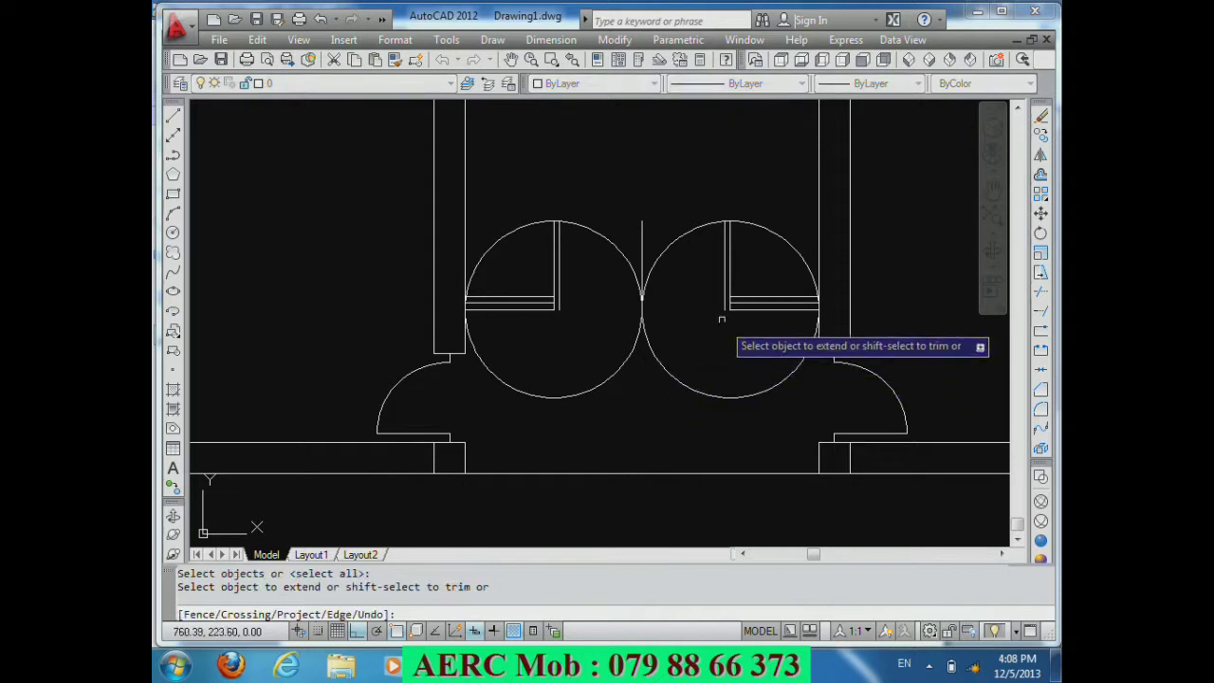
click(735, 303)
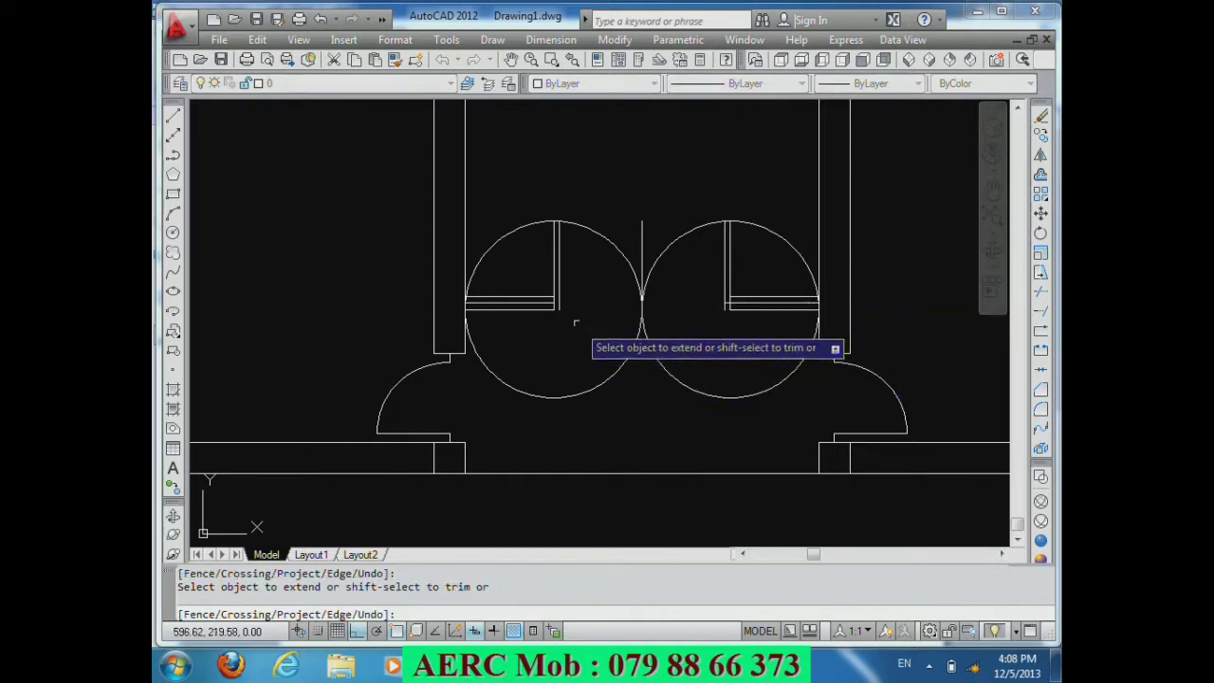
click(545, 304)
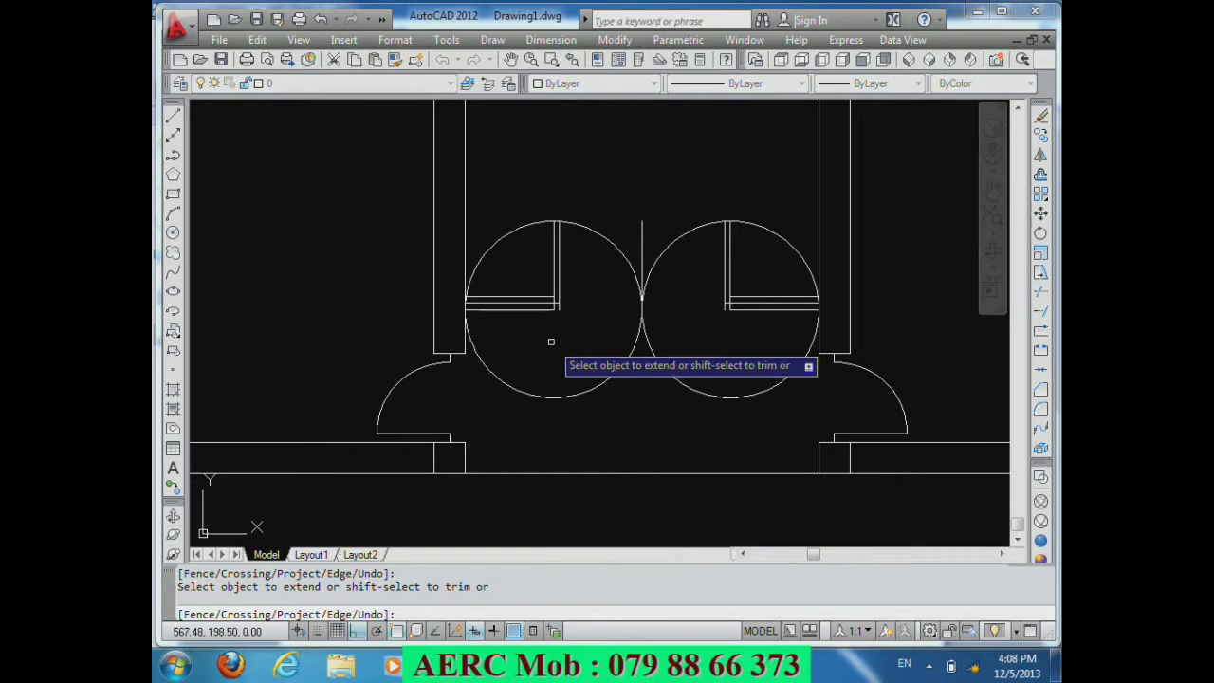
key(Return)
Step: Trim away the lower halves of both door circles, using all edges as cutters
text(tr)
key(Return)
key(Return)
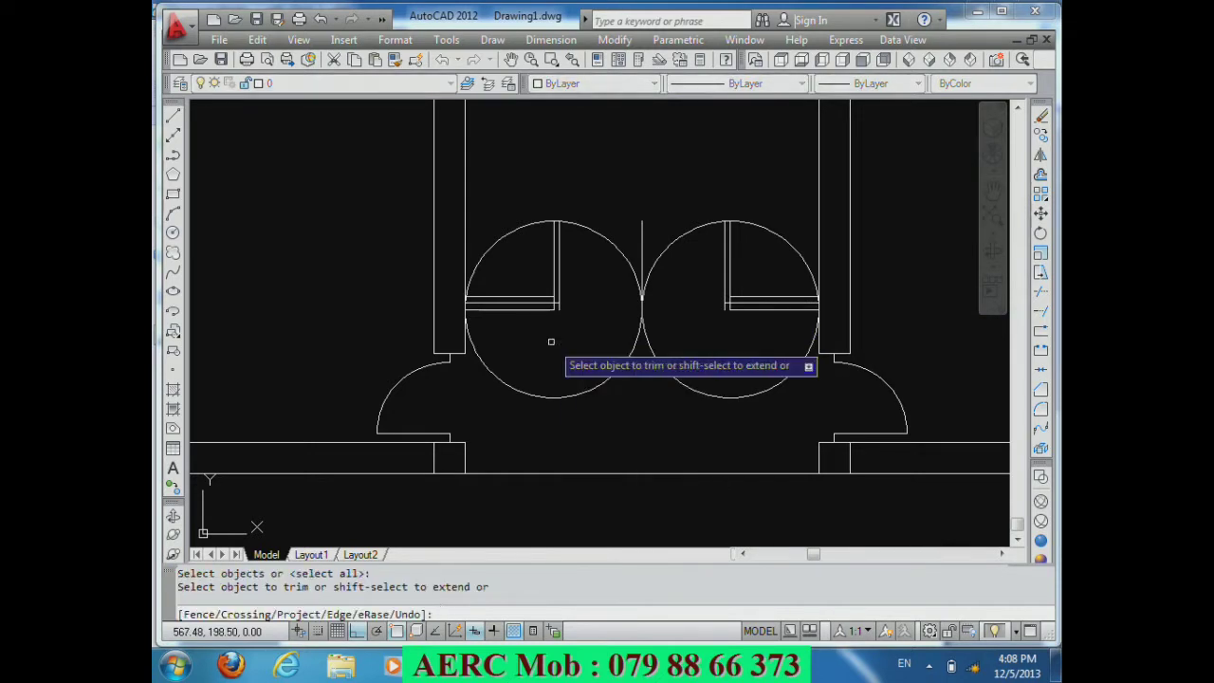
click(753, 421)
click(603, 362)
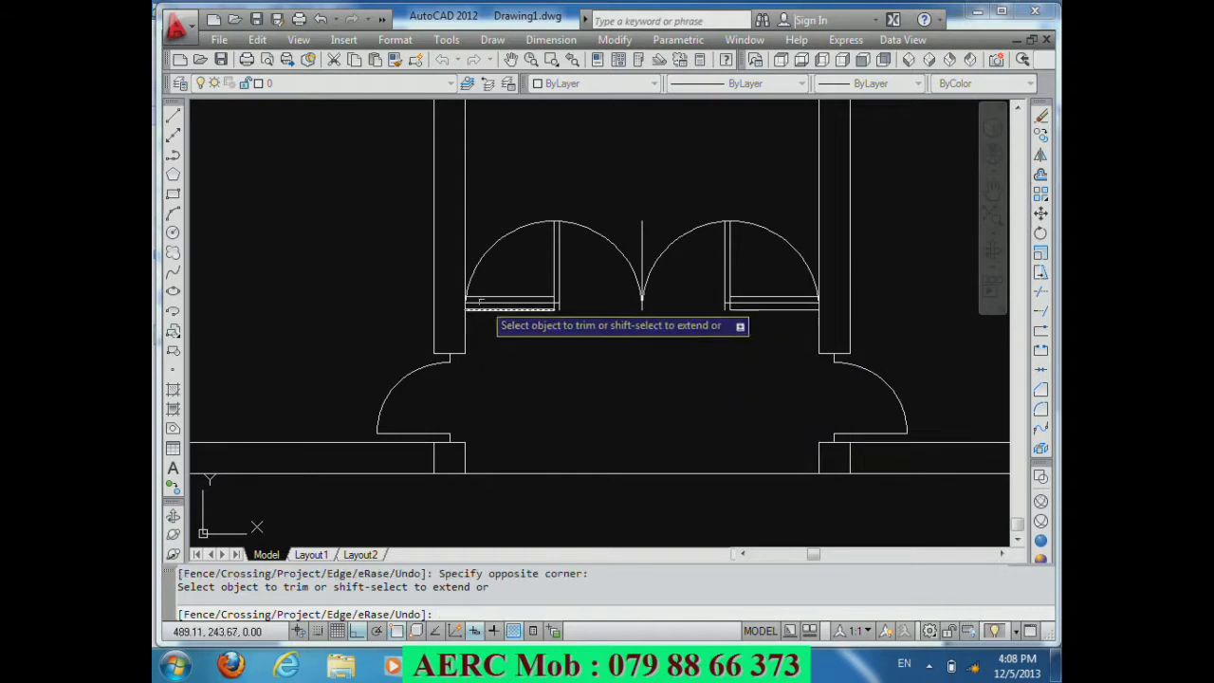
Step: Trim the leftover arc tails and jamb segments, leaving two clean quarter-arc door swings
scroll(489, 308, up, 2)
scroll(483, 322, up, 2)
scroll(480, 342, up, 1)
scroll(479, 349, up, 2)
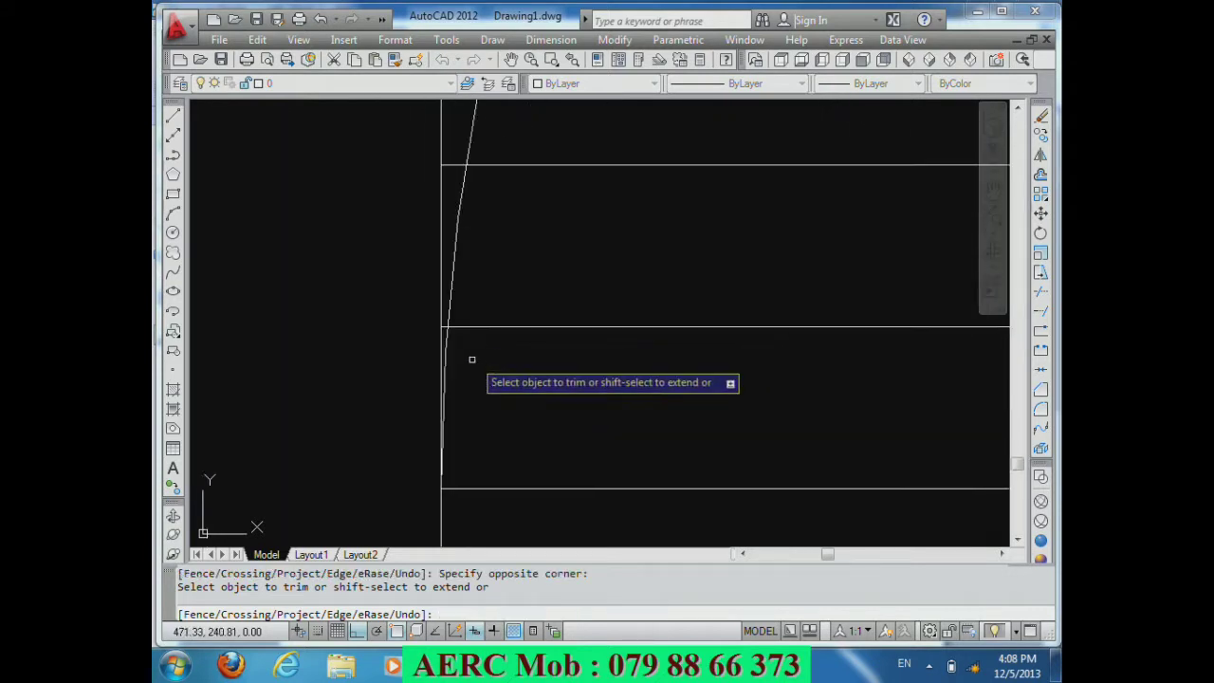
click(449, 343)
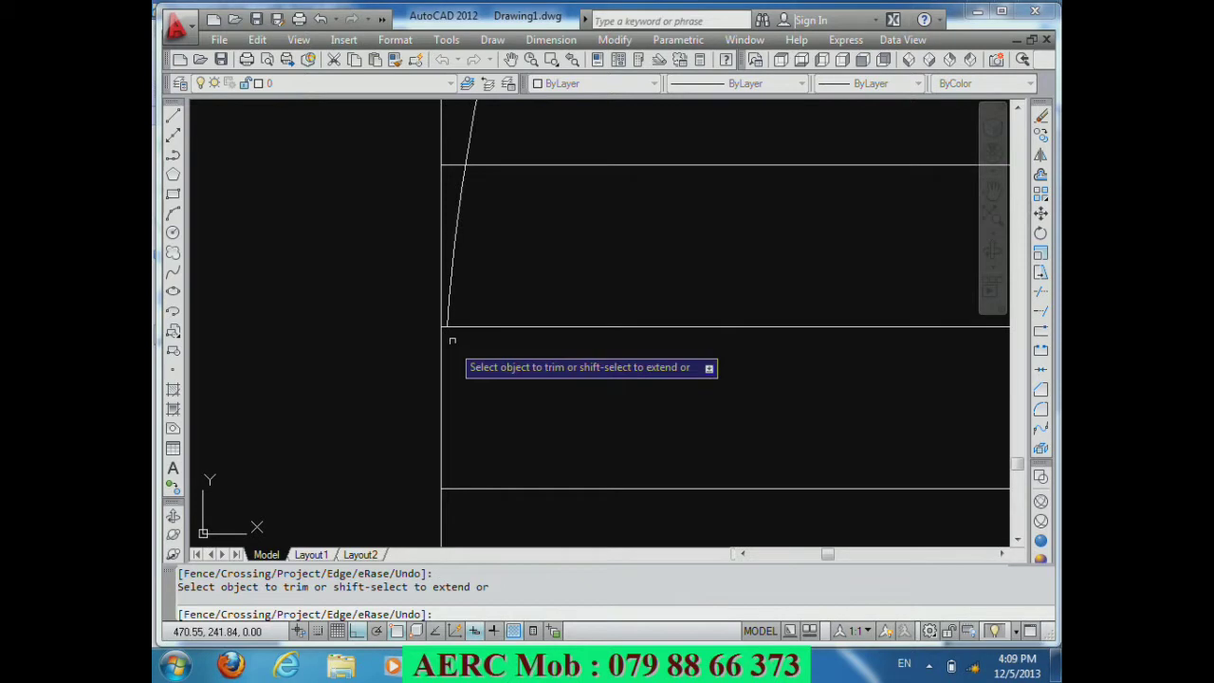
click(450, 294)
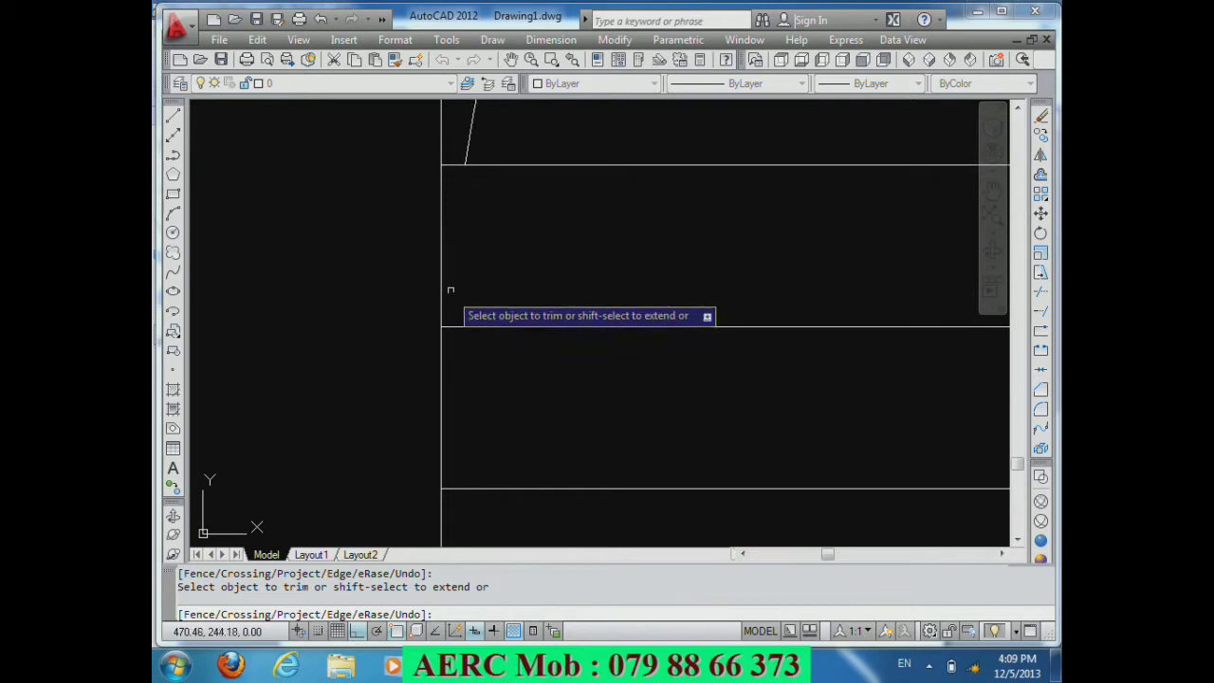
scroll(435, 285, down, 2)
scroll(460, 277, down, 2)
click(470, 244)
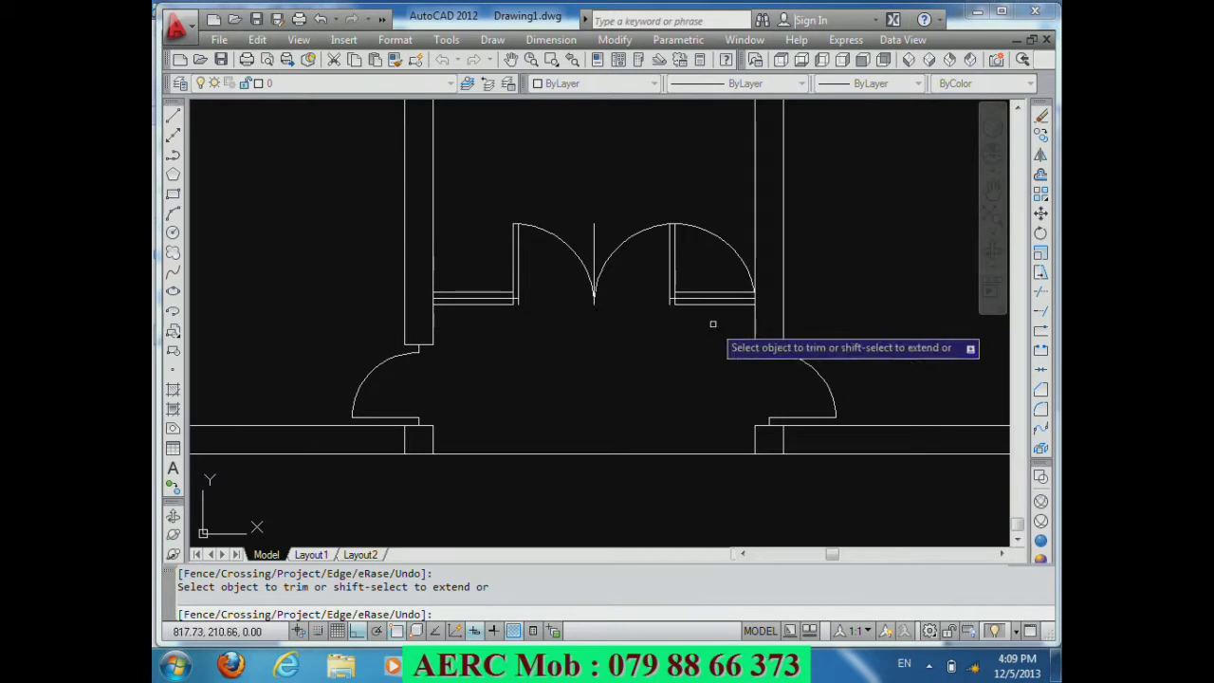
click(519, 314)
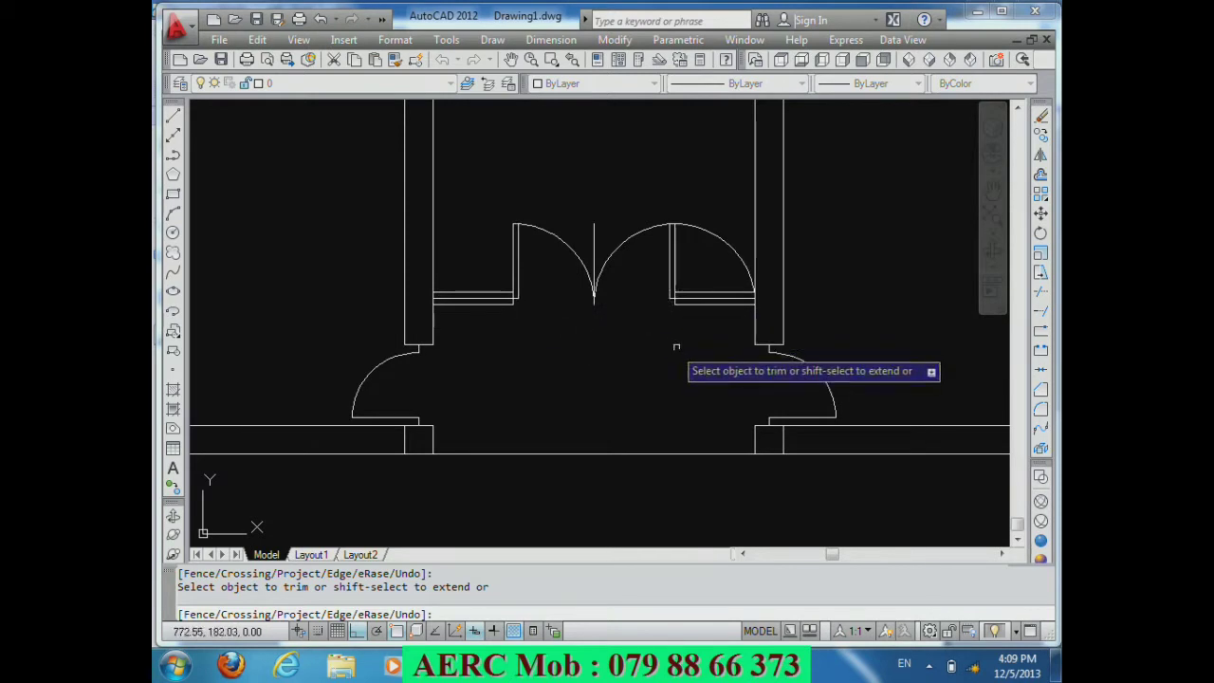
scroll(782, 347, up, 3)
scroll(801, 365, up, 2)
scroll(731, 306, up, 2)
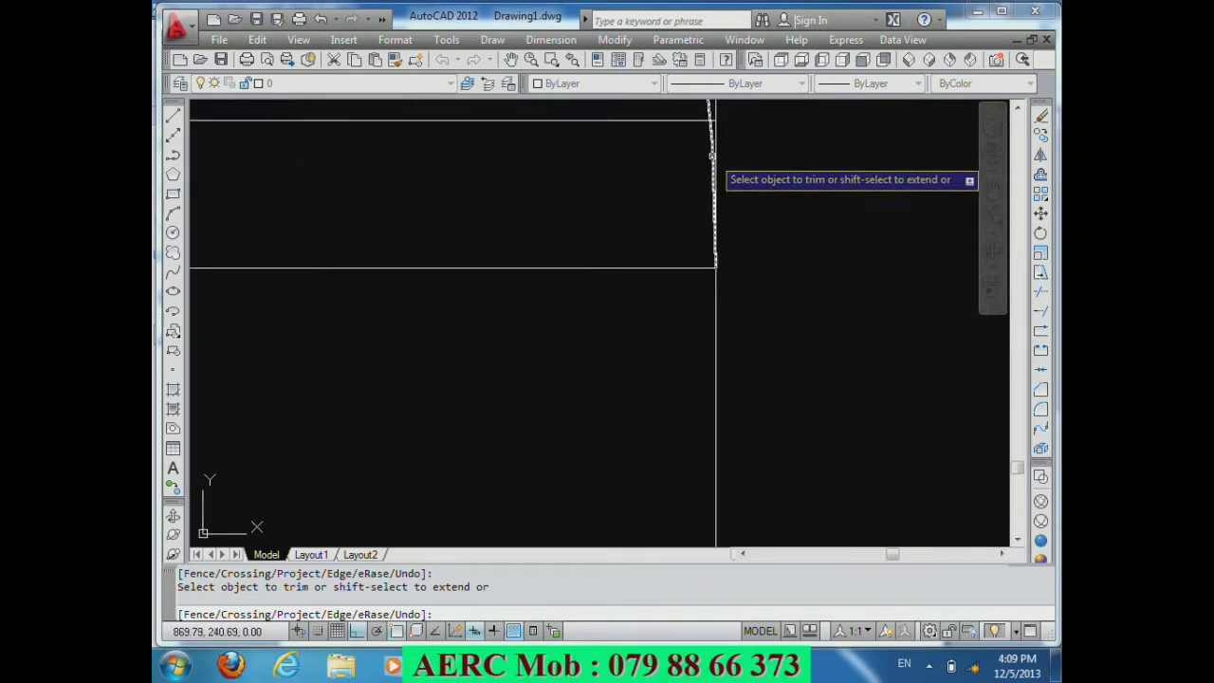
scroll(714, 358, down, 2)
scroll(731, 419, down, 2)
scroll(728, 422, down, 2)
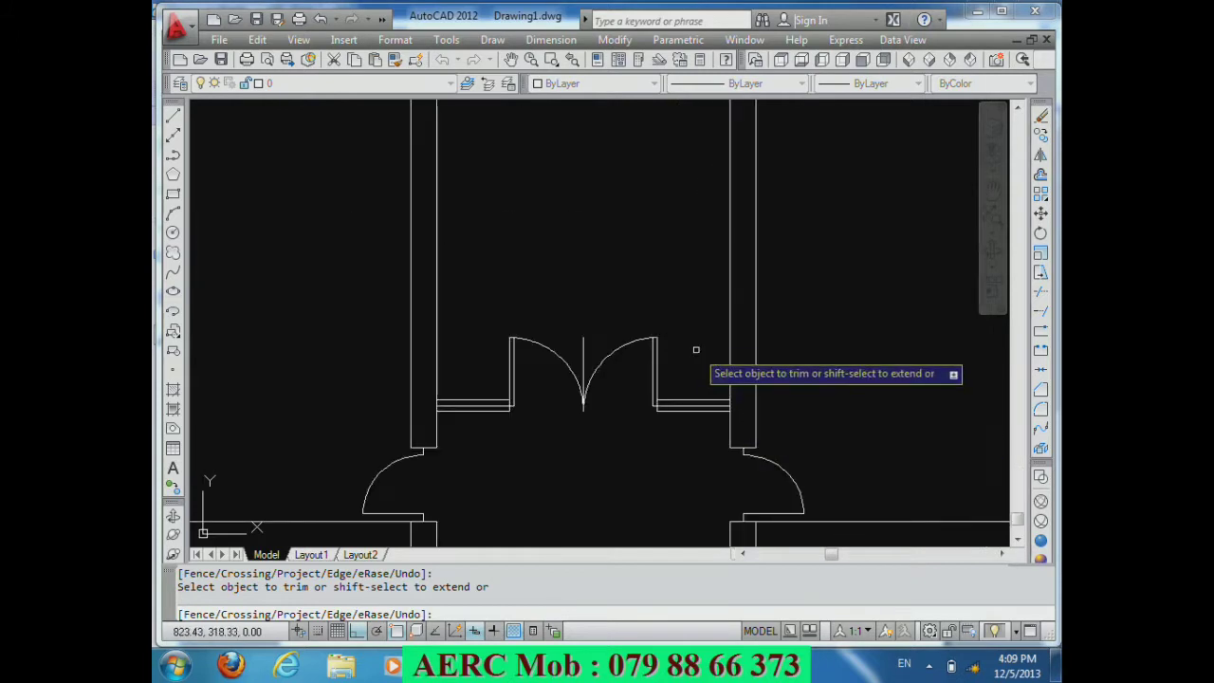
key(Return)
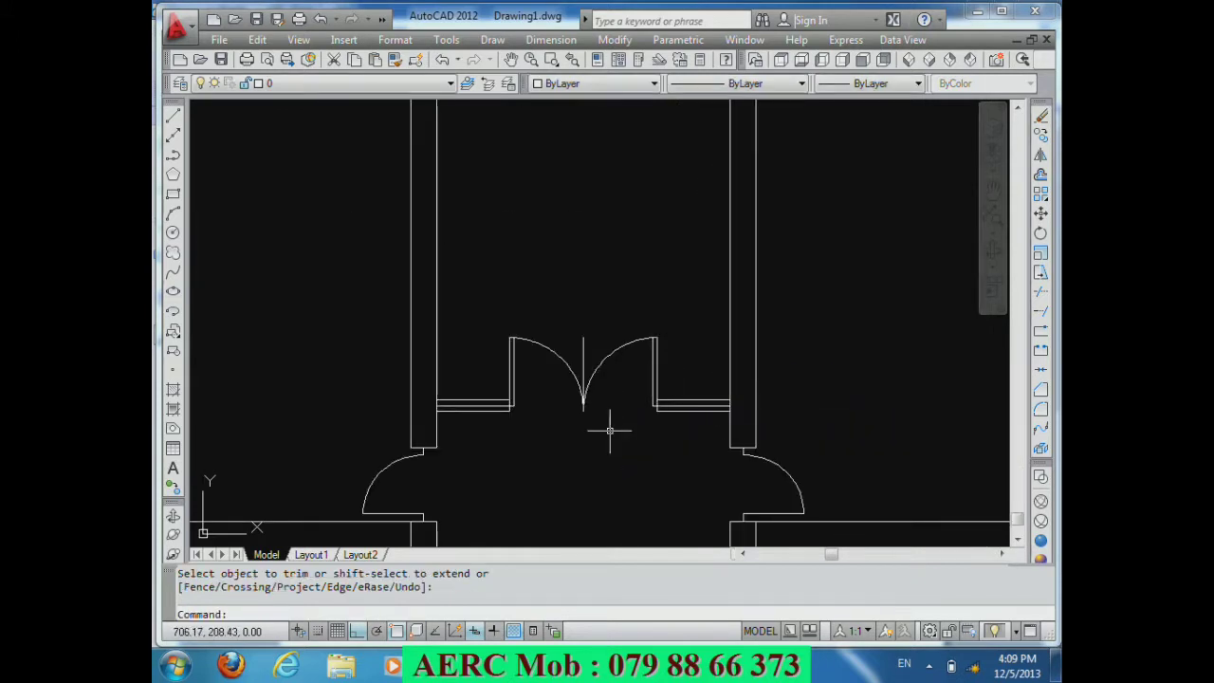
Step: Delete the vertical line between the two door arcs
click(584, 353)
key(Delete)
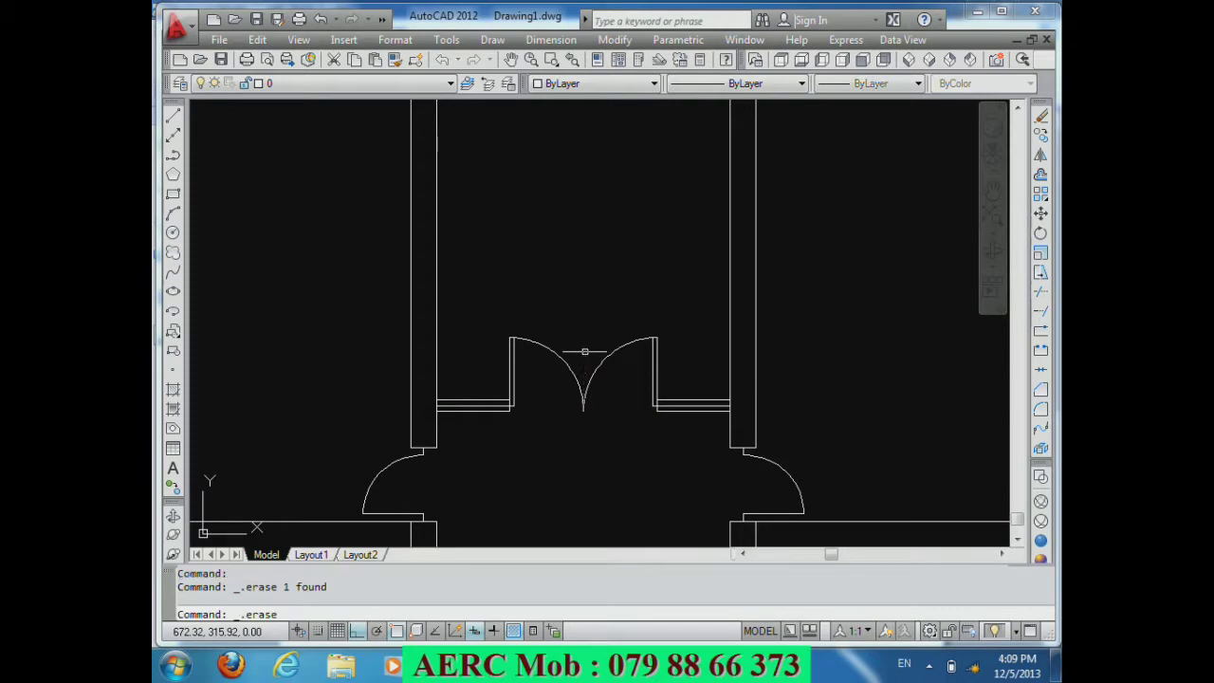
scroll(551, 341, down, 1)
scroll(550, 408, down, 1)
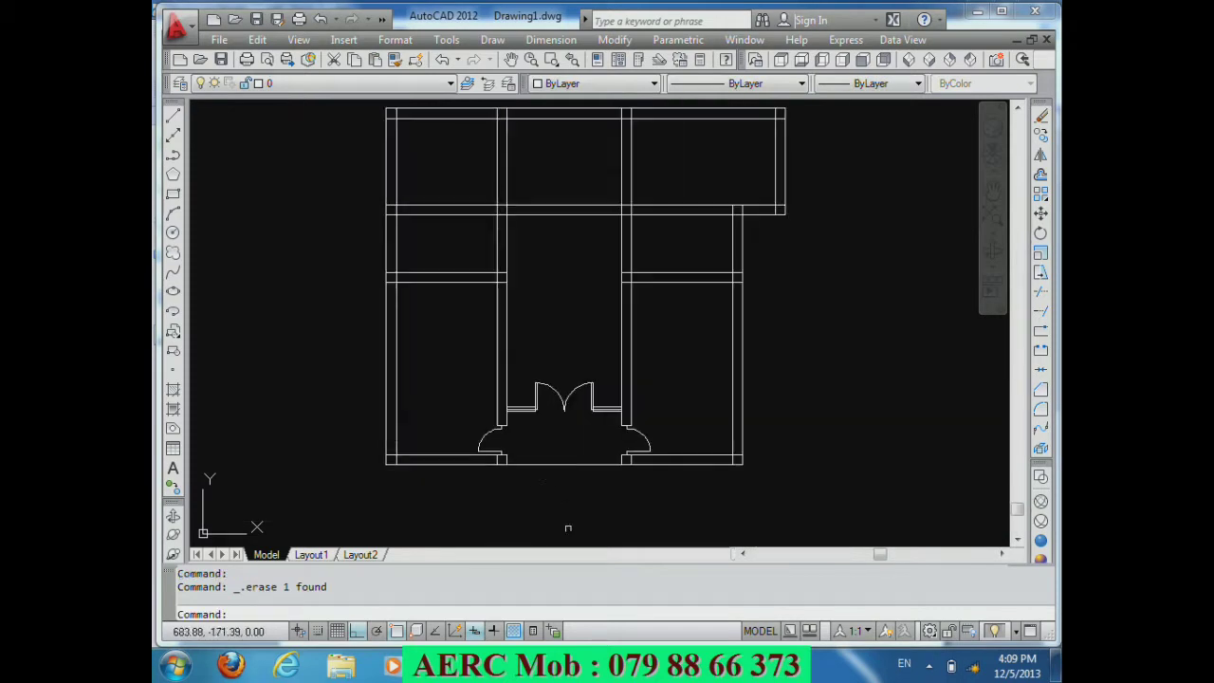
scroll(569, 387, up, 1)
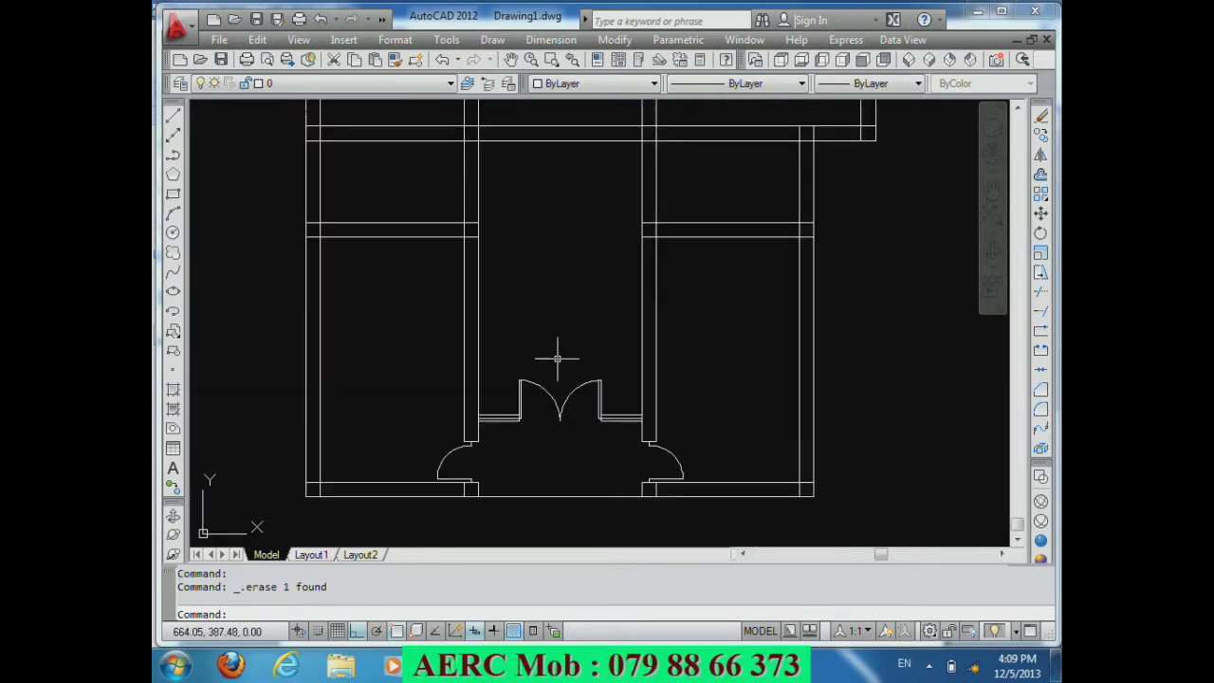
Step: Select the left door arc and zoom out to view the whole floor plan
click(552, 389)
scroll(546, 369, down, 1)
scroll(504, 314, up, 1)
scroll(474, 218, up, 1)
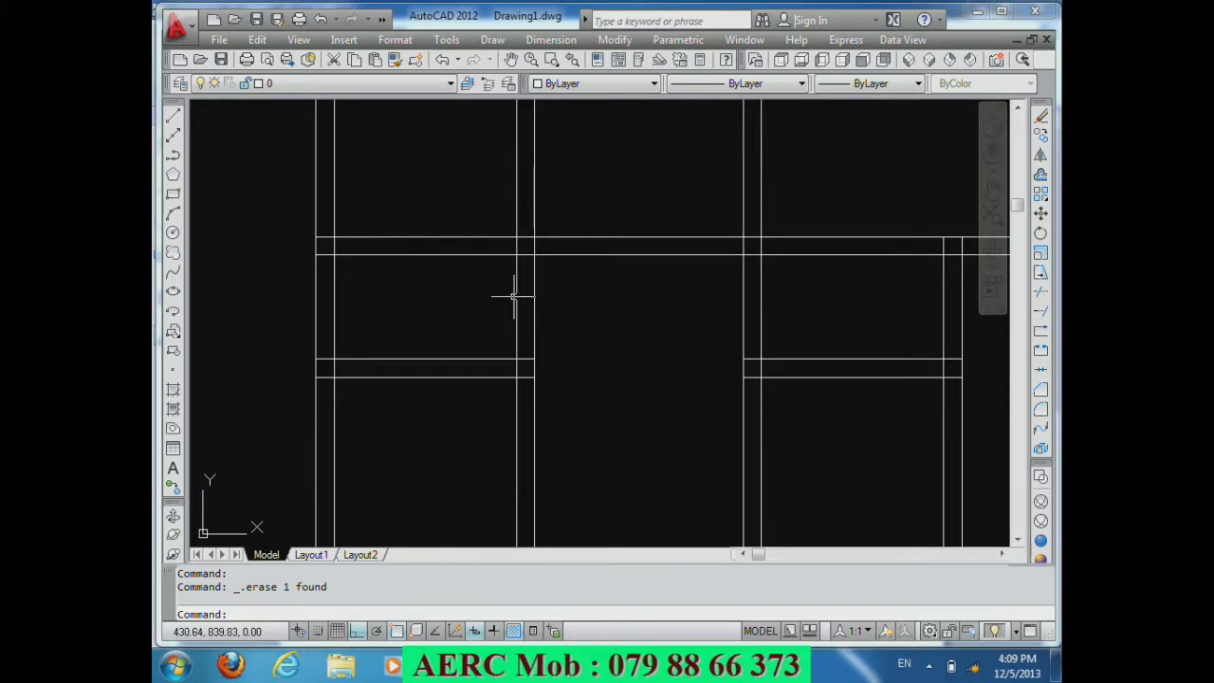
scroll(474, 311, down, 2)
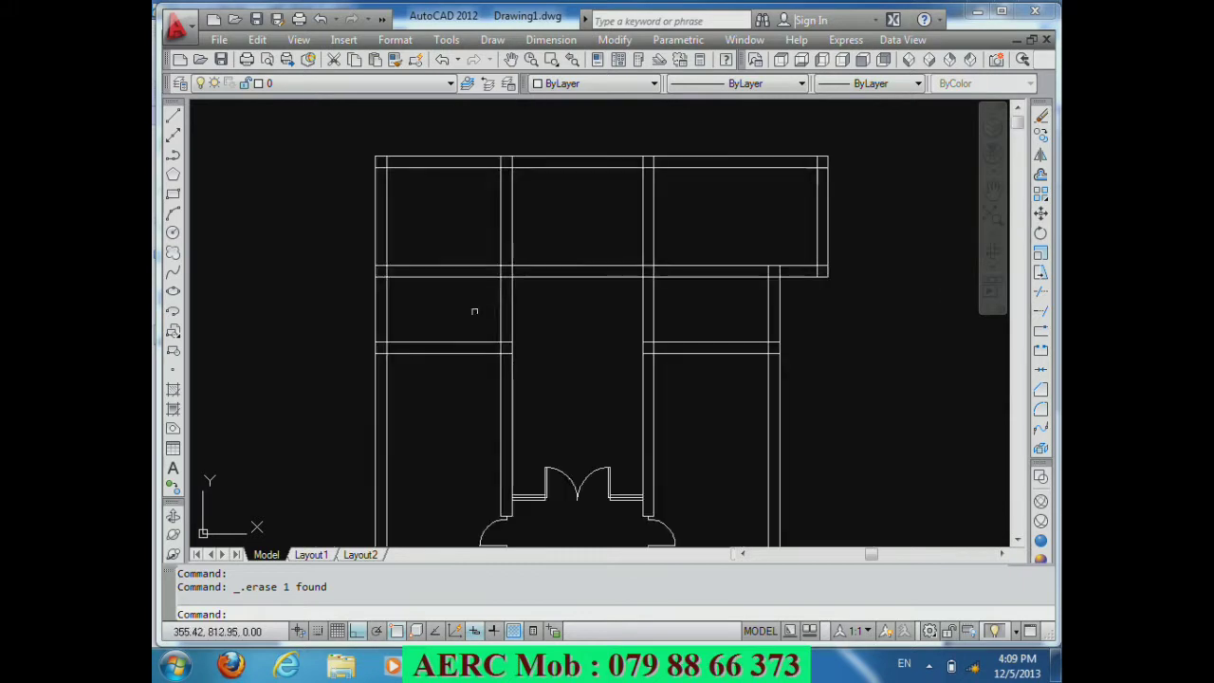
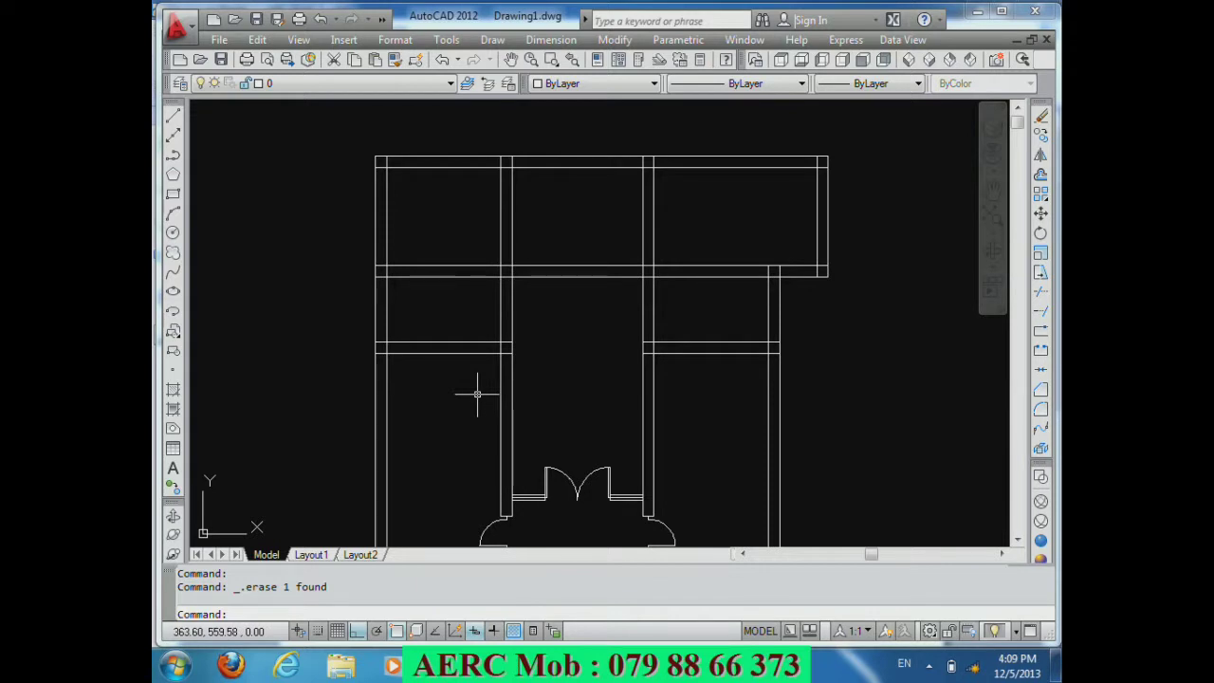
Step: Draw a temporary closing line from the wall corner up to the upper wall
text(L)
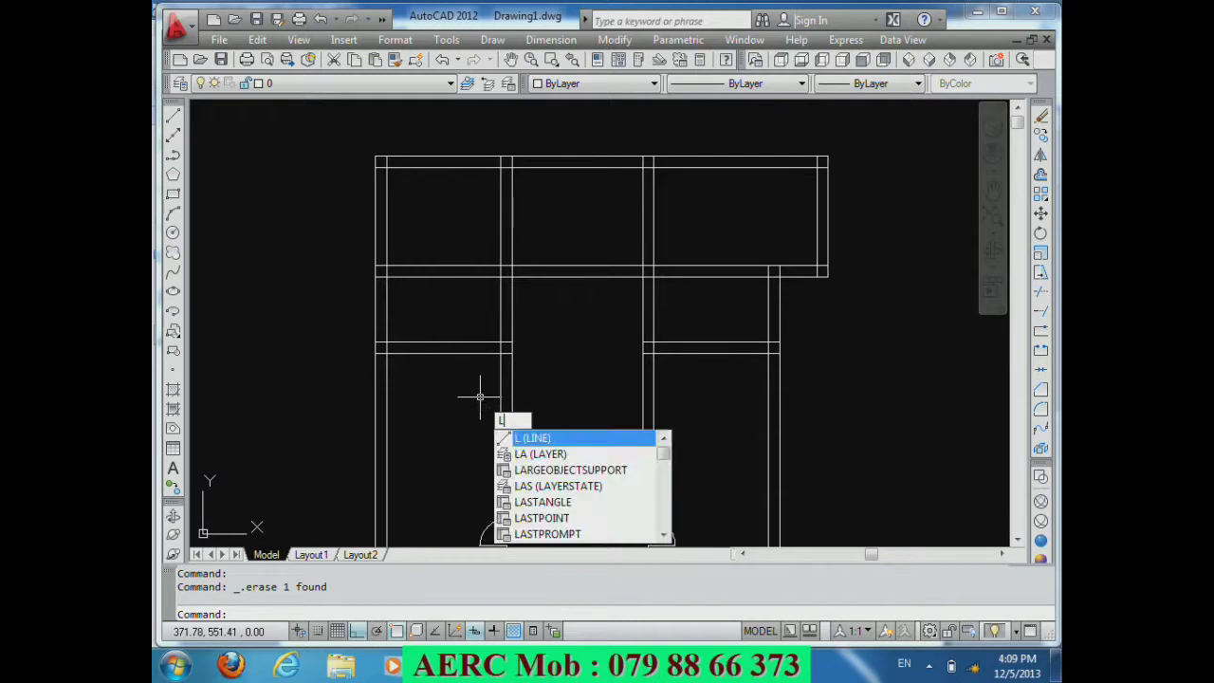
key(Return)
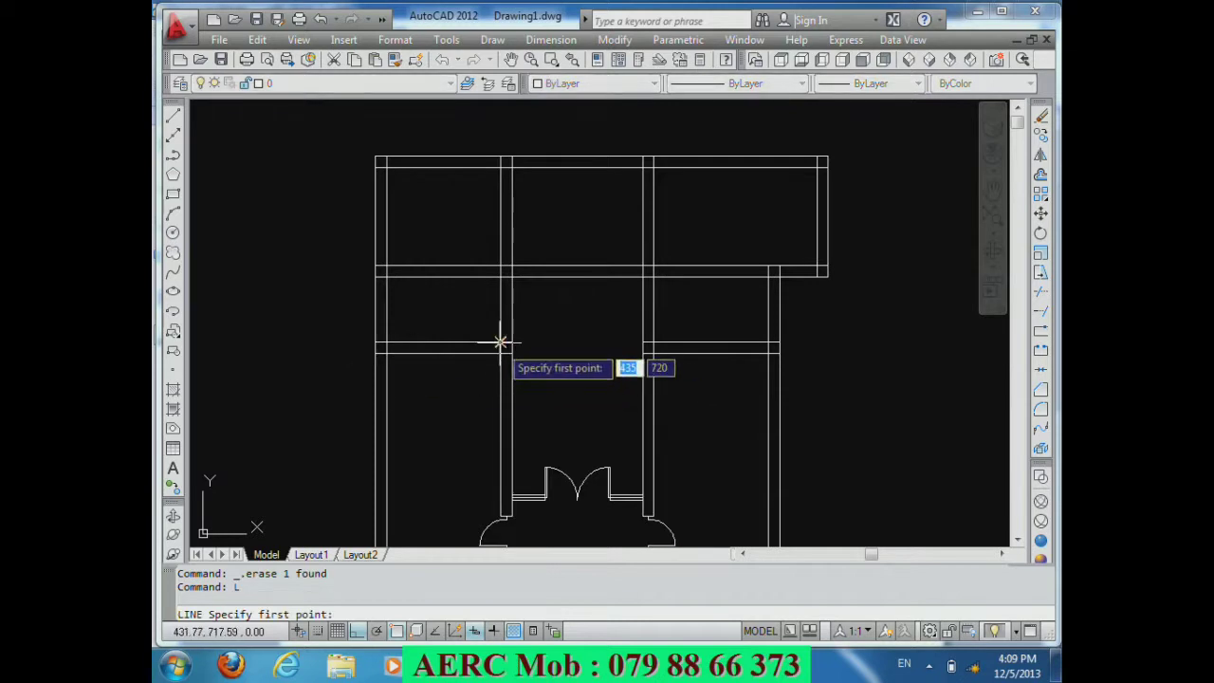
click(501, 343)
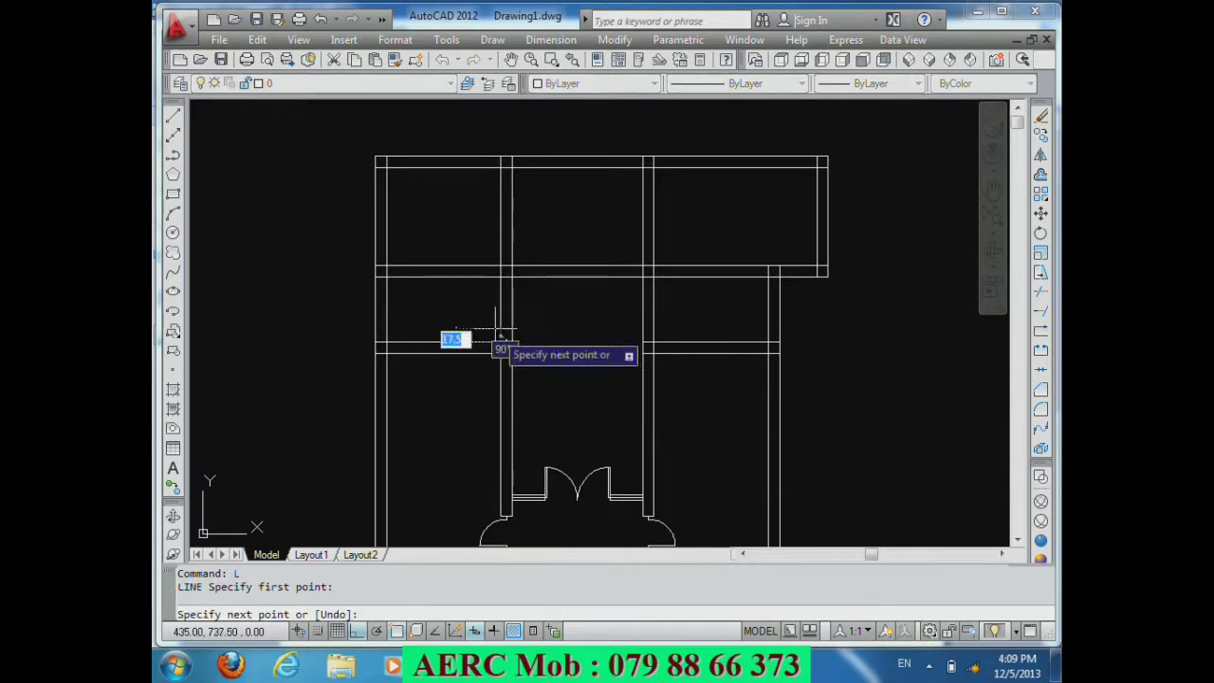
click(501, 276)
key(Return)
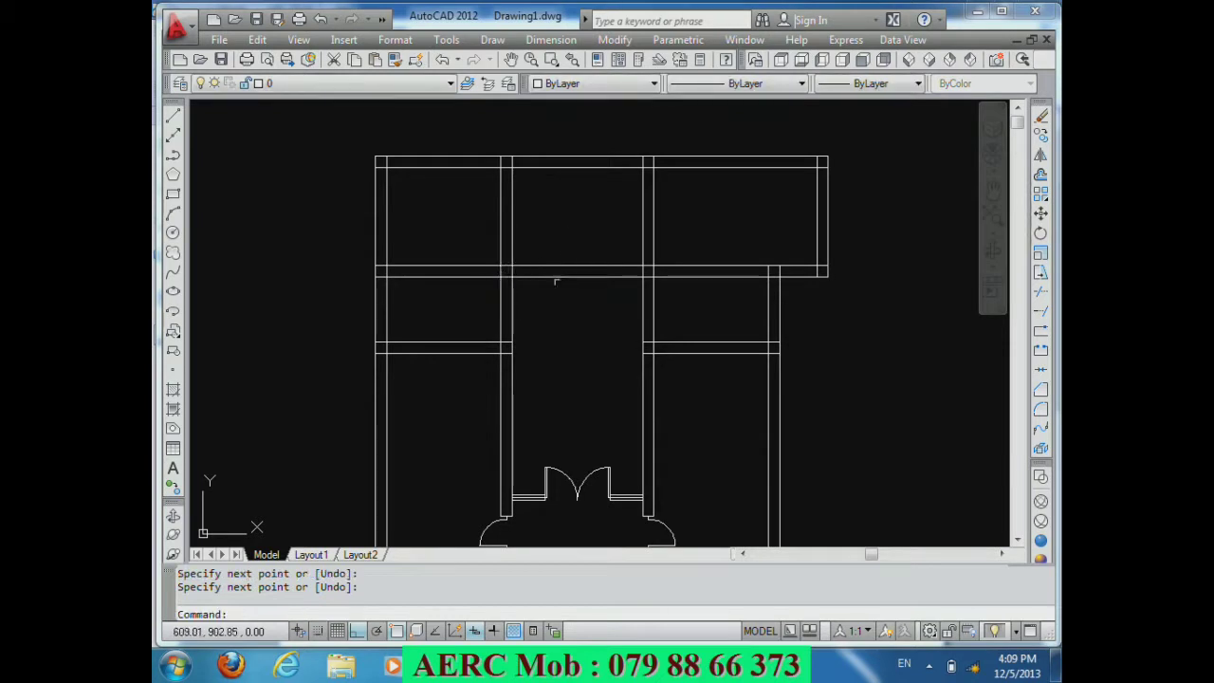
Step: Offset the closing line 110 to the left, then offset that copy 25 to form the partition
text(o)
key(Return)
text(110)
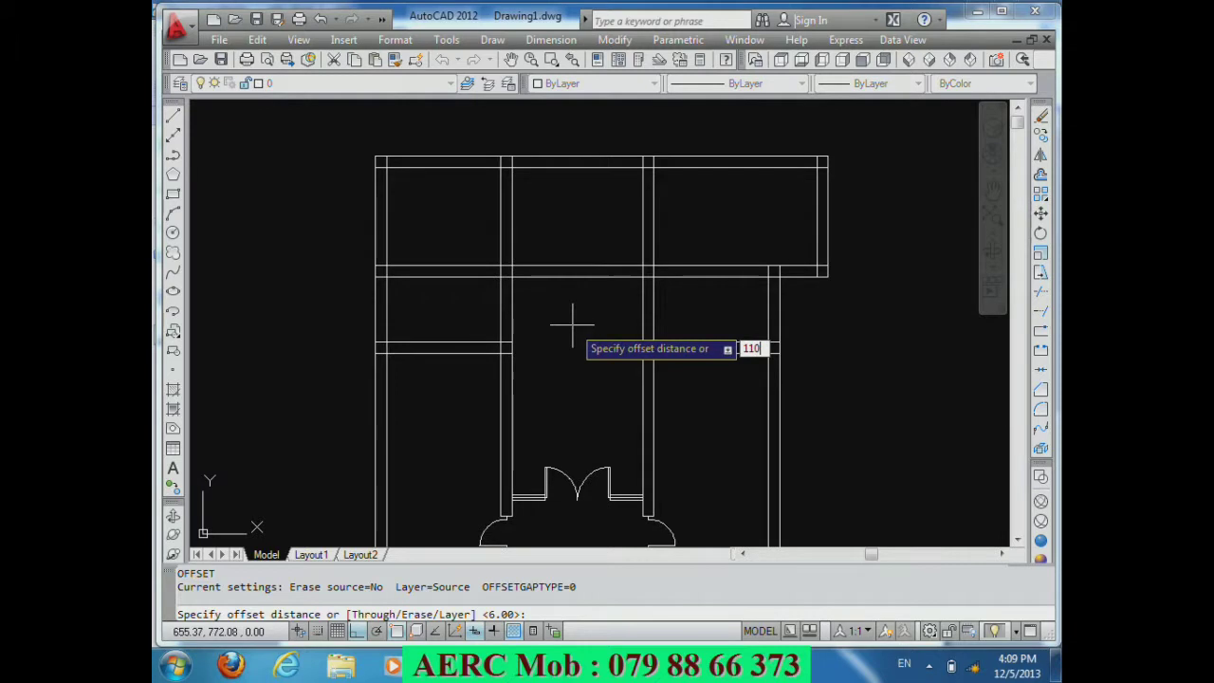
key(Return)
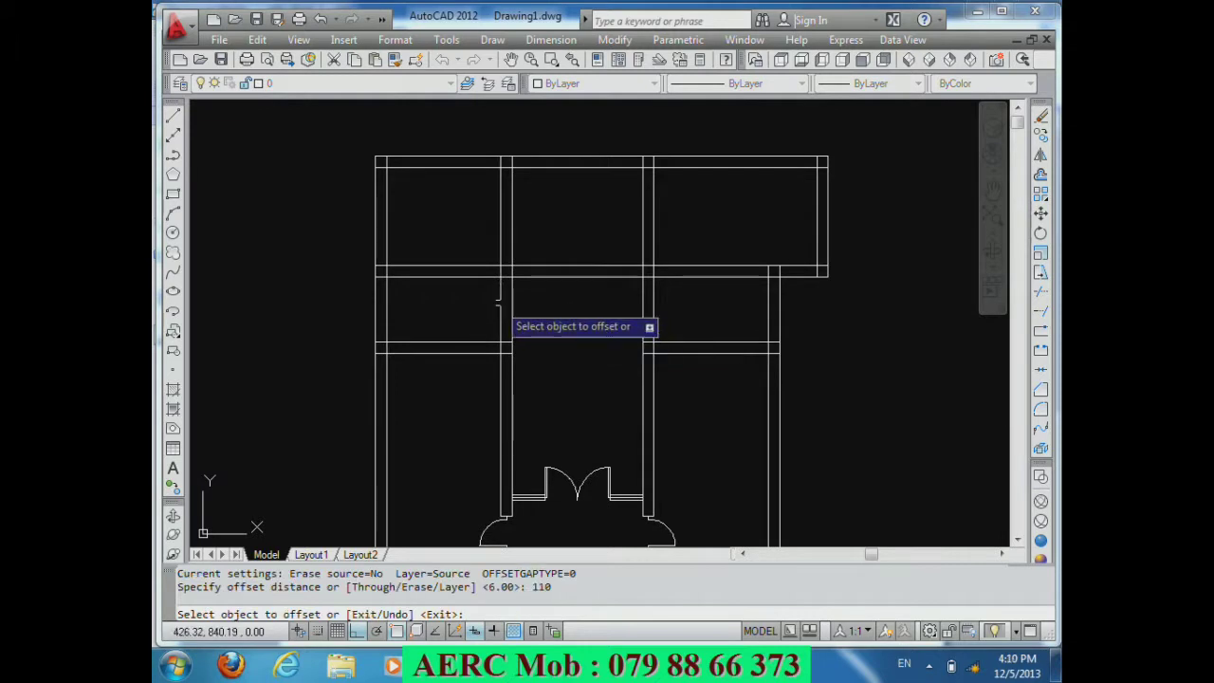
click(501, 302)
click(452, 348)
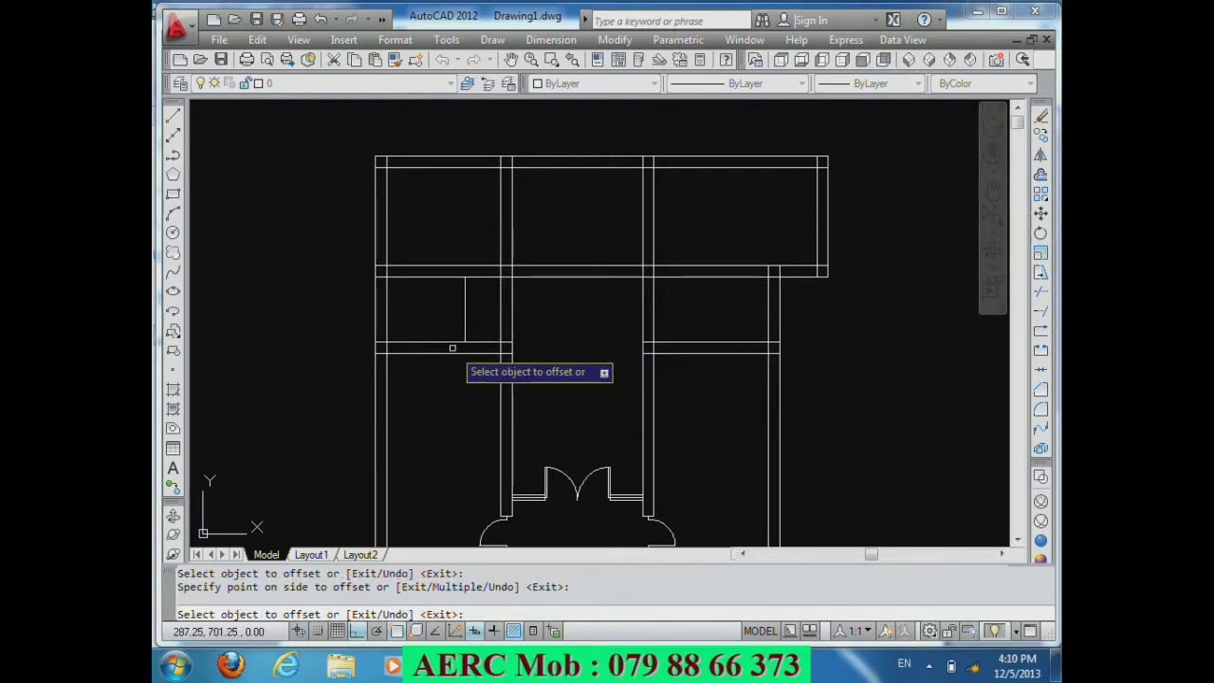
key(Return)
key(Return)
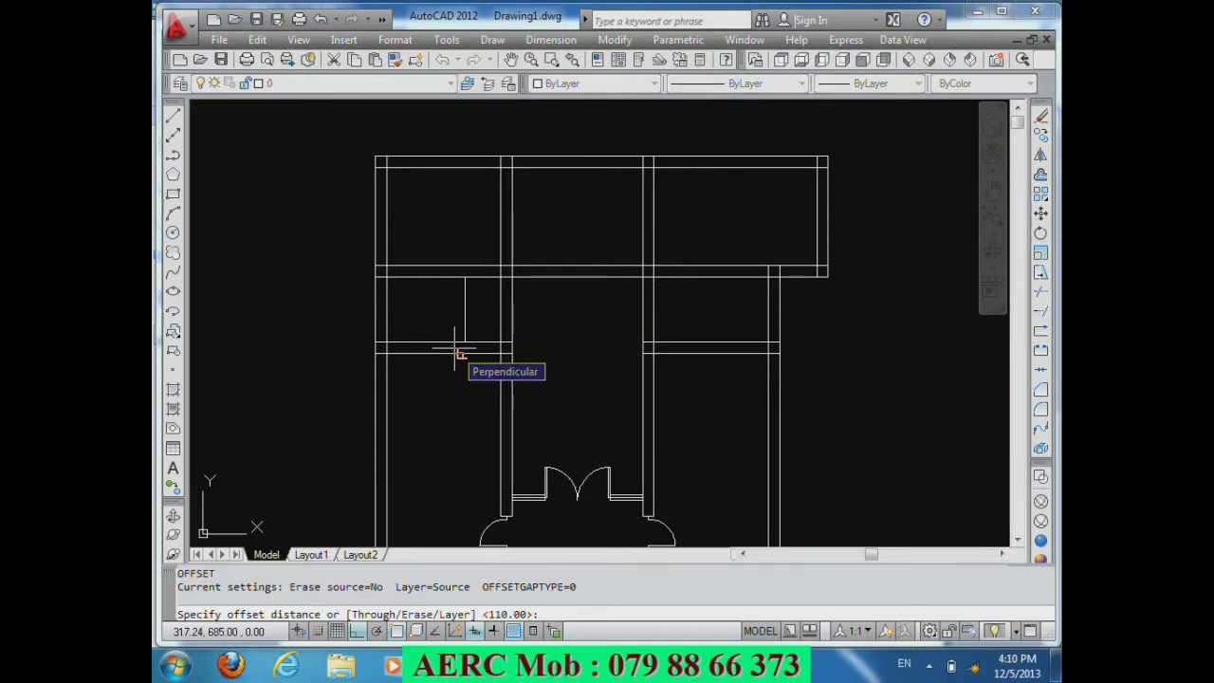
text(25)
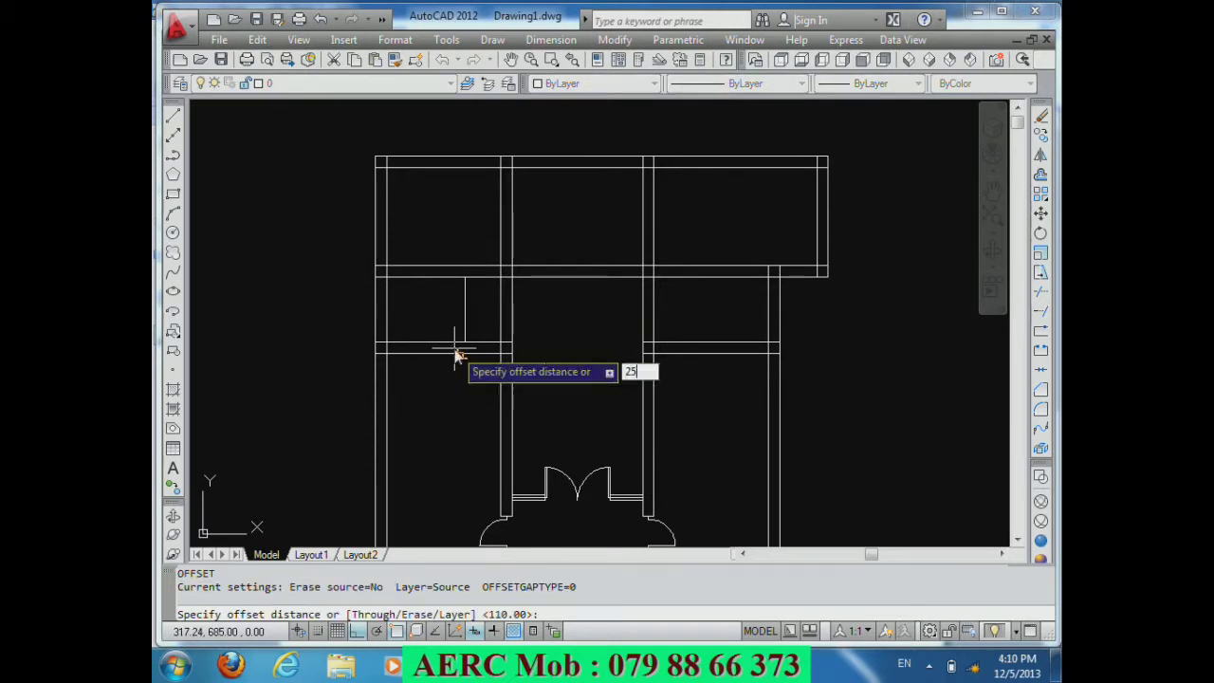
key(Return)
click(466, 314)
click(459, 316)
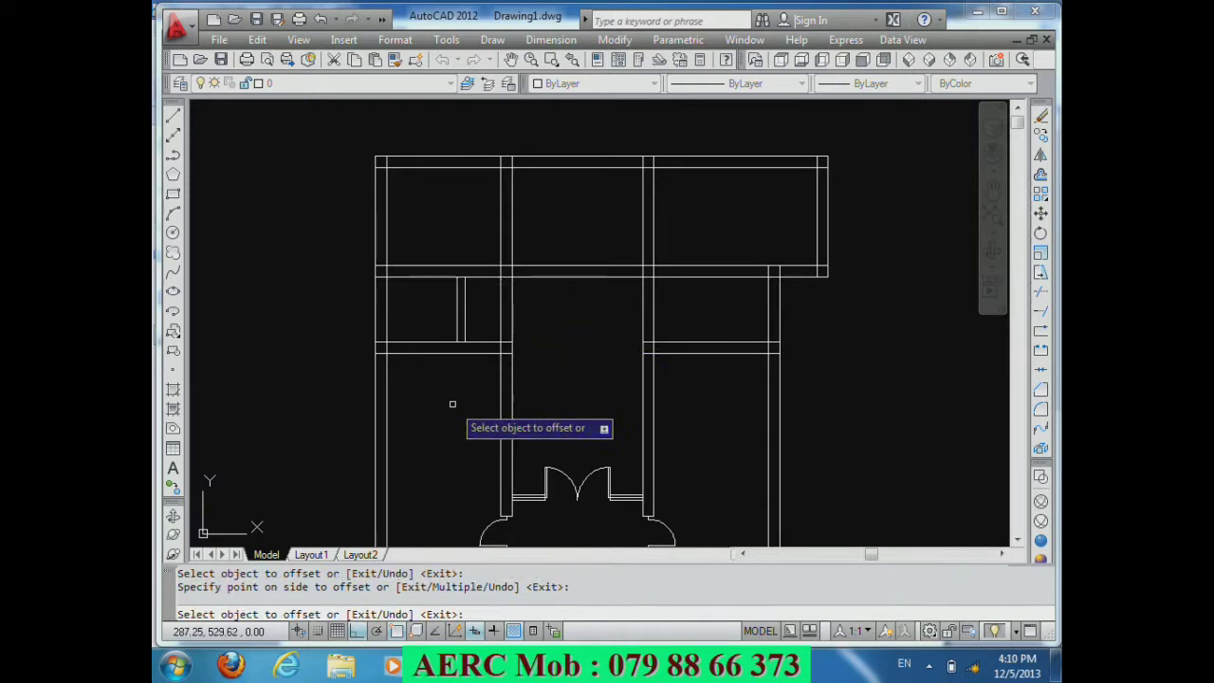
key(Return)
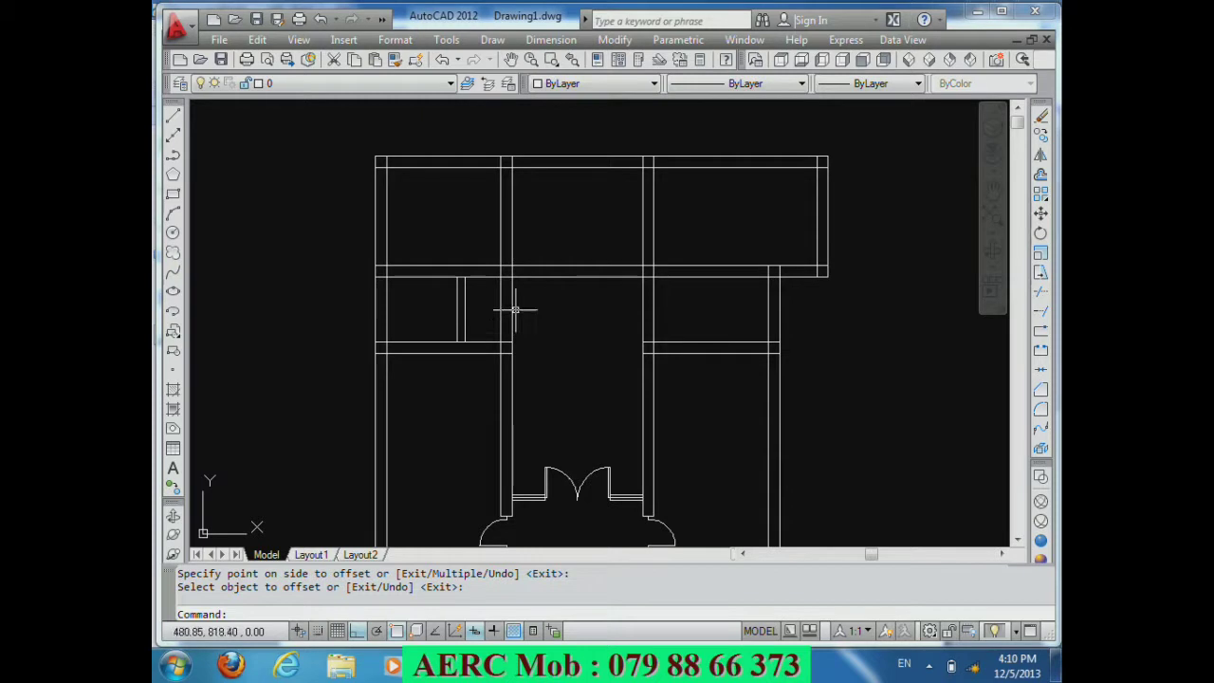
Step: Erase the temporary closing line and trim the corridor wall lines beside the partition
click(500, 306)
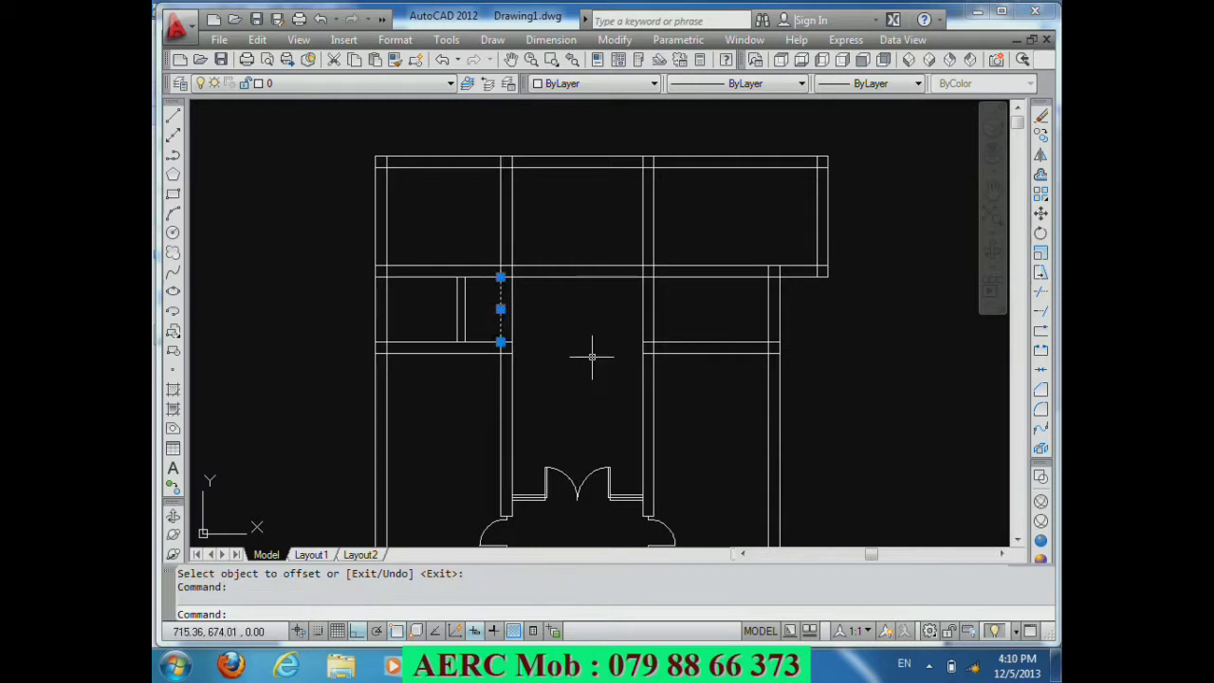
key(Delete)
text(tr)
key(Return)
key(Return)
click(567, 327)
click(482, 284)
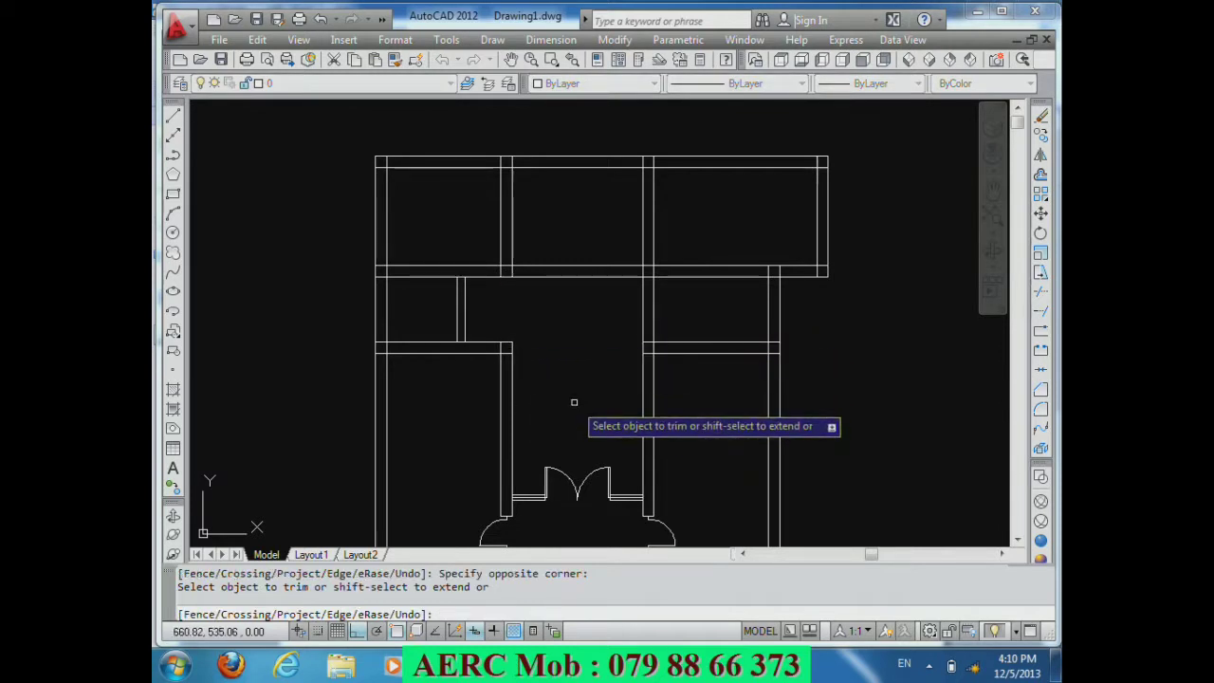
key(Return)
Step: Zoom in and draw a 100-unit line down from the wall corner
scroll(504, 358, up, 2)
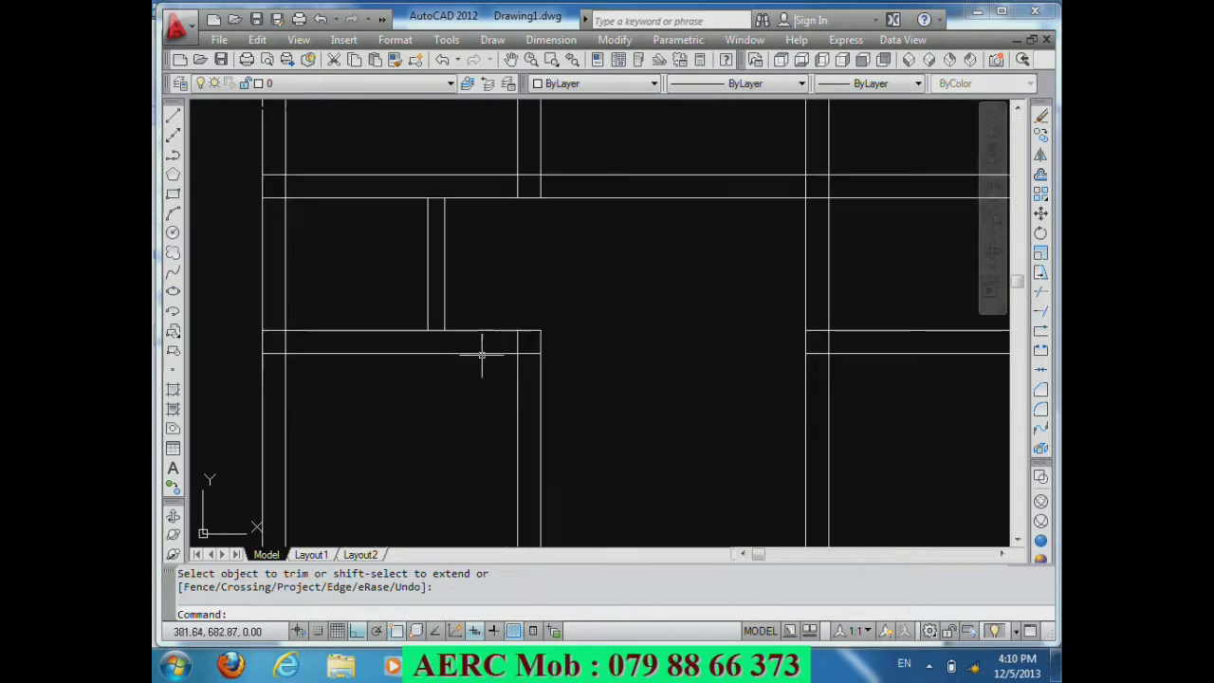
scroll(584, 324, down, 2)
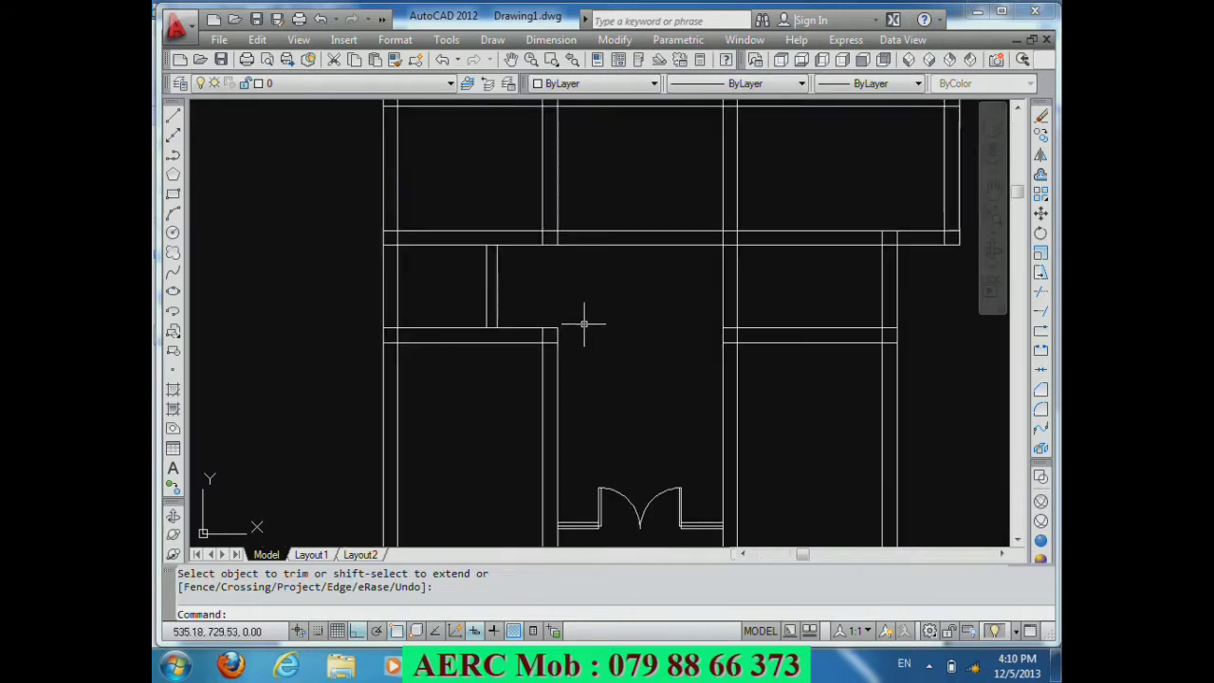
scroll(545, 395, up, 1)
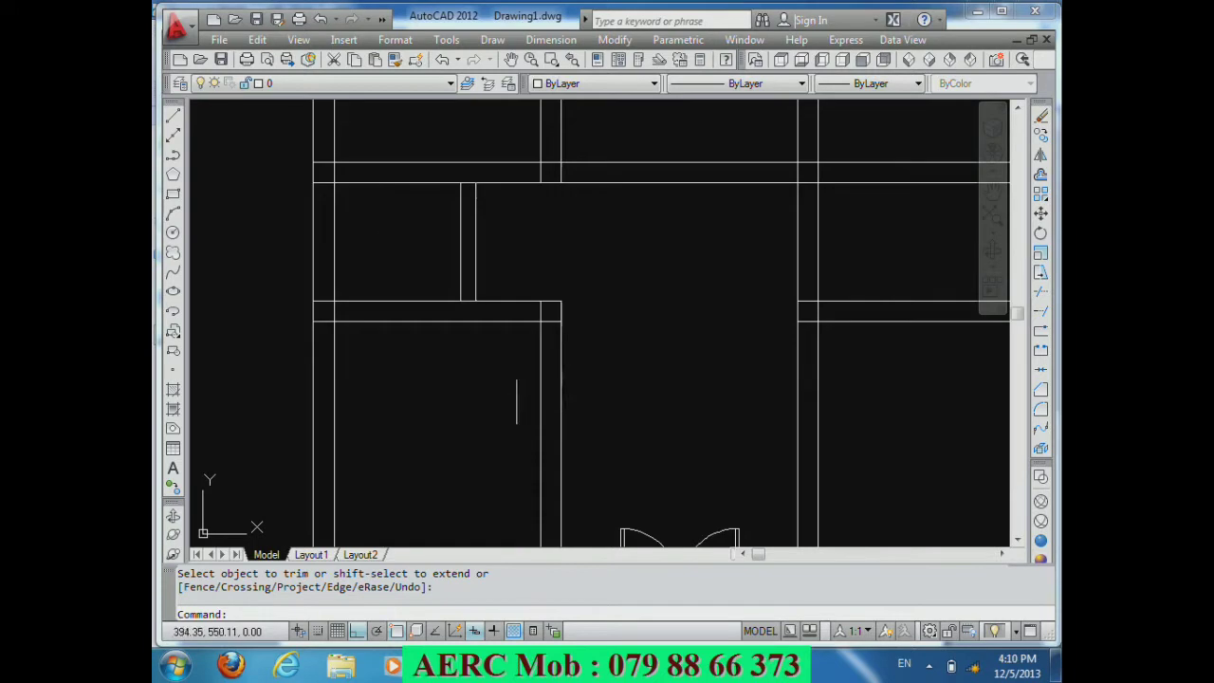
text(l)
key(Return)
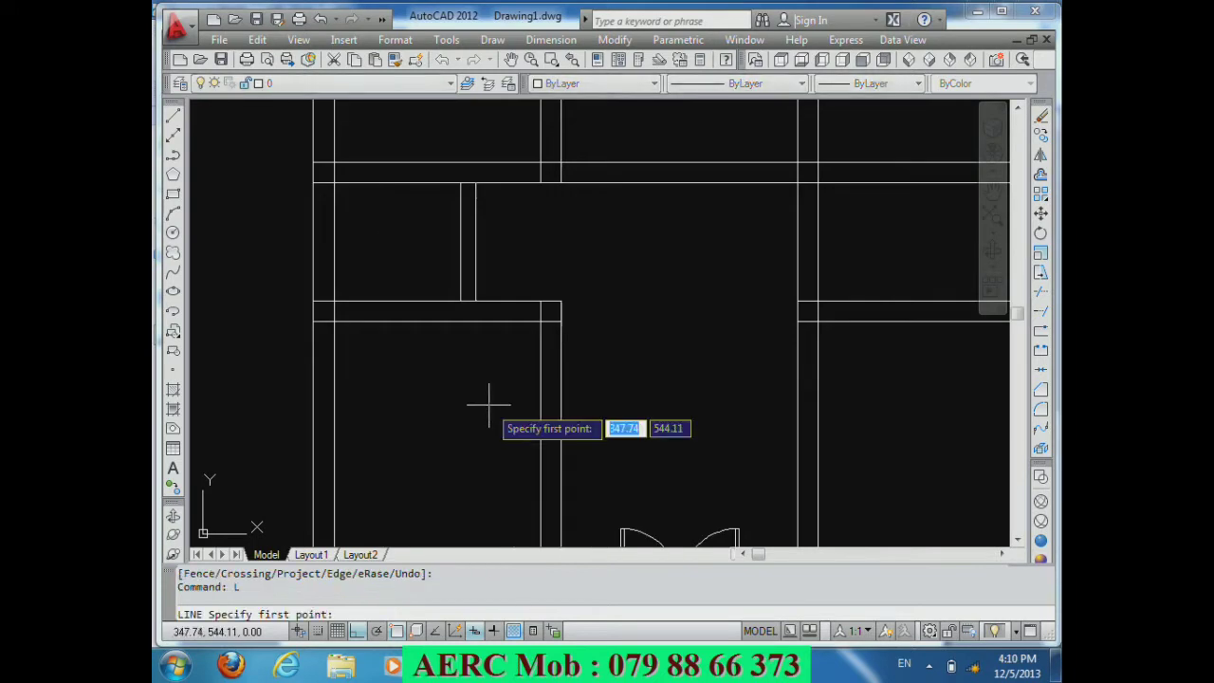
click(540, 301)
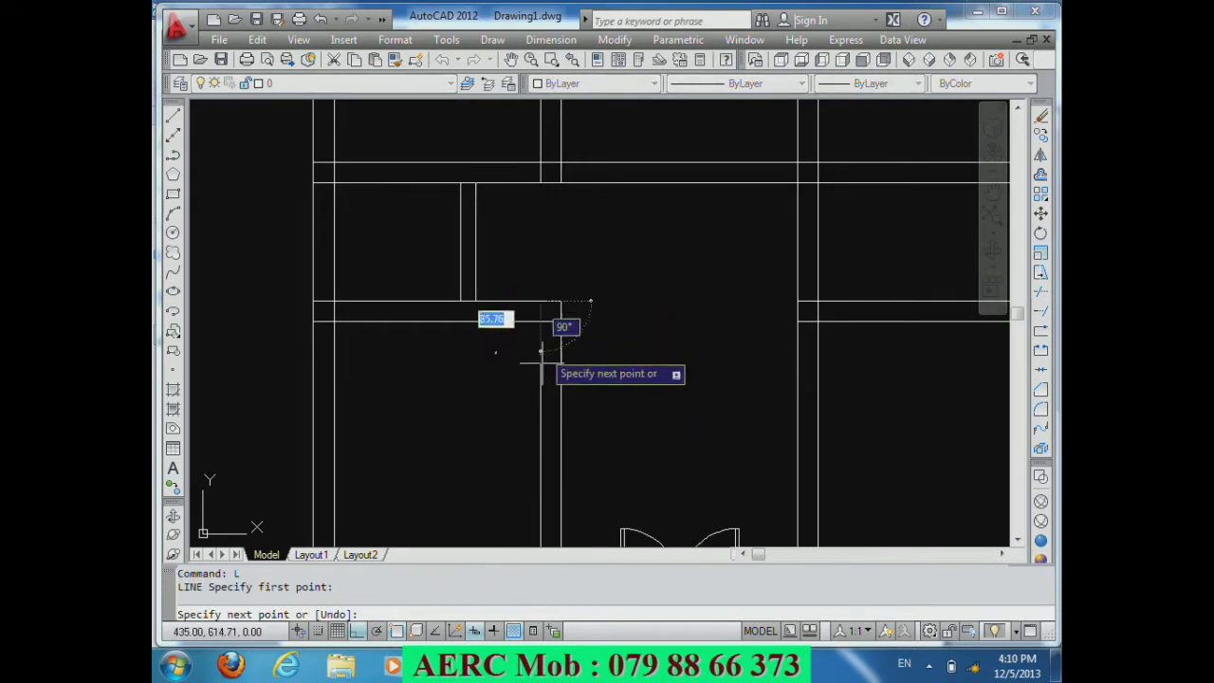
text(100)
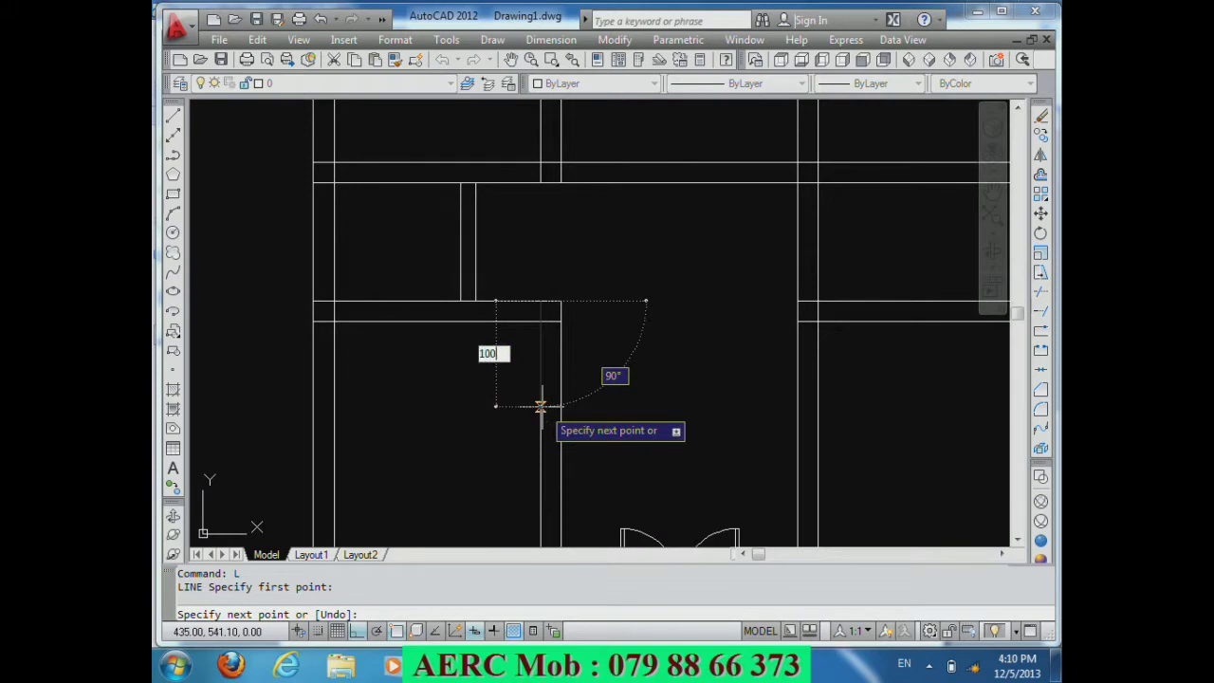
key(Return)
Step: Offset the wall line 100 to the left to mark the door gap
key(Return)
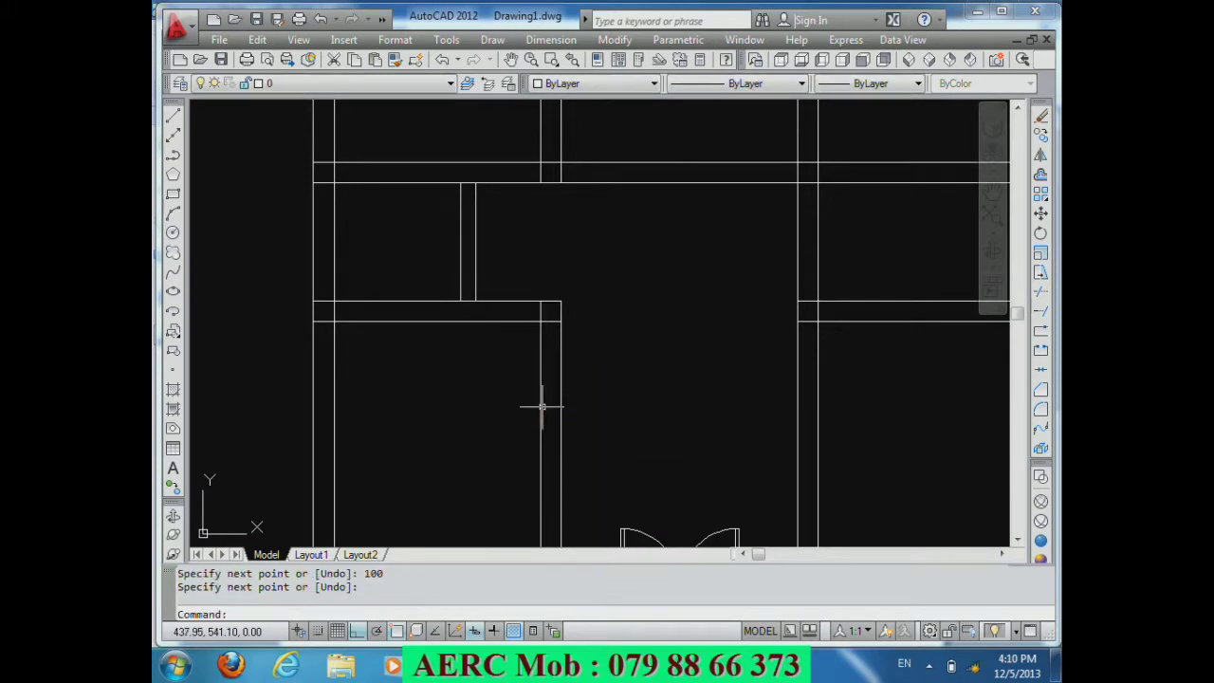
text(o)
key(Return)
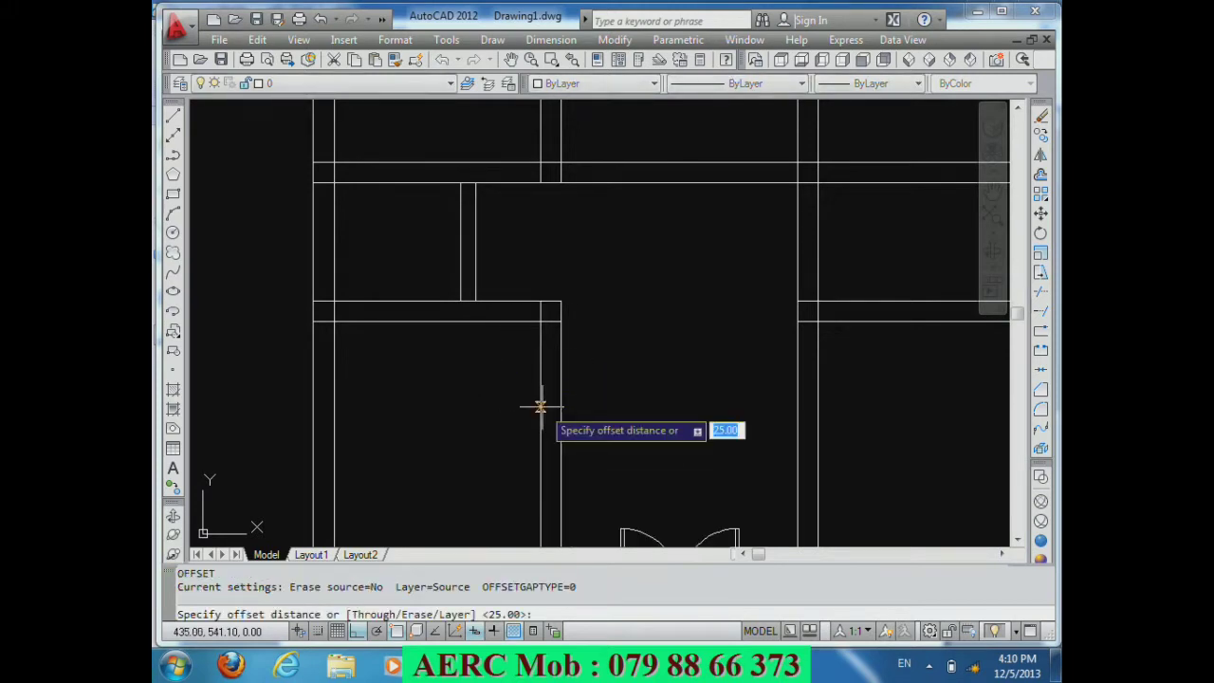
text(1)
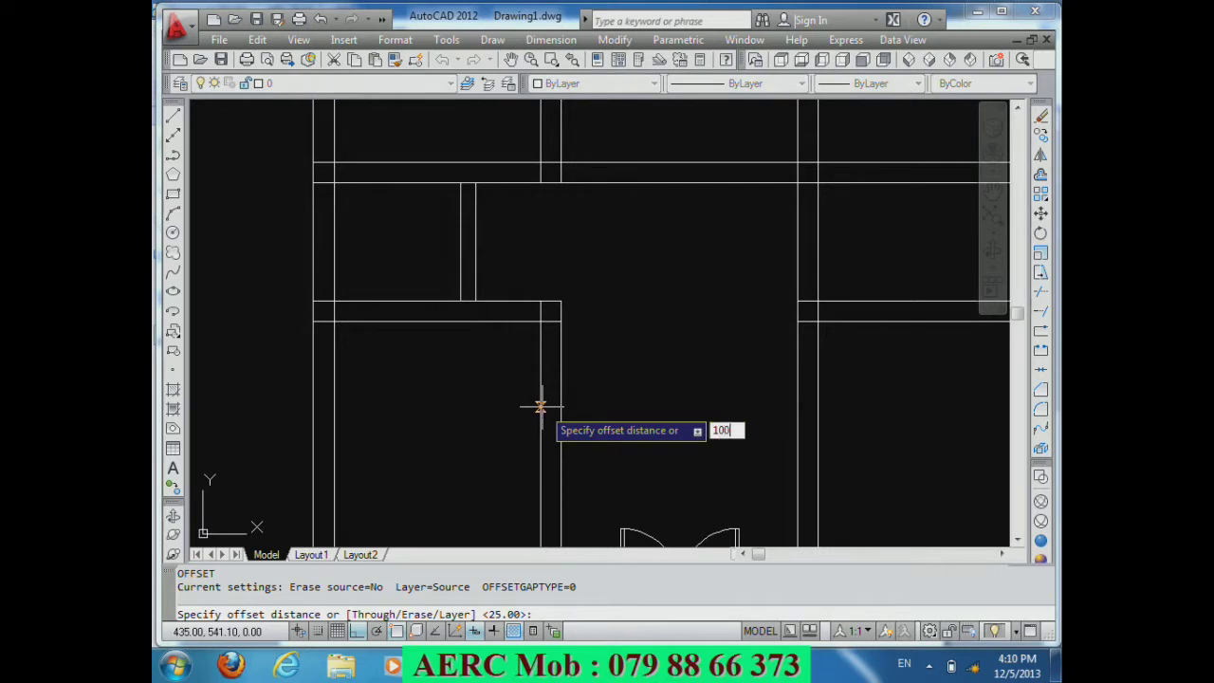
key(Return)
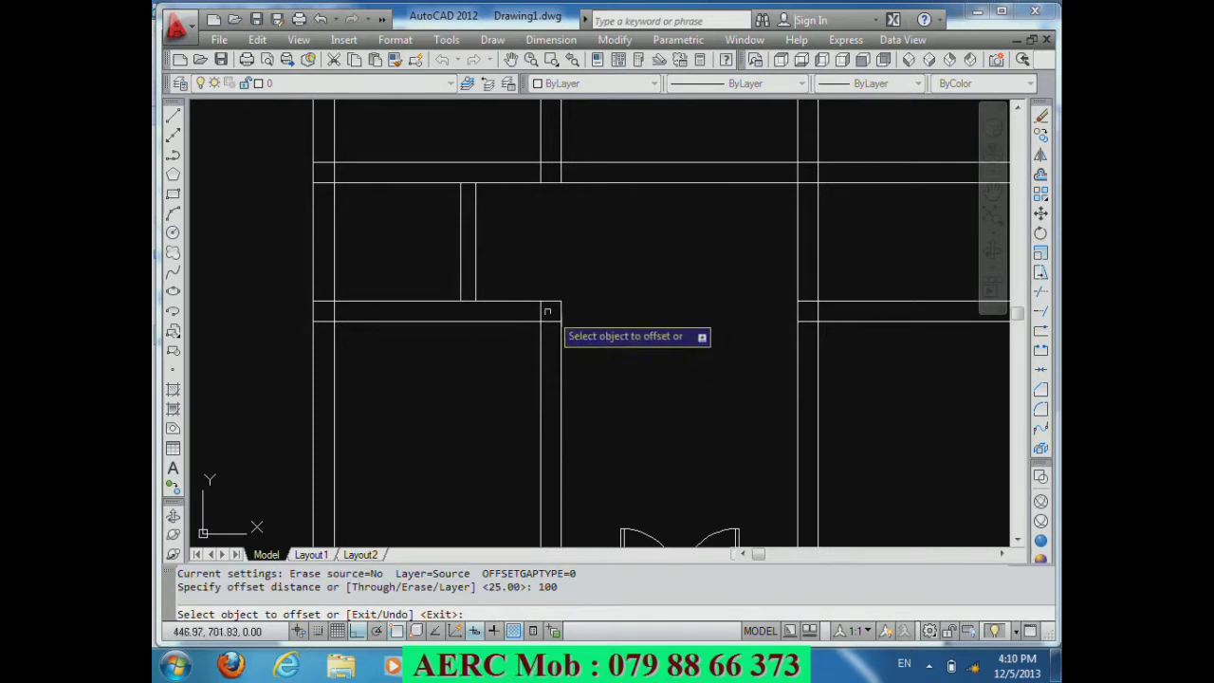
click(542, 311)
click(489, 349)
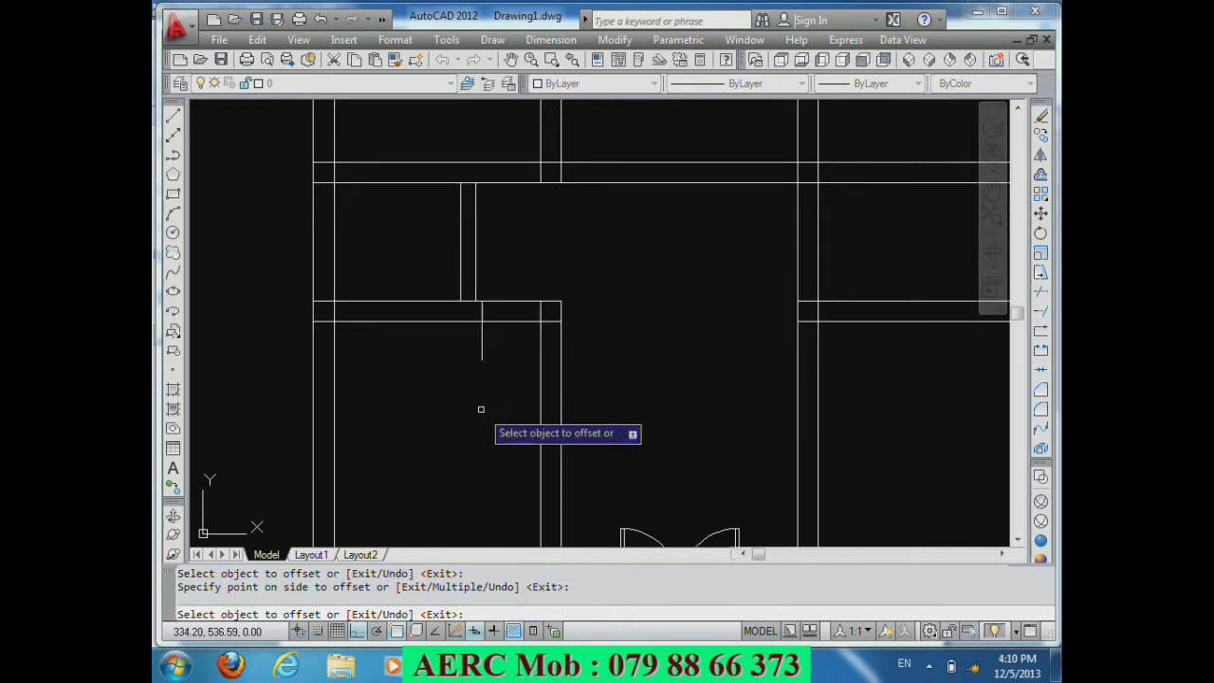
key(Return)
Step: Trim the wall lines inside the 100-wide gap and remove the leftover stub
text(r)
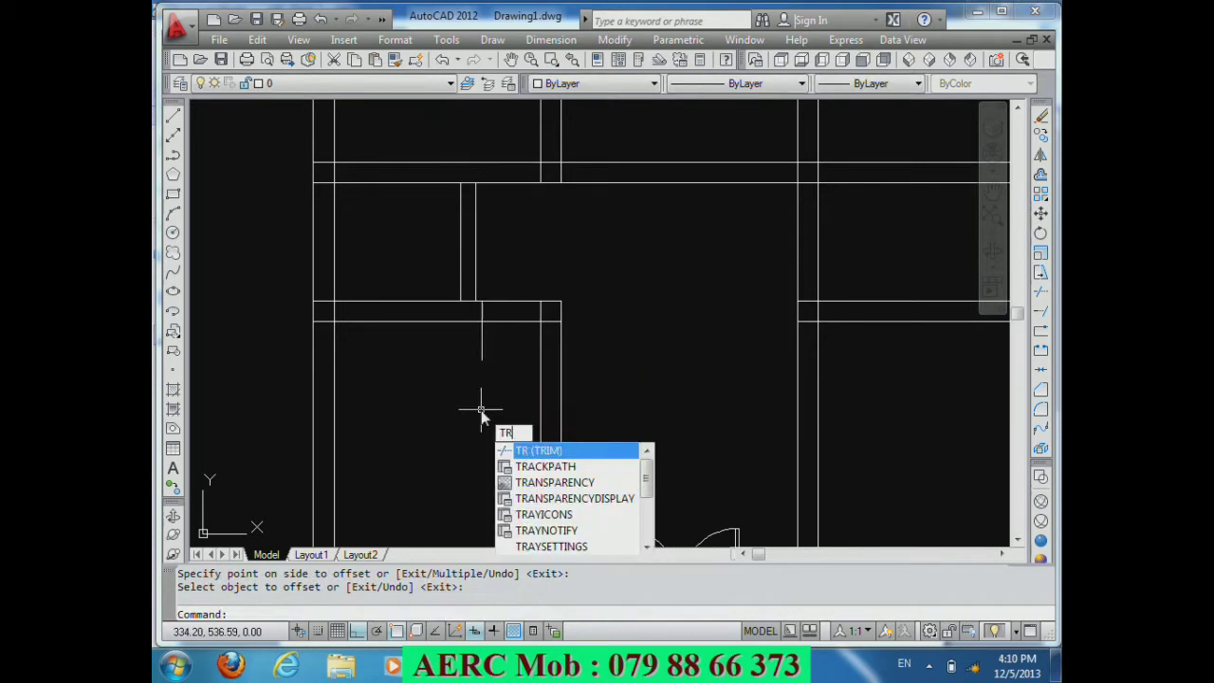
key(Return)
key(Return)
click(521, 346)
click(507, 294)
click(505, 357)
click(460, 353)
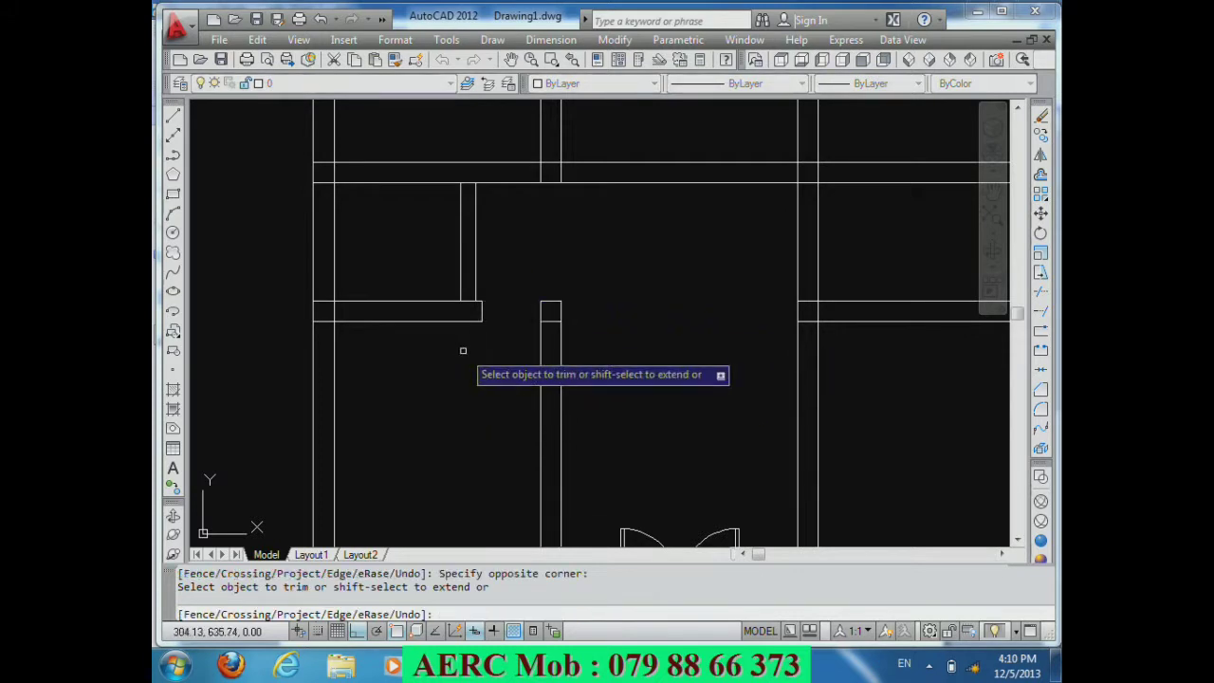
key(Return)
Step: Draw two 10-unit line ticks at the wall ends of the opening
text(l)
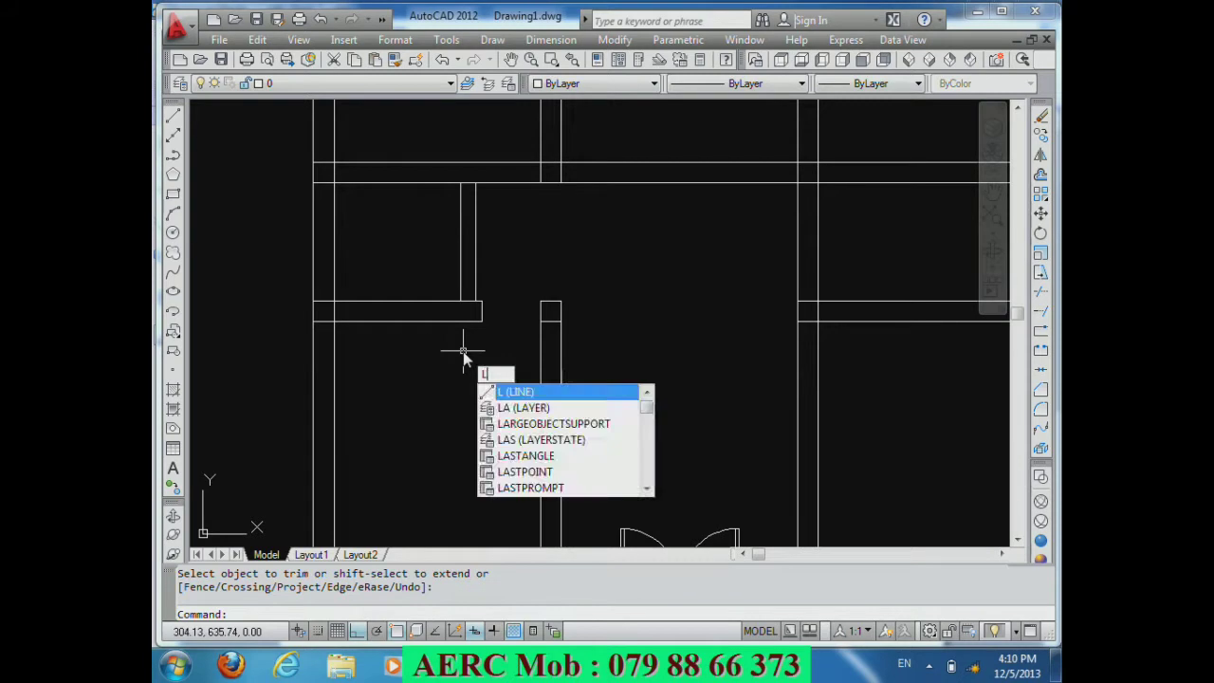
key(Return)
click(481, 312)
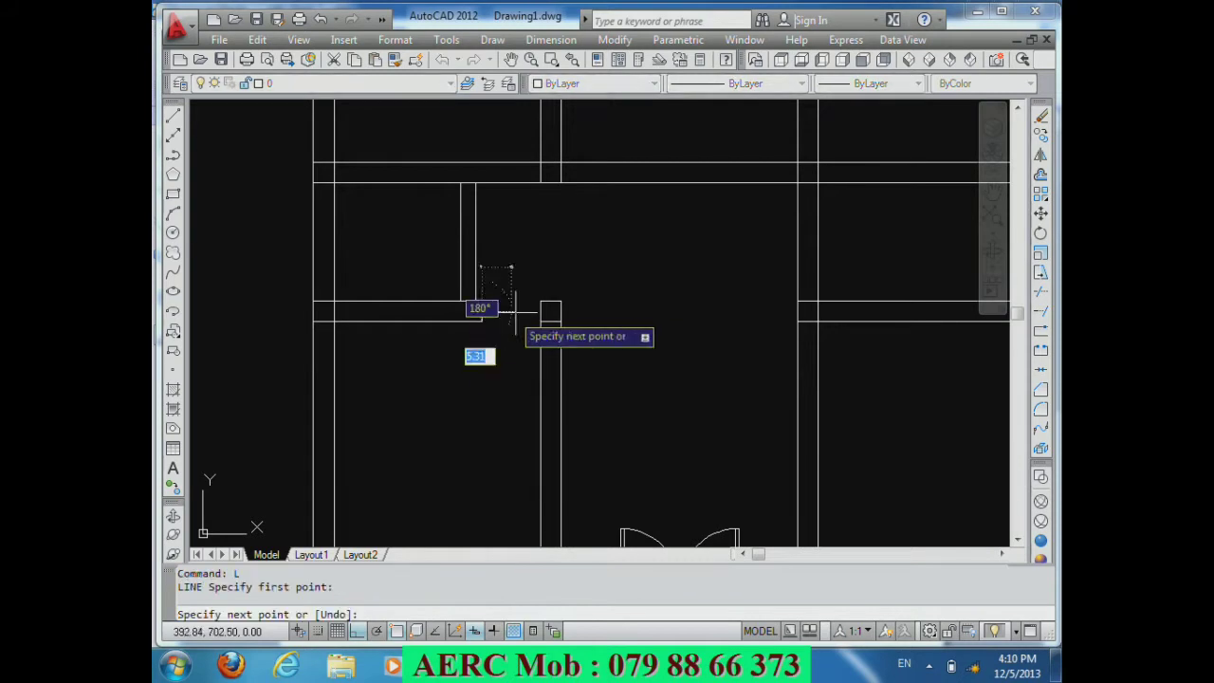
text(10)
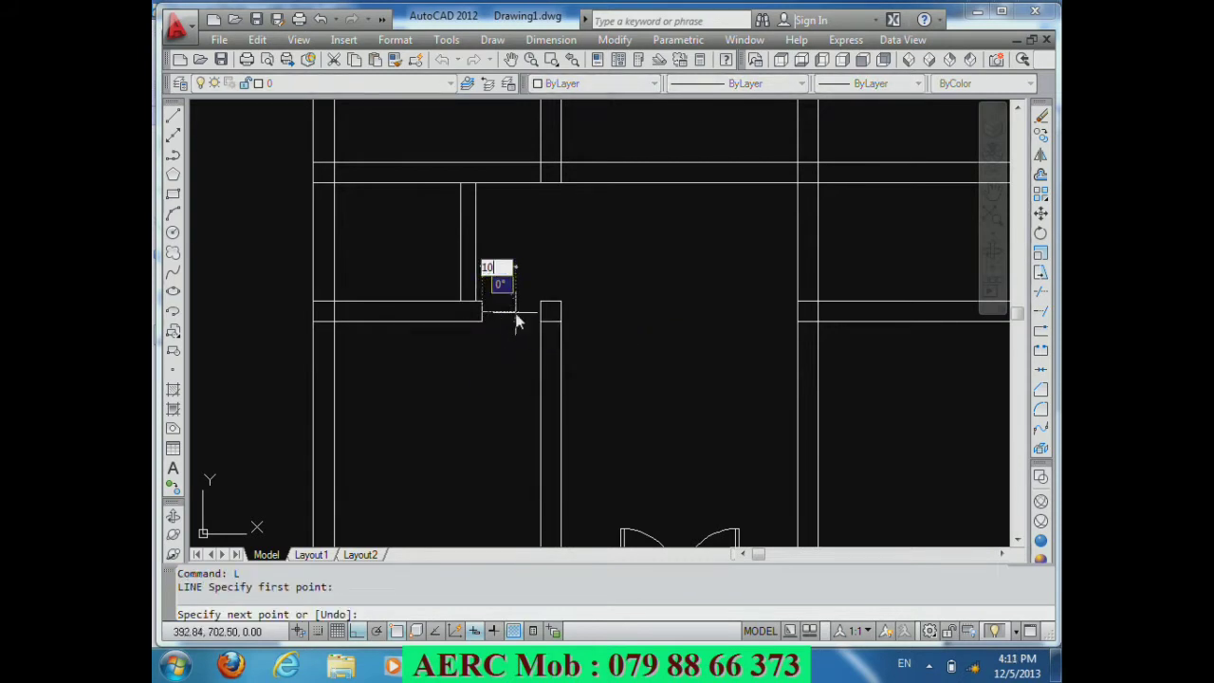
key(Return)
key(Return)
key(Return)
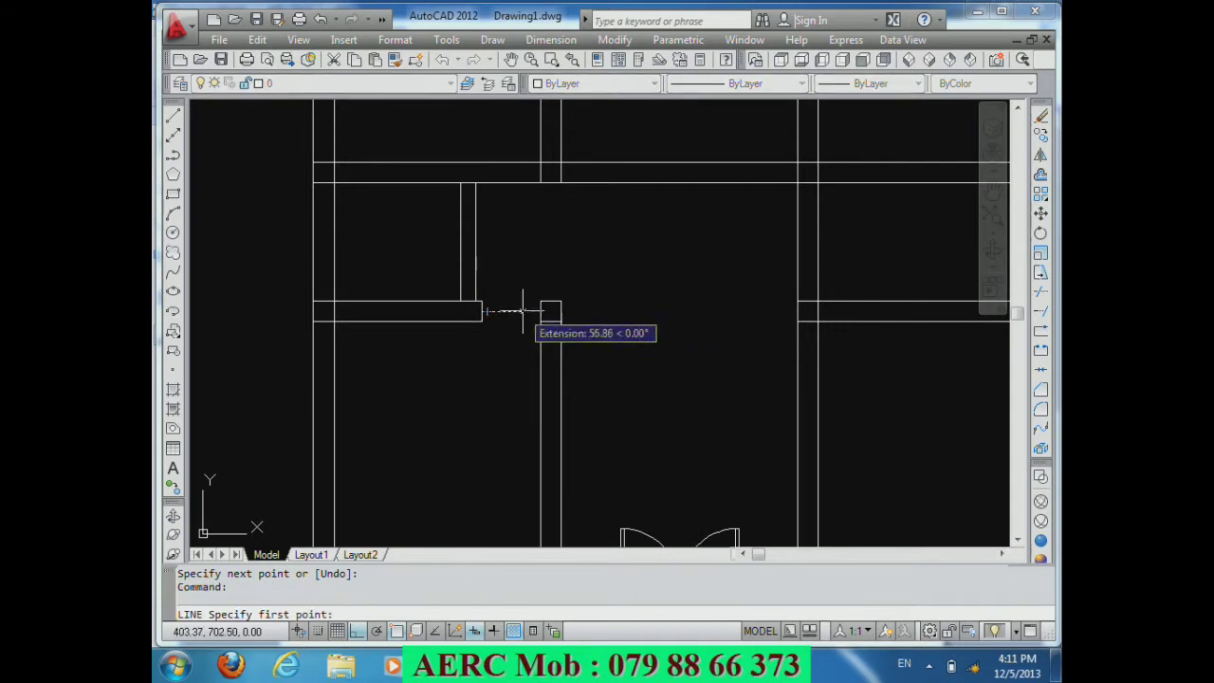
click(540, 311)
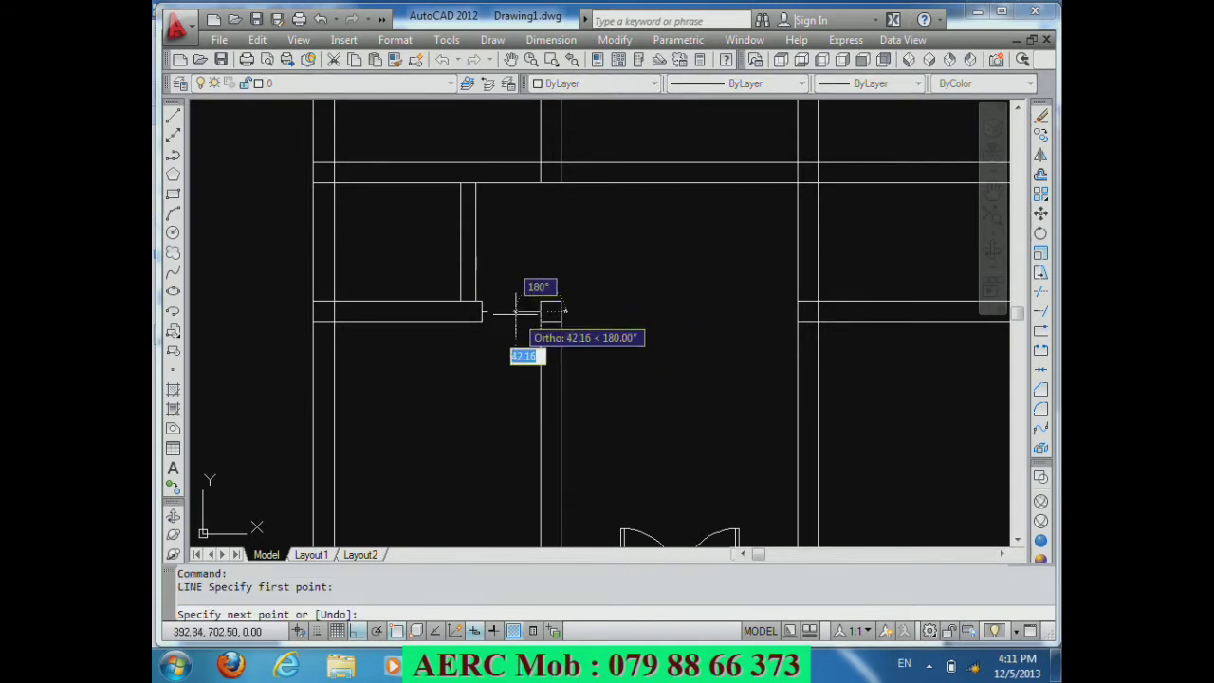
text(10)
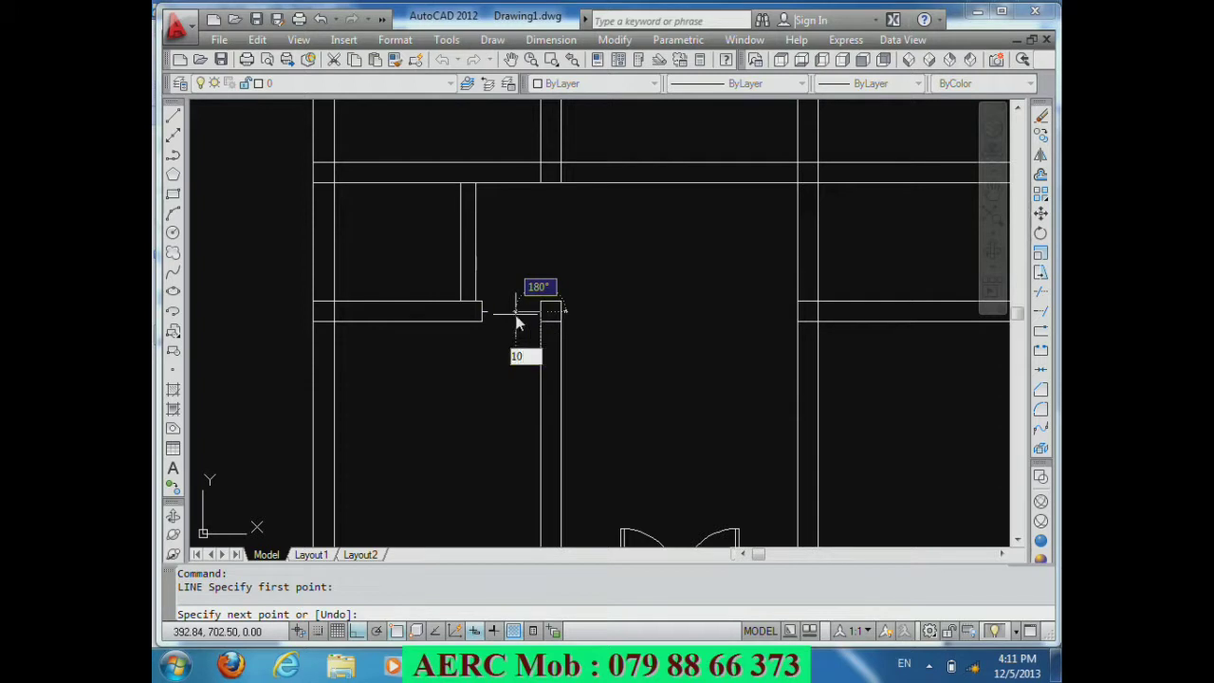
key(Return)
key(Return)
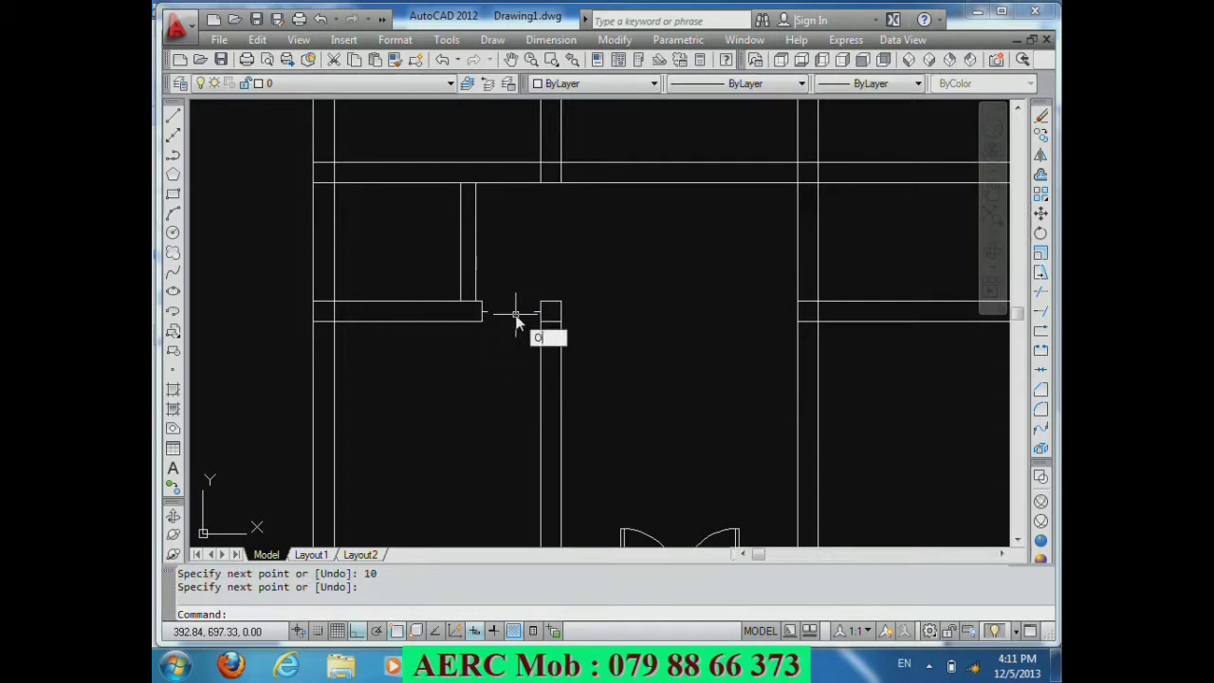
Step: Offset the short vertical jamb line 10 units left to form the door leaf
key(Return)
text(10)
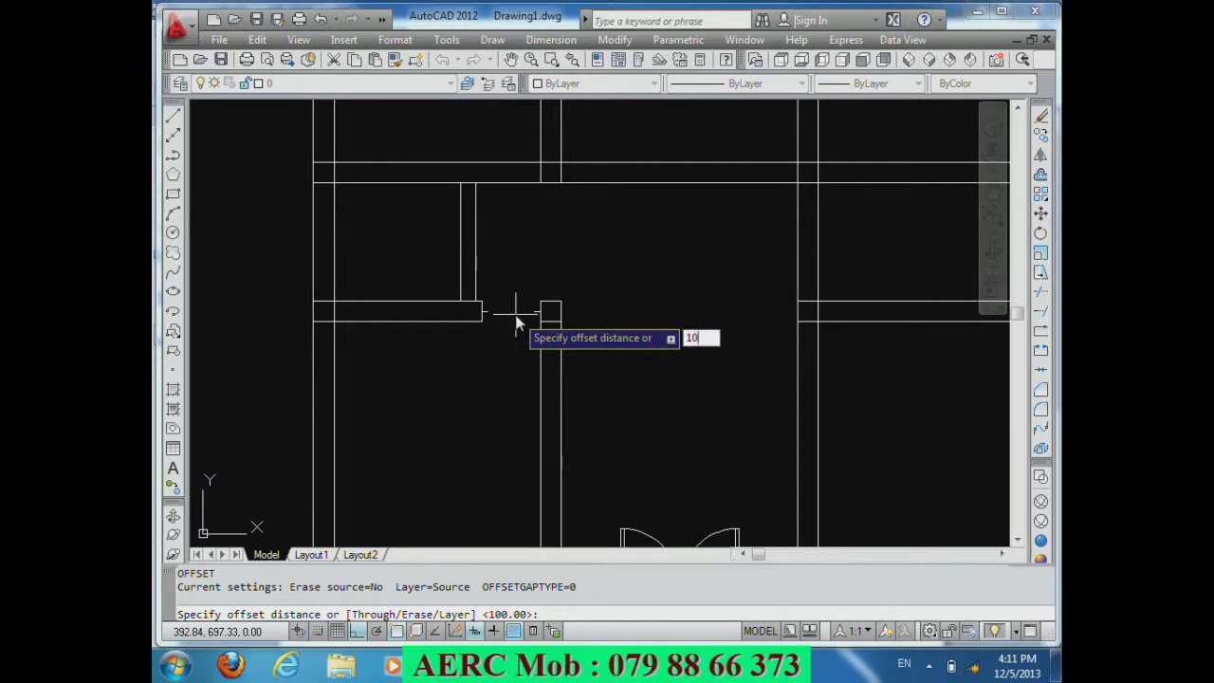
key(Return)
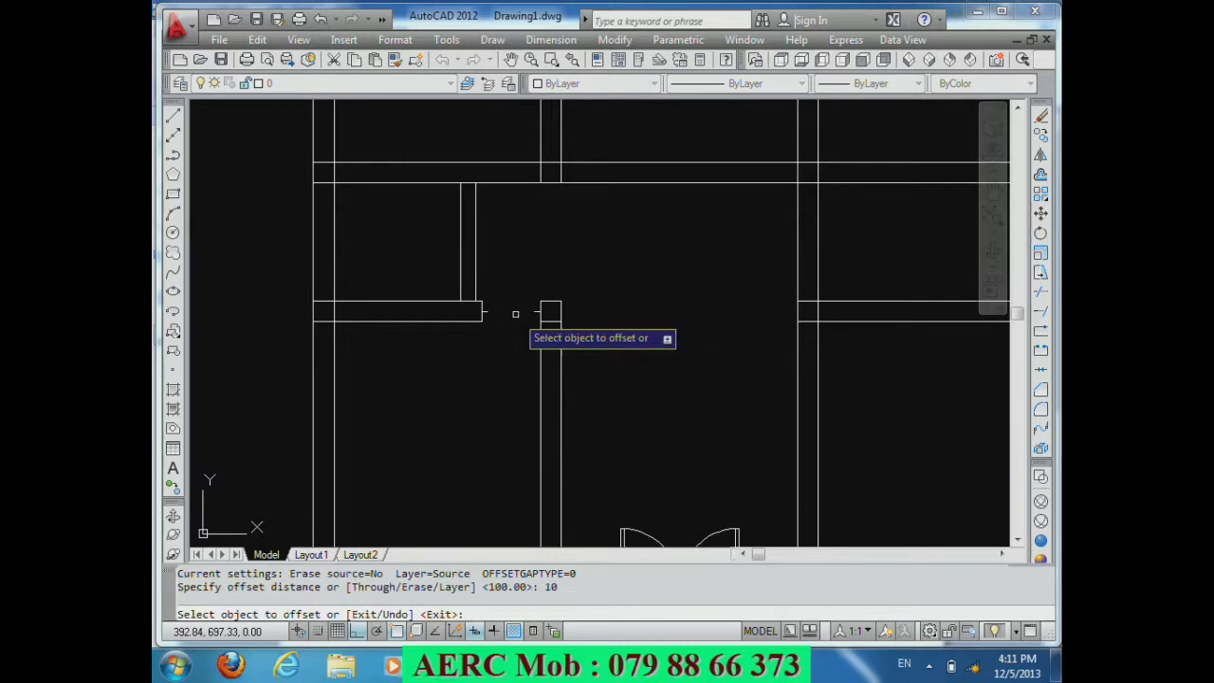
key(Return)
key(Return)
key(Return)
click(537, 343)
click(510, 373)
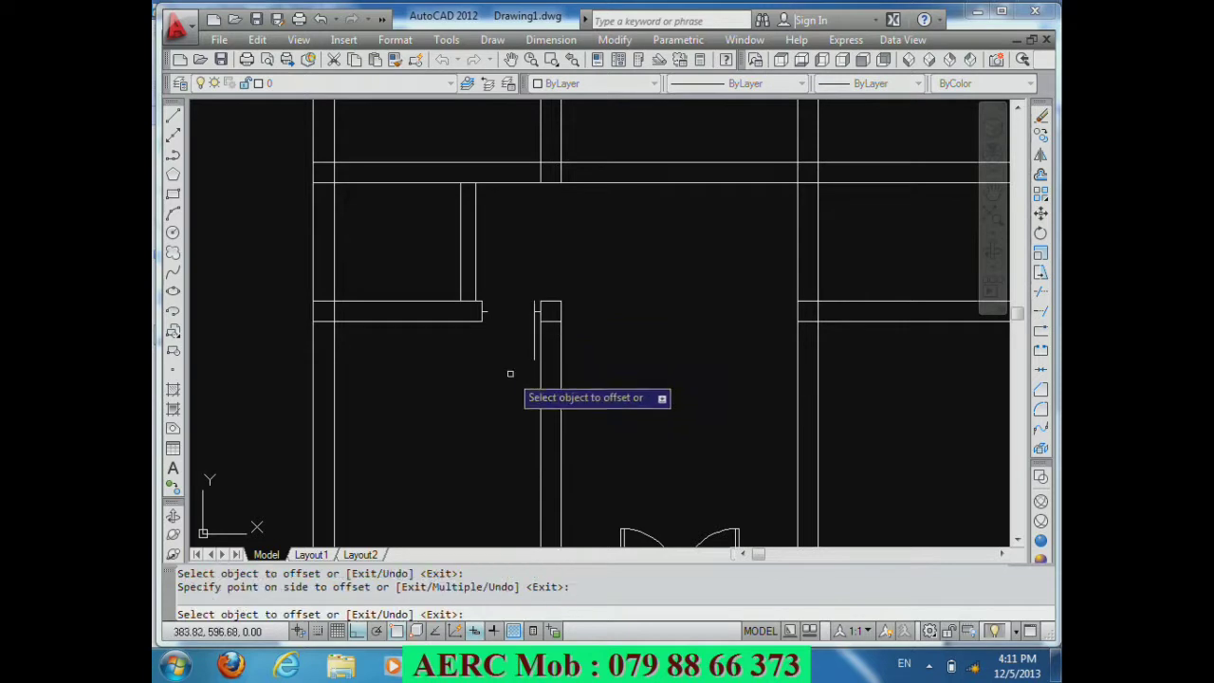
key(Return)
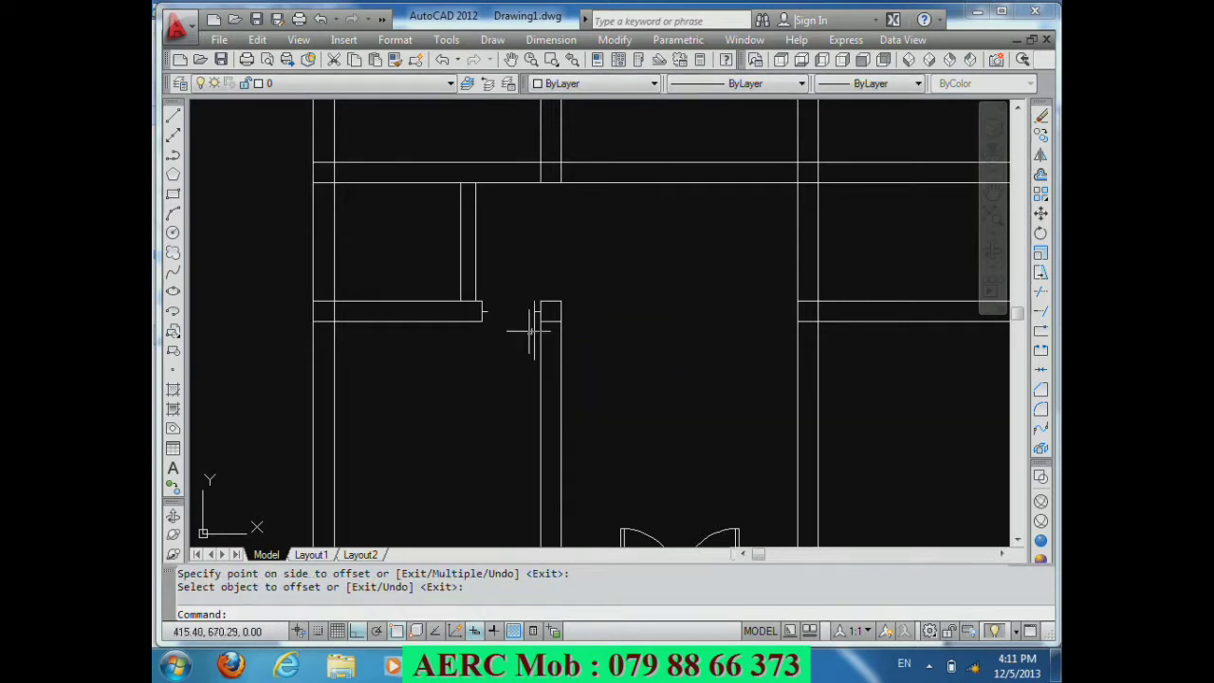
Step: Delete the duplicate vertical line and trim the stub above the door leaf
scroll(527, 316, up, 5)
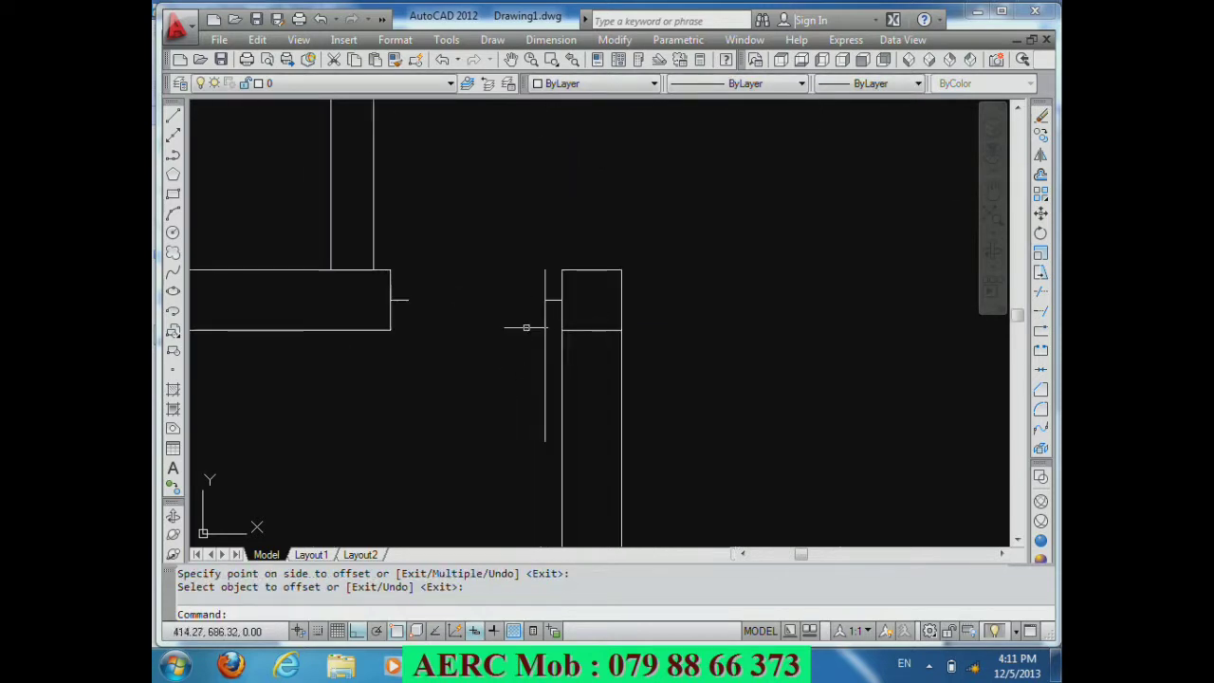
click(562, 366)
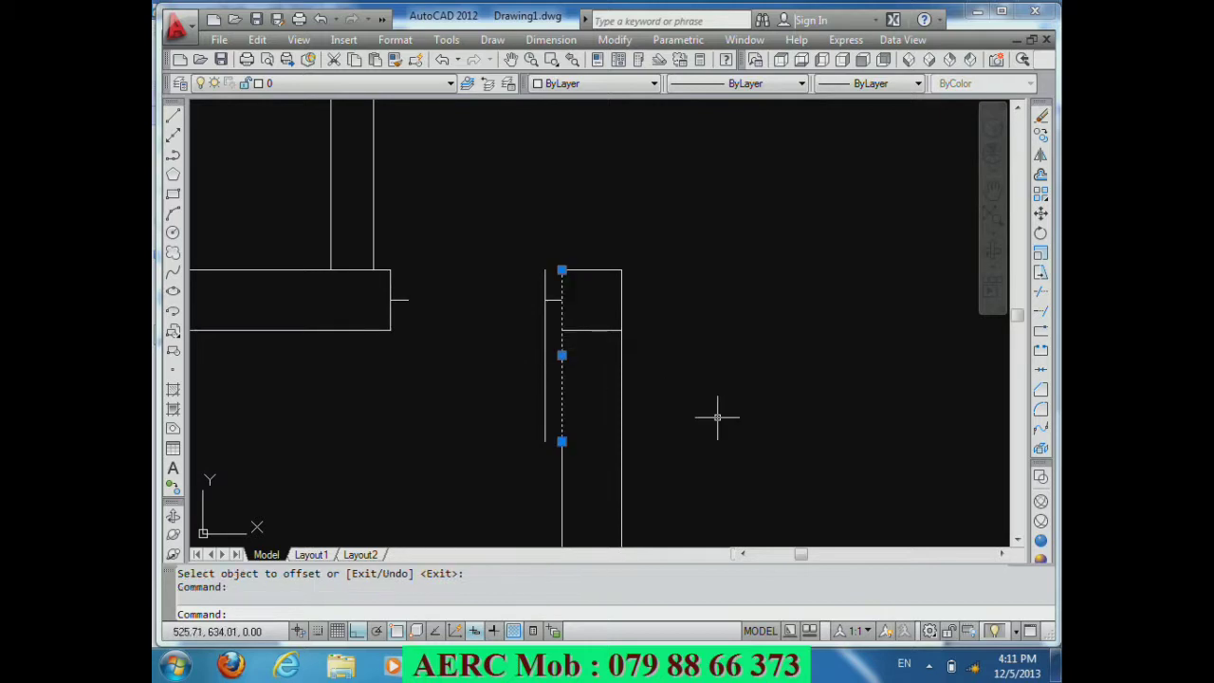
key(Delete)
text(tr)
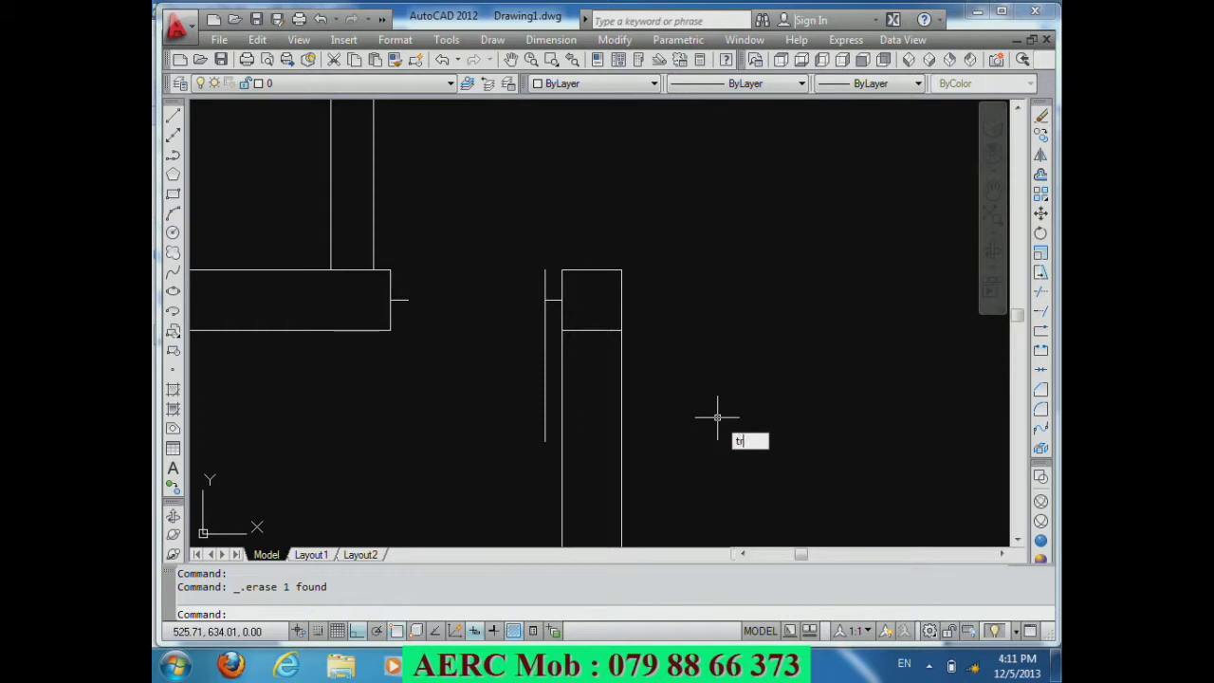
key(Return)
key(Return)
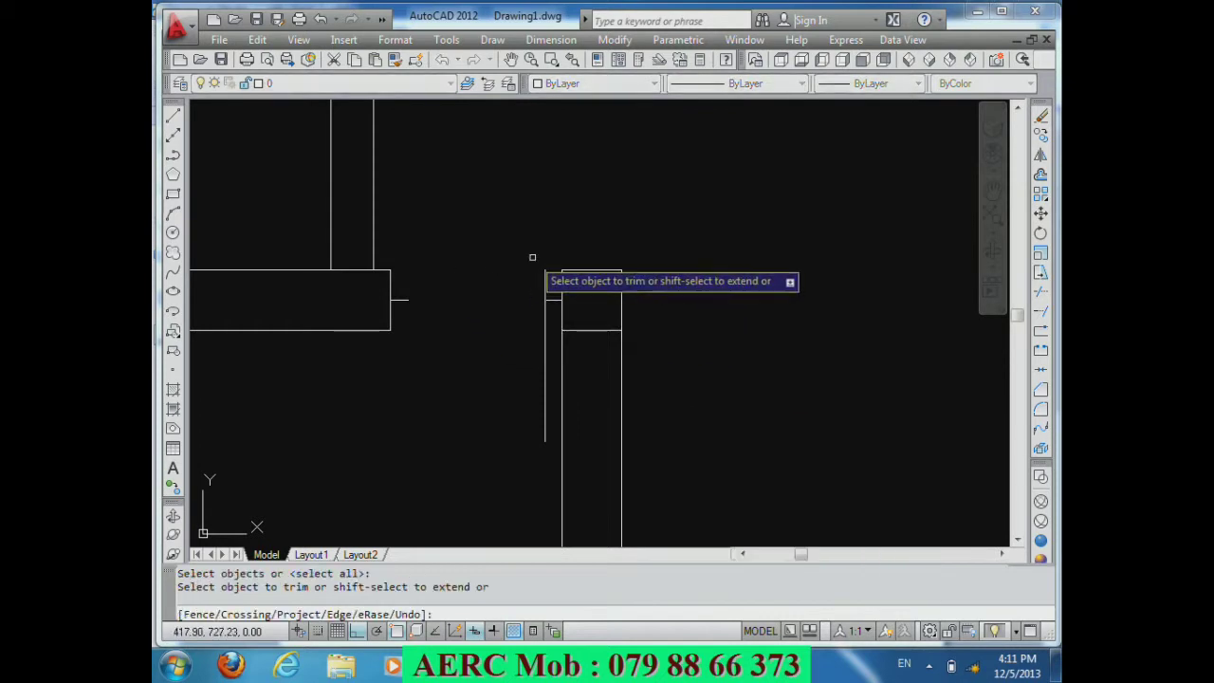
click(543, 281)
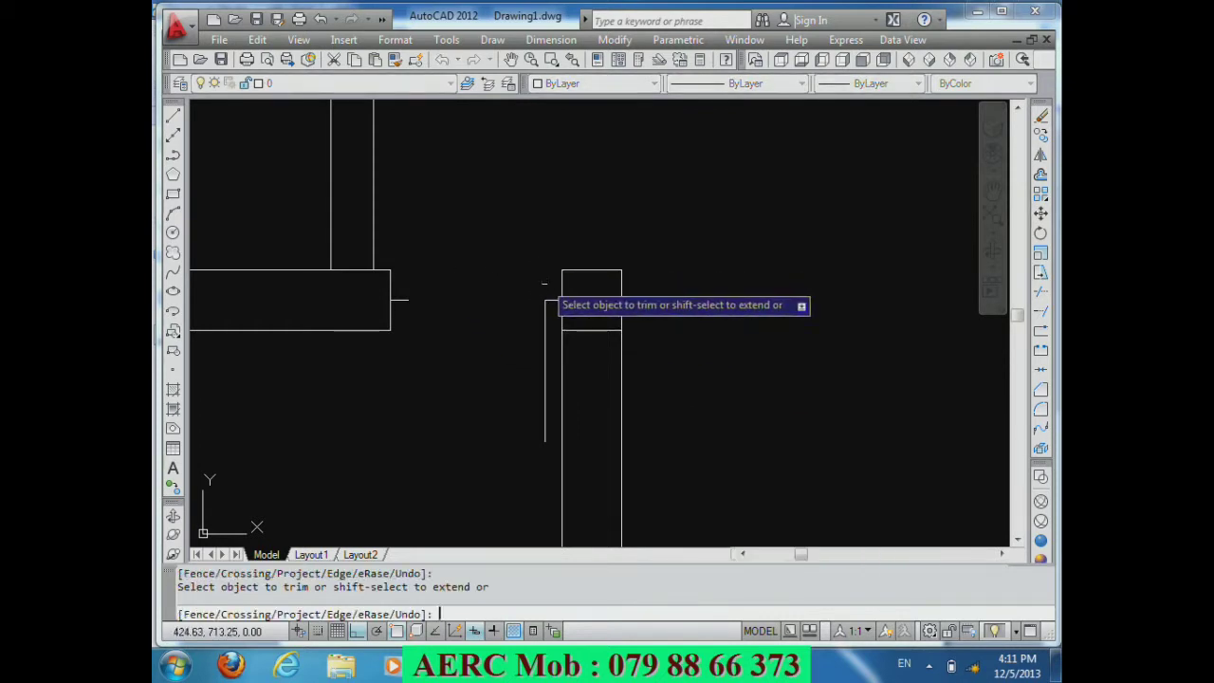
key(Return)
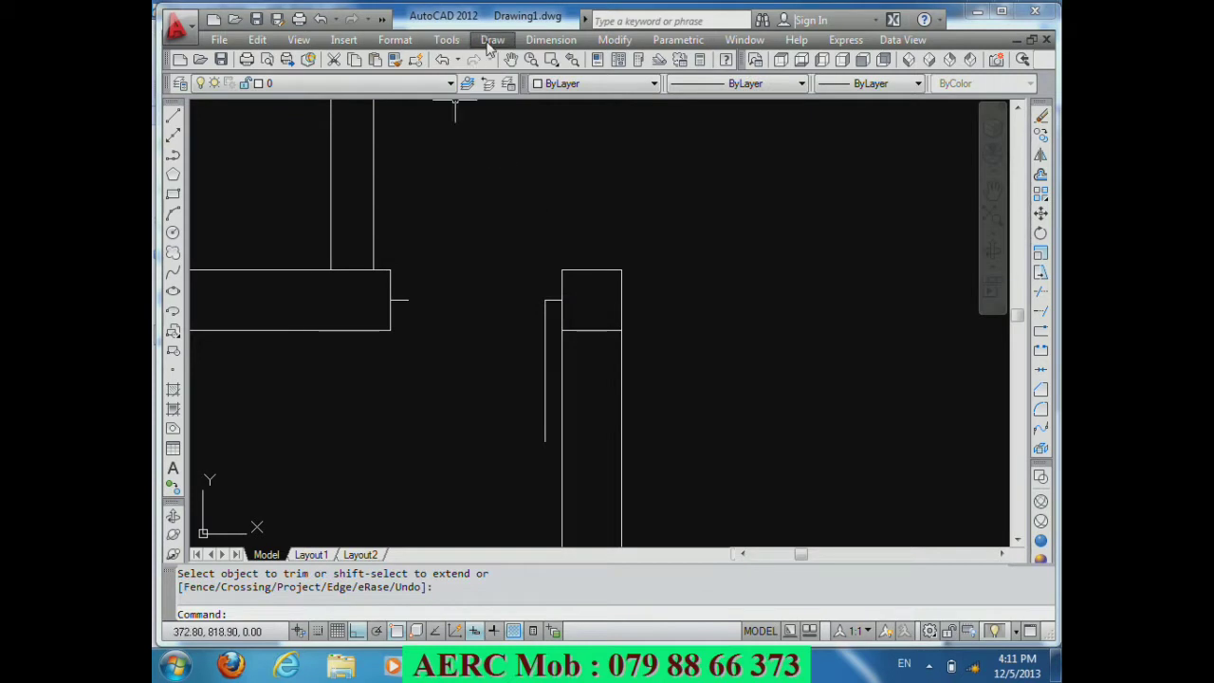
Step: Draw a Start-End-Direction arc from the door leaf's bottom to the partition end
click(492, 40)
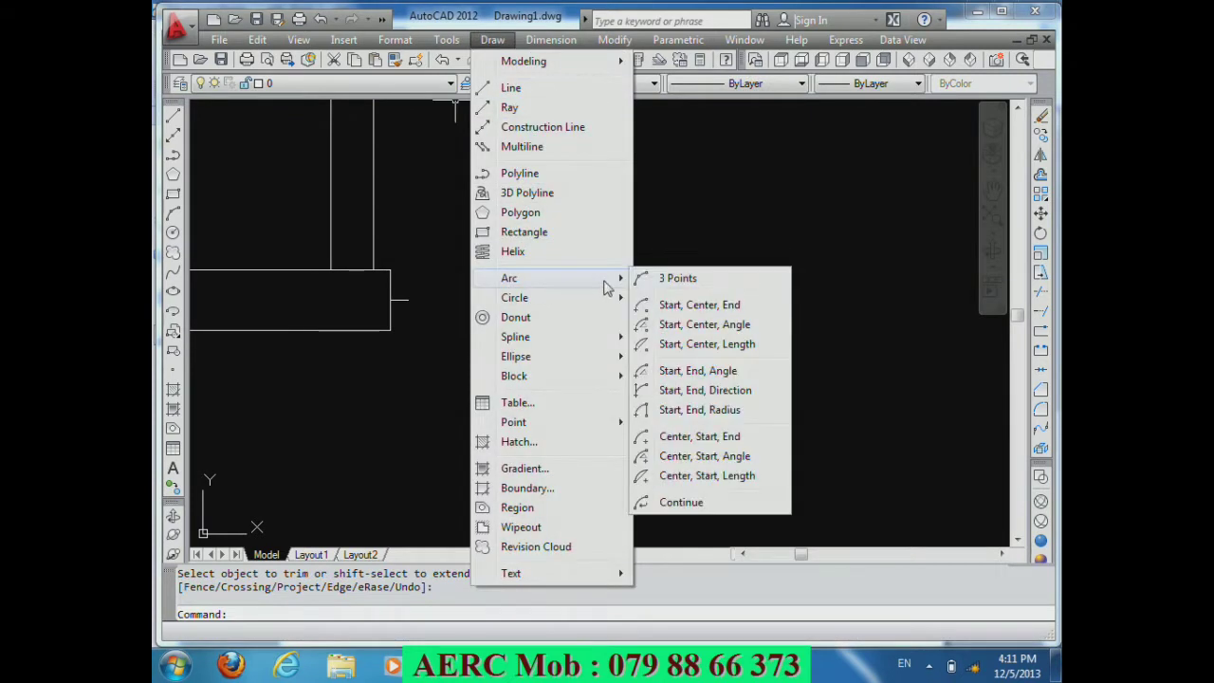
click(683, 391)
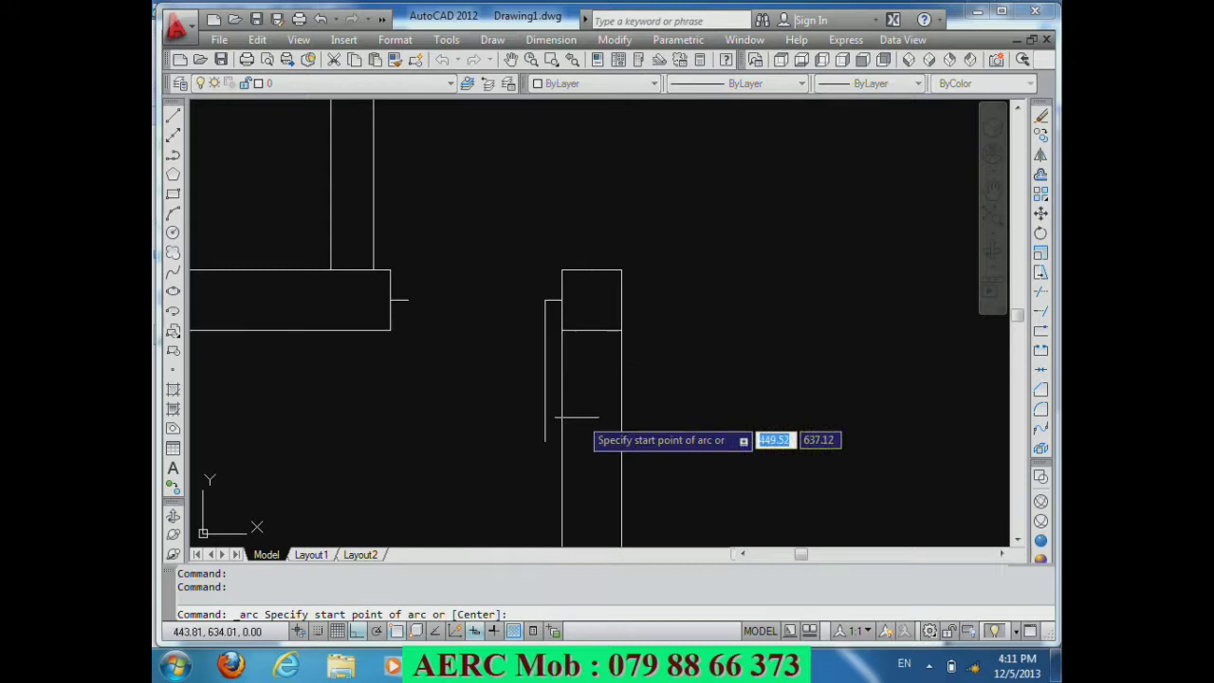
click(546, 439)
click(407, 300)
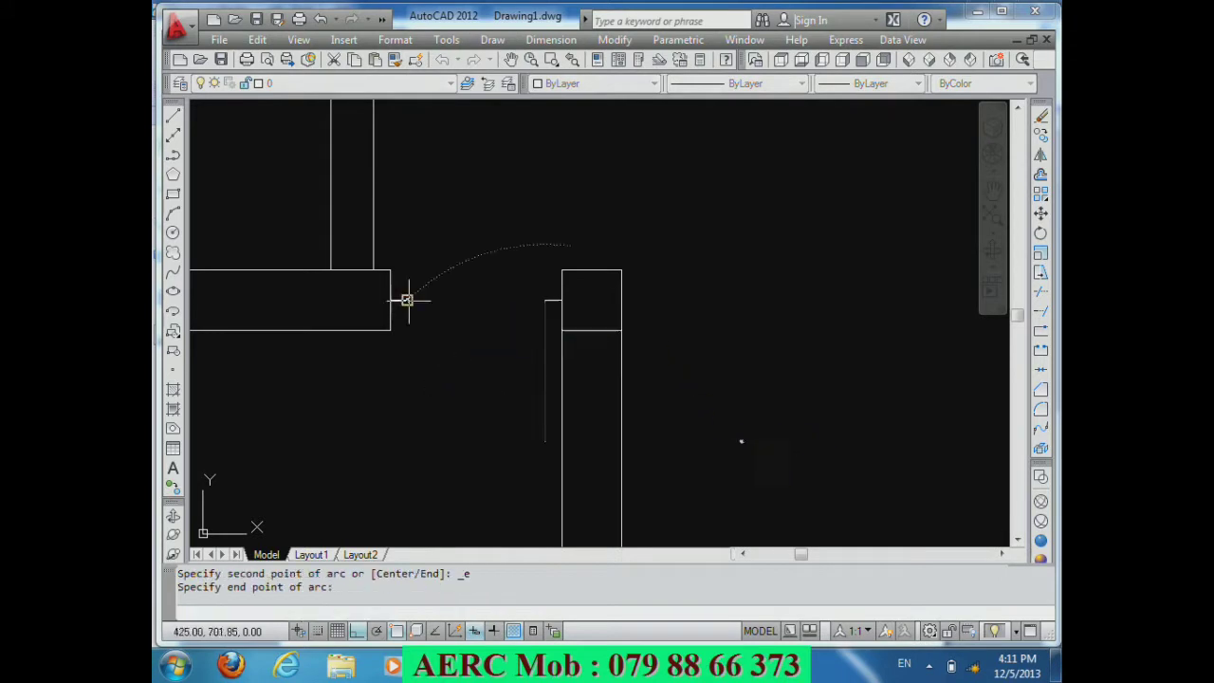
click(401, 398)
scroll(420, 414, down, 4)
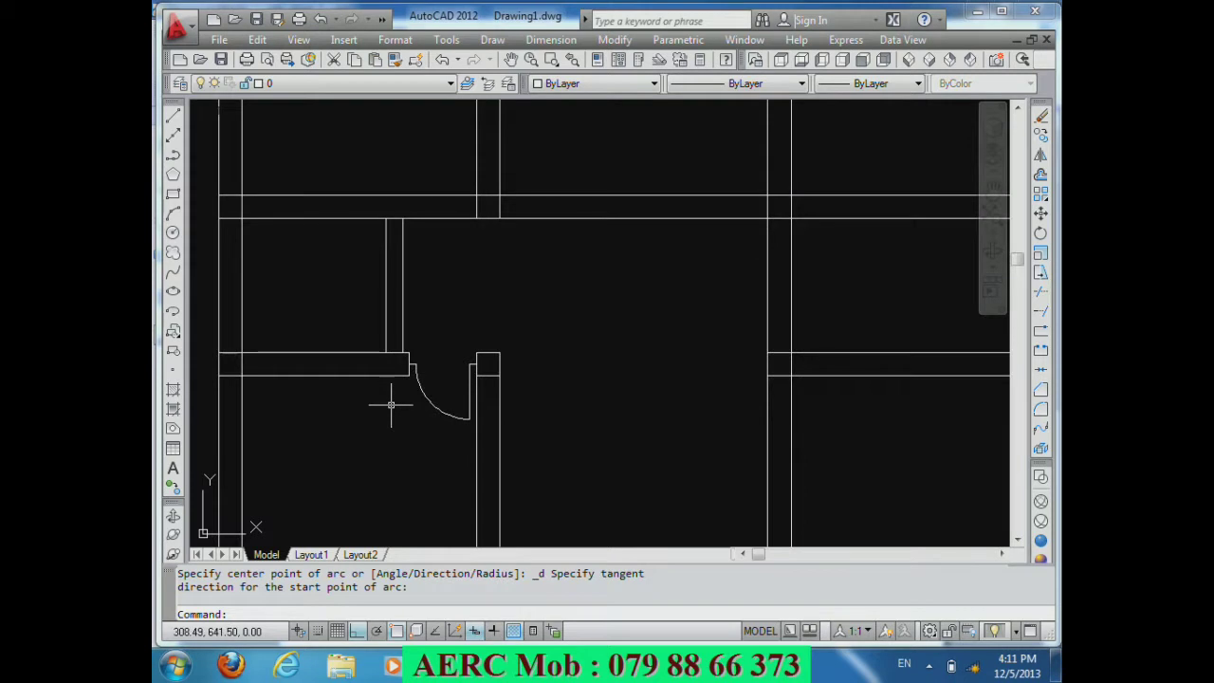
text(MI)
key(Return)
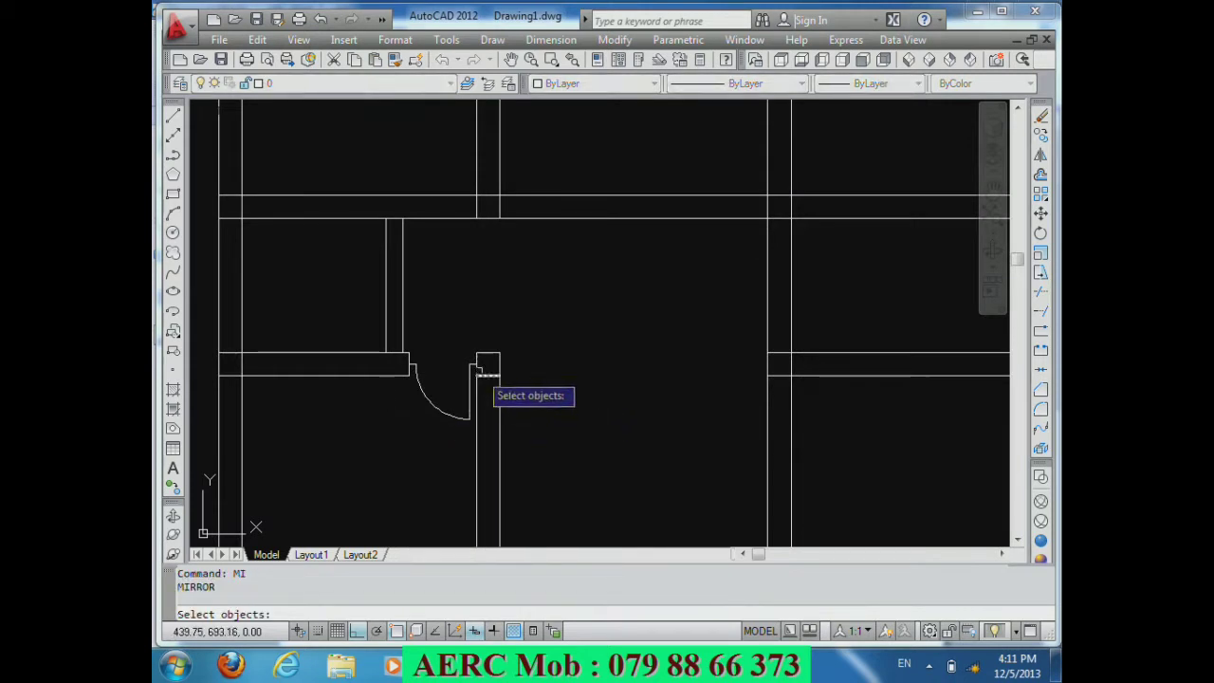
Step: Mirror the door leaf and swing arc across a horizontal line through the jamb, keeping the originals
click(472, 365)
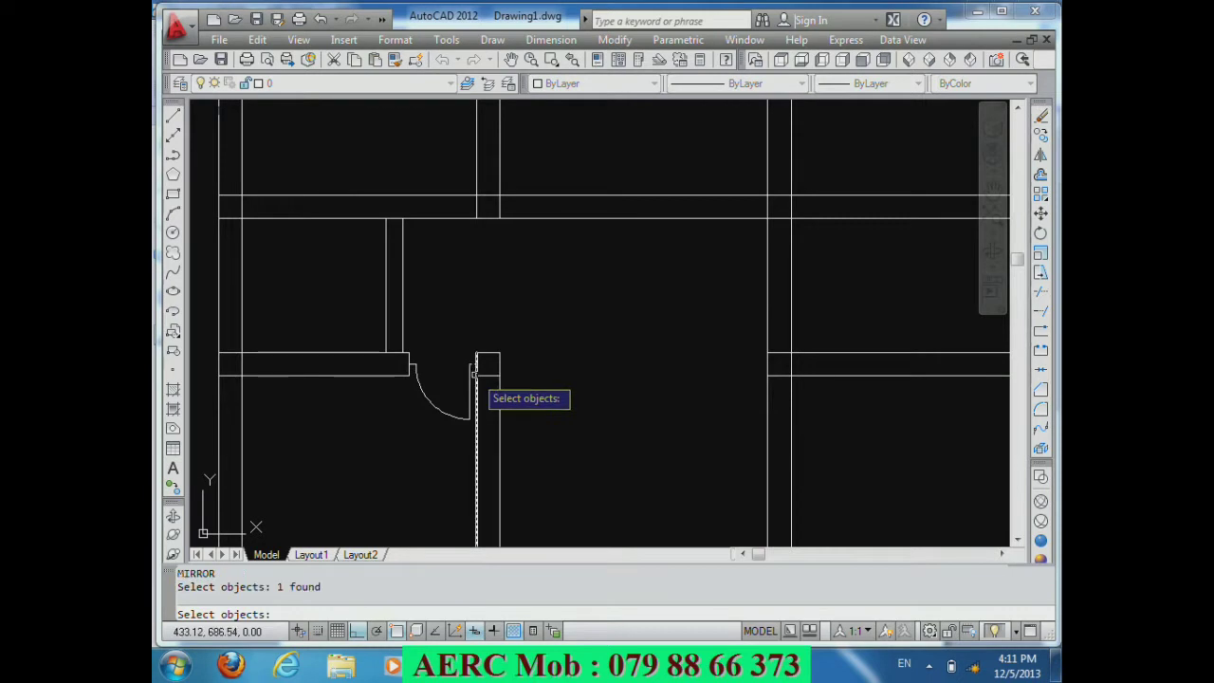
click(474, 373)
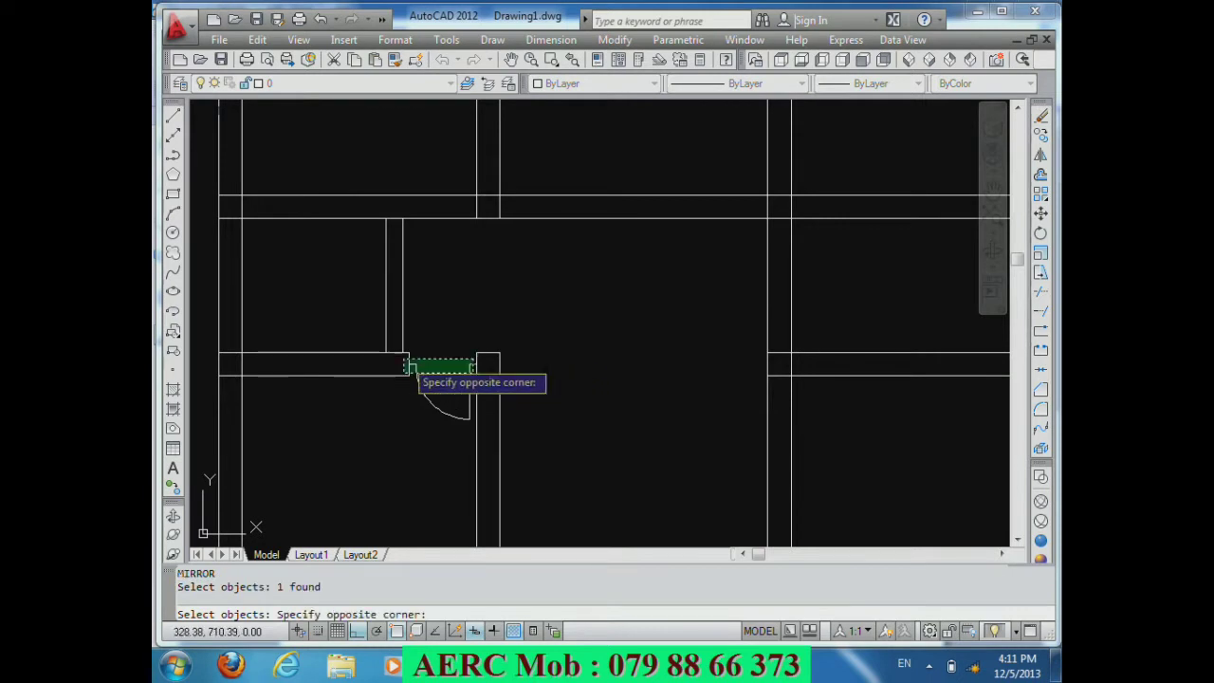
click(407, 352)
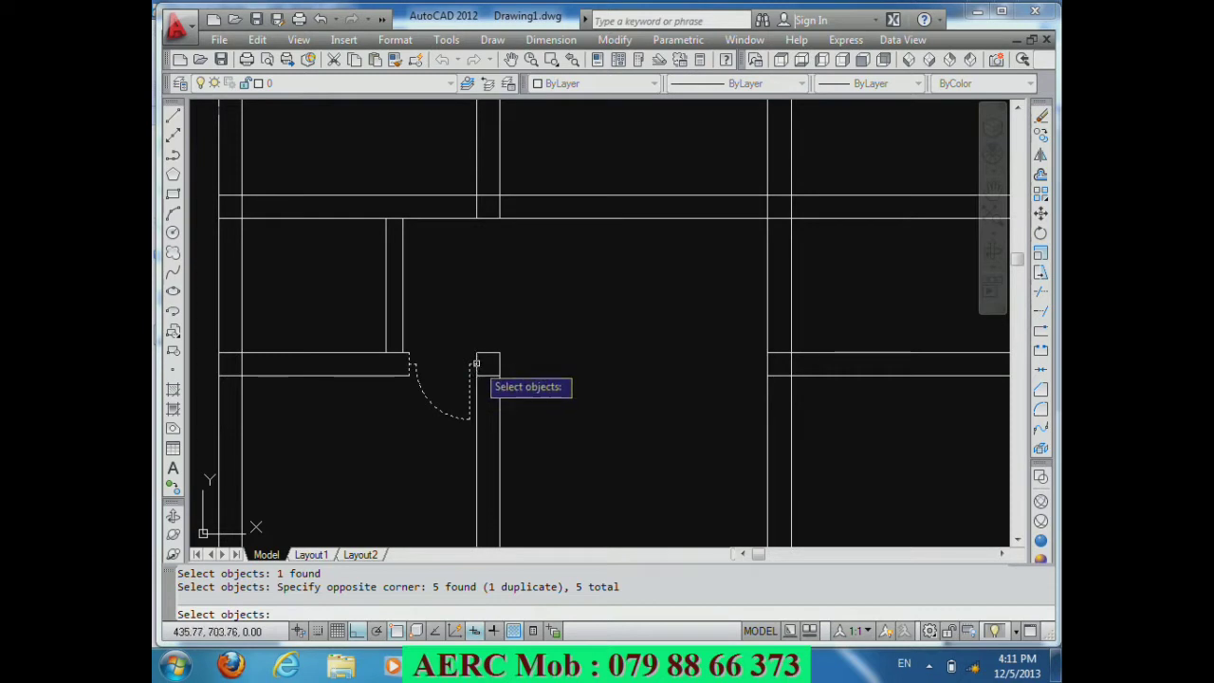
key(Return)
click(475, 364)
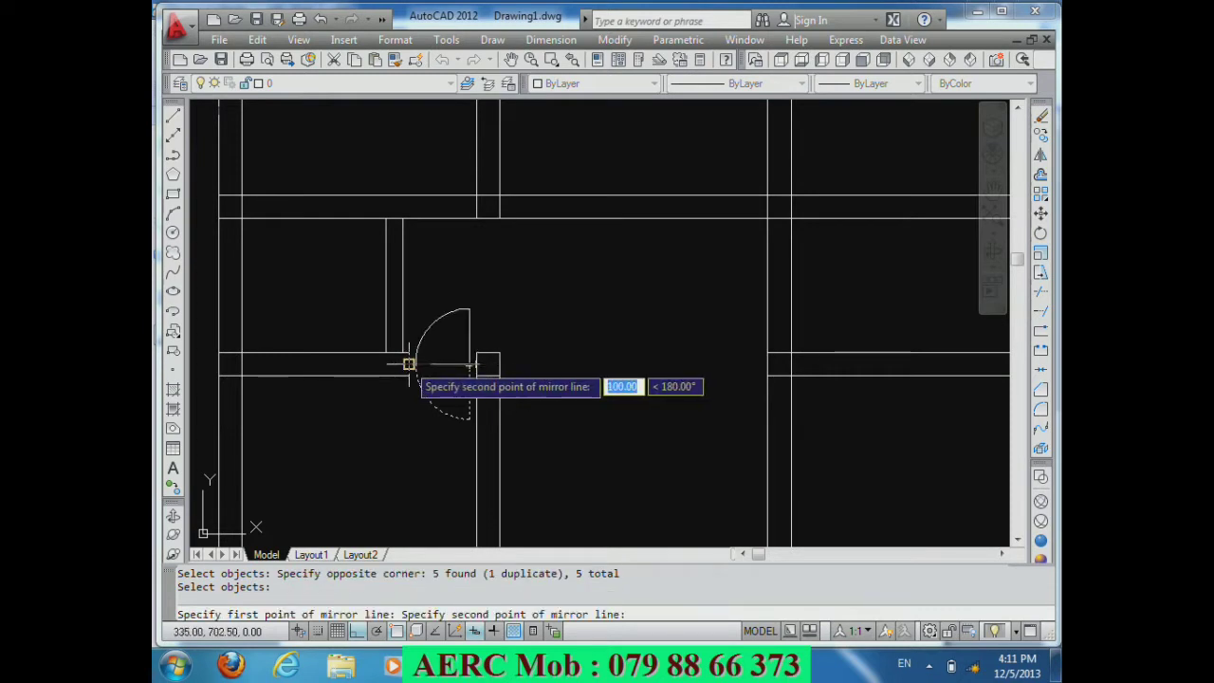
click(407, 363)
key(Return)
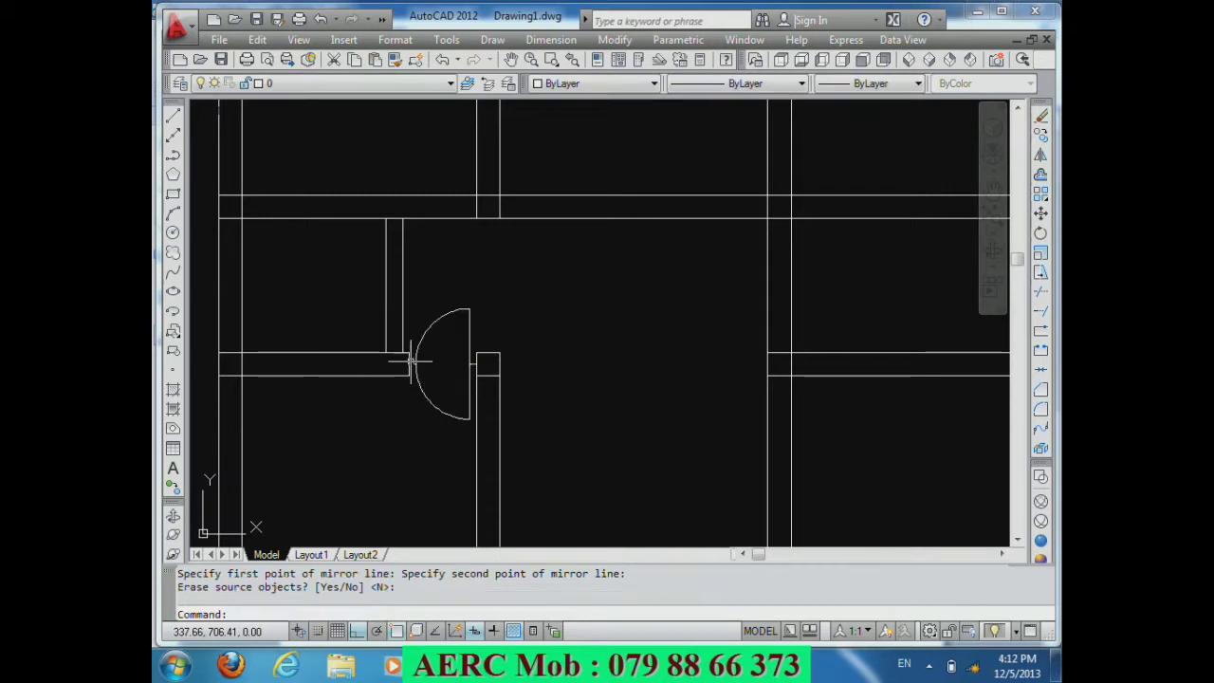
text(M)
key(Return)
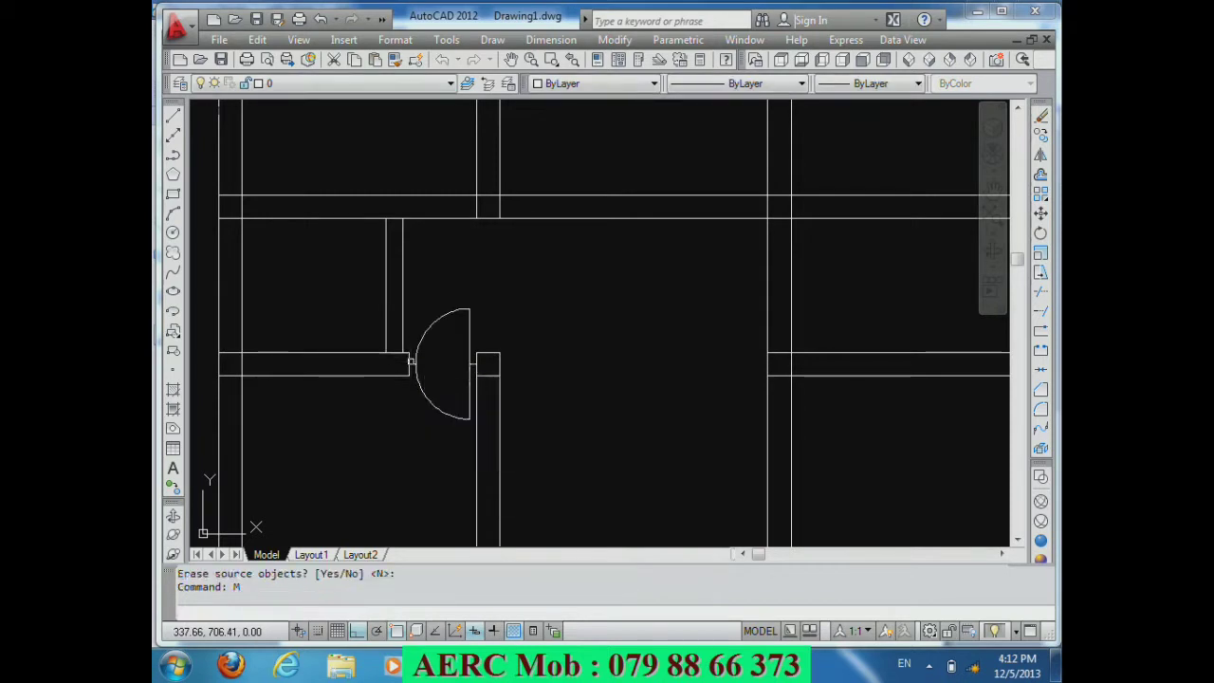
Step: Copy the door arc, leaf and jamb line up to the top wall
scroll(420, 187, up, 2)
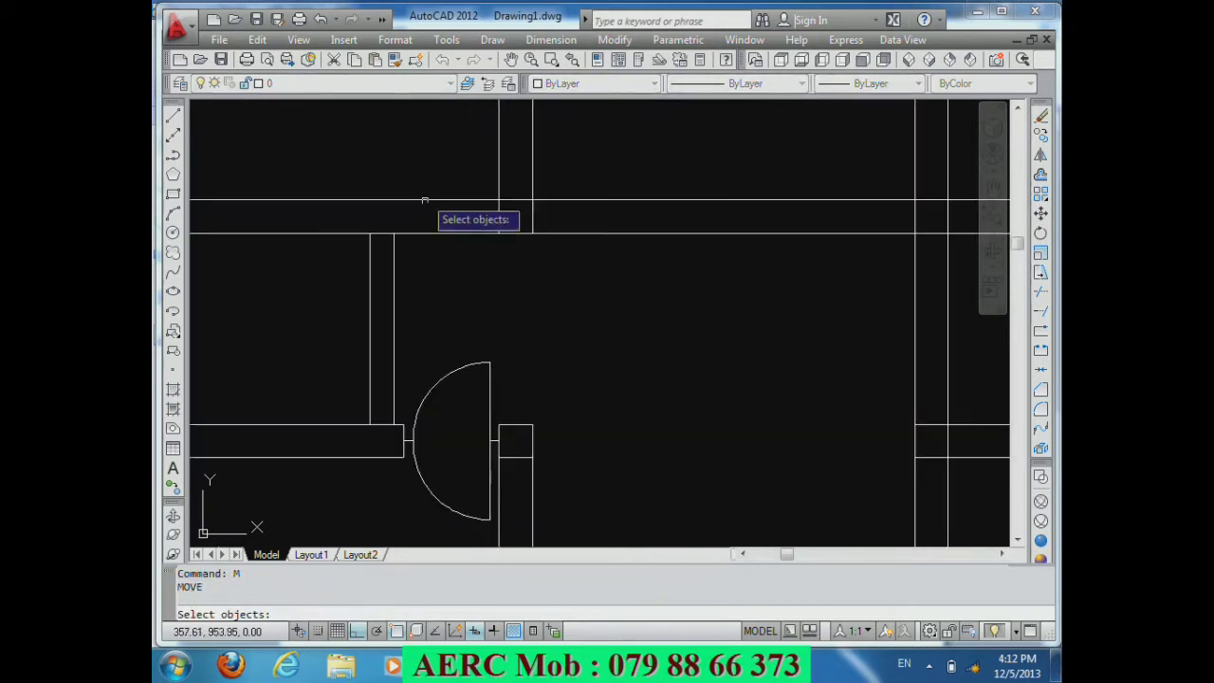
click(408, 439)
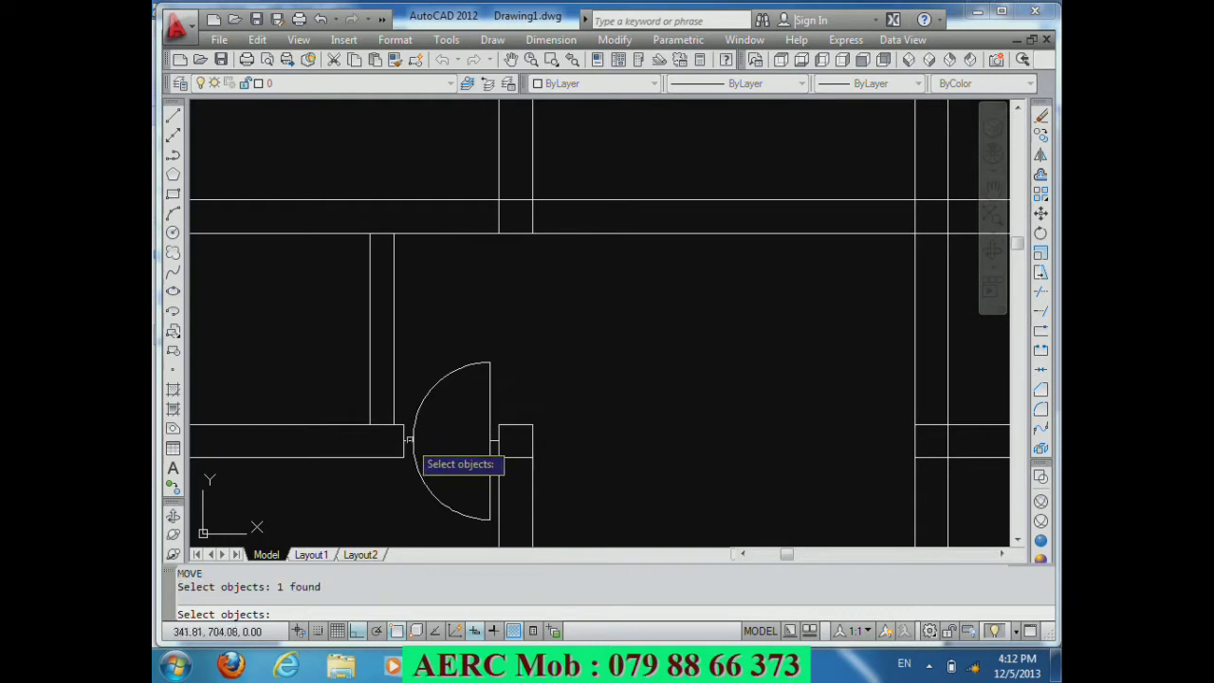
click(413, 422)
click(423, 422)
click(417, 410)
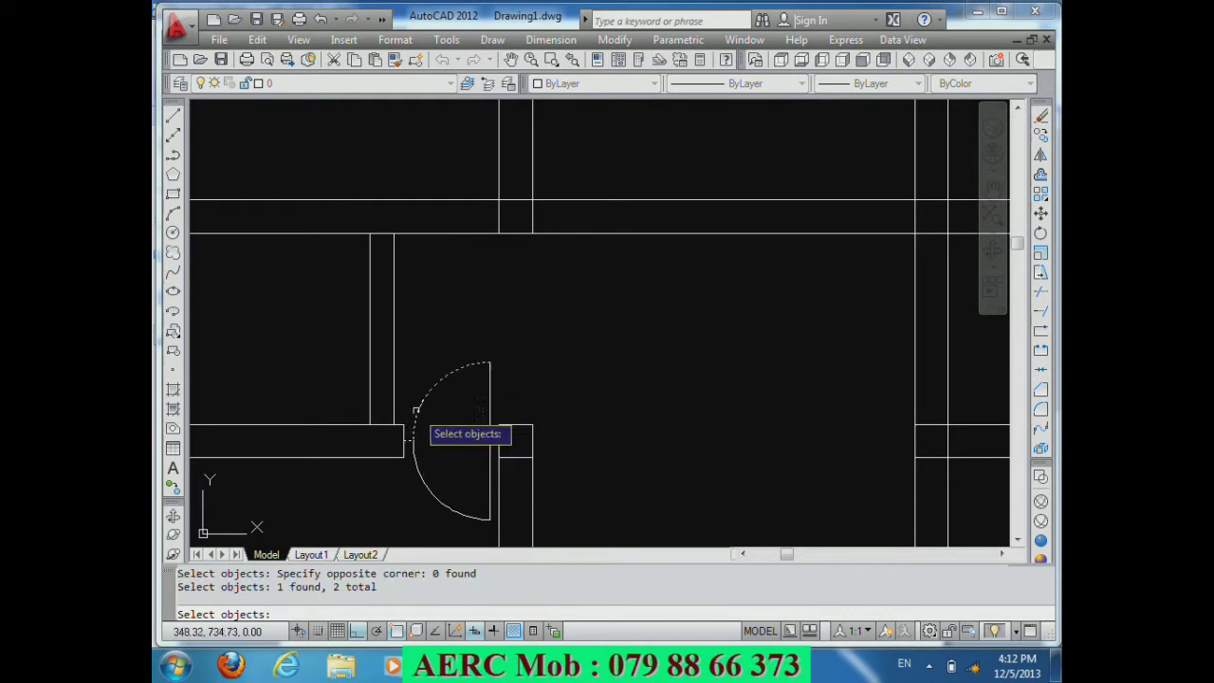
click(491, 396)
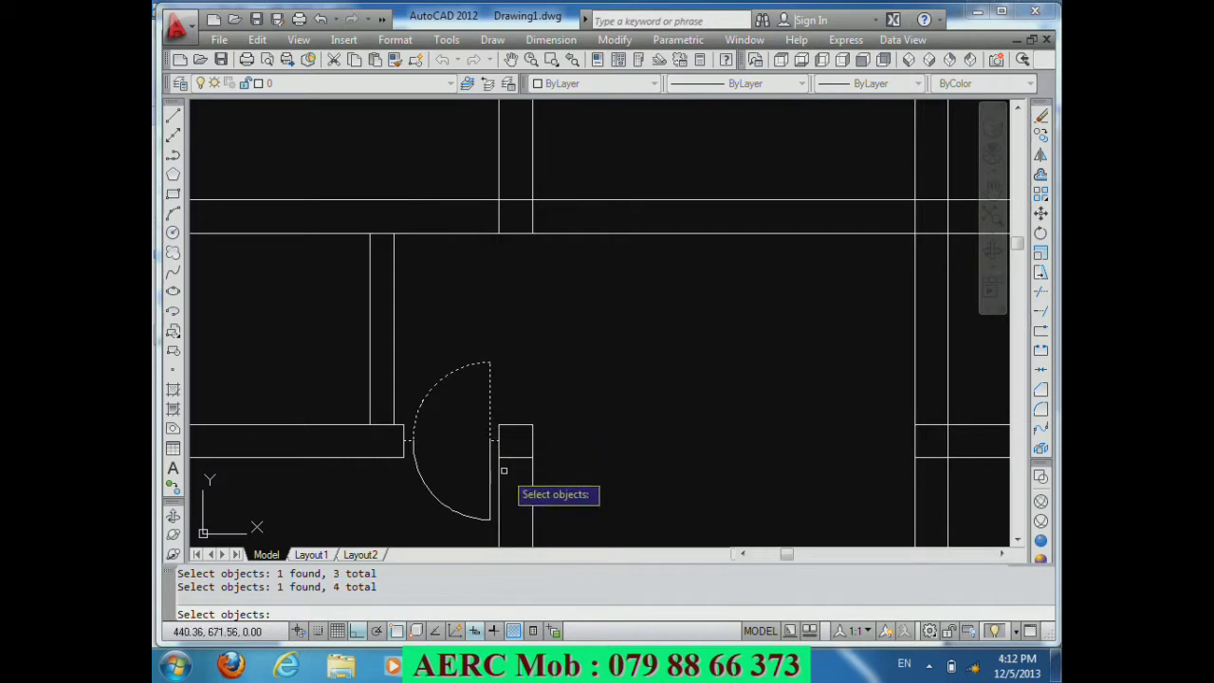
click(499, 458)
key(Return)
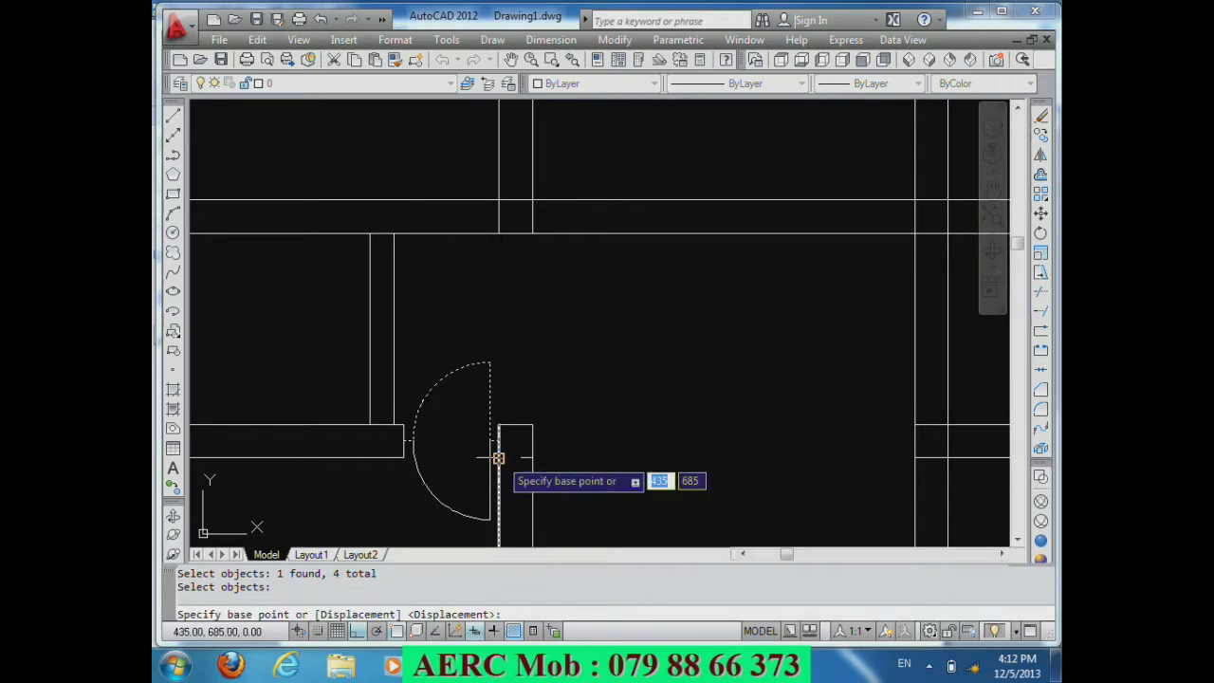
click(498, 458)
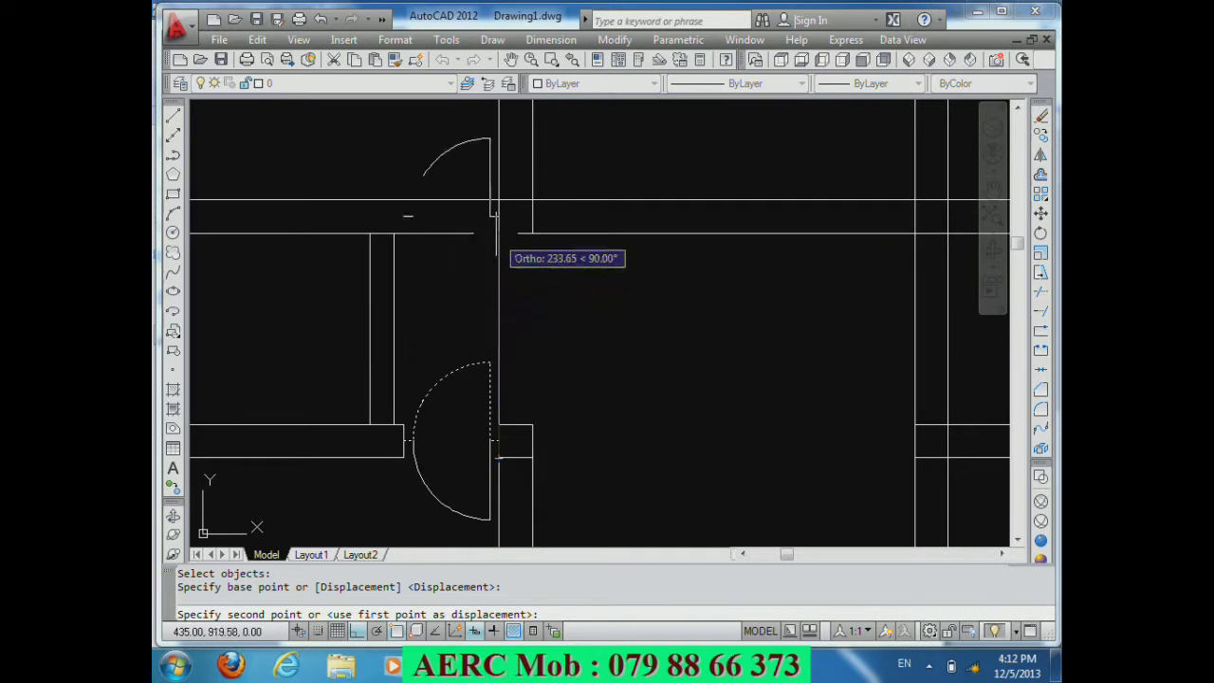
click(497, 234)
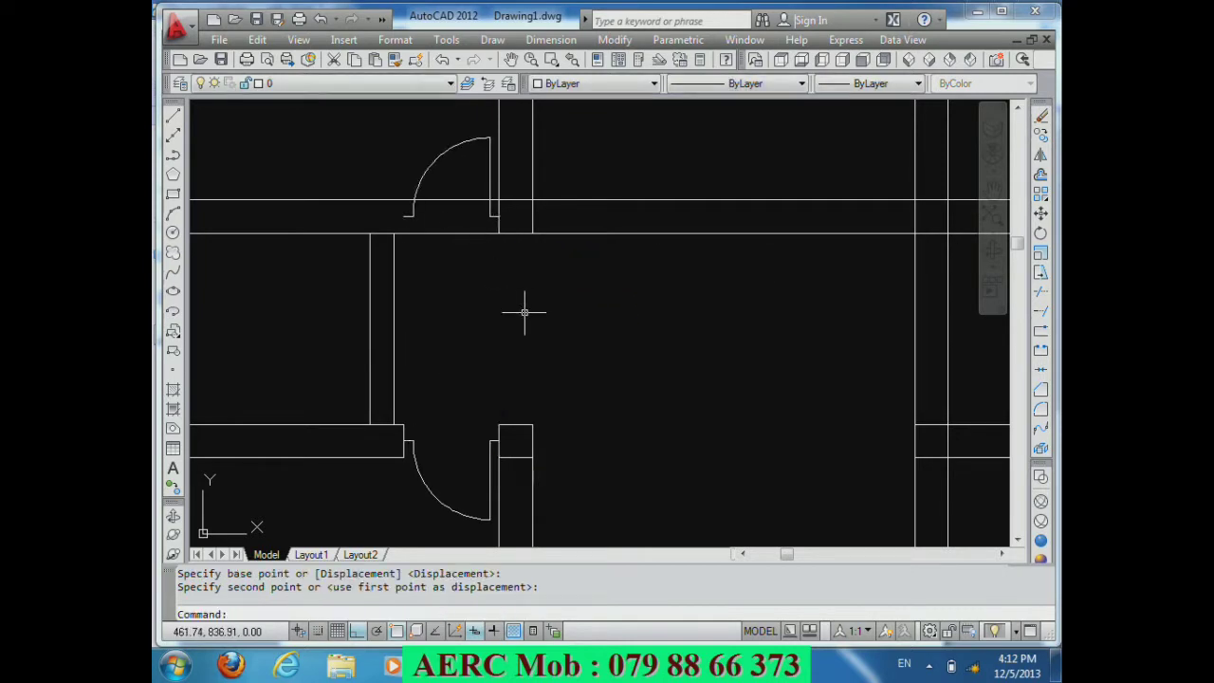
text(c)
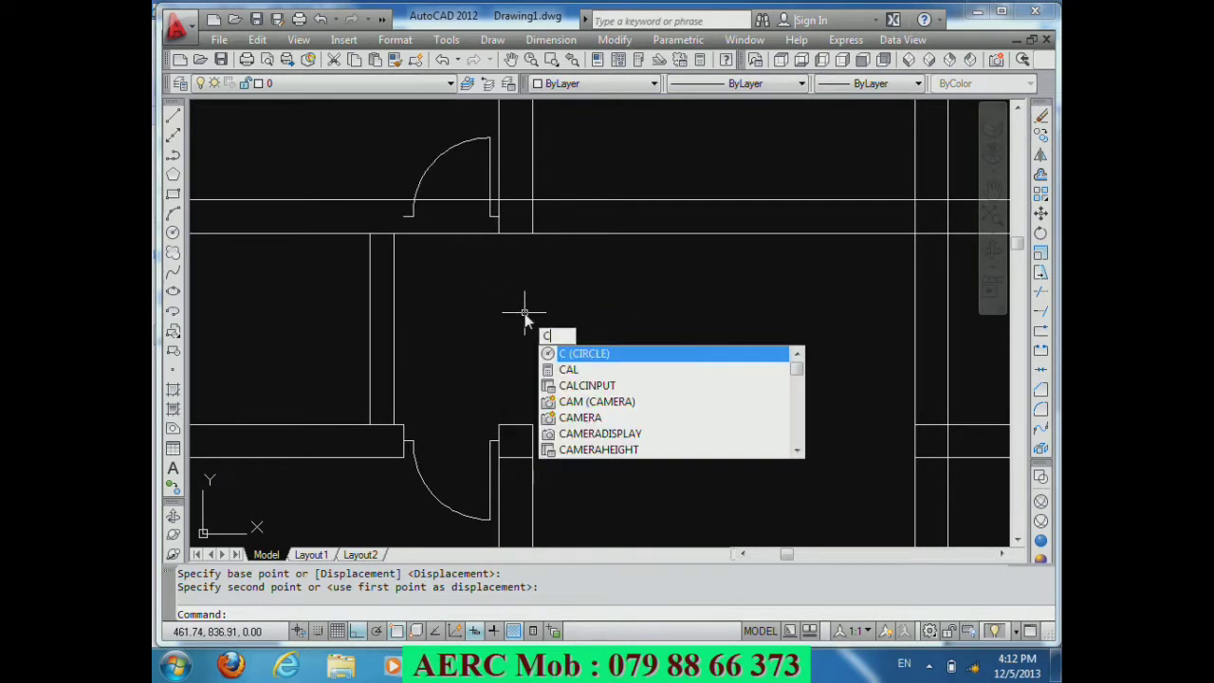
Step: Copy the short jamb line beside the lower door to the upper opening
text(o)
key(Return)
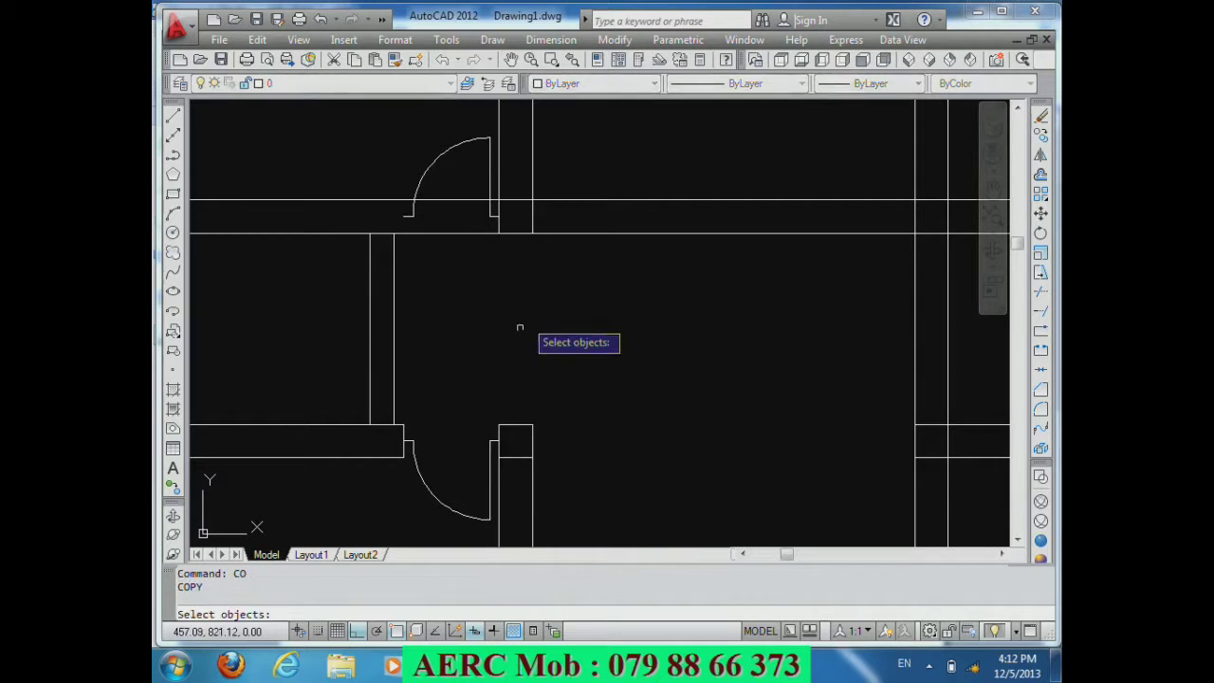
click(405, 449)
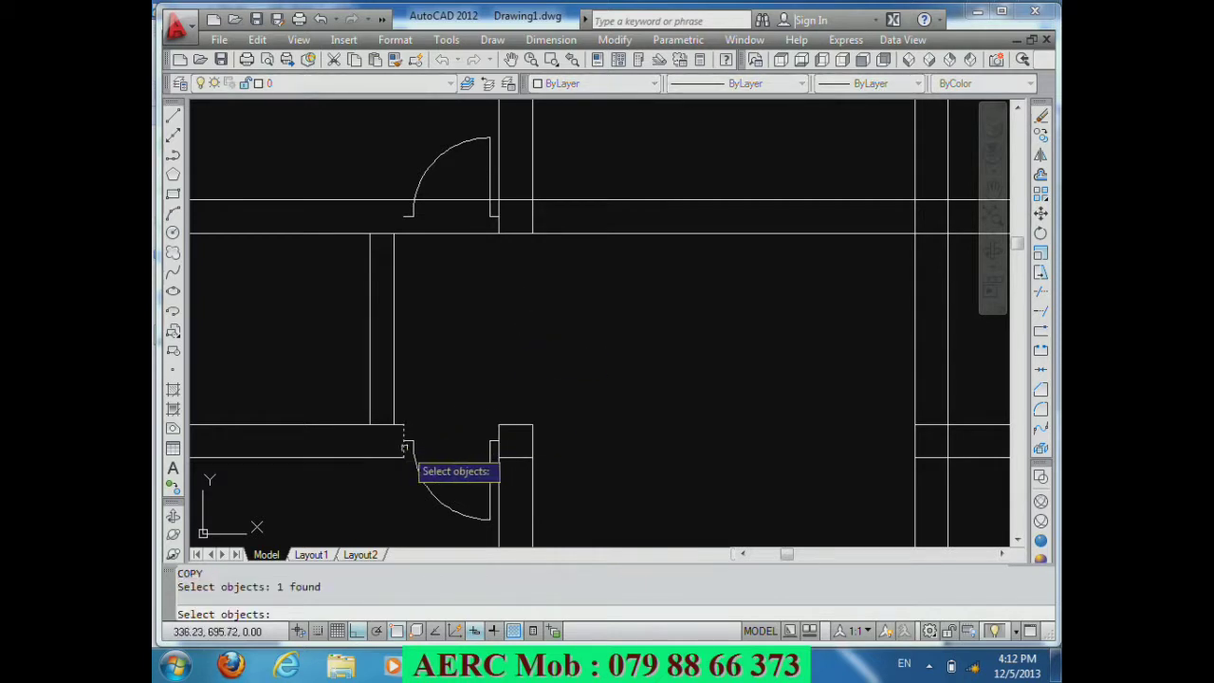
key(Return)
click(405, 458)
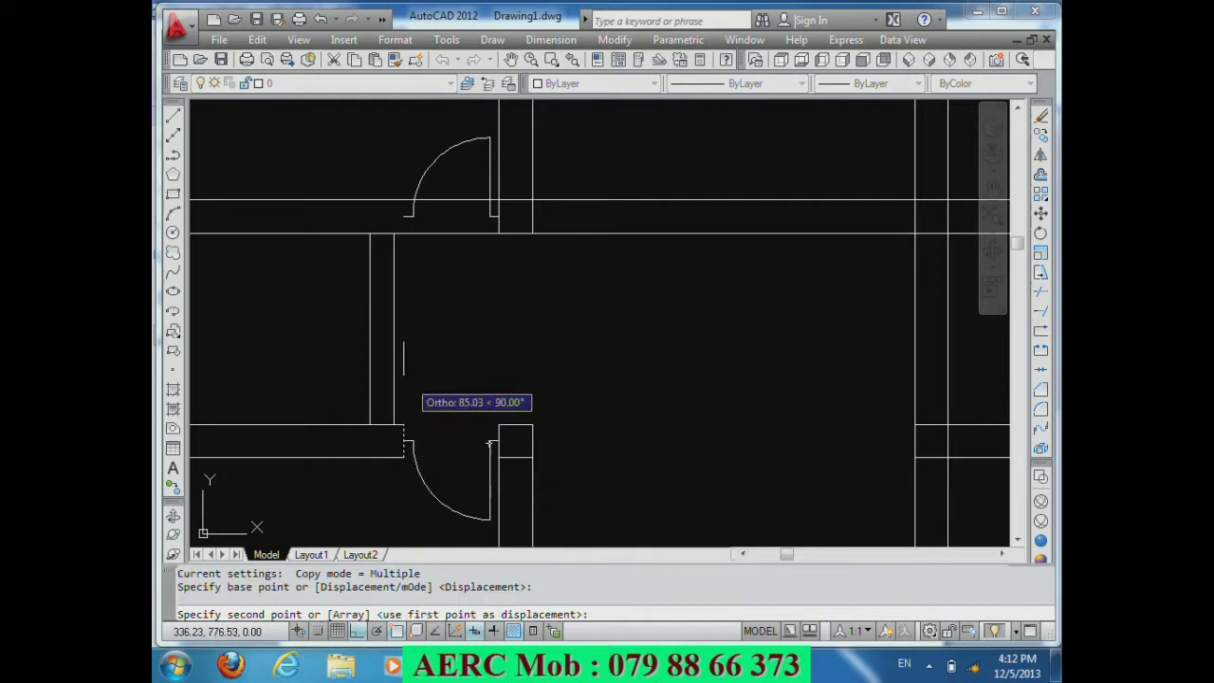
click(403, 234)
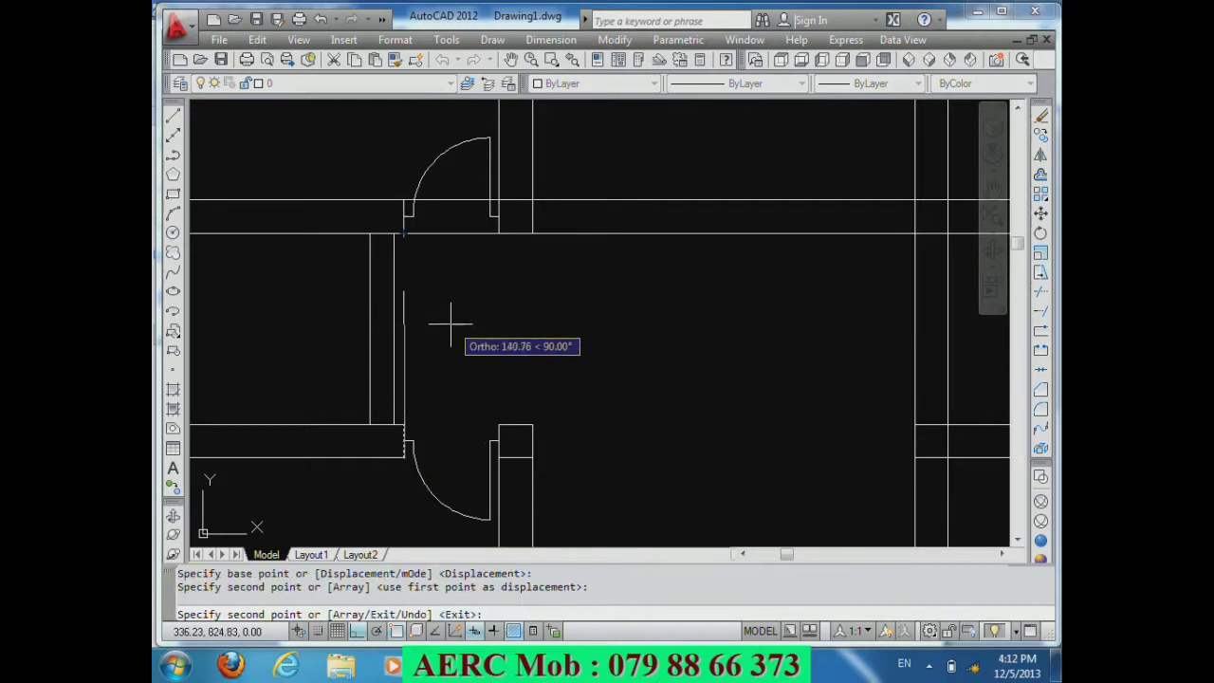
key(Return)
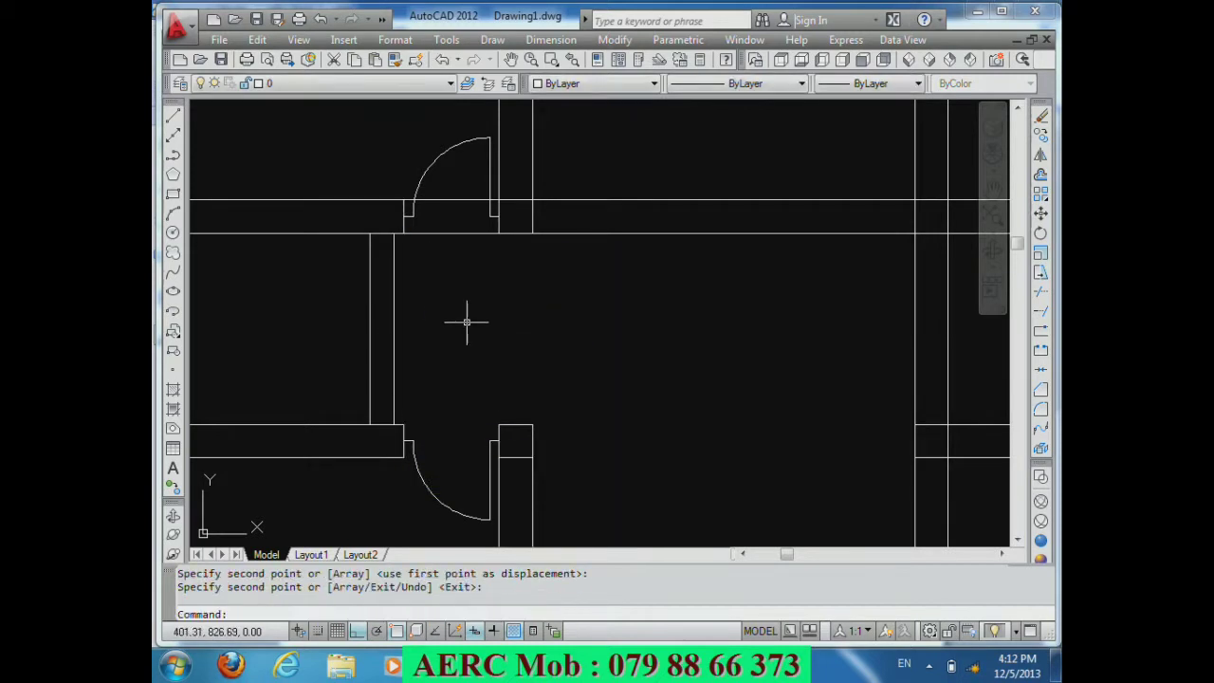
text(TR)
Step: Trim the outer and inner top-wall lines out of the new doorway
key(Return)
key(Return)
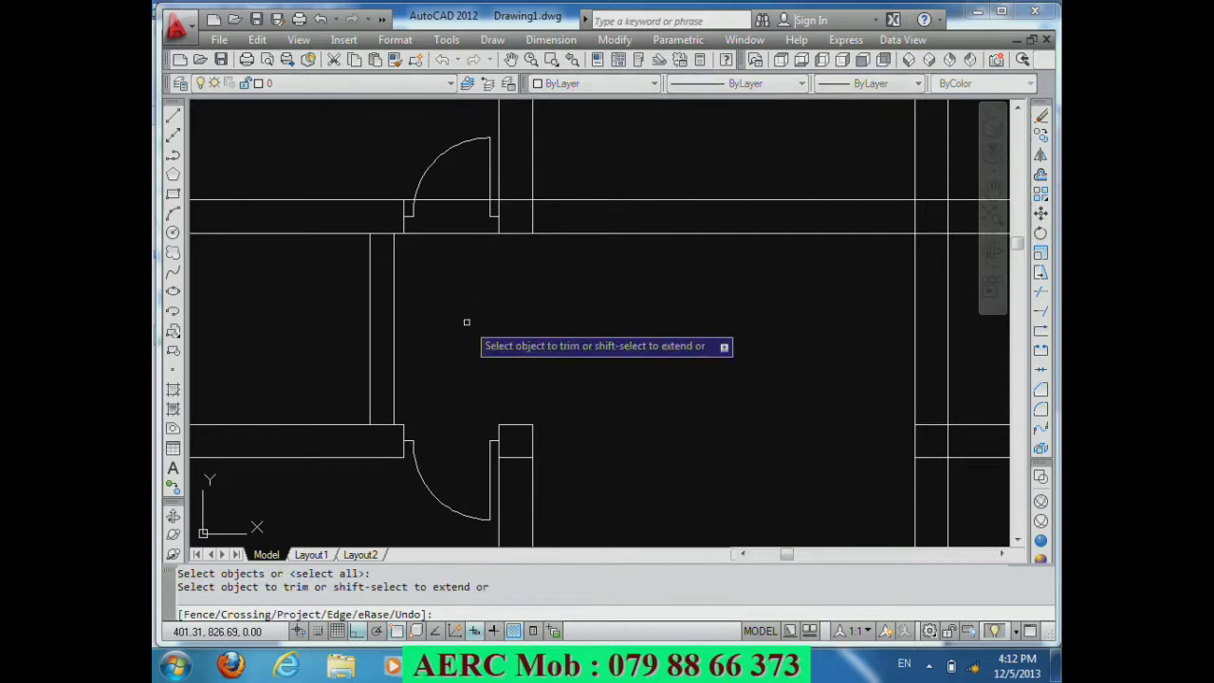
click(494, 200)
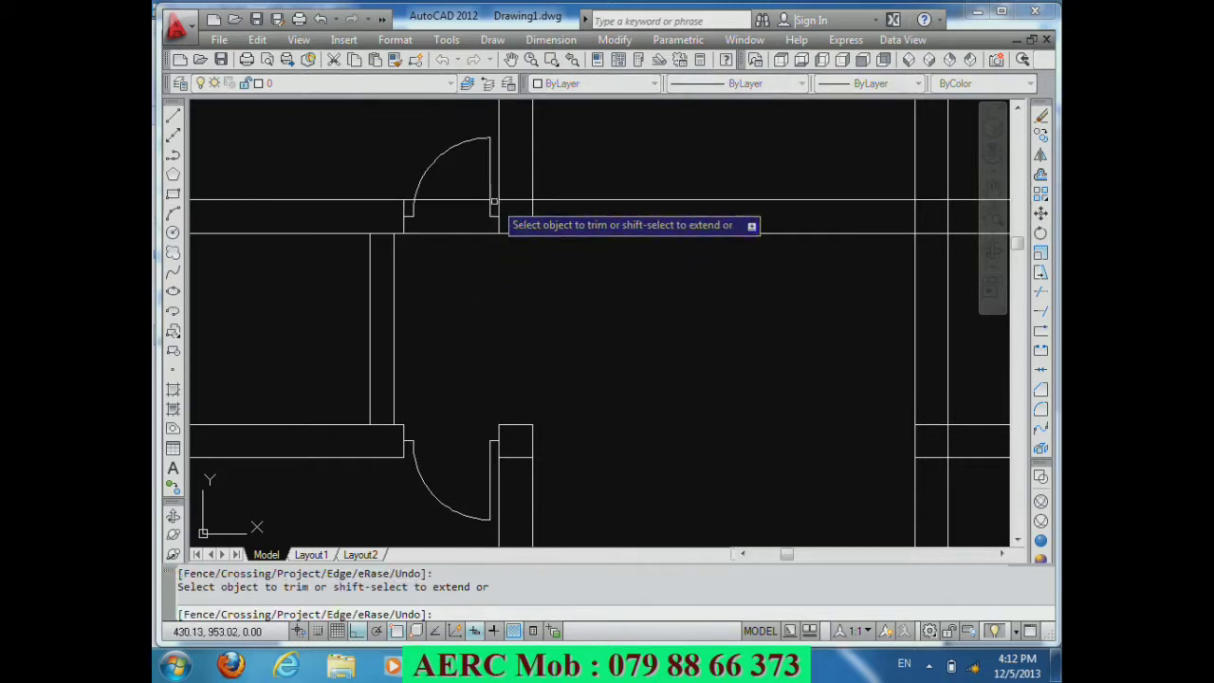
click(435, 200)
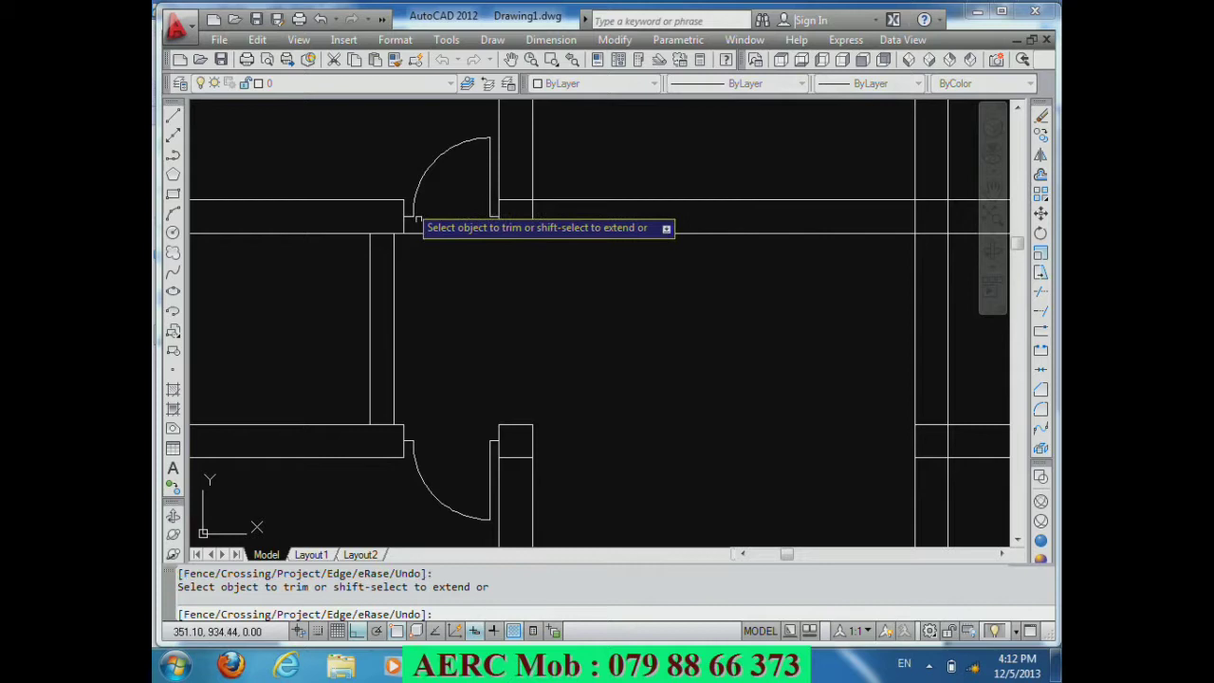
click(465, 271)
click(446, 226)
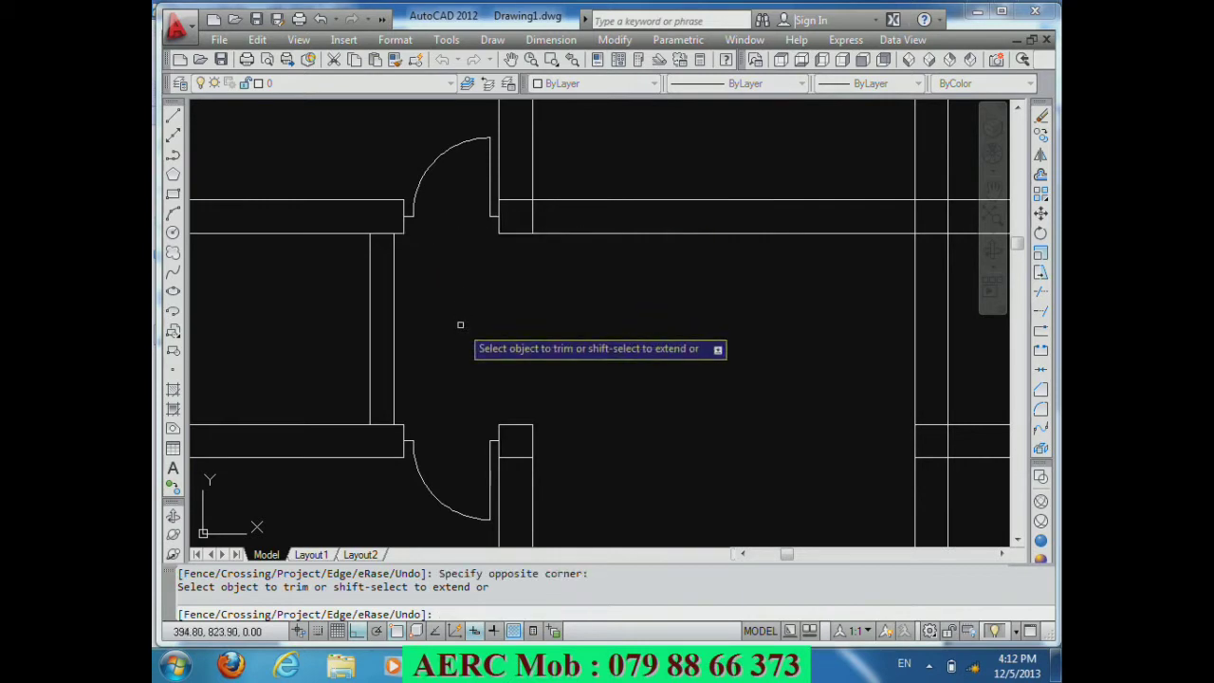
key(Return)
key(Return)
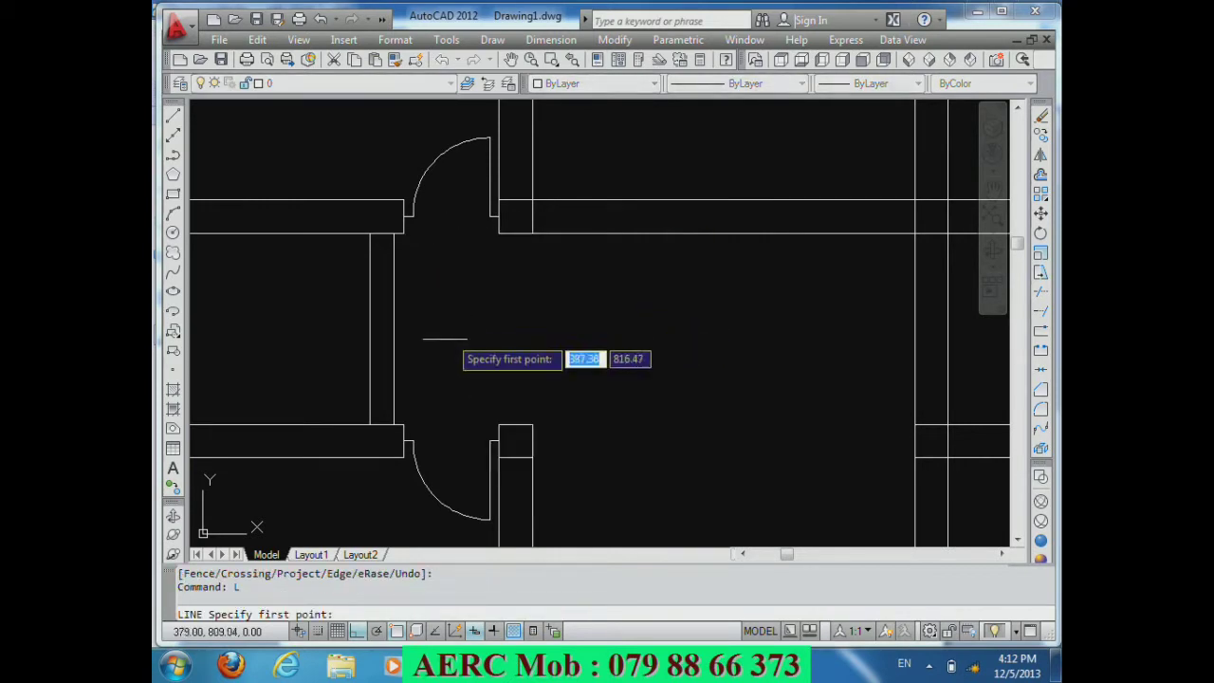
Step: Draw a 90-unit guide line from the partition corner and offset it 90 upward
click(393, 424)
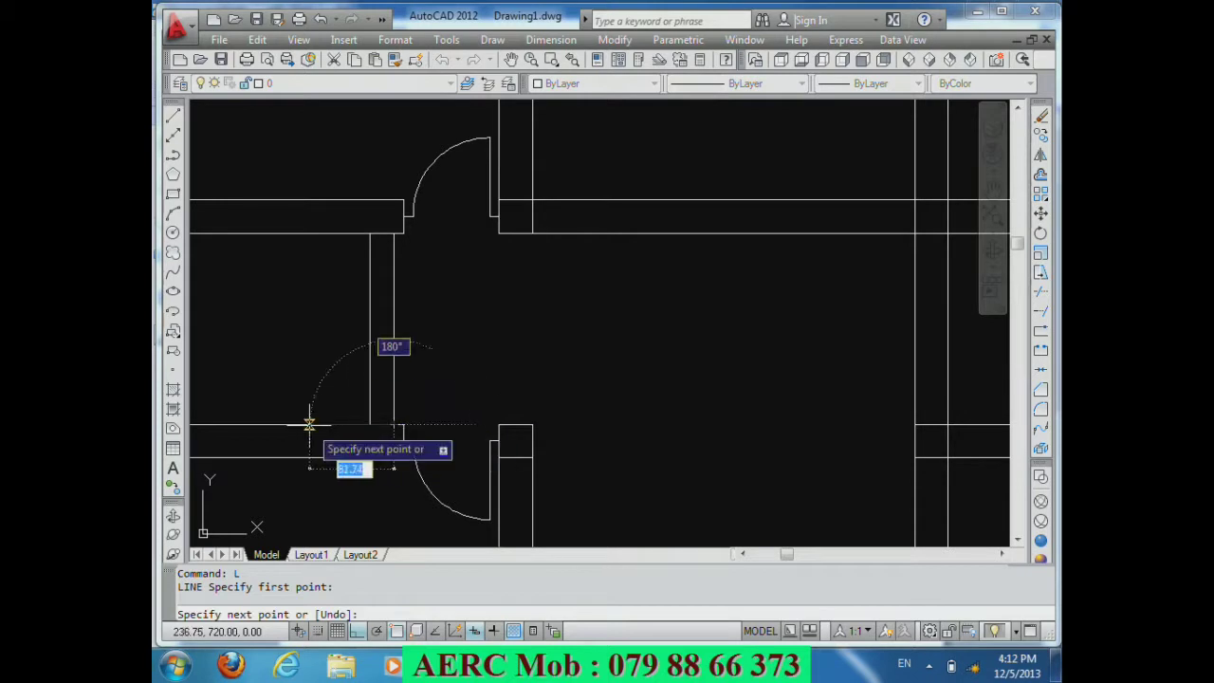
text(0)
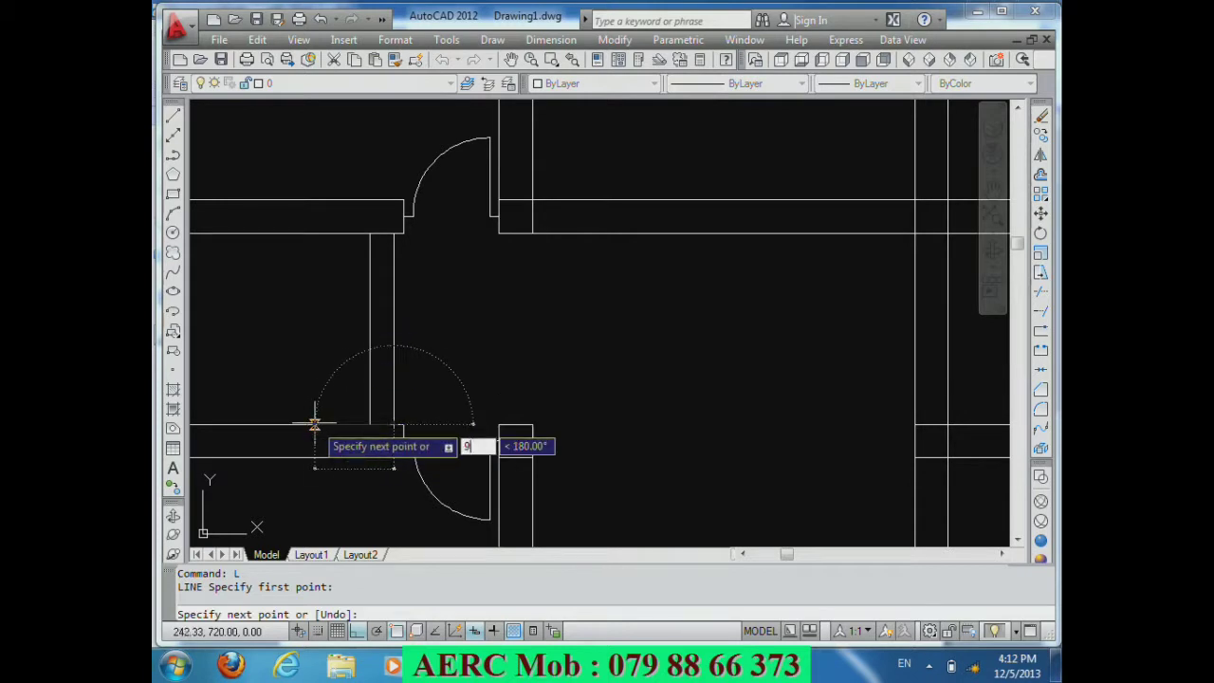
key(Return)
key(Return)
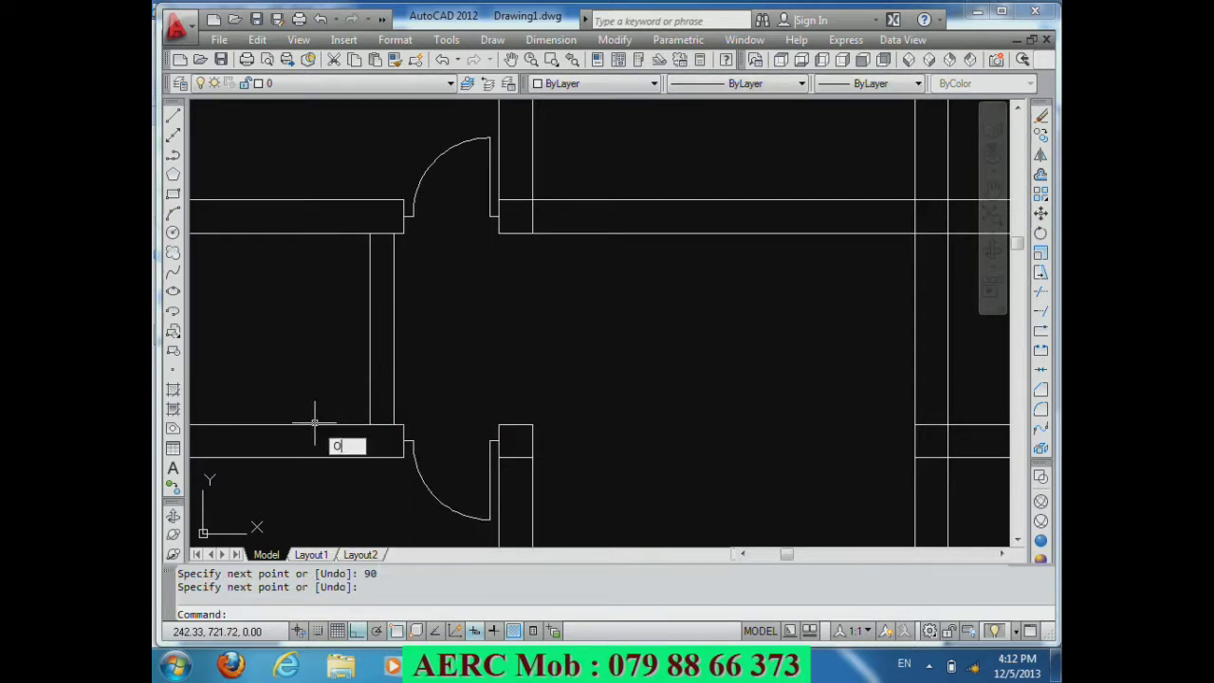
key(Return)
text(90)
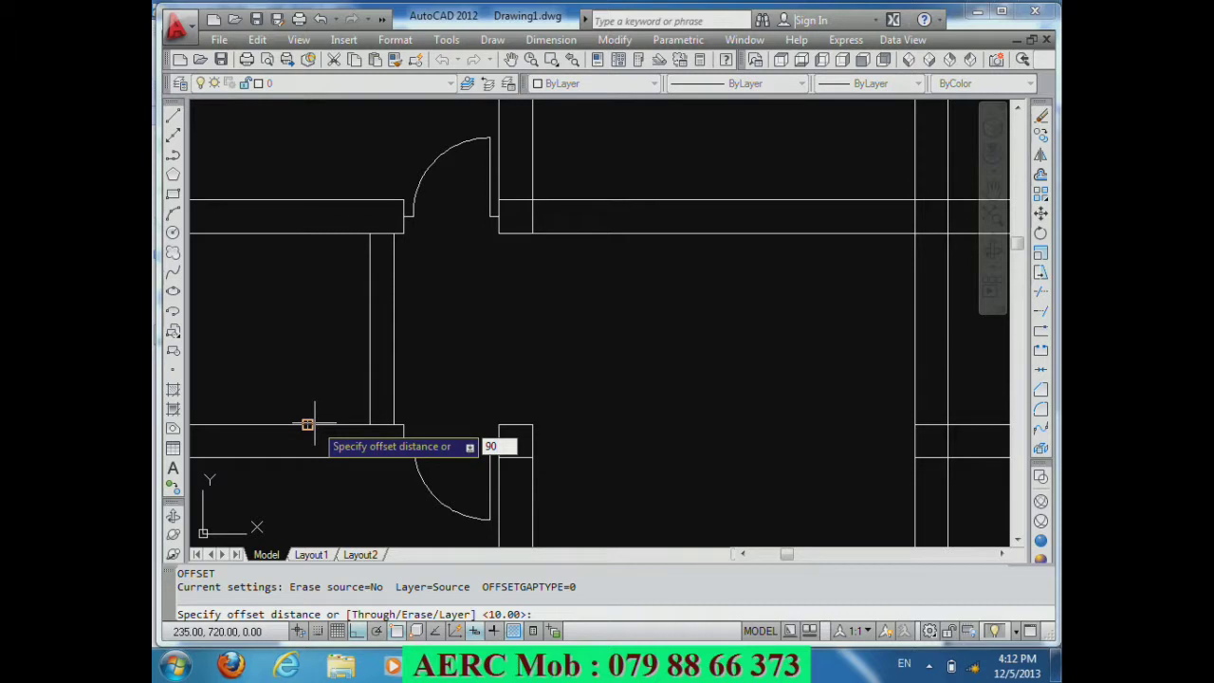
key(Return)
click(347, 424)
click(458, 364)
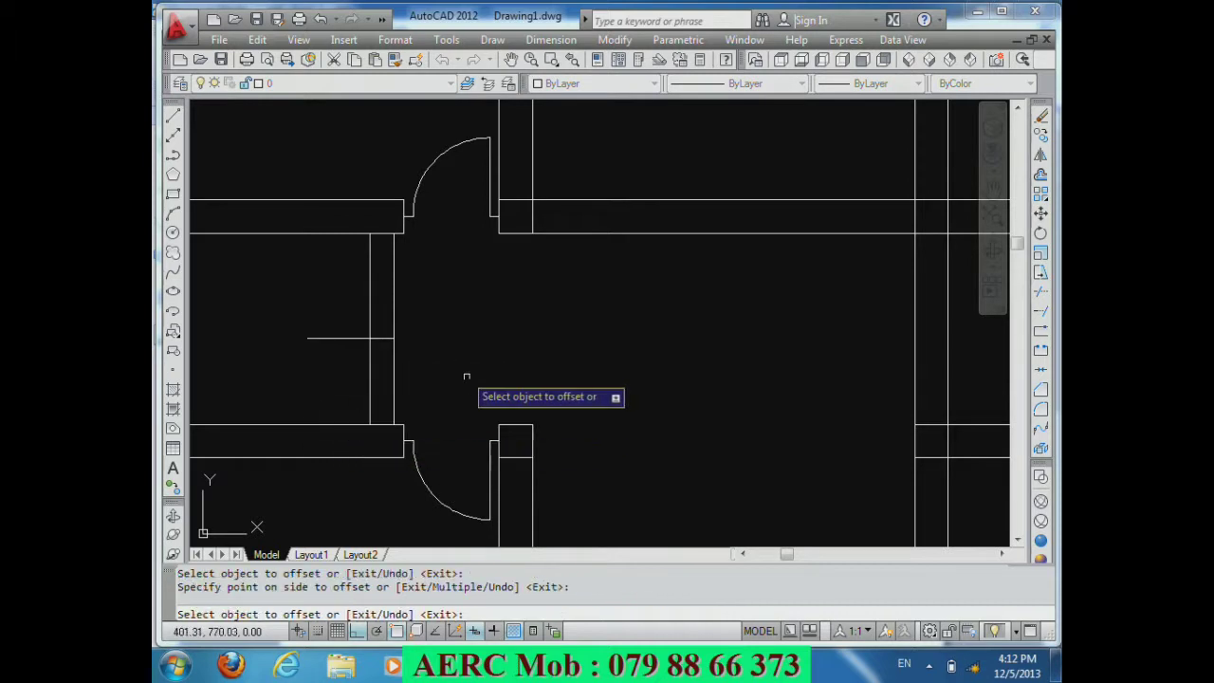
key(Return)
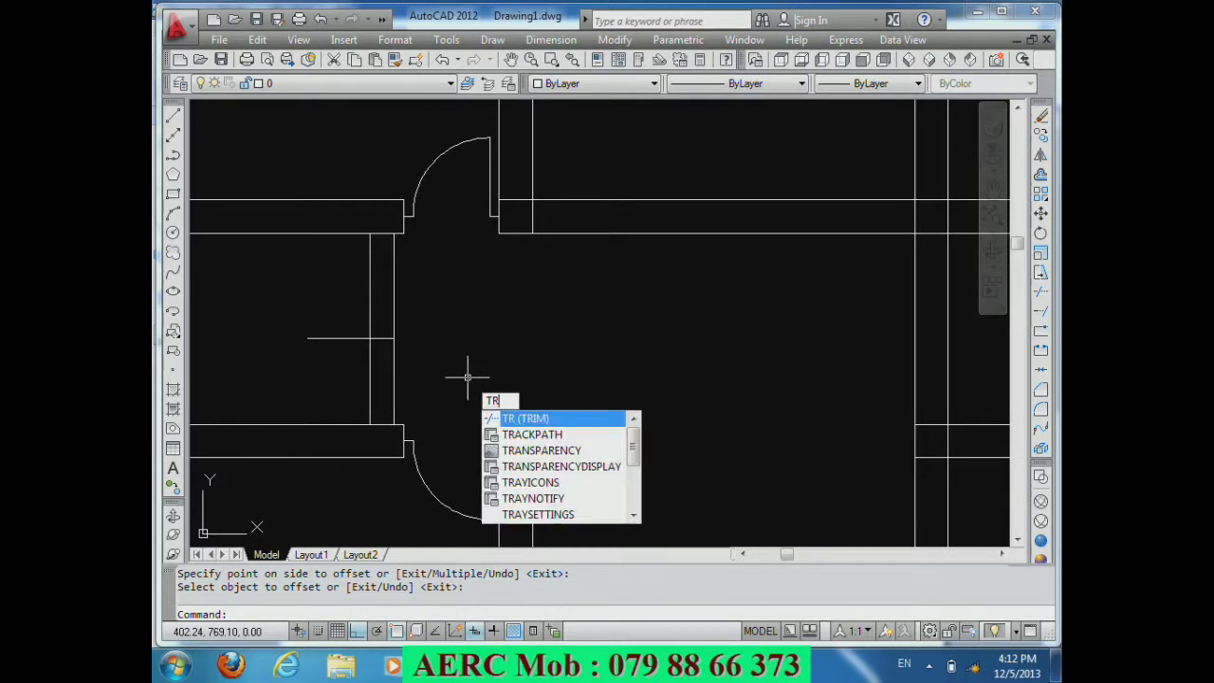
Step: Trim the partition lines and leftover guides between the two guide lines
key(Return)
key(Return)
click(407, 379)
click(326, 362)
click(339, 347)
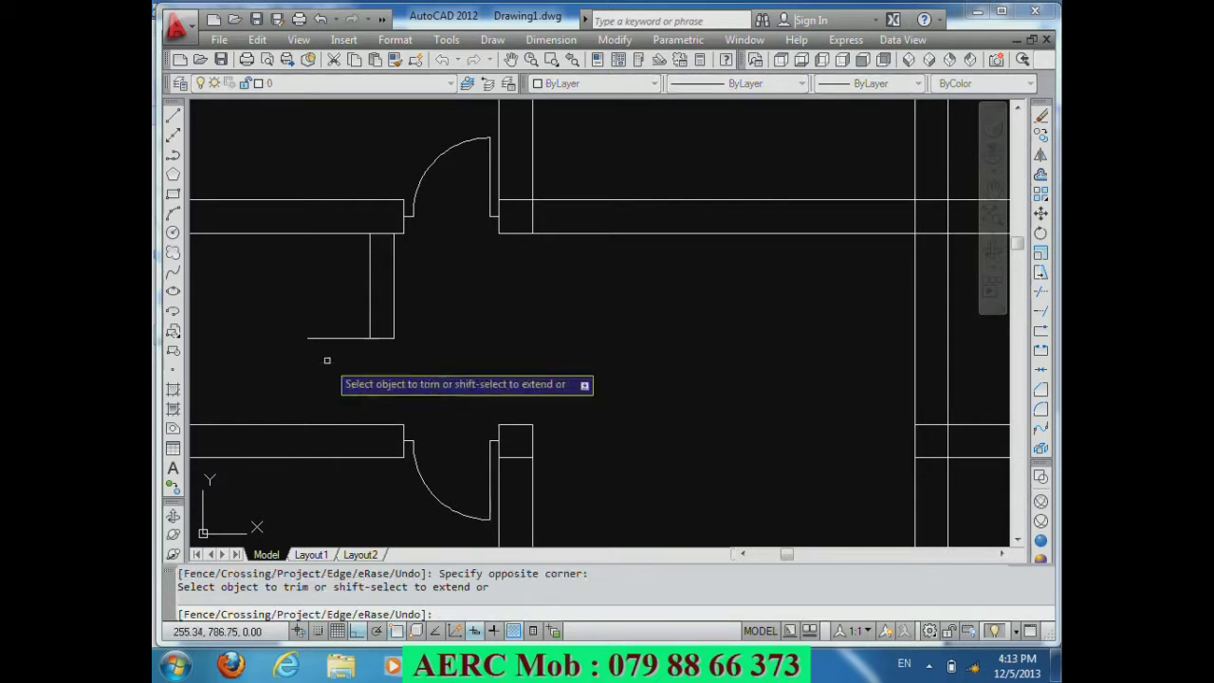
click(313, 331)
key(Return)
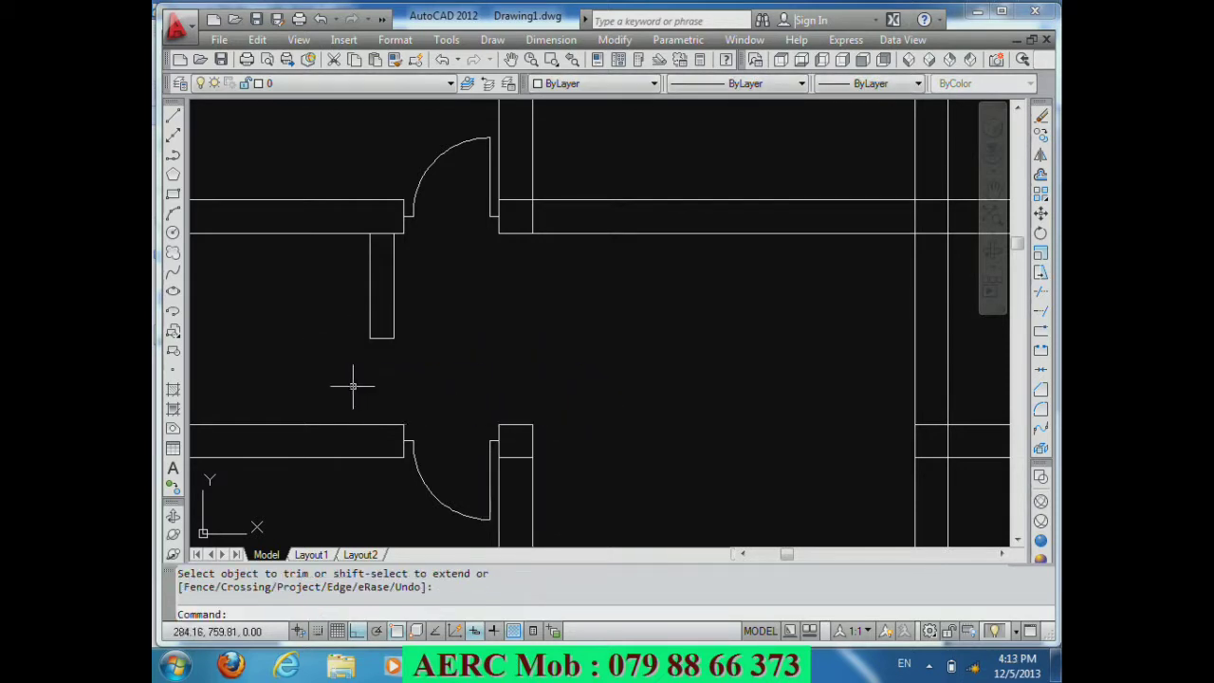
Step: Draw short closing lines, 10 and 9 units long, at the partition's cut ends
text(l)
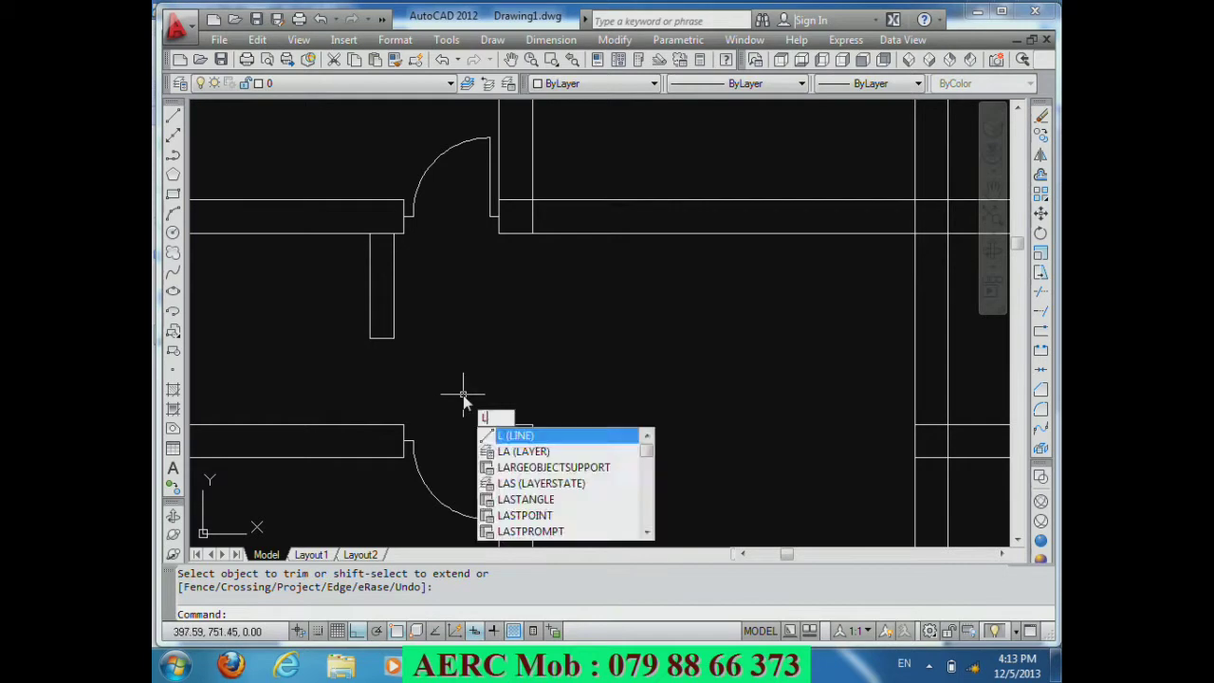
key(Return)
click(381, 338)
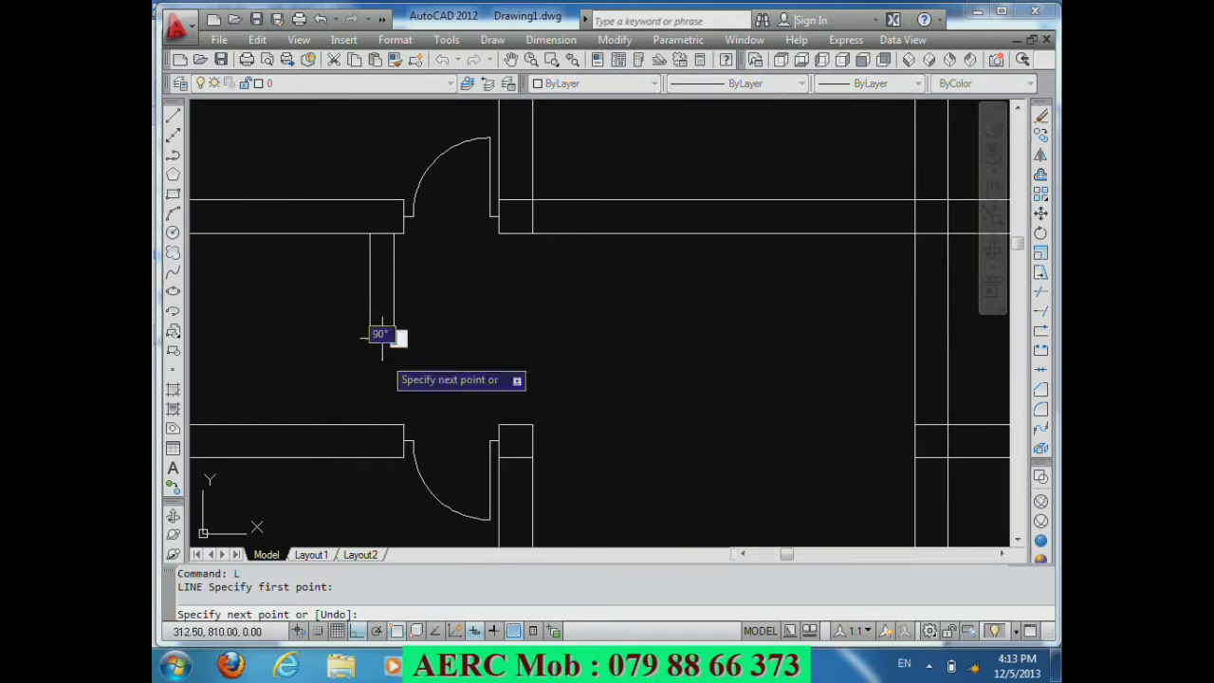
text(10)
key(Return)
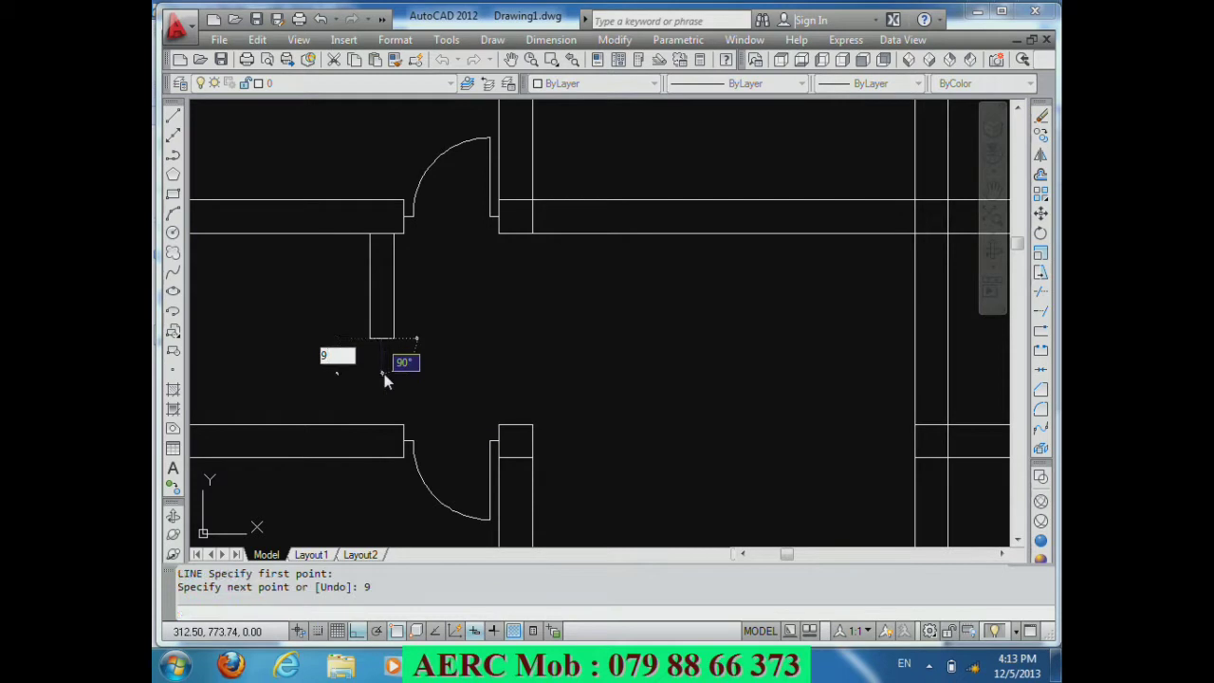
key(Return)
key(Return)
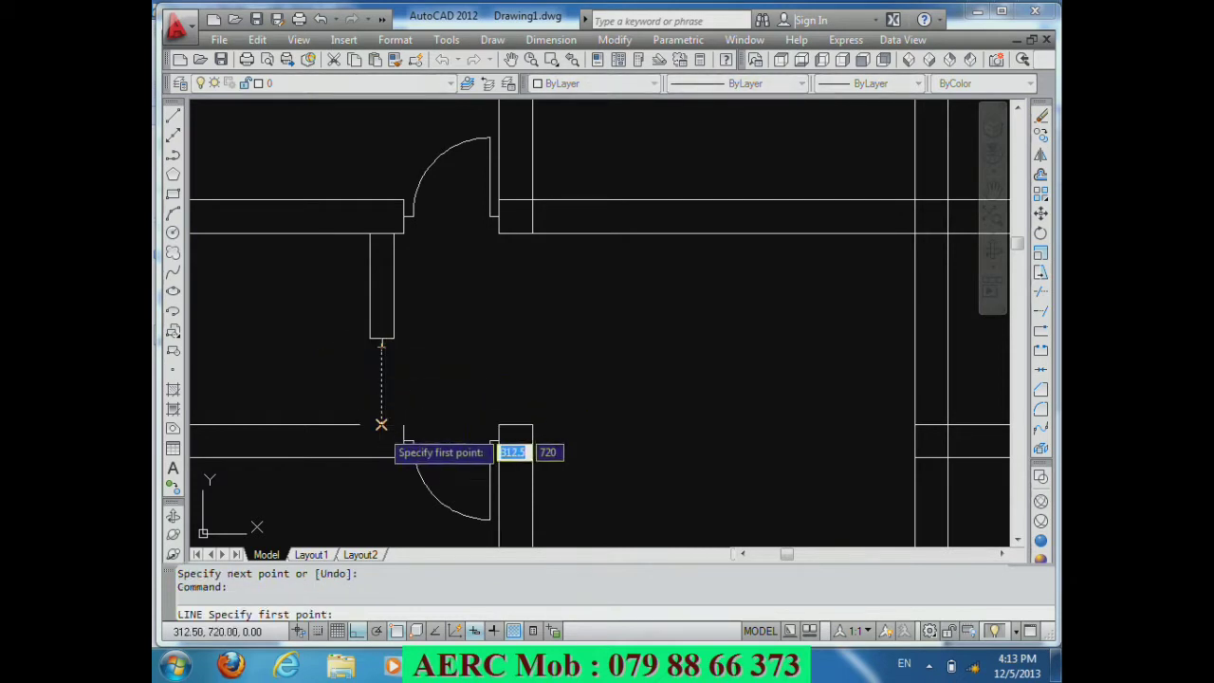
click(380, 424)
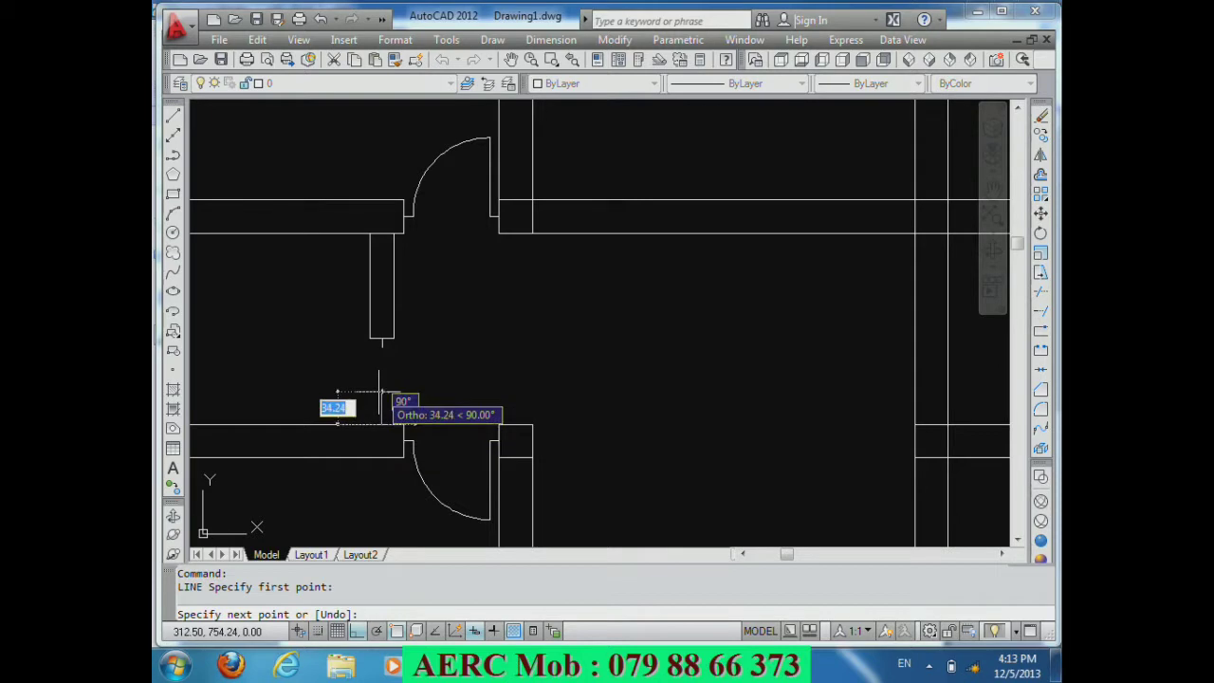
text(9)
key(Return)
key(Return)
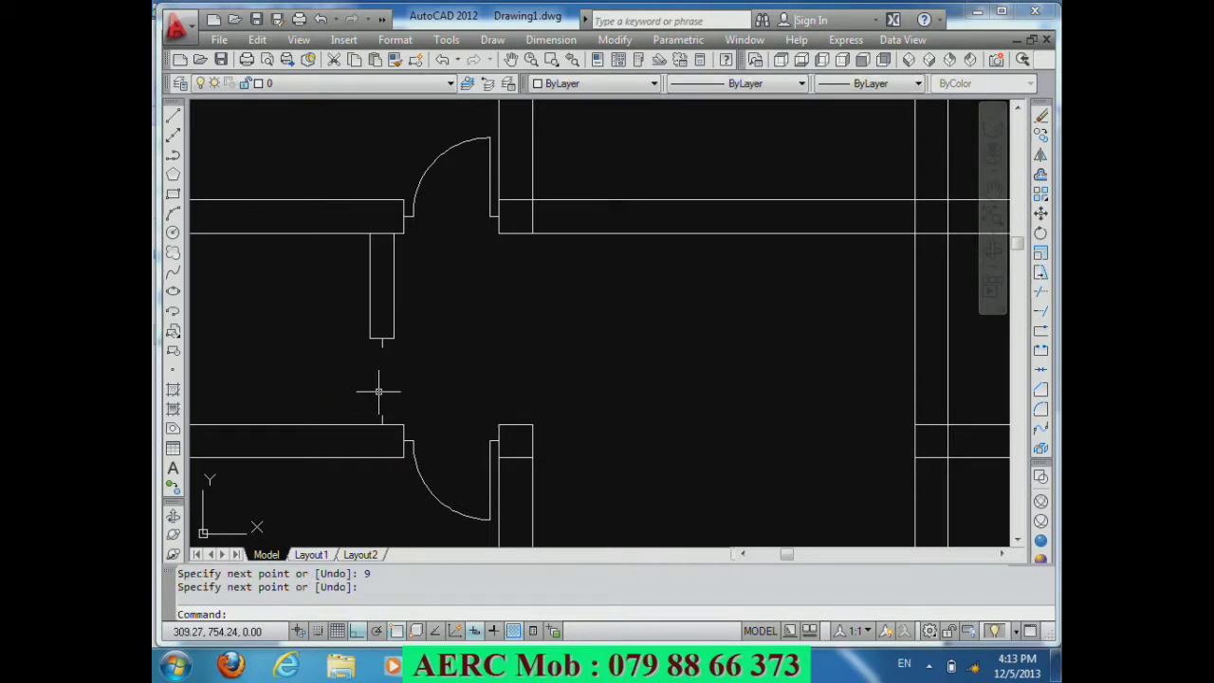
text(O)
Step: Offset the lower wall line by 9 units
key(Return)
text(9)
key(Return)
click(366, 424)
click(421, 413)
key(Return)
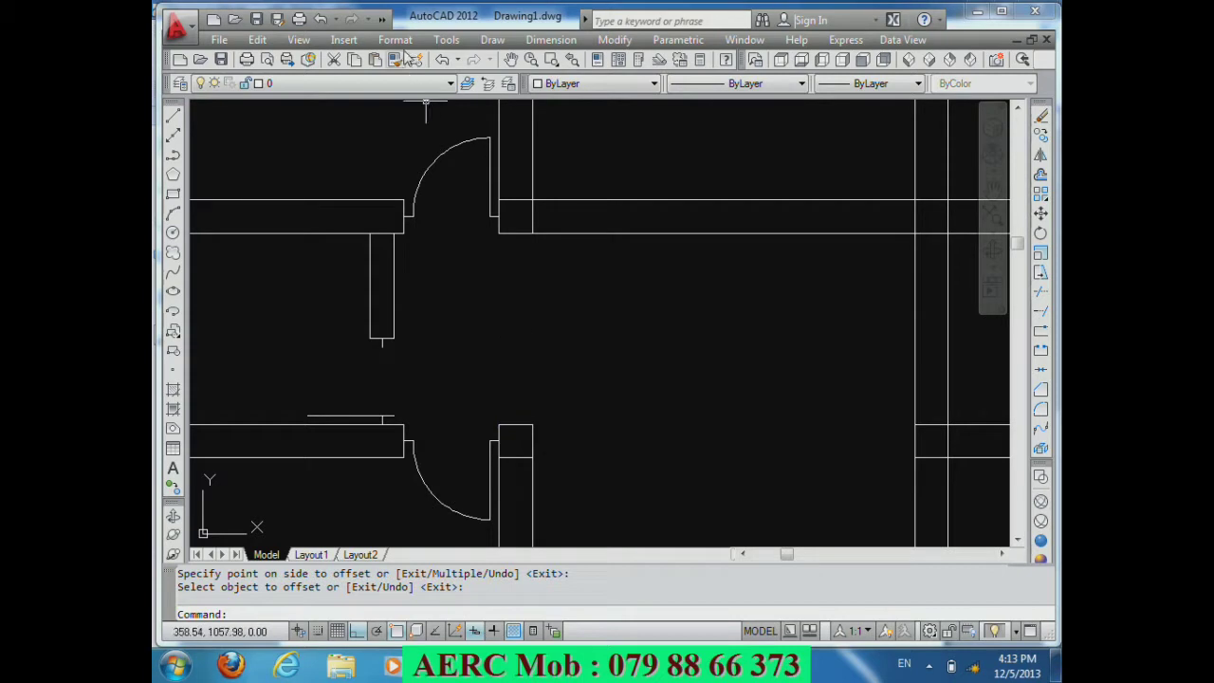
Step: Draw the Start, End, Direction door swing arc from the partition end to the wall line
click(493, 40)
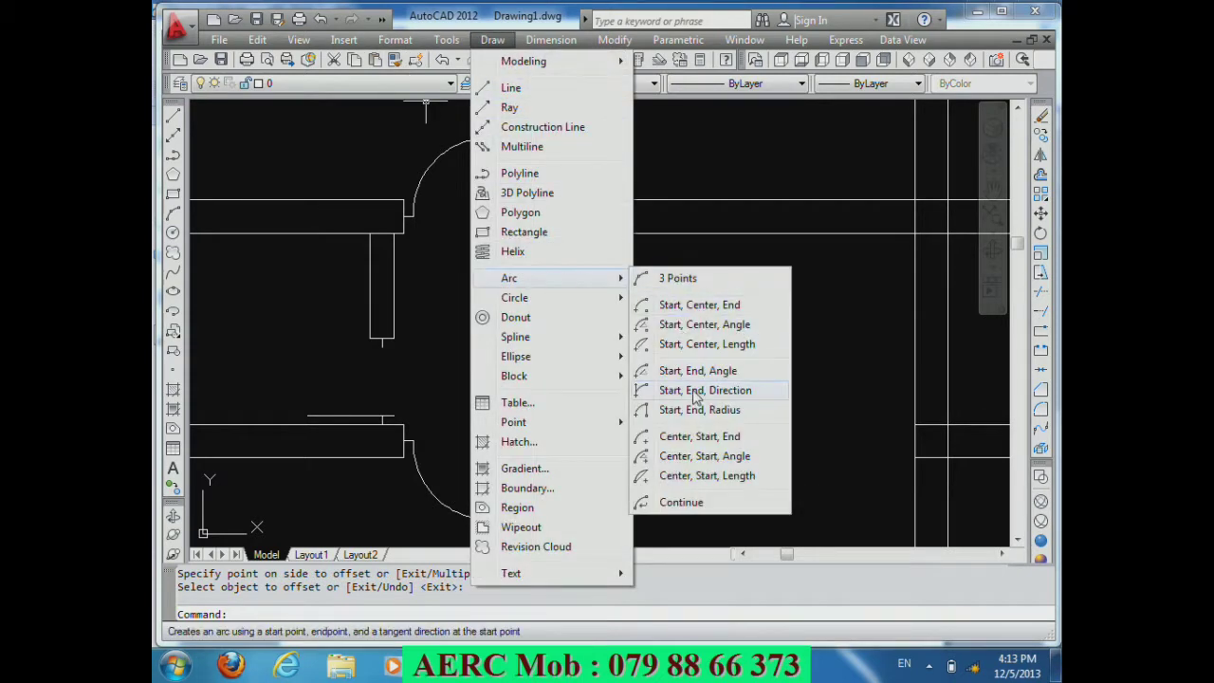
mouse_move(509, 278)
click(697, 389)
click(381, 346)
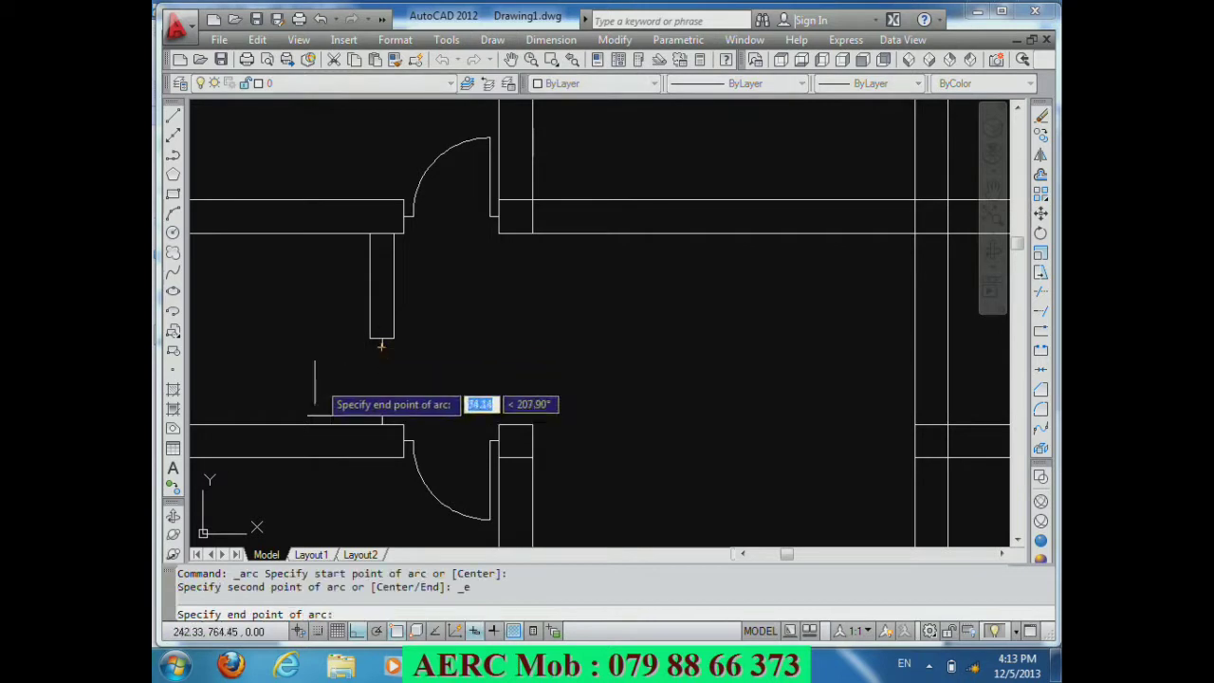
click(308, 415)
click(309, 356)
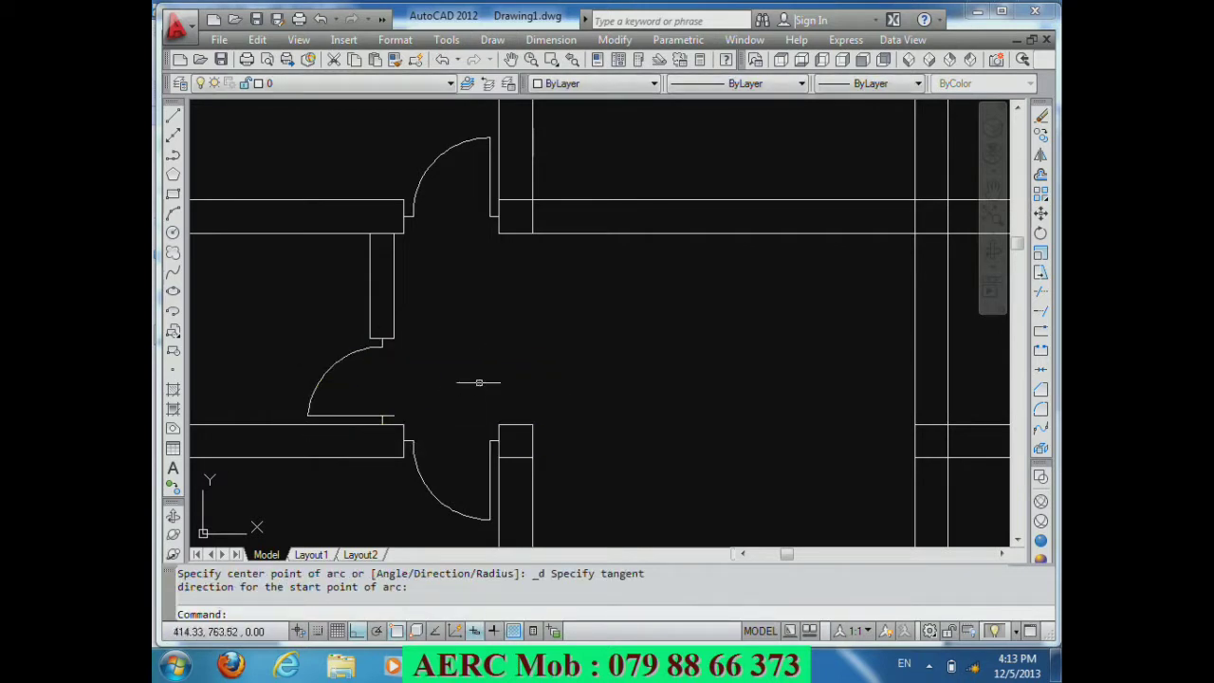
text(tr)
Step: Trim the short segment at the arc's base and erase the leftover wall line
key(Return)
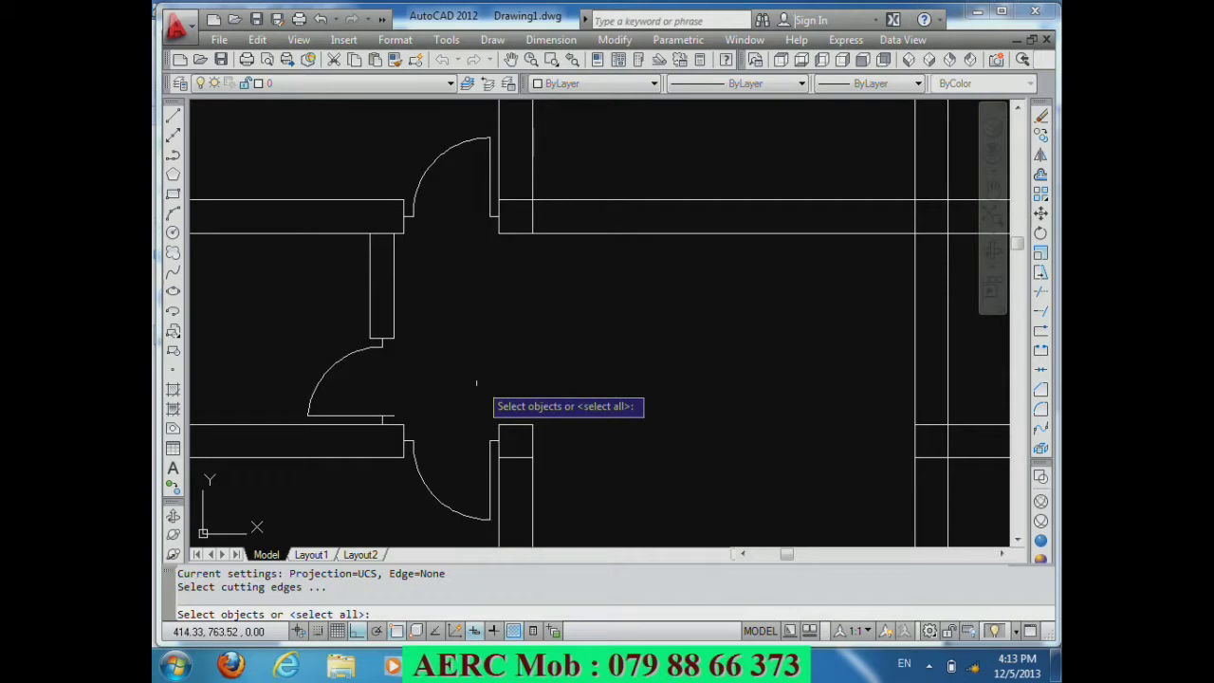
key(Return)
click(393, 415)
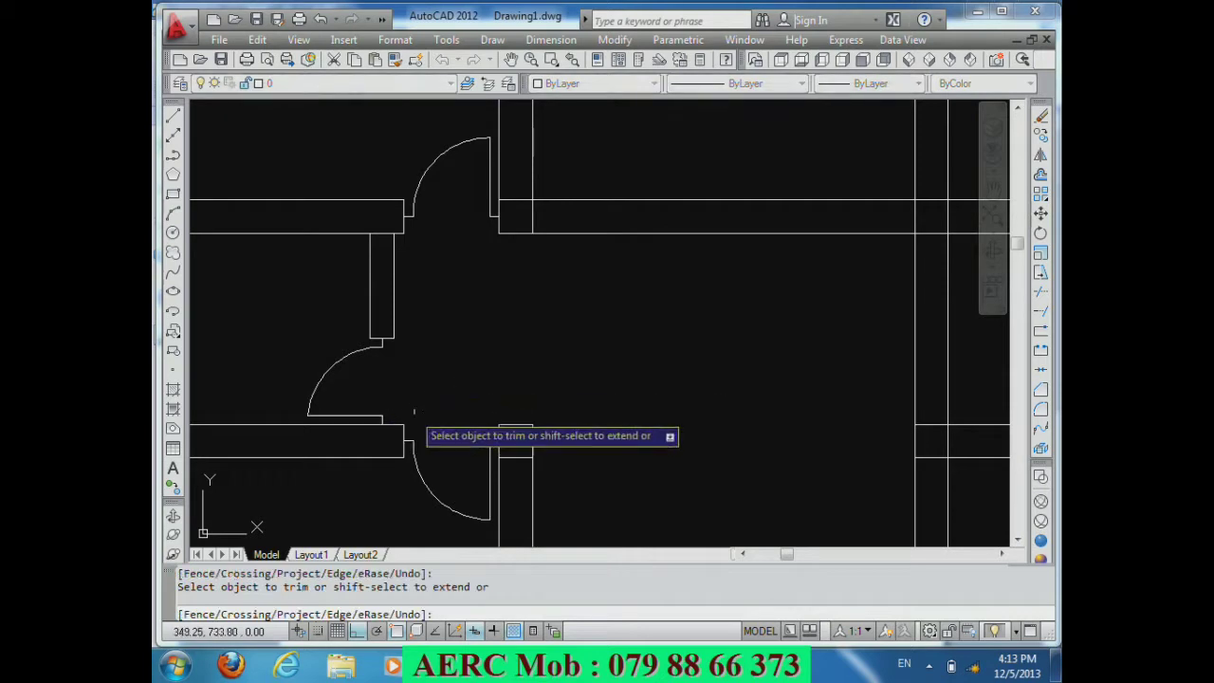
key(Return)
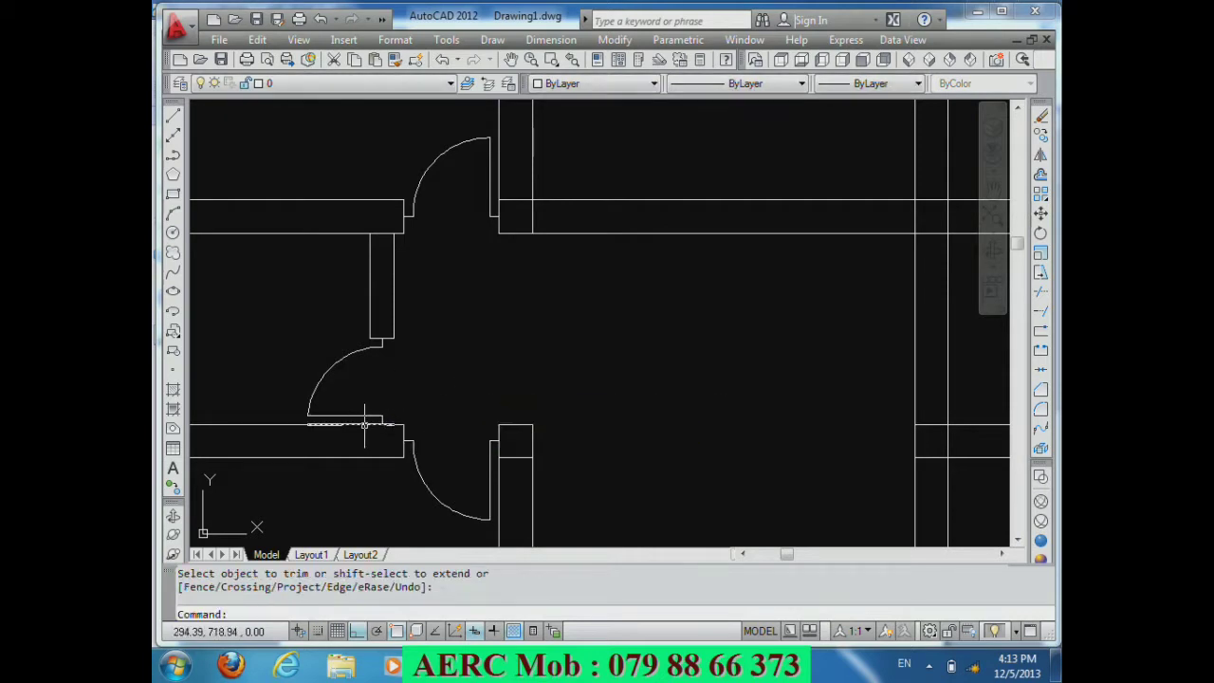
click(364, 424)
key(Delete)
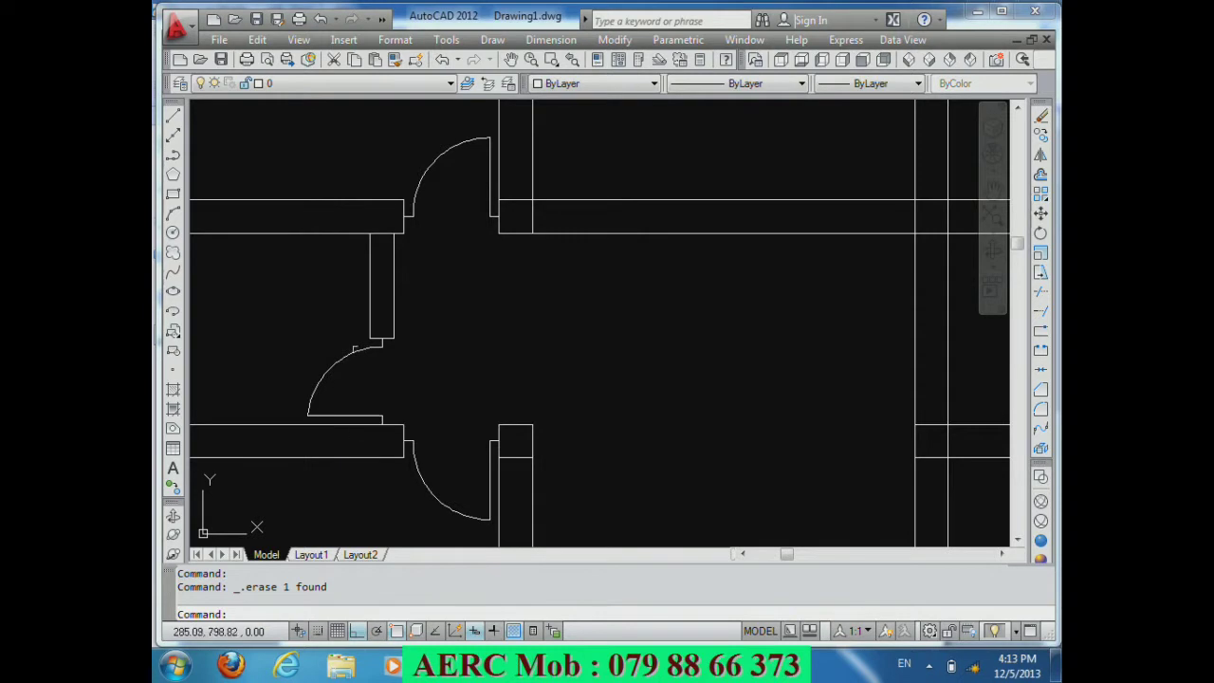
scroll(375, 312, down, 4)
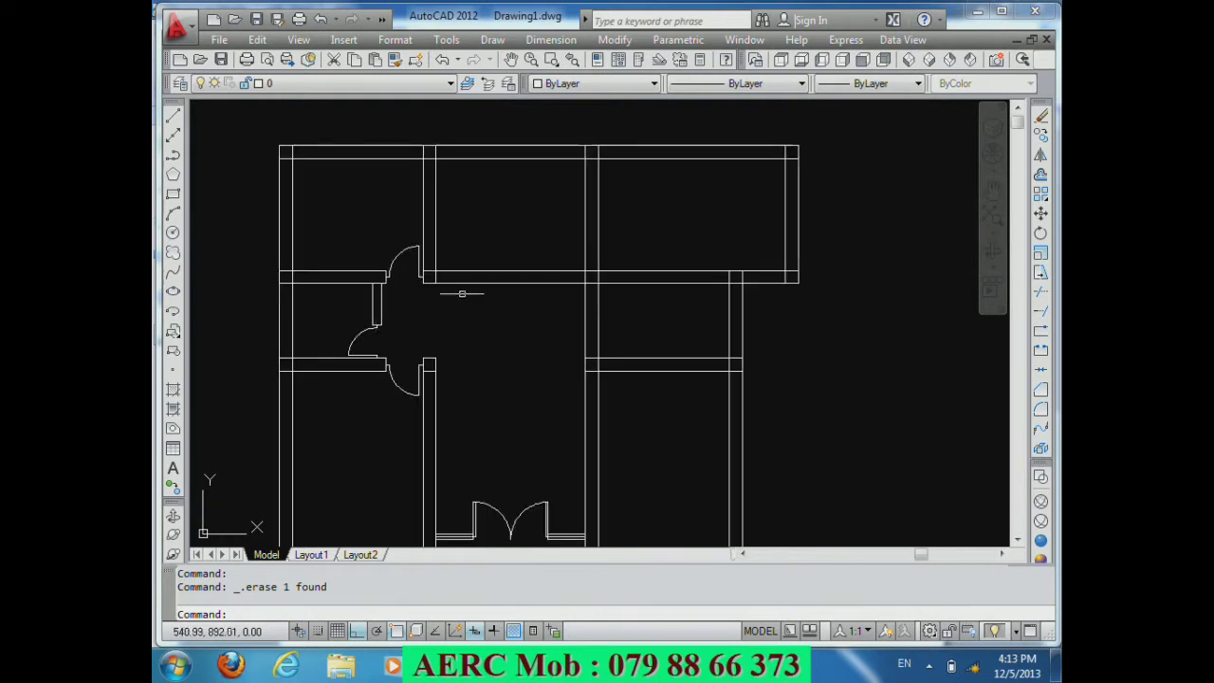
Step: Zoom out to review the whole floor plan, then zoom into the central right wall junction
scroll(471, 325, down, 2)
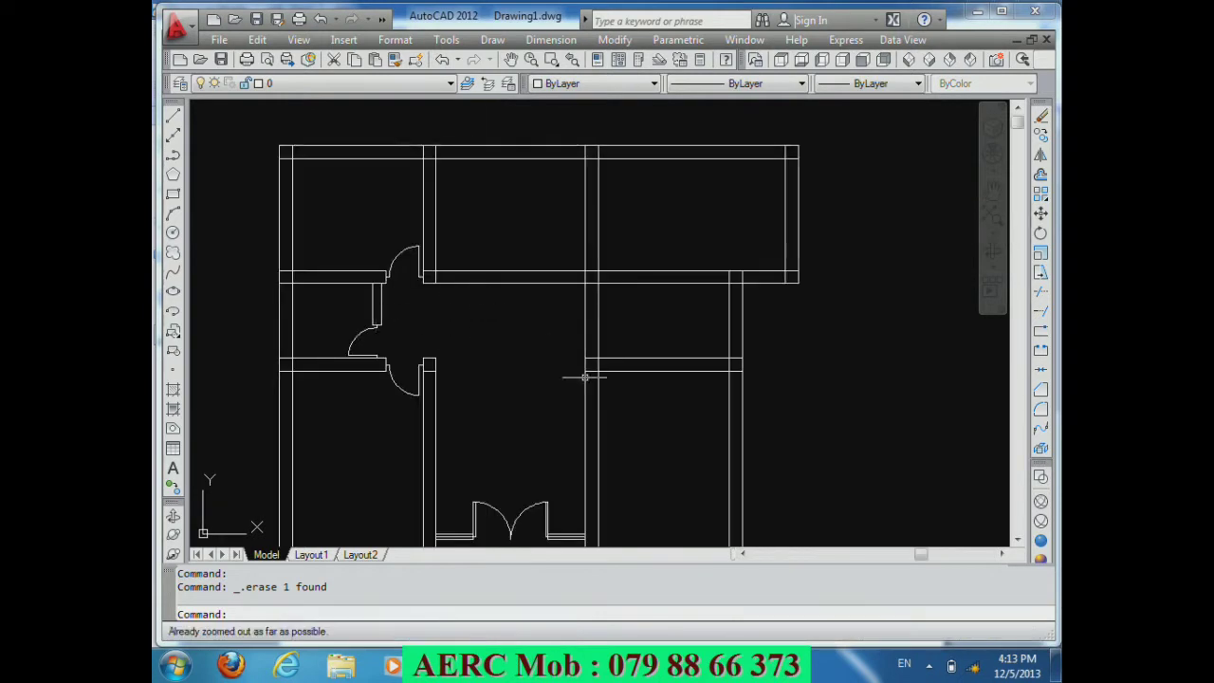
right_click(515, 222)
click(560, 388)
mouse_move(560, 388)
mouse_down()
mouse_move(537, 341)
mouse_move(563, 477)
mouse_up()
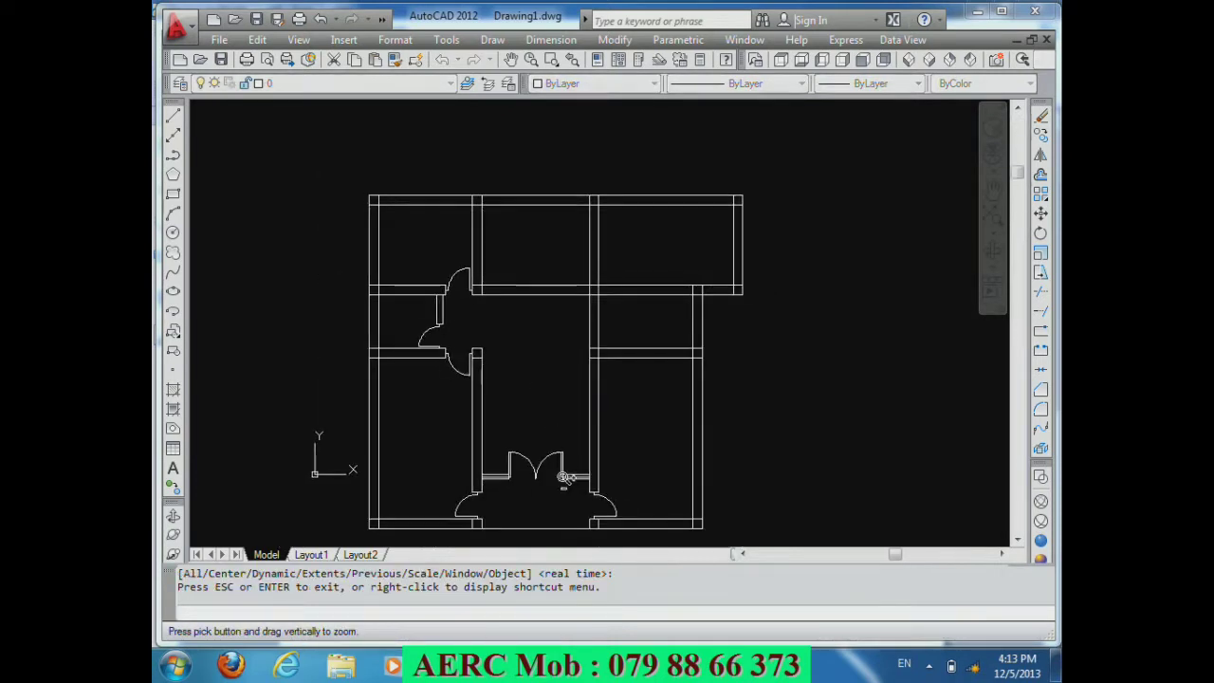
right_click(636, 400)
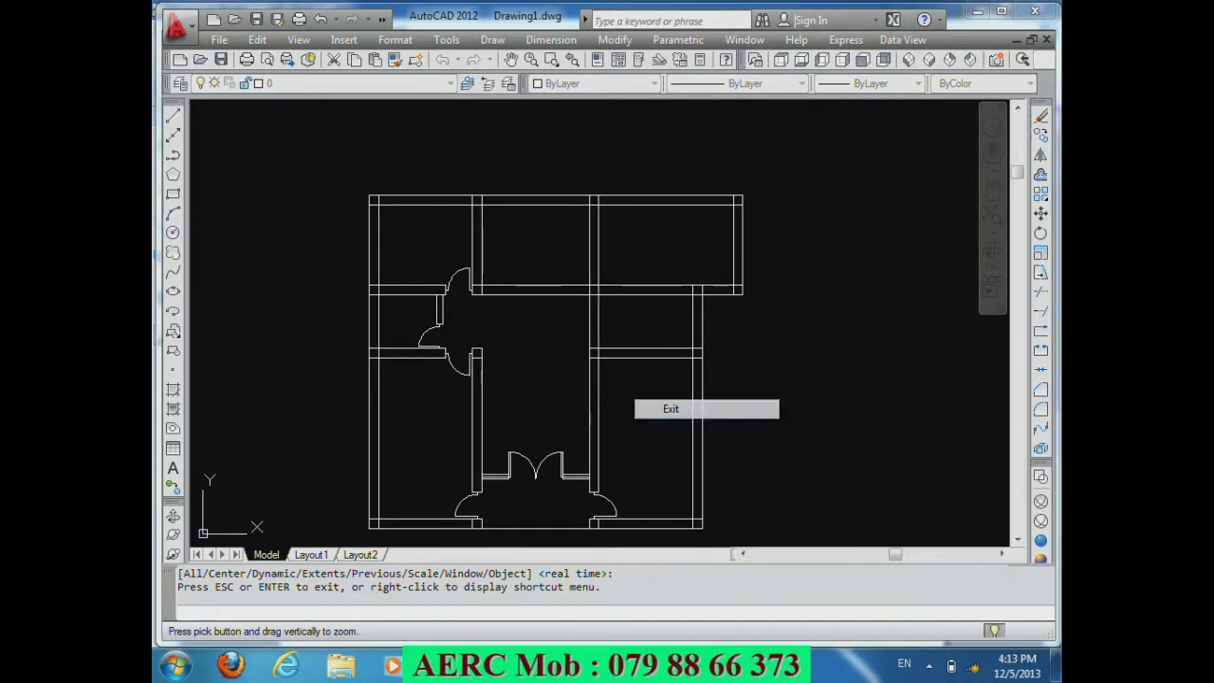
click(664, 409)
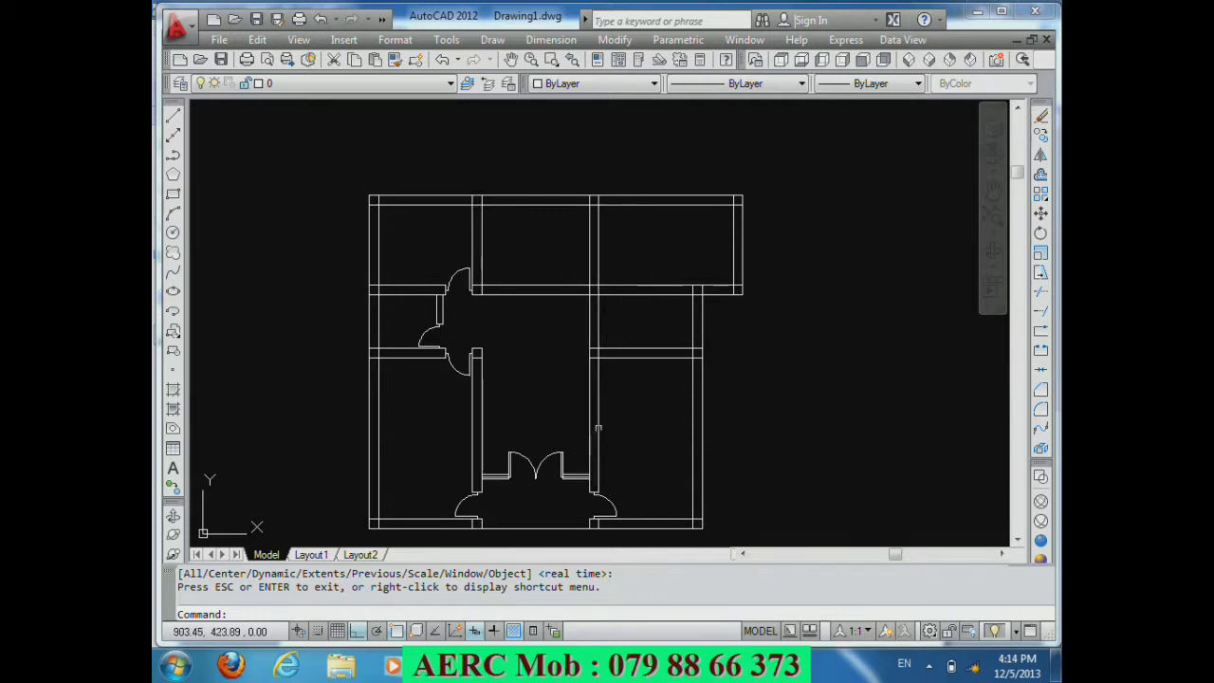
scroll(613, 332, up, 5)
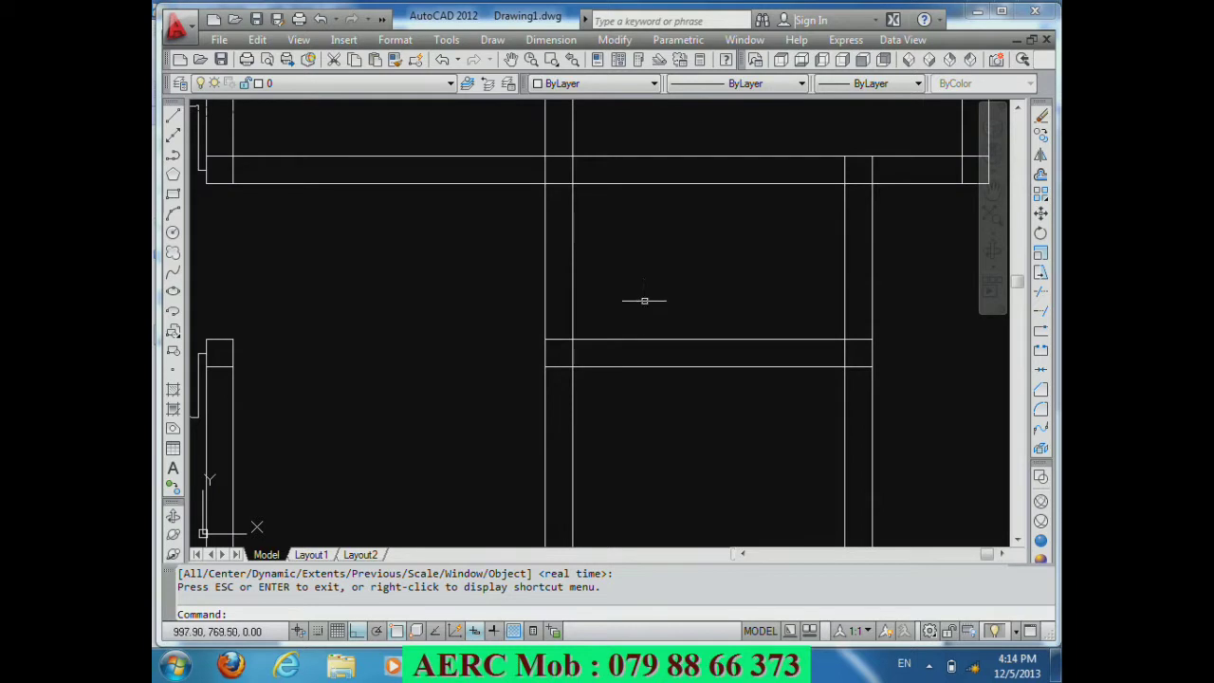
Step: Draw a 100-unit line from the wall corner into the right-hand room
text(o)
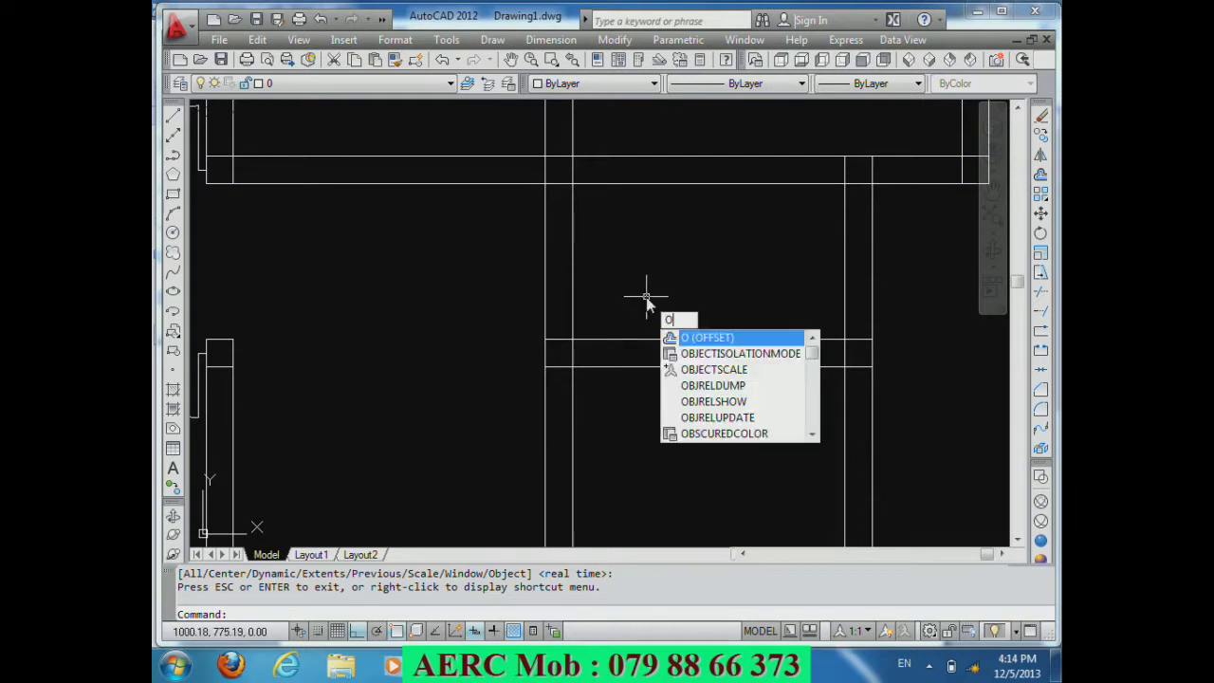
key(Escape)
text(l)
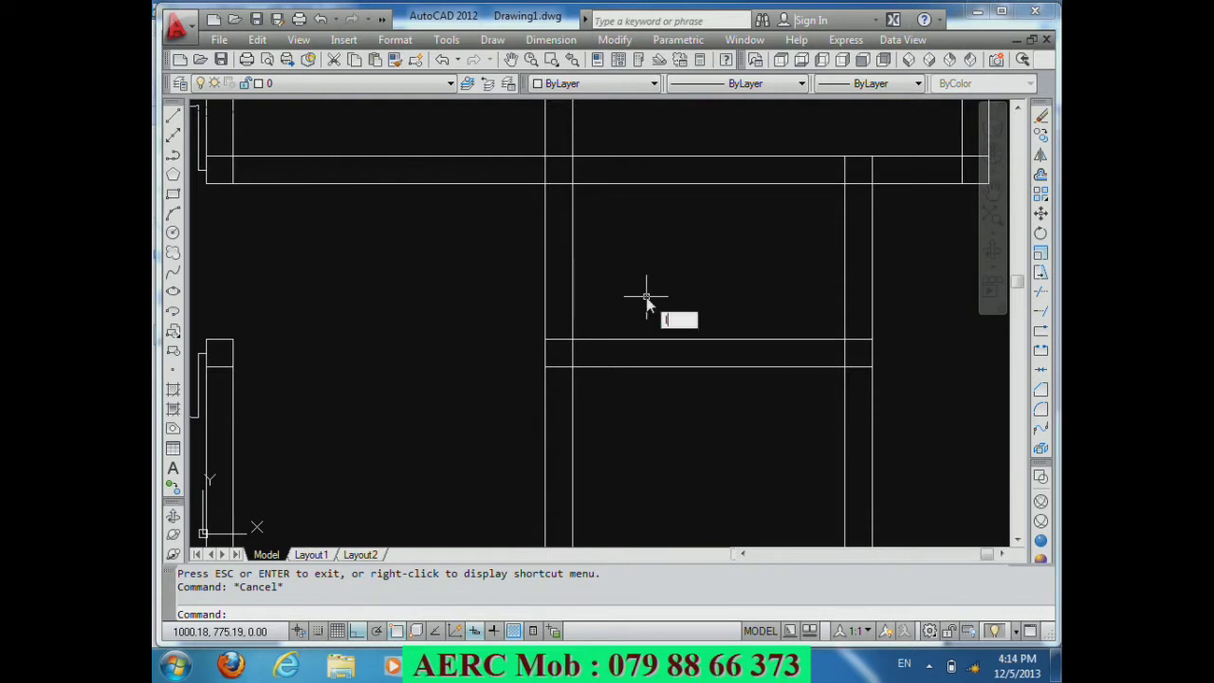
key(Return)
text(1)
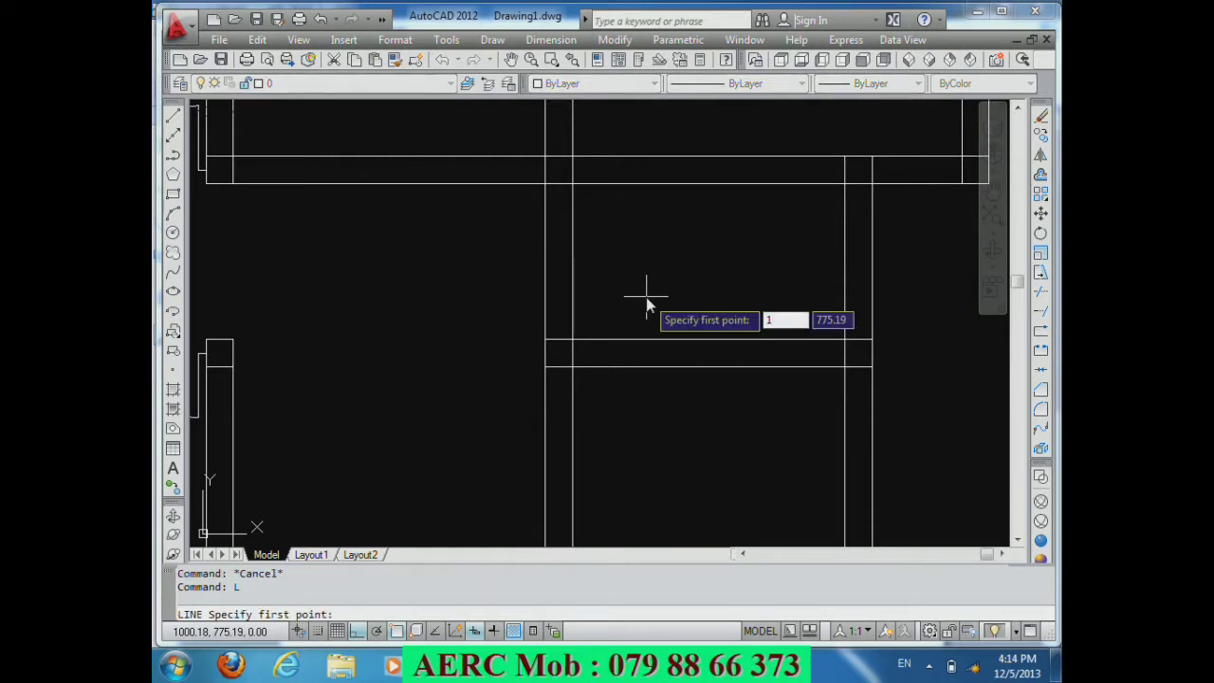
key(BackSpace)
key(Escape)
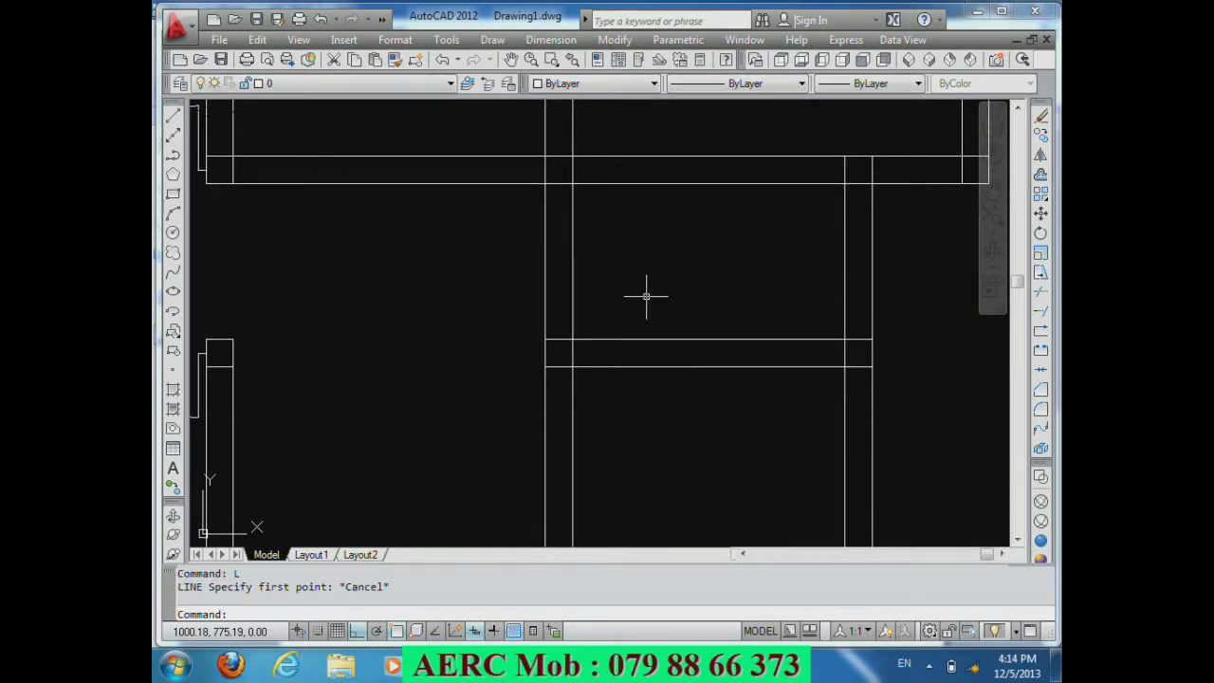
text(l)
key(Return)
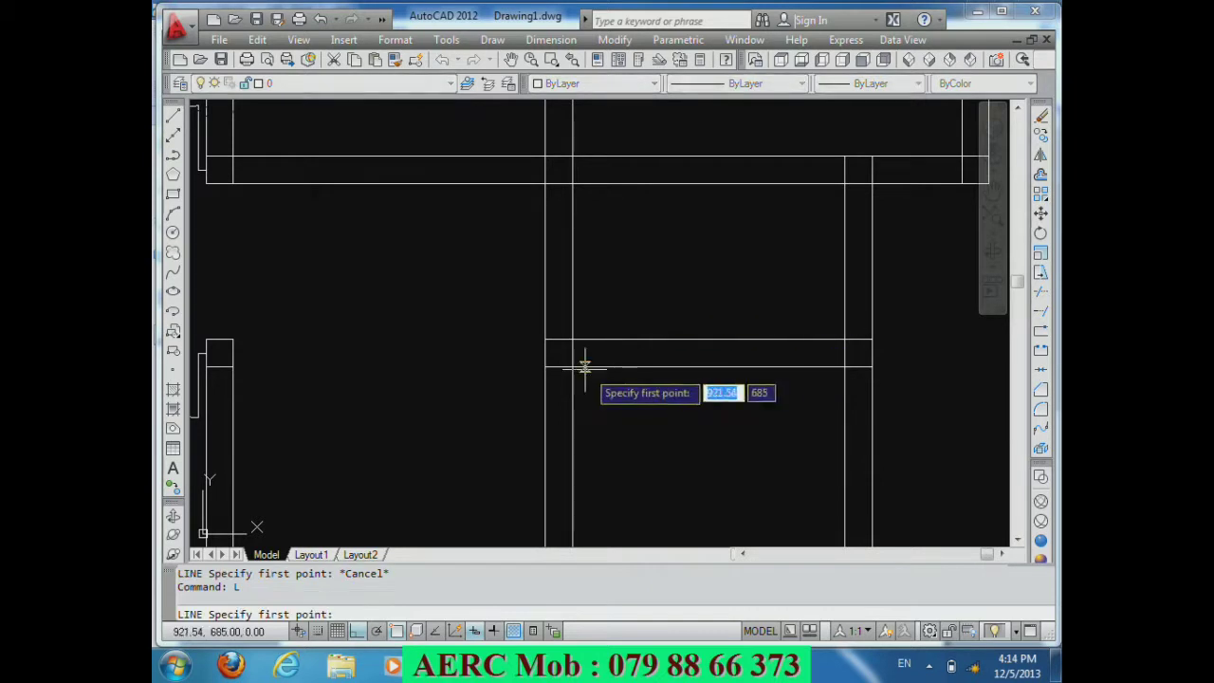
click(544, 366)
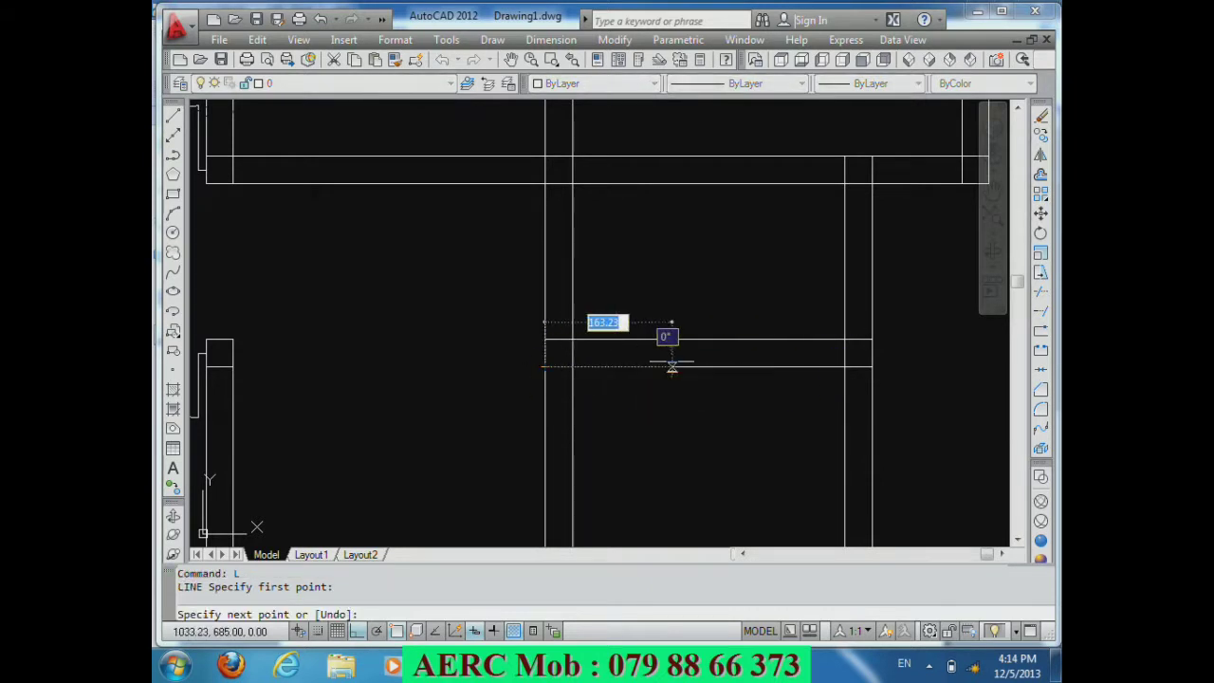
text(100)
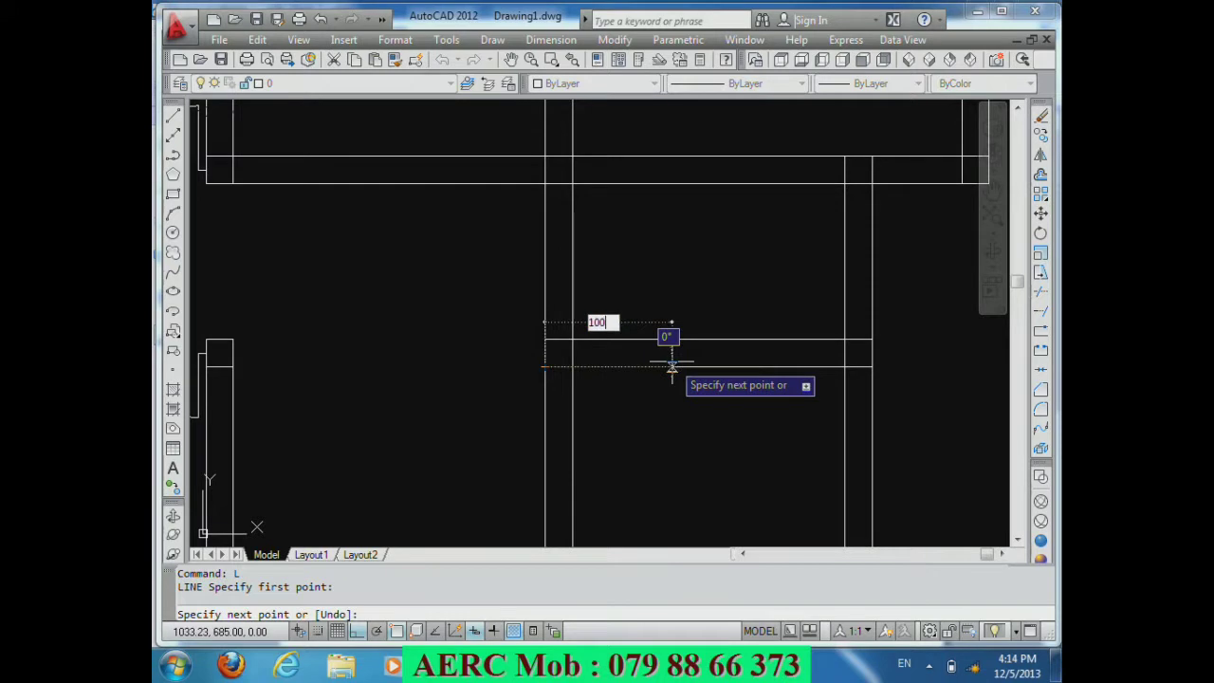
key(Return)
Step: Offset that line twice by 100 to create the parallel stair lines
key(Return)
text(o)
key(Return)
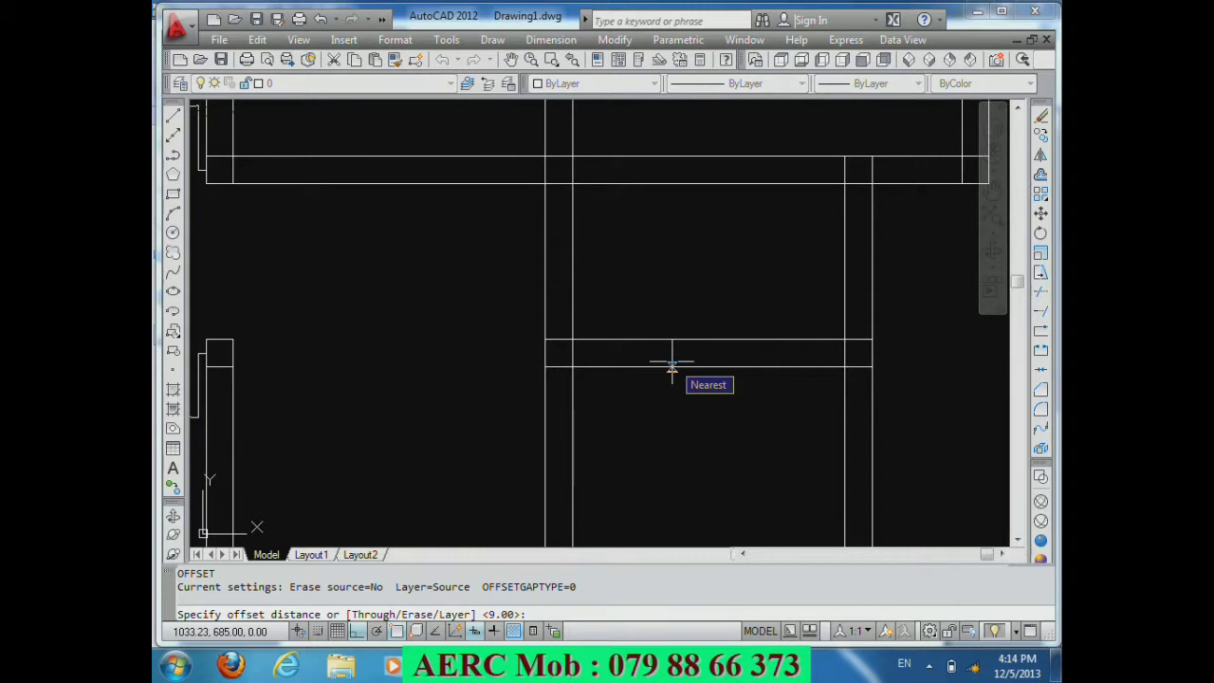
text(100)
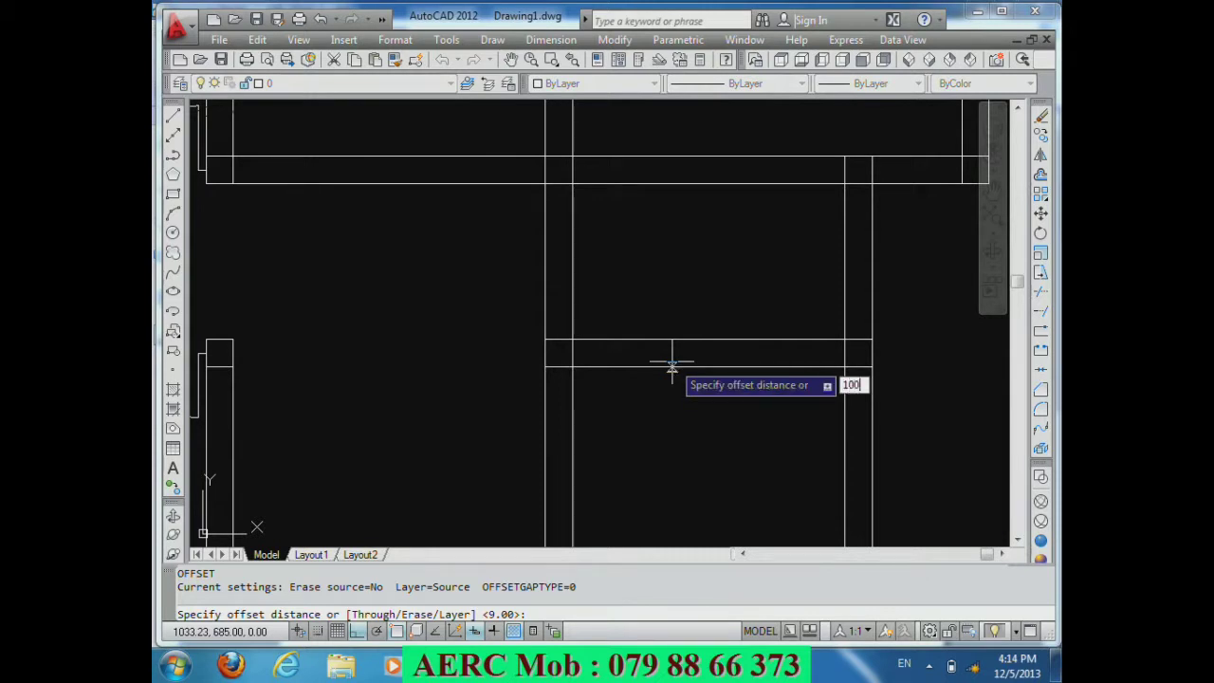
key(Return)
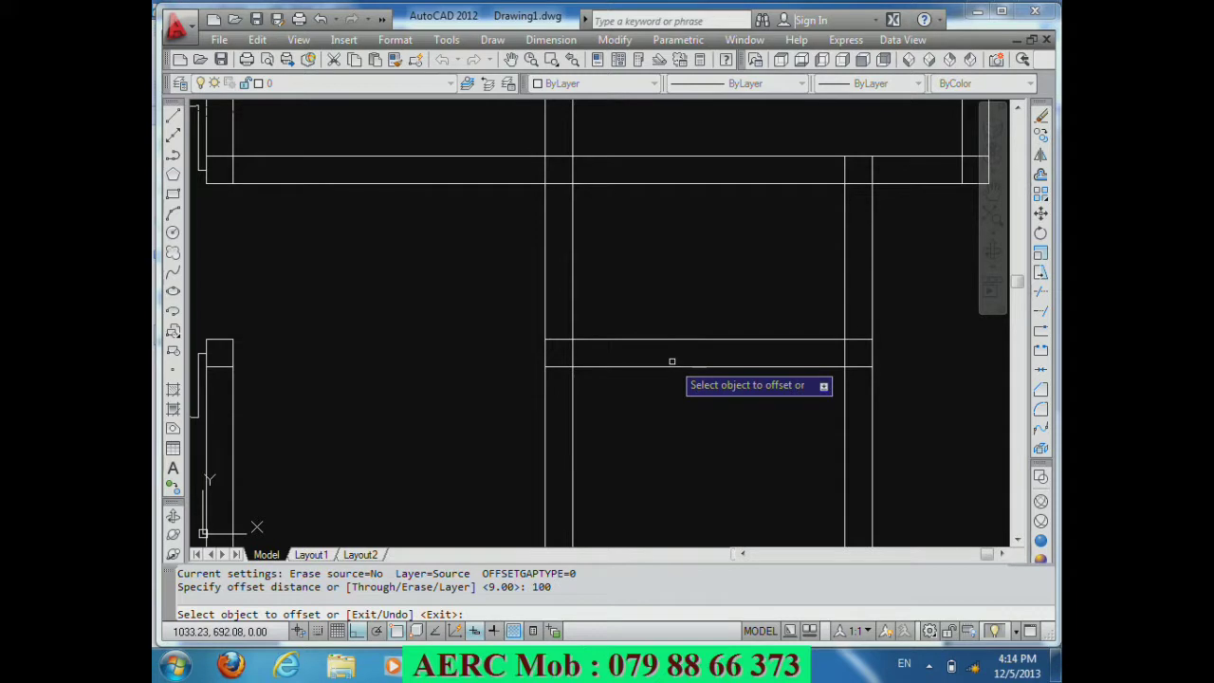
click(600, 365)
click(628, 401)
scroll(630, 398, down, 4)
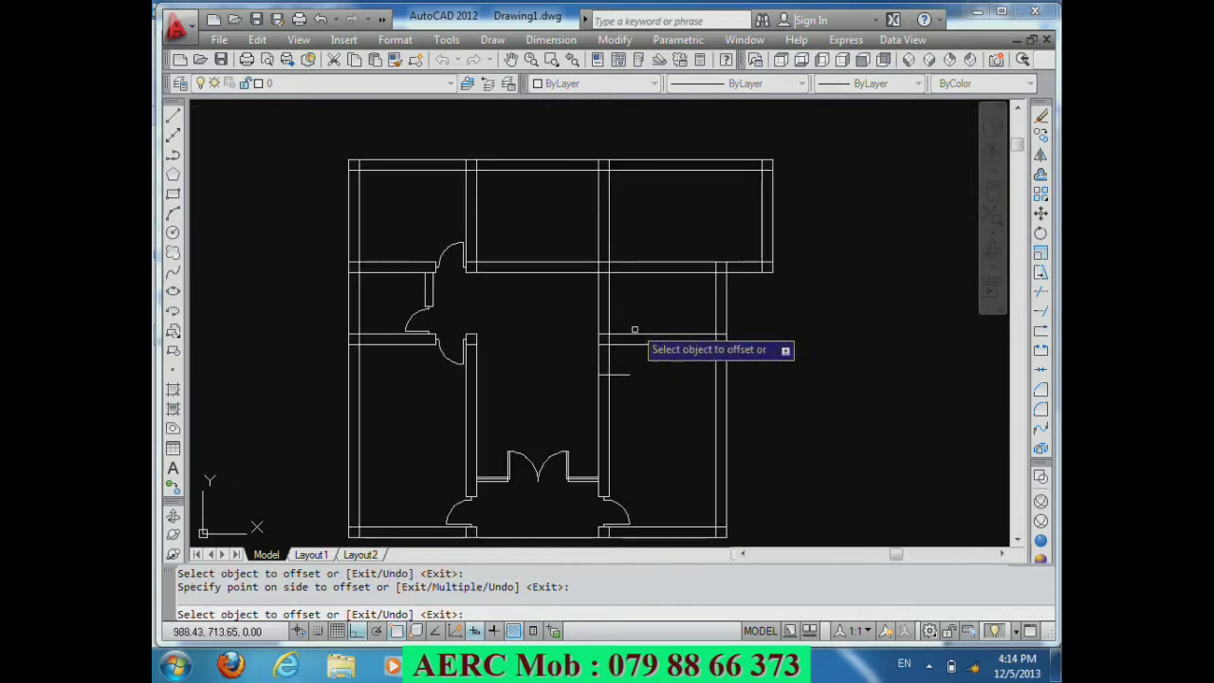
click(618, 376)
click(628, 398)
key(Return)
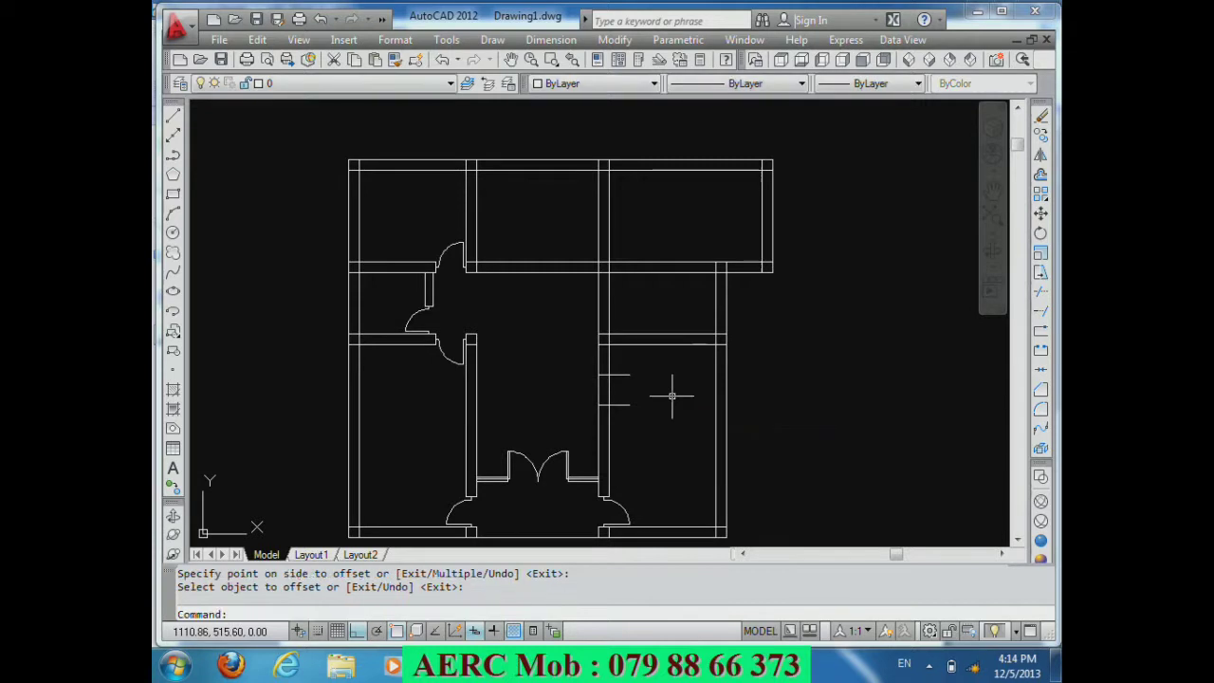
scroll(632, 401, up, 2)
scroll(626, 428, up, 1)
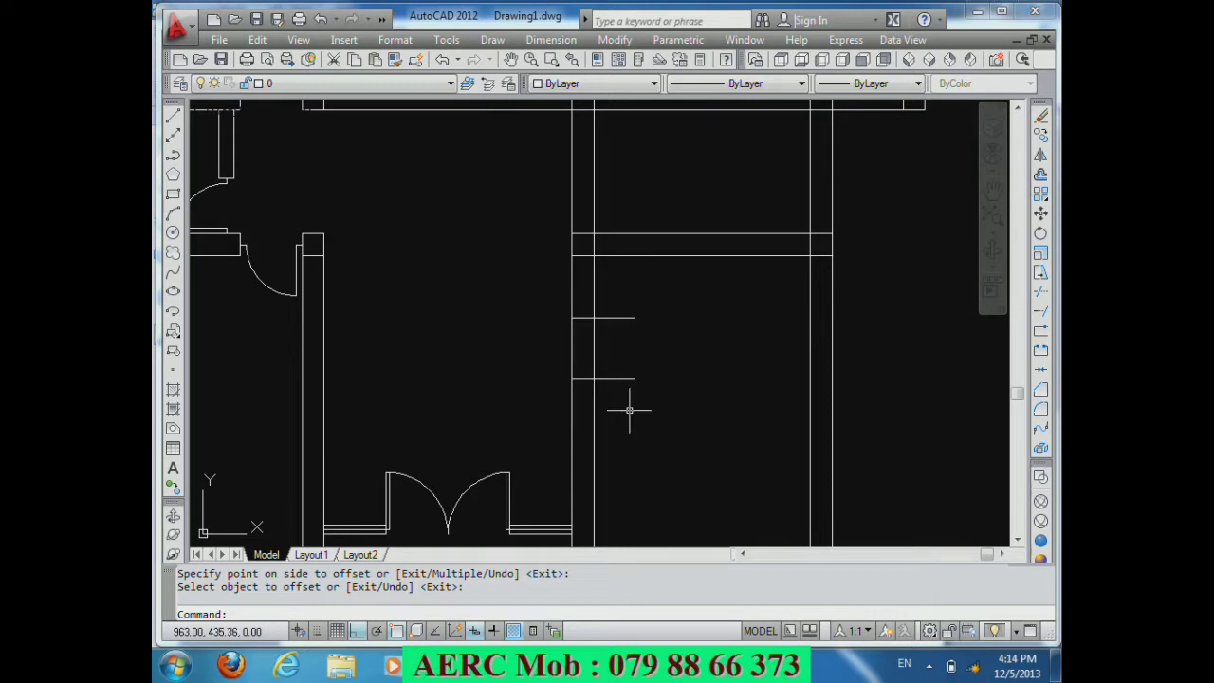
Step: Zoom out to the full plan and back in on the stair lines beside the double doorway
scroll(550, 414, down, 2)
scroll(550, 414, down, 1)
scroll(556, 442, up, 1)
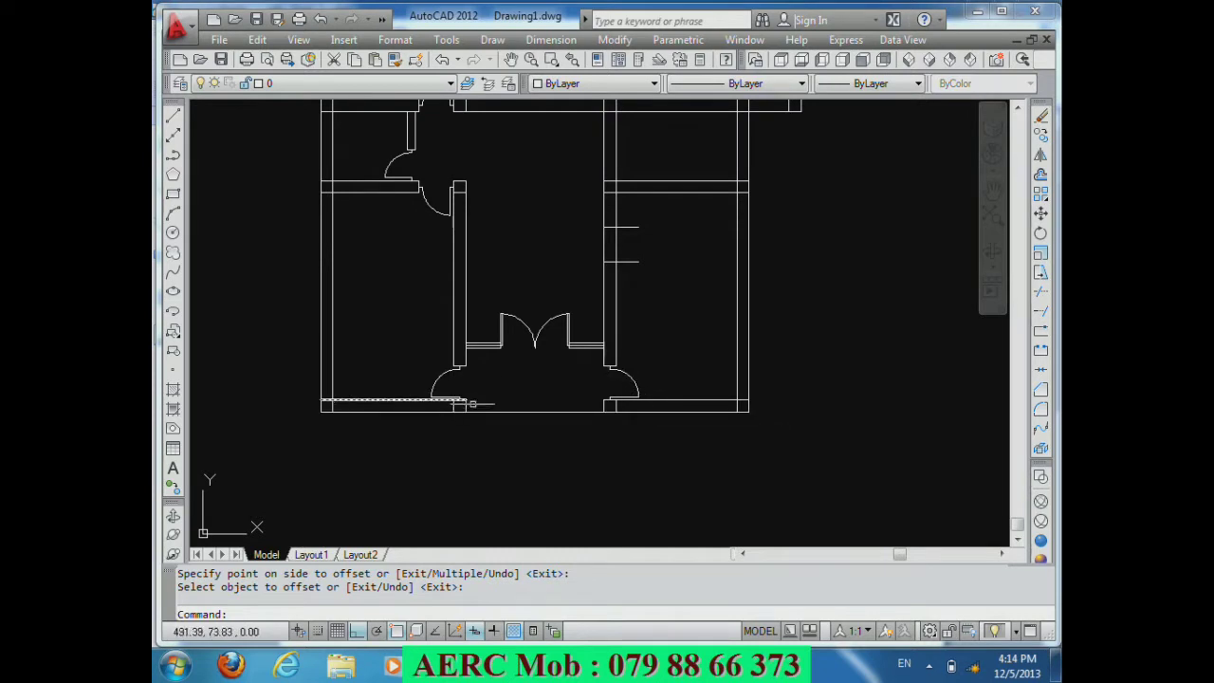
scroll(638, 201, up, 2)
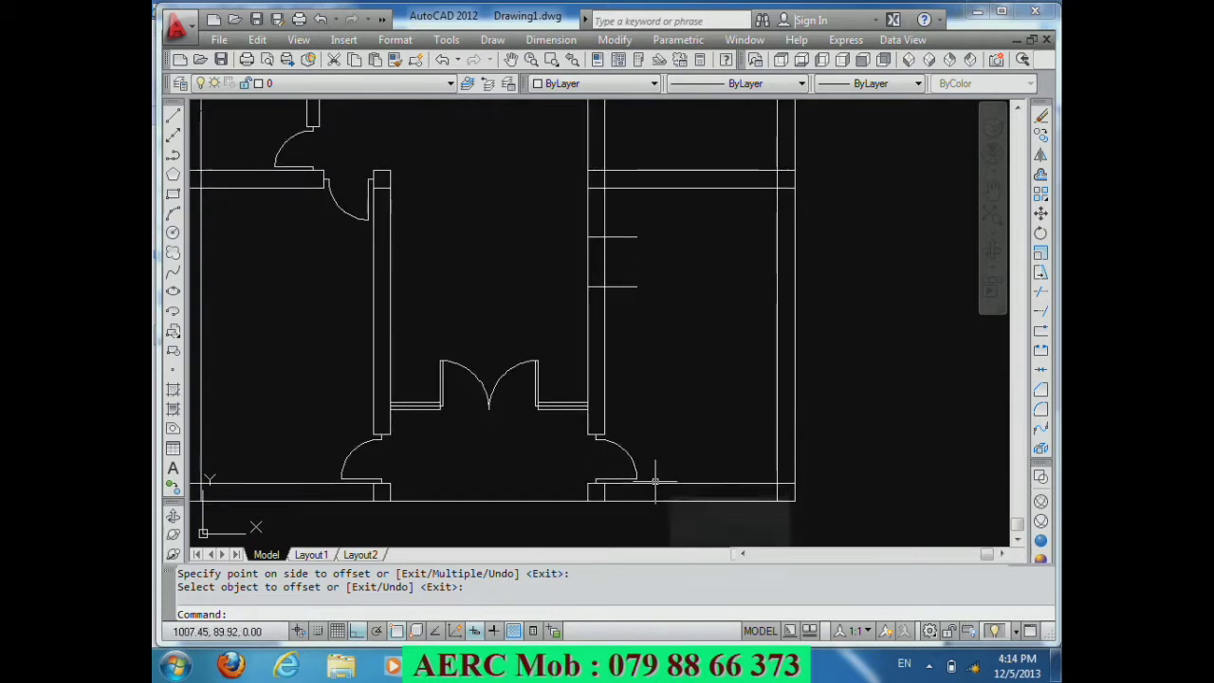
scroll(611, 224, up, 2)
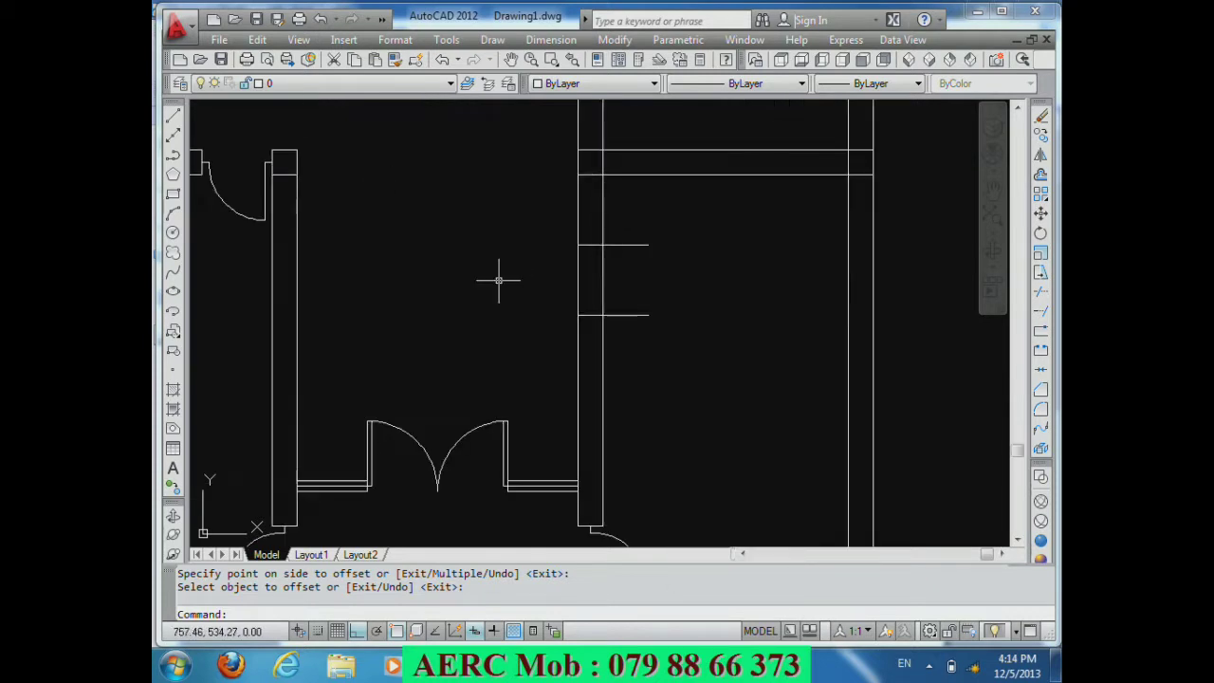
text(tr)
key(Return)
key(Return)
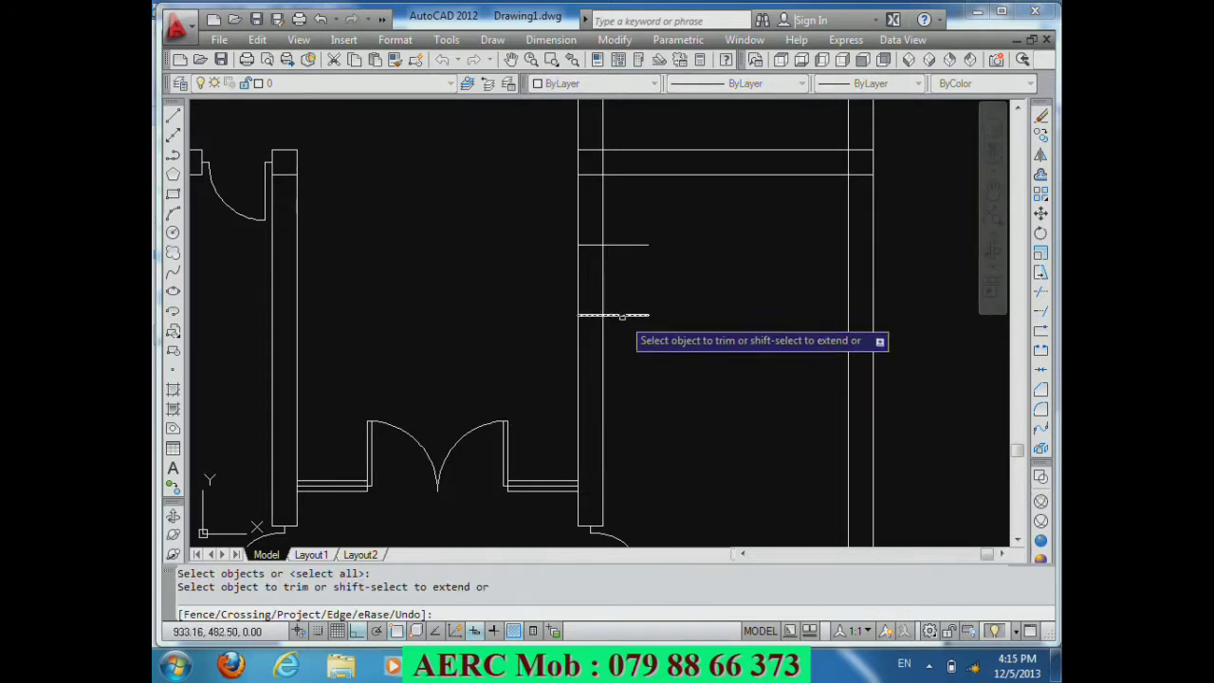
Step: Trim the vertical wall lines to open the door gap
click(641, 319)
click(569, 277)
click(672, 306)
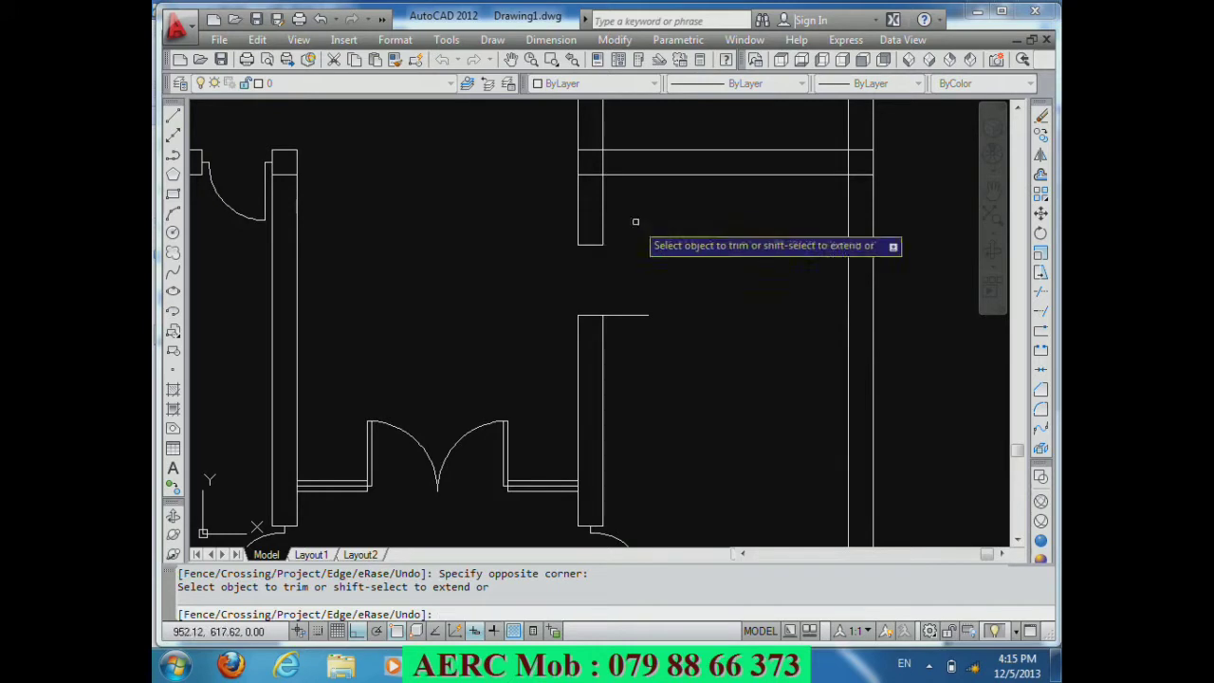
click(636, 222)
key(Return)
Step: Cap the upper and lower cut wall ends with 10-unit lines
text(l)
key(Return)
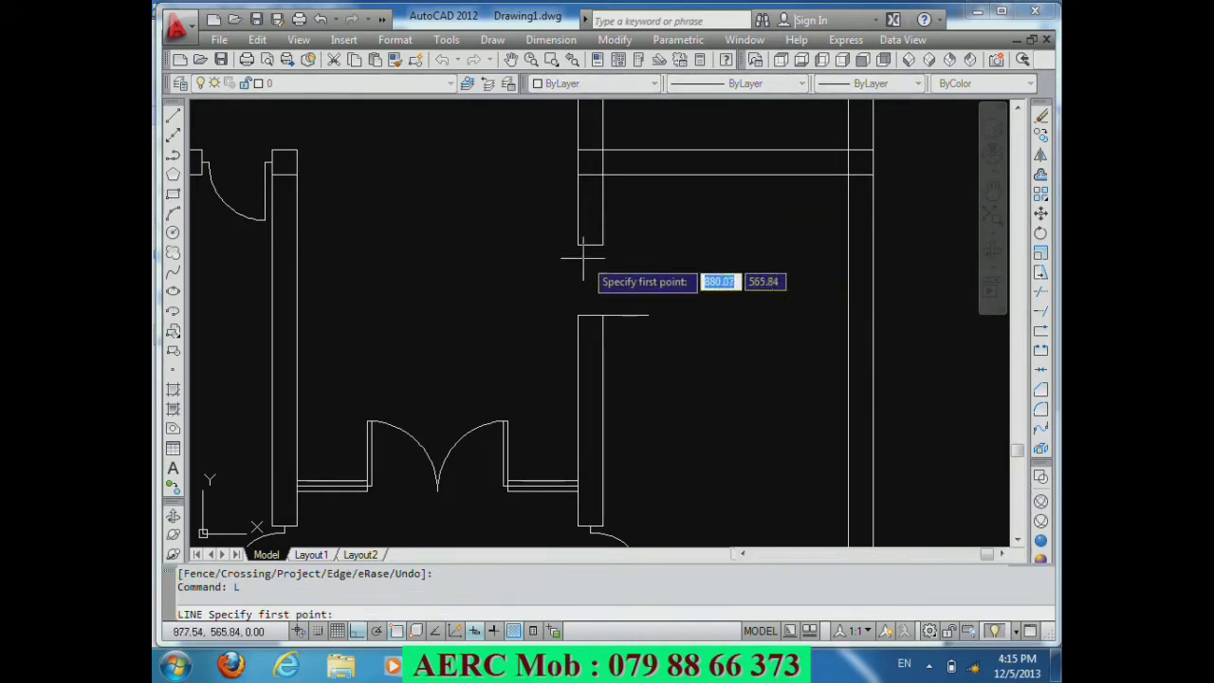
click(593, 245)
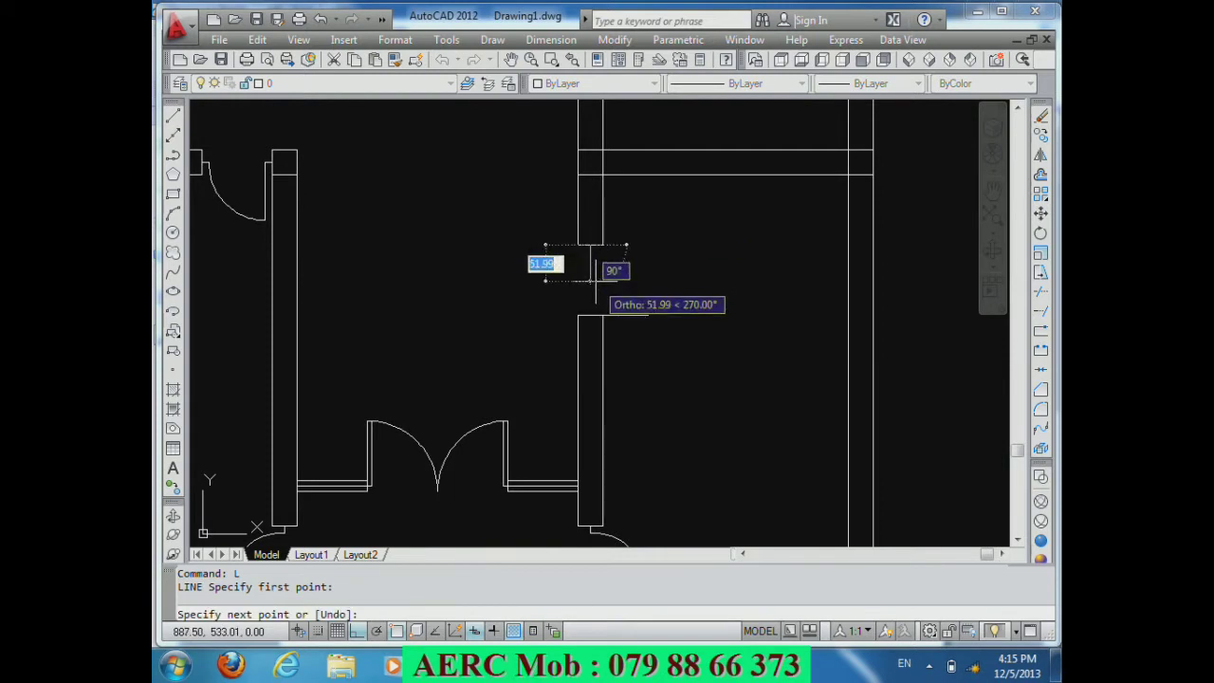
text(1)
key(Return)
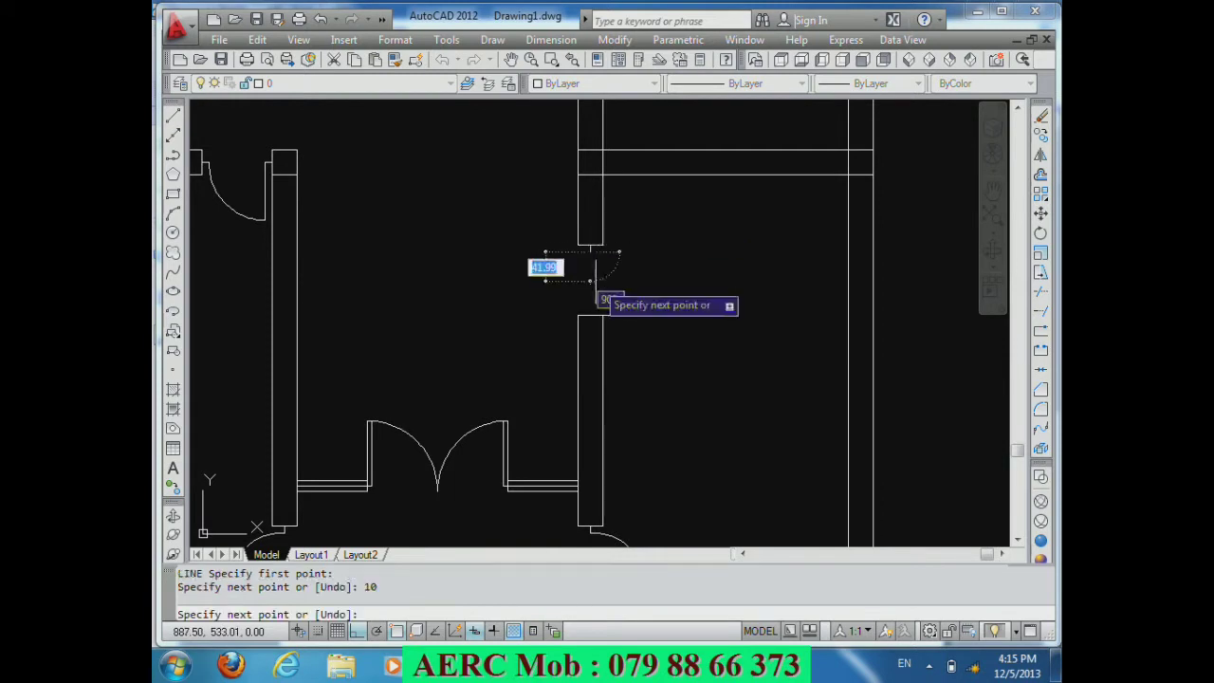
key(Return)
key(Return)
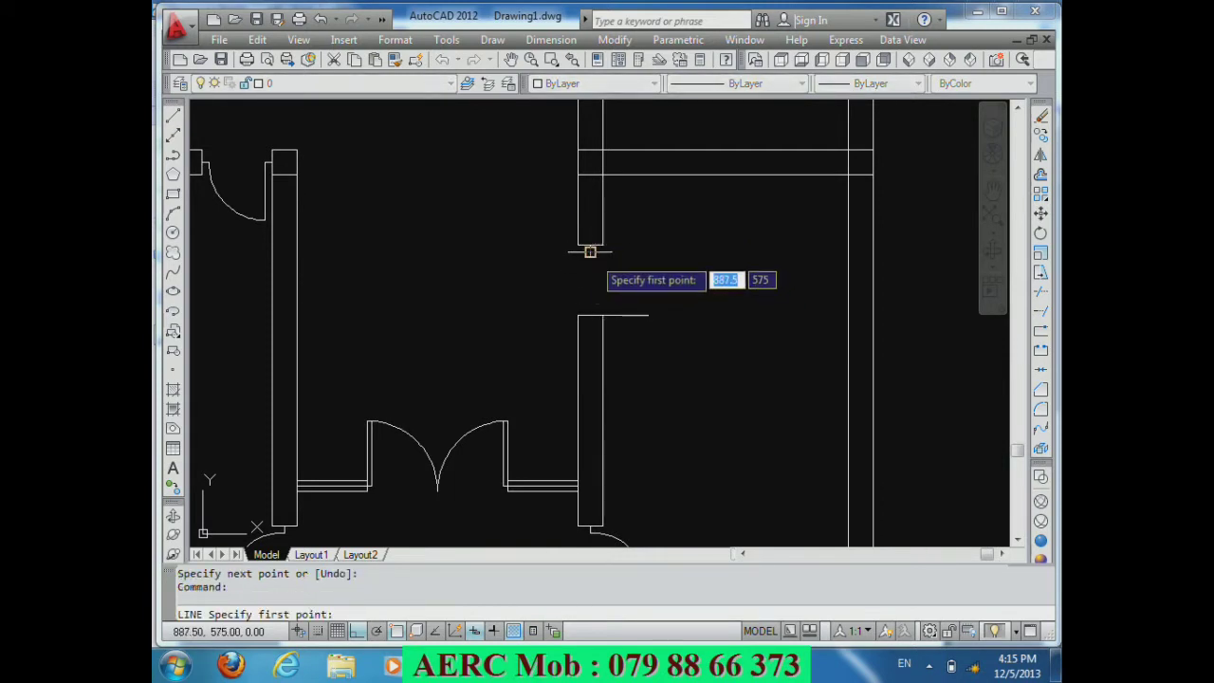
click(590, 315)
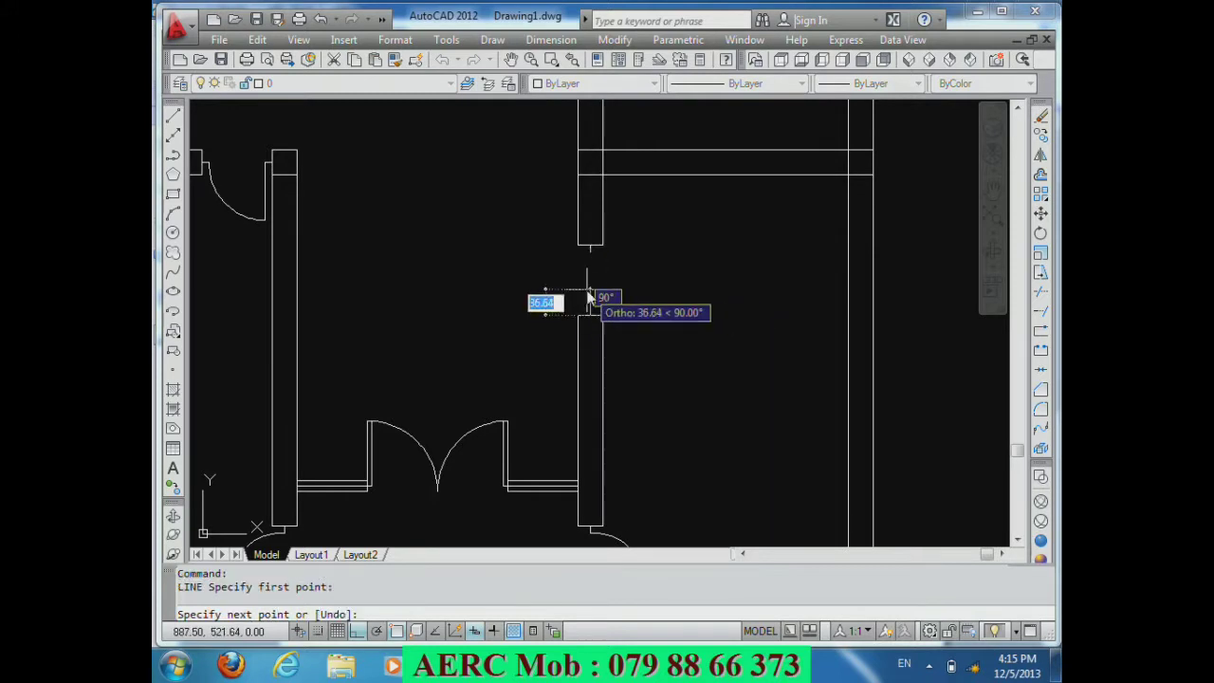
text(1)
key(Return)
key(Return)
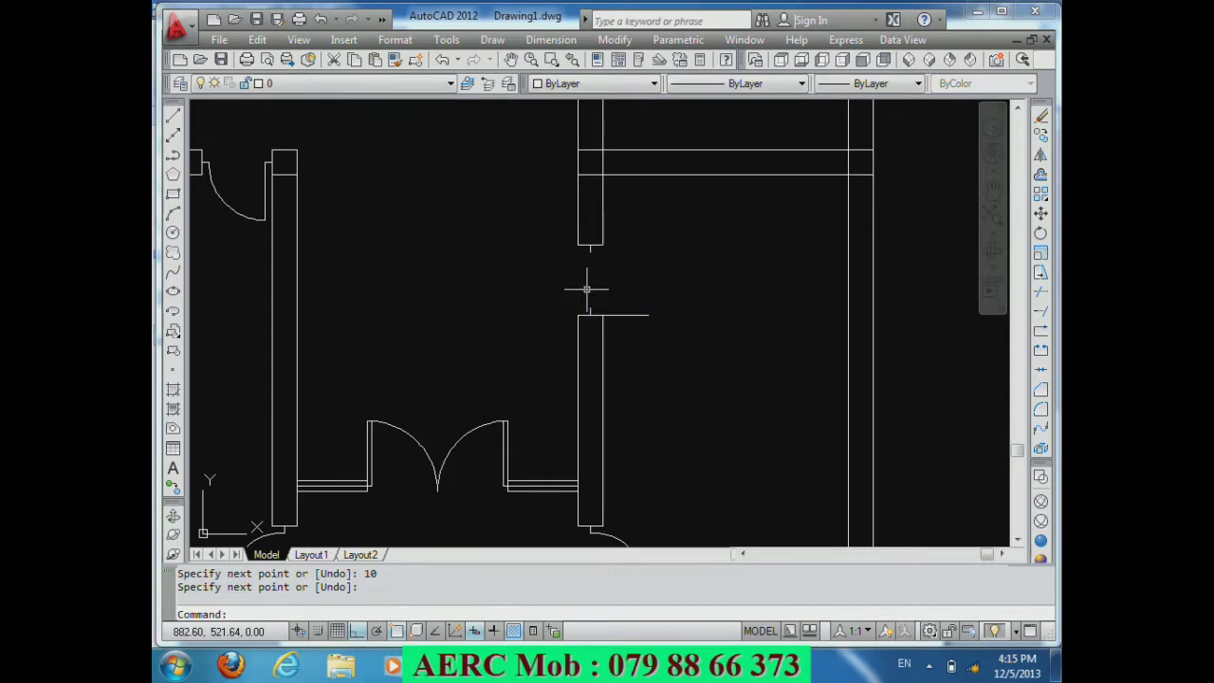
text(o)
key(Return)
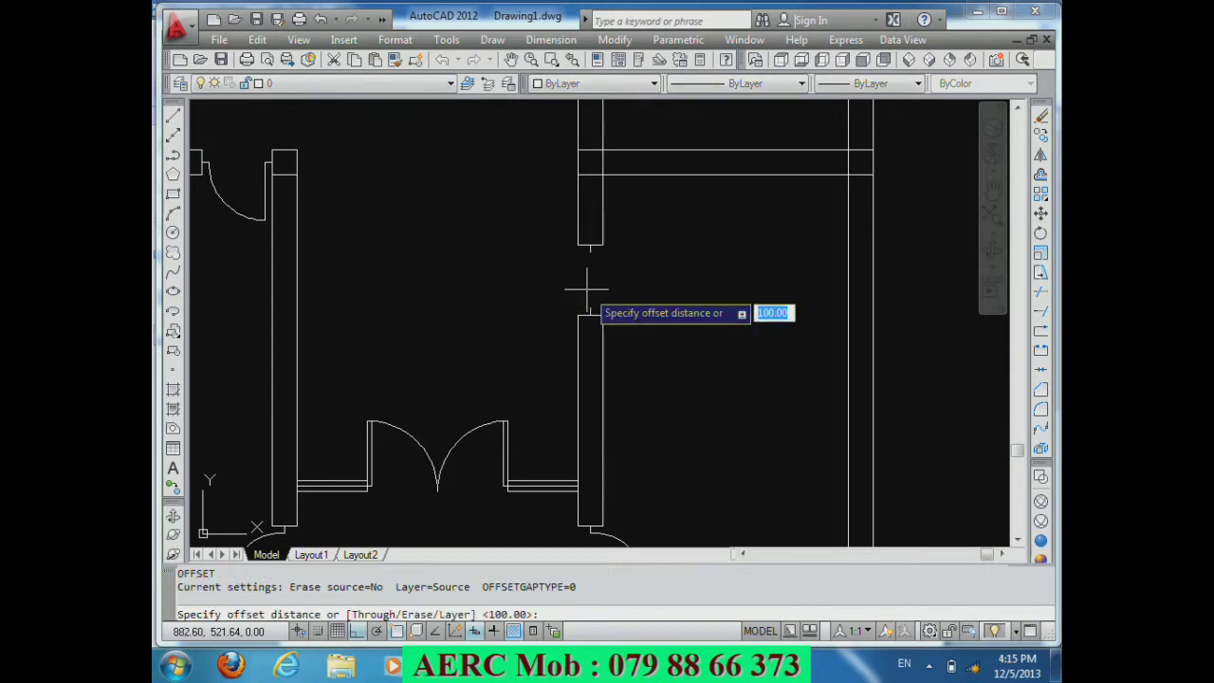
Step: Offset the short wall stub 10 units upward
text(10)
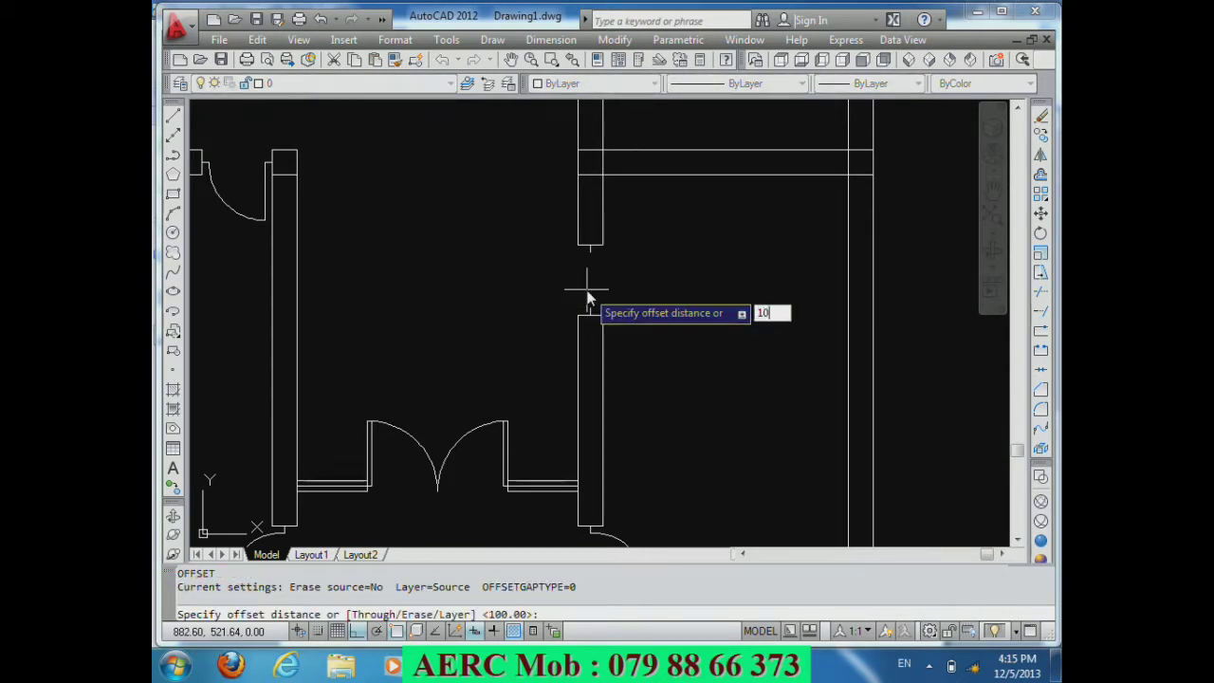
key(Return)
click(590, 315)
click(590, 309)
key(Return)
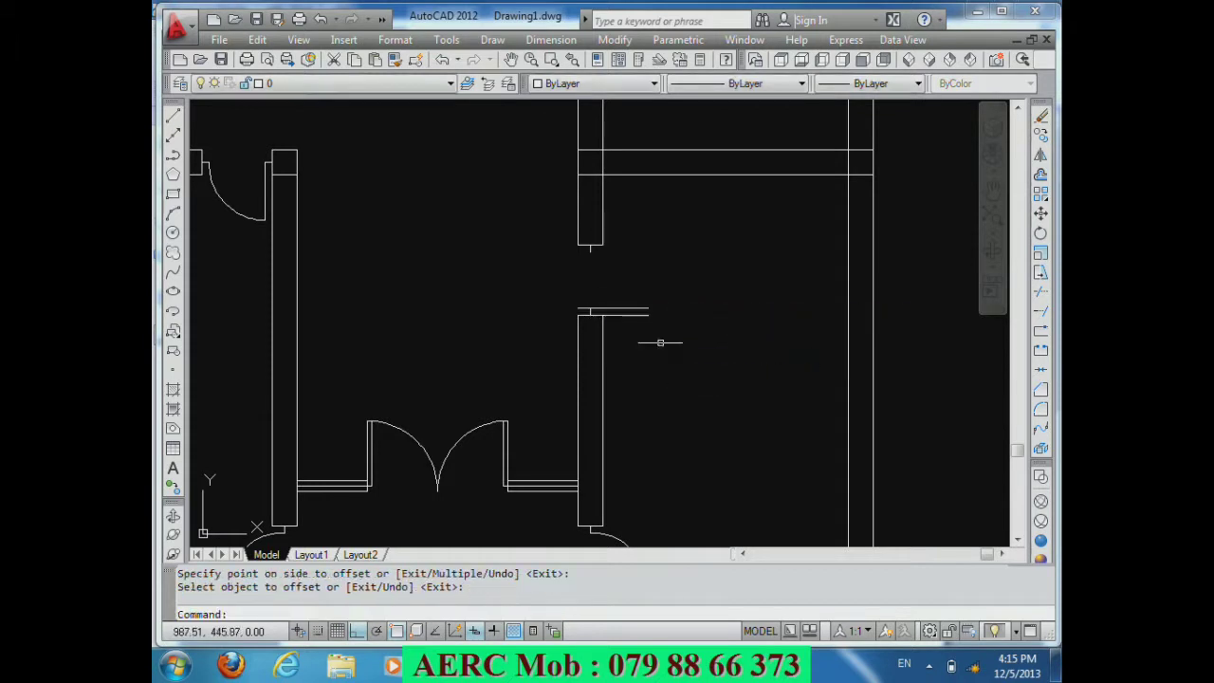
scroll(661, 342, up, 3)
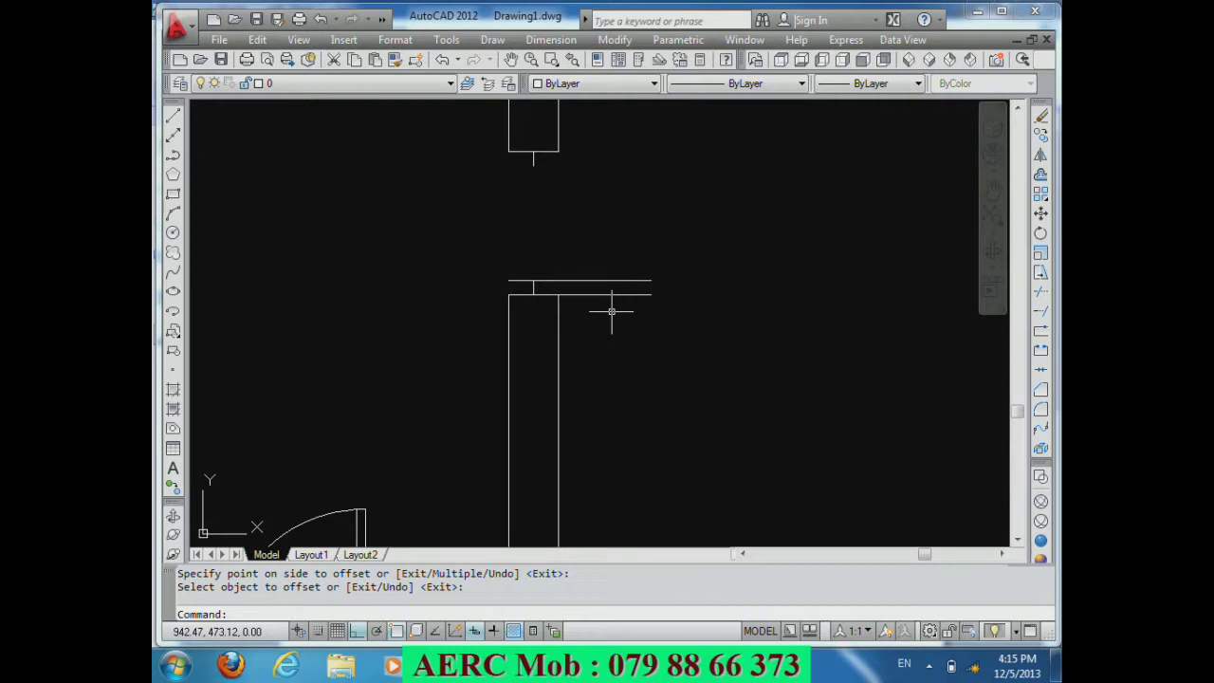
Step: Trim away the extra line segment left beside the offset stub
text(tr)
key(Return)
key(Return)
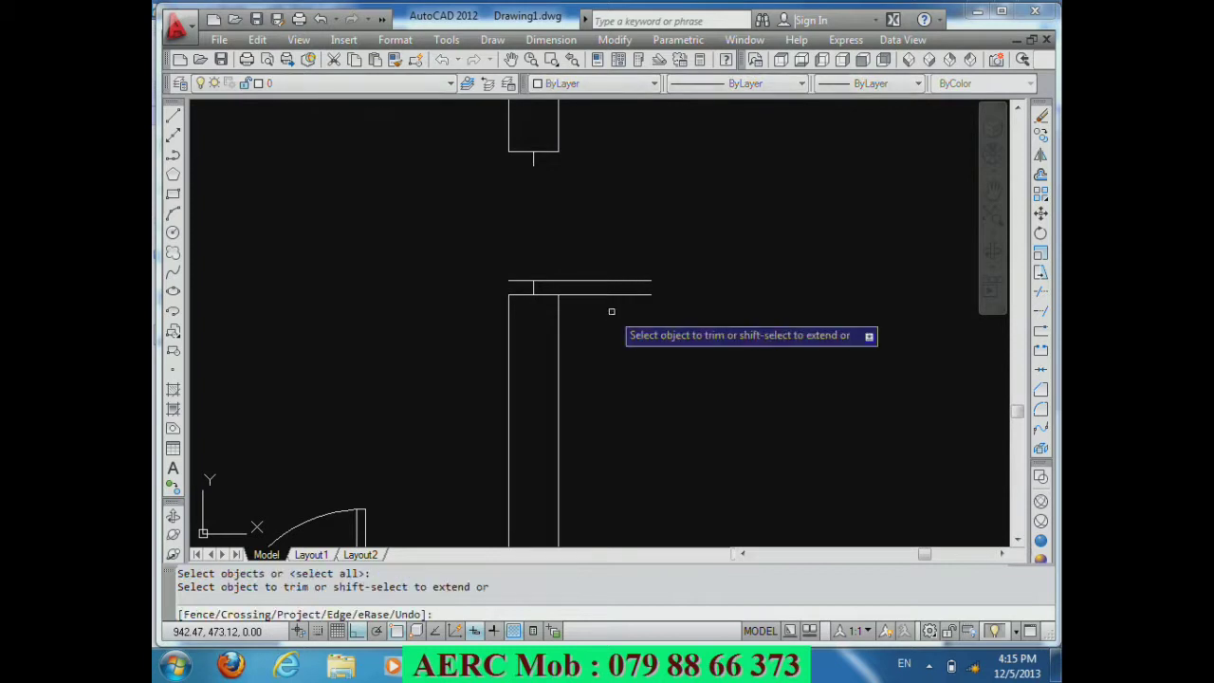
click(619, 300)
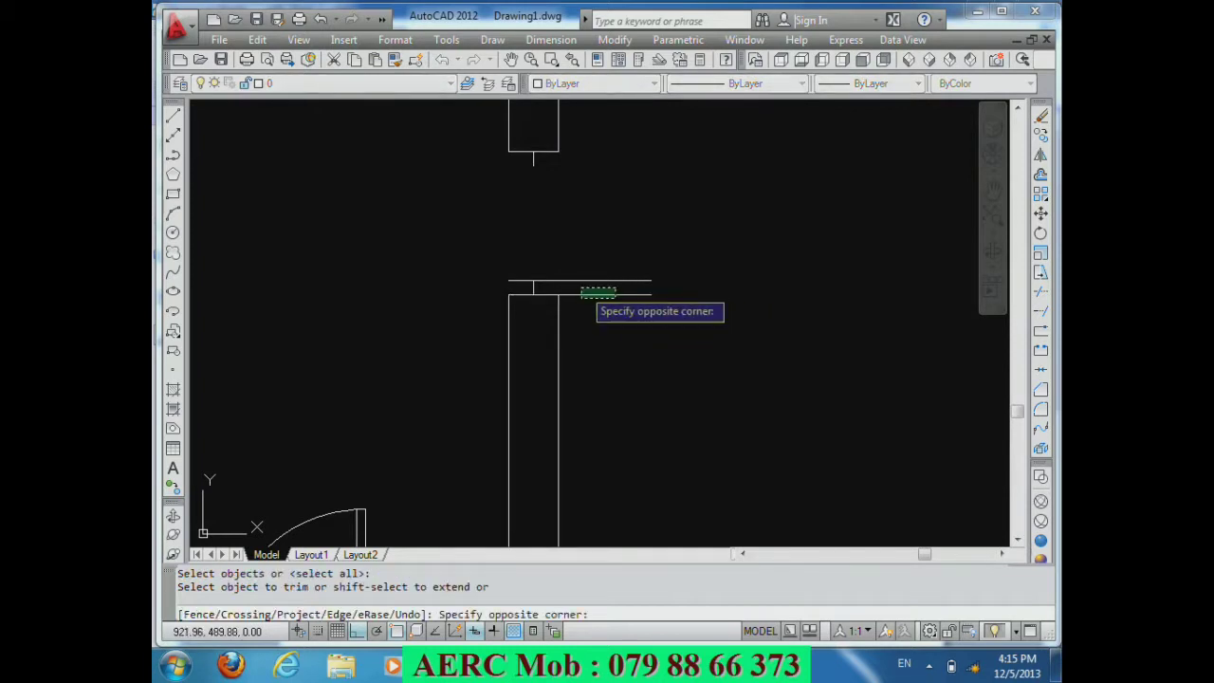
click(520, 281)
scroll(562, 366, down, 3)
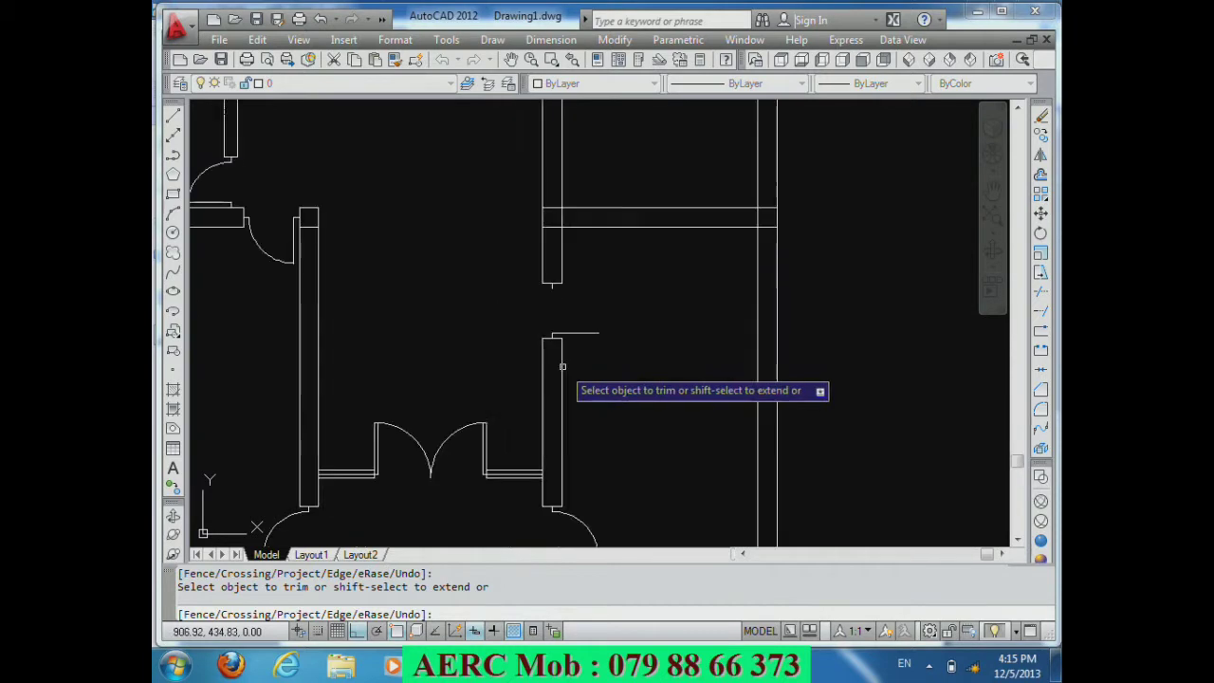
key(Return)
click(492, 39)
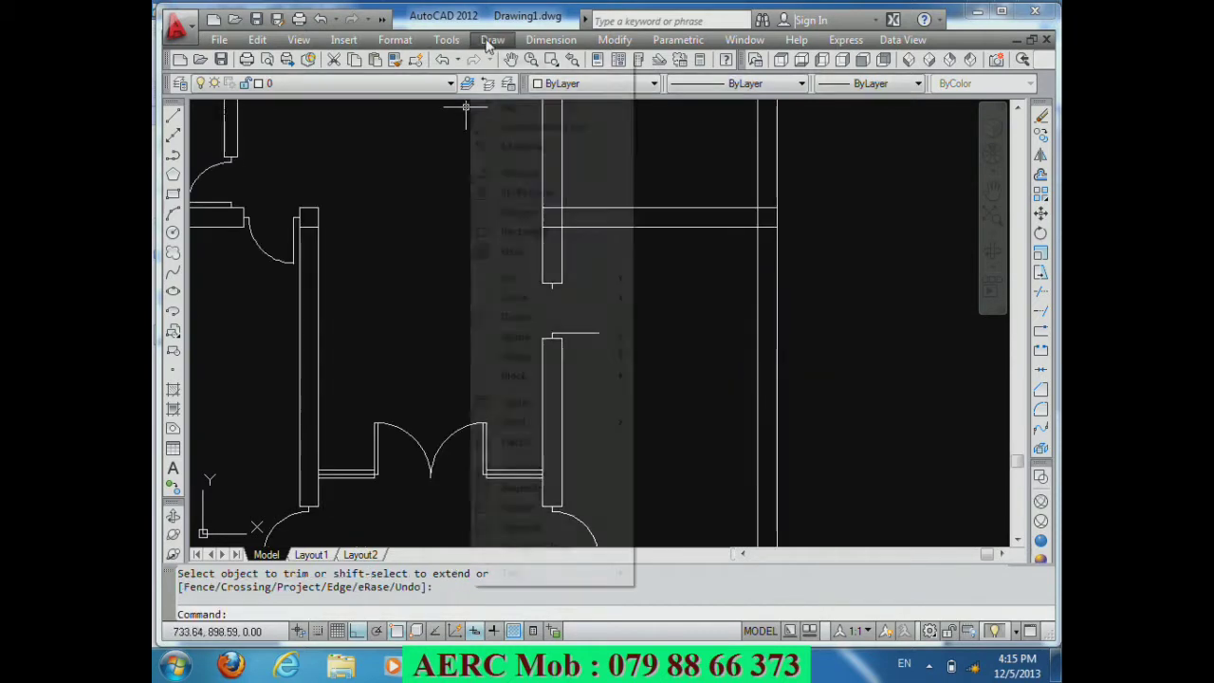
mouse_move(509, 278)
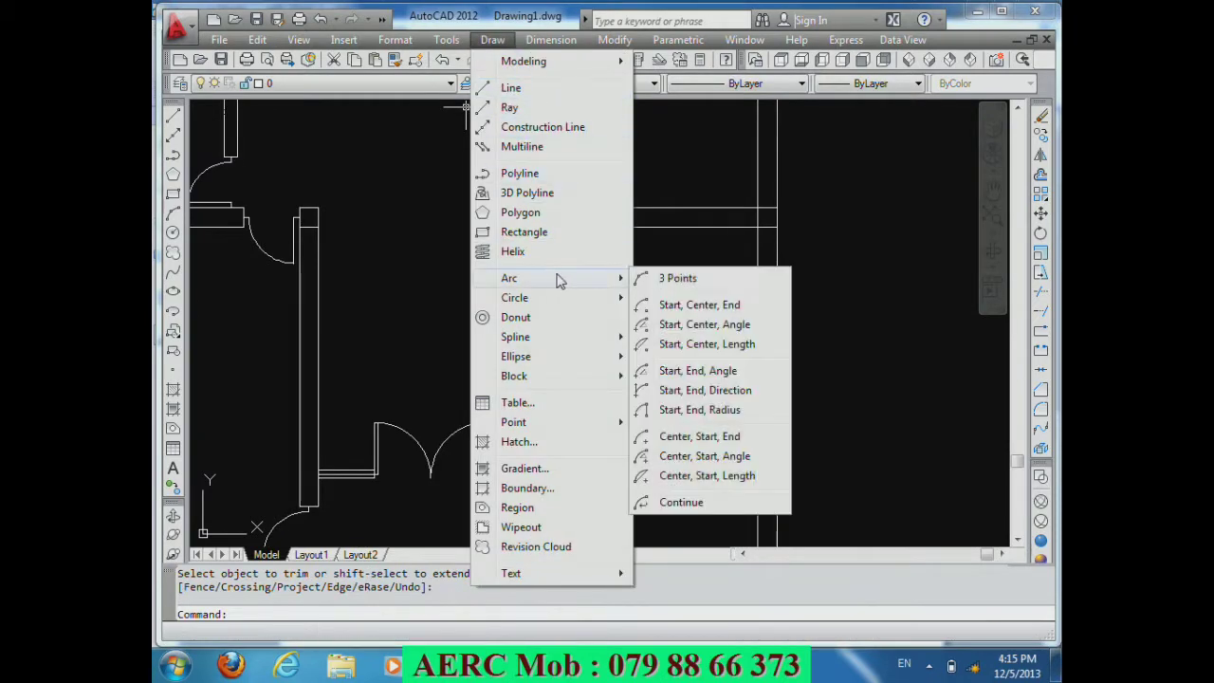
Step: Draw a Start, End, Direction door swing arc across the 100-wide wall opening and zoom to check it
click(684, 395)
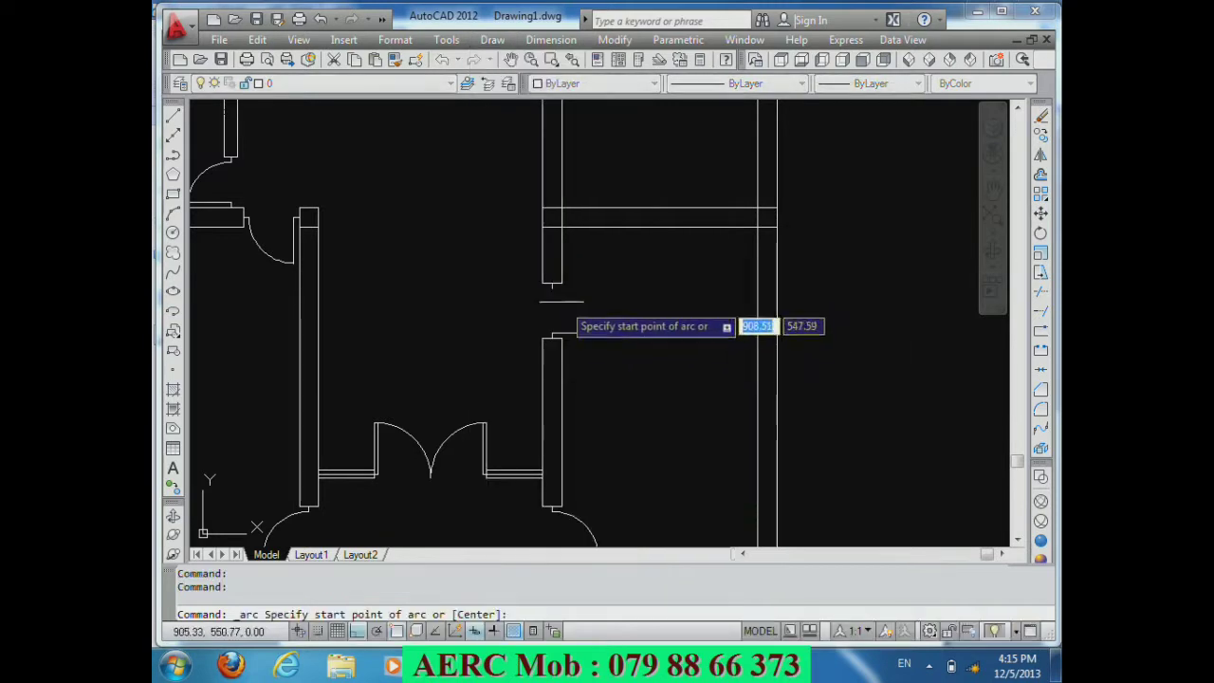
click(552, 283)
click(592, 330)
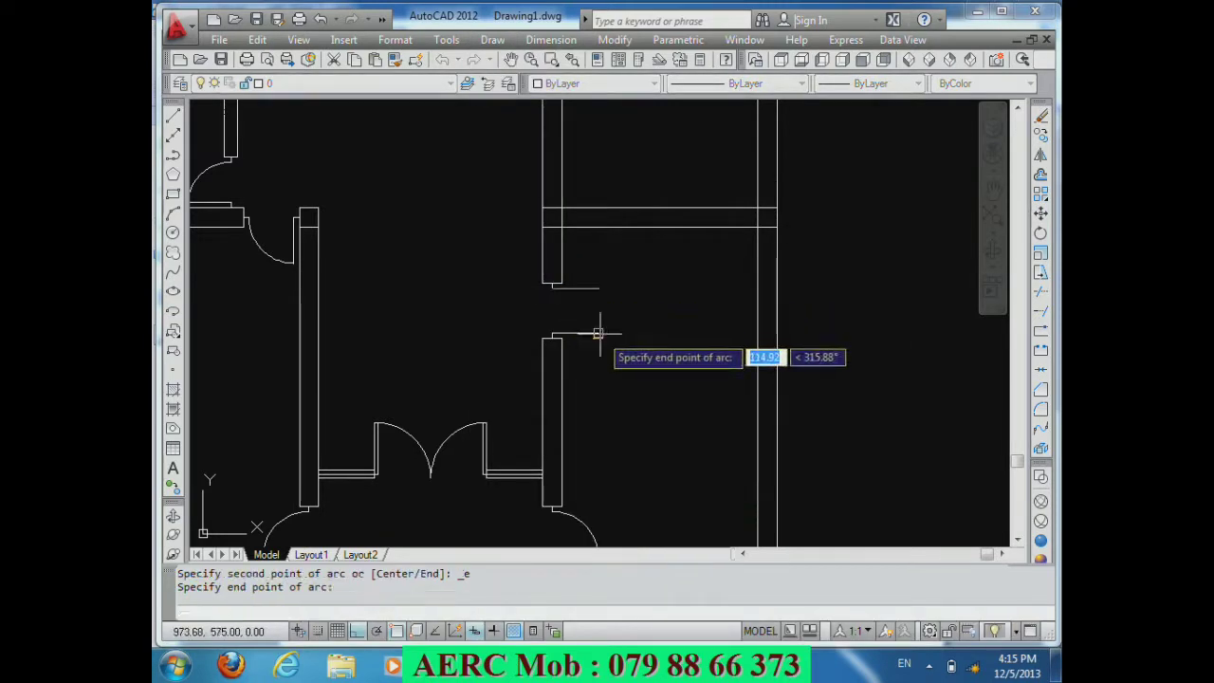
click(626, 309)
scroll(615, 333, down, 3)
scroll(615, 334, down, 3)
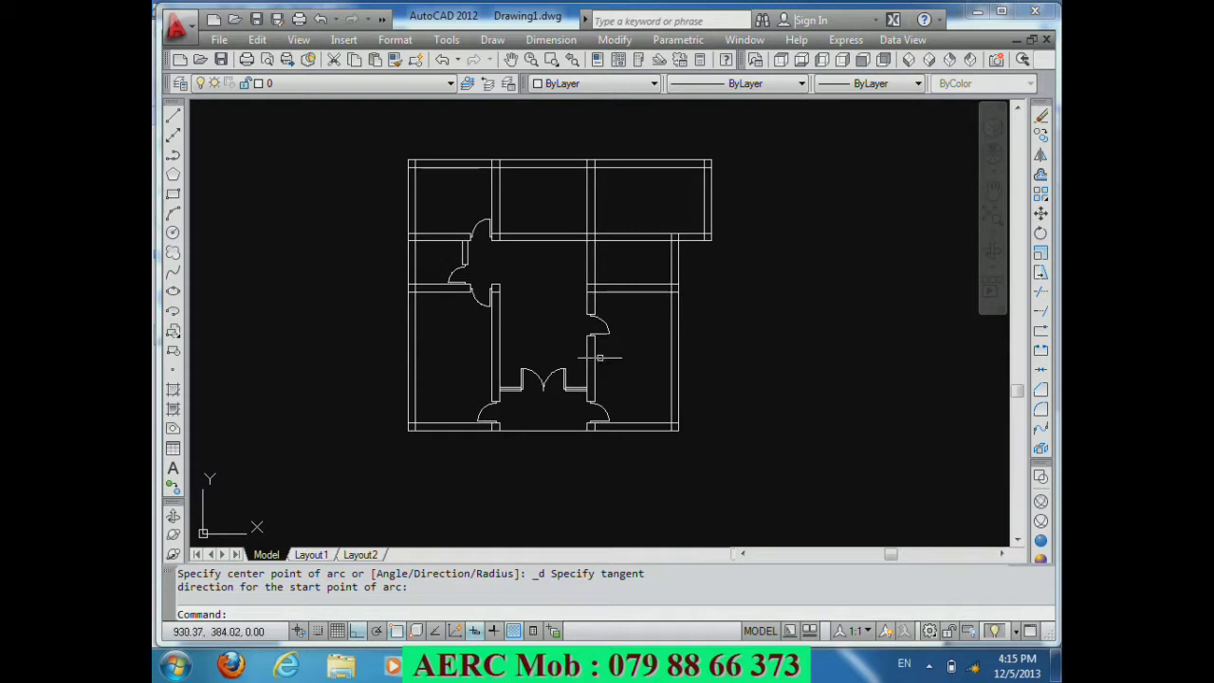
scroll(625, 256, up, 2)
scroll(622, 266, up, 1)
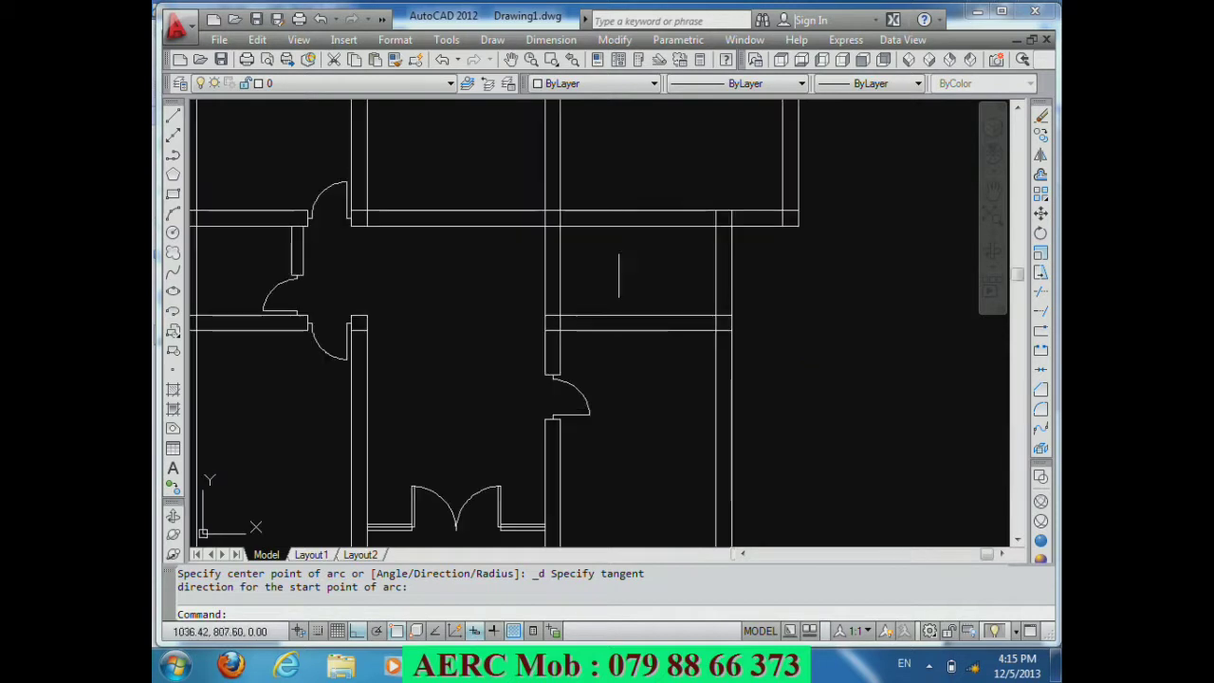
scroll(641, 238, up, 2)
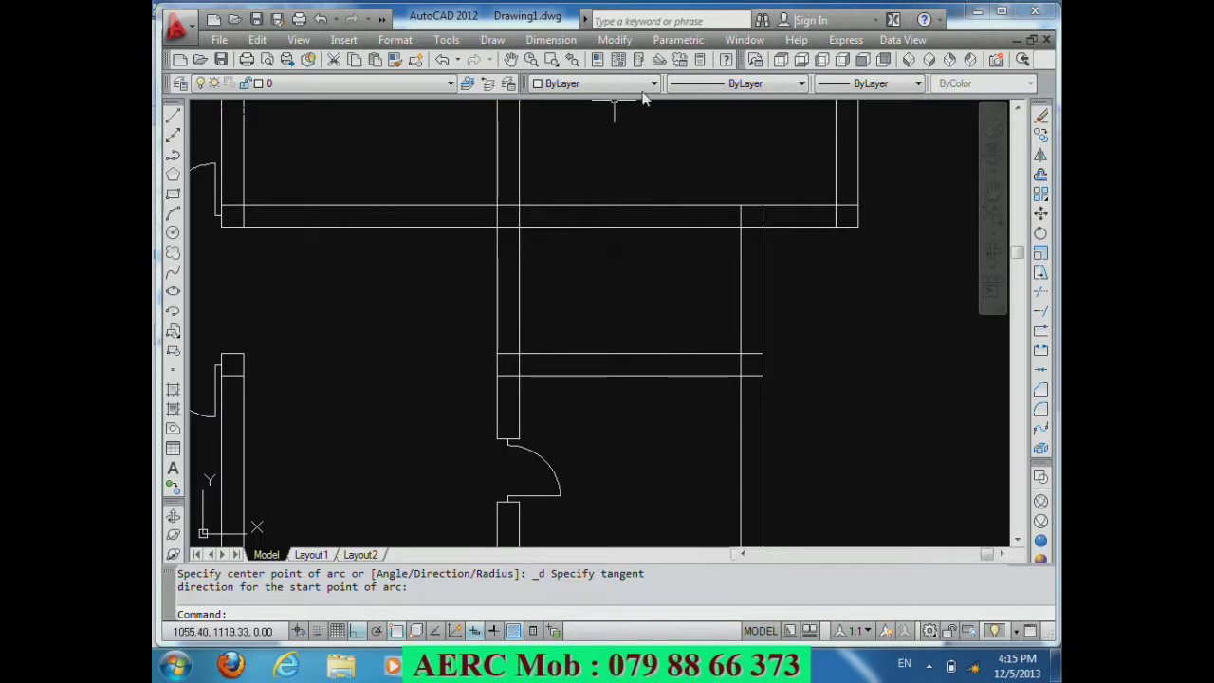
click(700, 60)
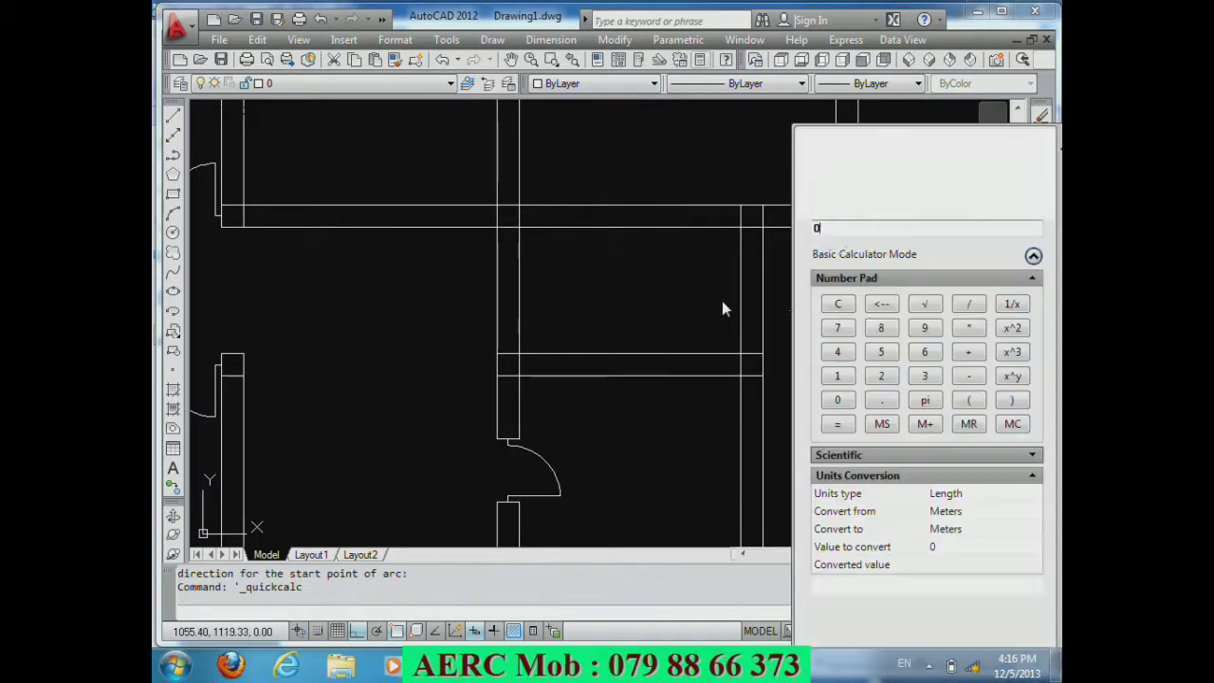
click(927, 377)
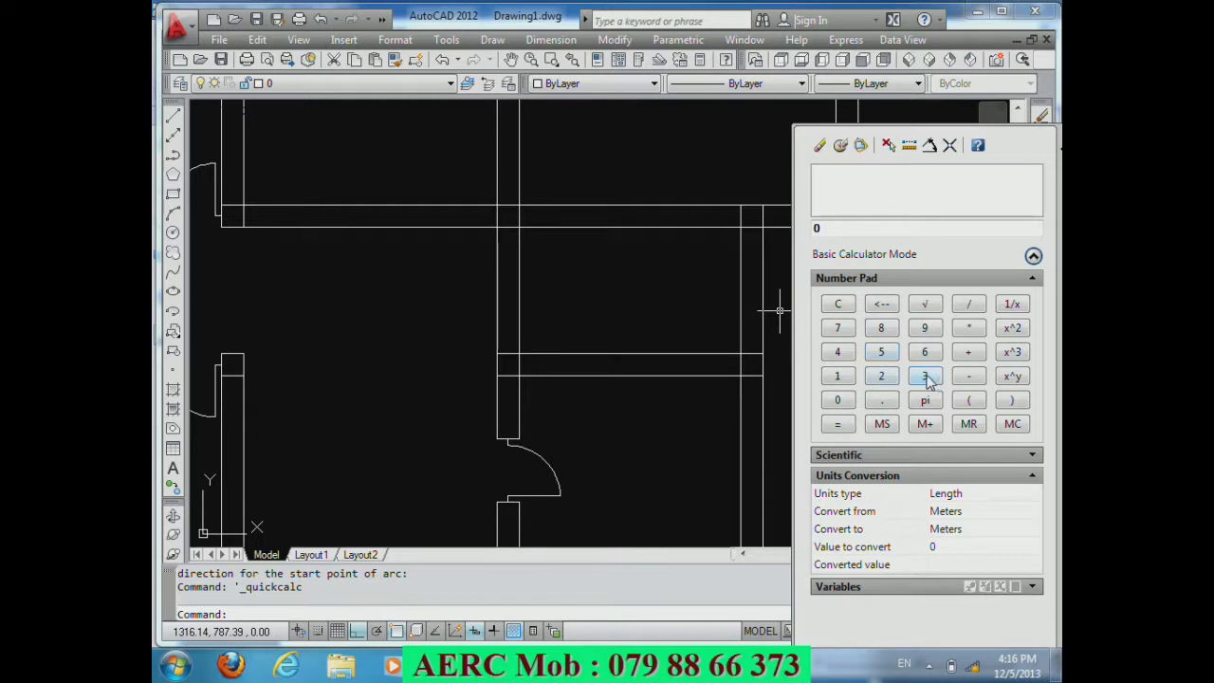
click(881, 352)
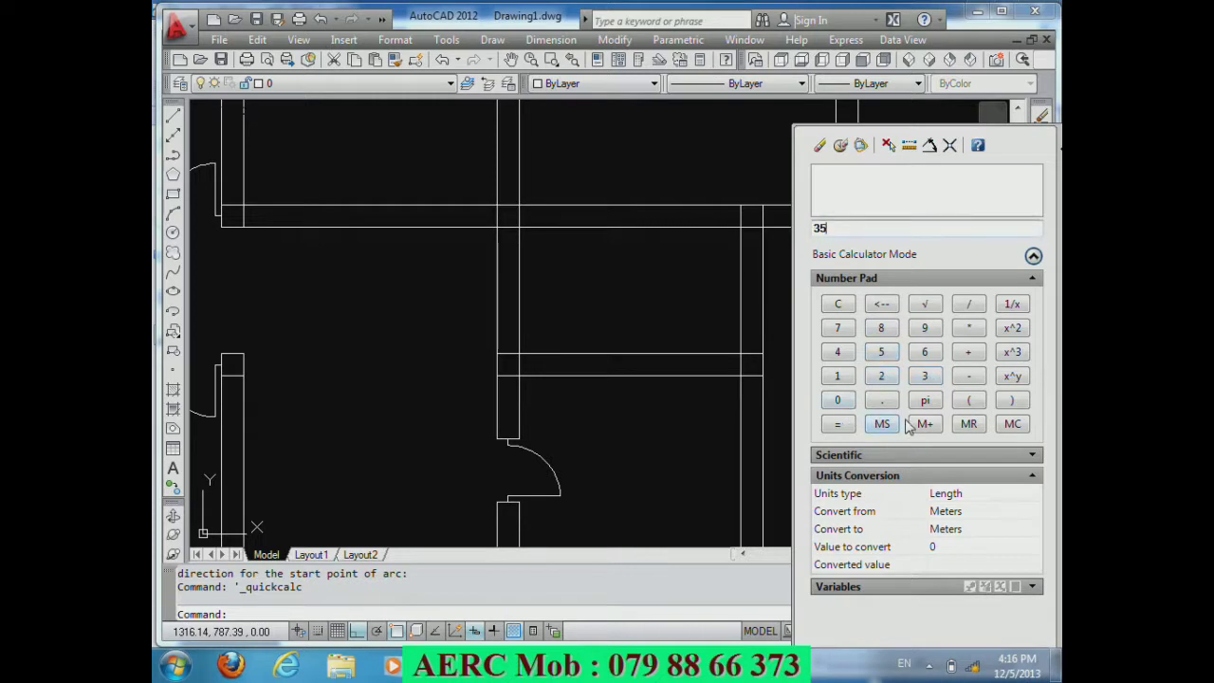
click(837, 400)
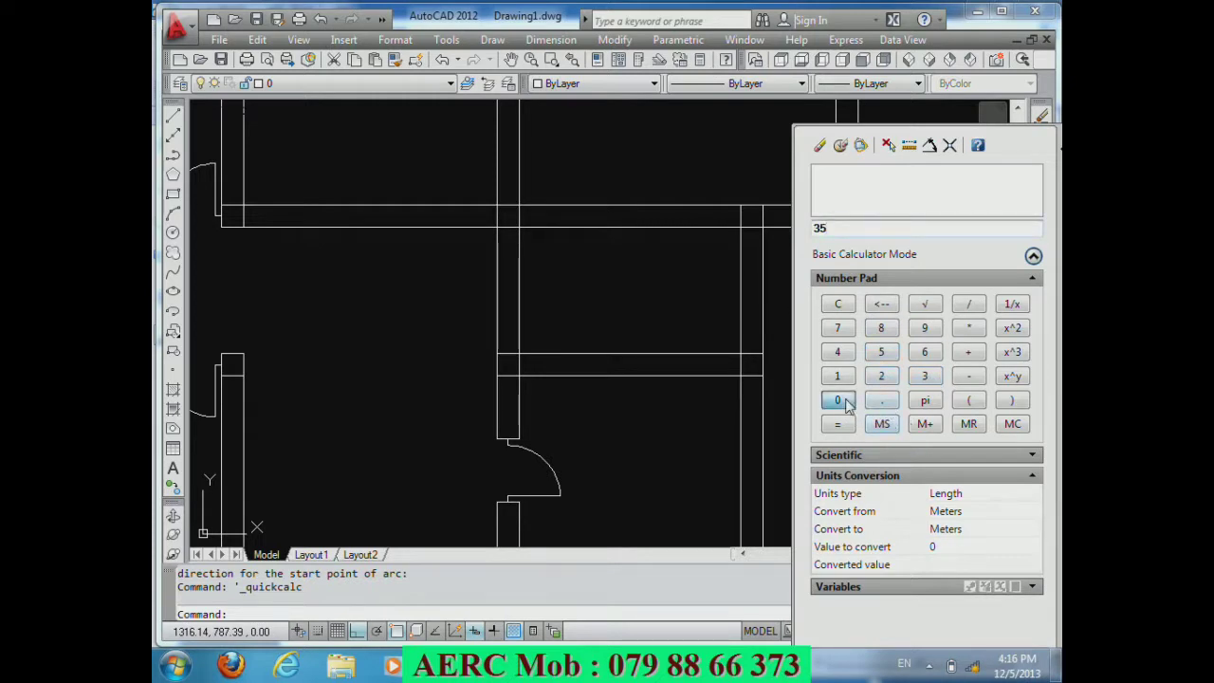
click(968, 377)
click(882, 378)
click(880, 353)
click(843, 426)
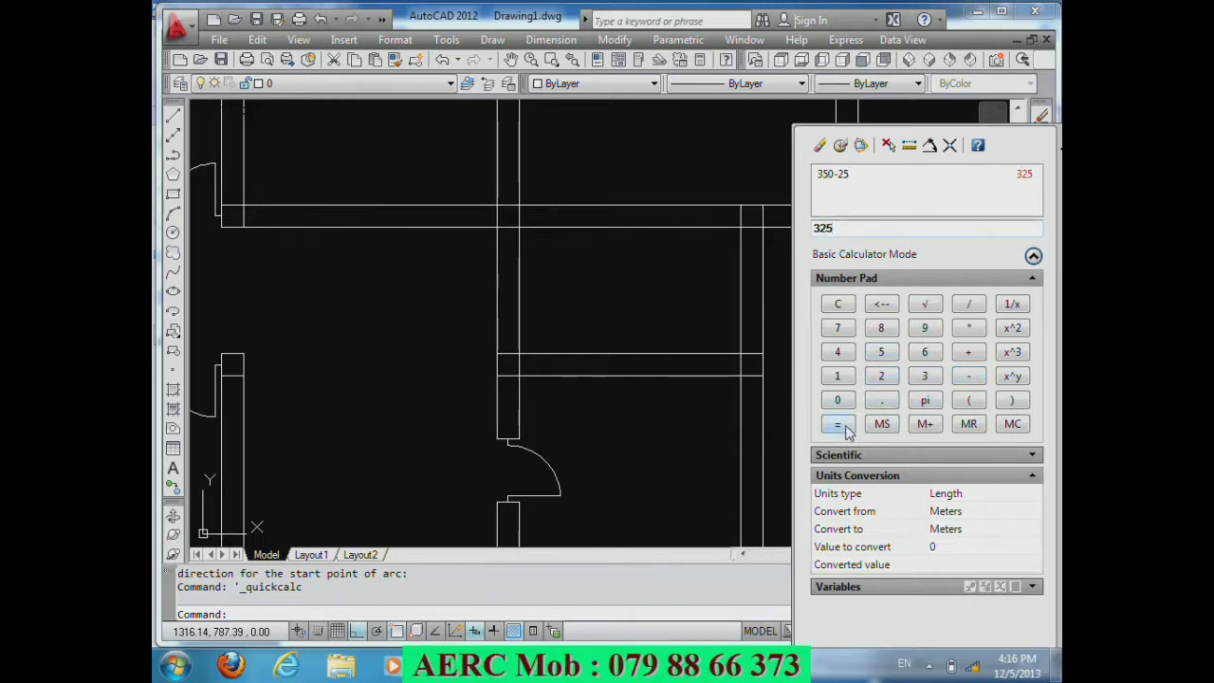
click(968, 304)
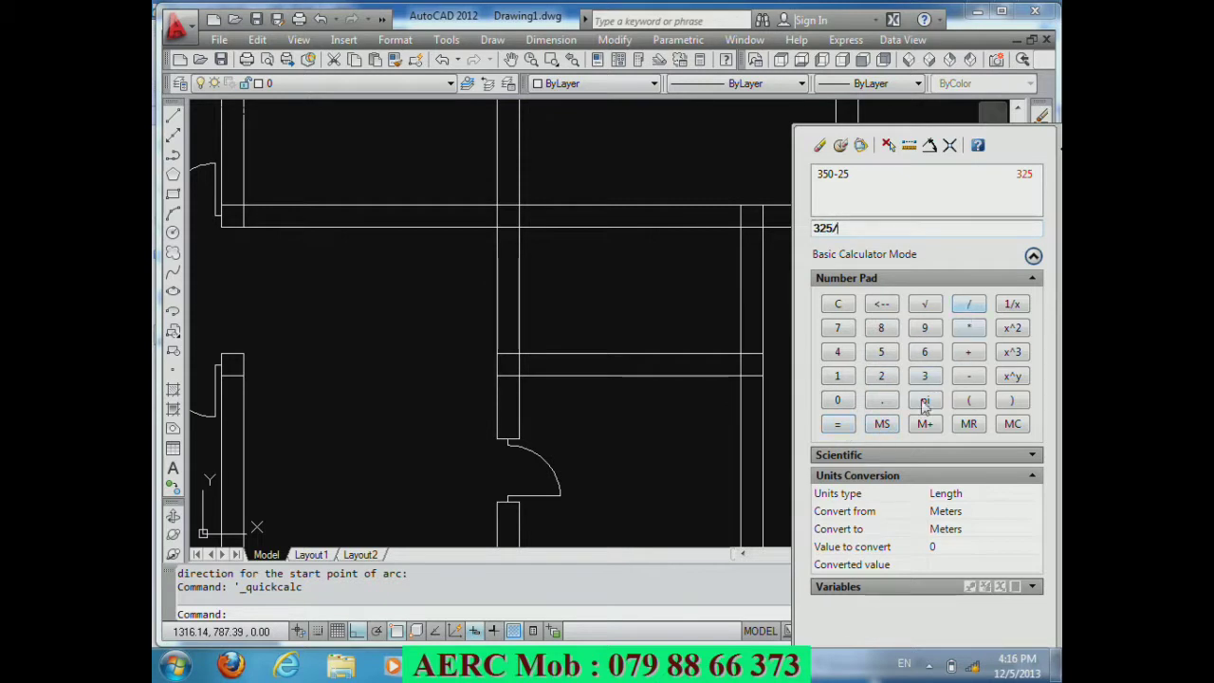
click(843, 427)
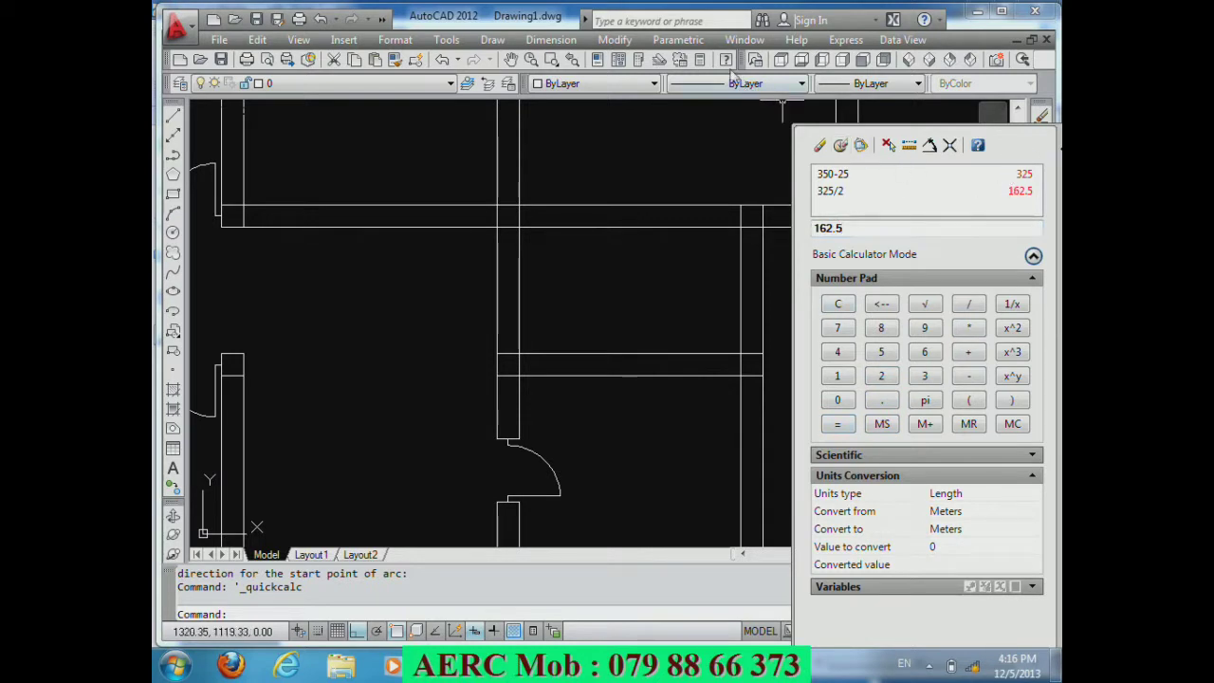
click(701, 59)
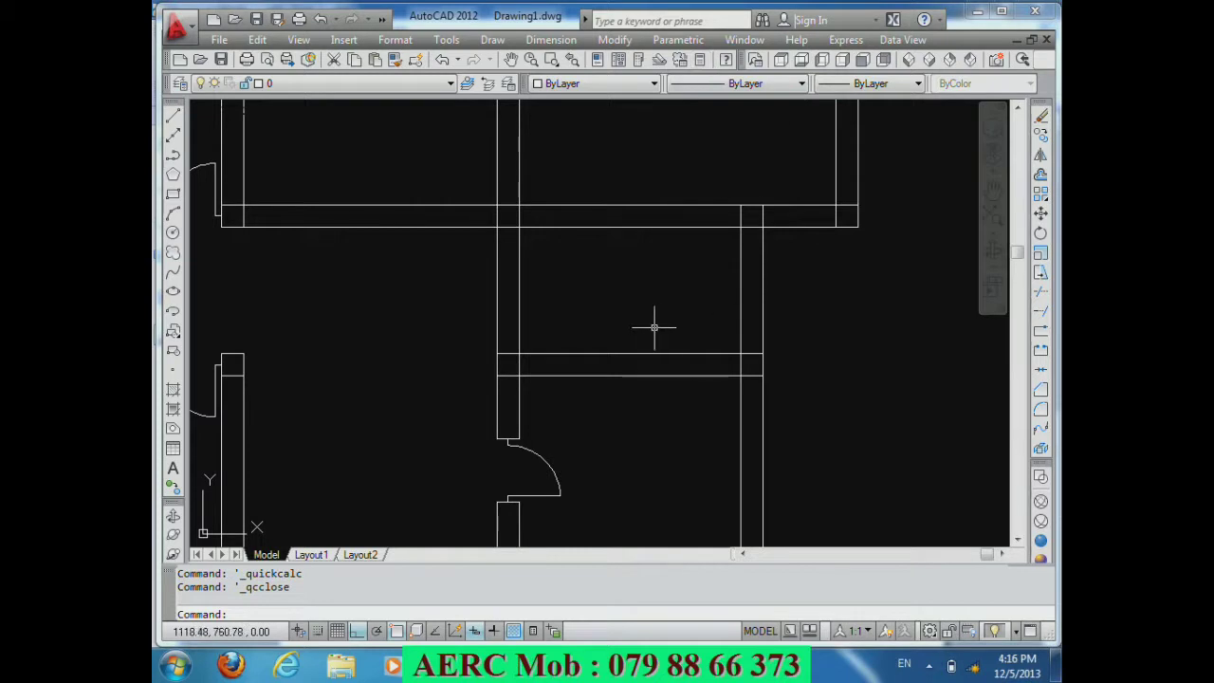
Step: Draw a vertical line along the right wall face from the top wall down to the partition
text(L)
key(Return)
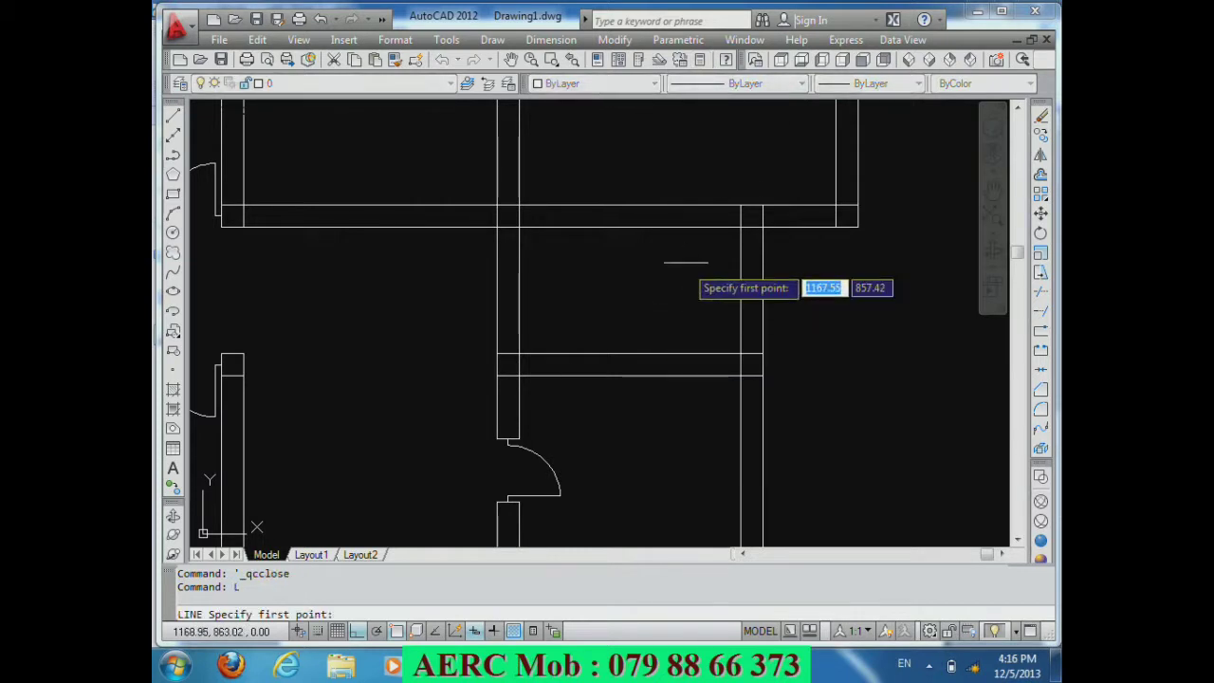
click(741, 226)
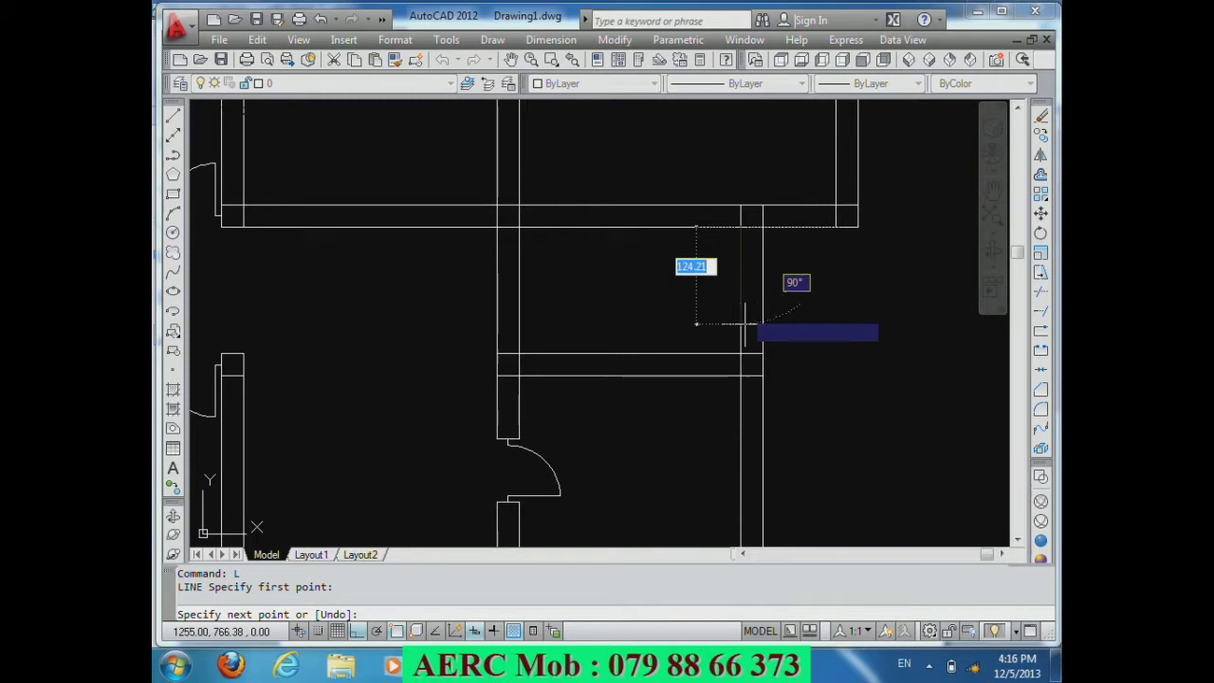
click(740, 354)
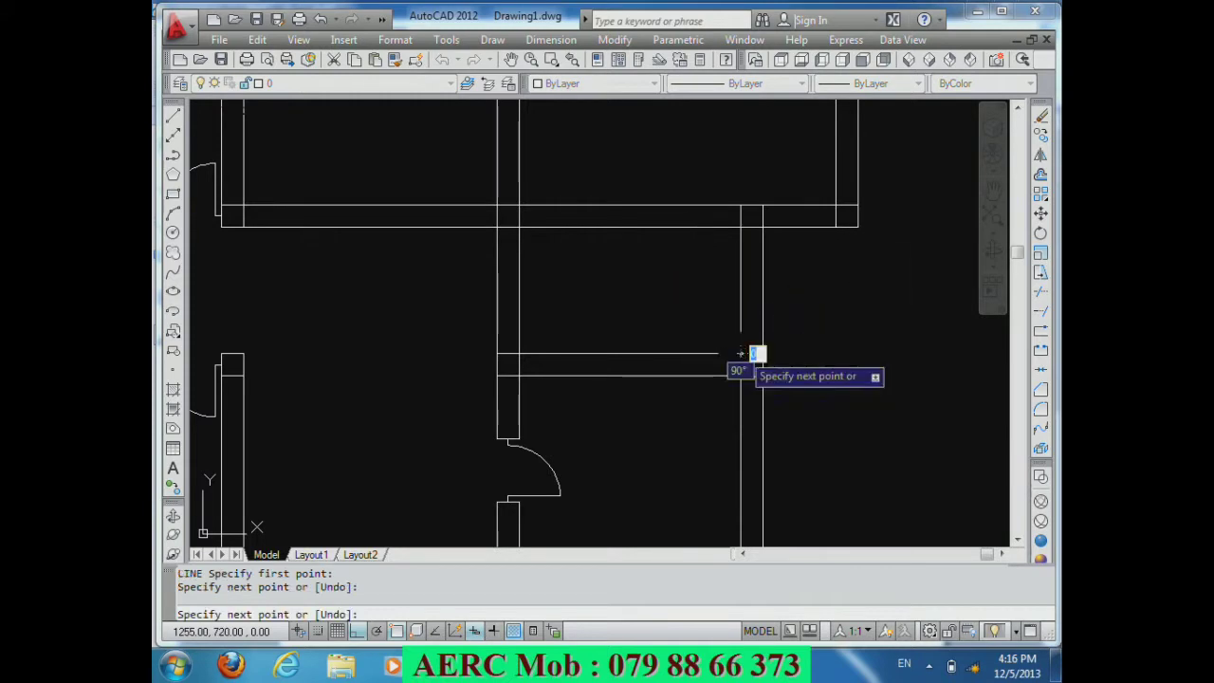
key(Return)
Step: Offset that wall line 162.5 units to the left
text(o)
key(Return)
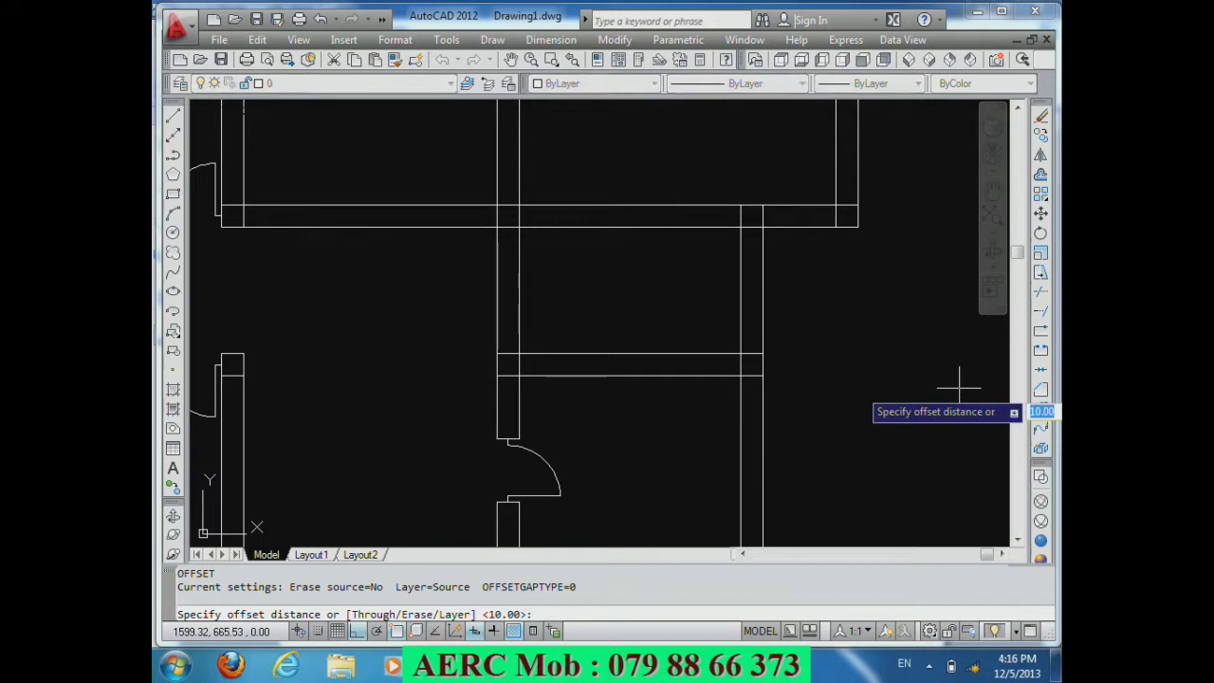
text(162)
text(,5)
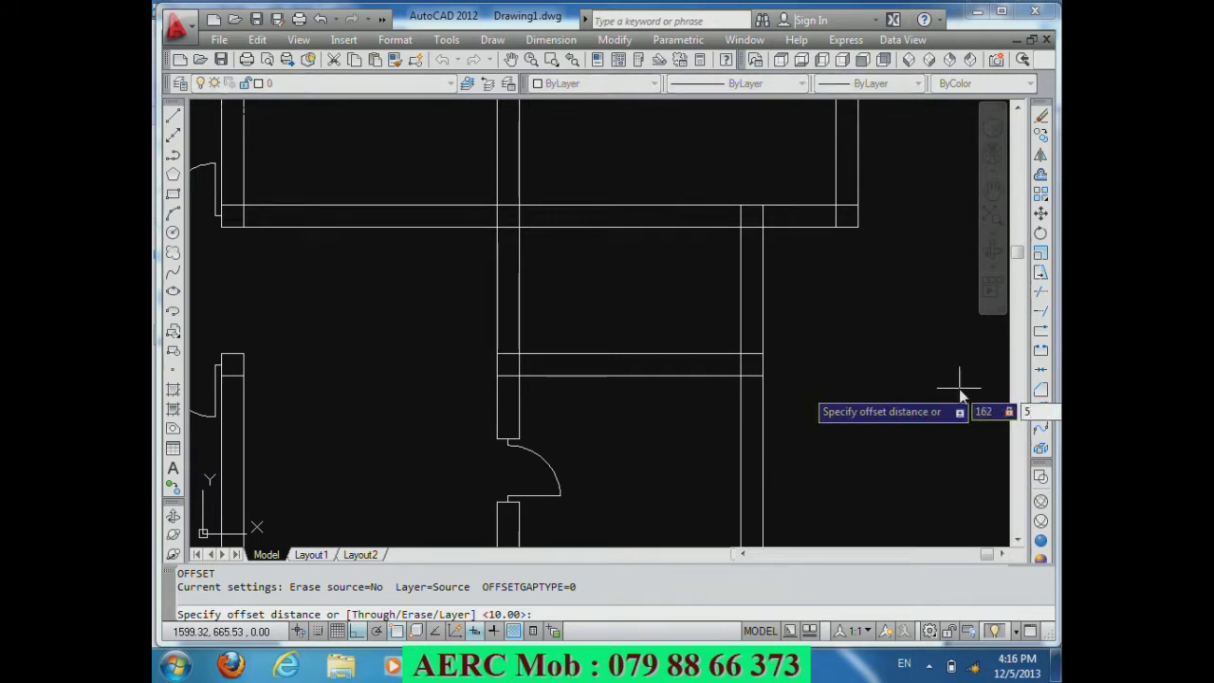
key(Escape)
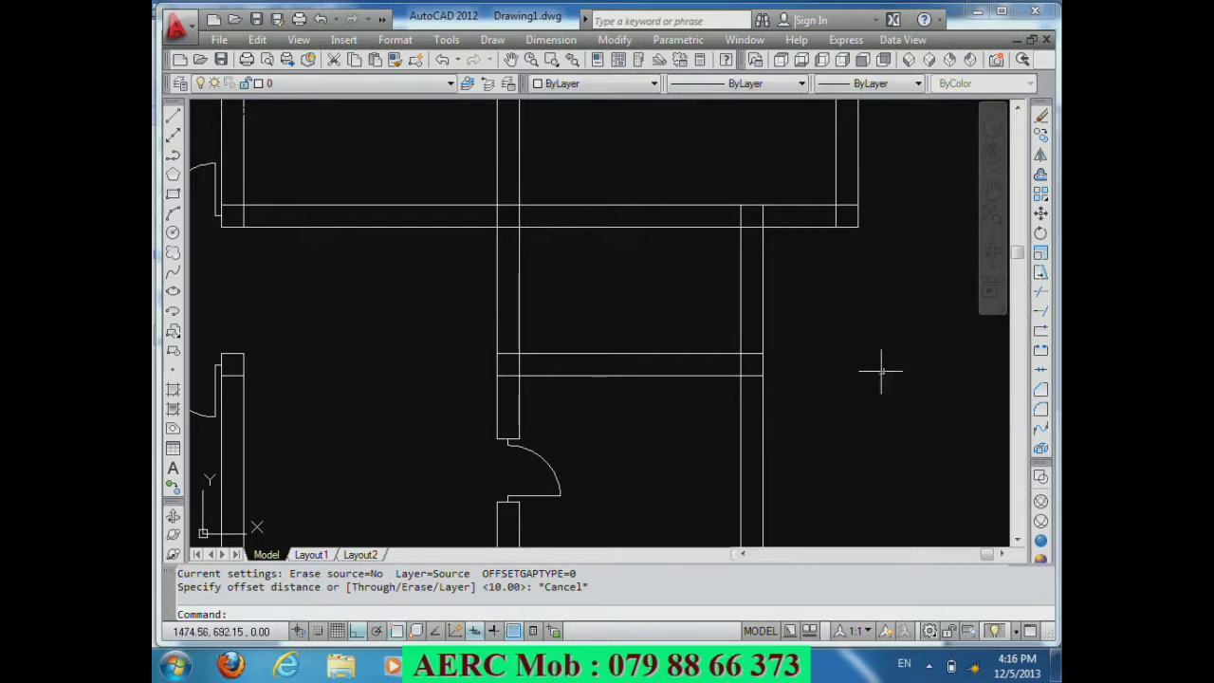
text(o)
key(Return)
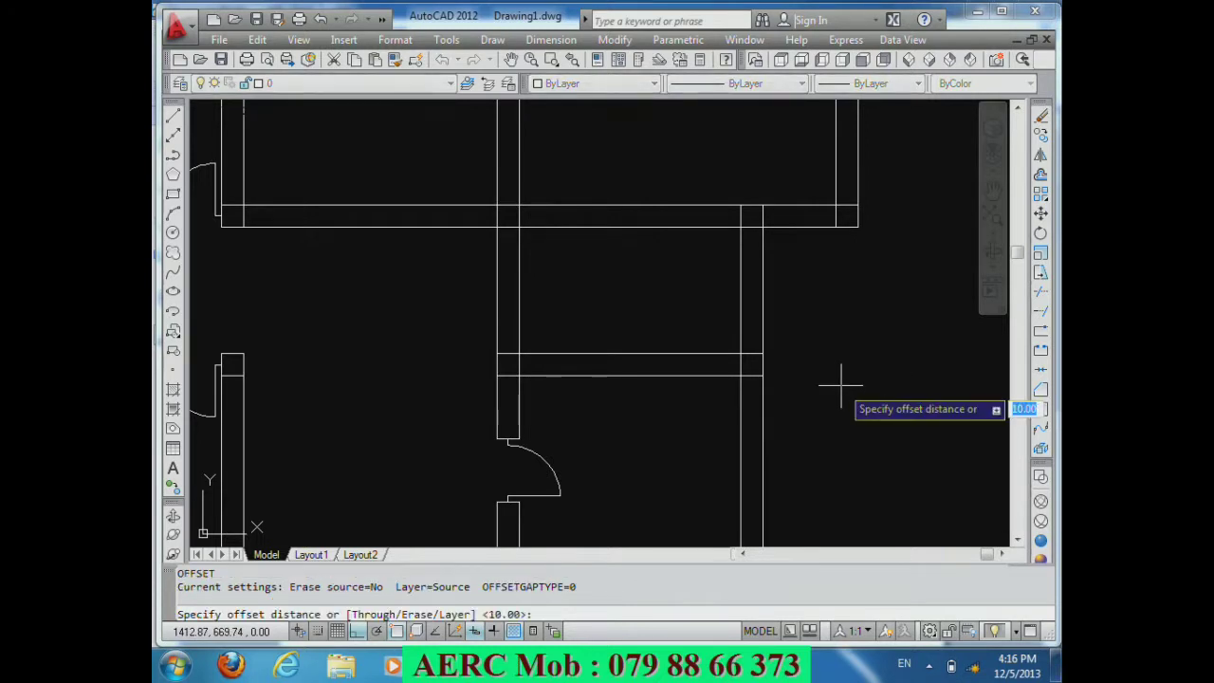
text(162)
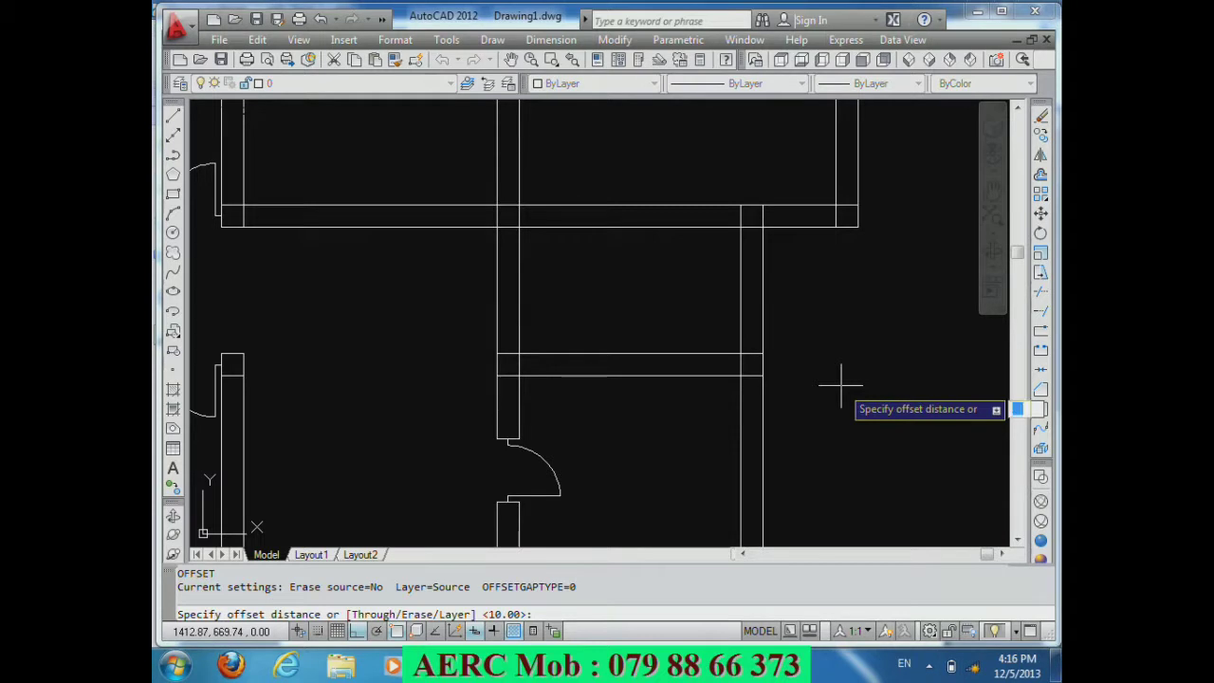
text(,5)
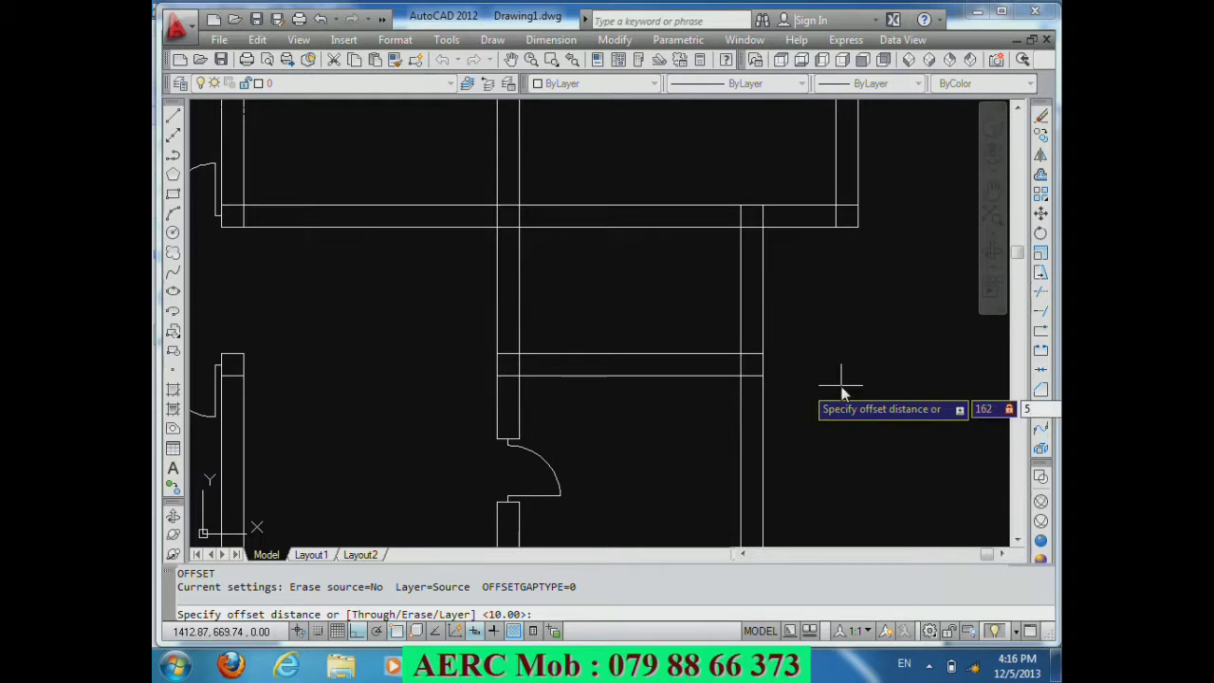
key(Escape)
text(o)
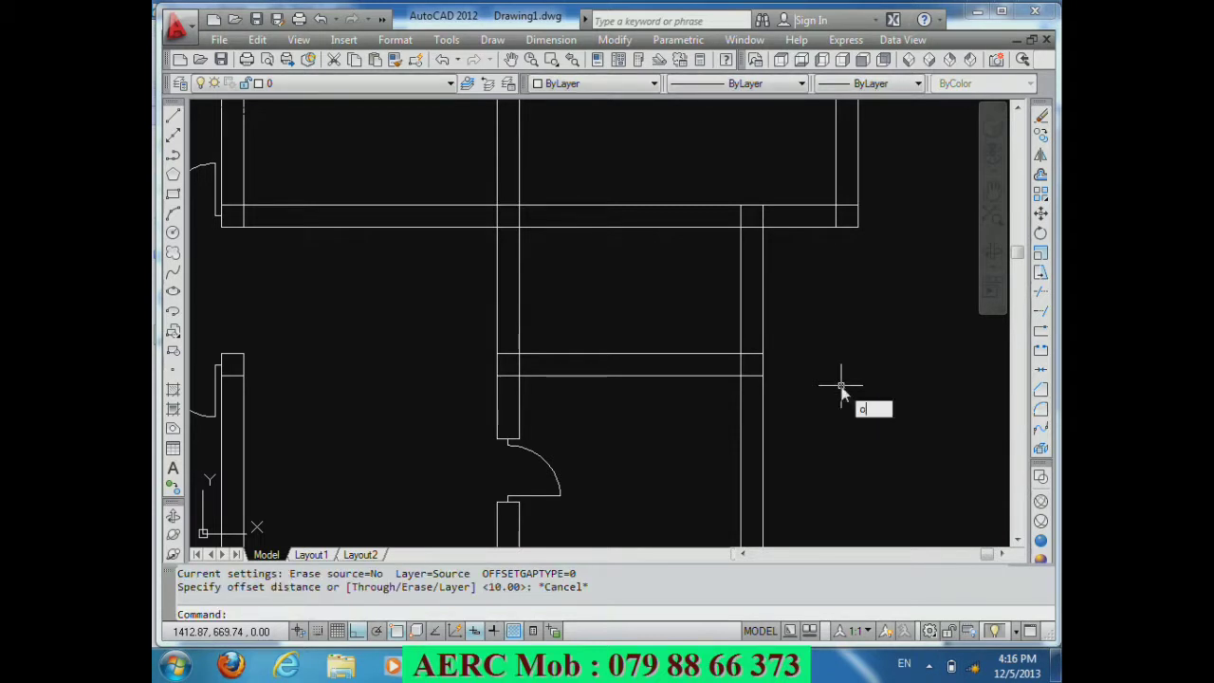
key(Return)
text(162.5)
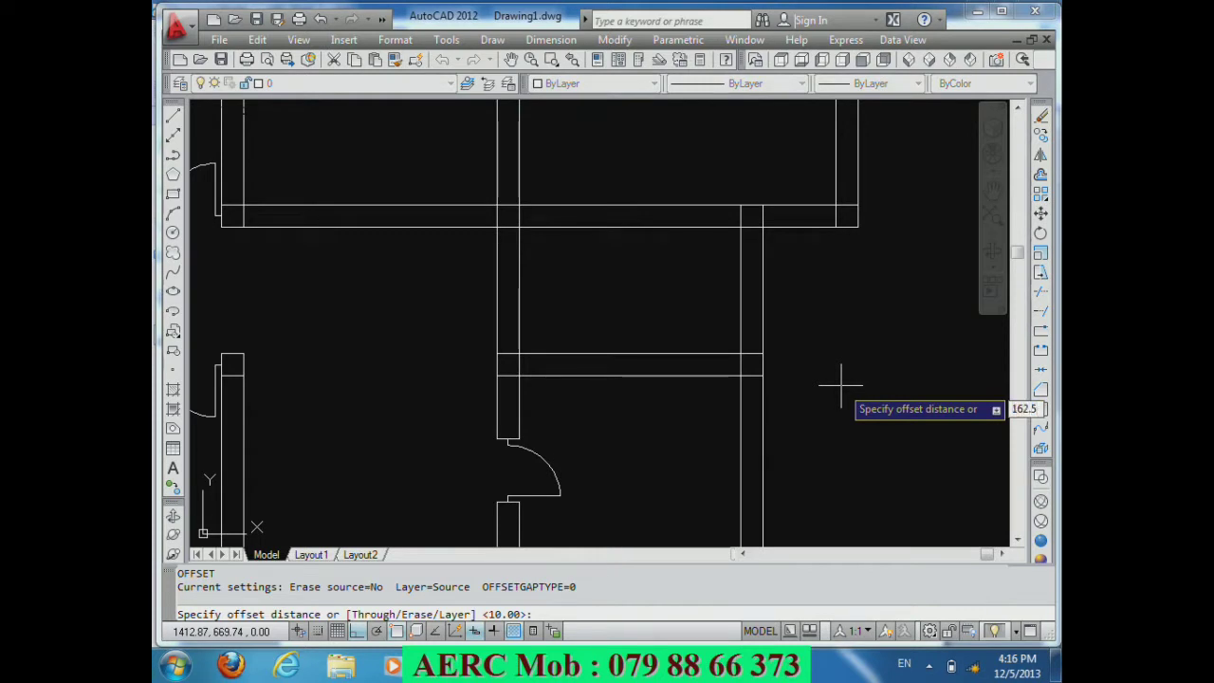
key(Return)
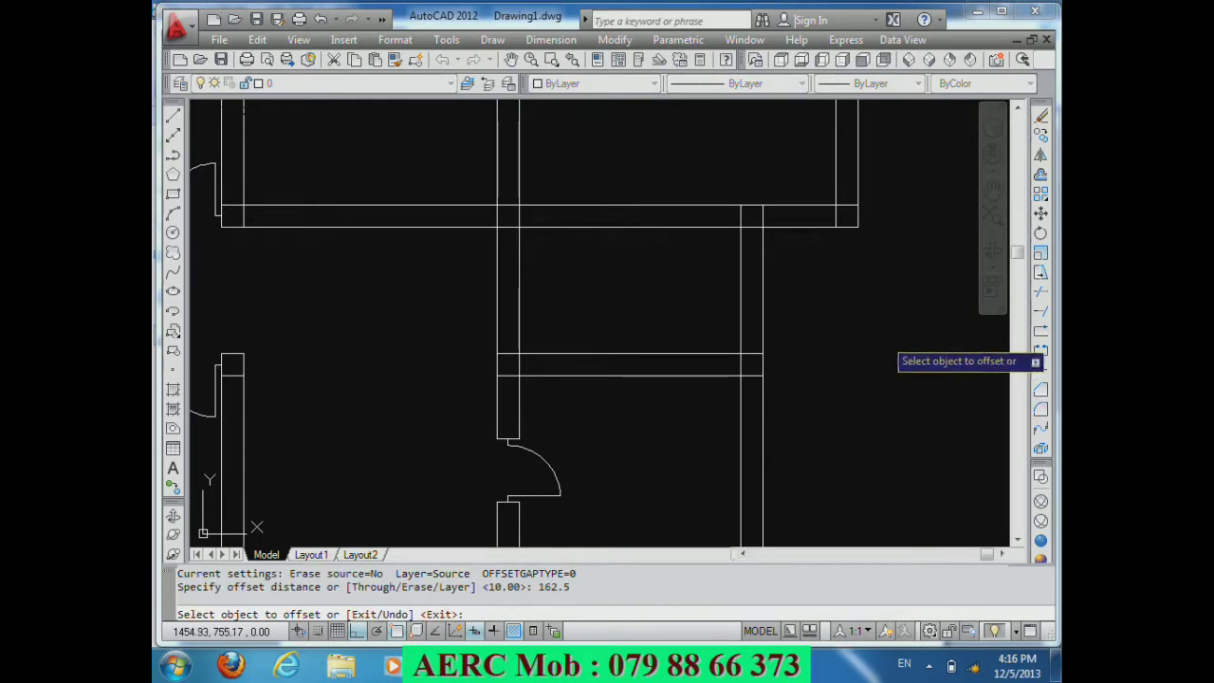
click(740, 299)
click(736, 299)
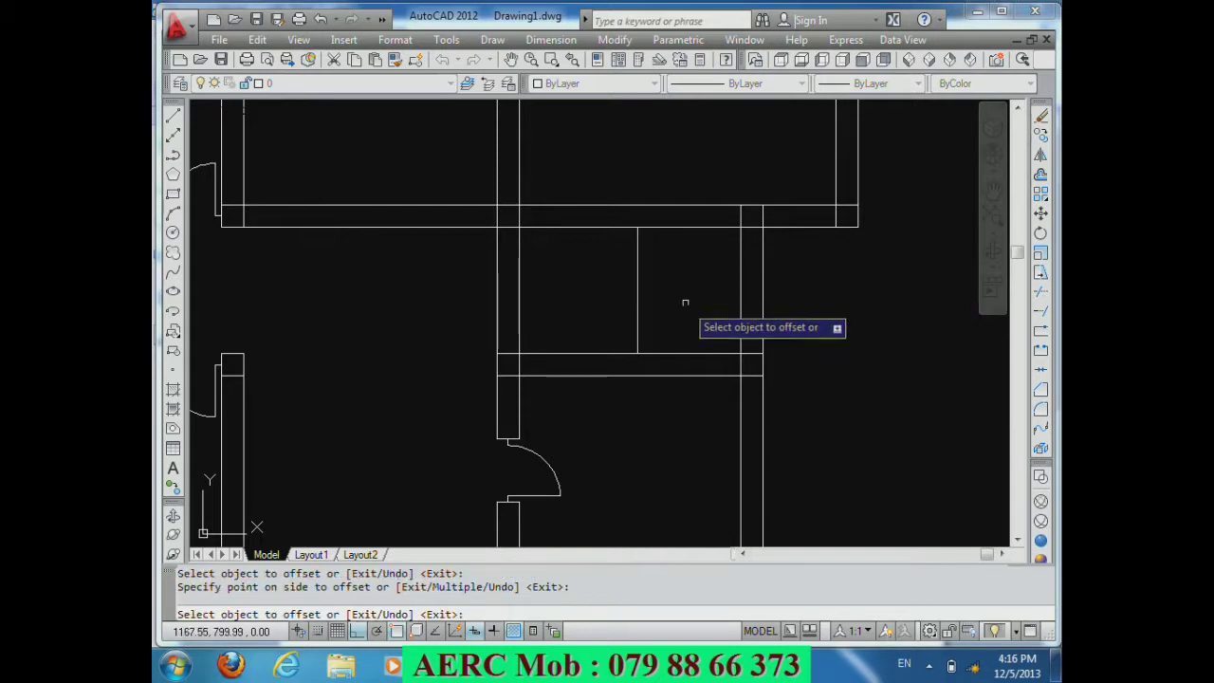
key(Return)
Step: Offset the new line 25 units further left to form the double-line partition
key(Return)
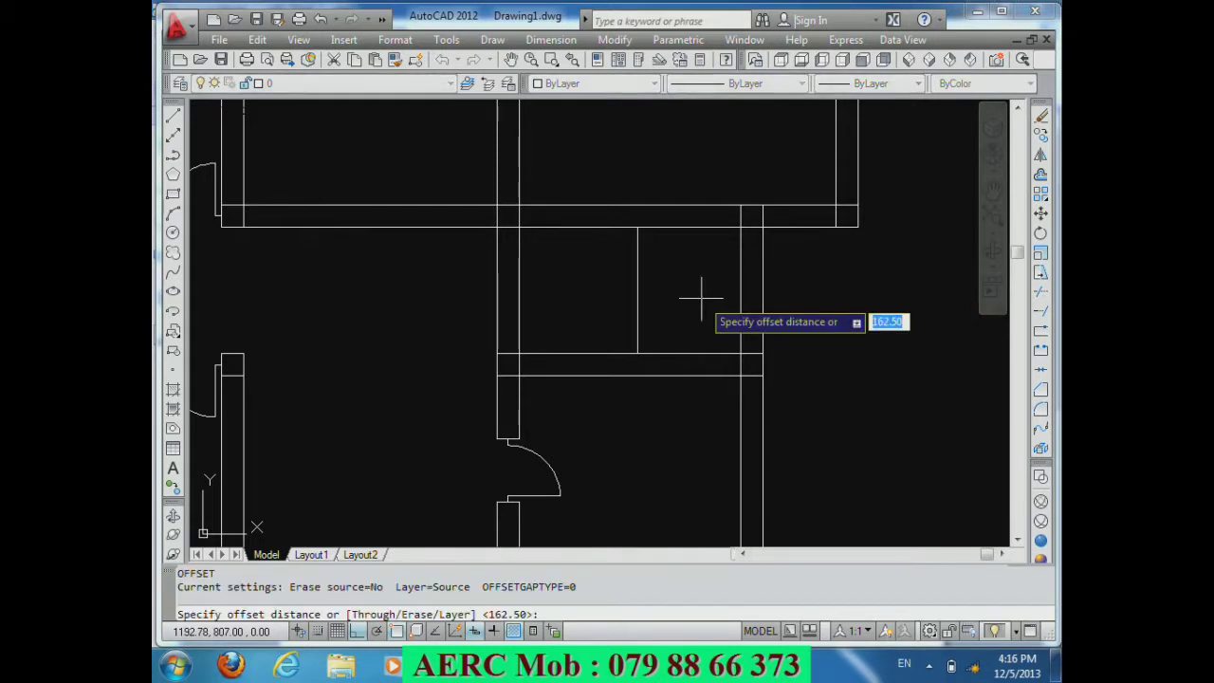
text(25)
key(Return)
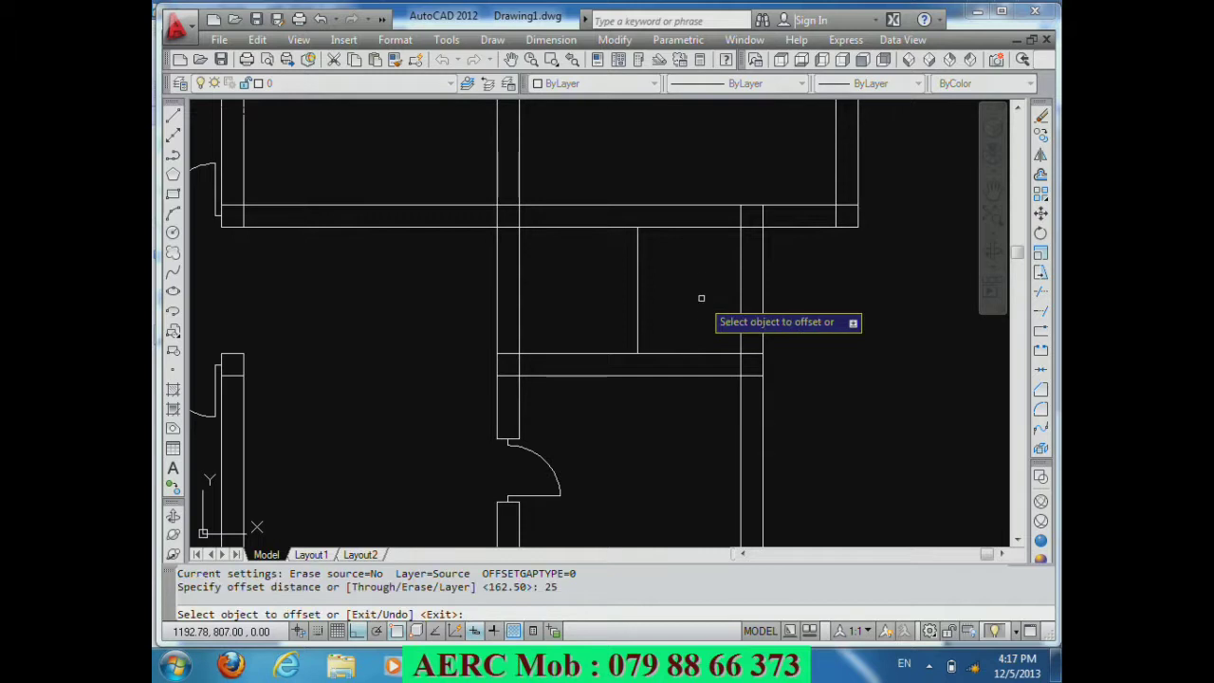
click(637, 281)
click(596, 278)
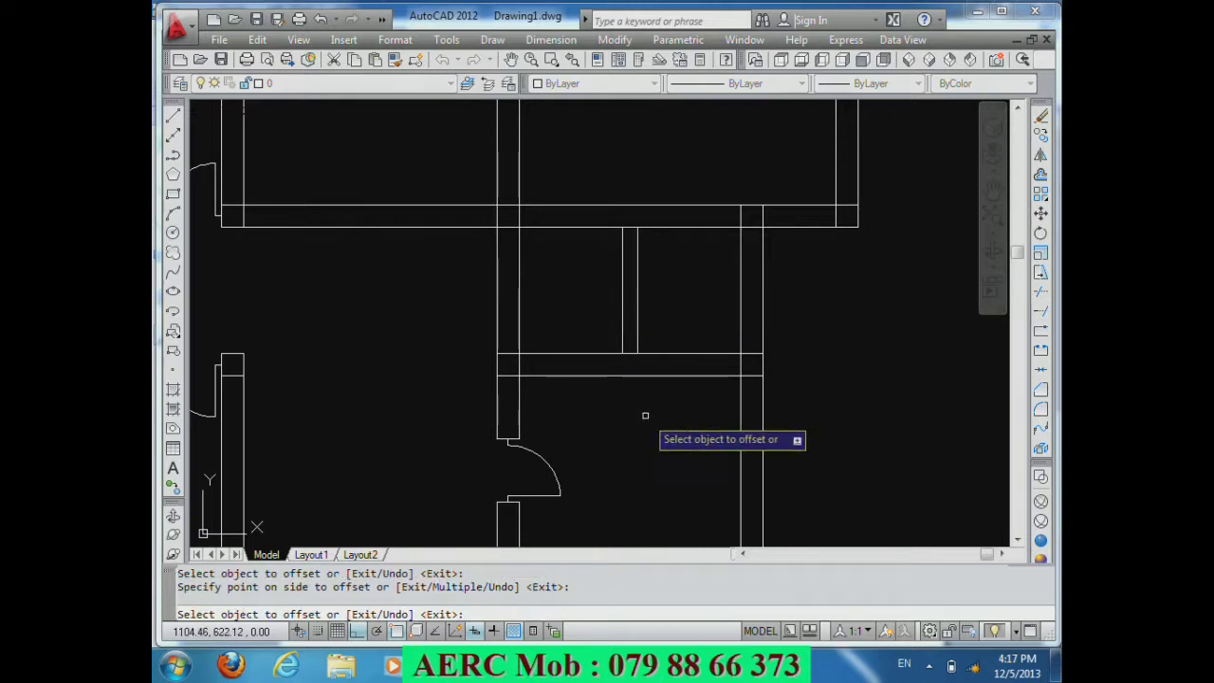
key(Return)
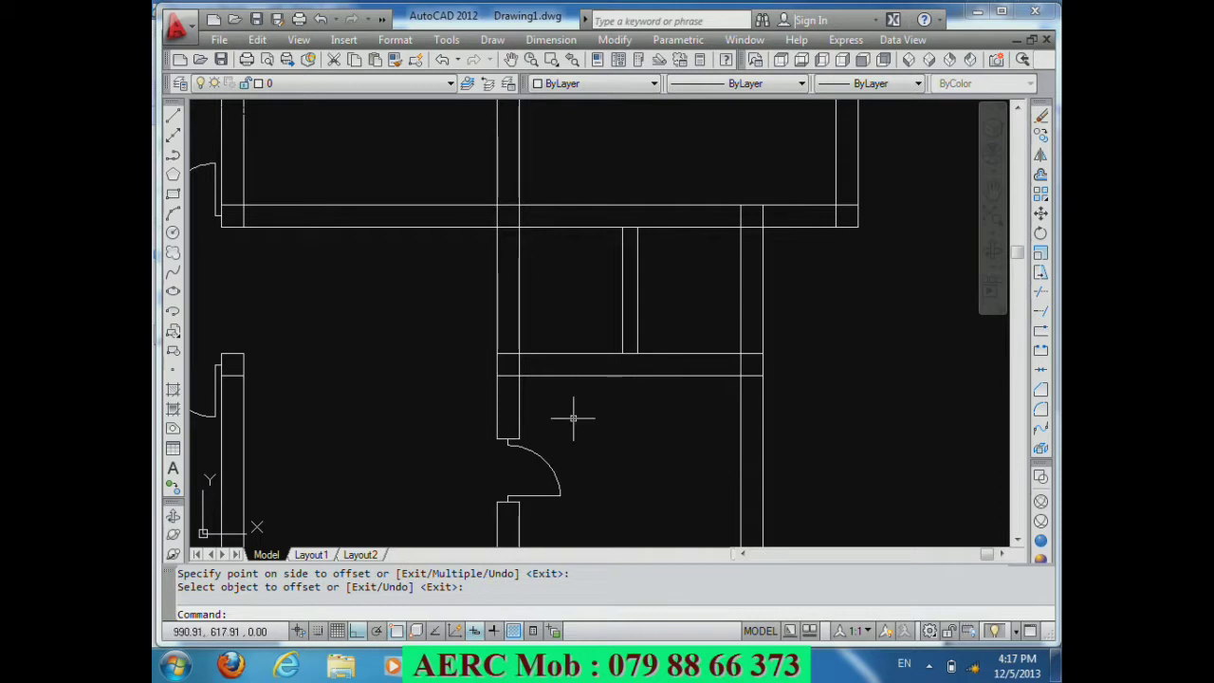
Step: Draw an 80-unit line at the wall–partition corner and offset it 80 units to the right
text(L)
key(Return)
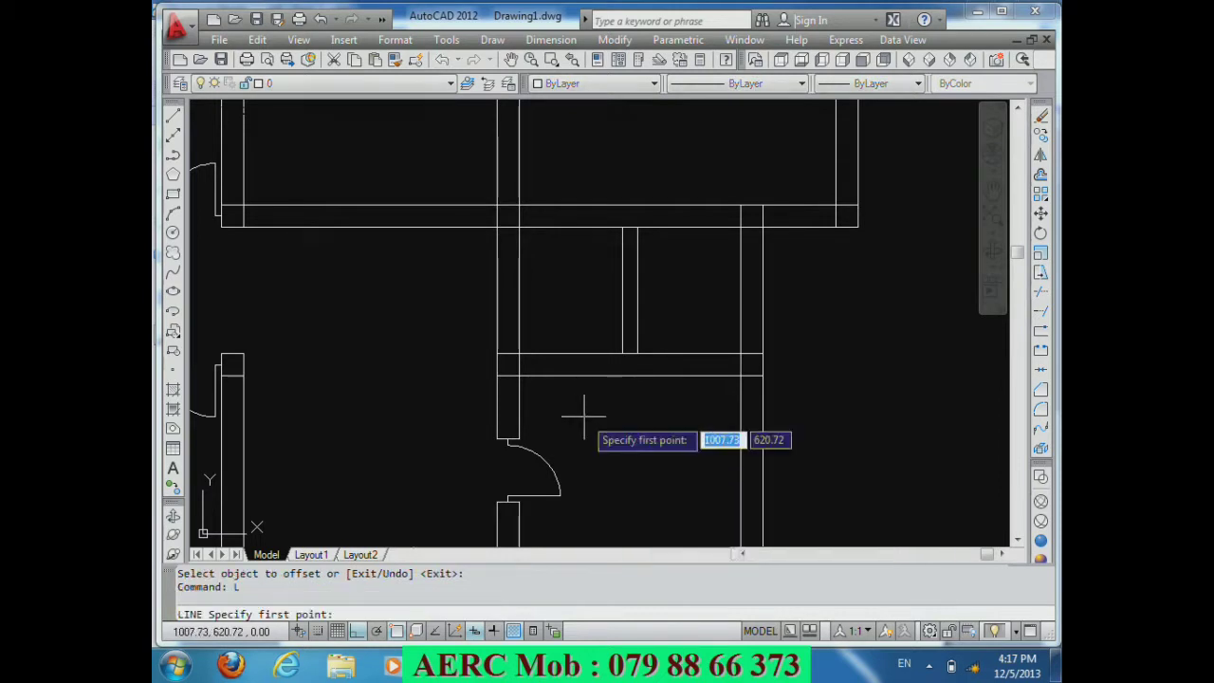
click(518, 375)
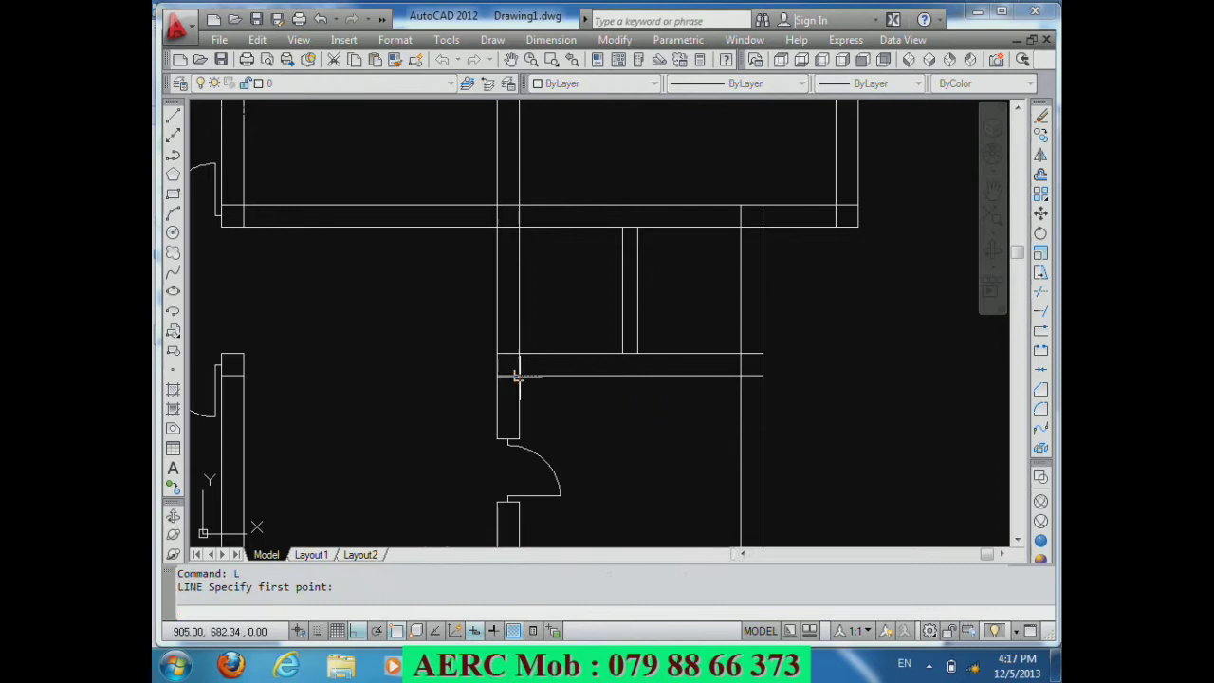
text(80)
key(Return)
key(Return)
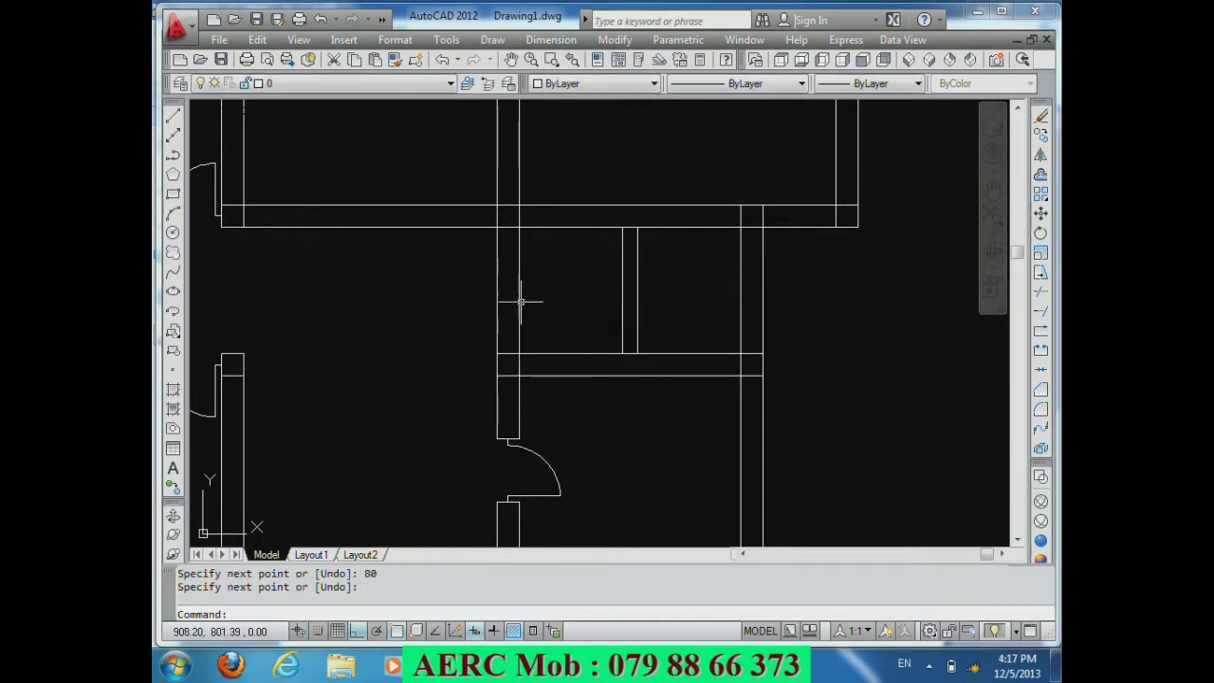
text(o)
key(Return)
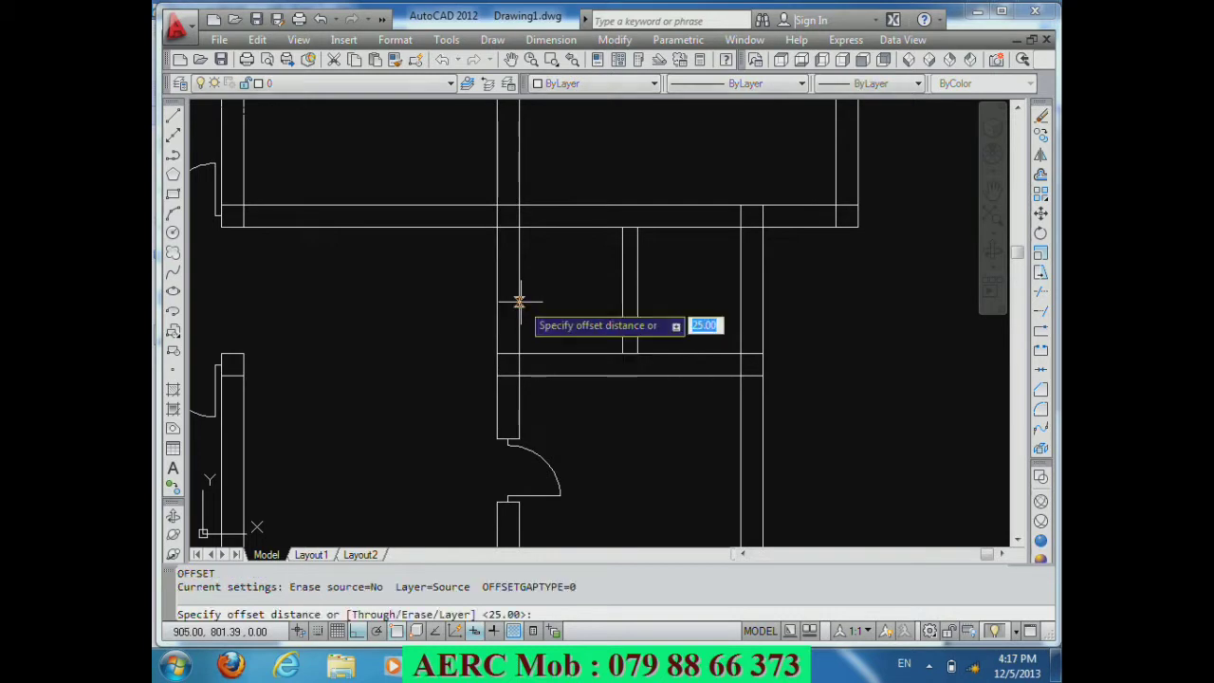
text(80)
key(Return)
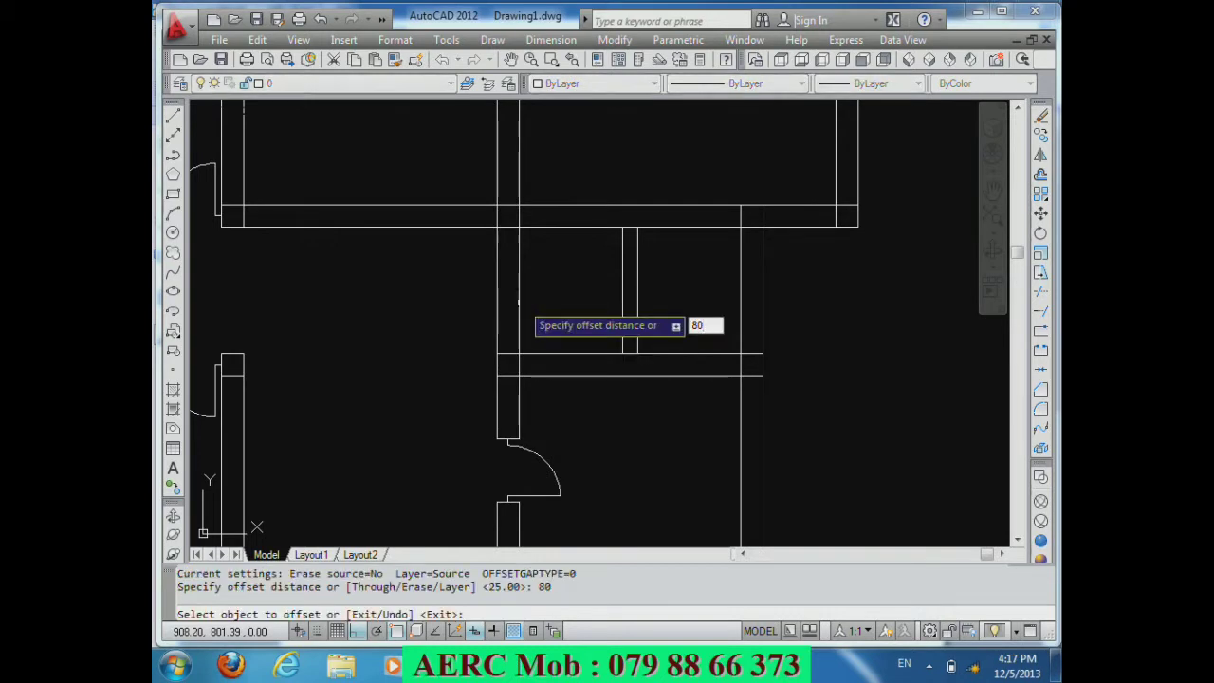
click(520, 332)
click(562, 334)
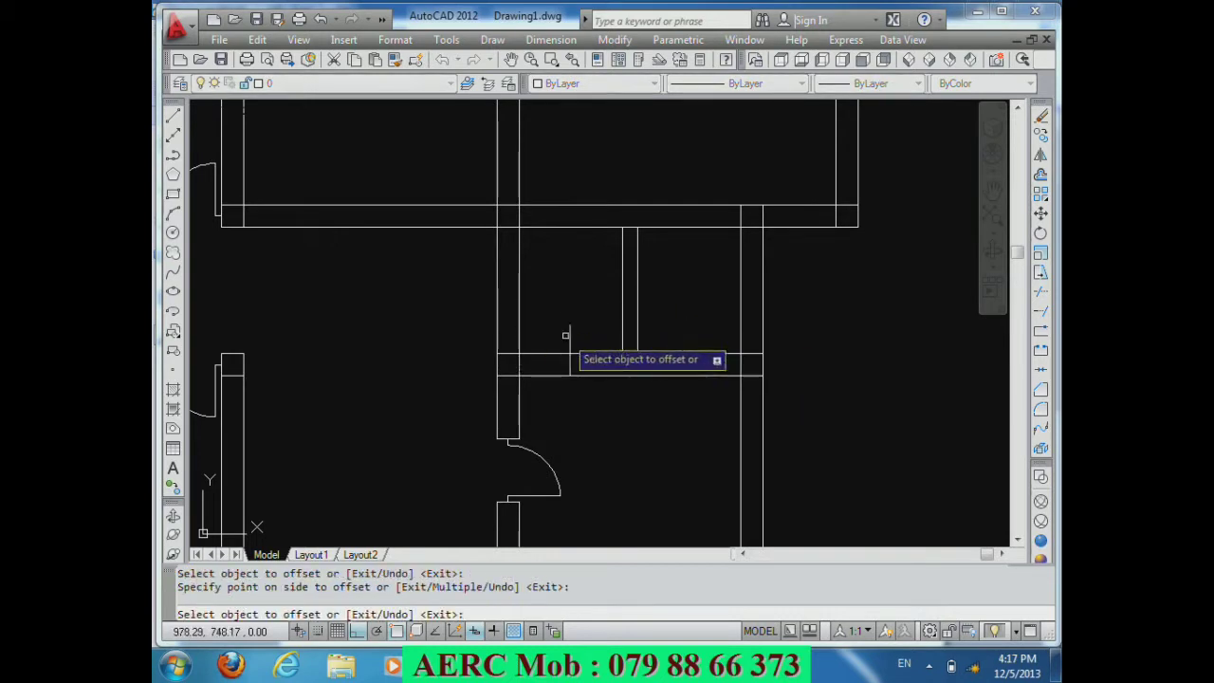
key(Return)
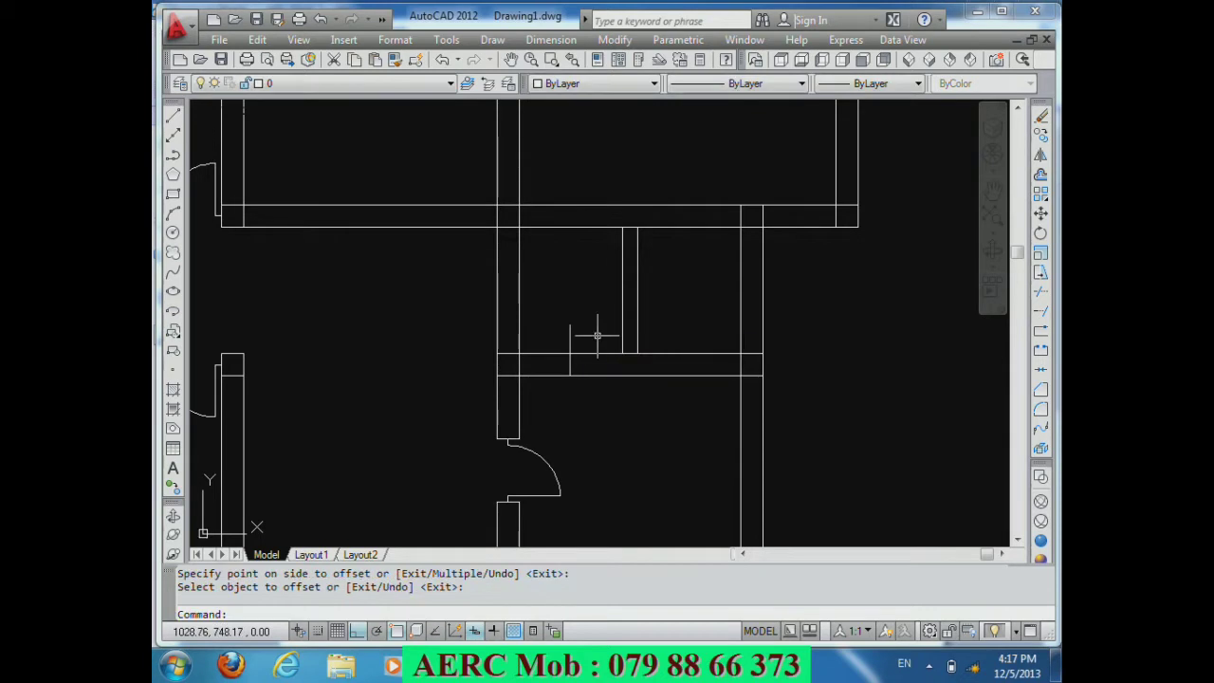
Step: Trim the partition lines lying between the two 80-unit lines
text(t)
key(Return)
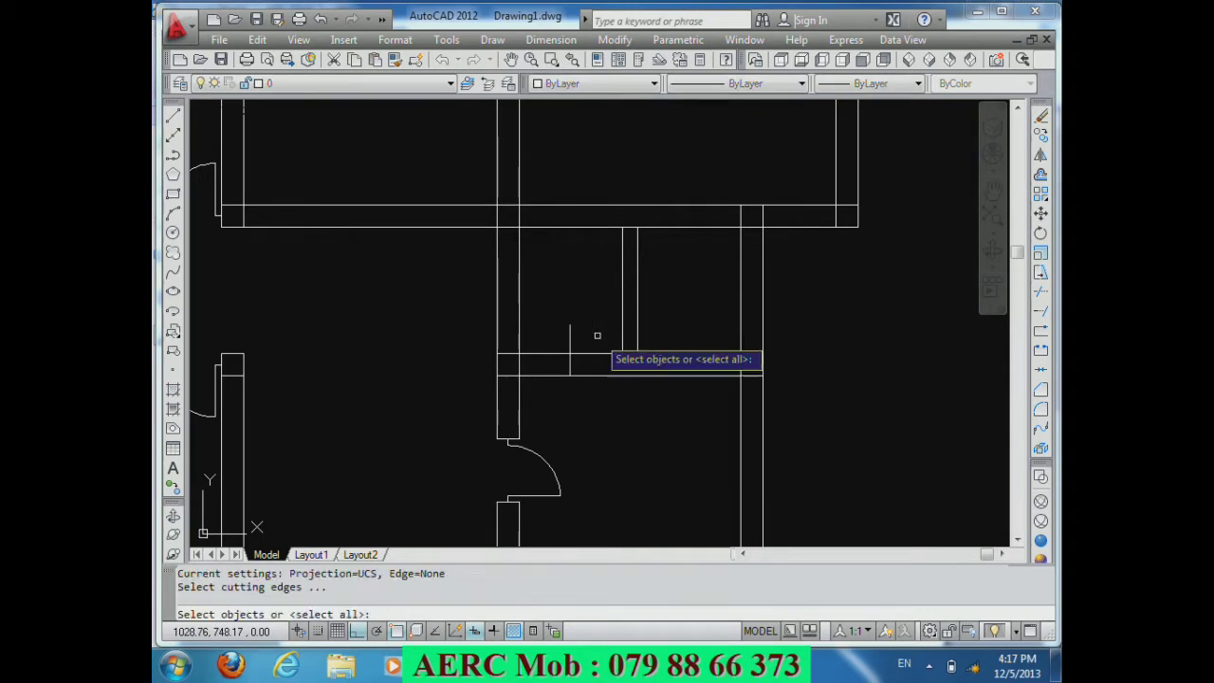
key(Return)
click(552, 388)
click(539, 330)
click(562, 384)
click(553, 325)
key(Return)
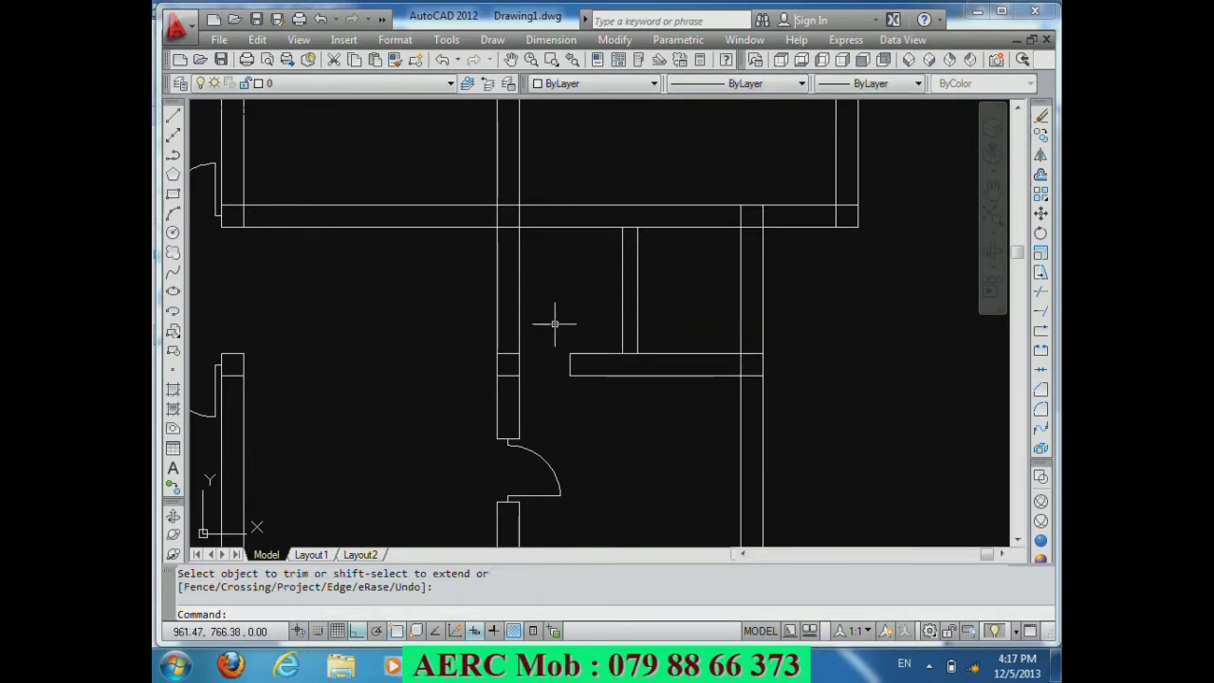
scroll(529, 426, up, 1)
Step: Draw short jamb lines at the doorway, including an 8-unit line on the wall face
text(l)
key(Return)
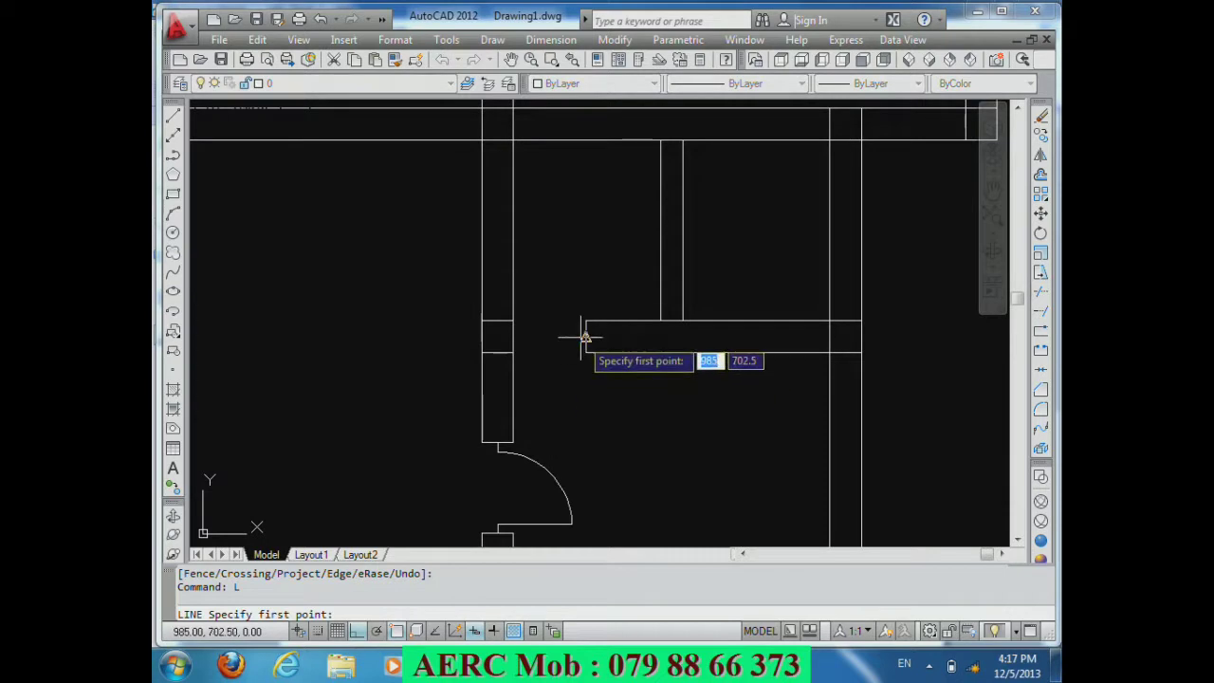
click(585, 337)
text(8)
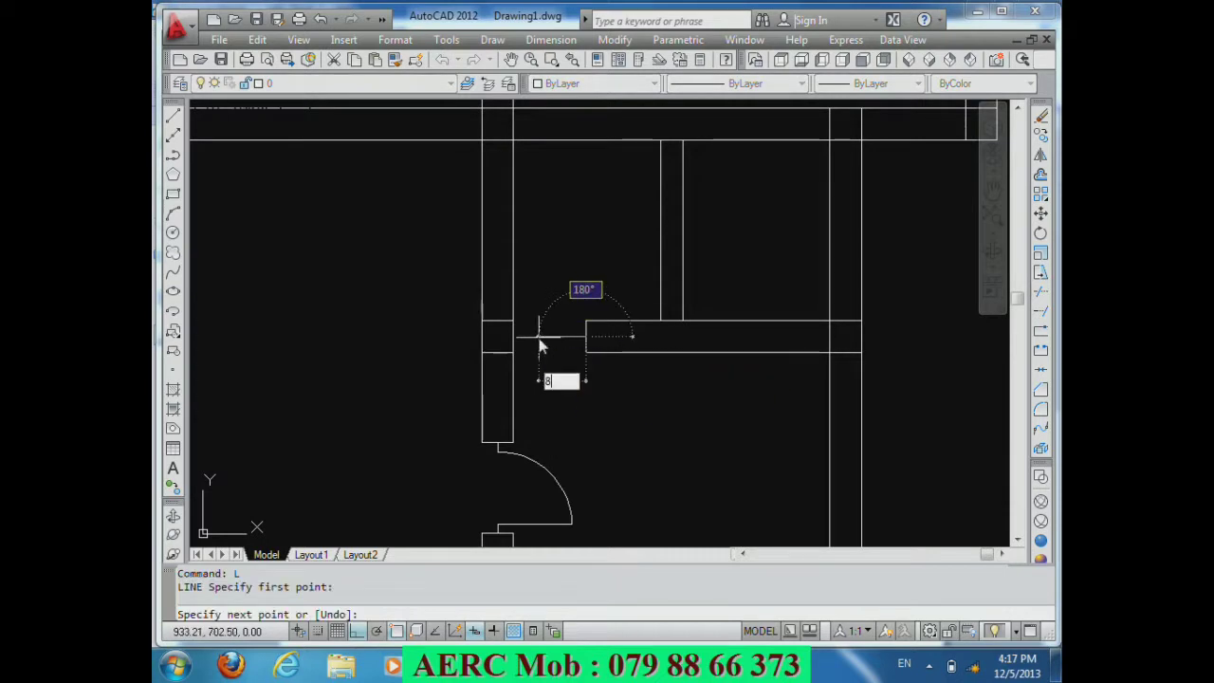
text(6)
key(Return)
key(Return)
key(Return)
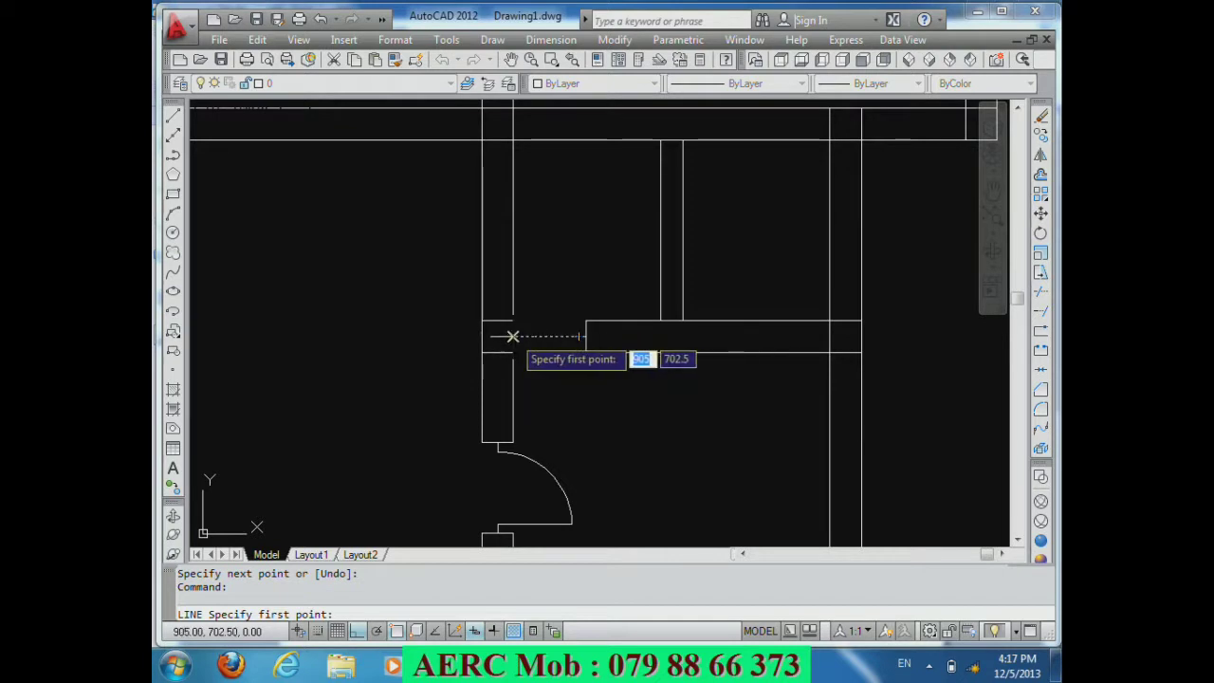
click(512, 335)
text(8)
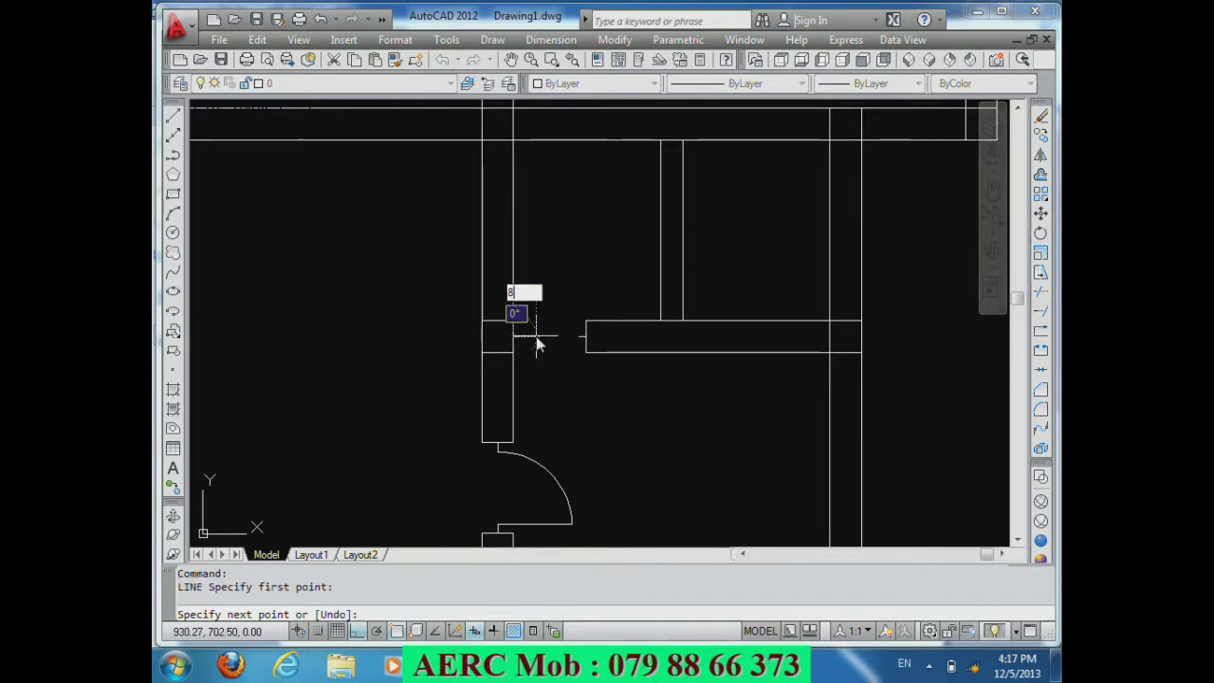
key(Return)
key(Return)
Step: Offset the wall line 8 units to the right and delete the stray vertical line
text(o)
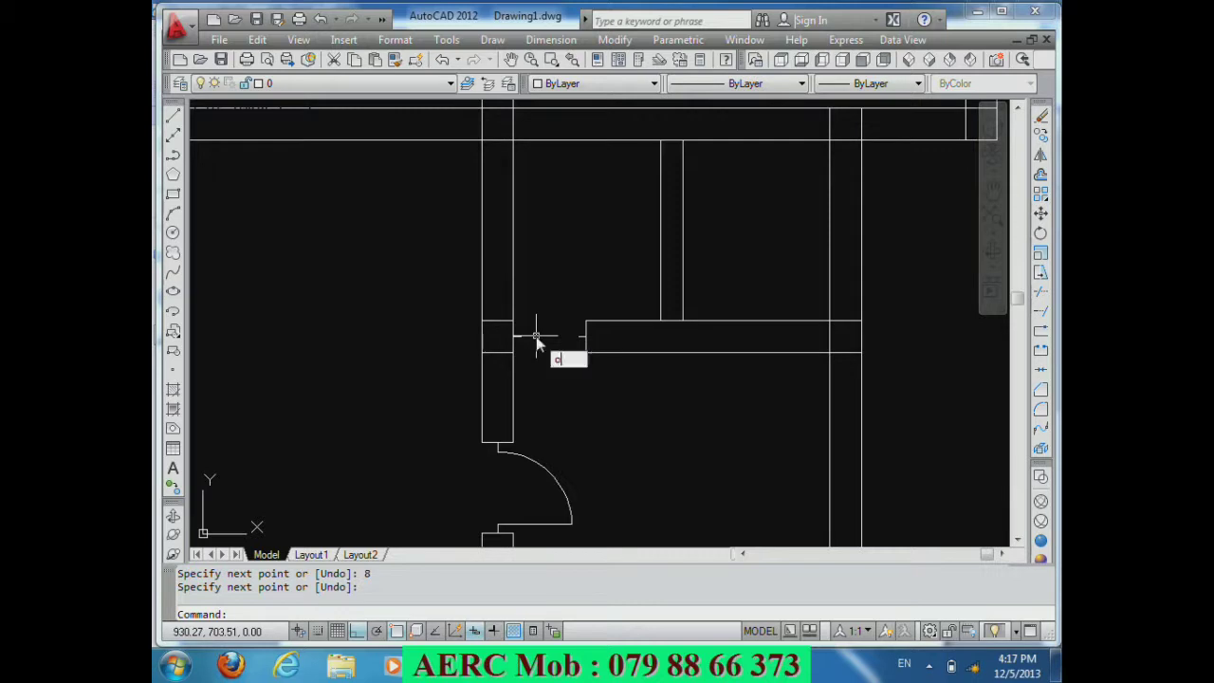
key(Return)
text(8)
key(Return)
click(512, 345)
click(559, 370)
key(Return)
scroll(557, 249, up, 2)
scroll(556, 248, up, 1)
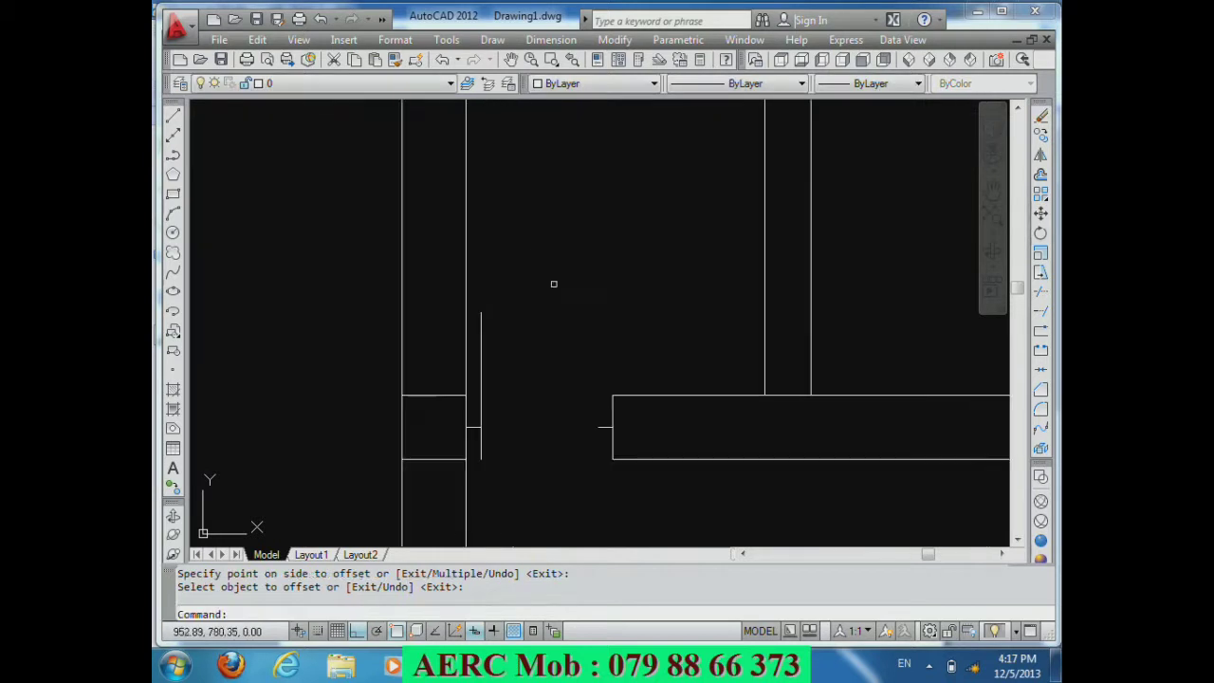
key(Return)
click(465, 402)
key(Delete)
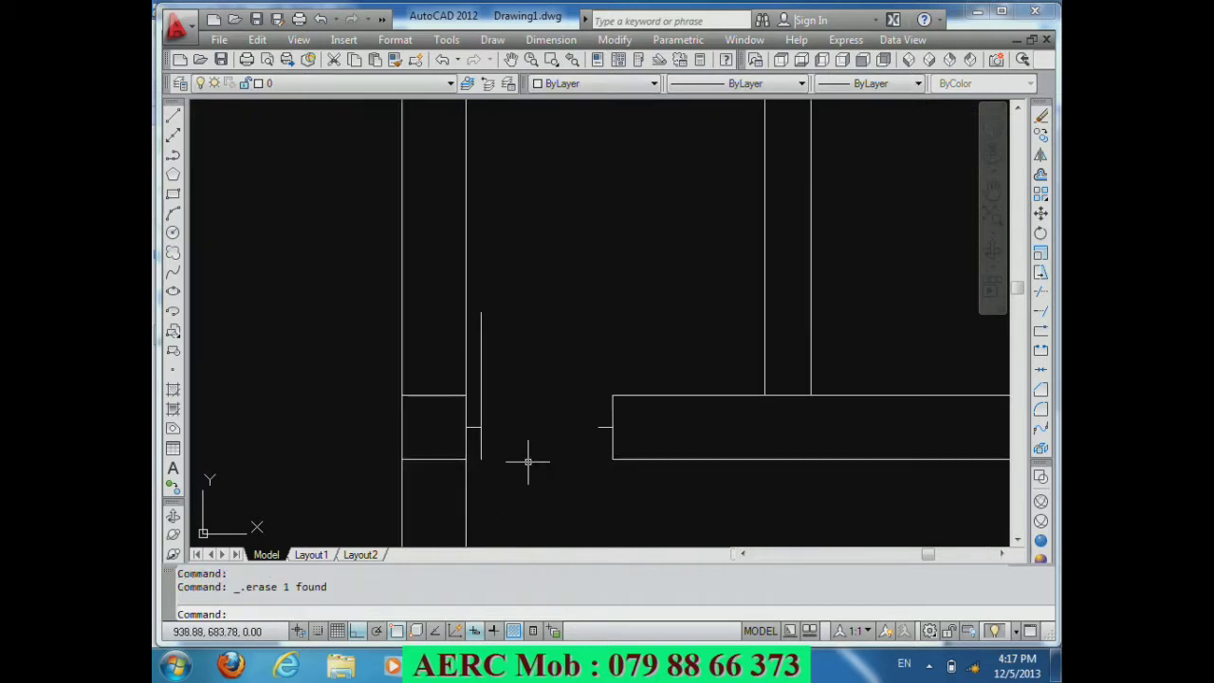
Step: Trim the lower part of the jamb line
text(tr)
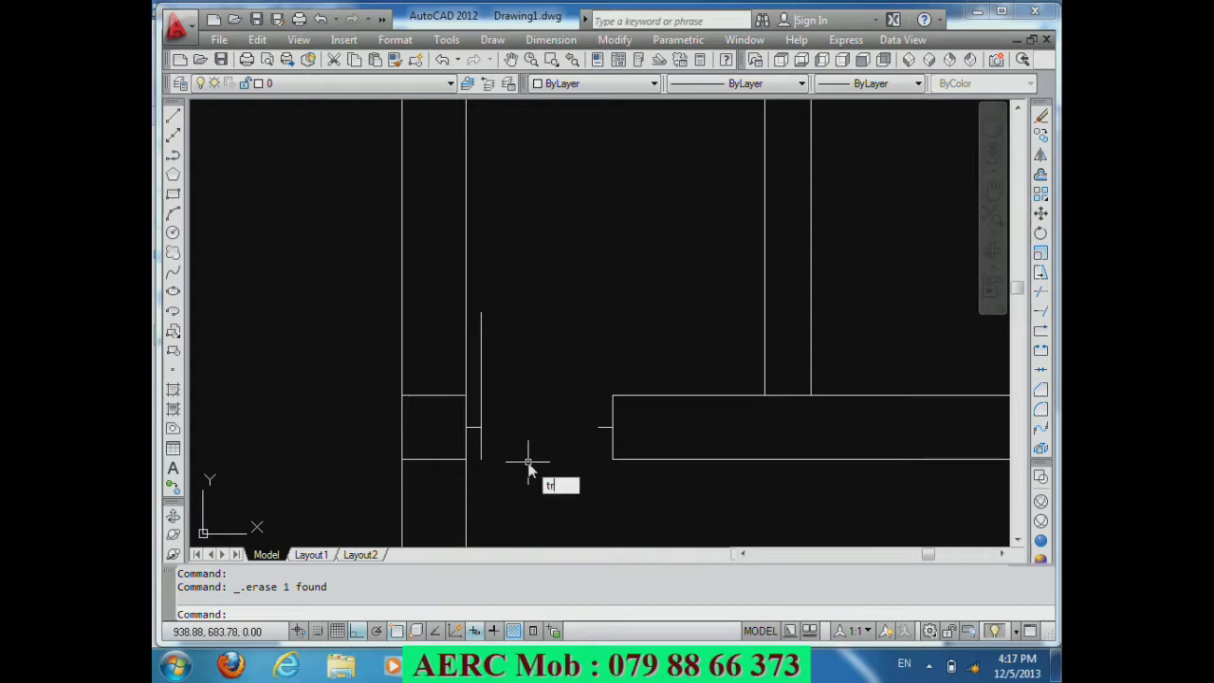
key(Return)
key(Return)
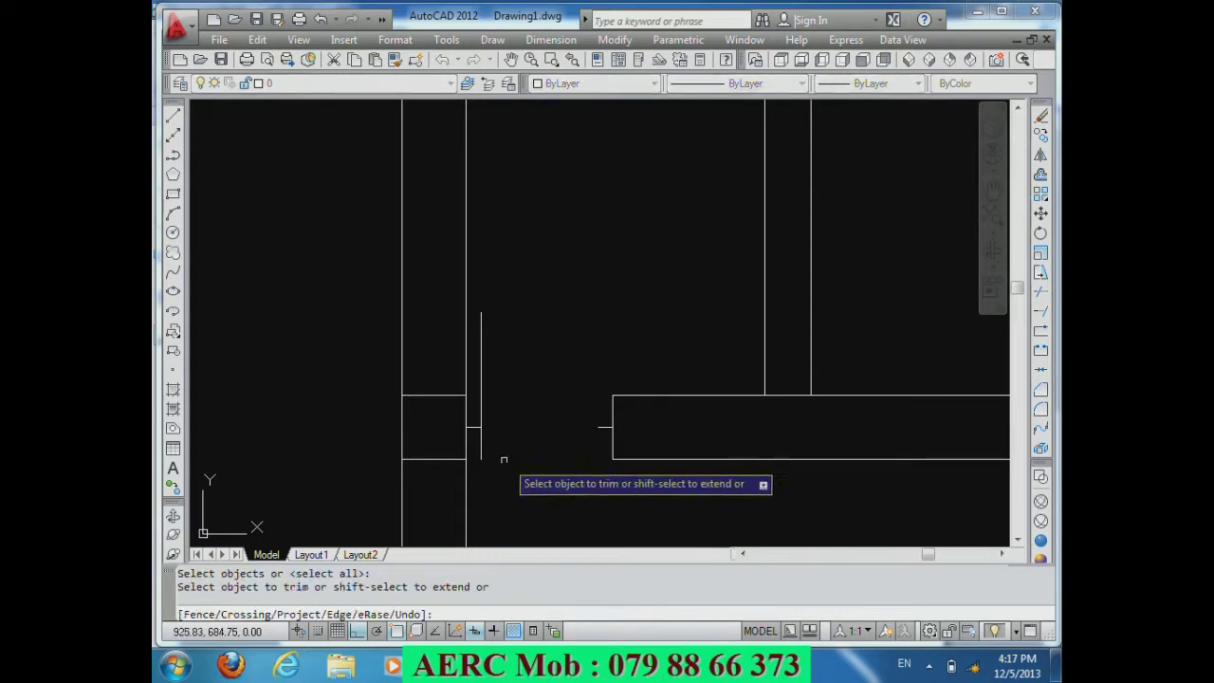
click(481, 446)
key(Return)
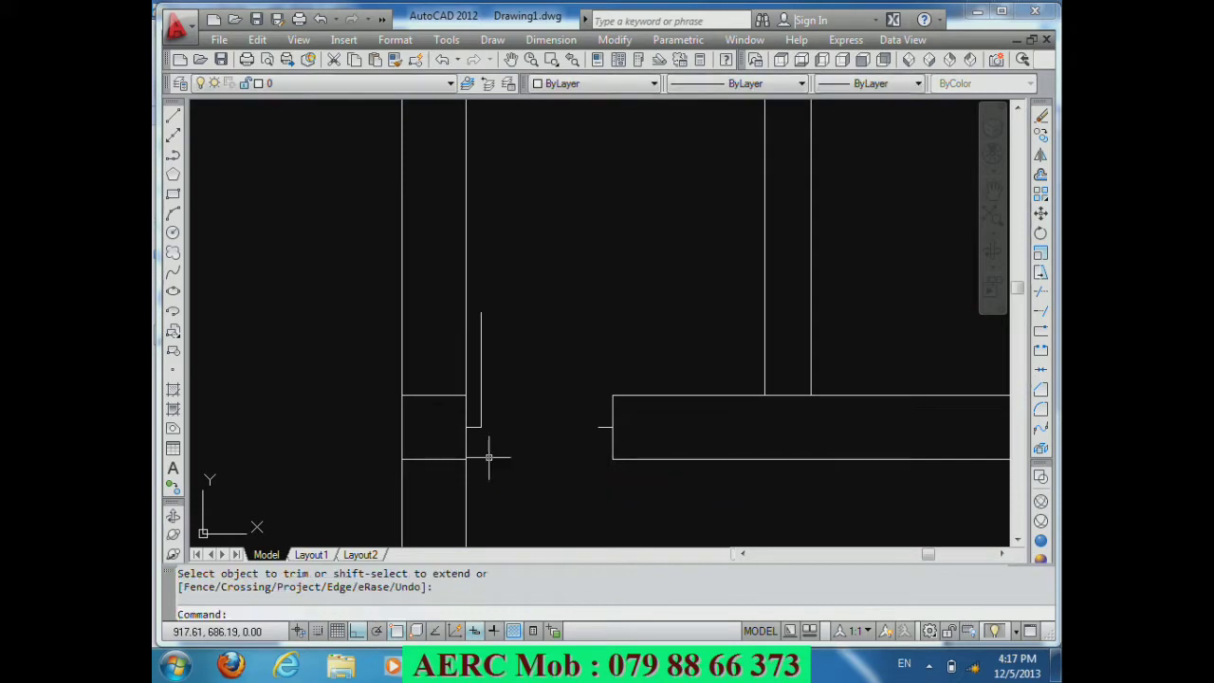
Step: Draw the door swing as a Start, End, Direction arc across the 80-wide doorway
click(493, 40)
mouse_move(509, 278)
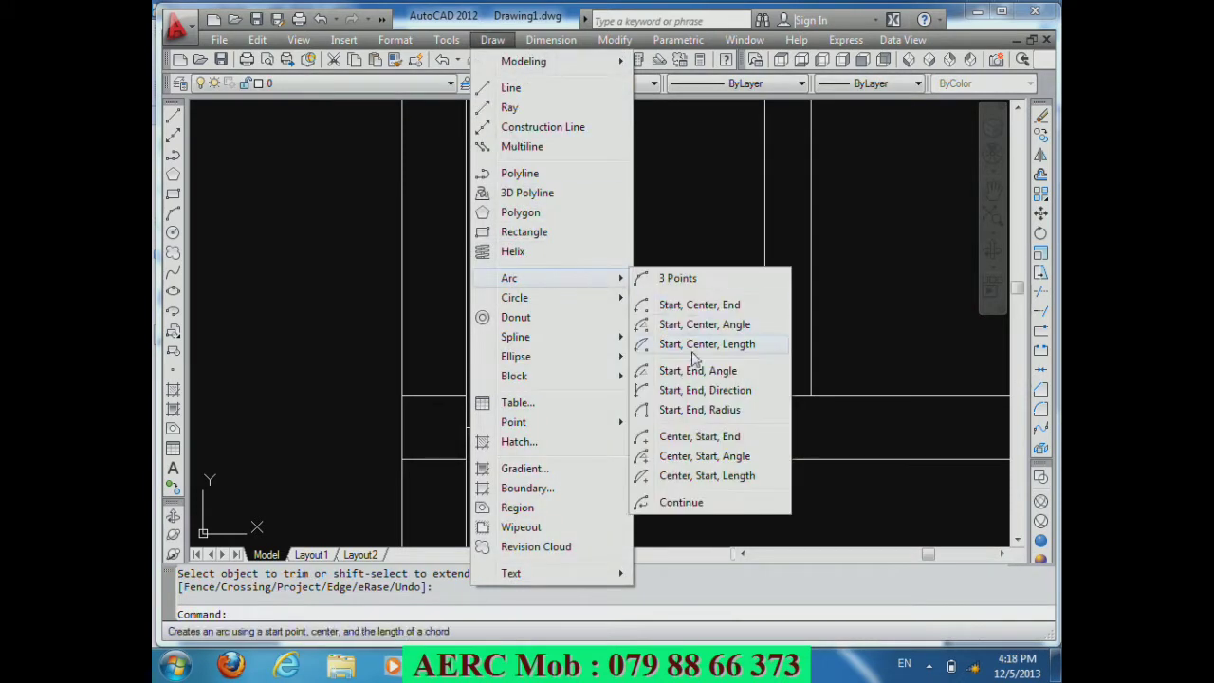
click(705, 389)
click(598, 426)
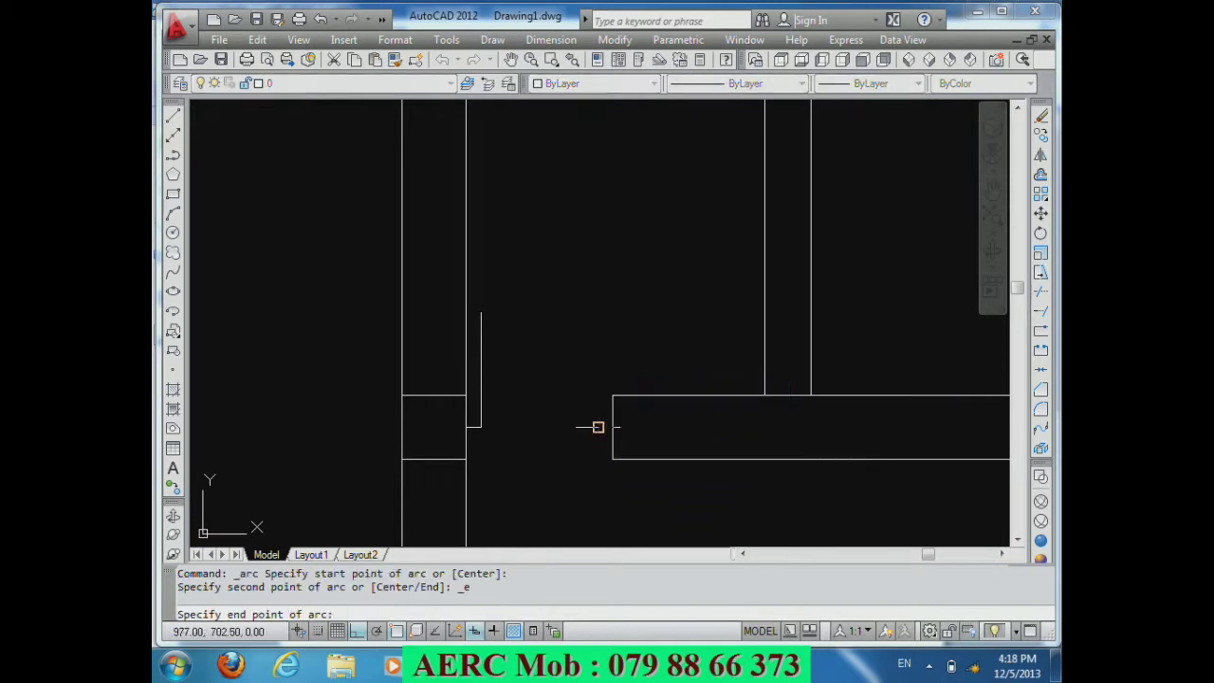
click(481, 312)
click(537, 282)
scroll(538, 282, down, 5)
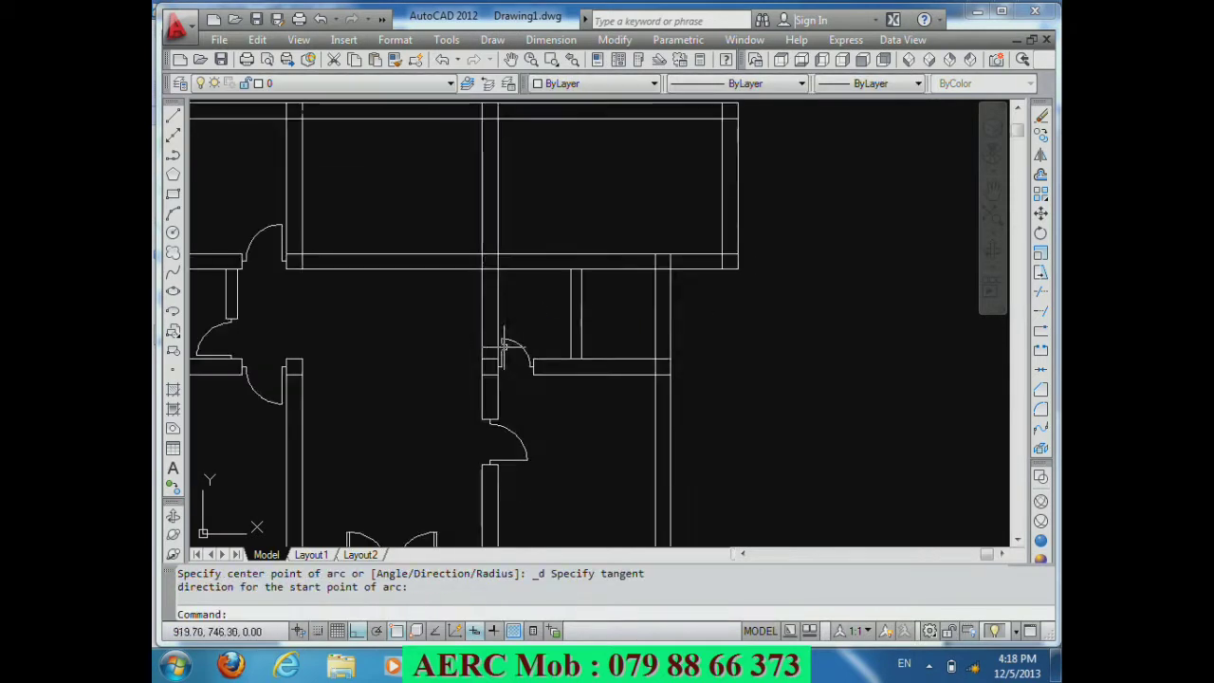
scroll(693, 238, up, 1)
scroll(694, 238, up, 1)
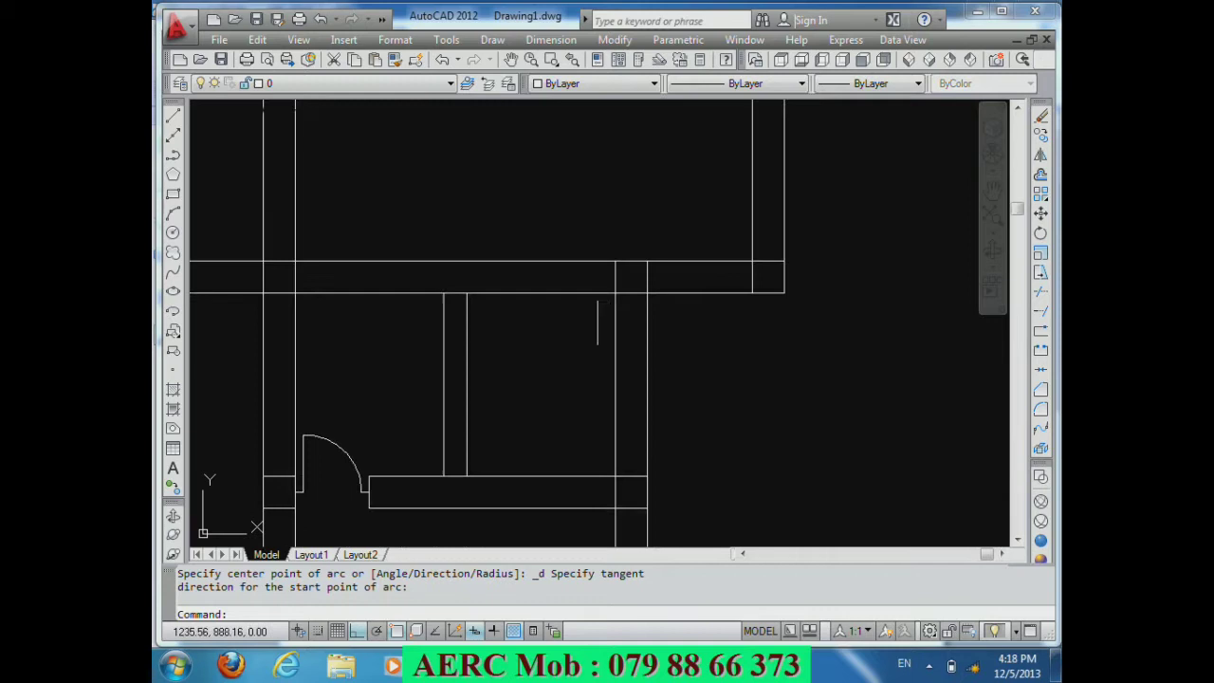
Step: Draw an 80-unit line at the upper wall corner and offset it 80 units
text(l)
key(Return)
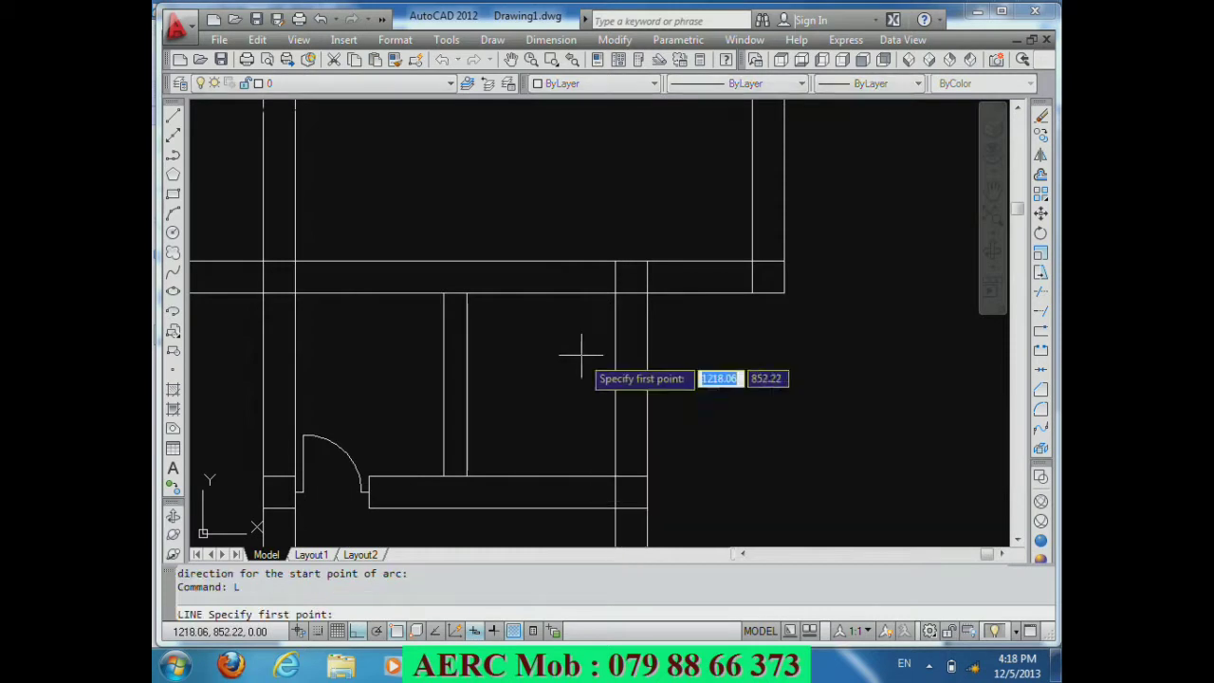
click(614, 262)
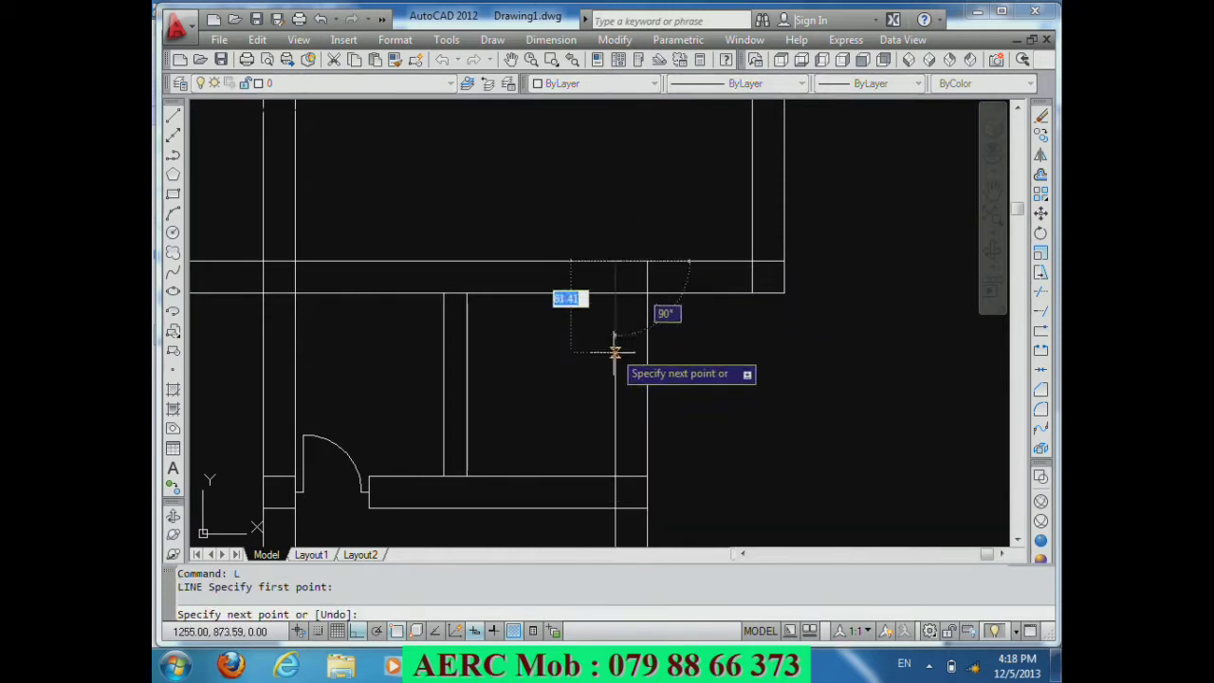
text(80)
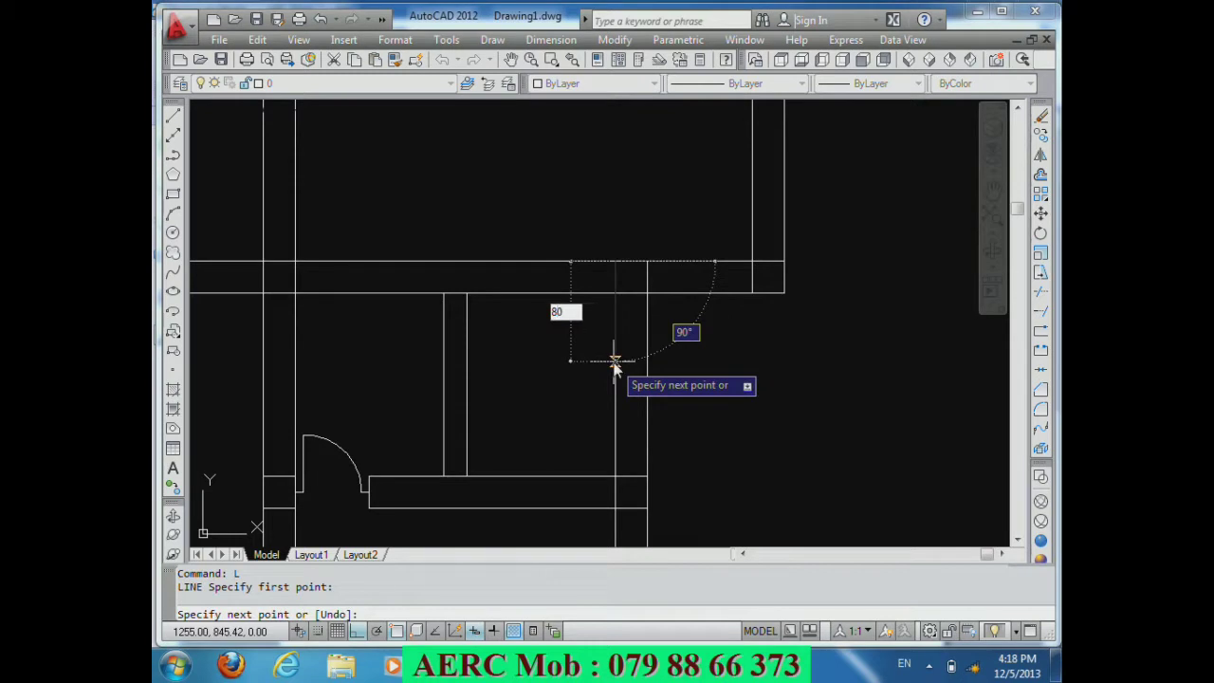
key(Return)
key(Return)
text(o)
key(Return)
text(80)
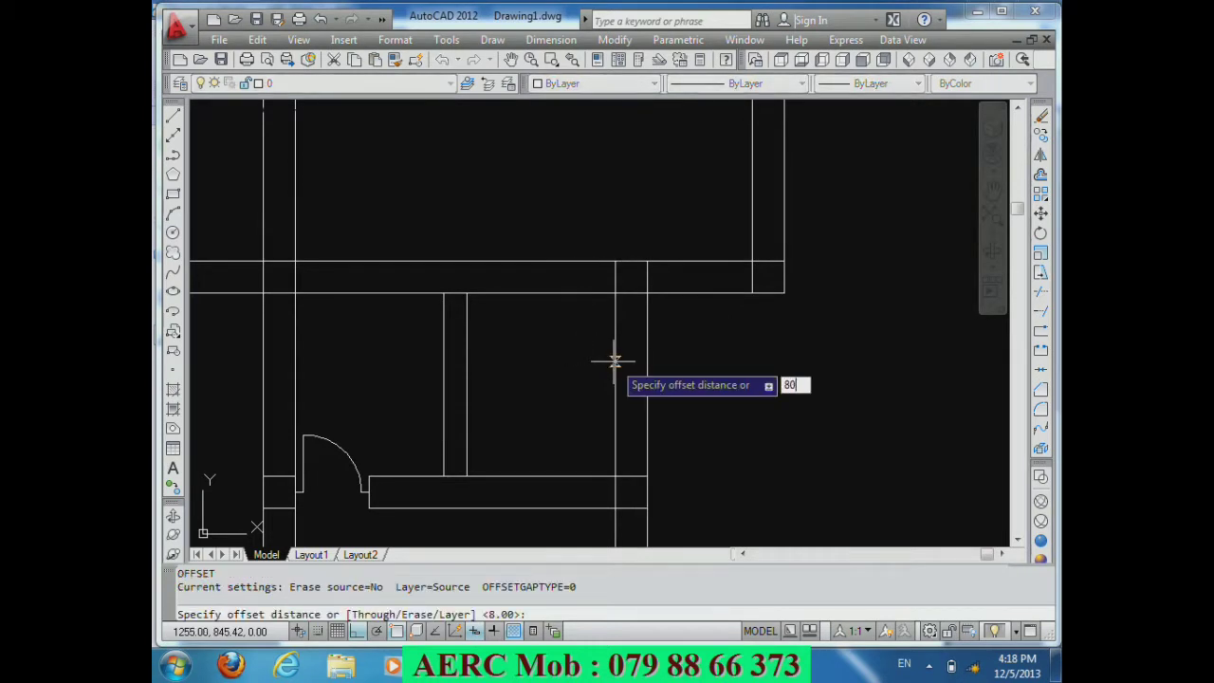
key(Return)
click(616, 318)
click(536, 346)
key(Return)
Step: Trim the wall lines across the new opening and the short wall stub
text(TR)
key(Return)
key(Return)
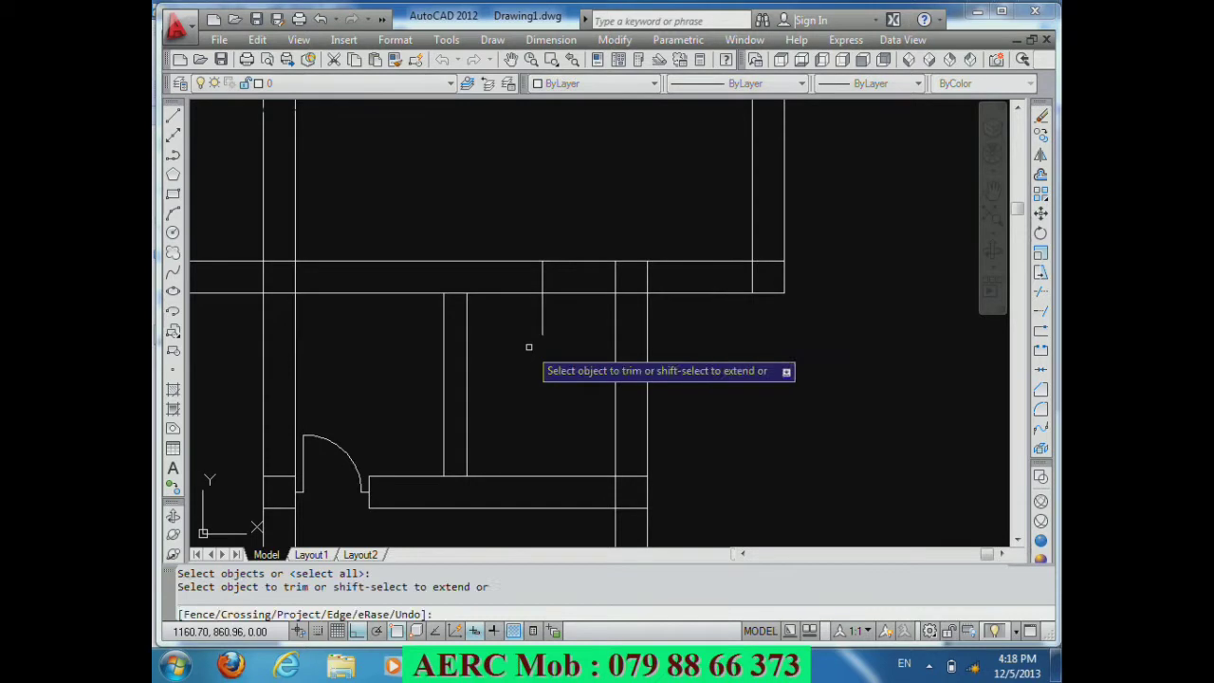
click(589, 319)
click(560, 292)
click(557, 343)
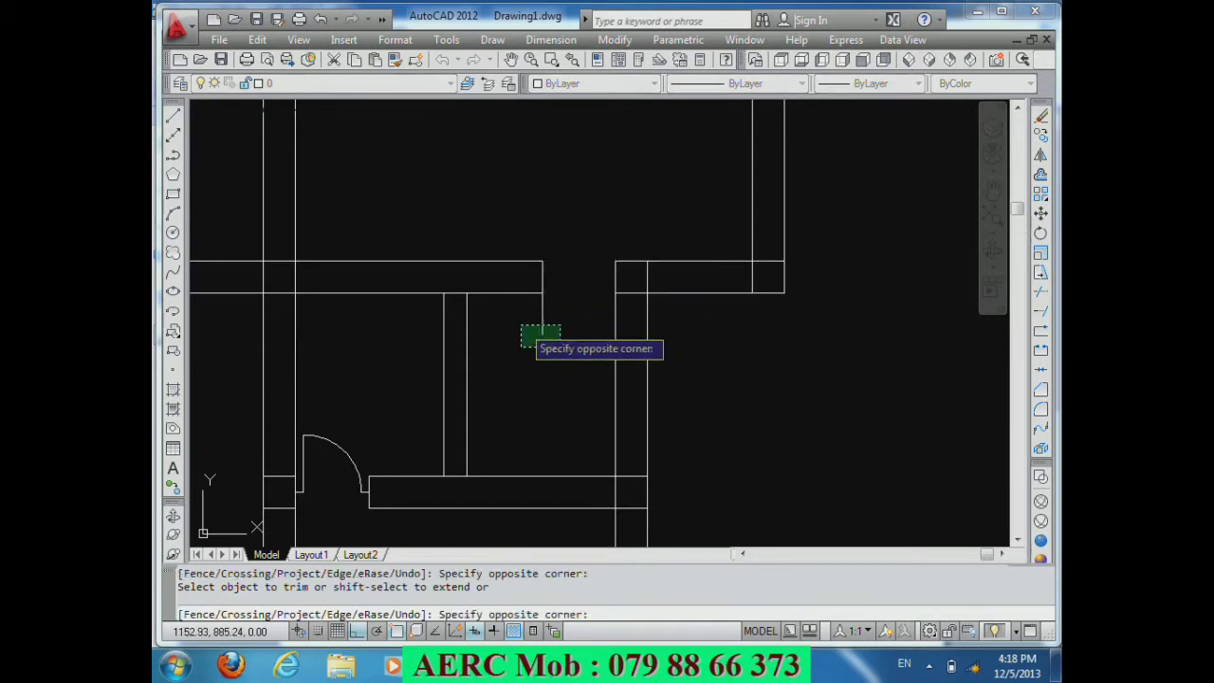
click(522, 324)
key(Return)
Step: Draw the short jamb lines at both wall ends, one of them 8 units
text(l)
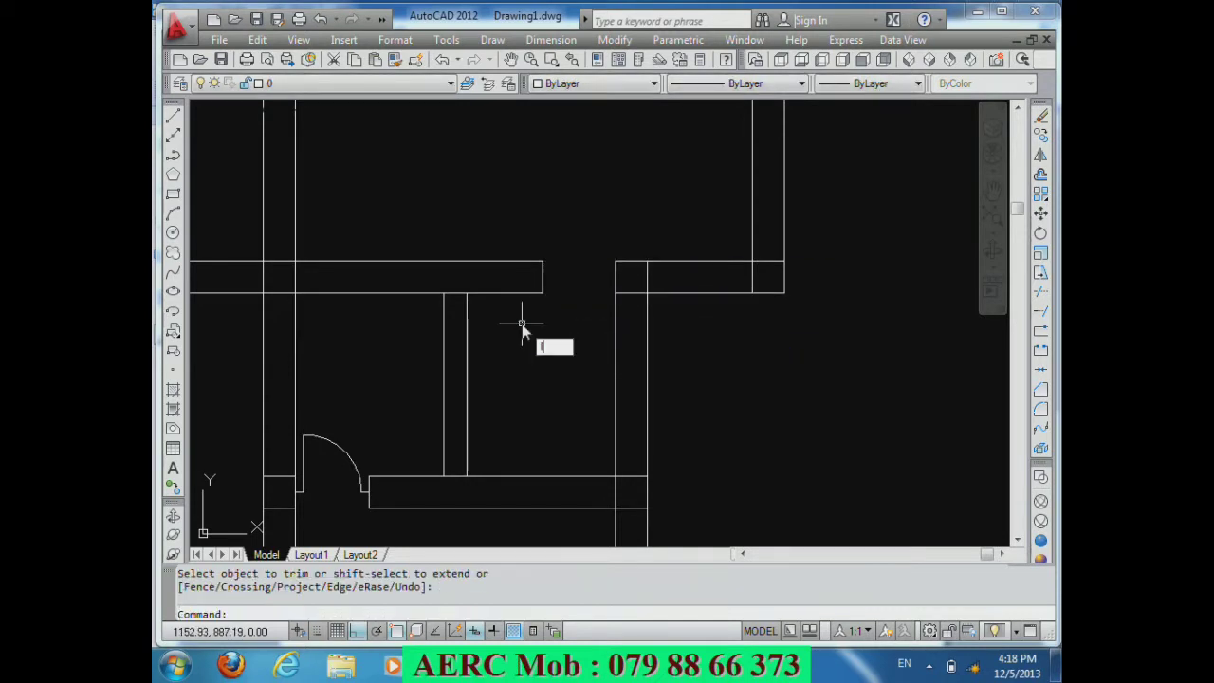
key(Return)
click(543, 276)
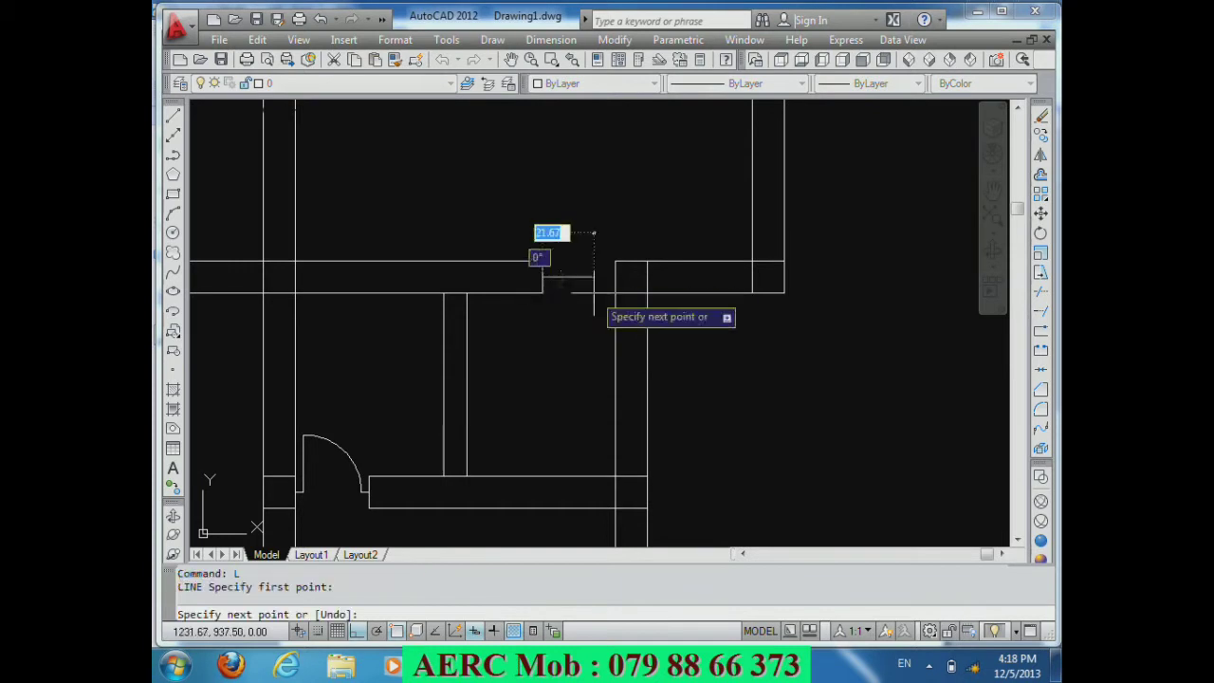
text(6)
key(Return)
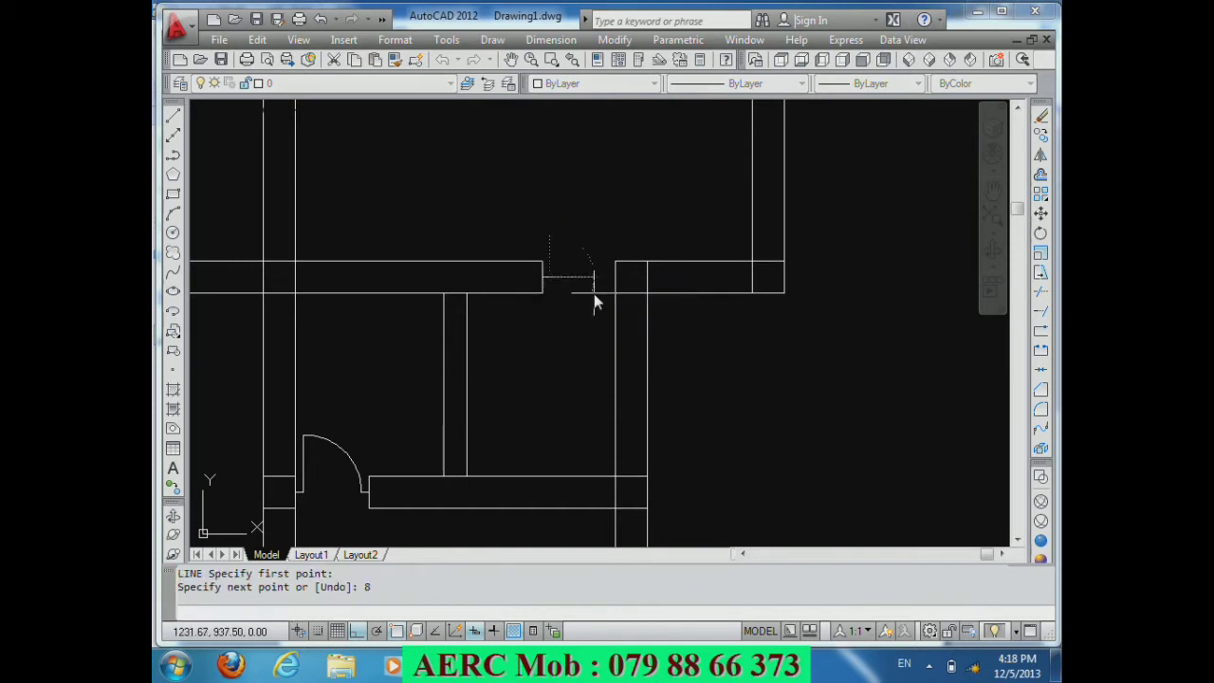
key(Return)
key(Return)
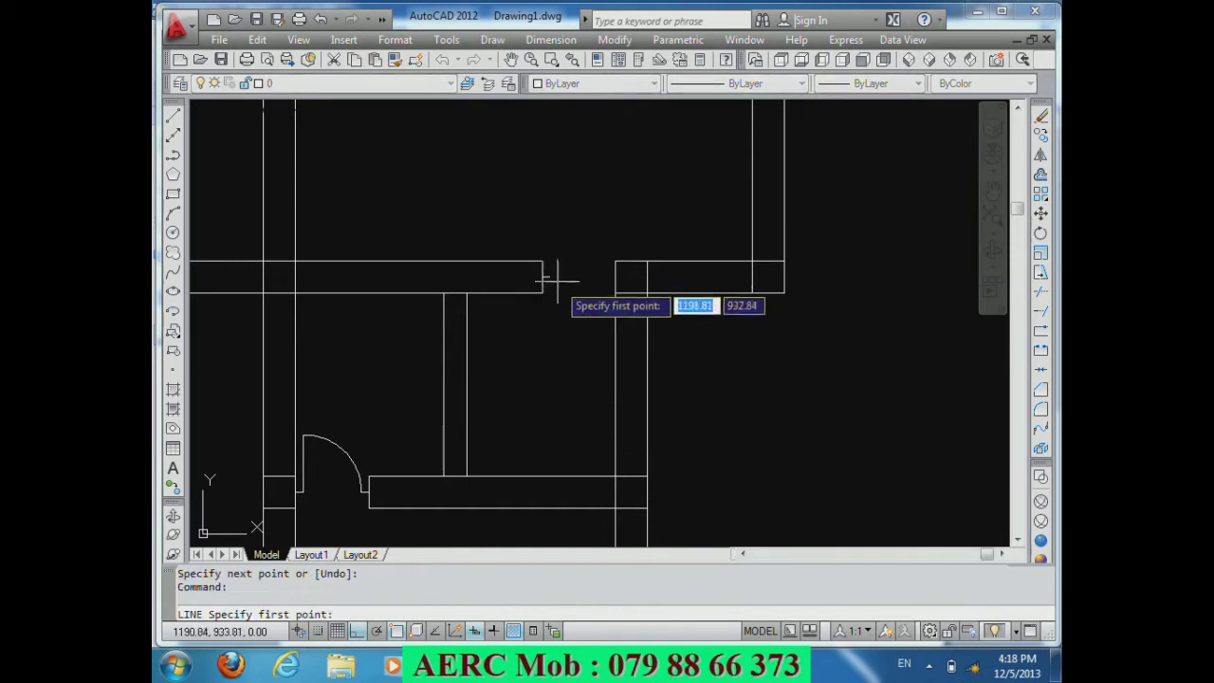
click(615, 276)
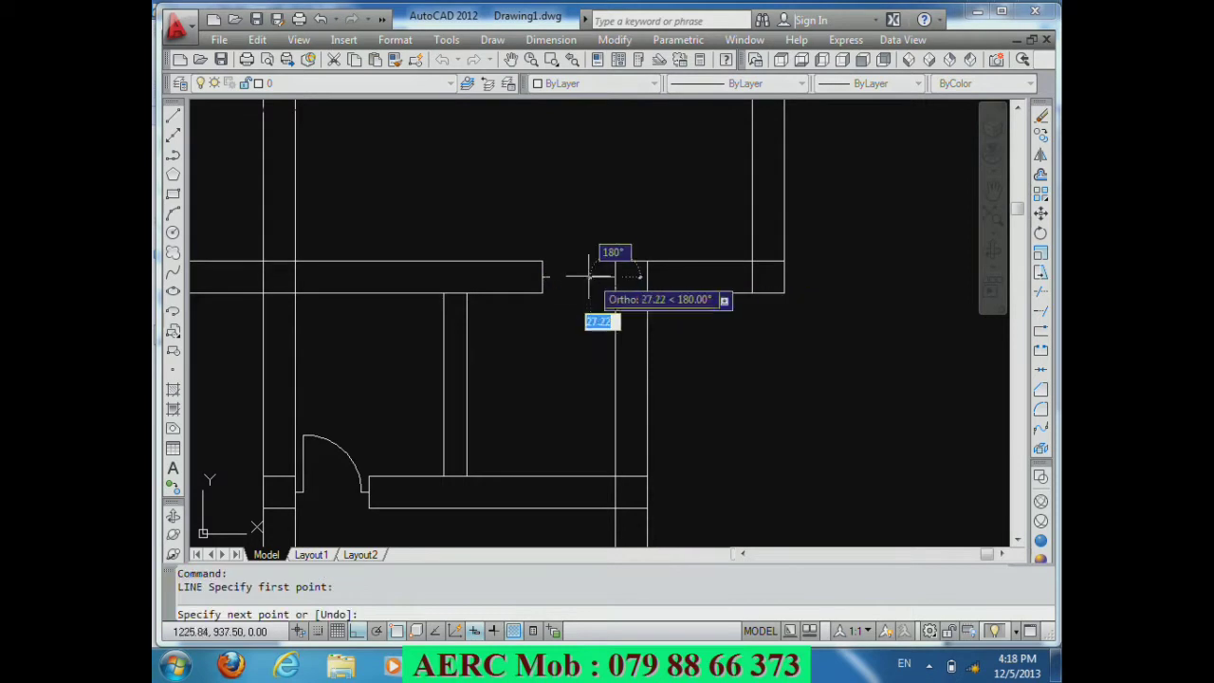
text(8)
key(Return)
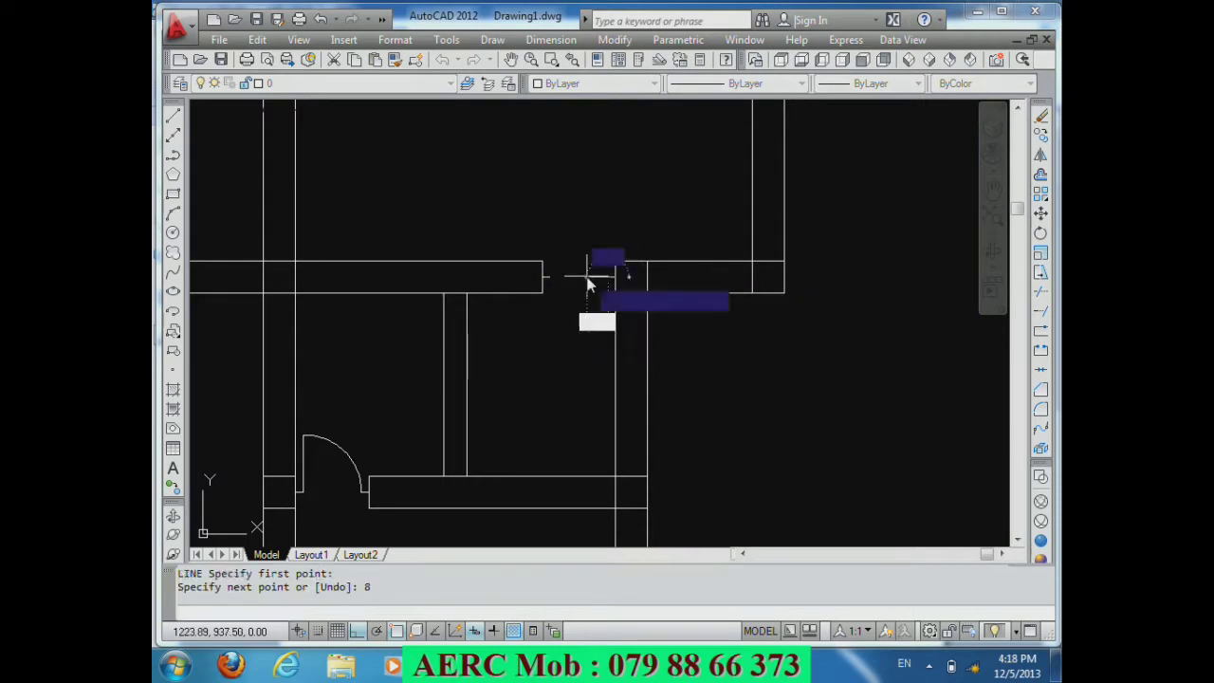
key(Return)
Step: Offset the wall line 8 units to the left and delete the extra vertical line
text(o)
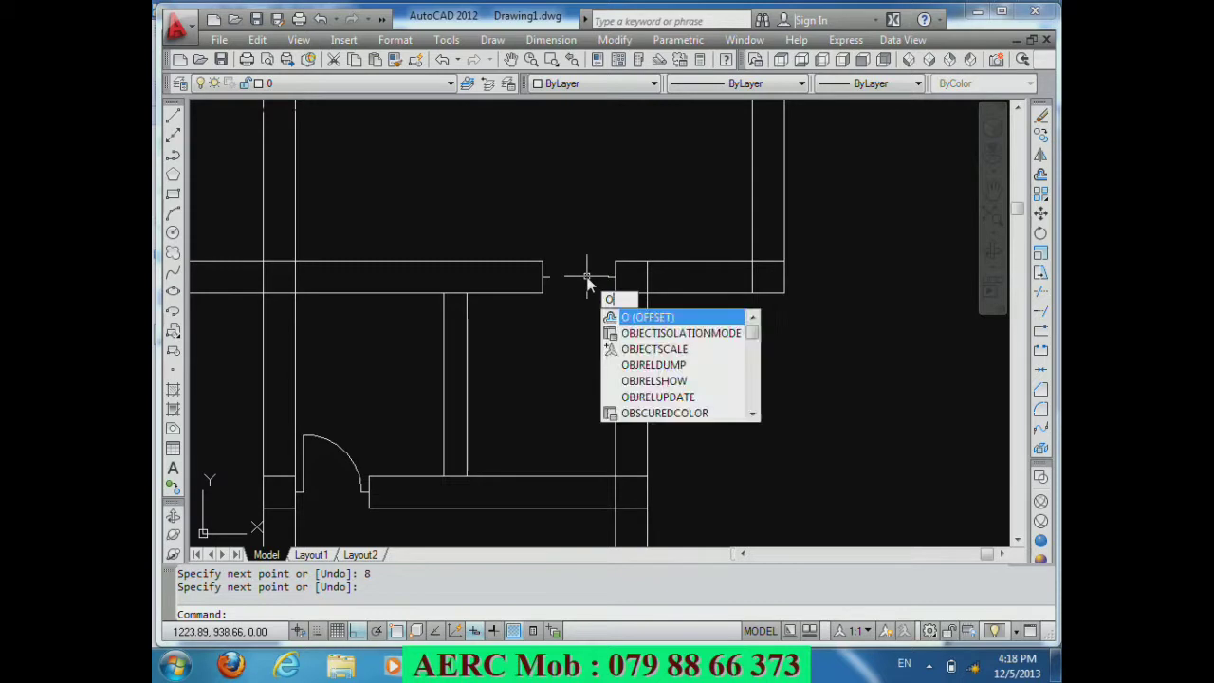
key(Return)
text(8)
key(Return)
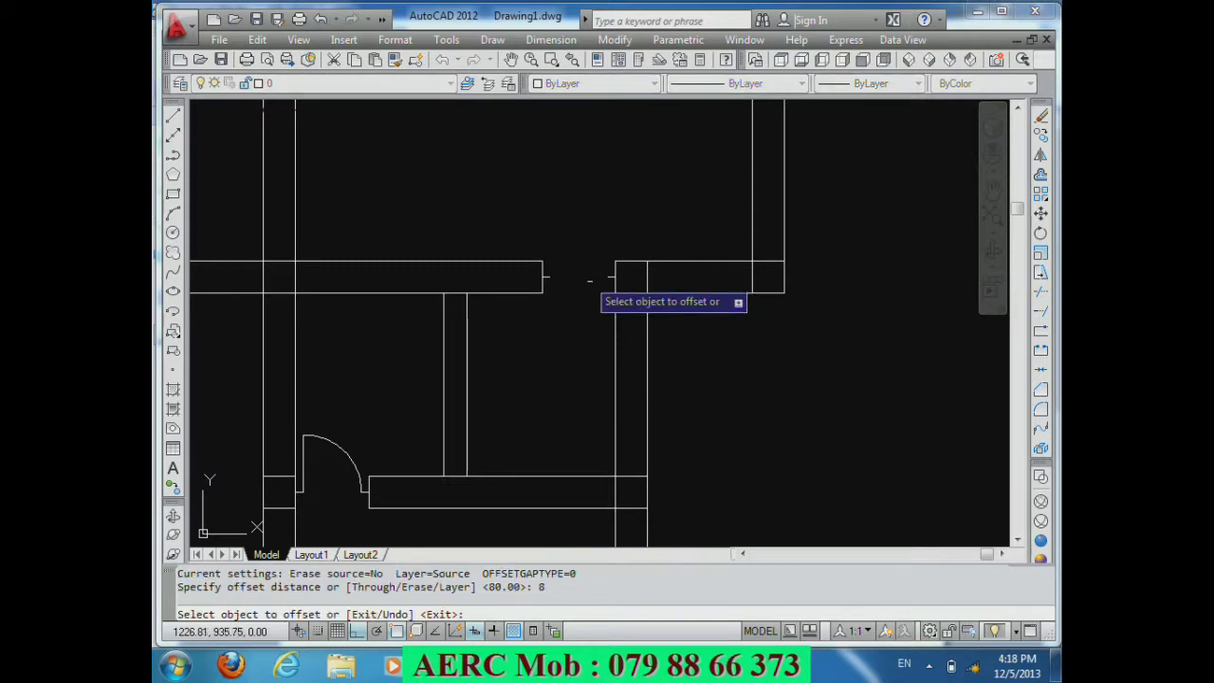
click(615, 280)
click(569, 308)
key(Return)
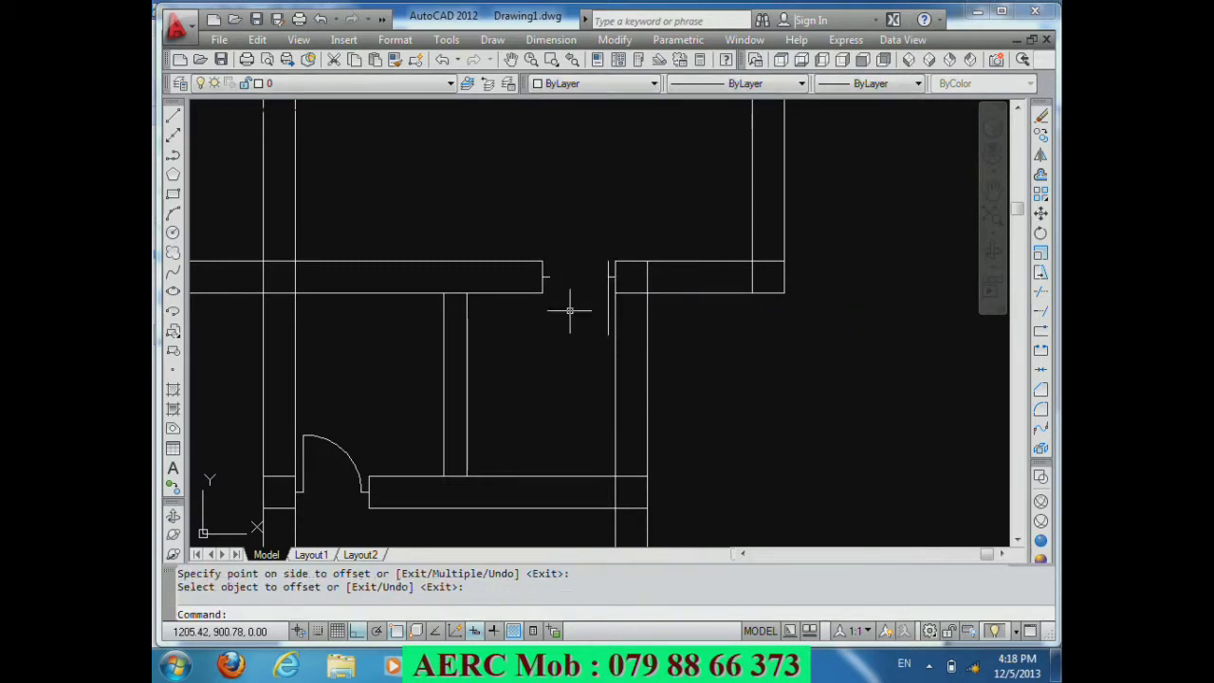
scroll(656, 275, up, 3)
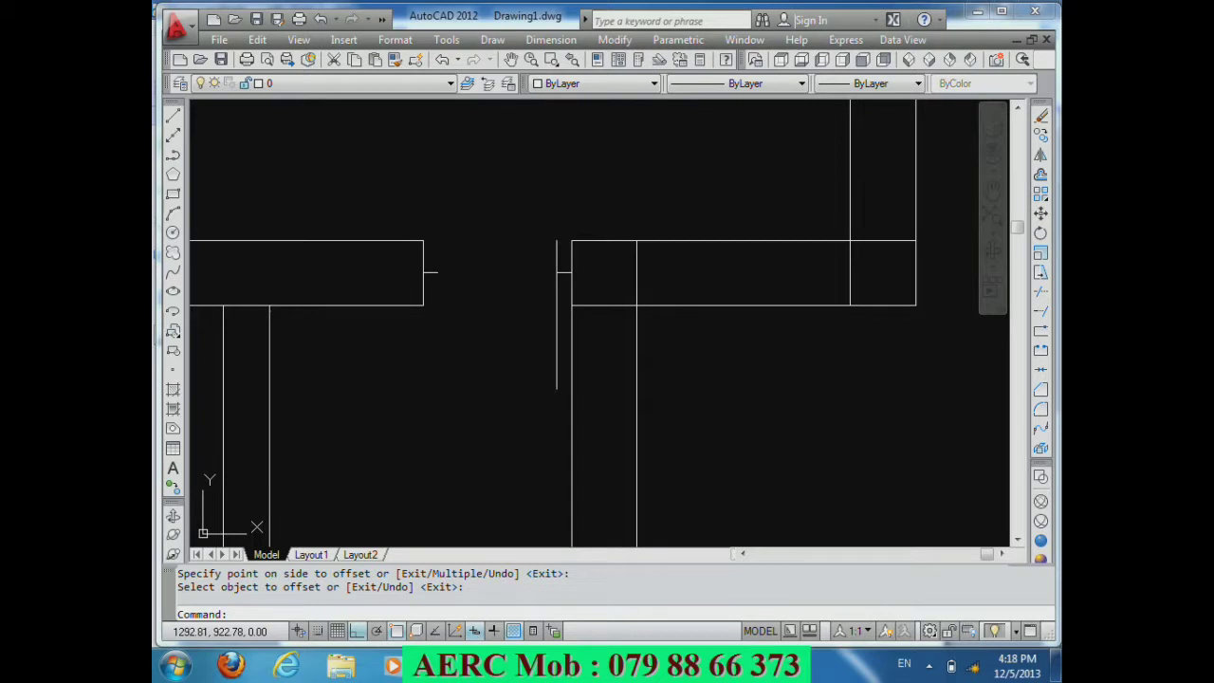
click(571, 319)
key(Delete)
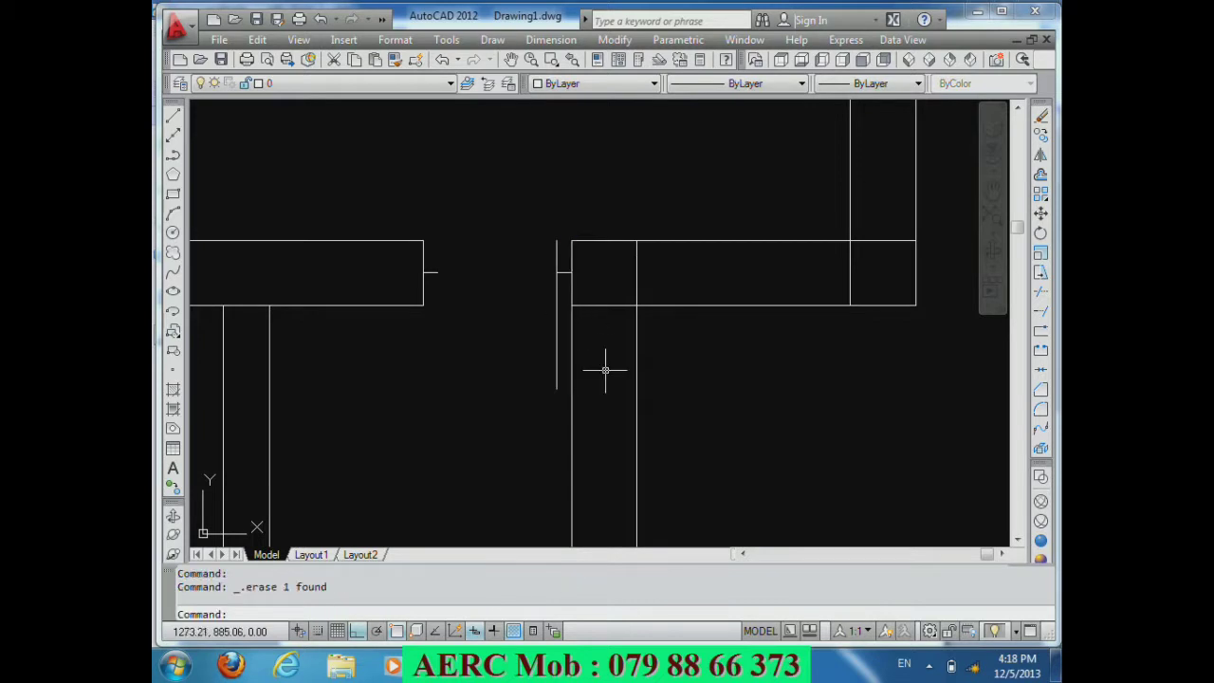
Step: Trim the leftover line segment at the door opening
text(tr)
key(Return)
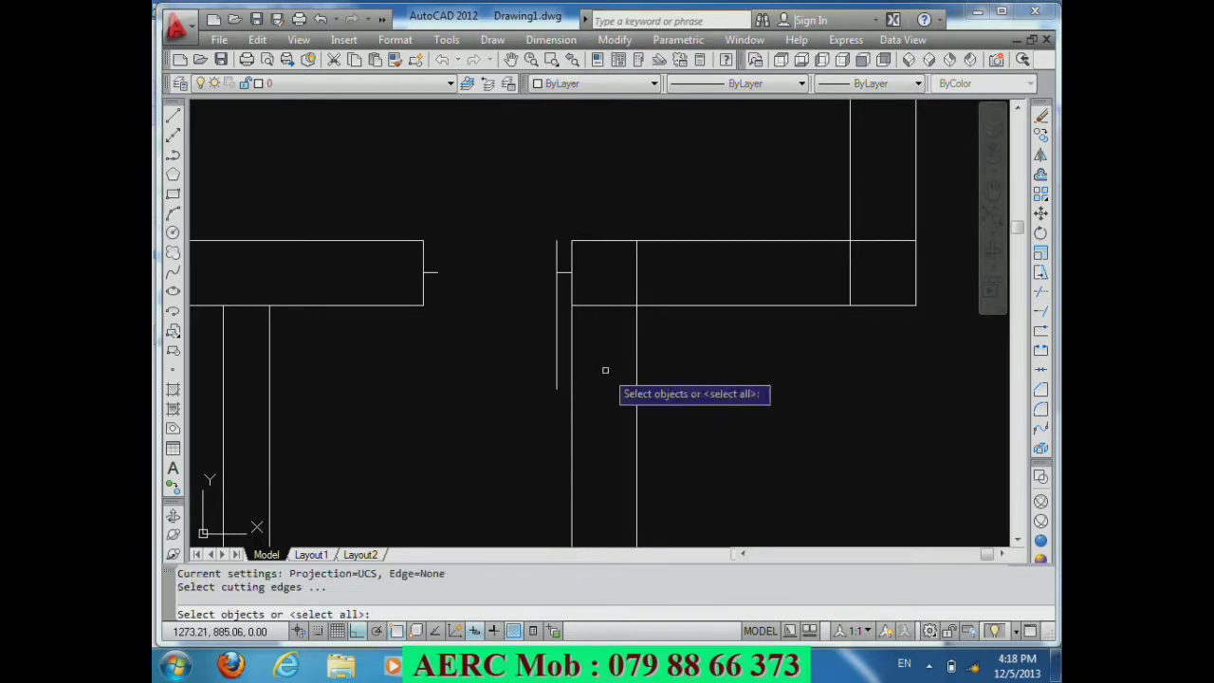
key(Return)
click(557, 252)
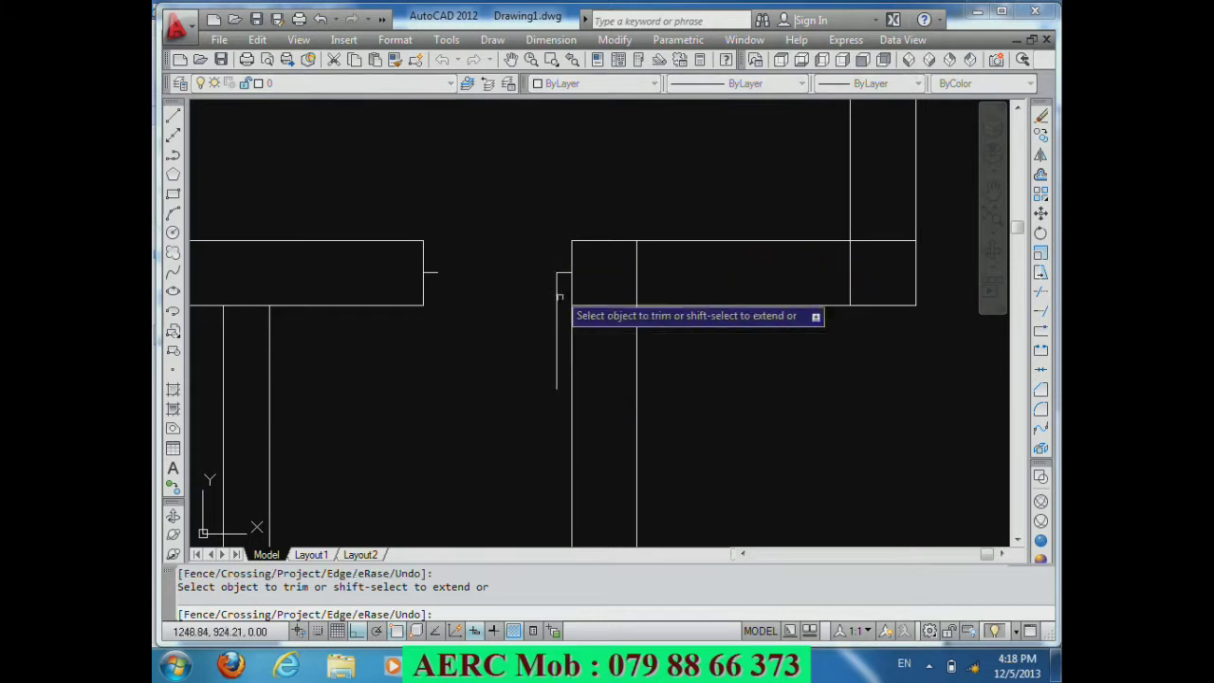
key(Return)
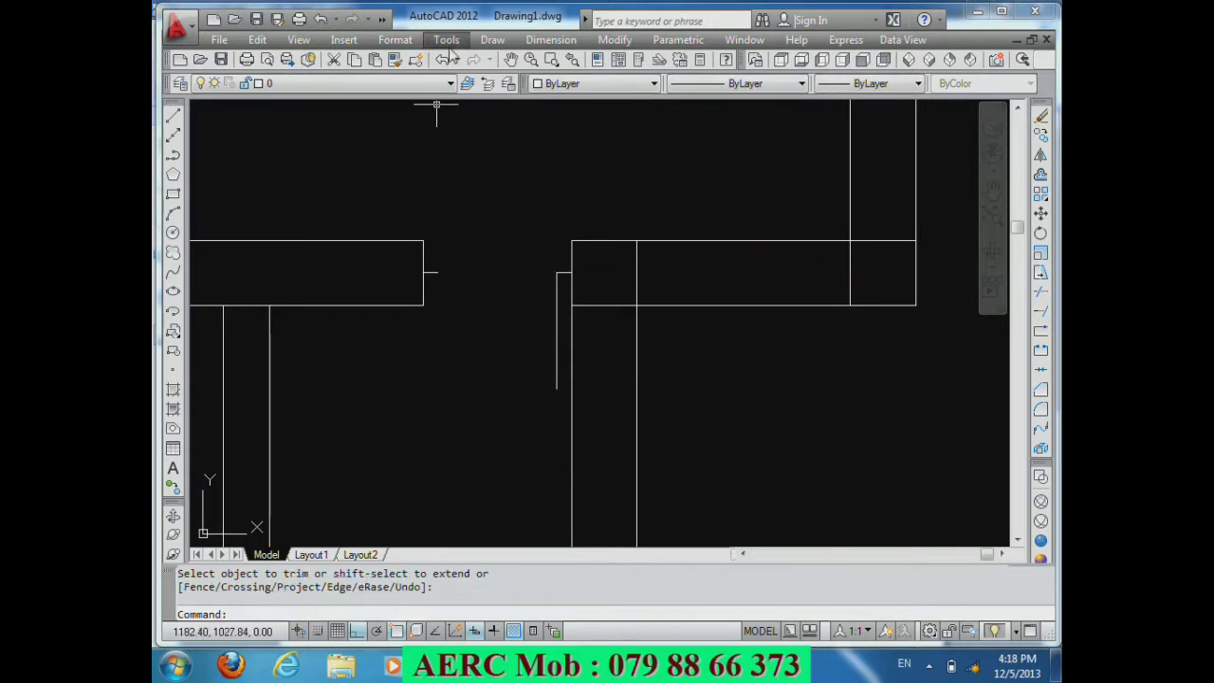
Step: Draw a Start, End, Direction arc from the door jamb for the swing, then zoom out
click(480, 45)
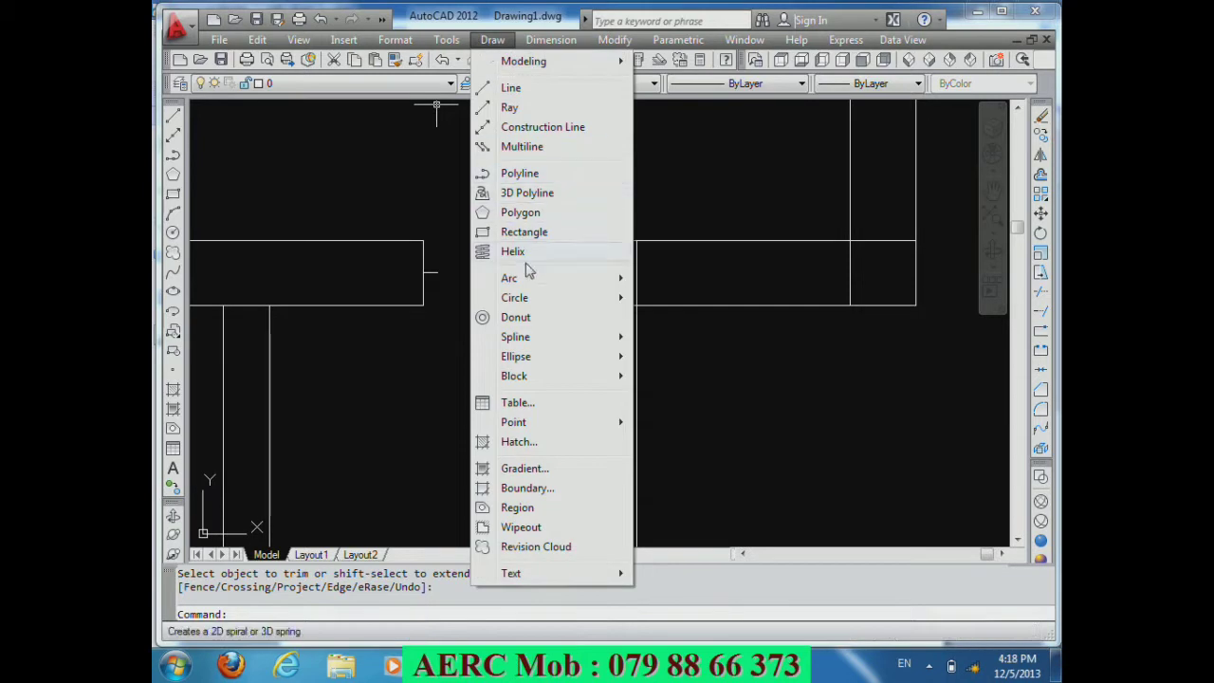
click(663, 390)
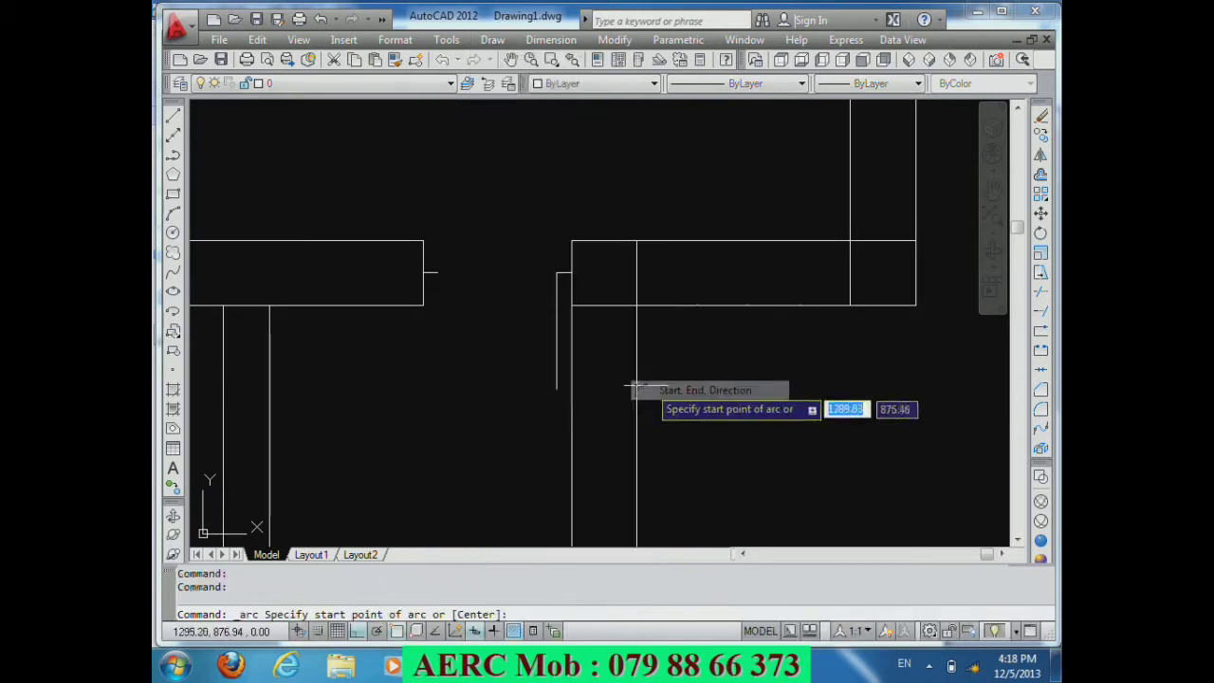
click(556, 388)
click(437, 272)
click(427, 347)
scroll(520, 300, down, 3)
scroll(626, 341, down, 2)
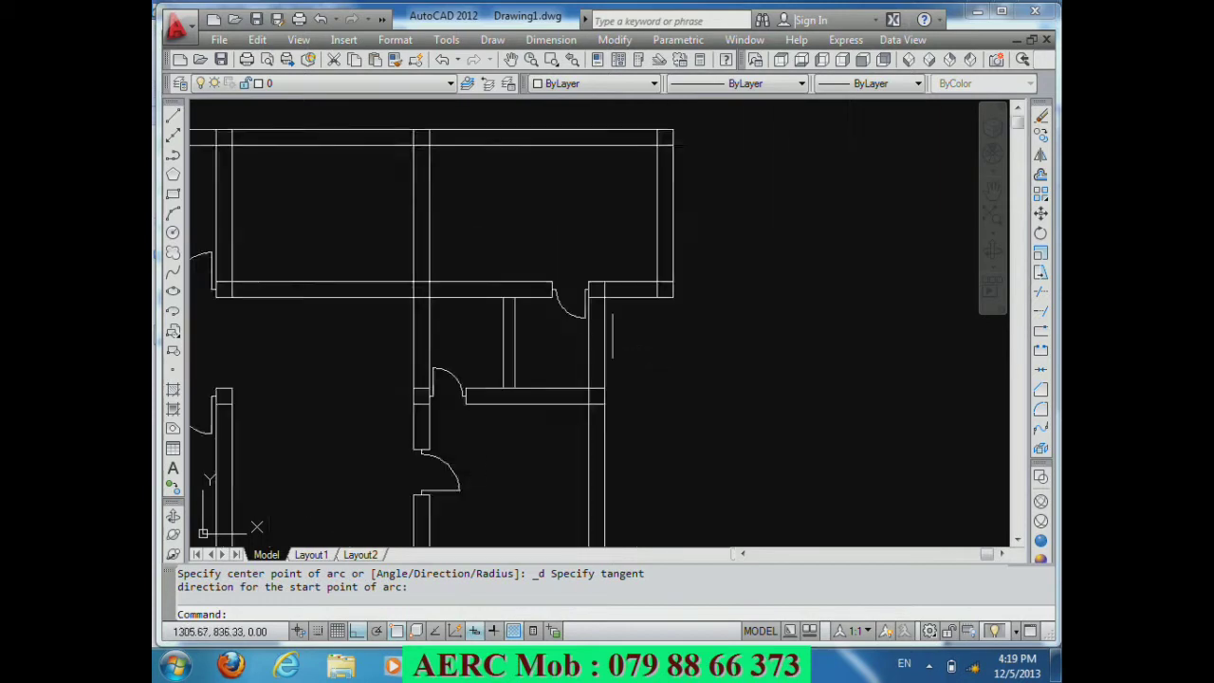
scroll(610, 323, down, 2)
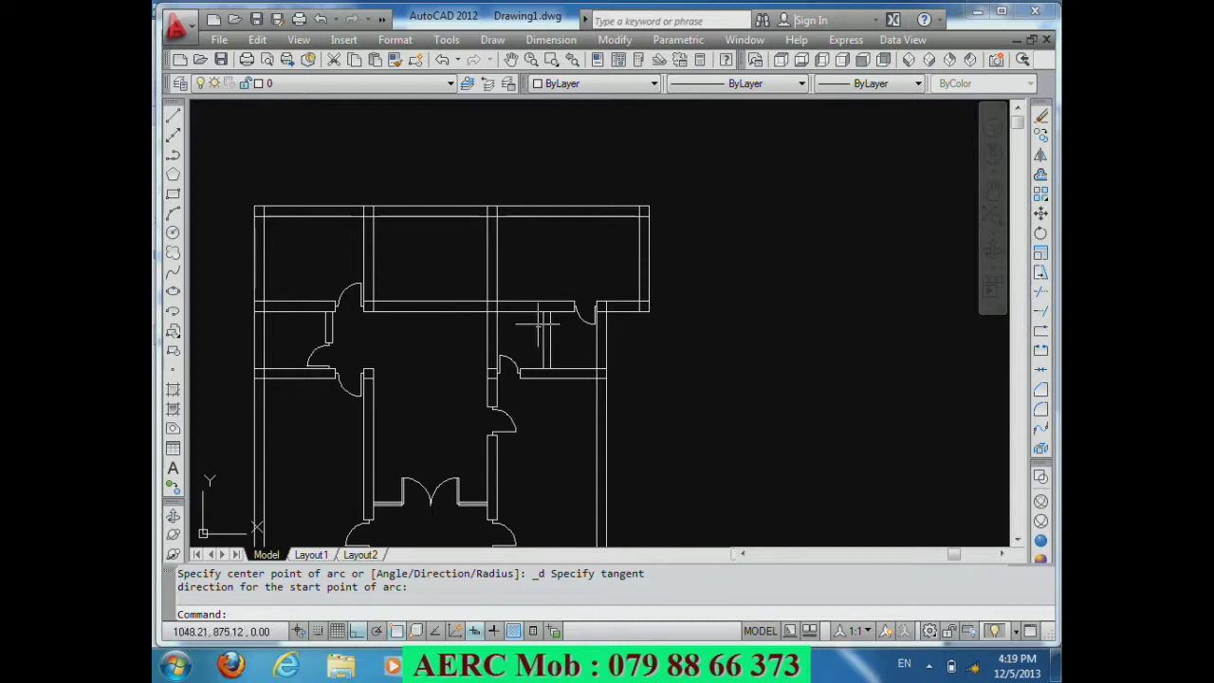
scroll(341, 175, up, 3)
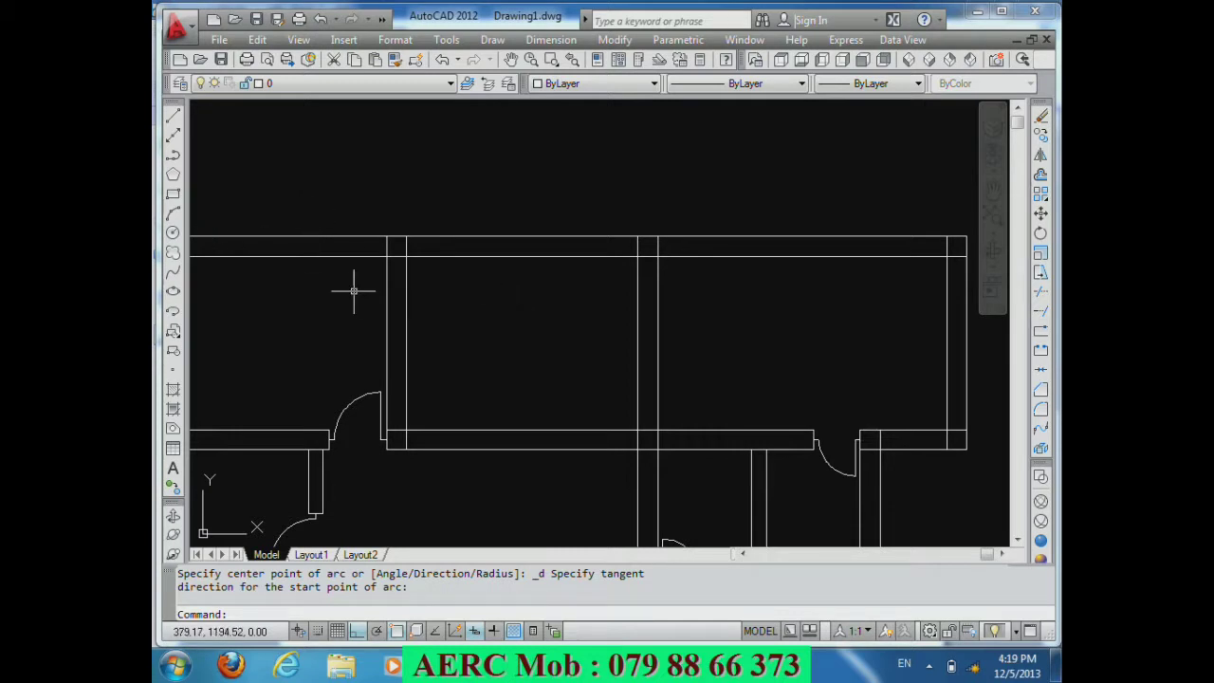
Step: Offset the wall line 120 units to the right
text(o)
key(Return)
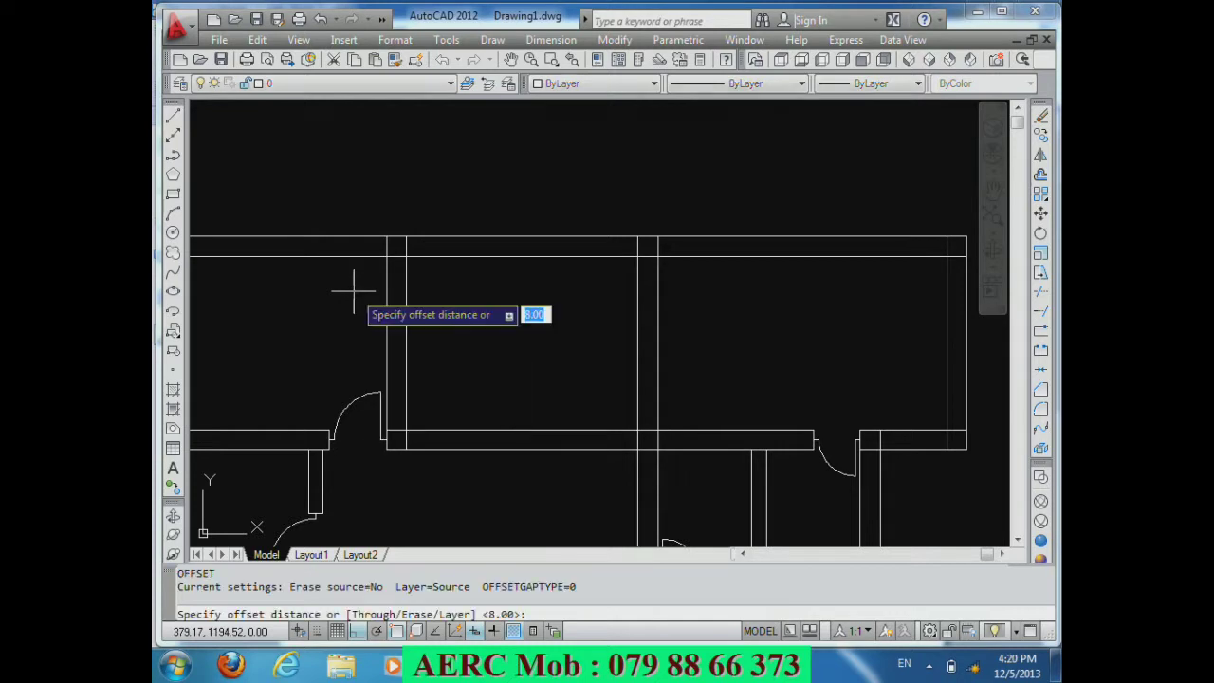
text(120)
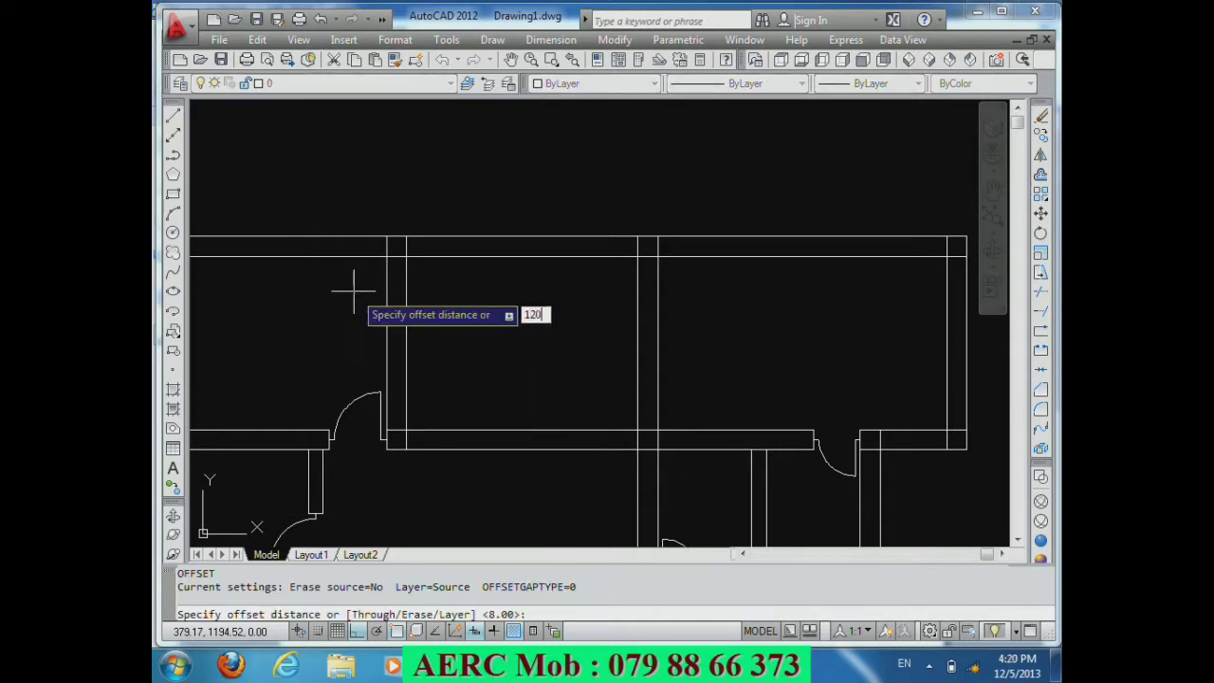
key(Return)
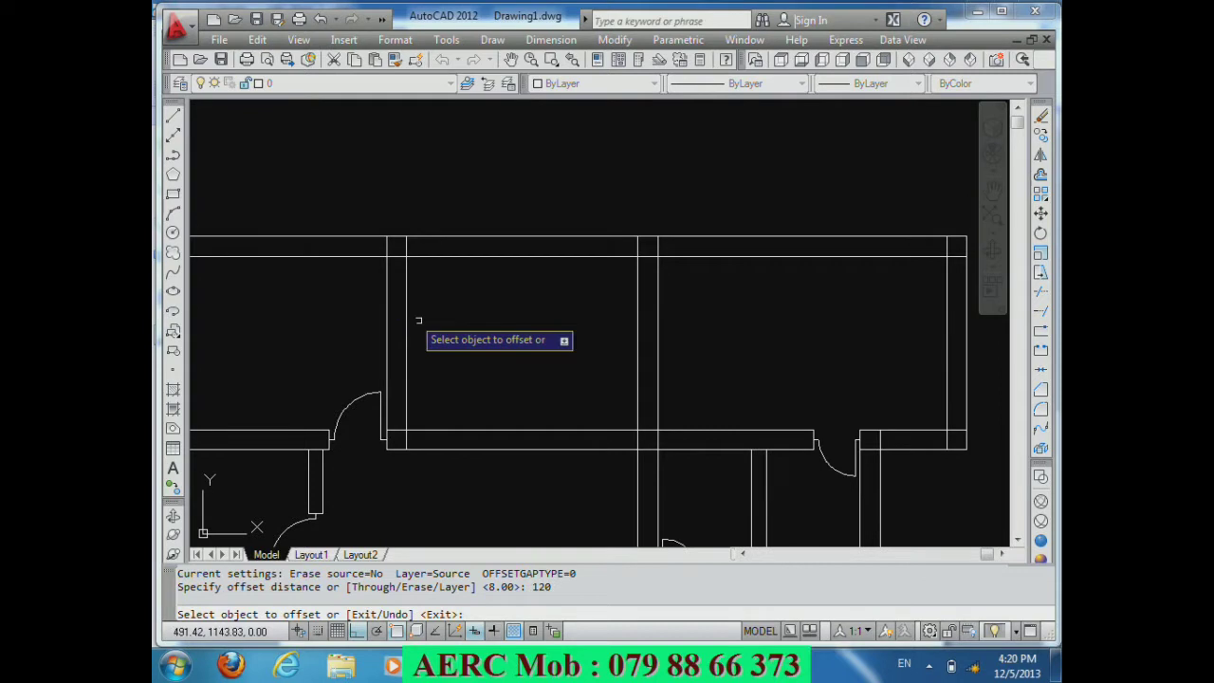
click(406, 322)
click(480, 321)
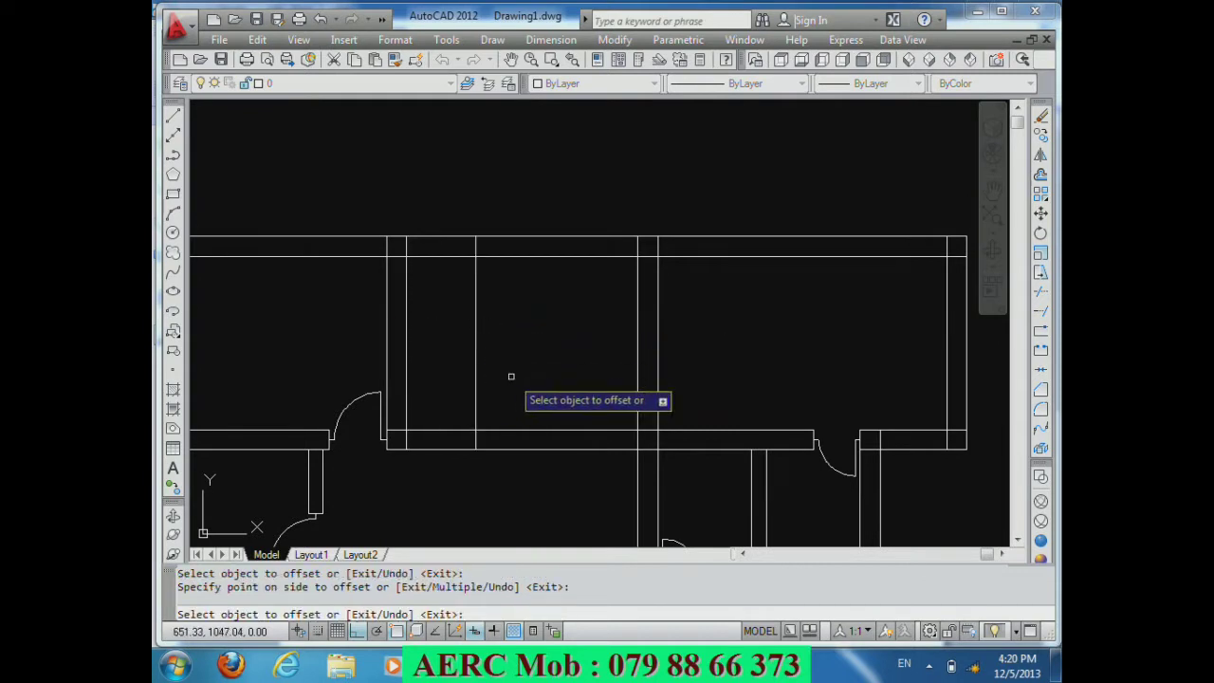
Step: Add further parallel stair lines offset 10 and then 120 units to the right
key(Return)
key(Return)
text(10)
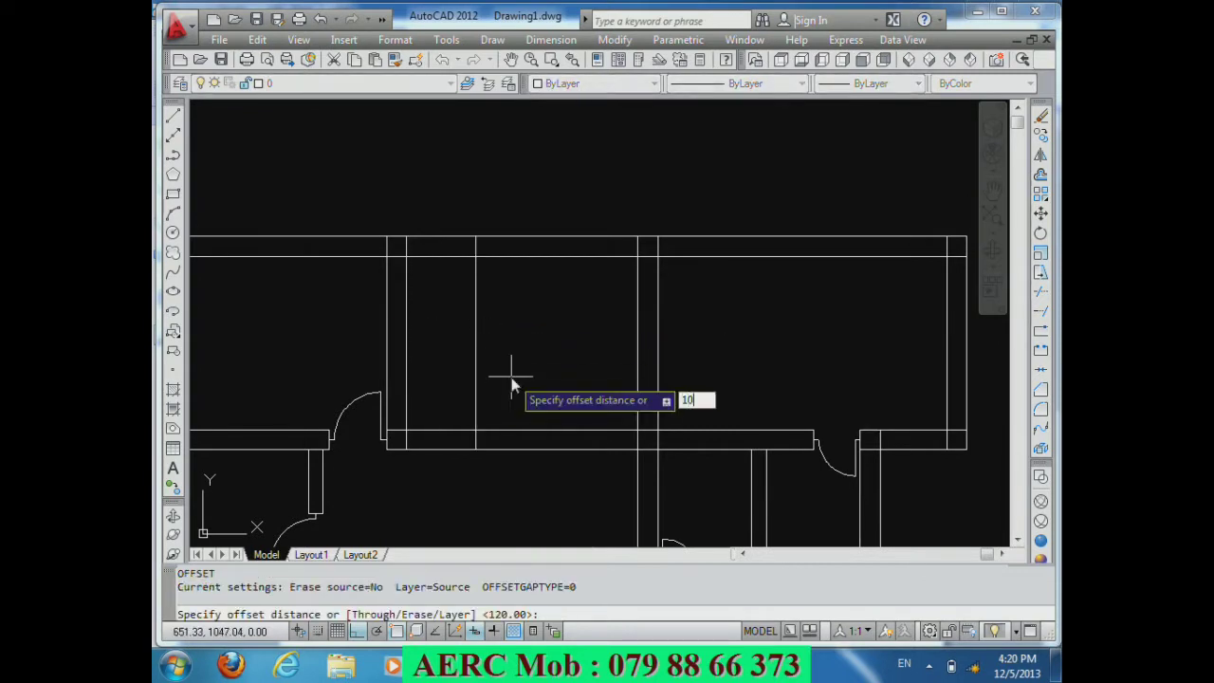
key(Return)
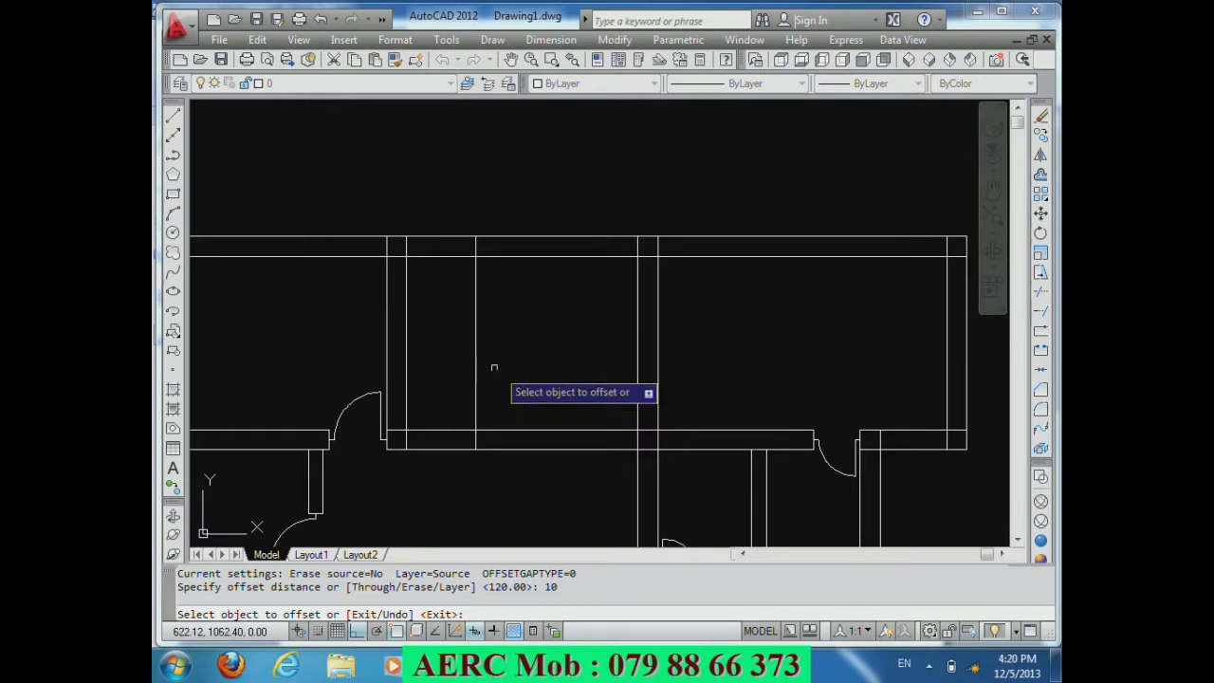
click(479, 354)
click(542, 391)
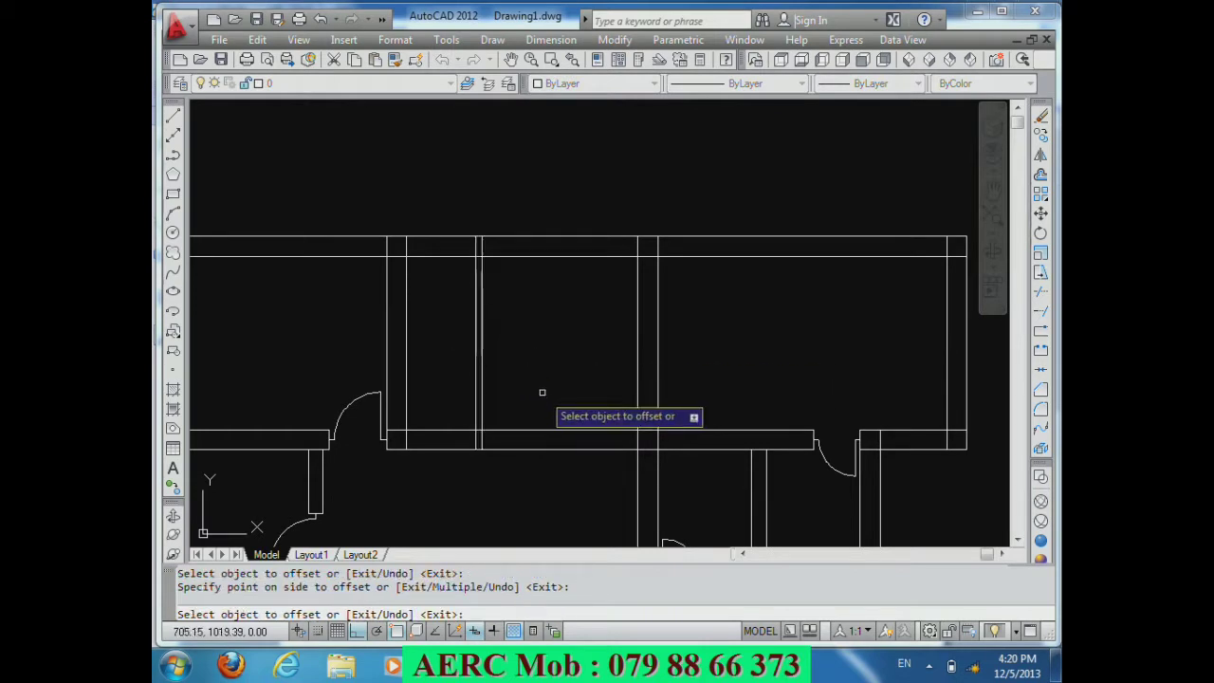
key(Return)
key(Return)
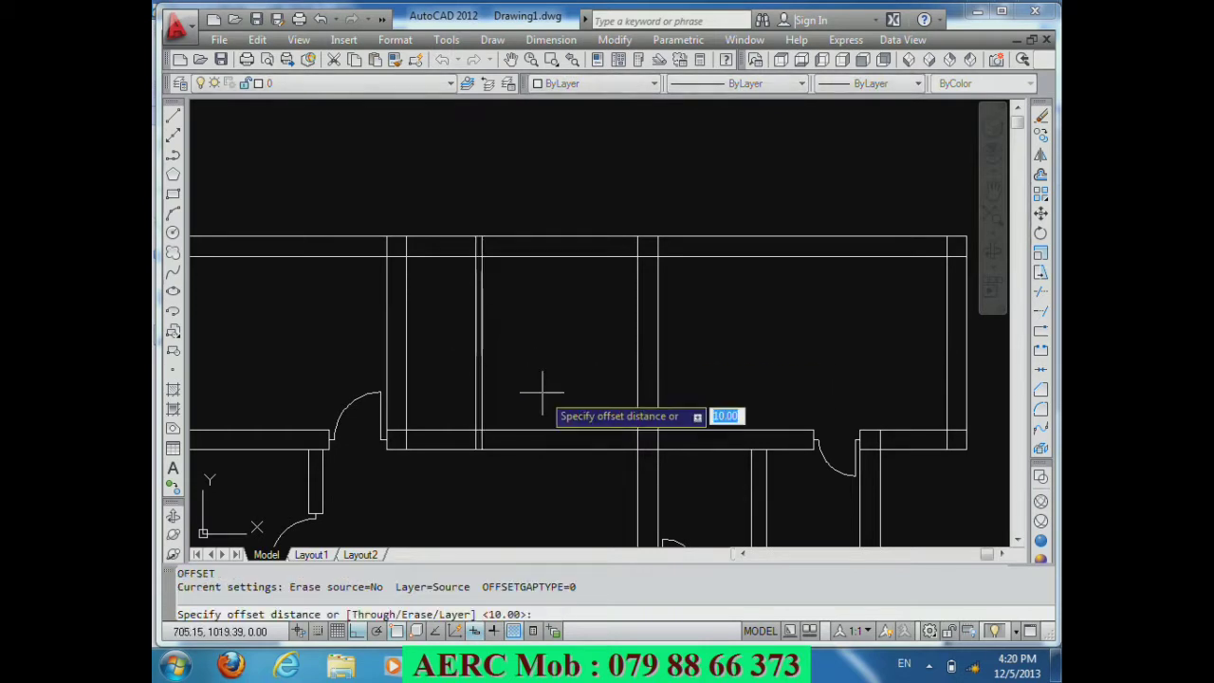
text(120)
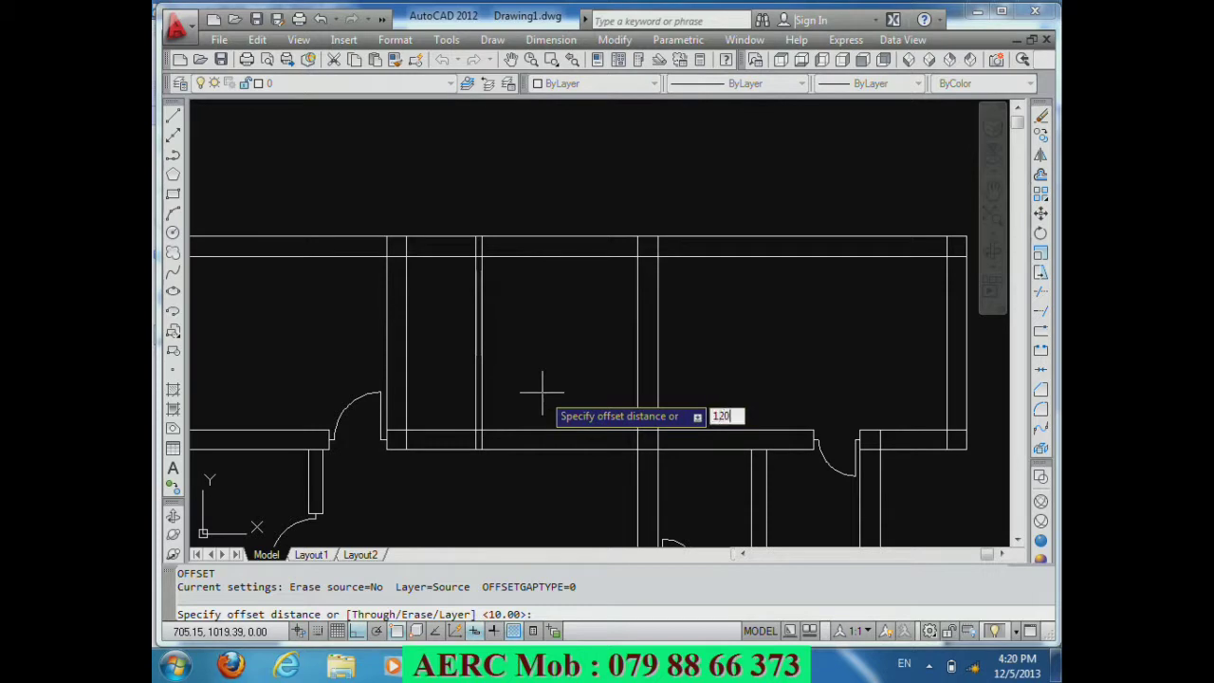
key(Return)
click(479, 372)
click(566, 374)
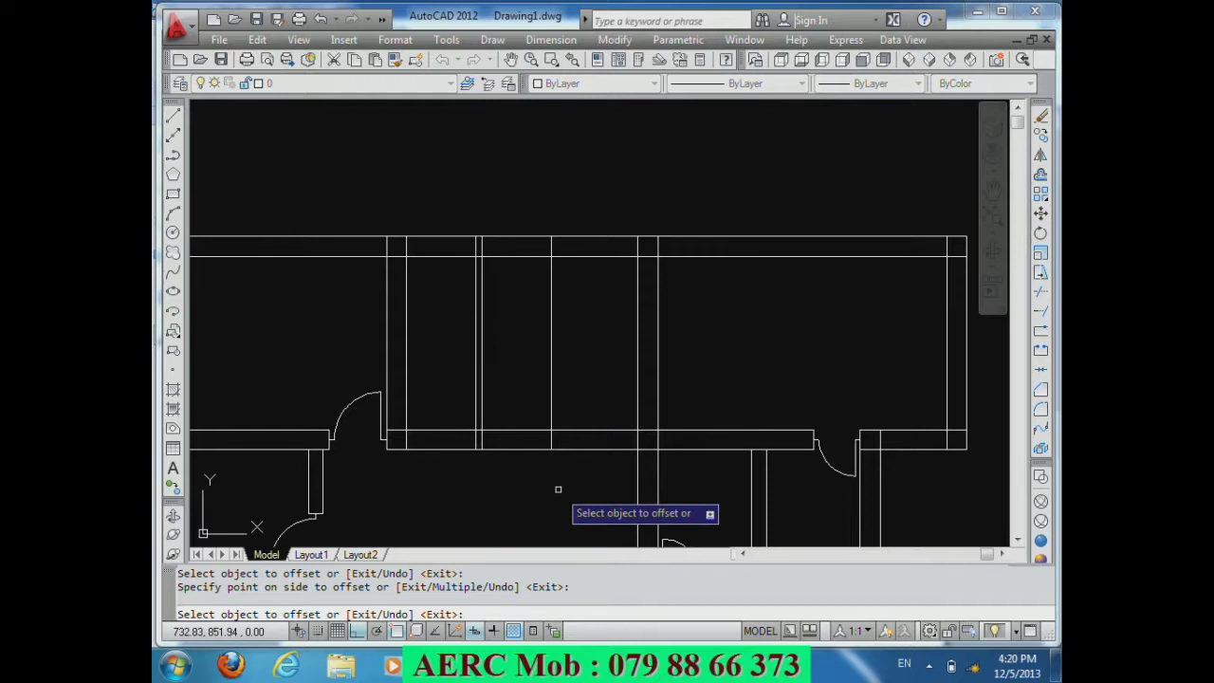
key(Return)
Step: Trim the wall between the stair lines with a crossing window
text(tr)
key(Return)
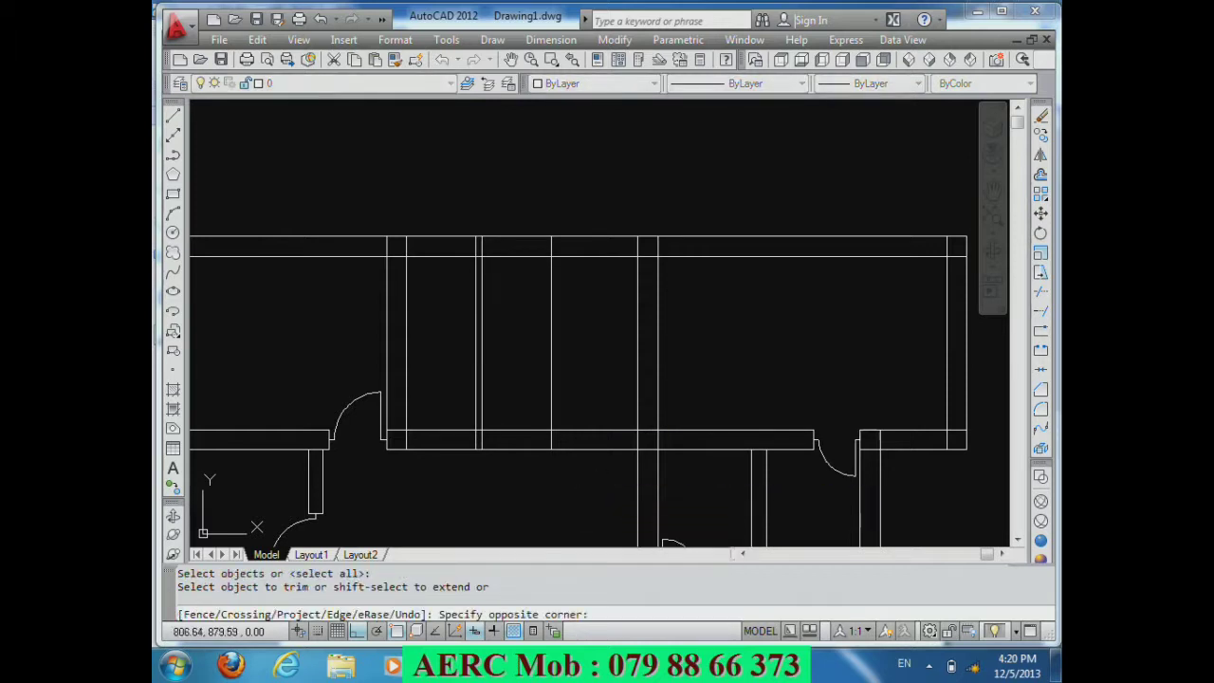
click(601, 473)
click(576, 229)
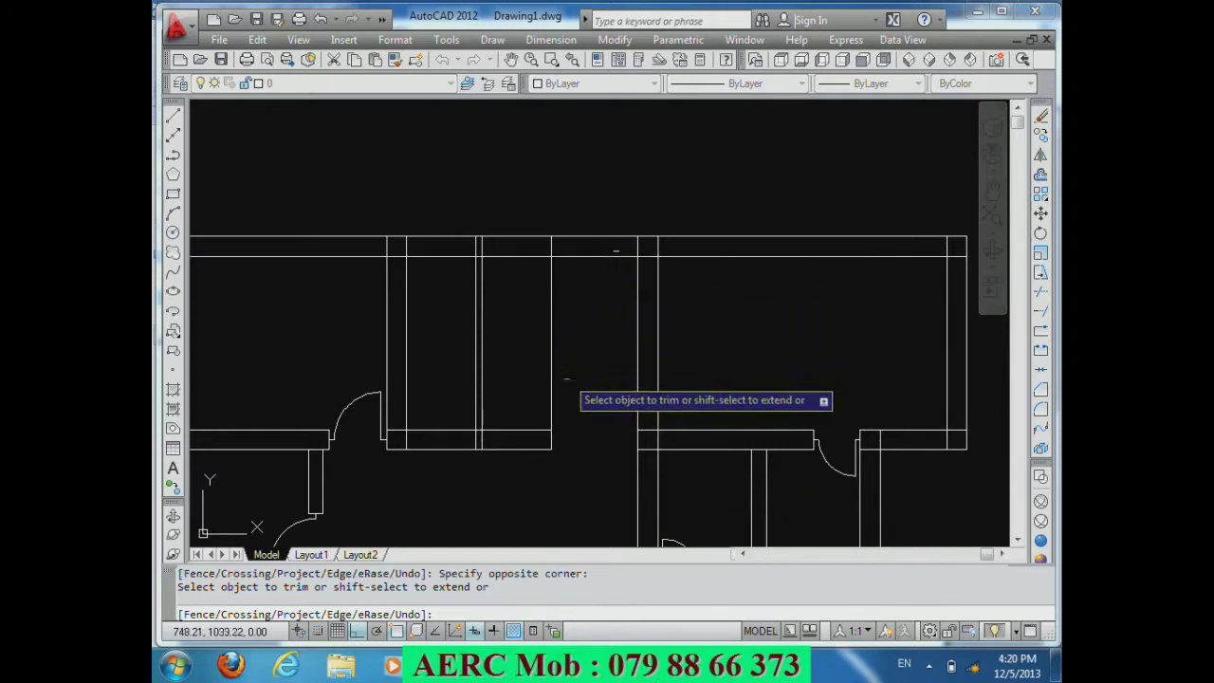
key(Return)
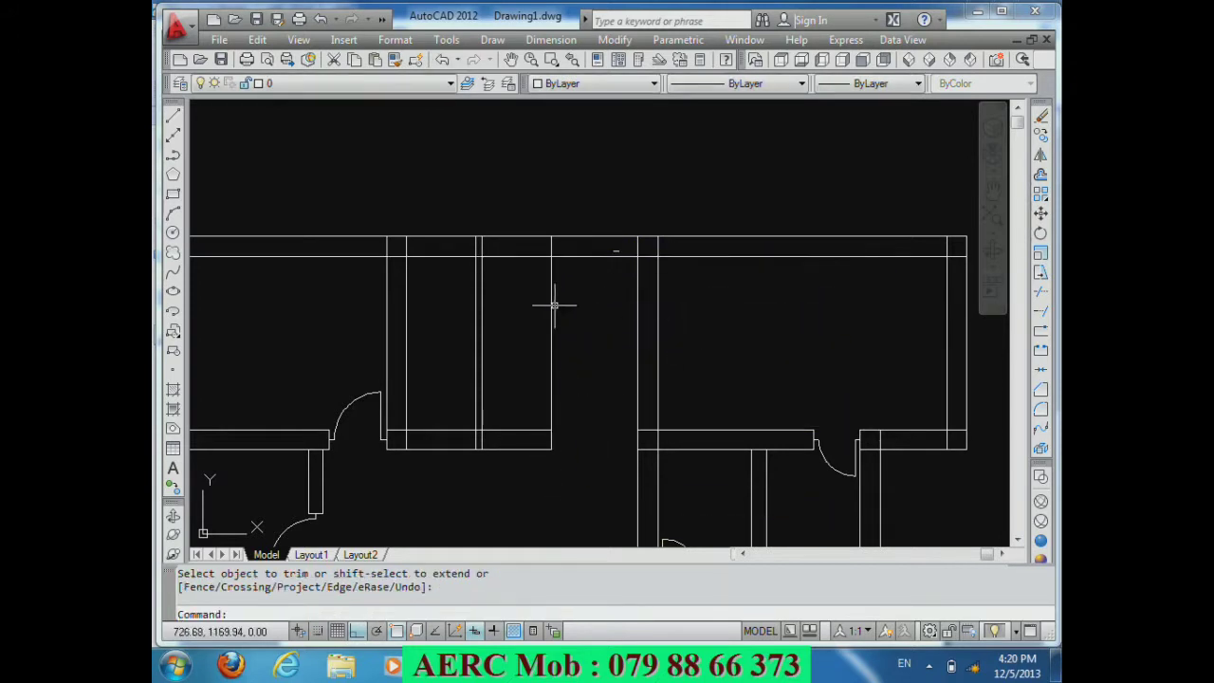
key(Return)
Step: Trim away the inner vertical line between the horizontal walls in the stair area
click(482, 298)
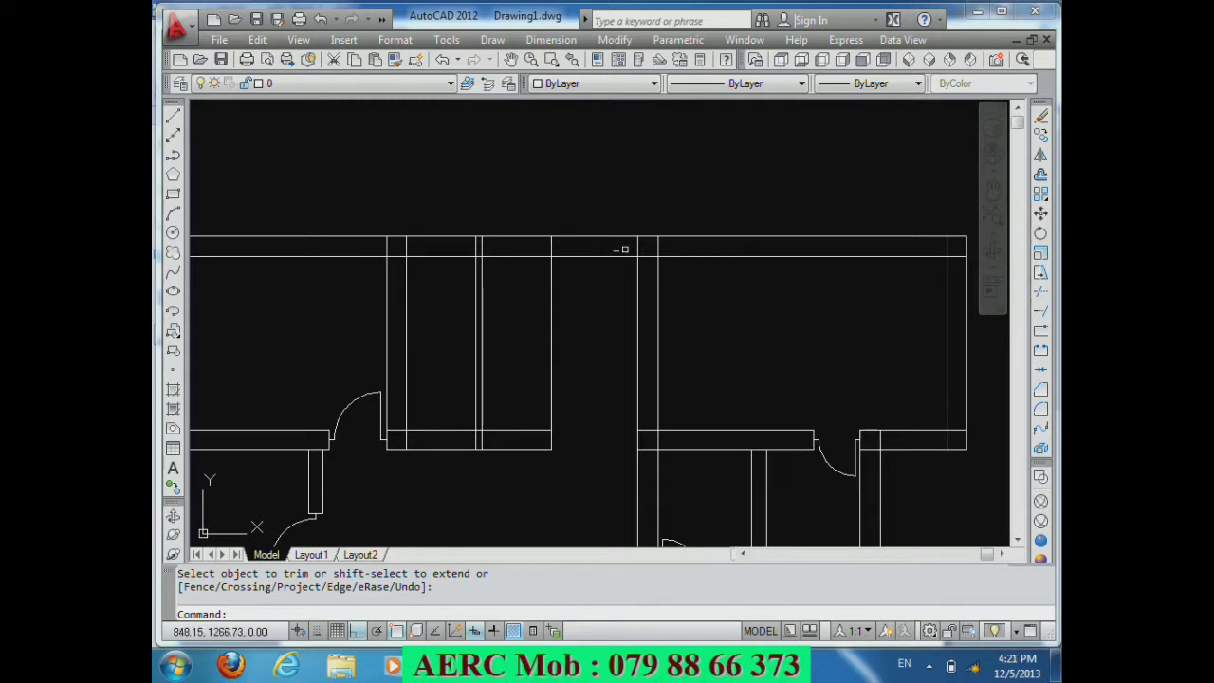
click(597, 244)
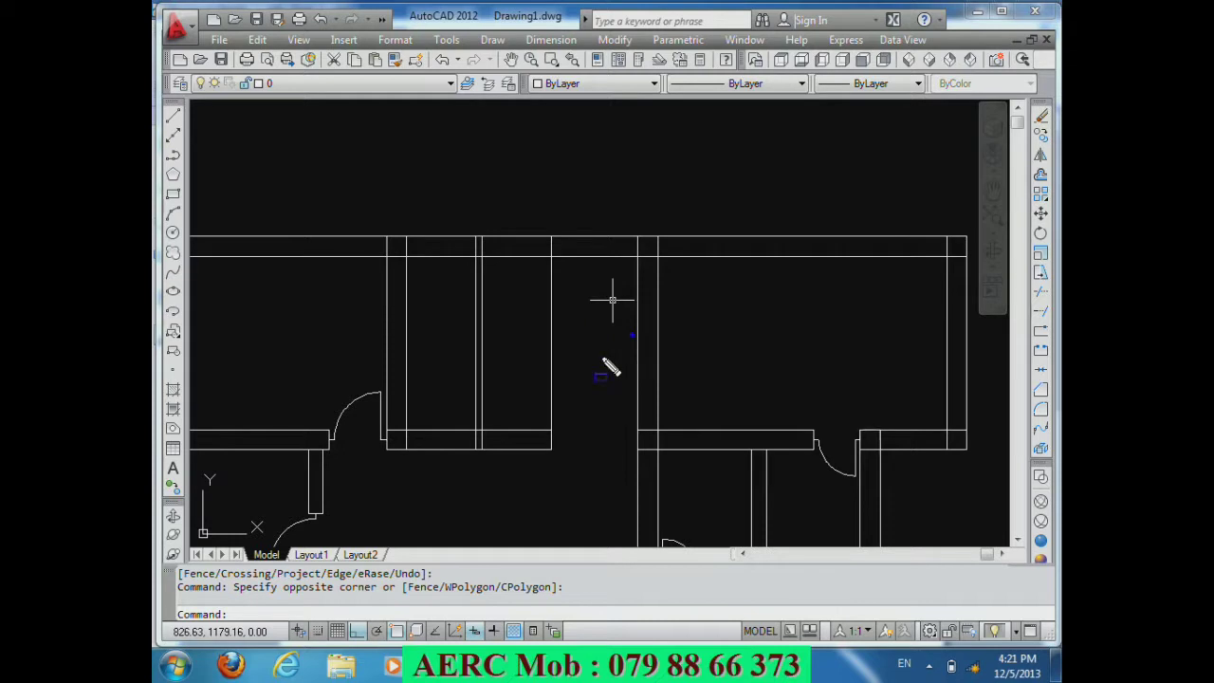
mouse_move(558, 169)
mouse_down()
mouse_move(631, 171)
mouse_move(604, 163)
mouse_move(593, 140)
mouse_move(651, 147)
mouse_up()
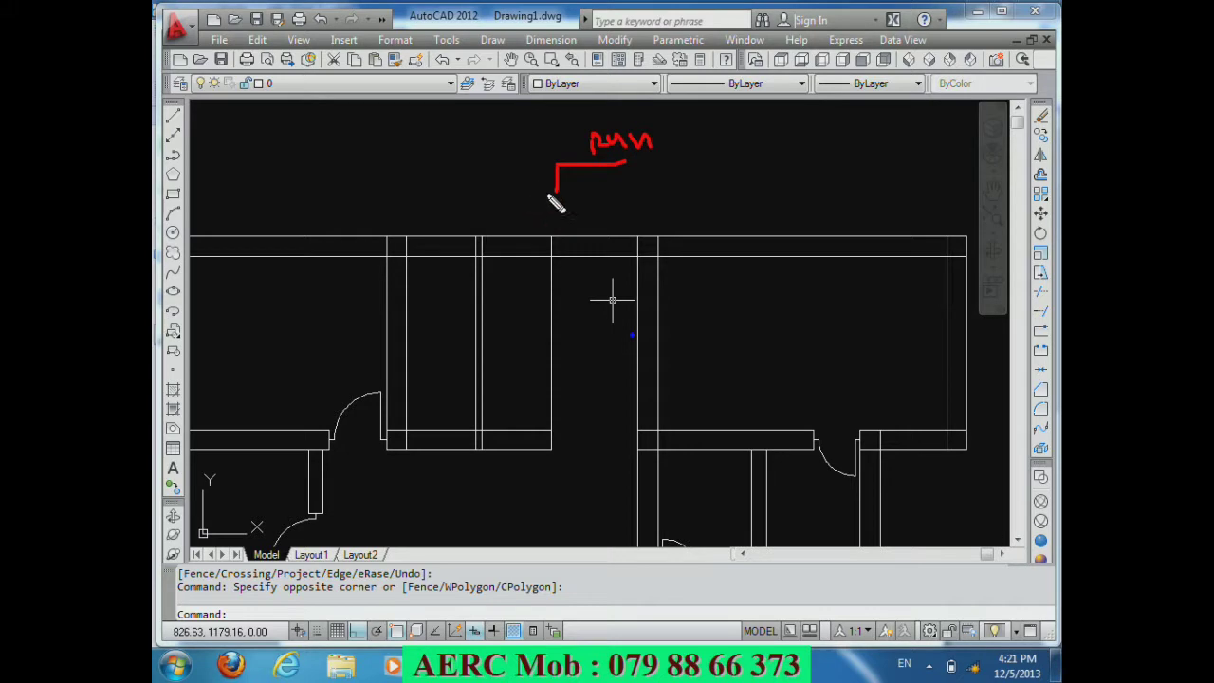
mouse_move(518, 189)
mouse_down()
mouse_move(534, 177)
mouse_move(519, 156)
mouse_move(541, 168)
mouse_move(547, 143)
mouse_move(506, 159)
mouse_up()
drag(555, 191, 624, 171)
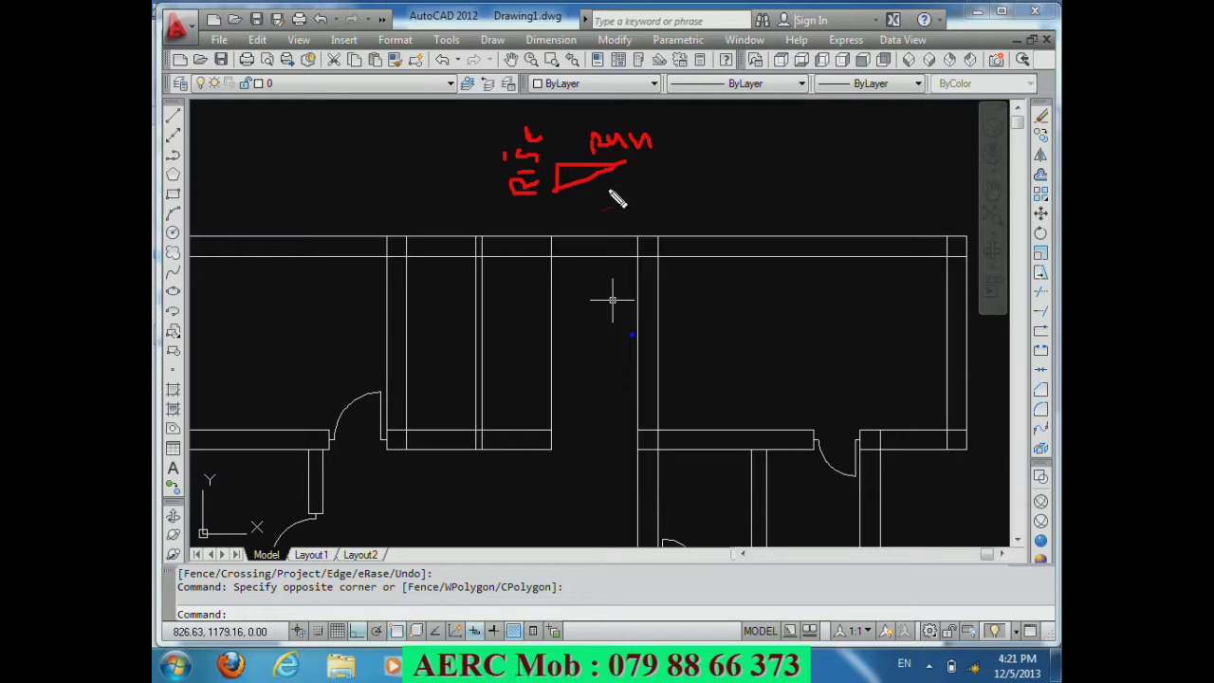
mouse_move(665, 182)
mouse_down()
mouse_move(685, 190)
mouse_move(675, 210)
mouse_move(738, 161)
mouse_move(739, 176)
mouse_up()
mouse_move(755, 135)
mouse_down()
mouse_move(757, 158)
mouse_move(770, 153)
mouse_up()
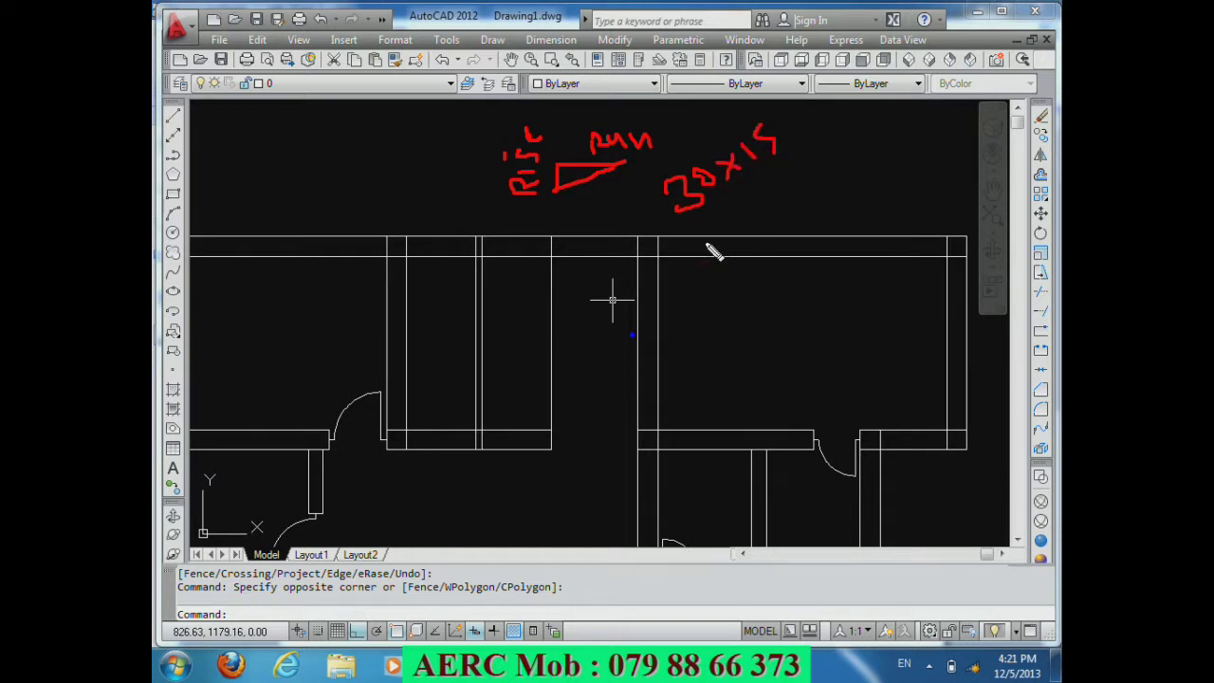
mouse_move(696, 239)
mouse_down()
mouse_move(732, 256)
mouse_move(734, 226)
mouse_move(747, 242)
mouse_up()
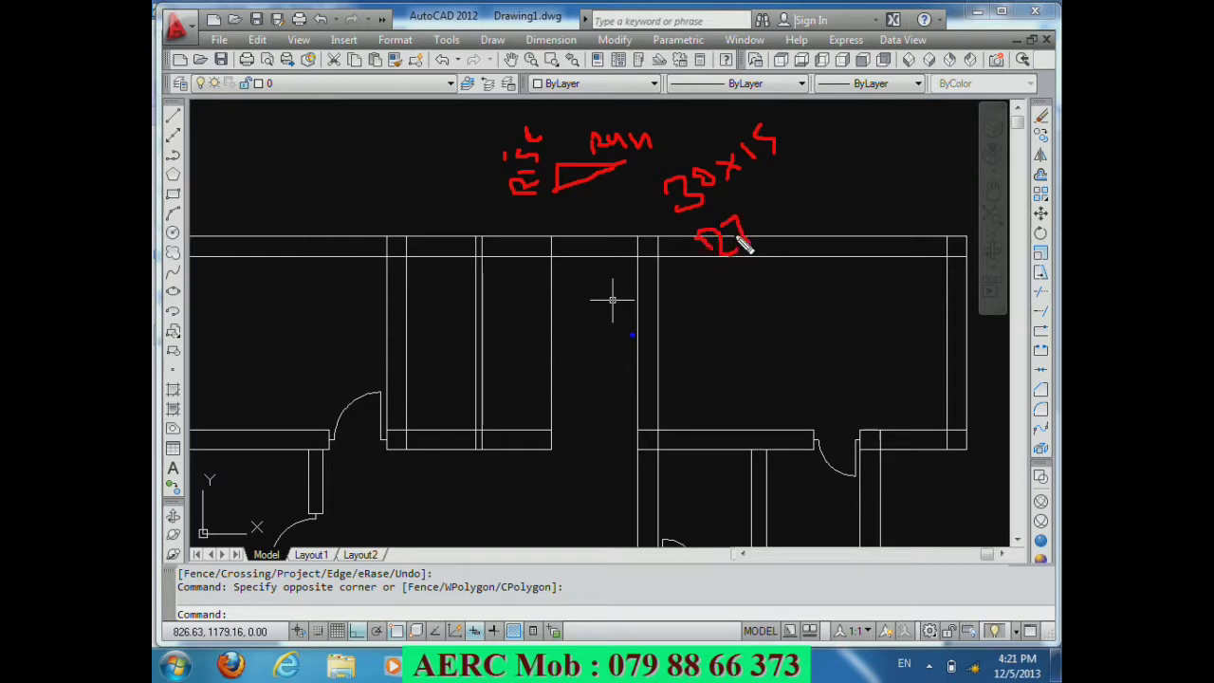
mouse_move(760, 201)
mouse_down()
mouse_move(749, 239)
mouse_move(771, 214)
mouse_up()
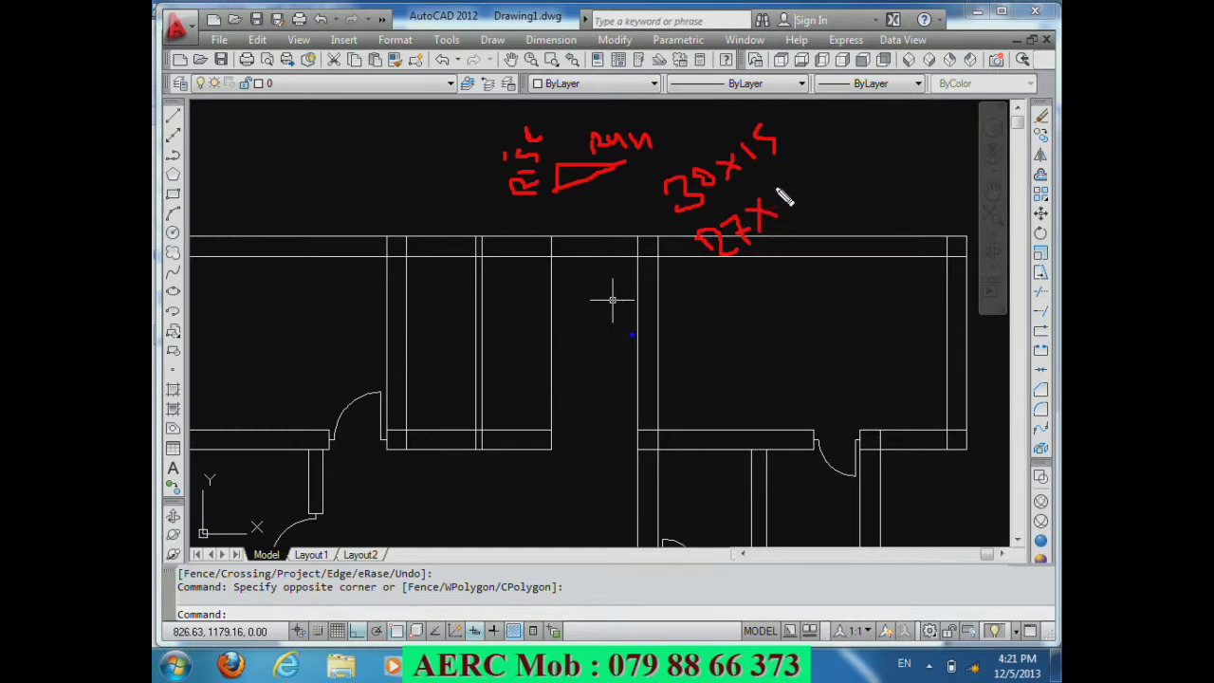
mouse_move(787, 186)
mouse_down()
mouse_move(787, 212)
mouse_move(799, 214)
mouse_move(794, 202)
mouse_up()
mouse_move(744, 276)
mouse_down()
mouse_move(764, 273)
mouse_move(774, 300)
mouse_move(787, 298)
mouse_up()
mouse_move(783, 254)
mouse_down()
mouse_move(805, 274)
mouse_move(826, 228)
mouse_move(827, 248)
mouse_move(881, 196)
mouse_move(900, 209)
mouse_move(865, 195)
mouse_up()
click(807, 269)
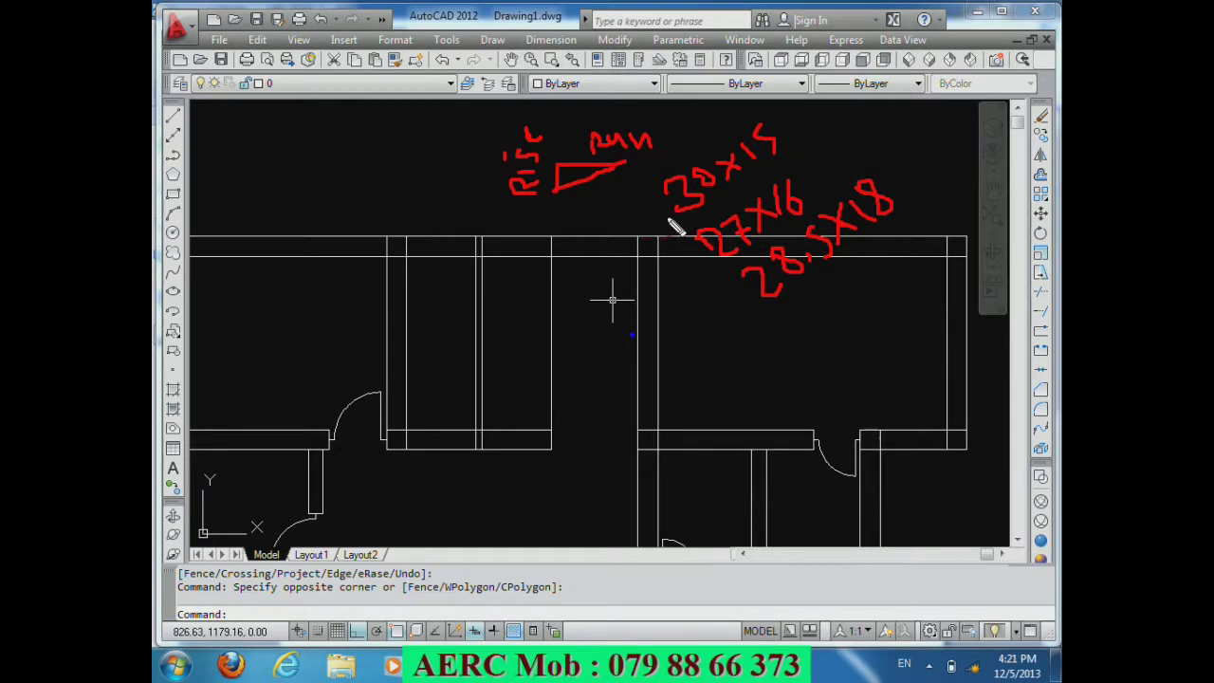
Step: Clear the stray command entry and use QuickCalc to compute 300 divided by 15
drag(697, 172, 695, 188)
key(shift+3)
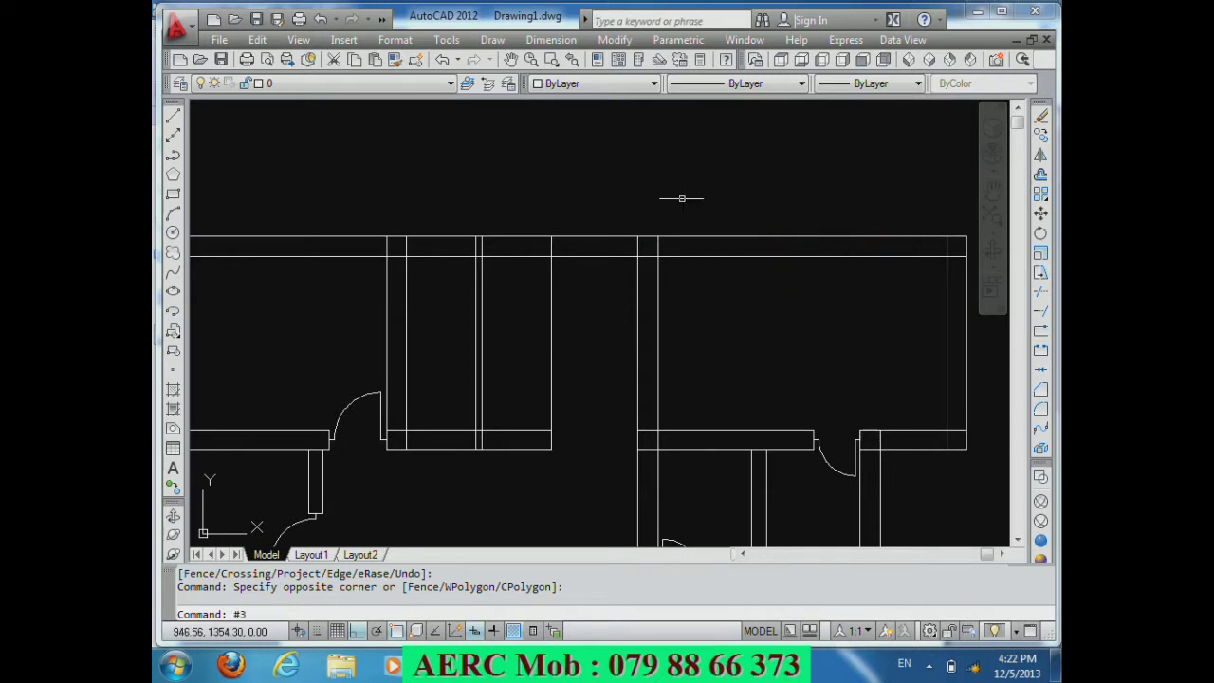
key(Return)
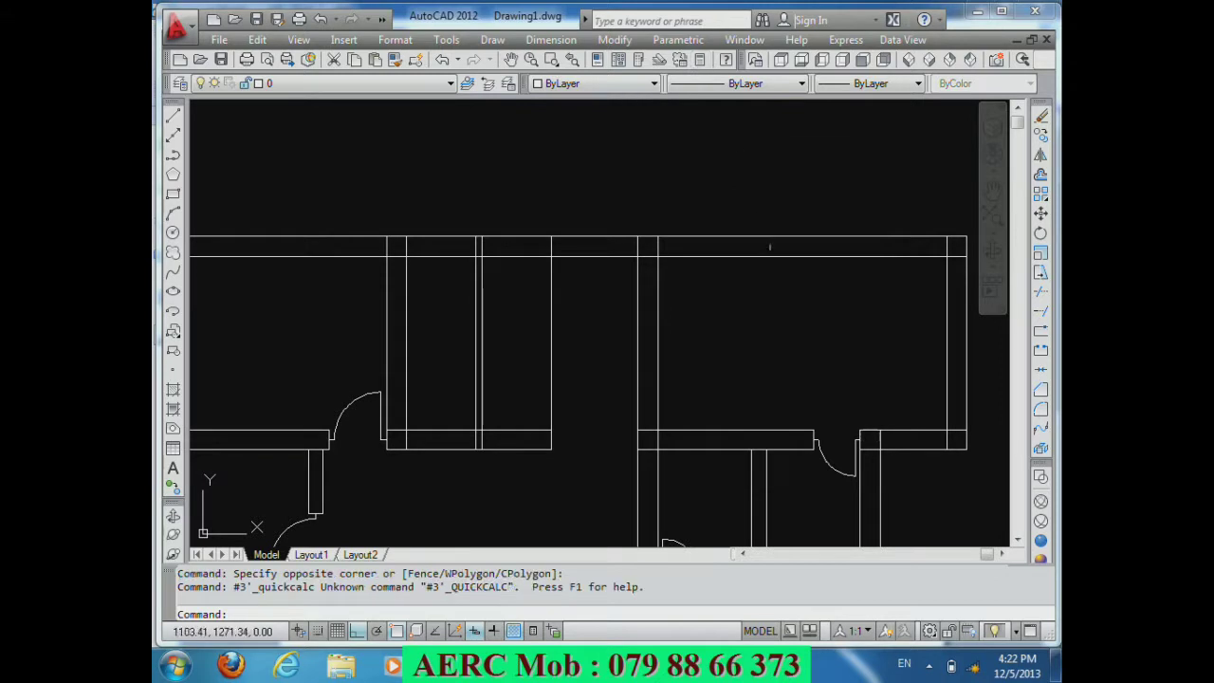
click(700, 59)
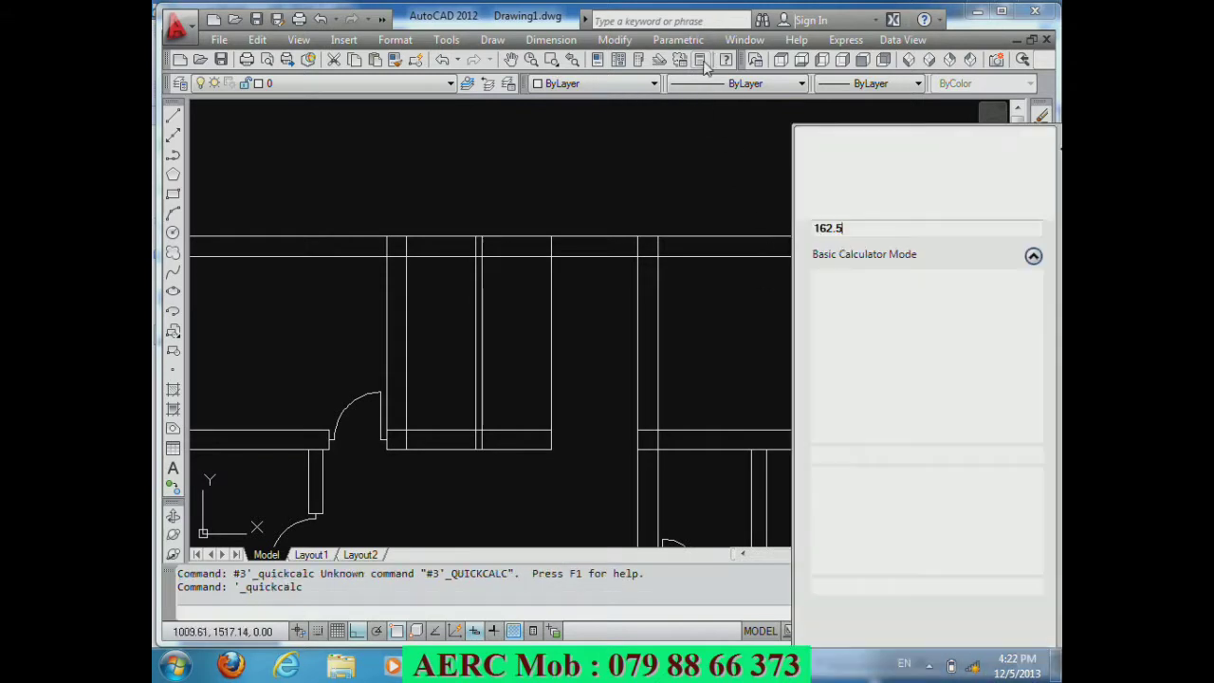
click(845, 304)
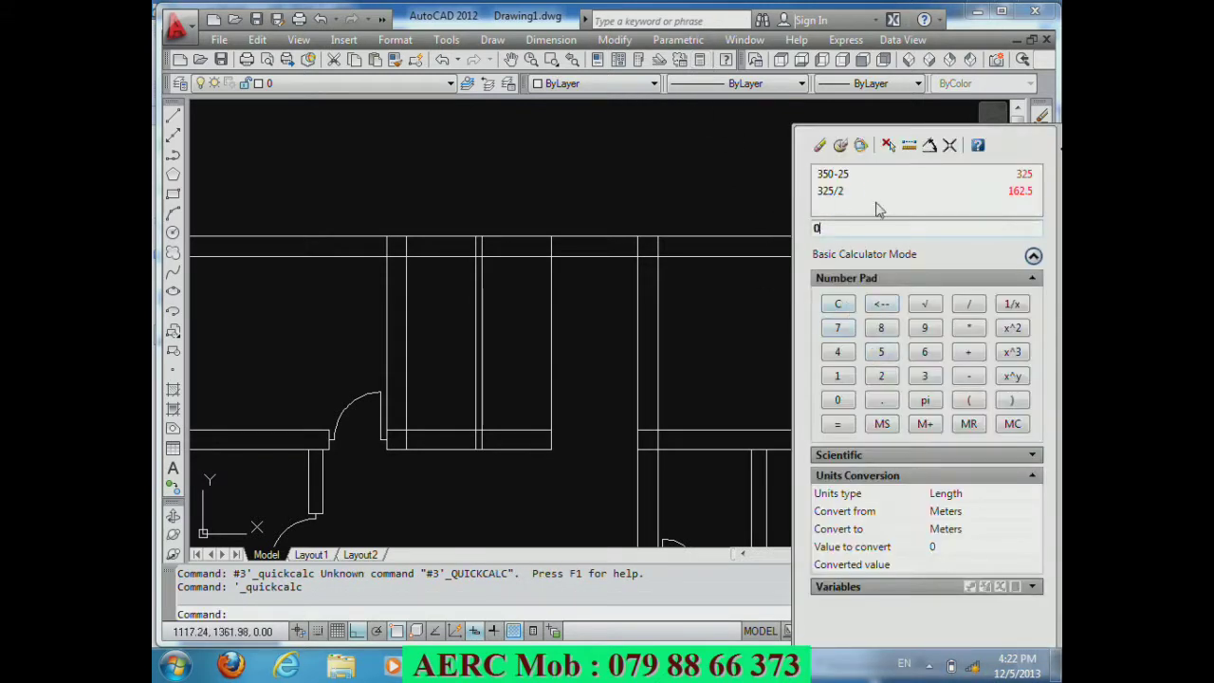
click(881, 305)
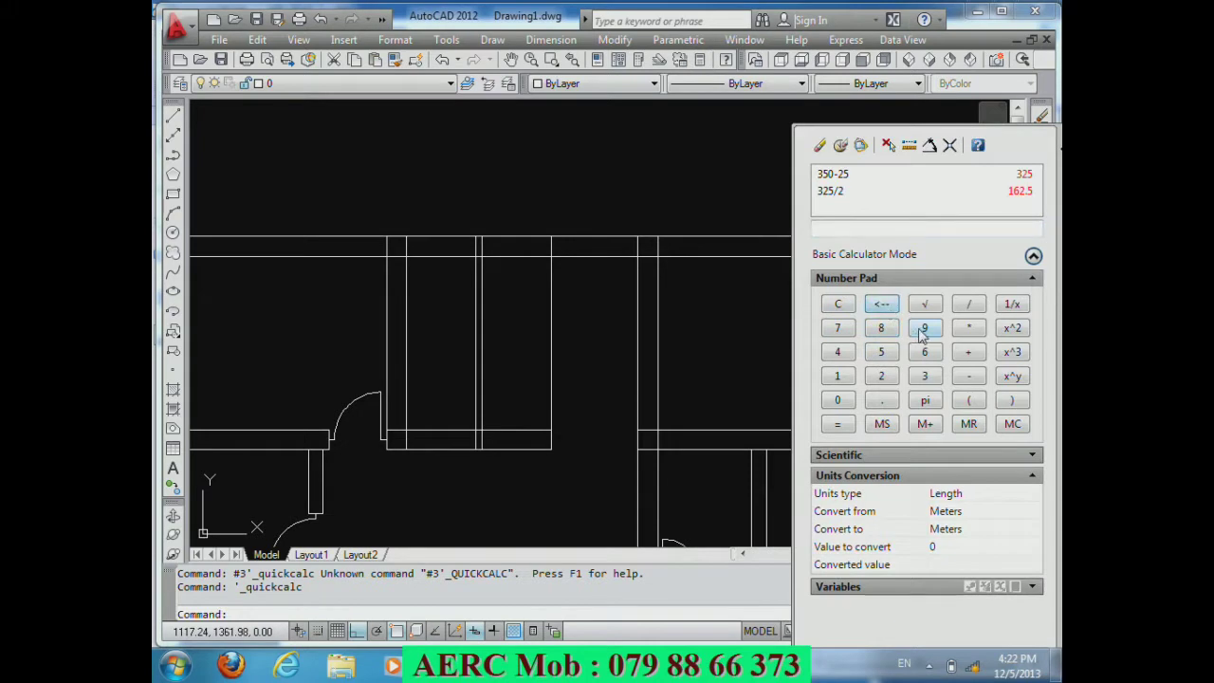
click(927, 384)
click(844, 404)
click(844, 404)
click(968, 305)
click(838, 379)
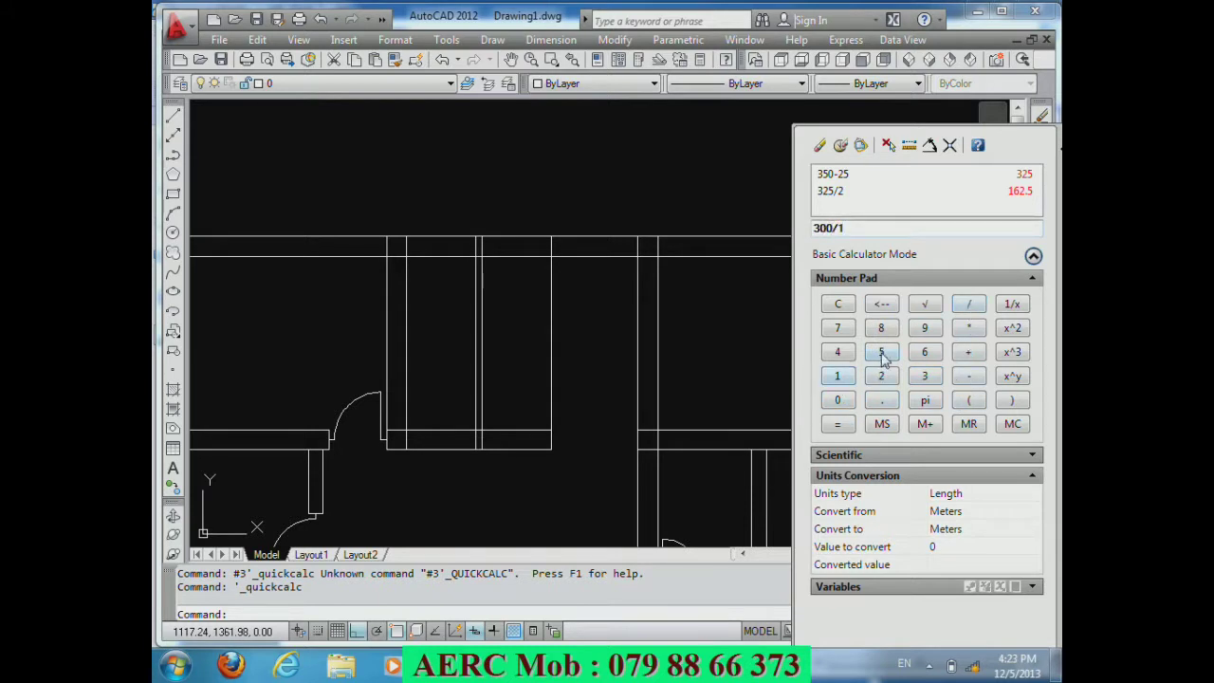
click(839, 427)
Step: Compute 300 divided by 3 and 300 divided by 30 in QuickCalc, then close it
click(926, 377)
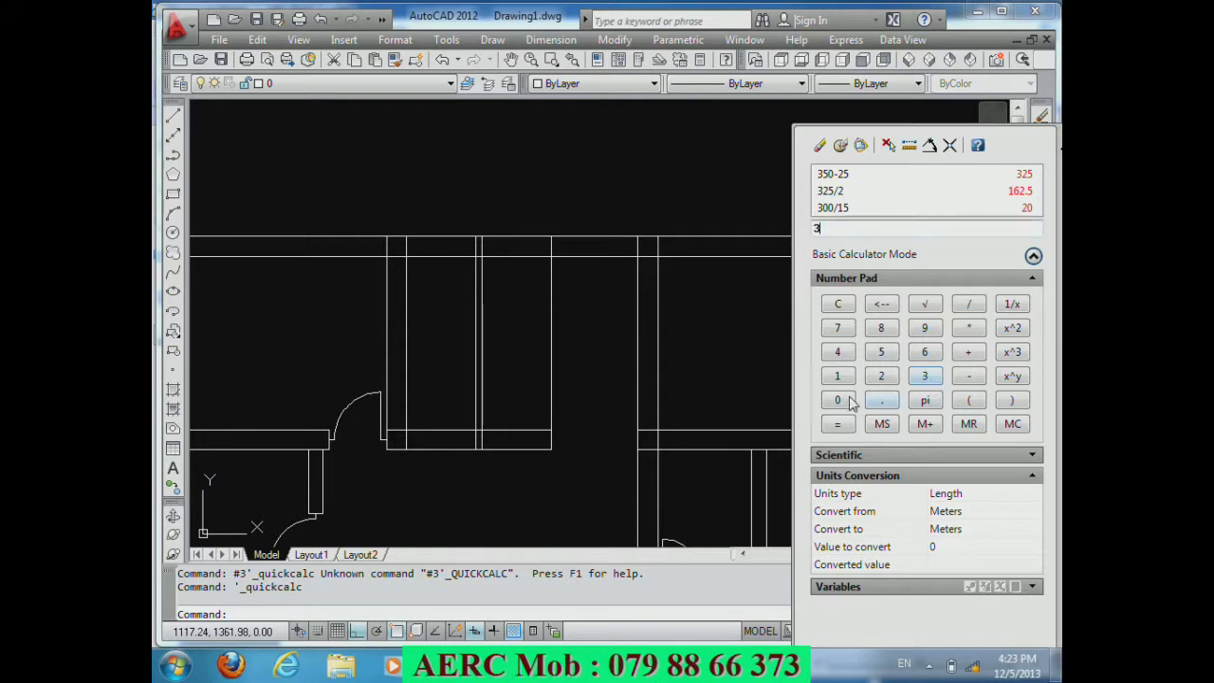
click(970, 308)
click(924, 377)
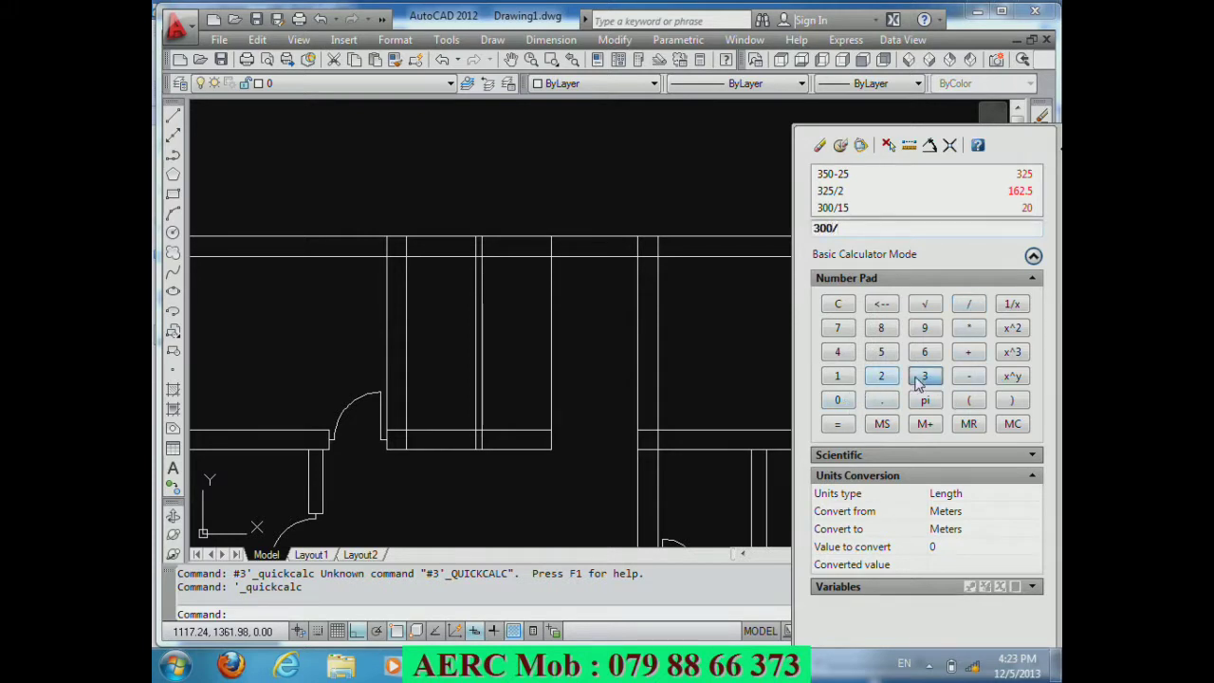
click(838, 424)
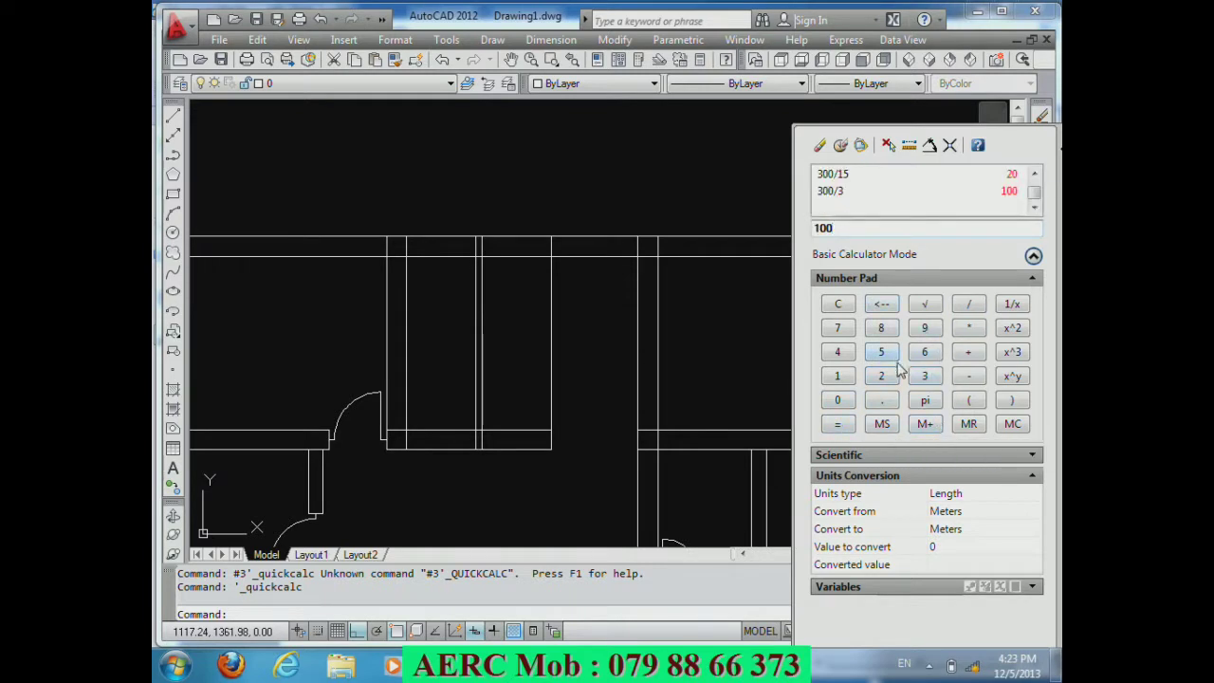
click(838, 306)
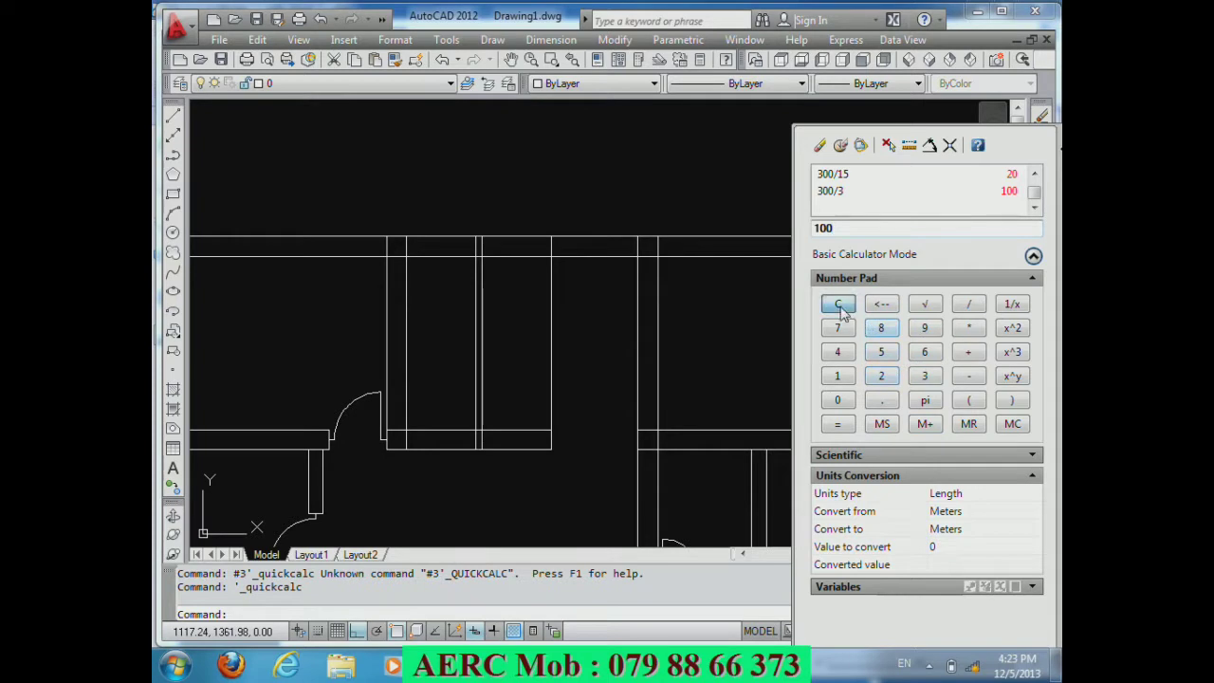
click(925, 378)
click(837, 399)
click(838, 400)
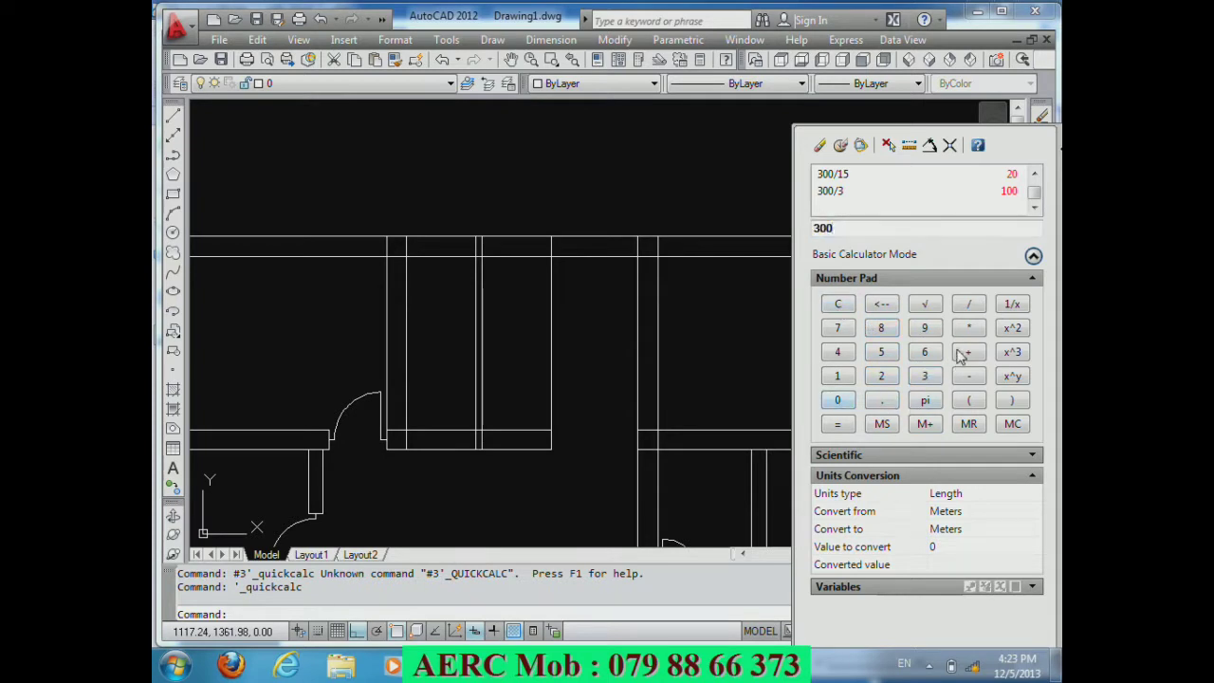
click(970, 305)
click(921, 377)
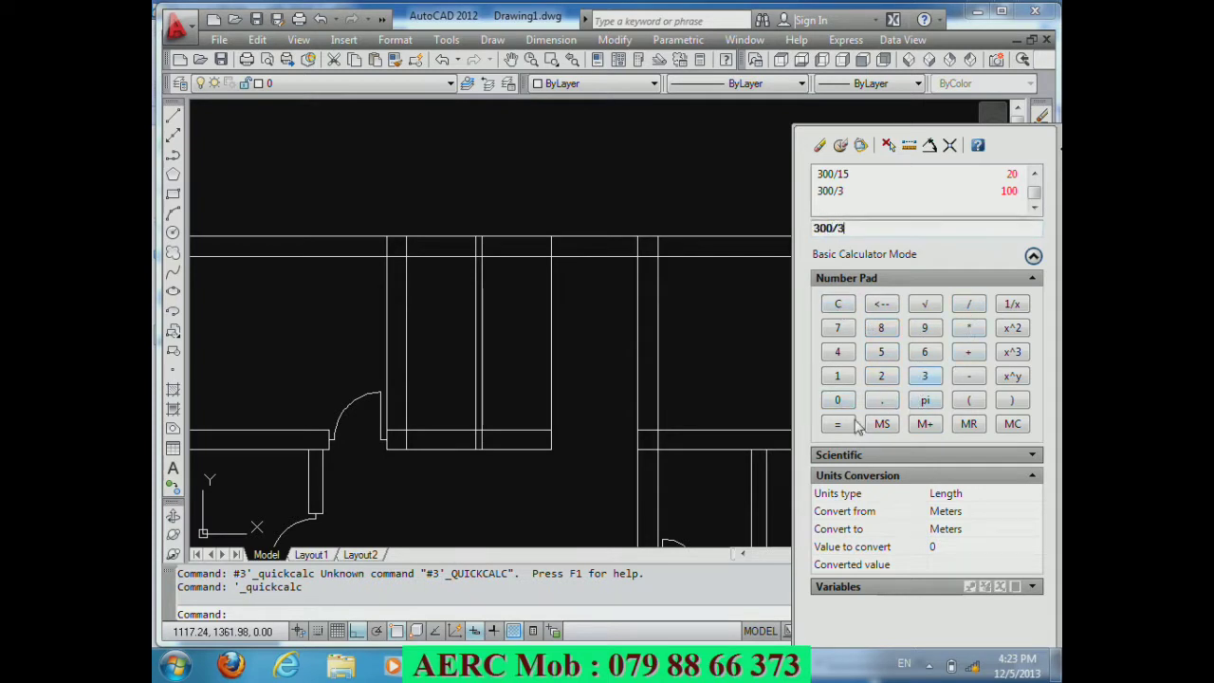
click(838, 402)
click(839, 426)
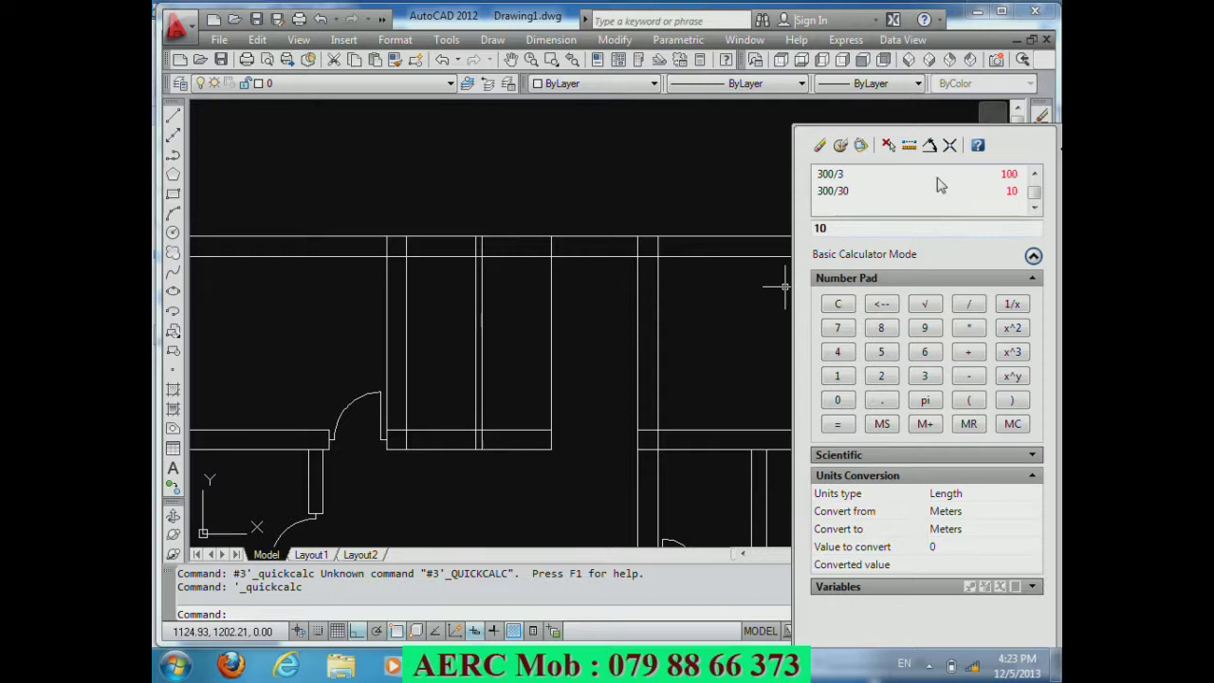
click(699, 60)
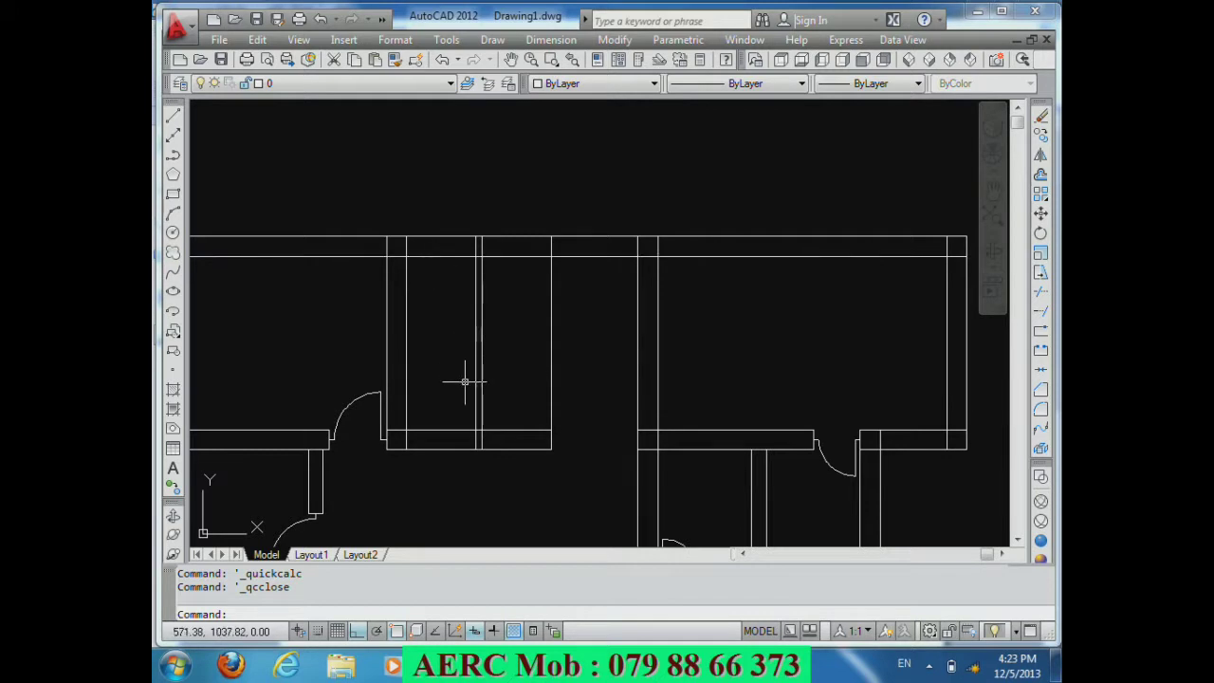
Step: Draw a line from the stair-well wall corner across to the opposite inner wall
scroll(414, 449, up, 2)
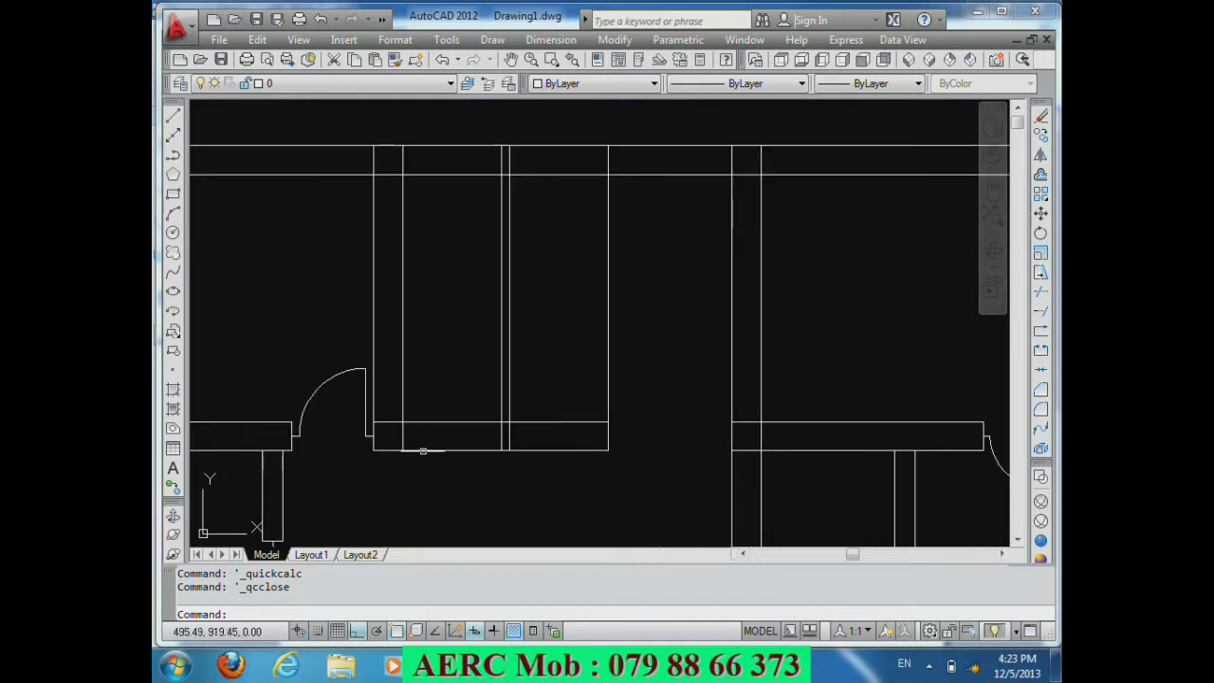
text(L)
key(Return)
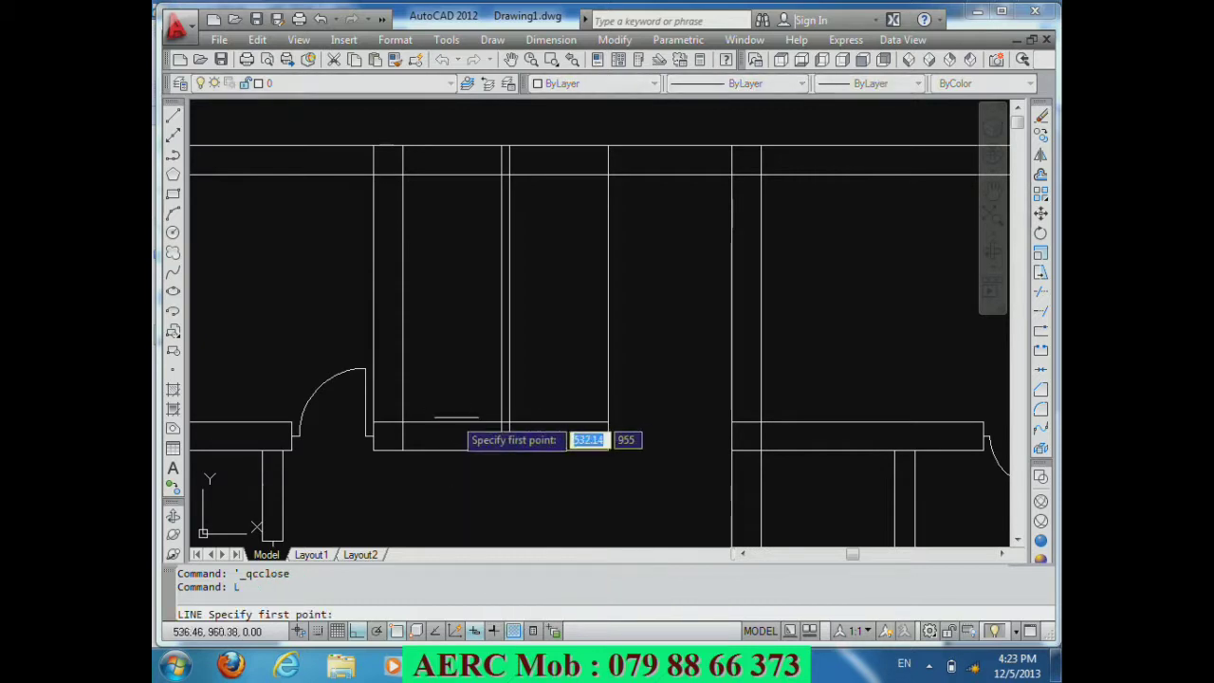
click(501, 422)
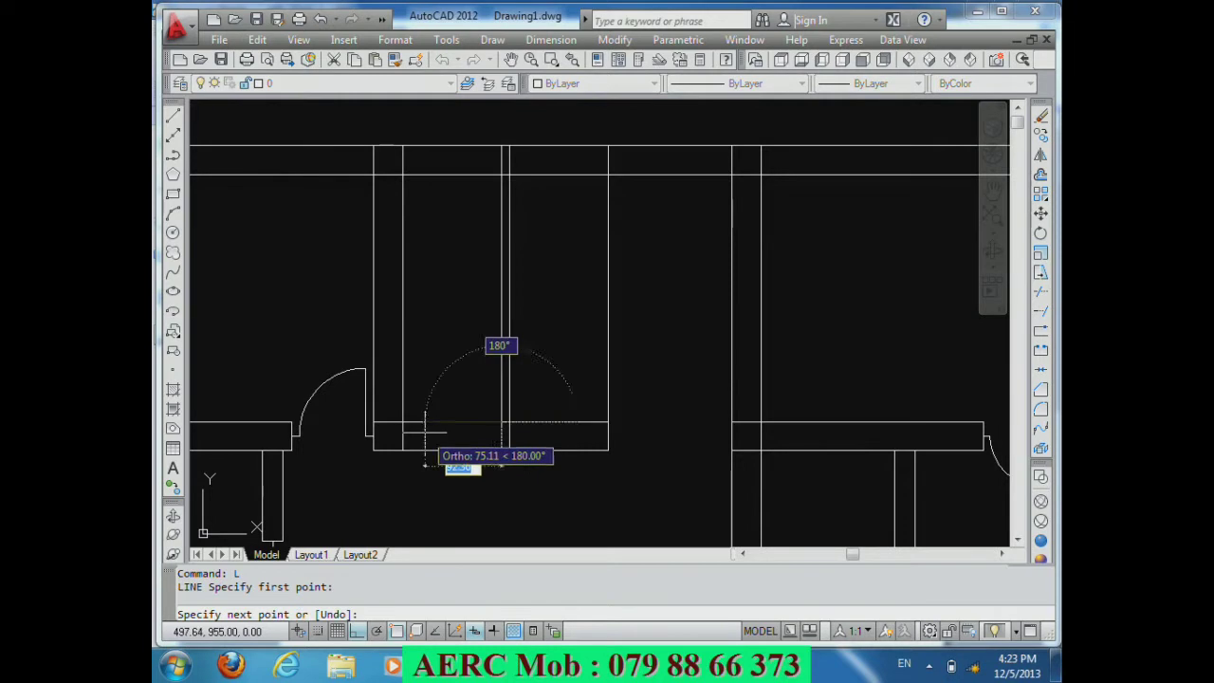
click(403, 421)
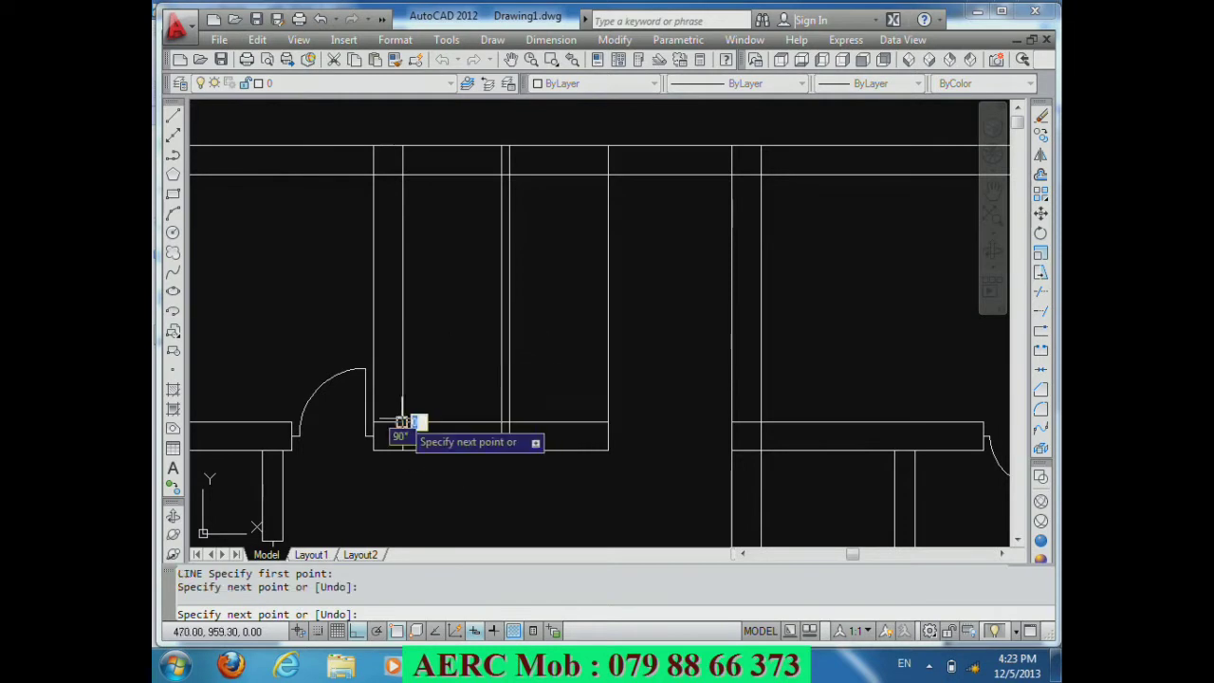
key(Return)
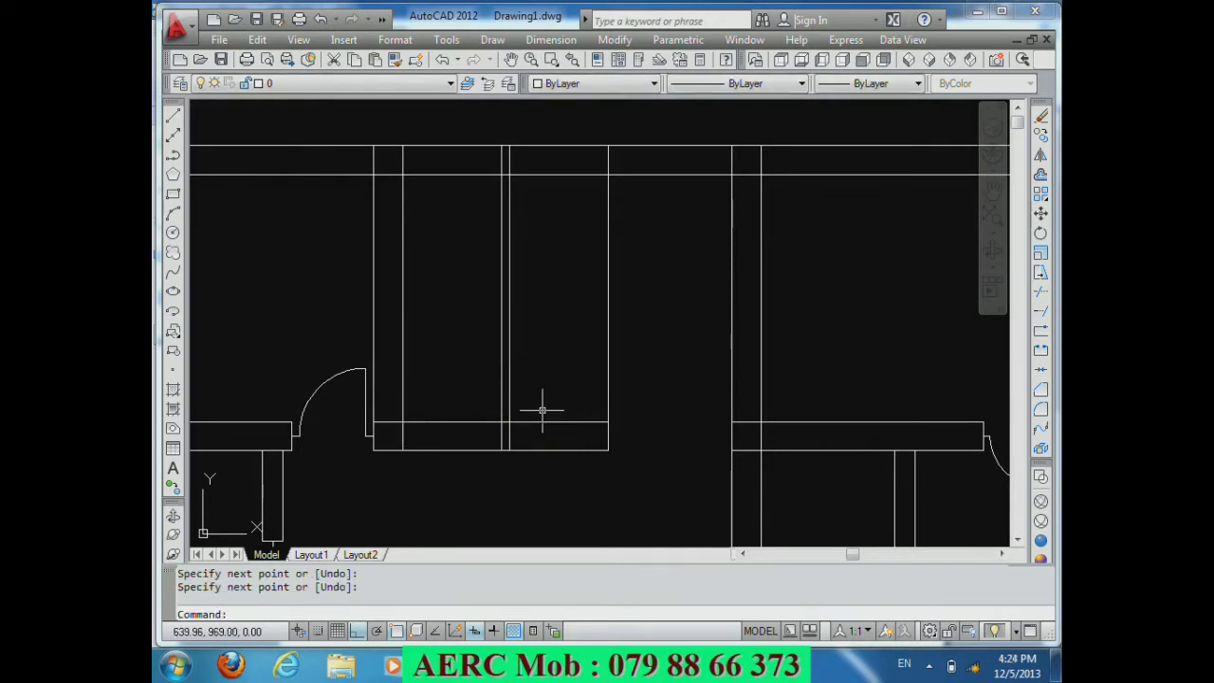
text(o)
key(Return)
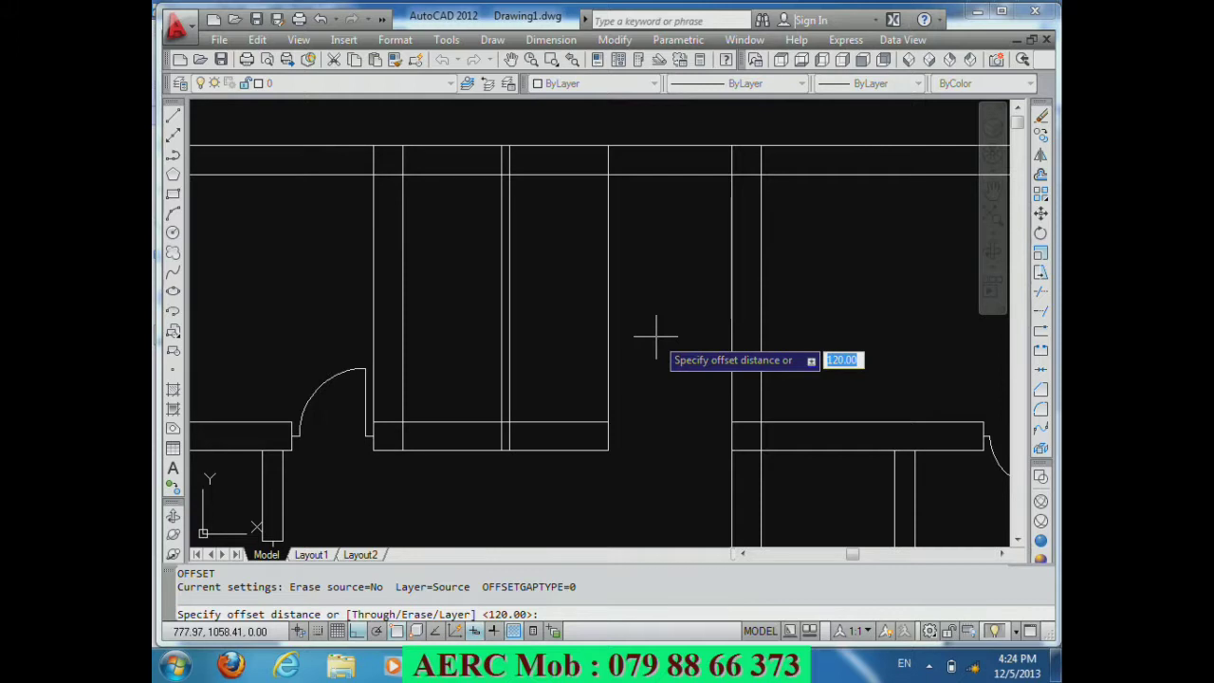
Step: Offset tread lines at 30 spacing upward from the bottom line until the narrow flight is full
text(30)
key(Return)
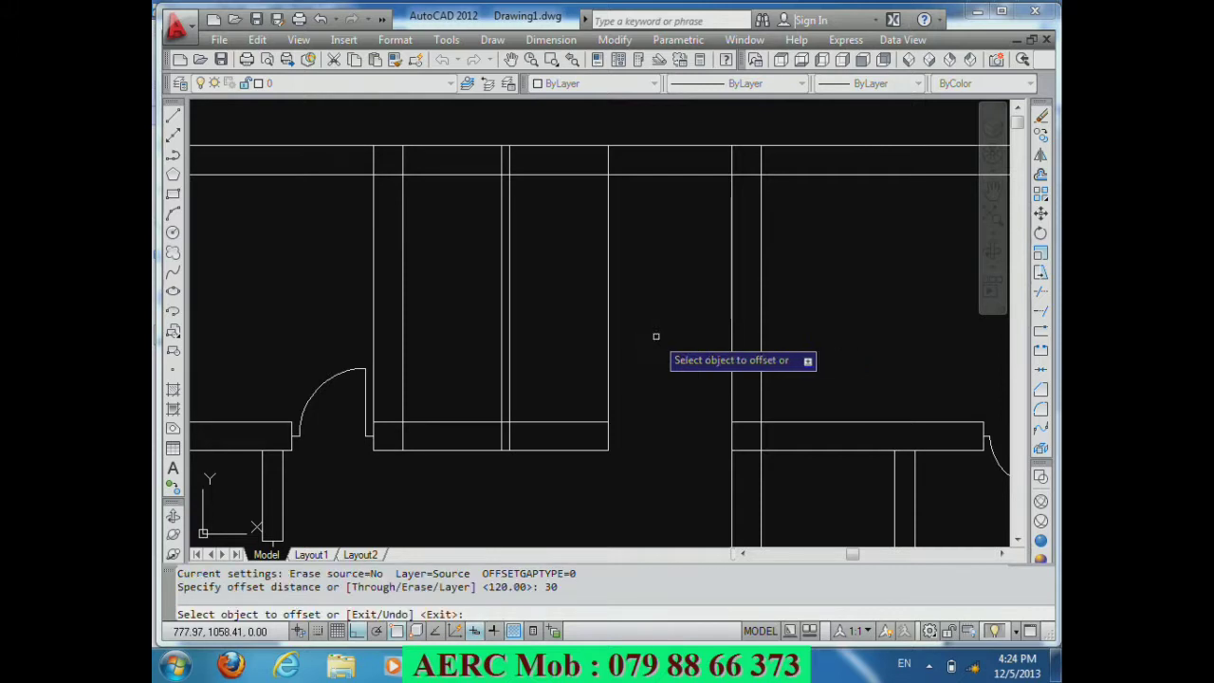
click(469, 421)
click(470, 384)
click(474, 396)
click(476, 366)
click(475, 360)
click(479, 351)
click(482, 346)
click(475, 330)
click(465, 324)
click(469, 308)
click(465, 298)
click(466, 281)
click(468, 273)
click(474, 253)
click(472, 248)
click(471, 222)
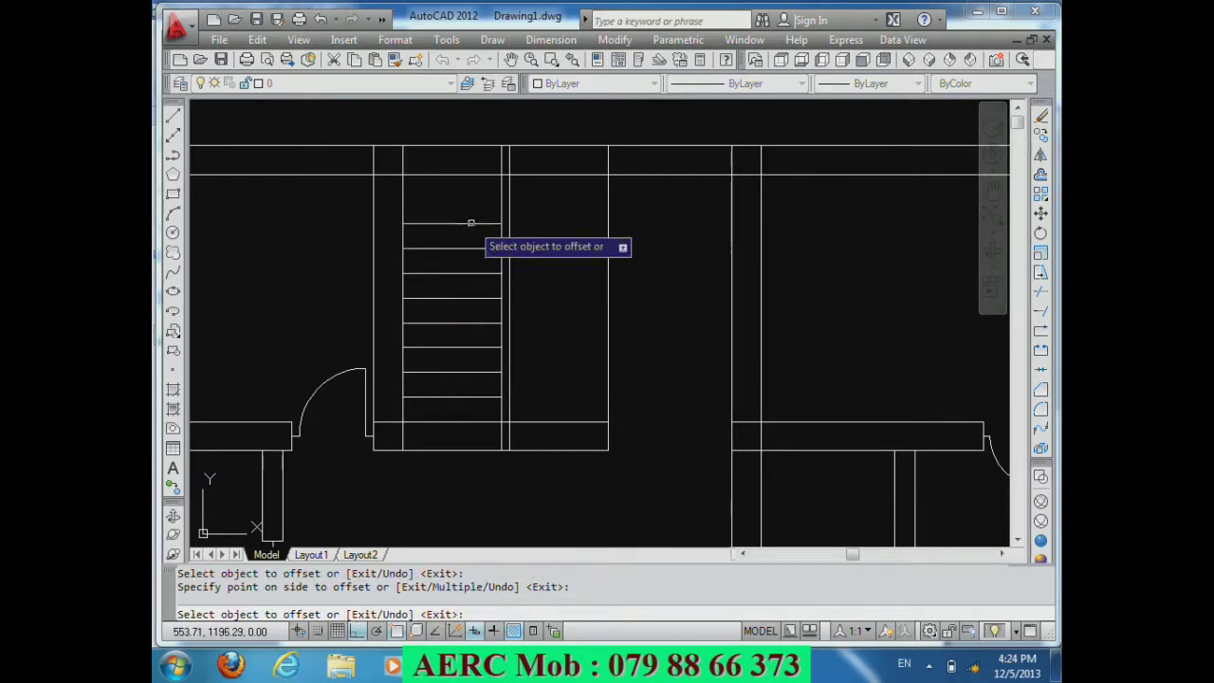
click(468, 203)
click(463, 224)
click(464, 211)
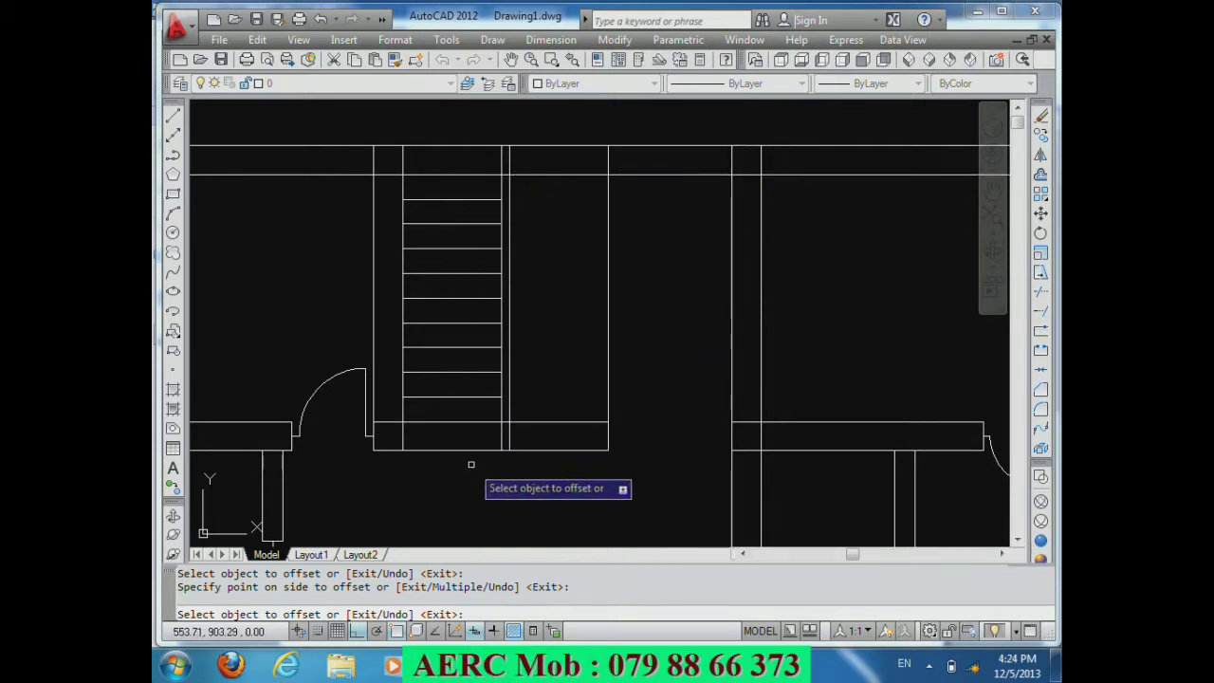
key(Return)
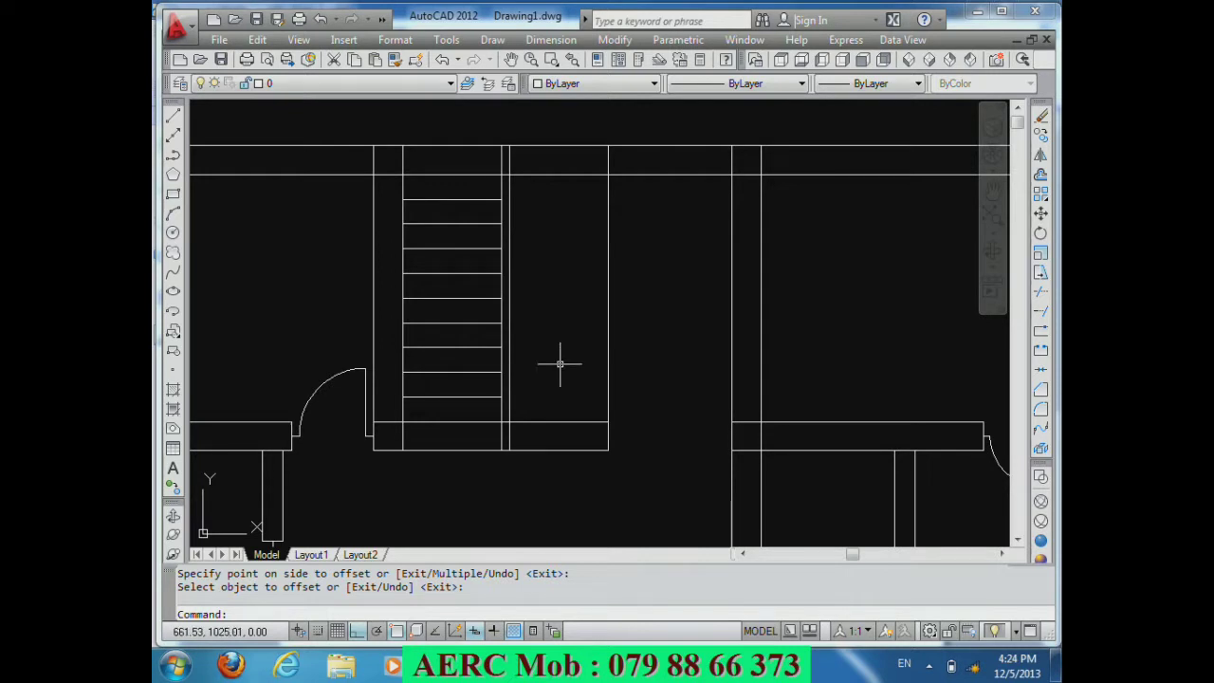
Step: Trim the divider and wall segments above and below the stair flight
text(tr)
key(Return)
key(Return)
click(541, 180)
click(474, 171)
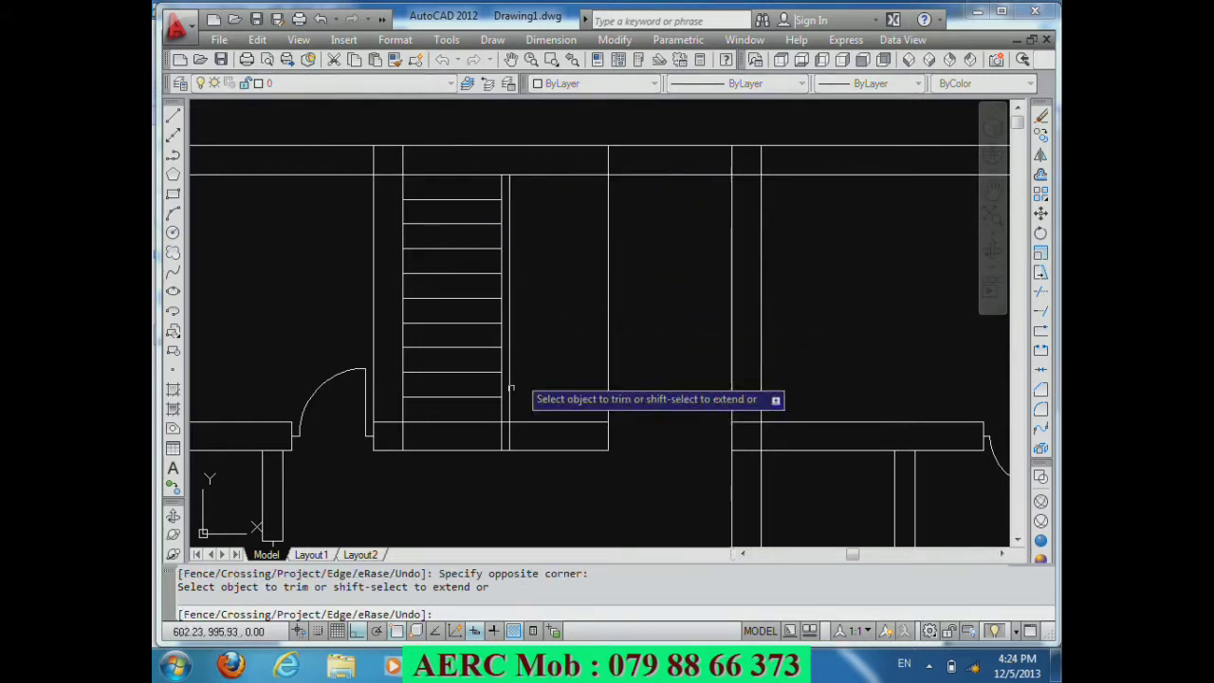
click(510, 436)
click(528, 439)
click(487, 426)
click(615, 466)
click(572, 437)
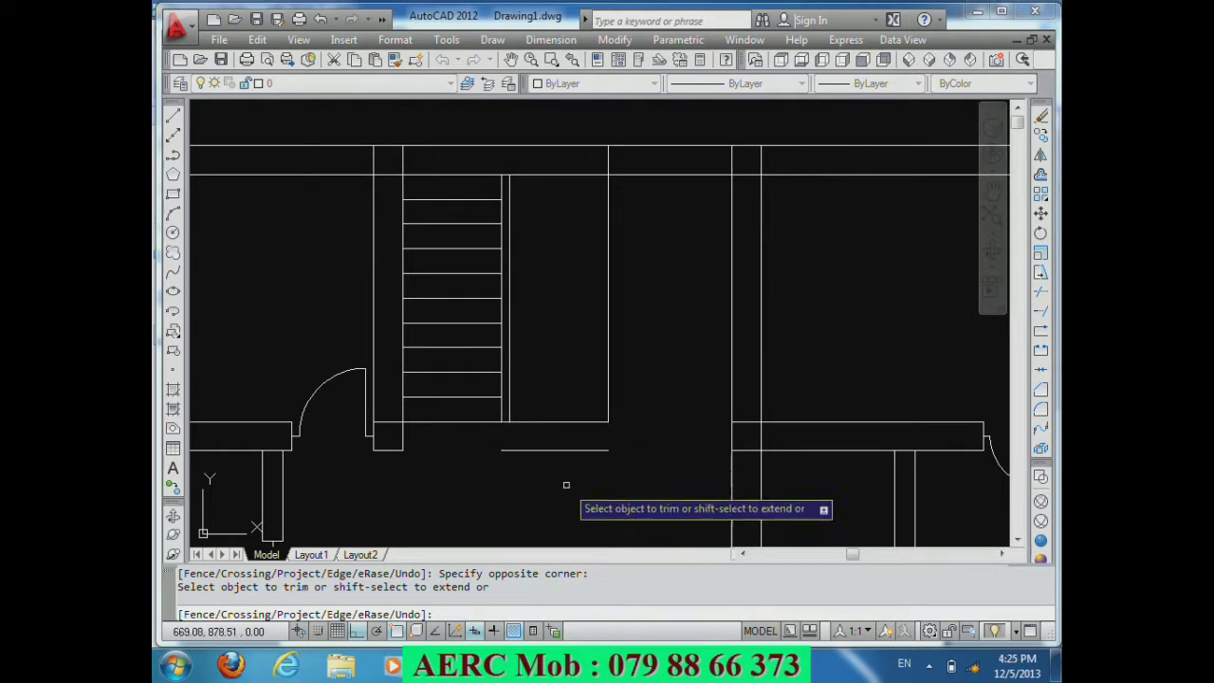
key(Return)
Step: Delete the leftover short wall line and the extra tread line at the top
click(566, 484)
click(539, 438)
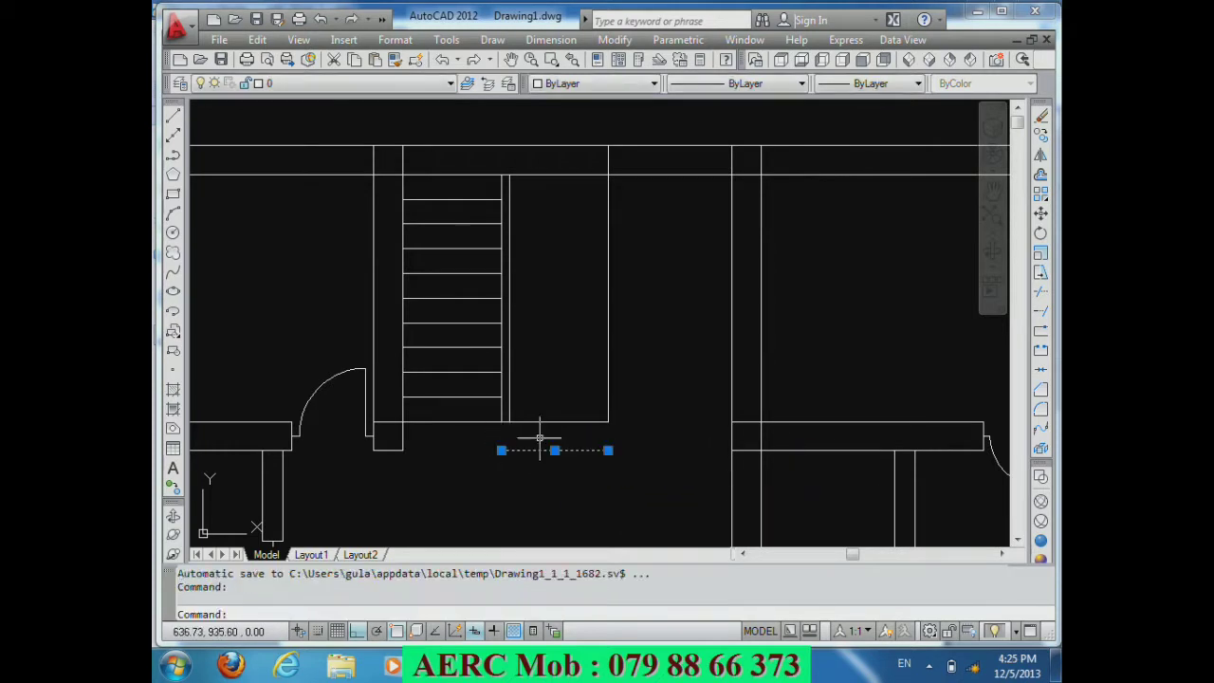
key(Delete)
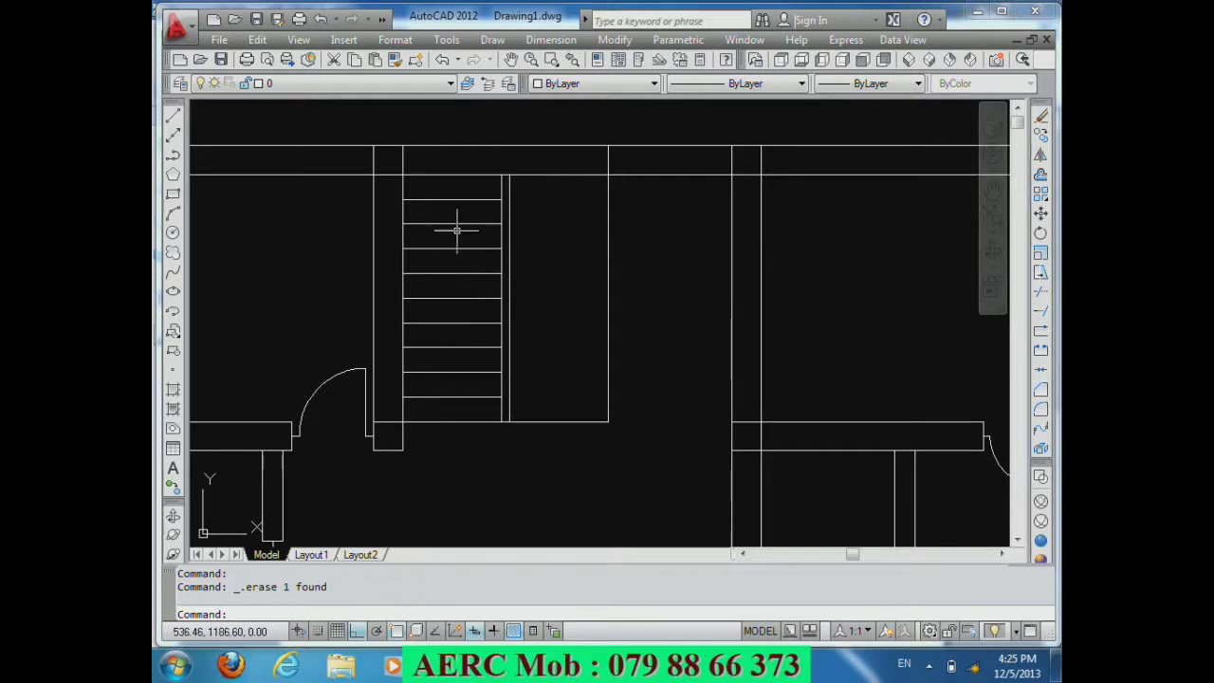
click(462, 197)
key(Delete)
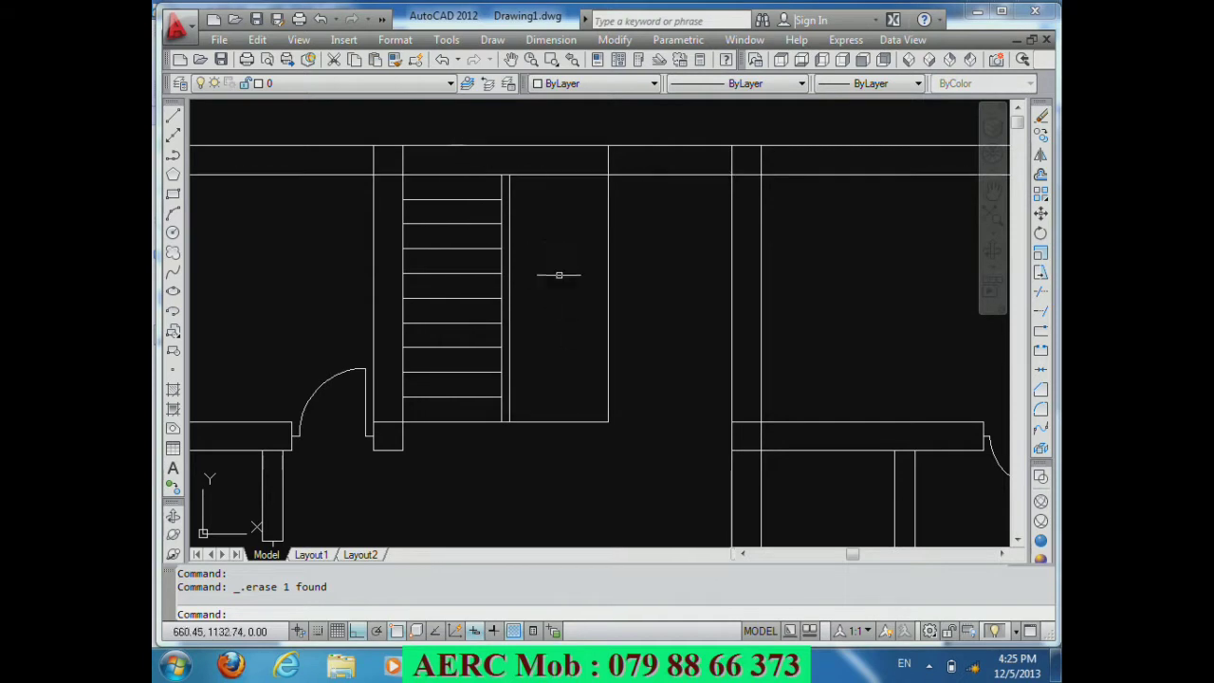
Step: Draw a line across the top of the second flight to the top wall
text(L)
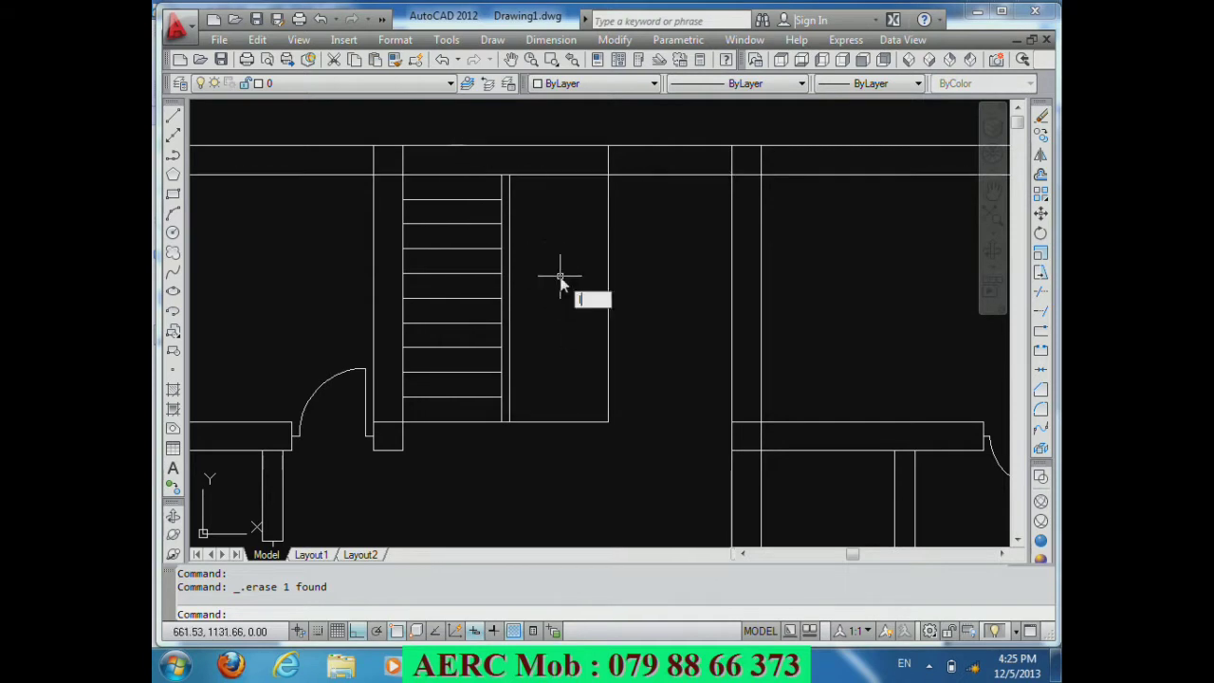
key(Return)
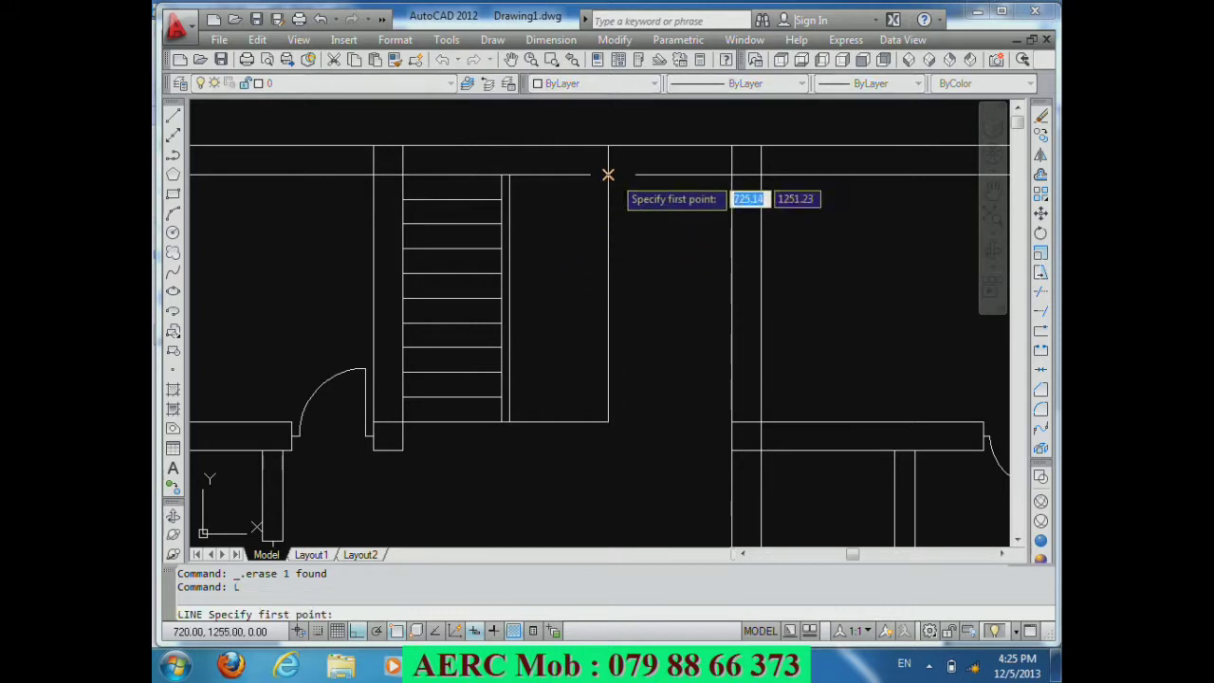
click(607, 173)
click(503, 174)
key(Return)
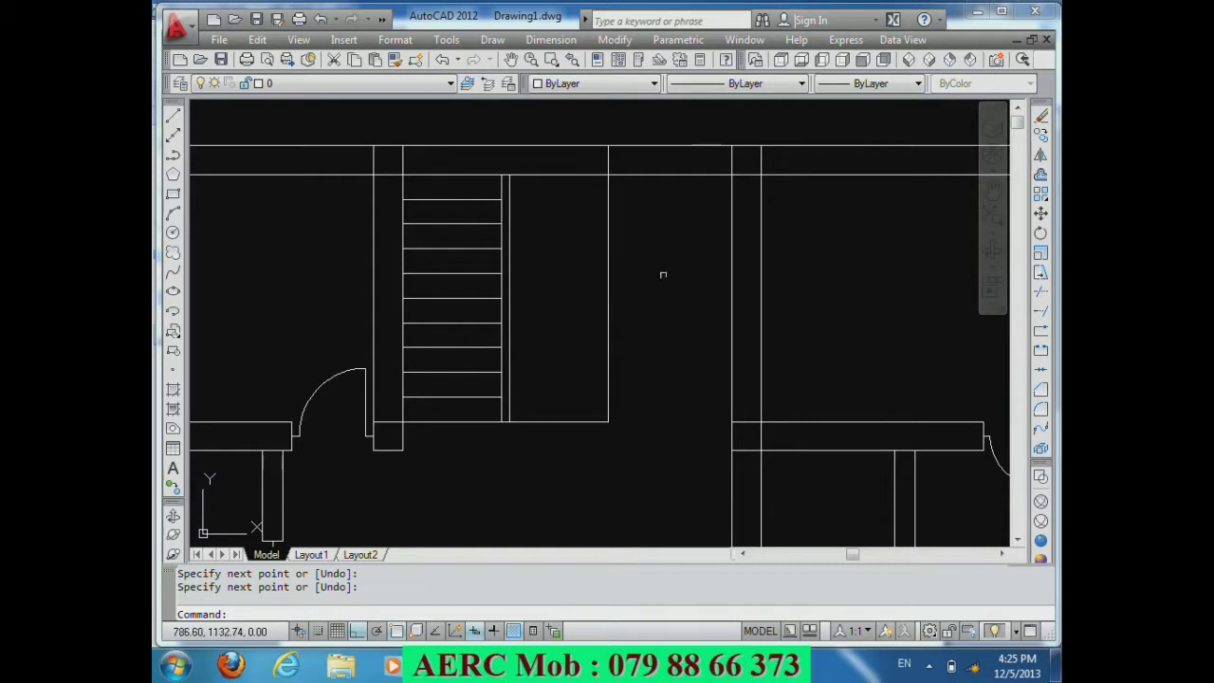
Step: Offset tread lines 30 apart downward from the top line to fill the second flight
text(o)
key(Return)
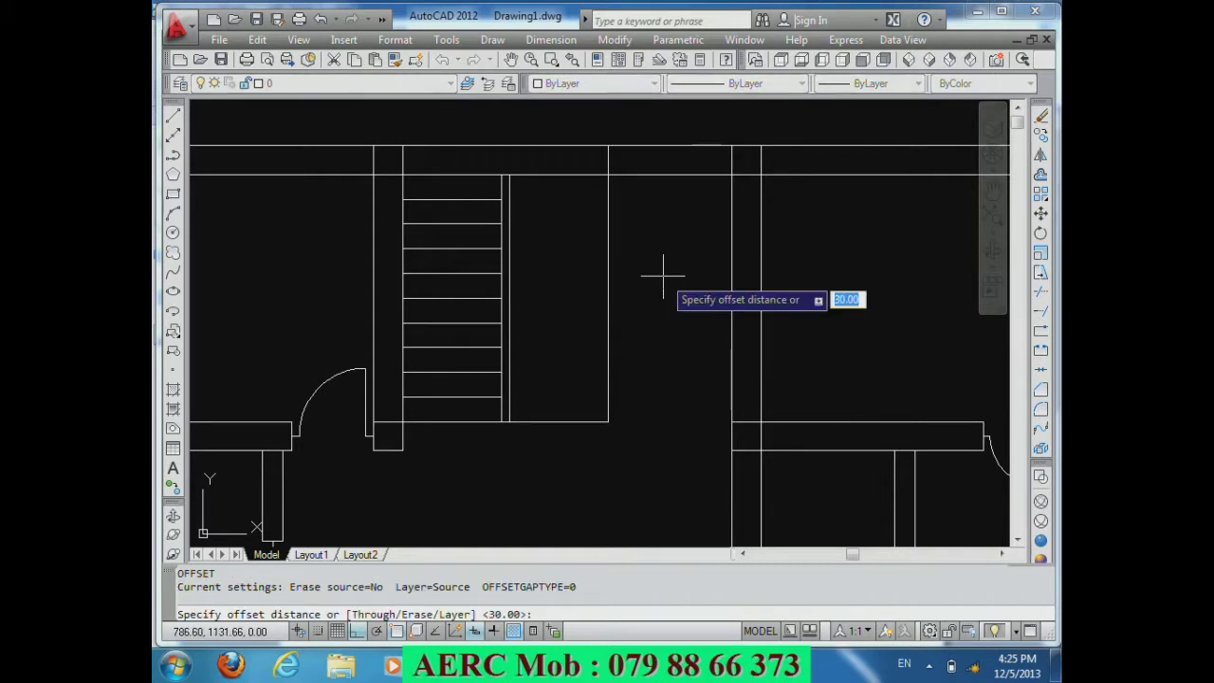
key(Return)
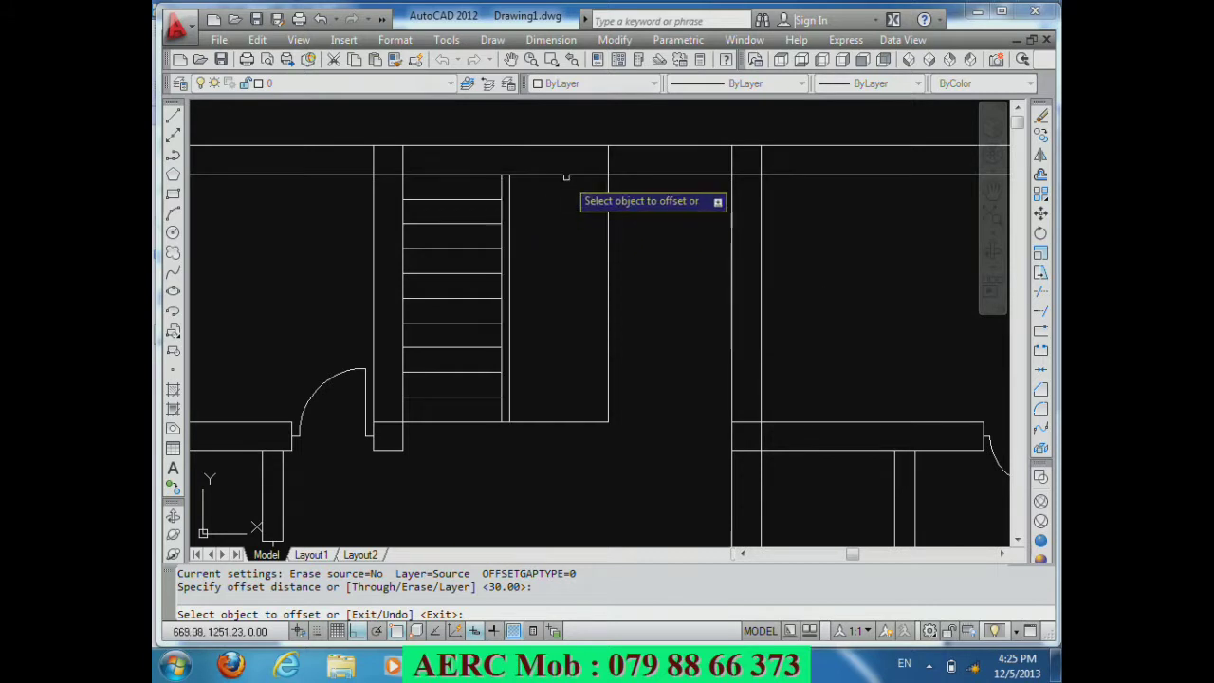
click(567, 174)
click(560, 199)
click(557, 199)
click(554, 221)
click(553, 224)
click(552, 239)
click(550, 248)
click(547, 266)
click(546, 272)
click(547, 290)
click(545, 298)
click(546, 318)
click(547, 324)
click(543, 337)
click(541, 347)
click(541, 363)
click(541, 372)
click(548, 388)
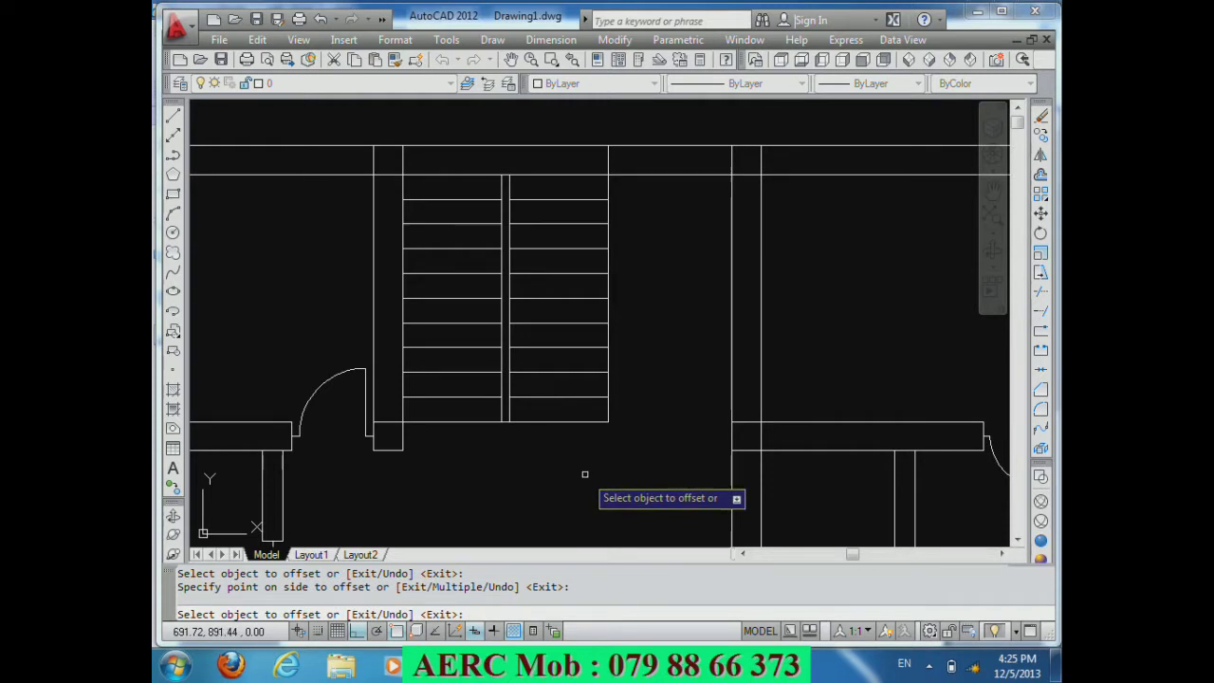
key(Return)
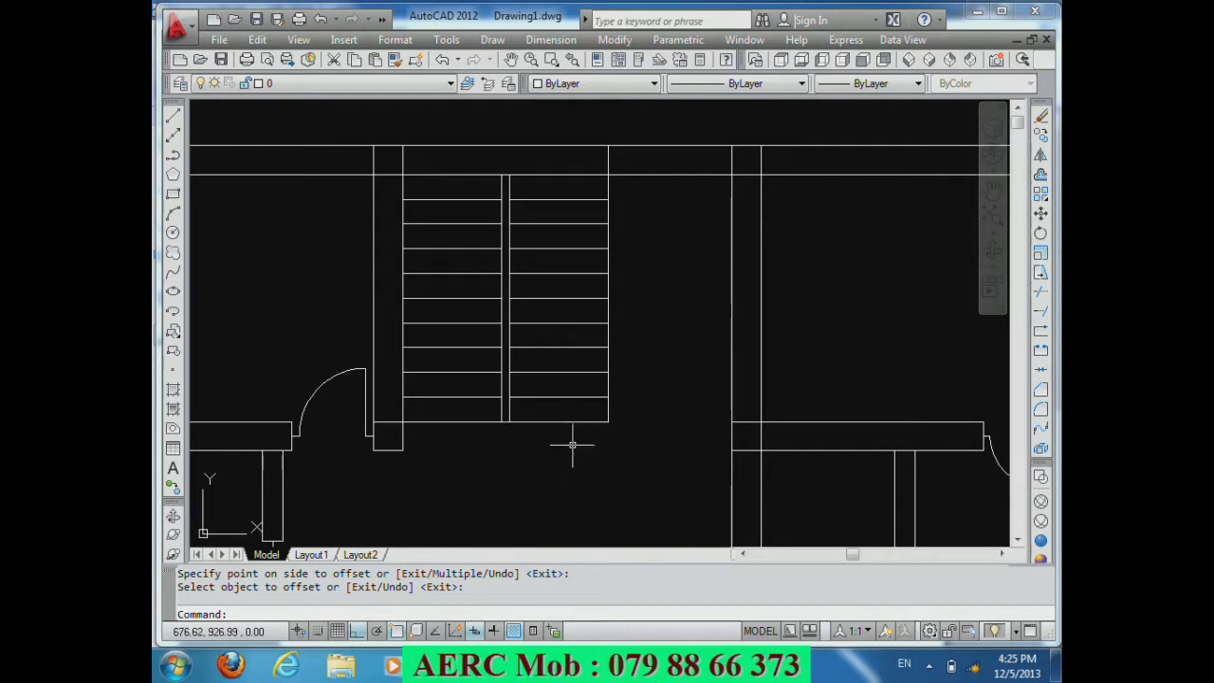
Step: Trim away the box of lines at the bottom end of the second flight
text(tr)
key(Return)
key(Return)
click(623, 447)
click(591, 417)
key(Return)
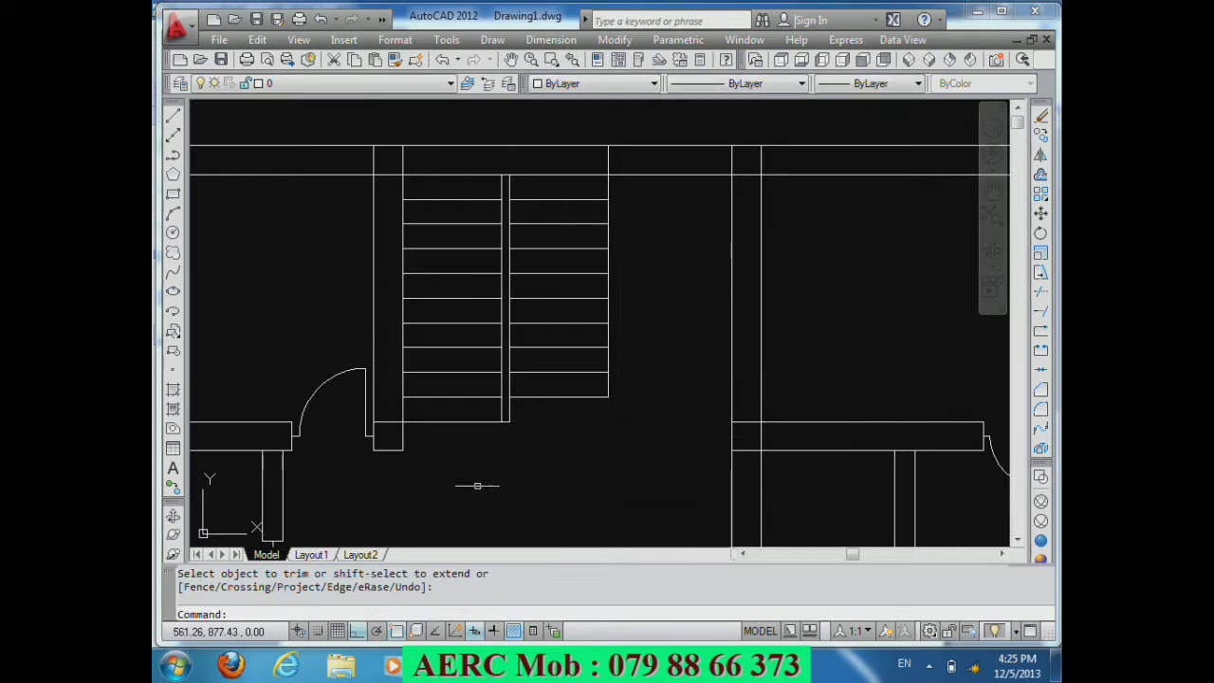
Step: Inspect the trimmed stair area and end the trim command
scroll(474, 482, up, 2)
scroll(471, 482, down, 2)
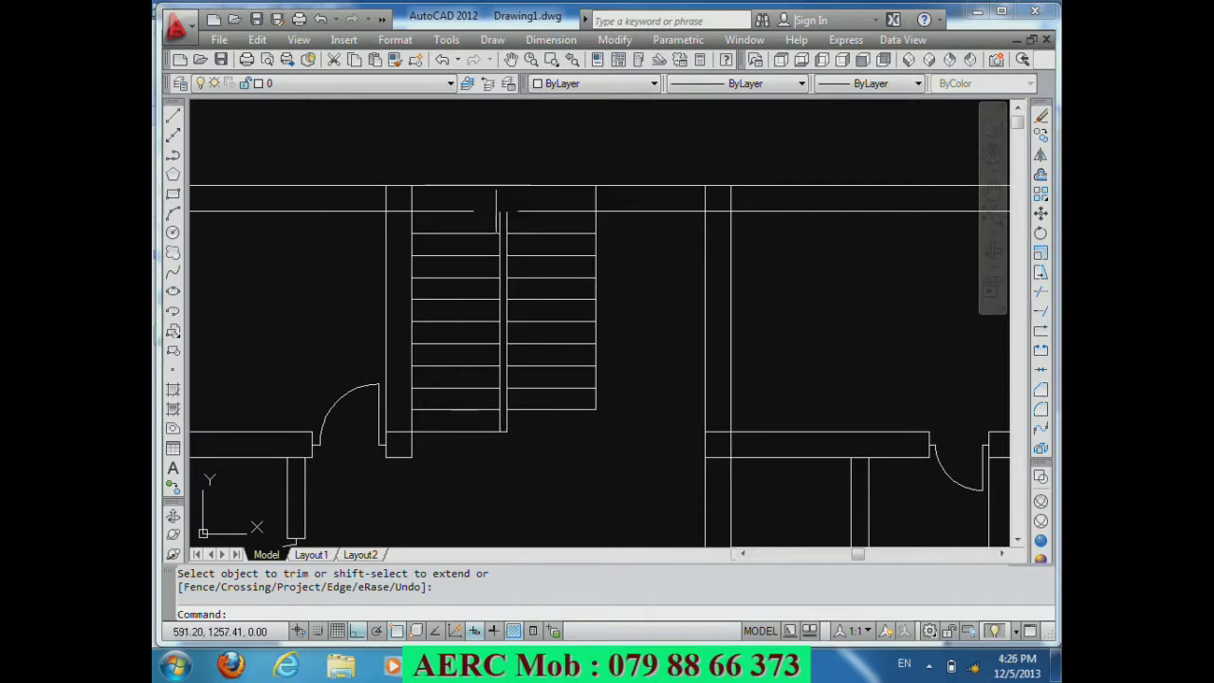
scroll(517, 388, down, 2)
scroll(488, 282, up, 3)
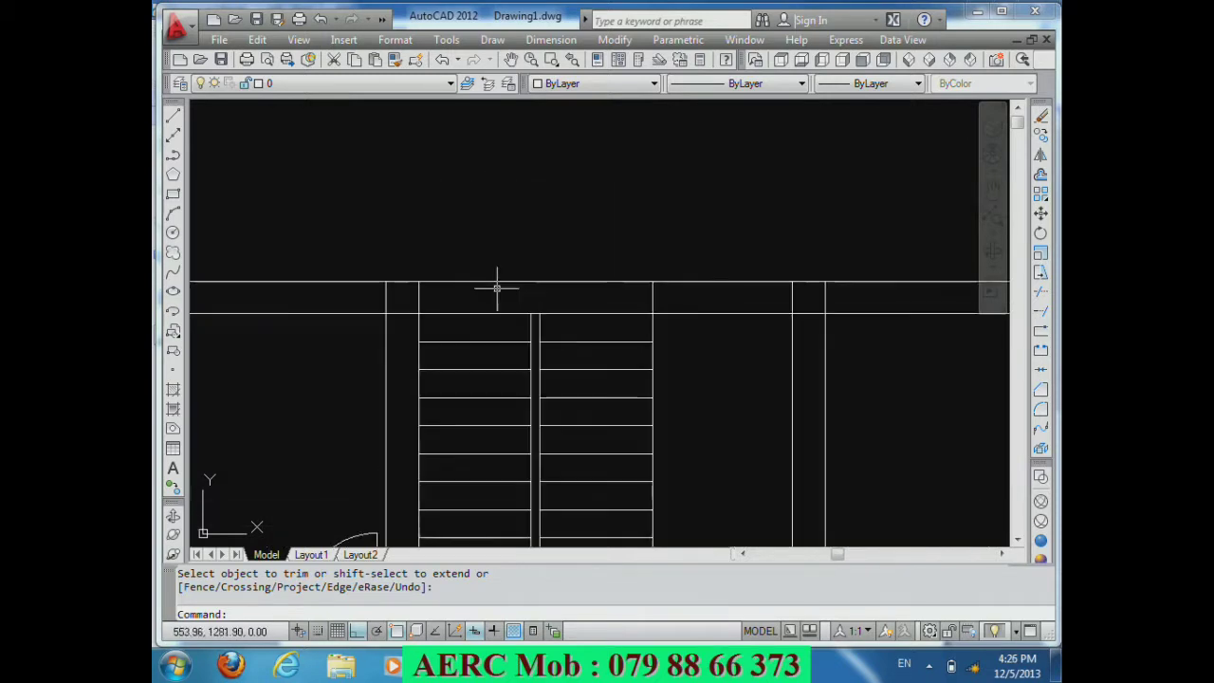
scroll(488, 283, down, 2)
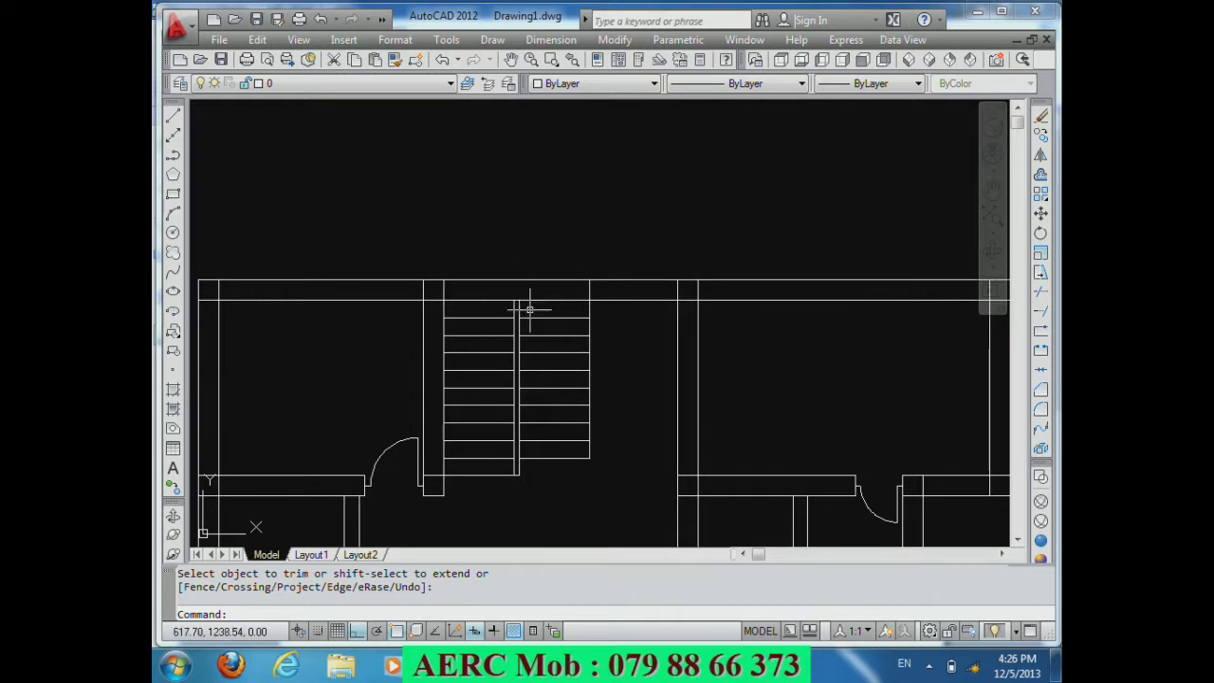
key(Return)
Step: Draw a 120-unit vertical line up from the wall corner above the stair, cancelling the stray entry
text(l)
key(Return)
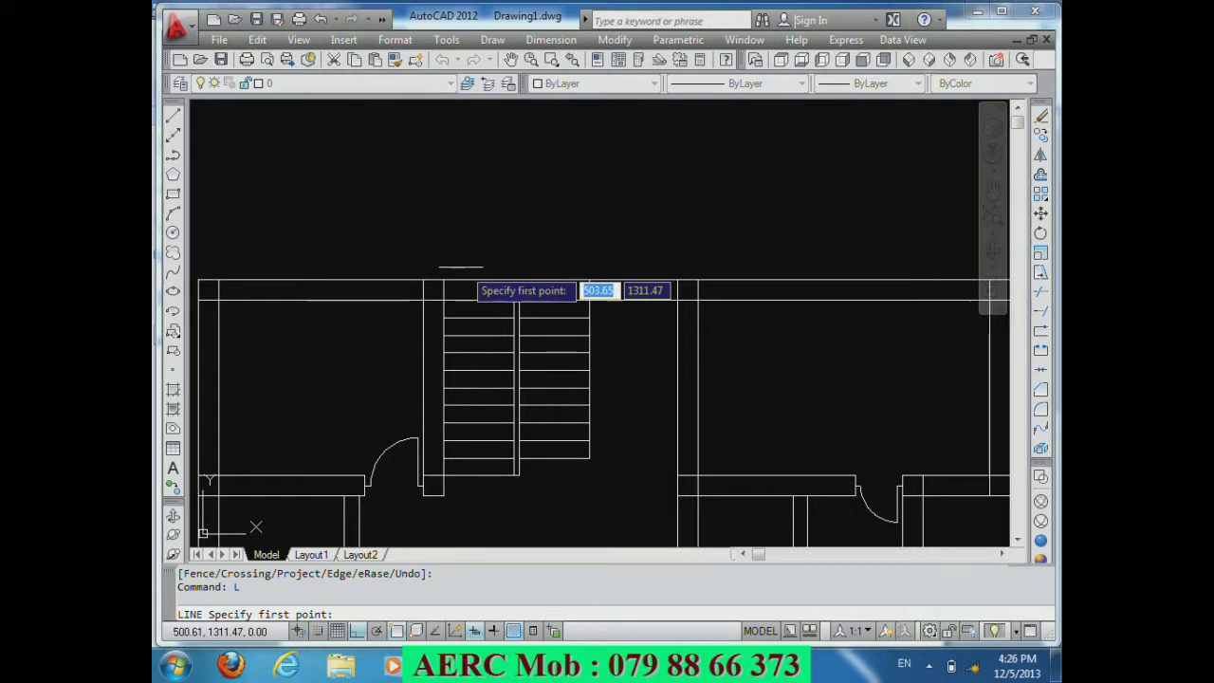
click(443, 279)
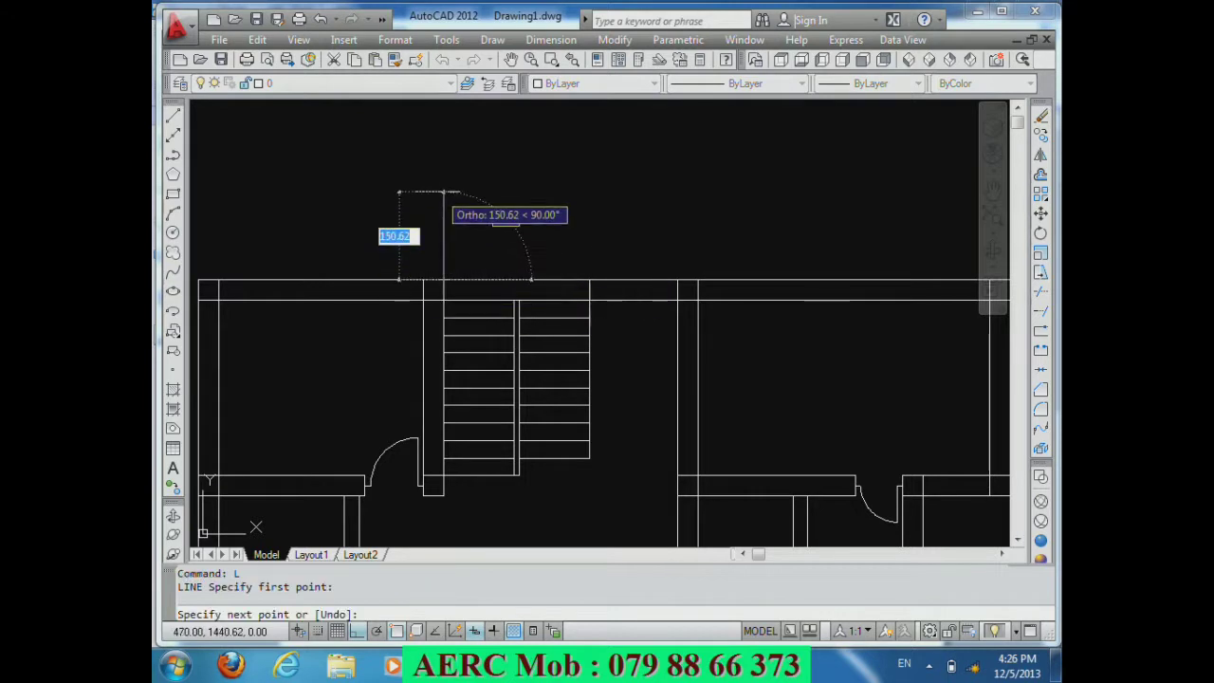
text(120)
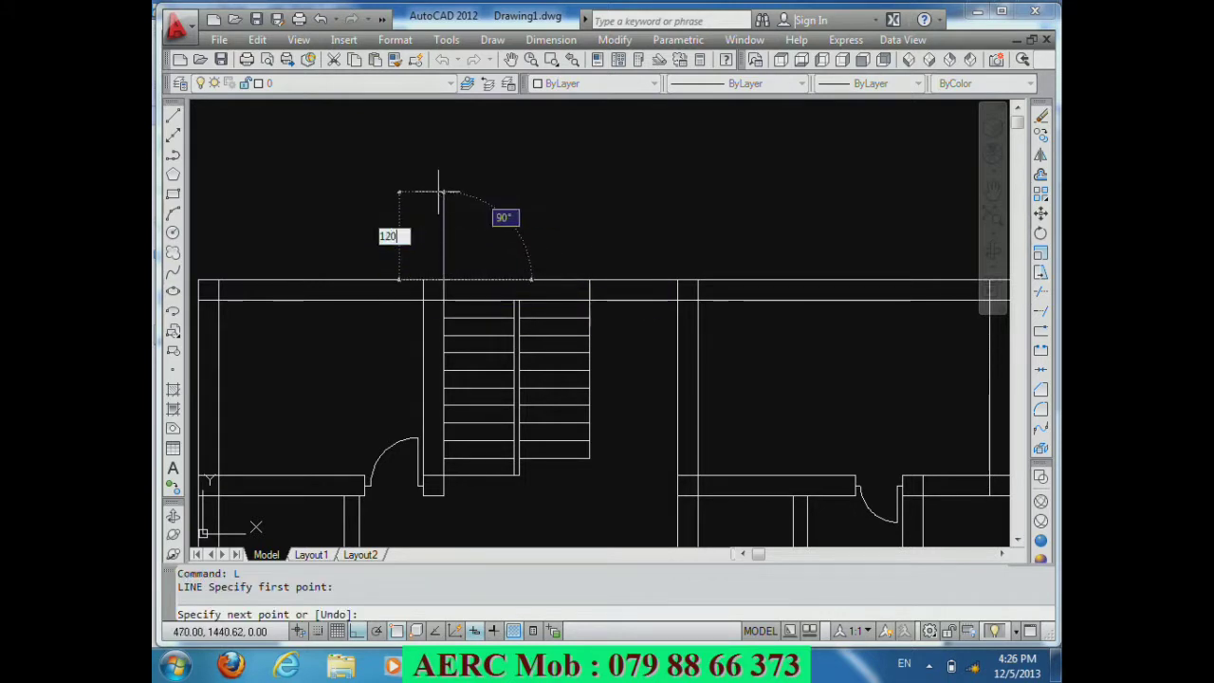
key(Return)
key(Return)
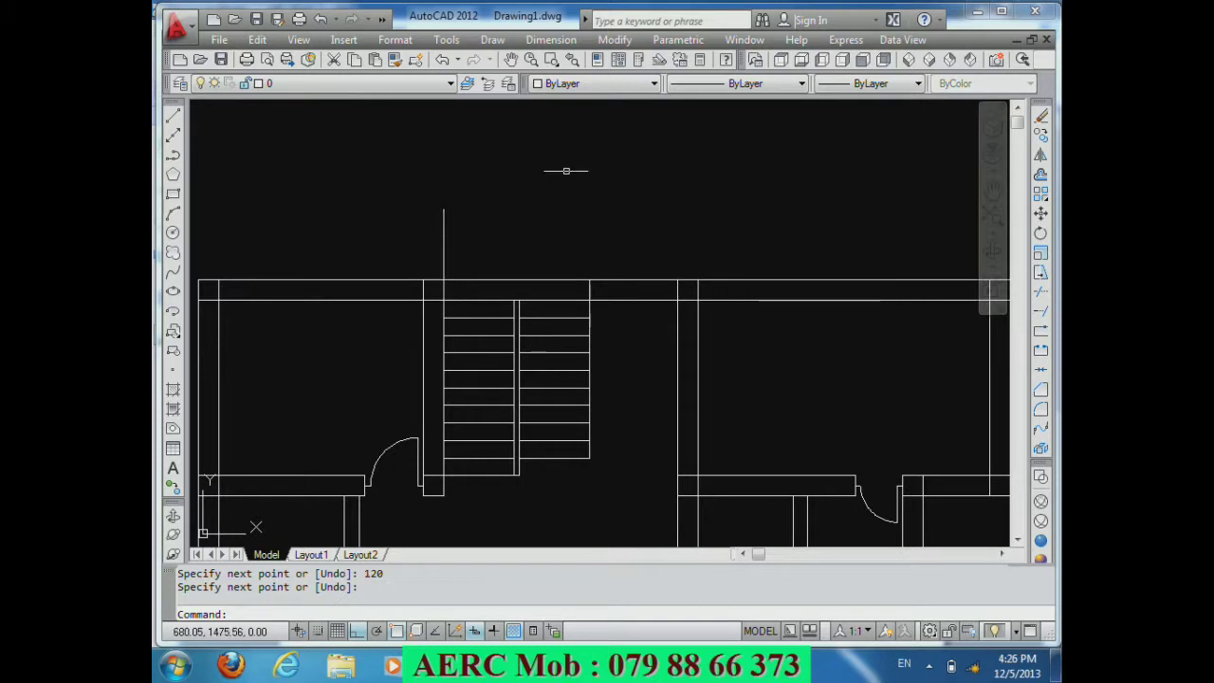
key(Return)
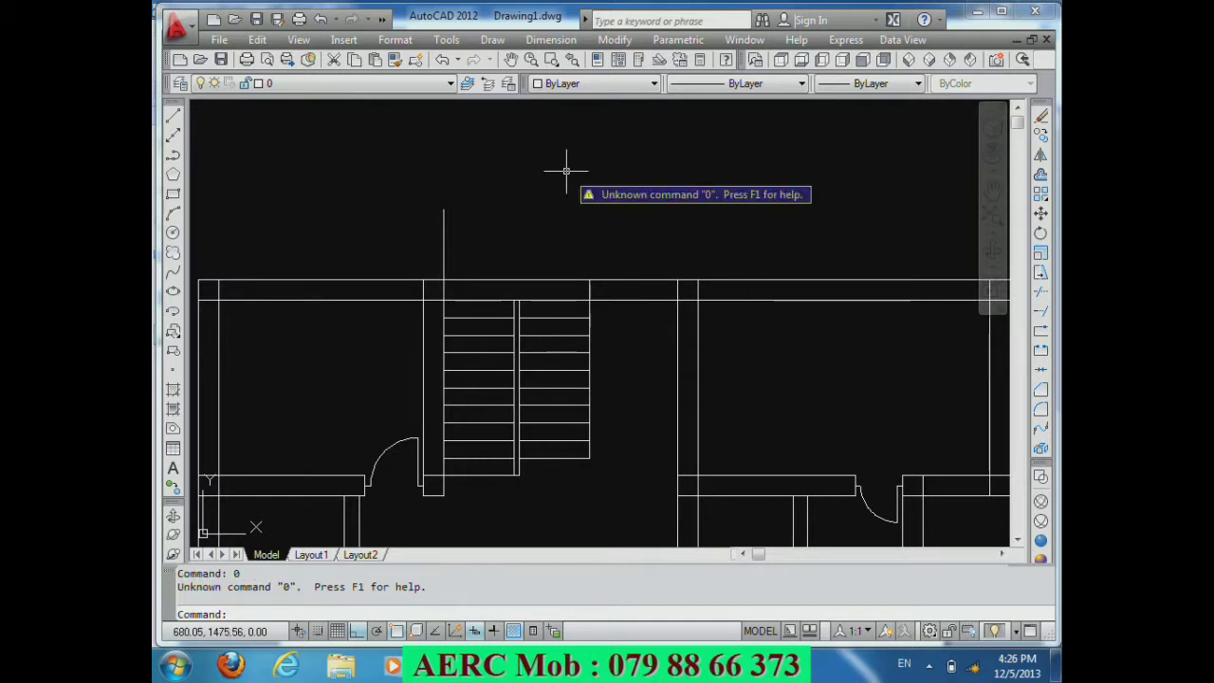
key(Escape)
Step: Offset the vertical line 125 units to the right twice to create arch guide lines
text(o)
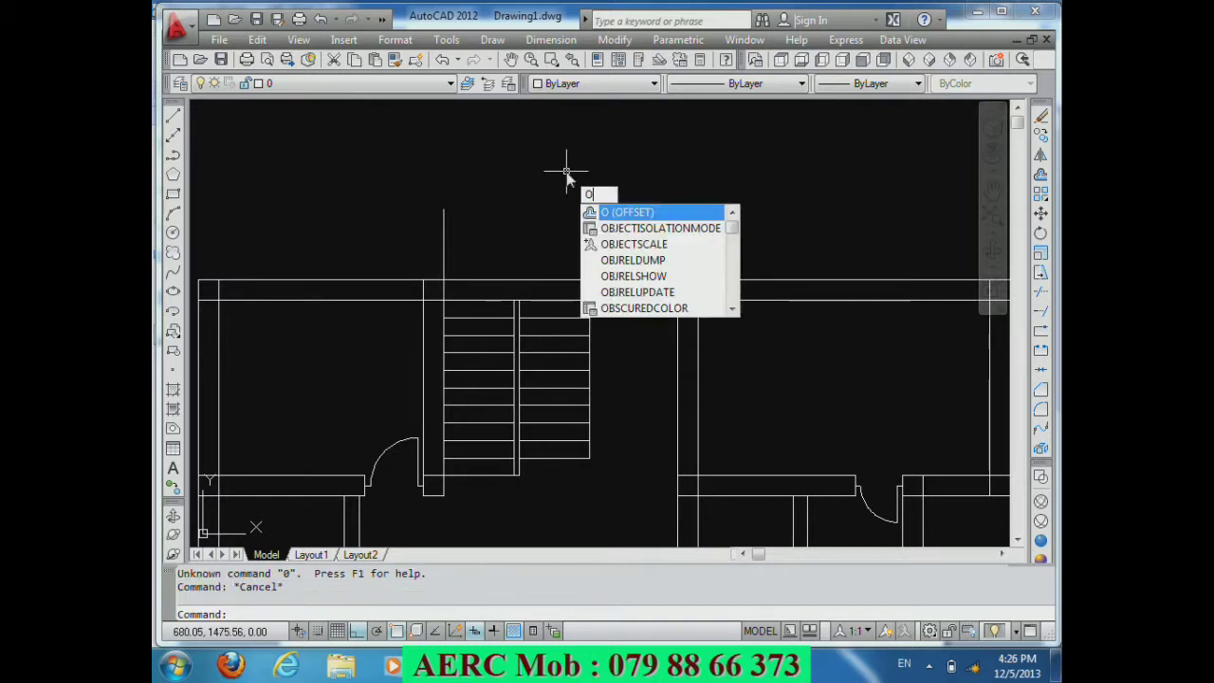
key(Return)
text(125)
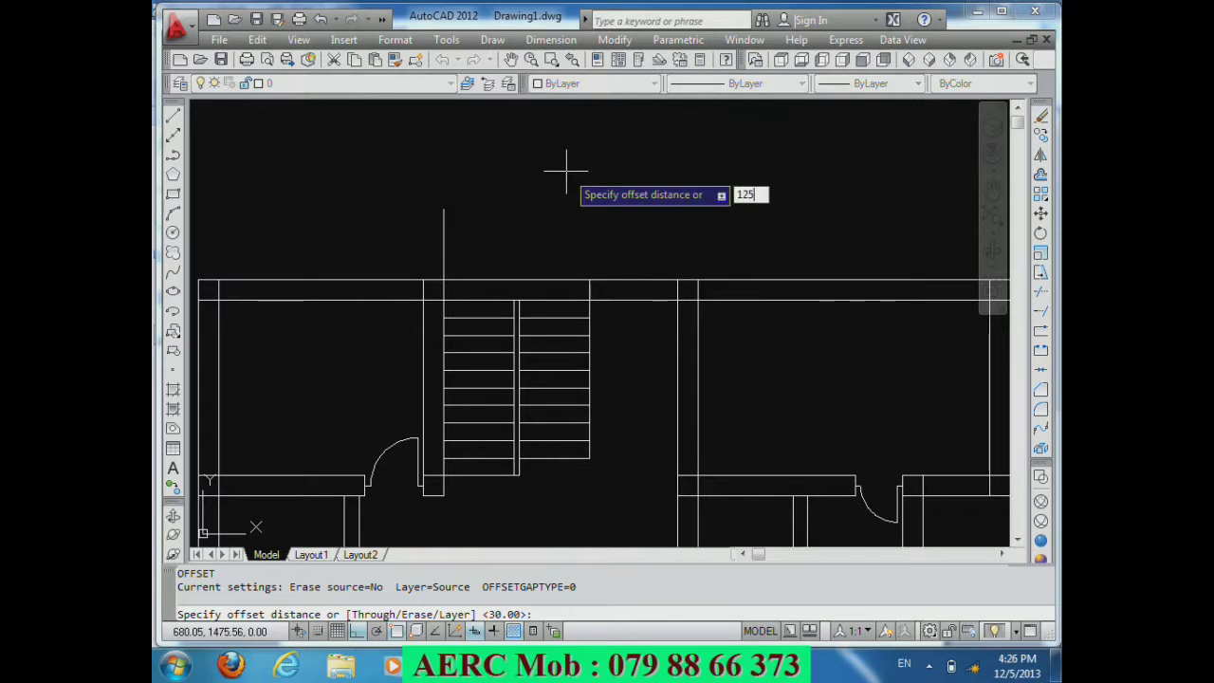
key(Return)
click(443, 242)
click(522, 236)
click(517, 248)
click(603, 247)
key(Return)
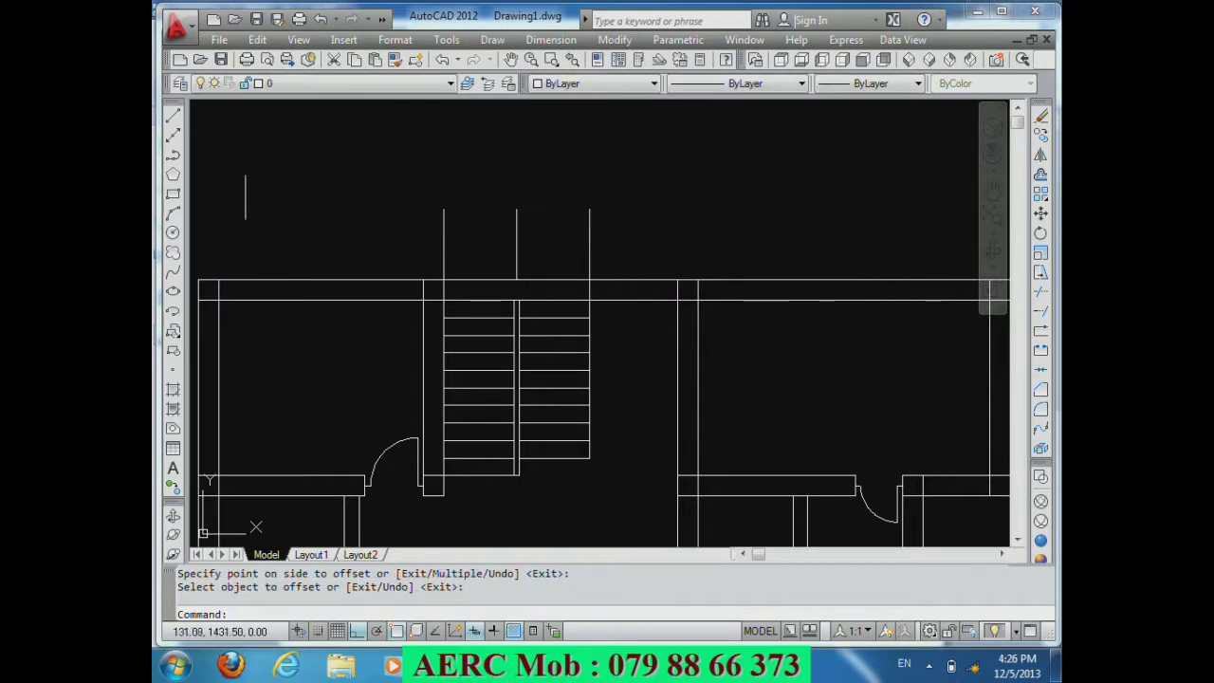
Step: Draw a 3-point arc across the tops of the three guide lines, then erase the guides
click(179, 214)
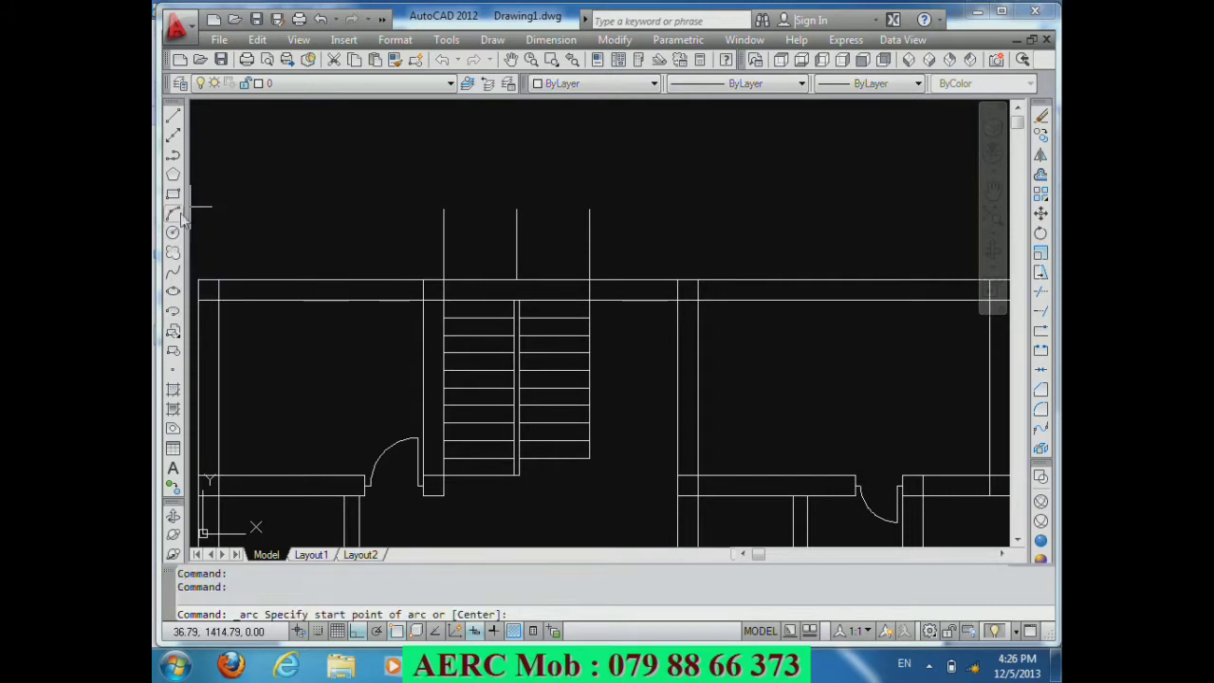
click(443, 280)
click(517, 208)
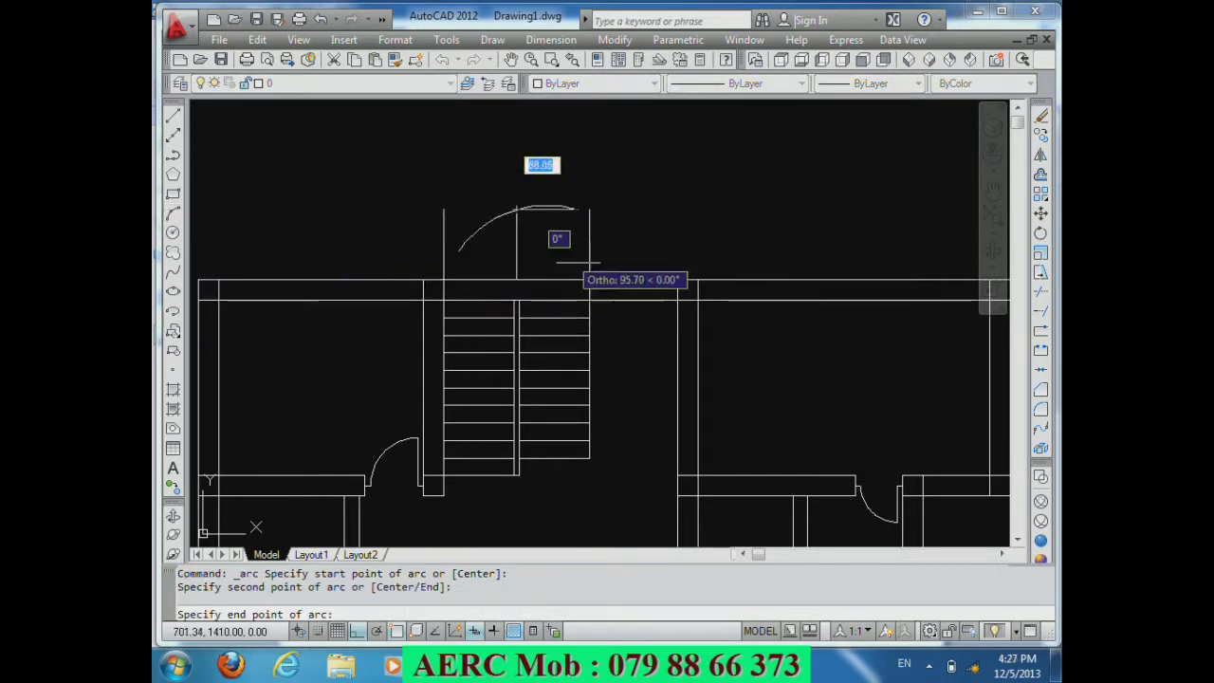
click(589, 280)
click(618, 233)
click(578, 211)
click(539, 243)
click(489, 222)
click(457, 222)
click(420, 195)
key(Delete)
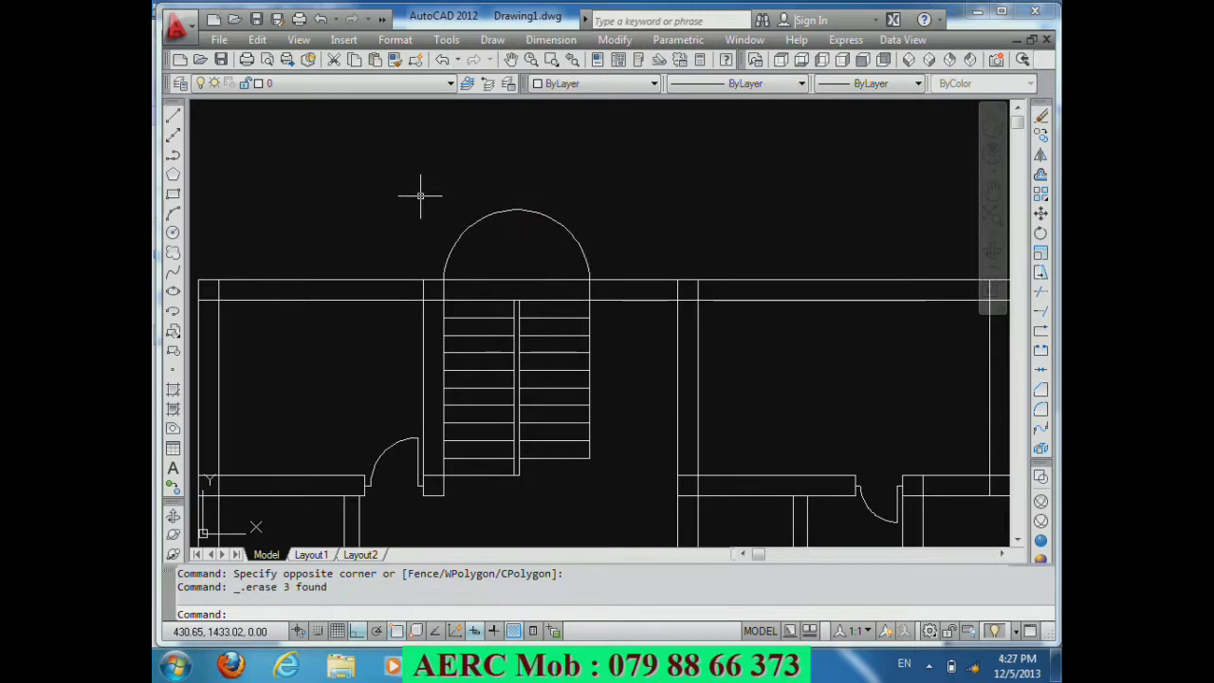
Step: Offset the arch by 5 units to double it
text(o)
key(Return)
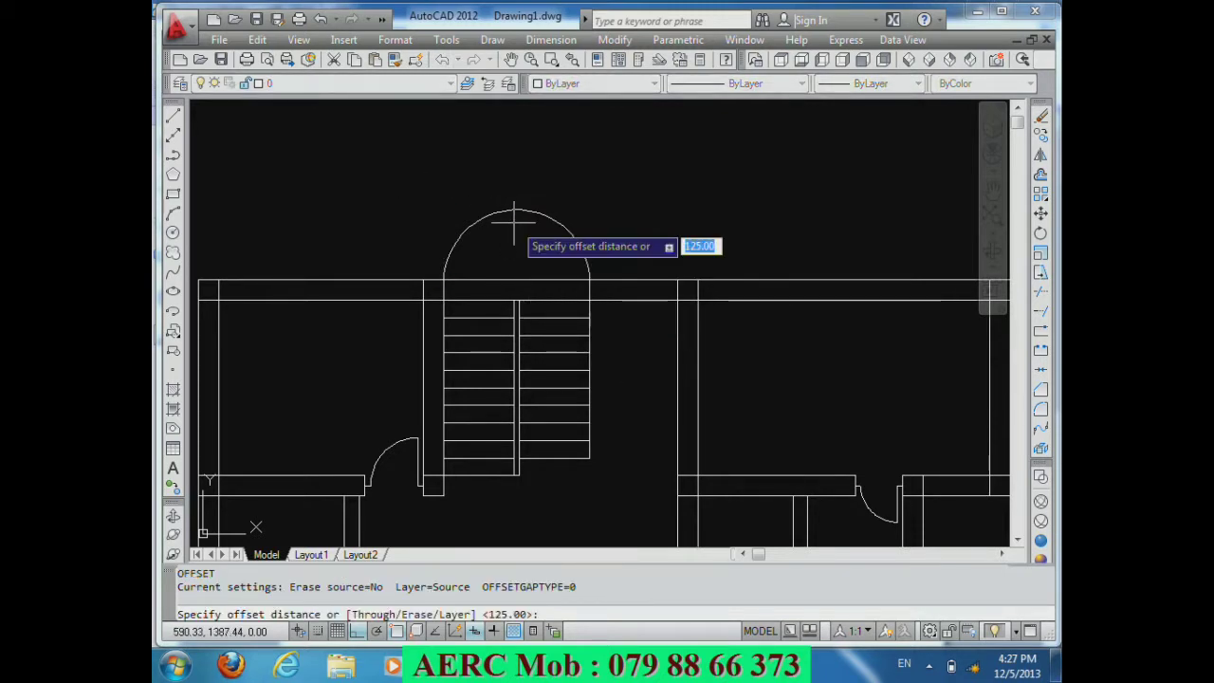
text(5)
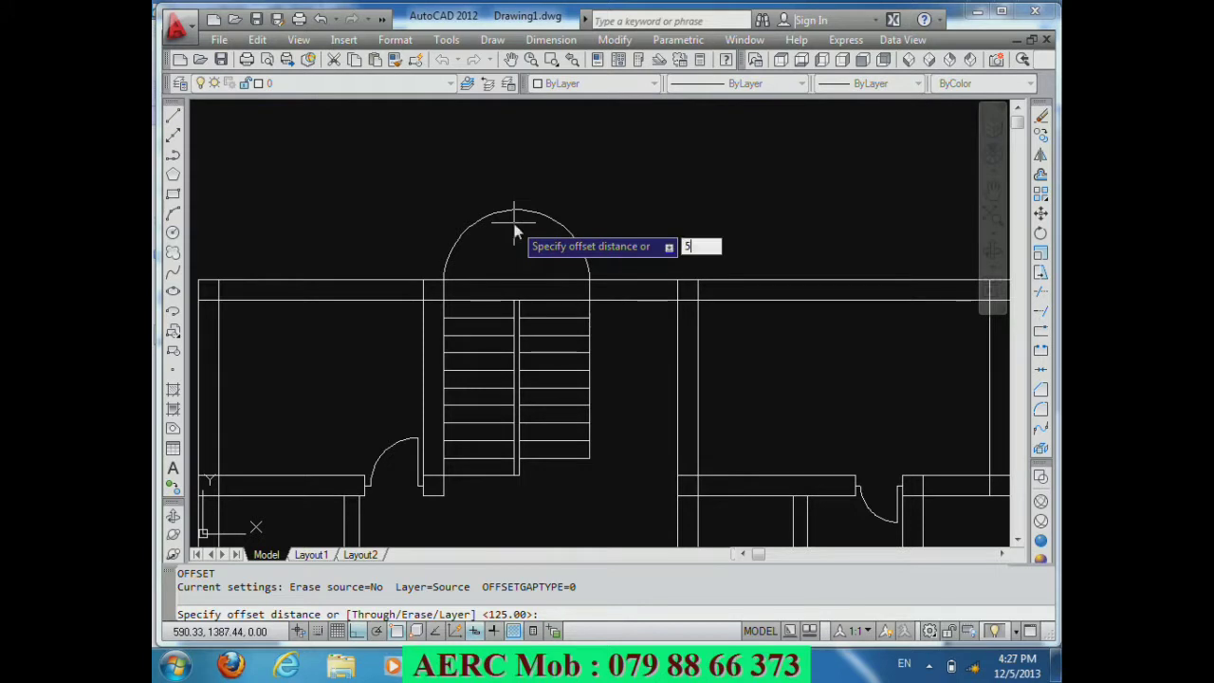
key(Return)
click(546, 221)
click(538, 275)
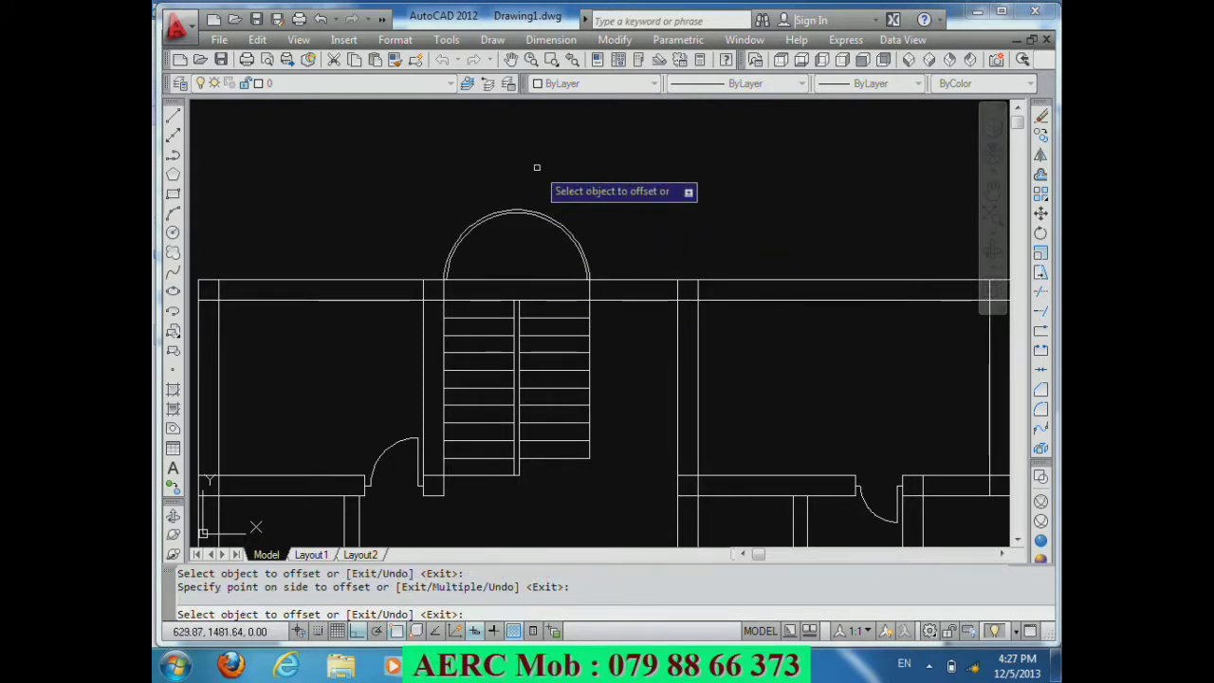
key(Return)
scroll(445, 204, down, 1)
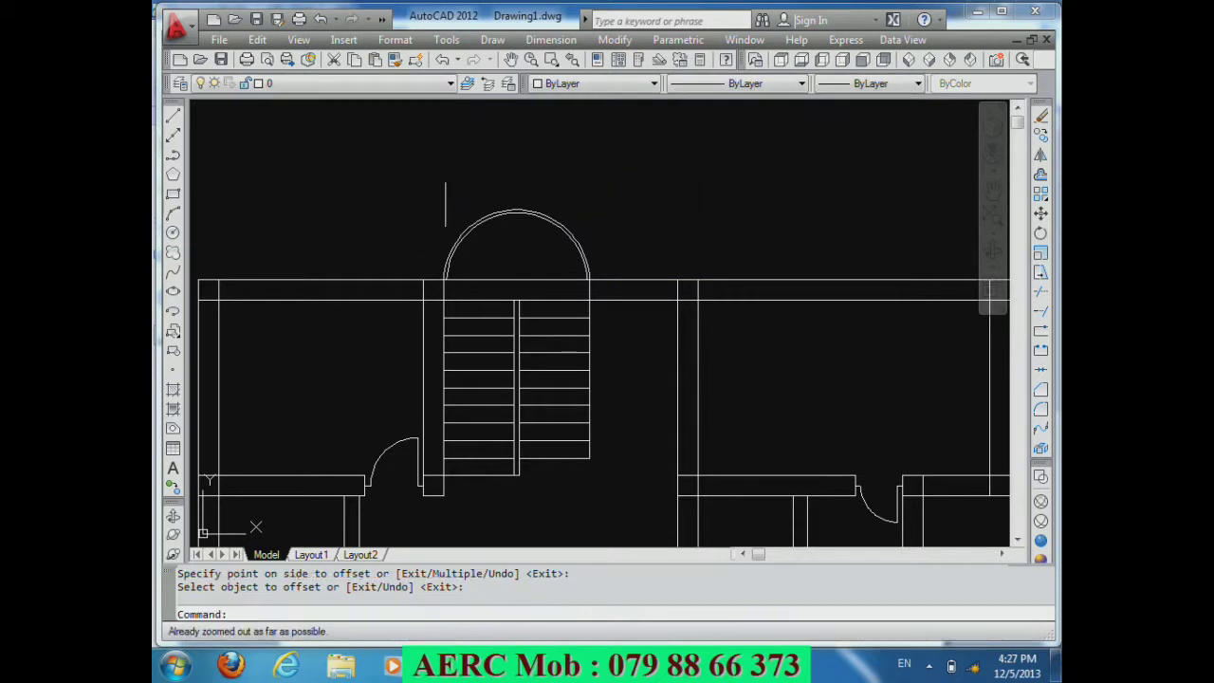
click(446, 176)
click(390, 189)
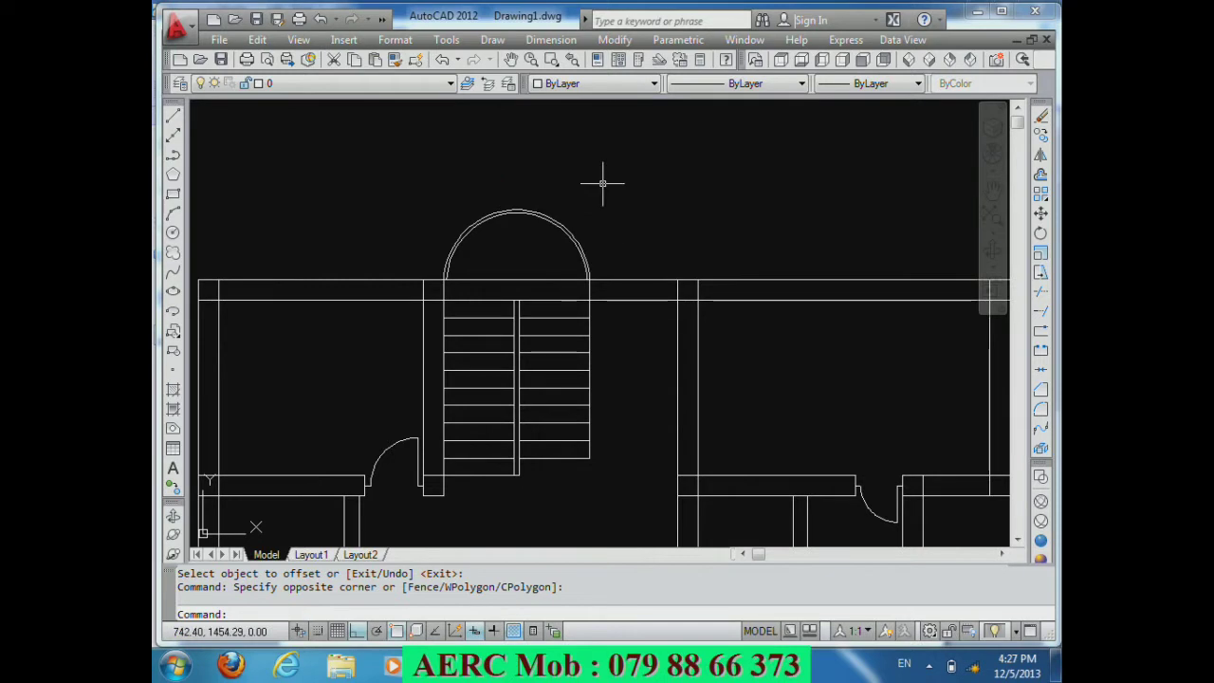
Step: Start a leader at the stair's midpoint, then cancel it
text(LE)
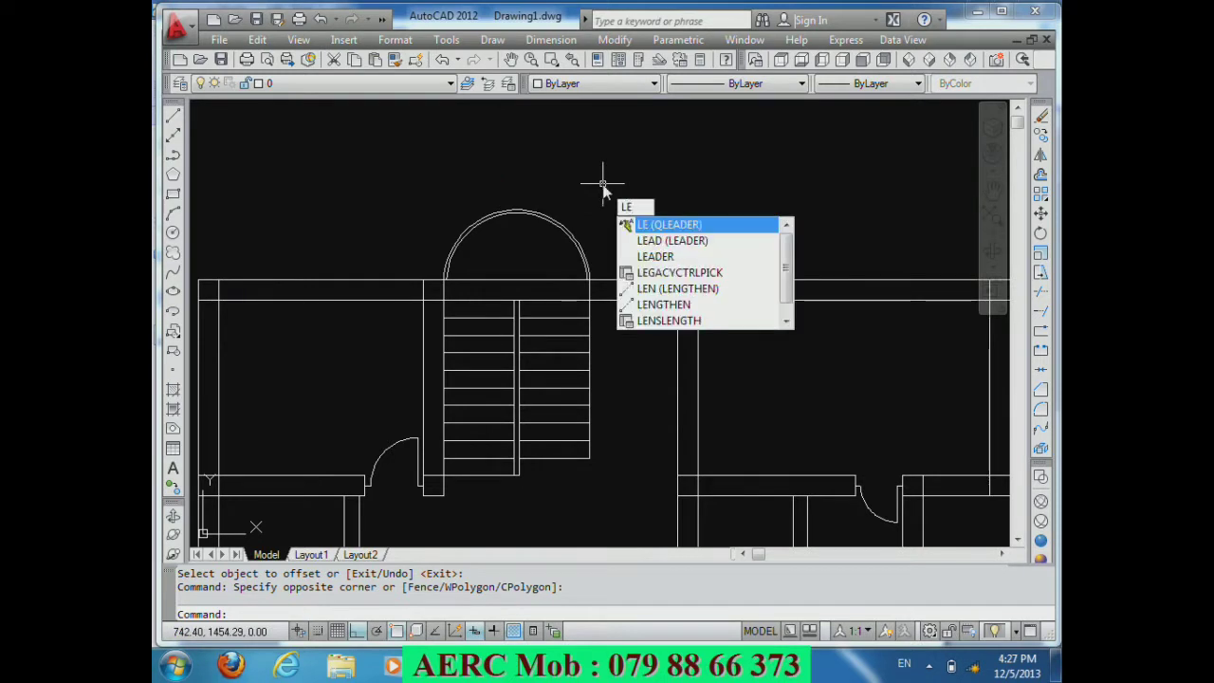
key(Return)
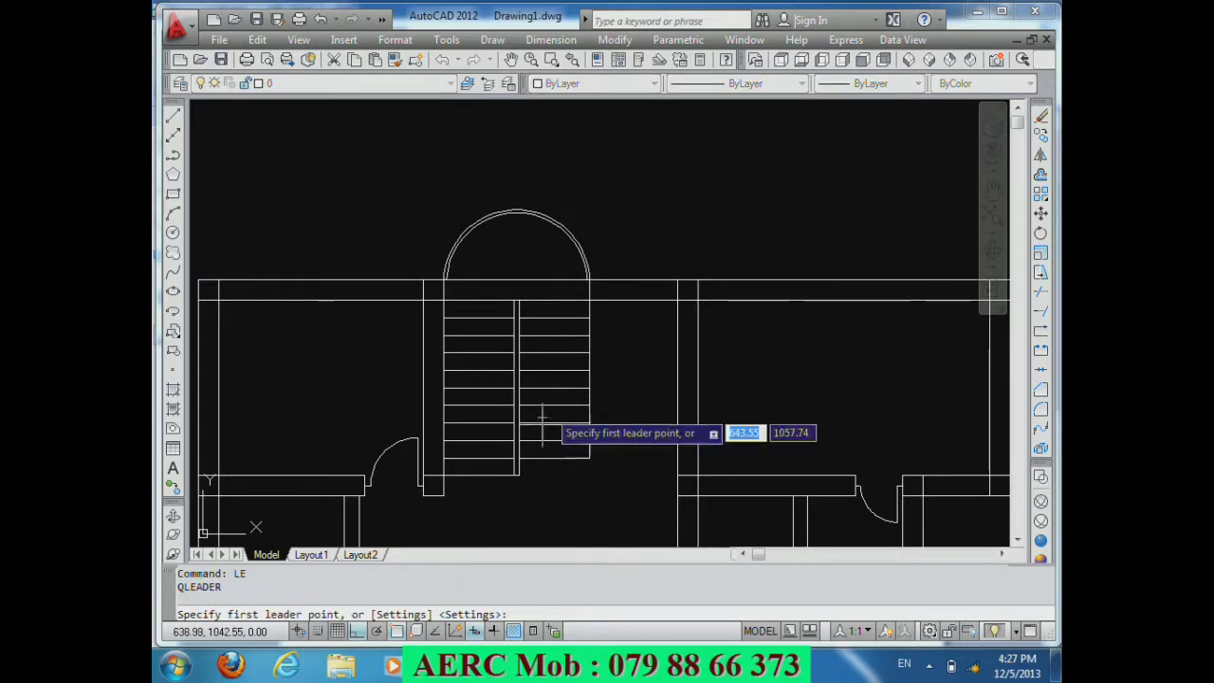
click(555, 459)
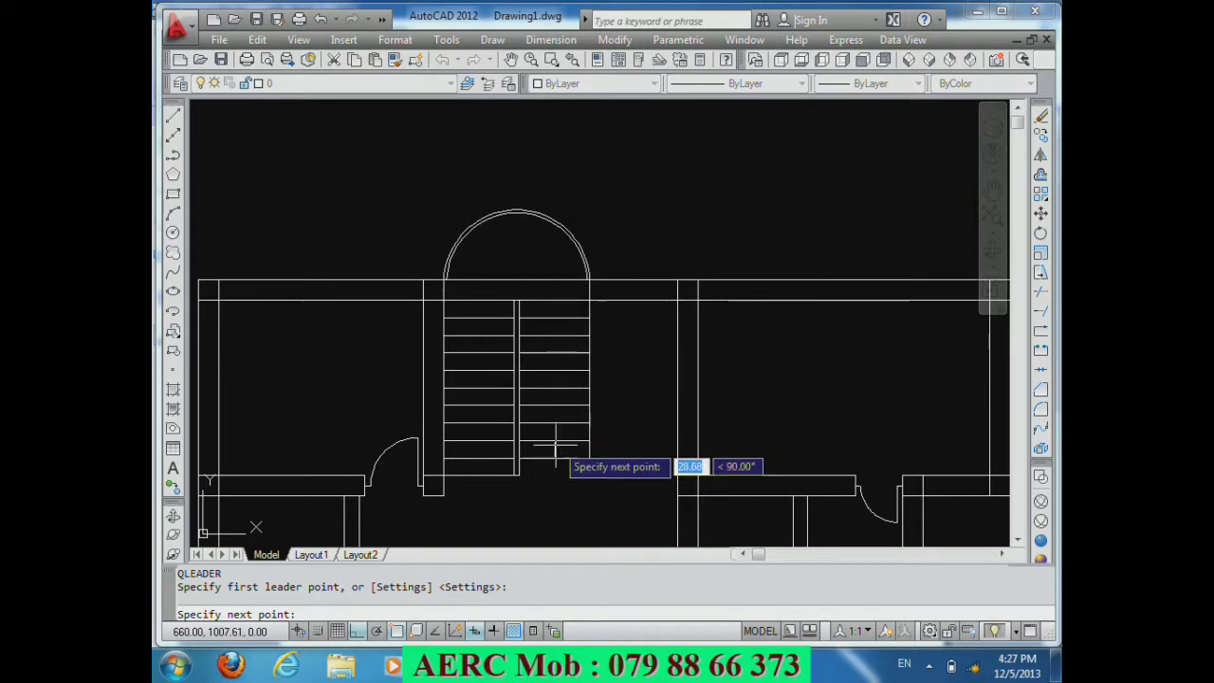
scroll(551, 466, up, 5)
scroll(551, 466, up, 3)
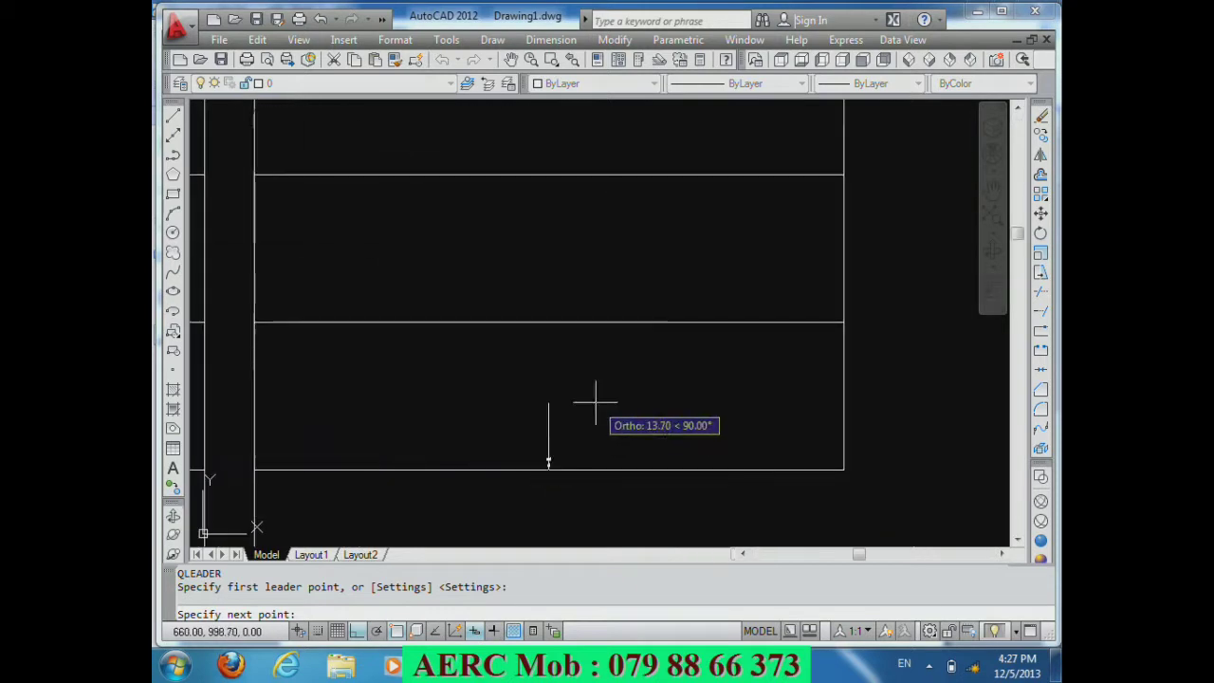
scroll(586, 393, down, 8)
key(Escape)
scroll(556, 466, up, 4)
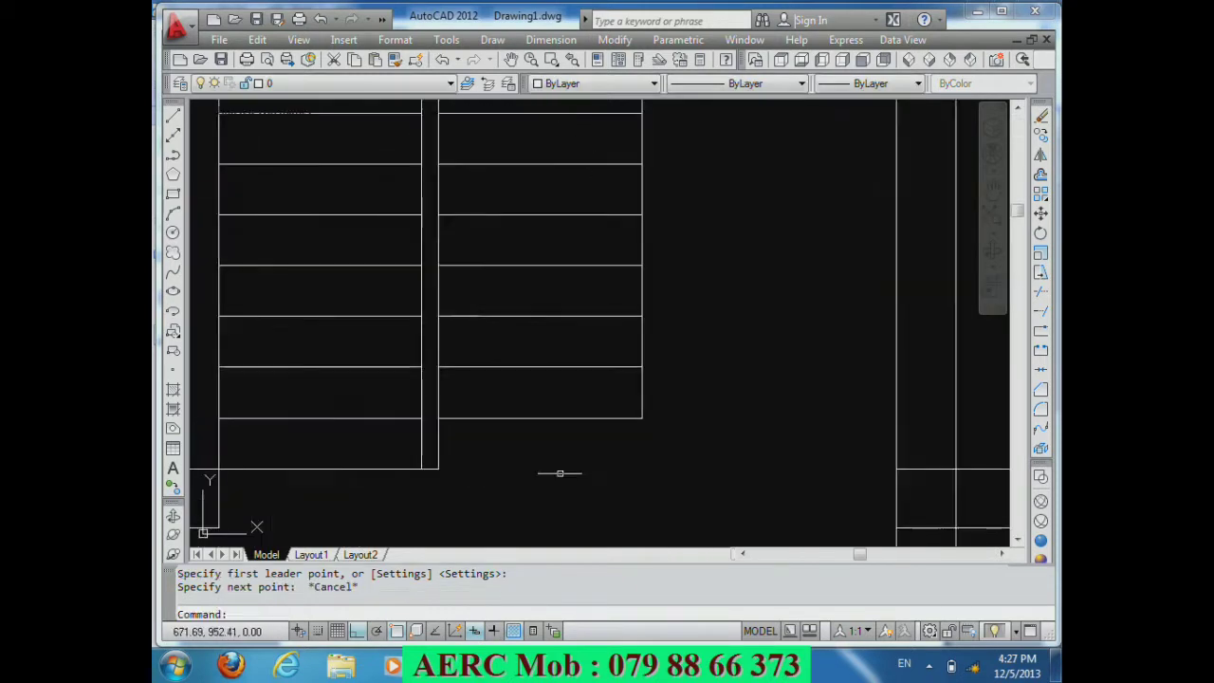
Step: Draw a text-free leader from a tread line up to the top line's midpoint
text(LE)
key(Return)
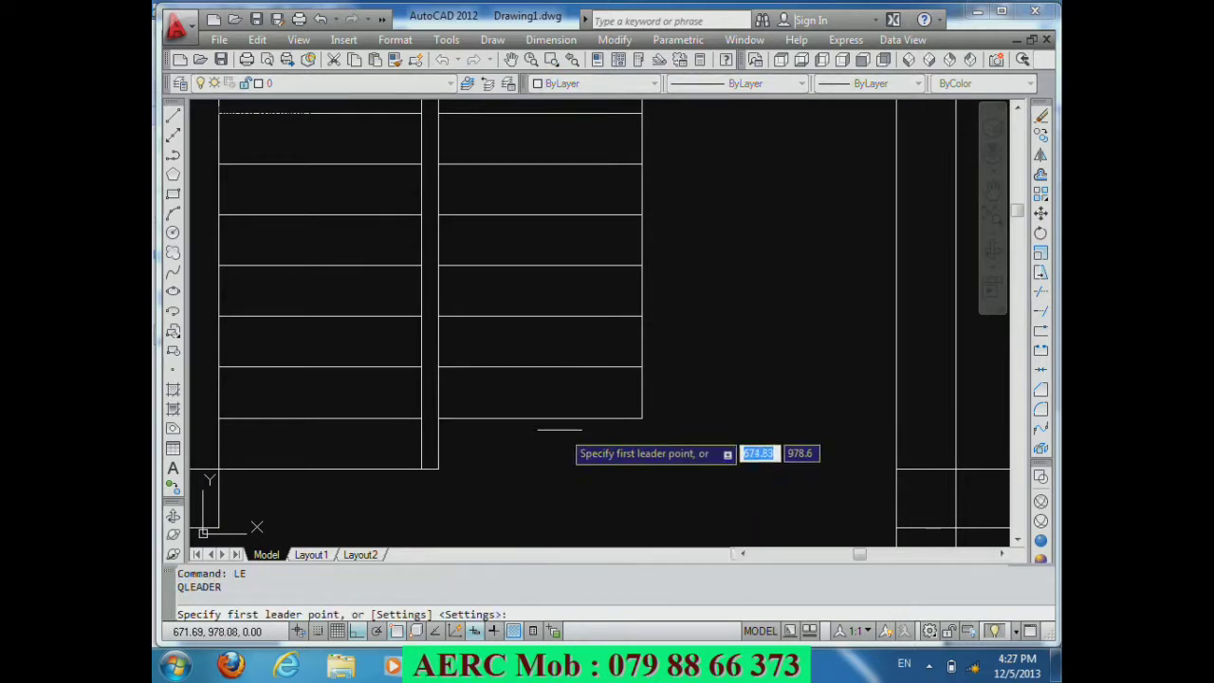
click(540, 416)
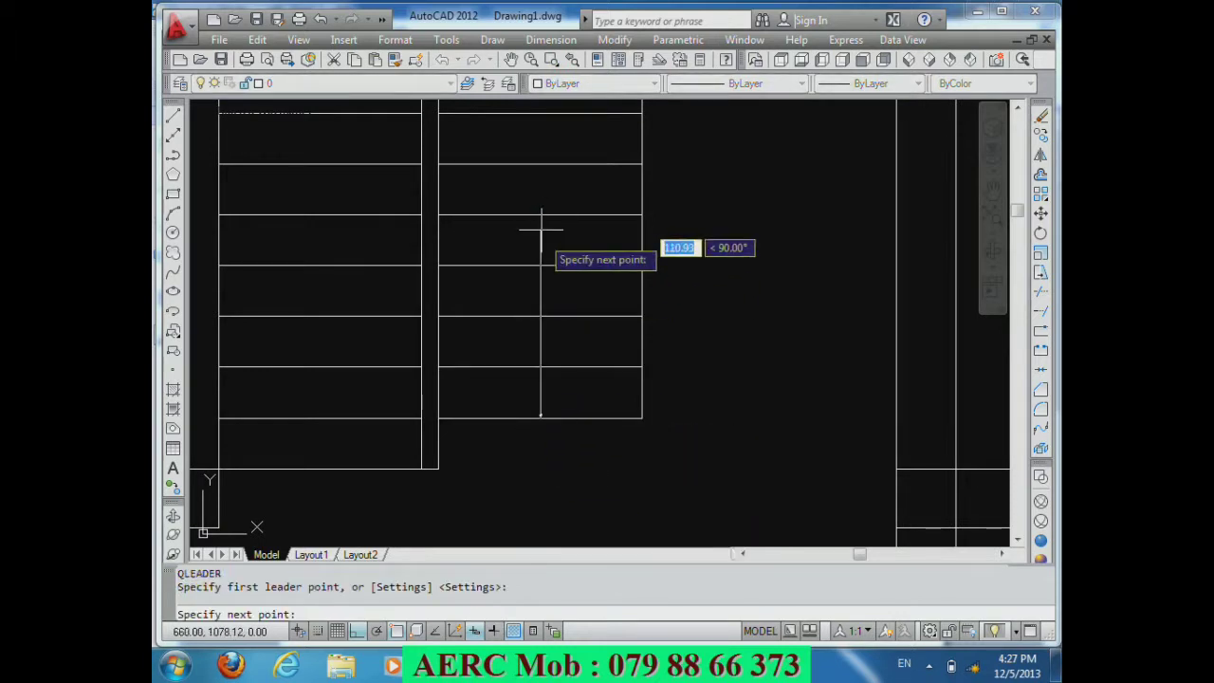
scroll(502, 482, down, 2)
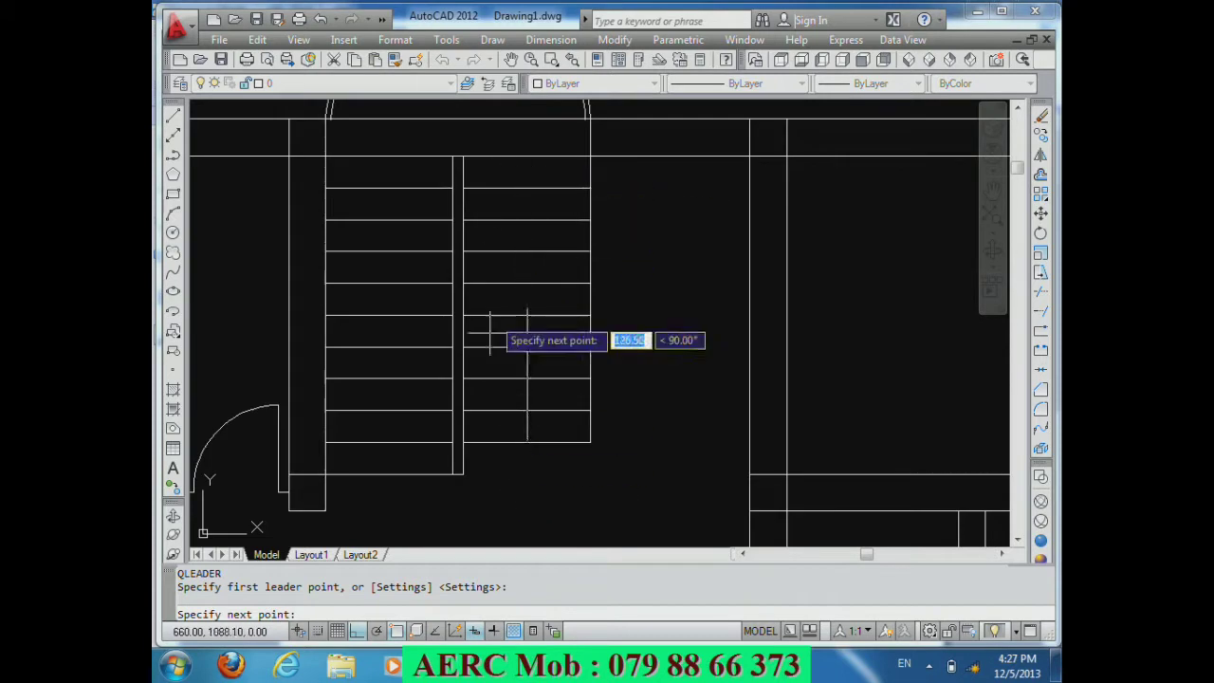
scroll(489, 389, down, 2)
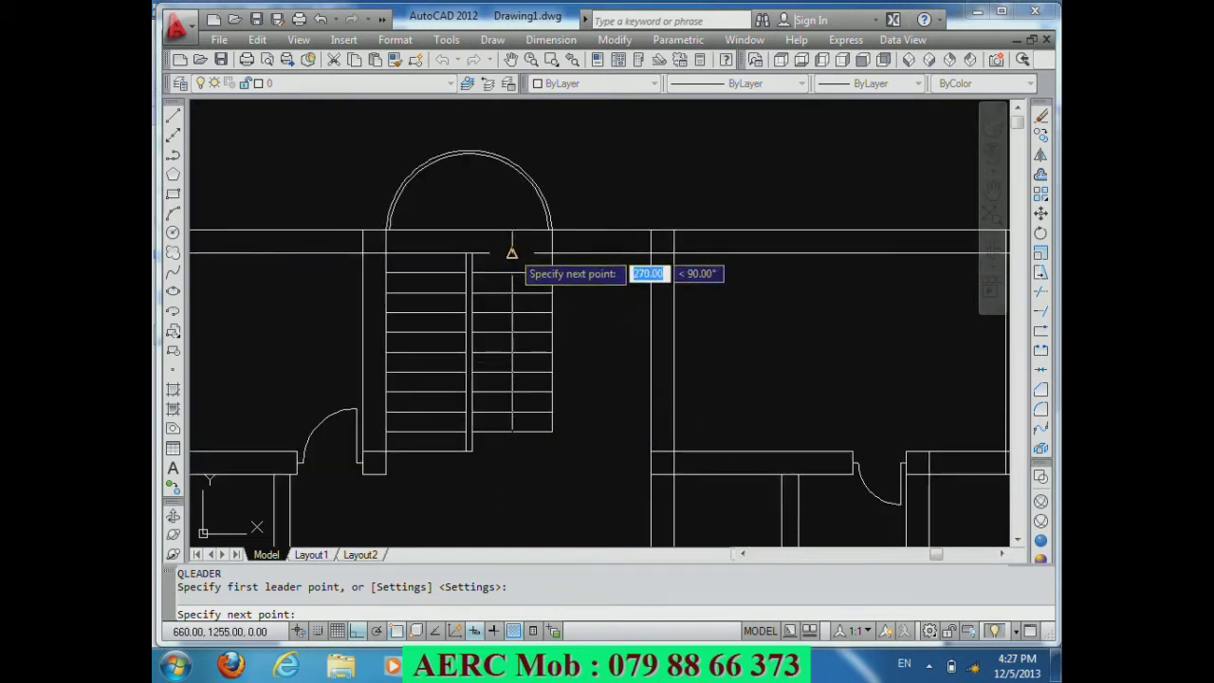
click(511, 254)
key(Return)
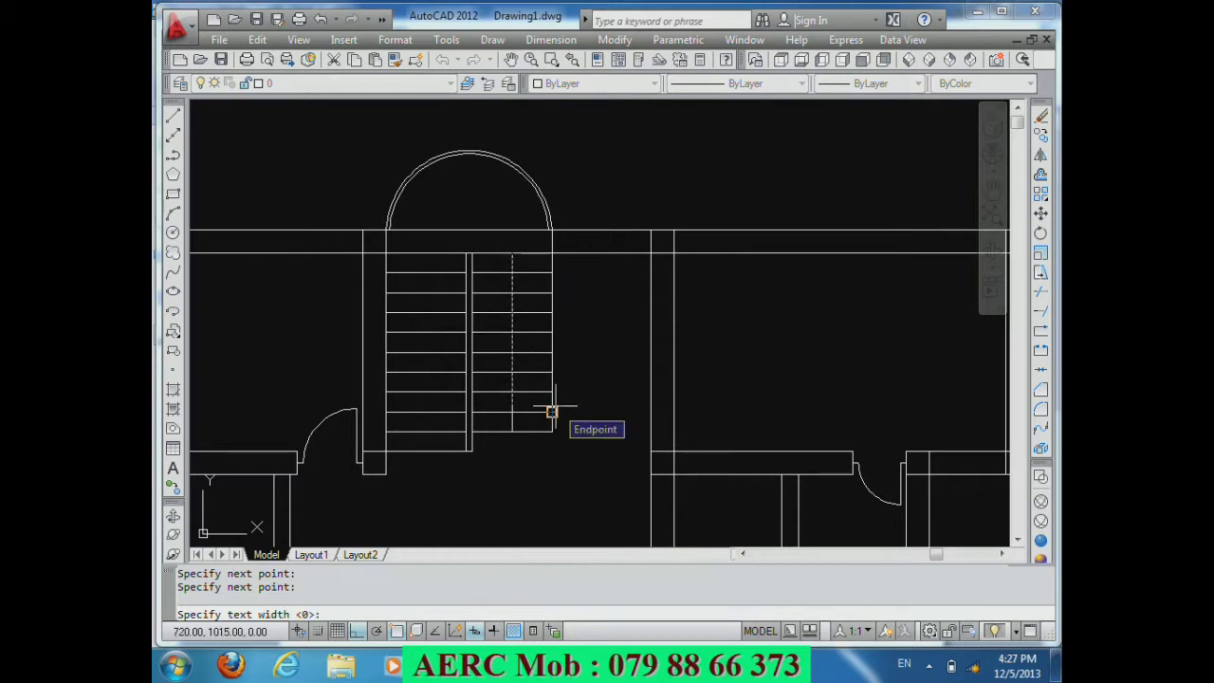
key(Escape)
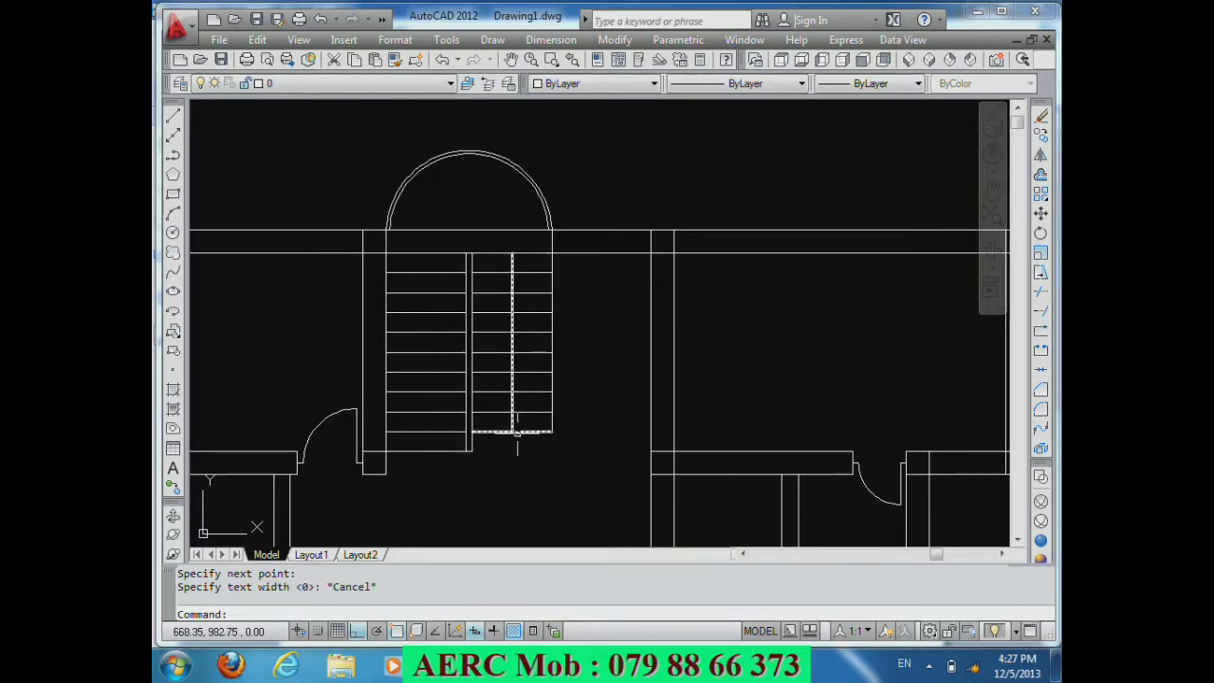
Step: Erase the misplaced leader and redraw it from the stair bottom to the top line's midpoint
click(513, 422)
key(Delete)
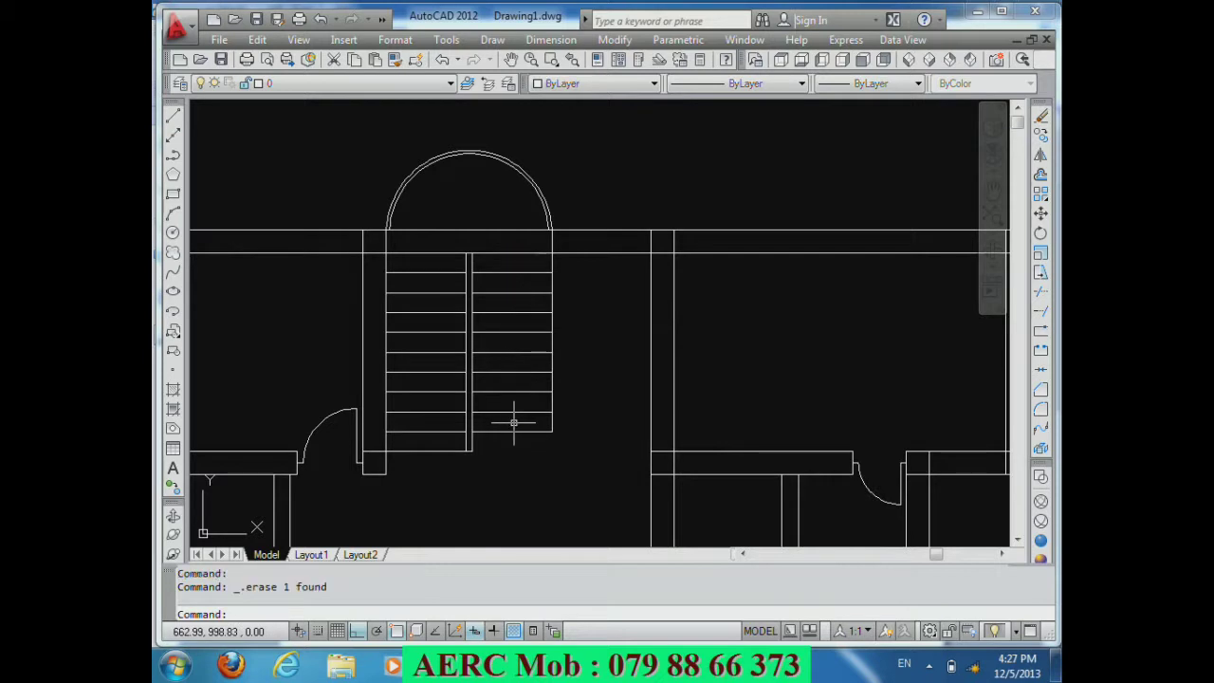
text(LE)
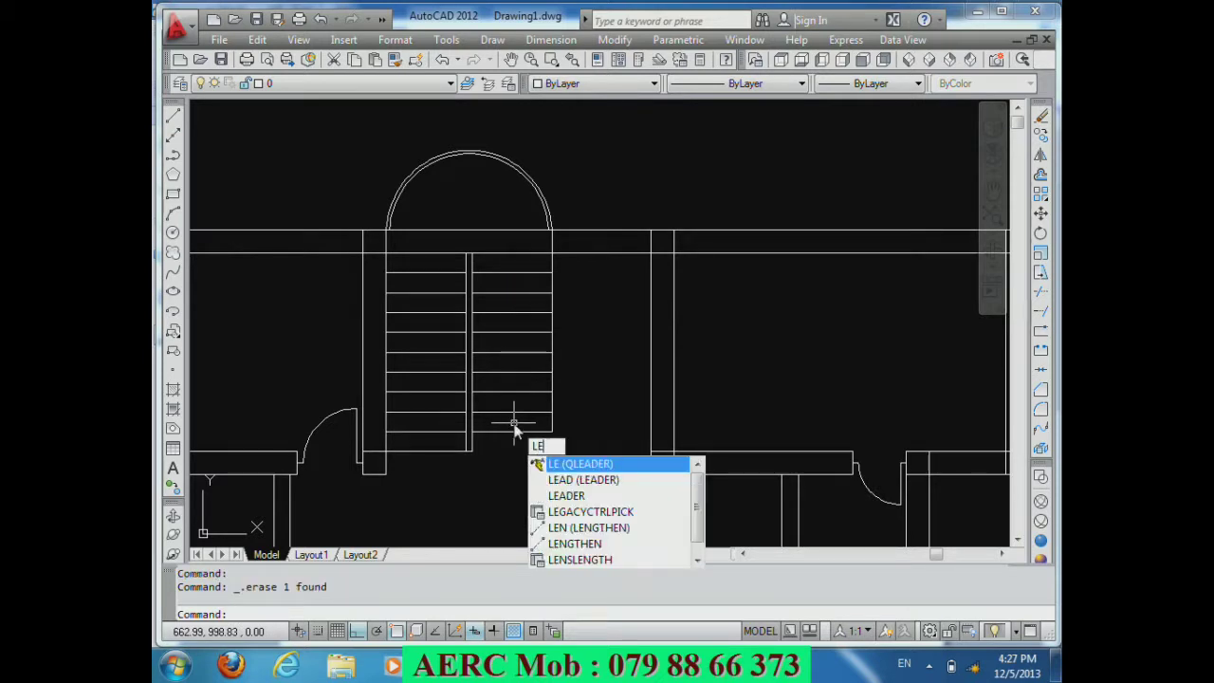
key(Return)
click(512, 433)
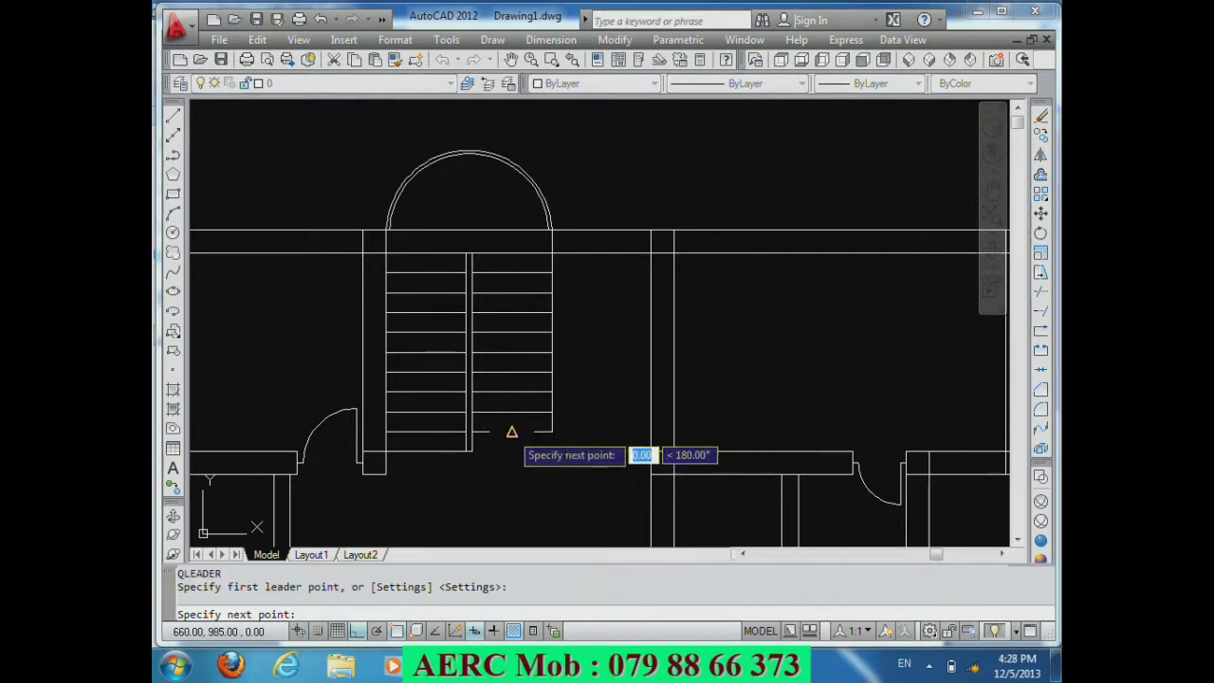
click(511, 253)
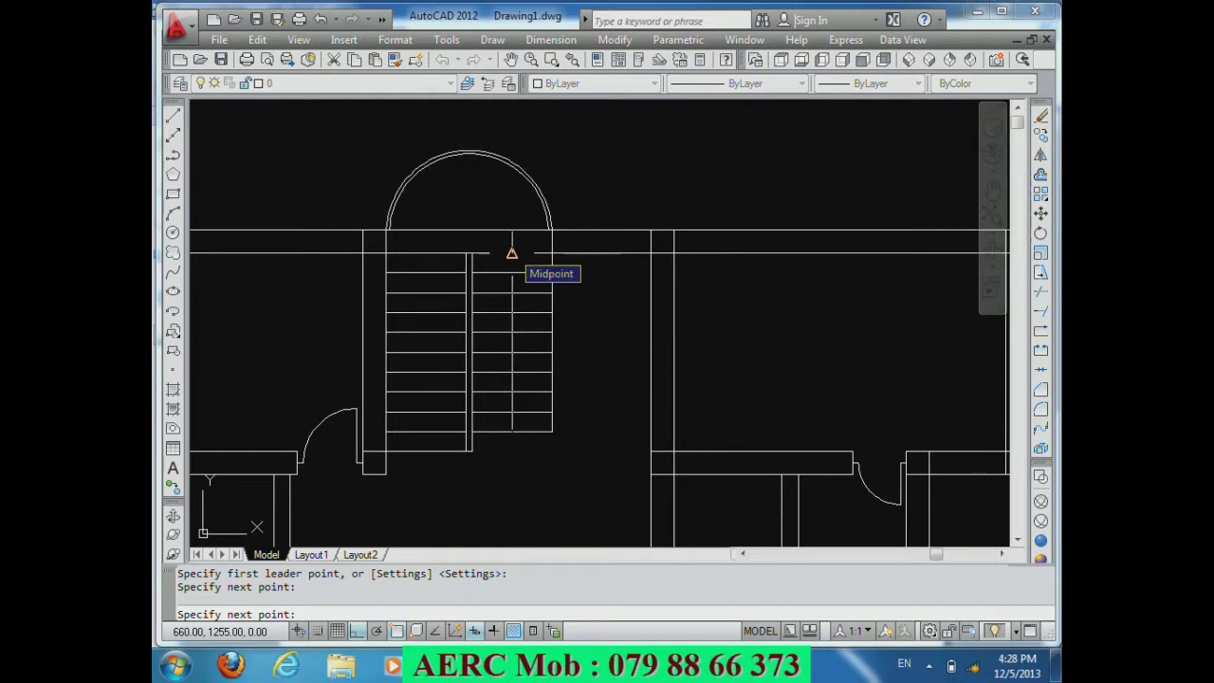
key(Escape)
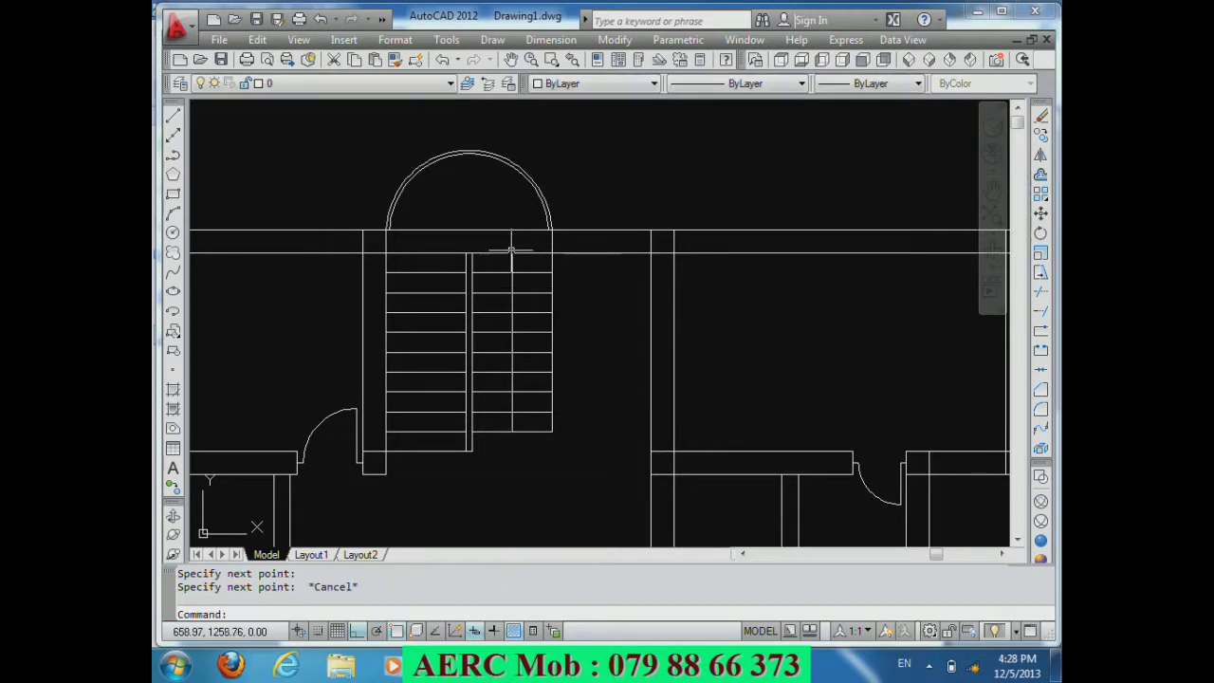
scroll(511, 434, up, 2)
scroll(512, 408, up, 2)
scroll(512, 411, up, 2)
scroll(513, 411, up, 2)
scroll(588, 389, down, 3)
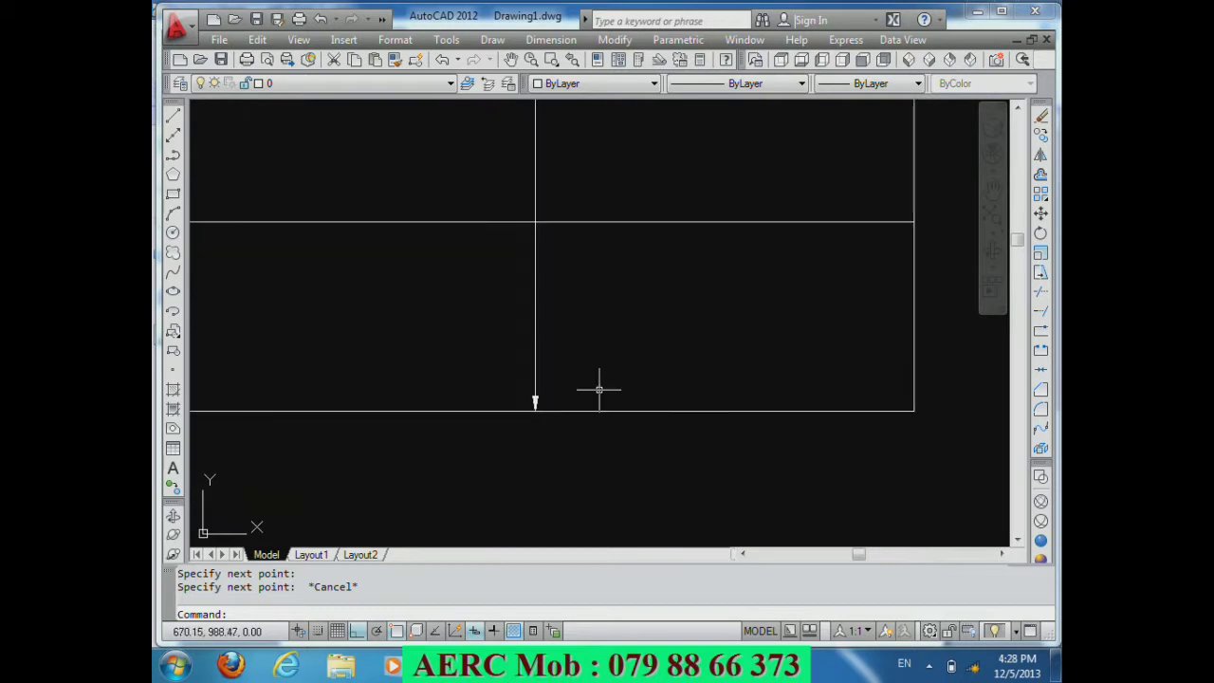
scroll(511, 424, up, 1)
scroll(576, 393, down, 2)
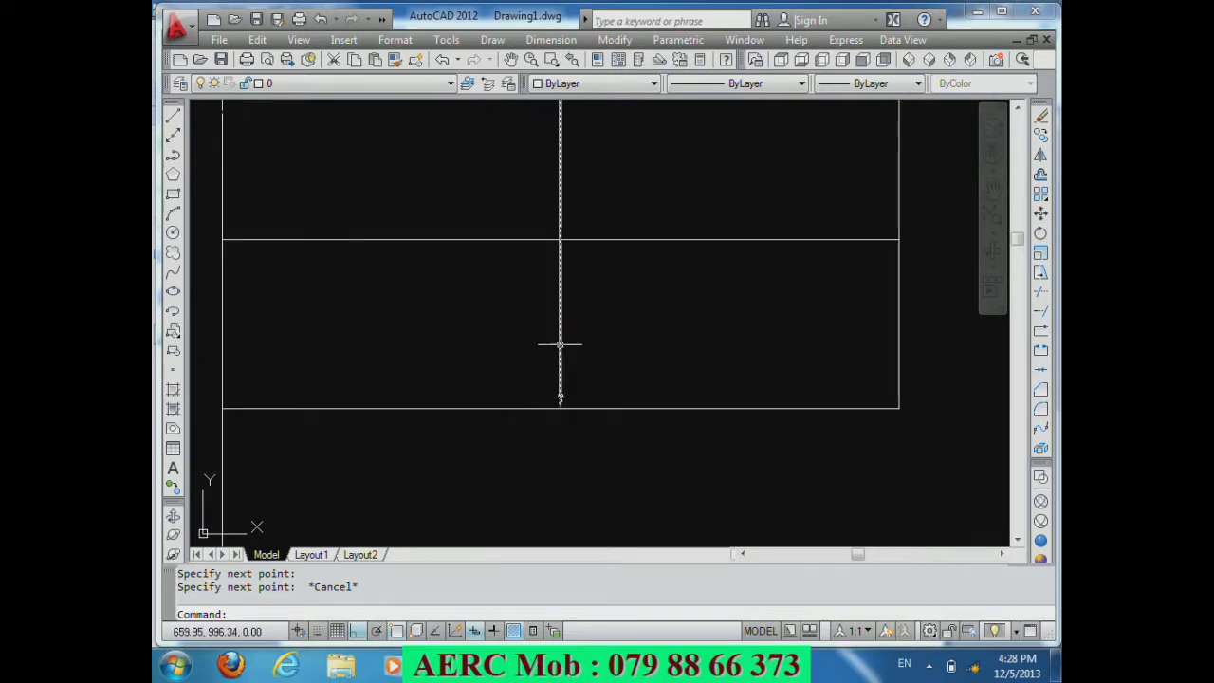
Step: Explode the leader into separate objects
click(1041, 450)
click(559, 382)
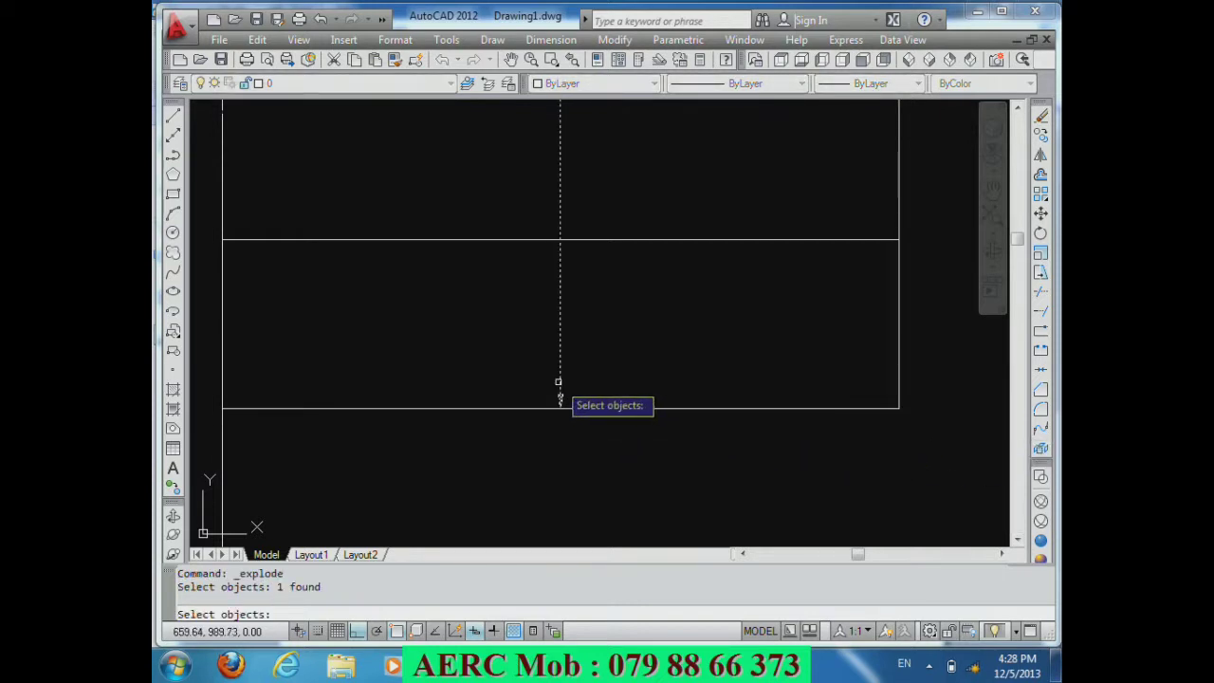
key(Return)
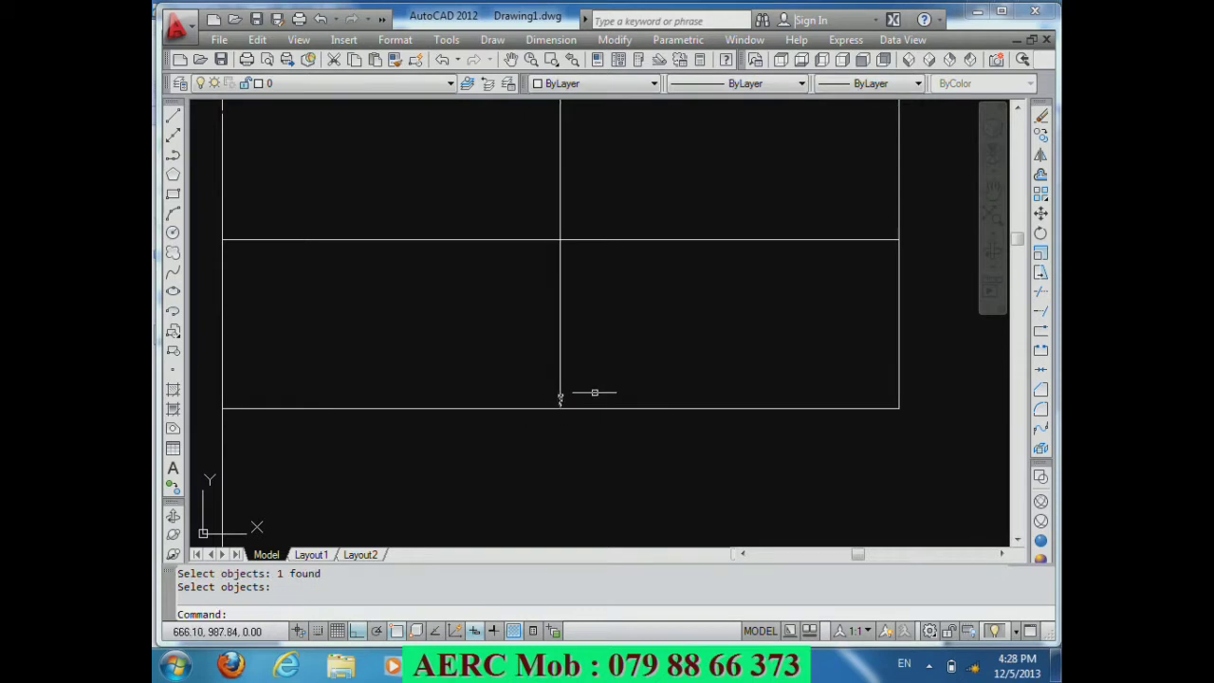
scroll(564, 412, up, 2)
scroll(597, 379, up, 2)
text(SC)
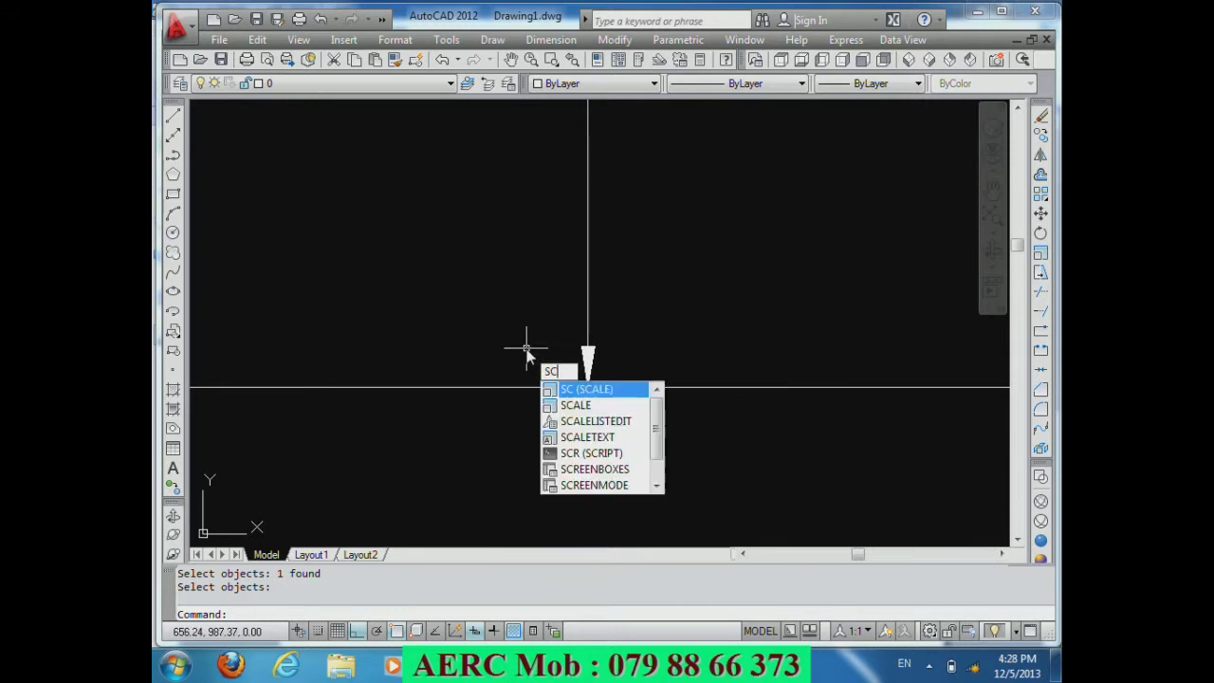
text(SC)
Step: Scale the arrowhead by 4 about its tip
key(Return)
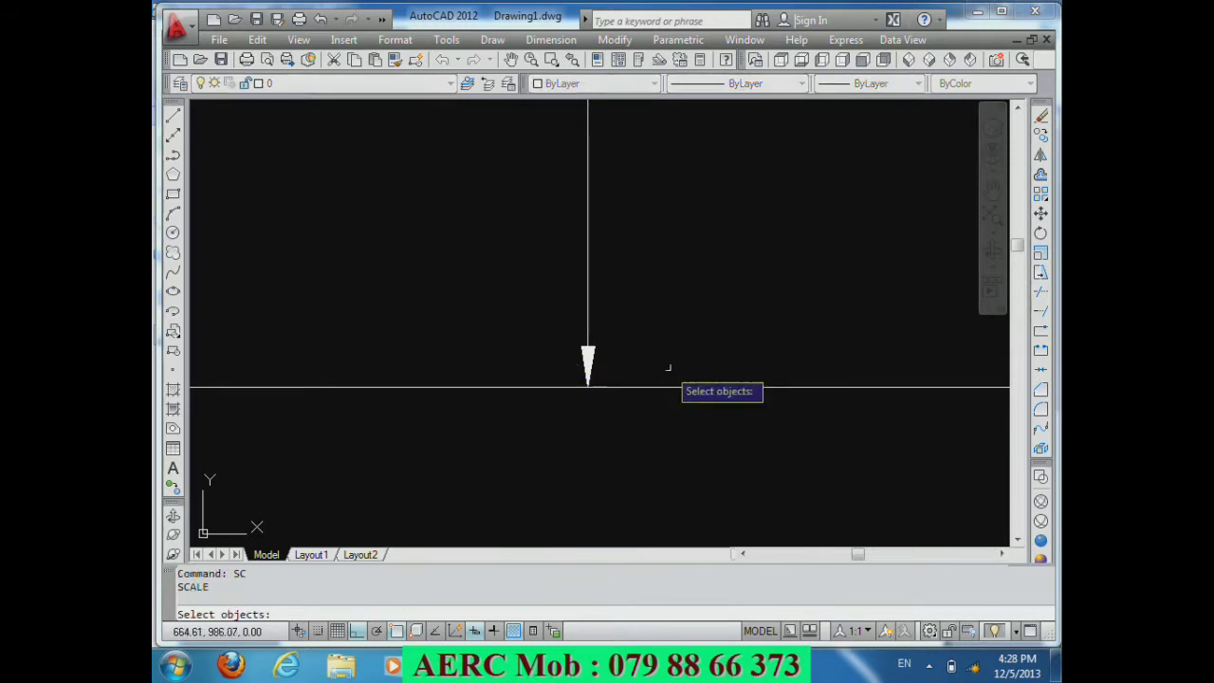
click(589, 386)
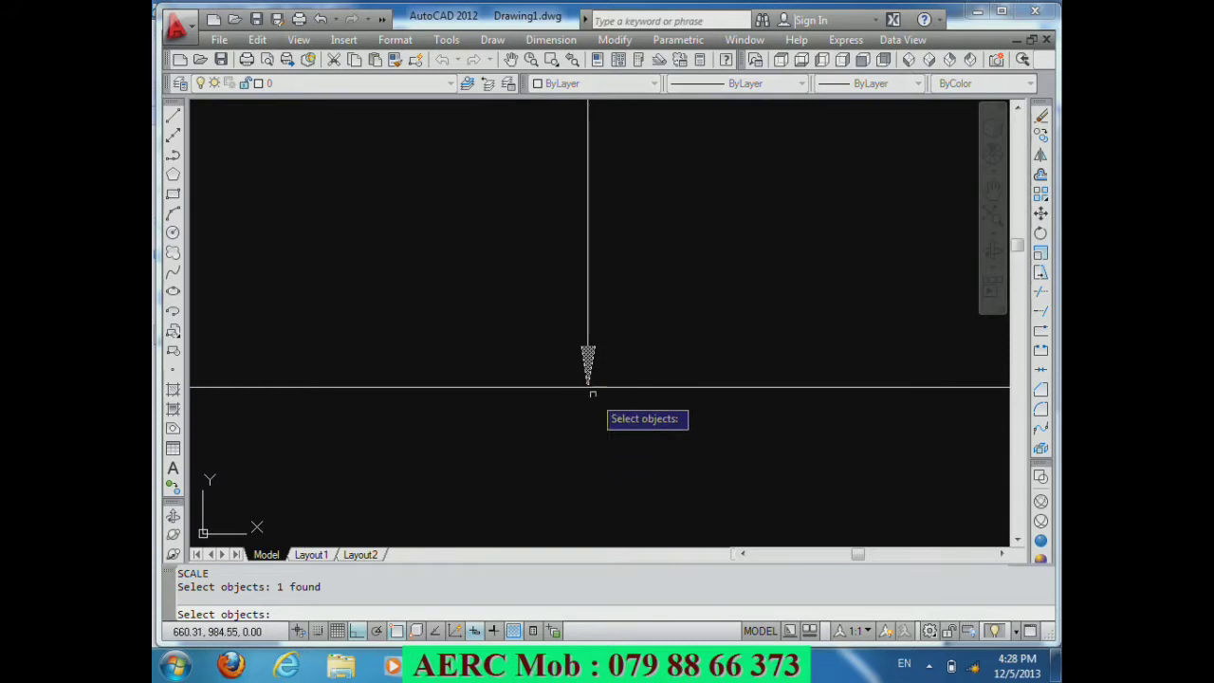
key(Return)
click(588, 386)
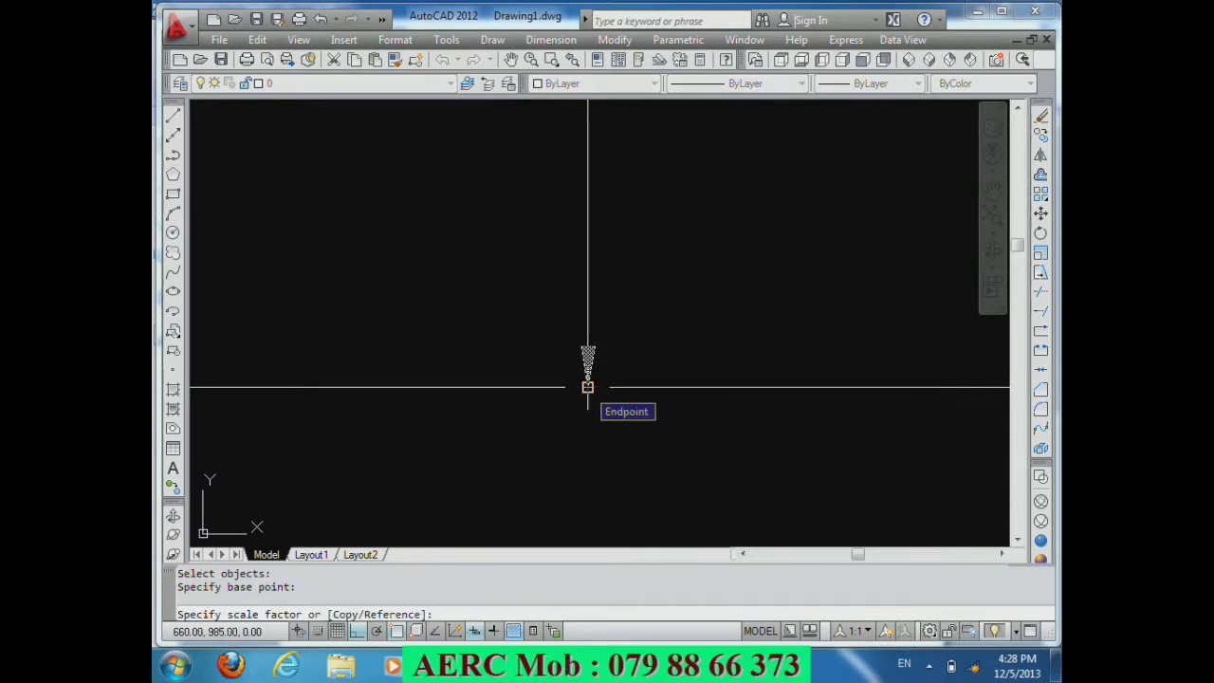
text(4)
key(Return)
scroll(598, 422, down, 3)
scroll(569, 398, down, 3)
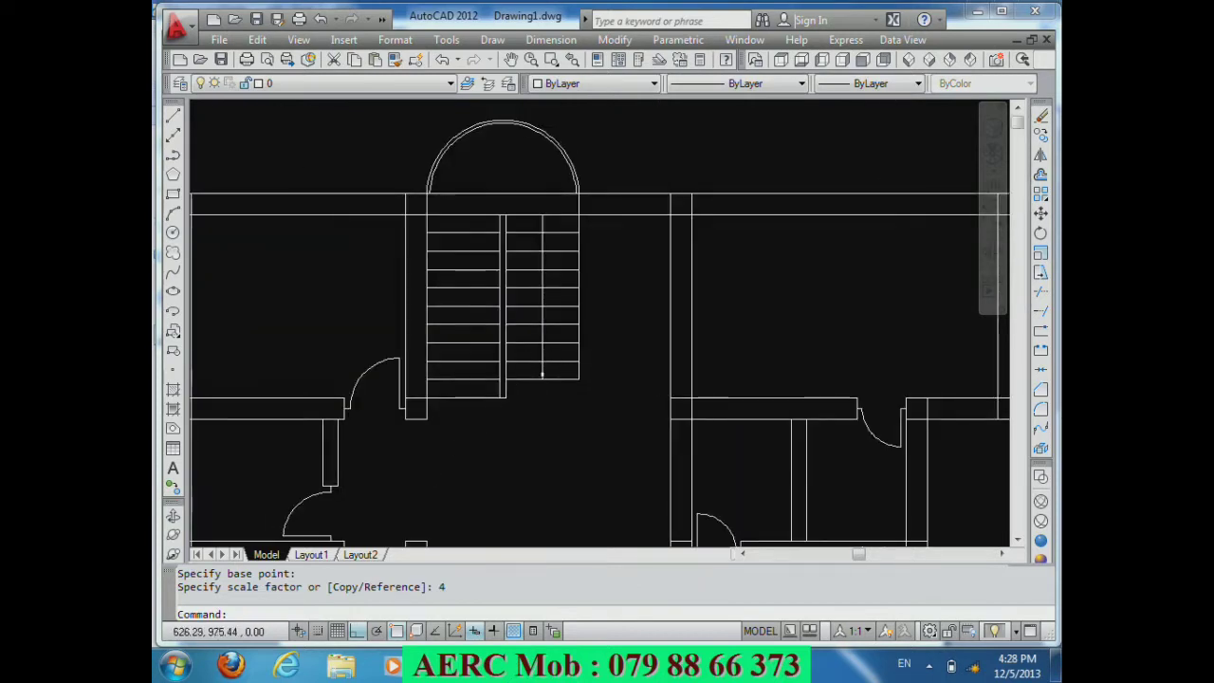
scroll(521, 385, up, 3)
scroll(555, 382, up, 3)
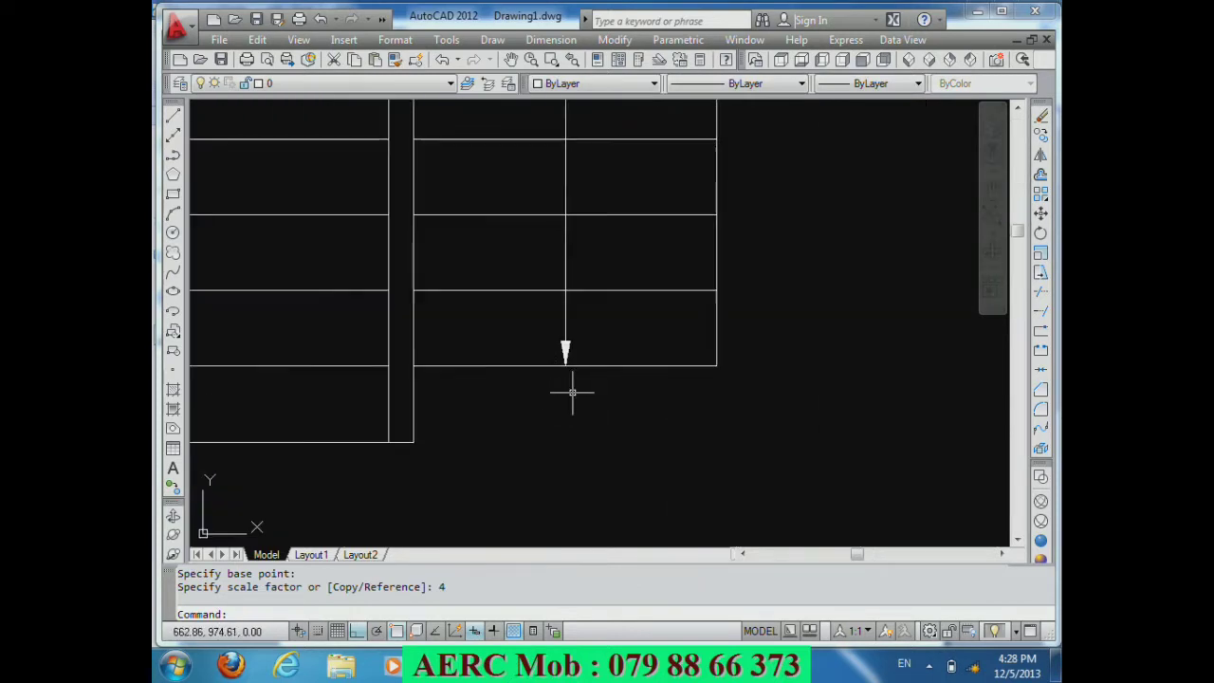
Step: Scale the arrowhead again by 2 about its tip
text(s)
key(Return)
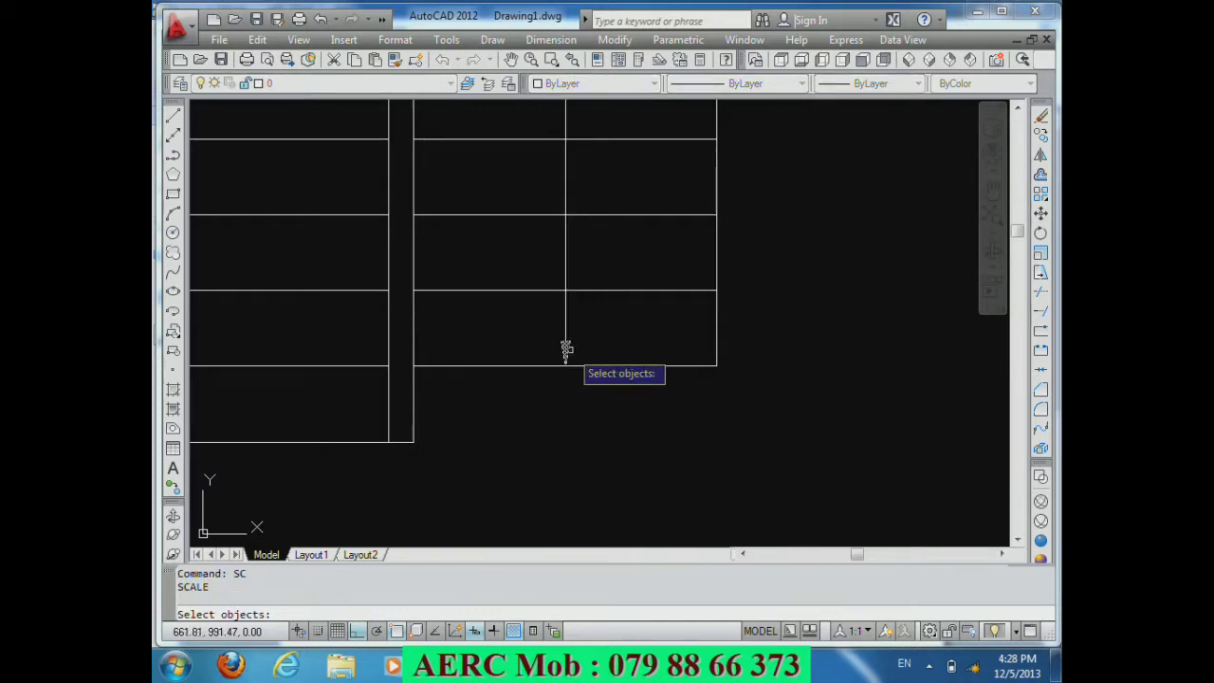
click(565, 349)
key(Return)
click(565, 365)
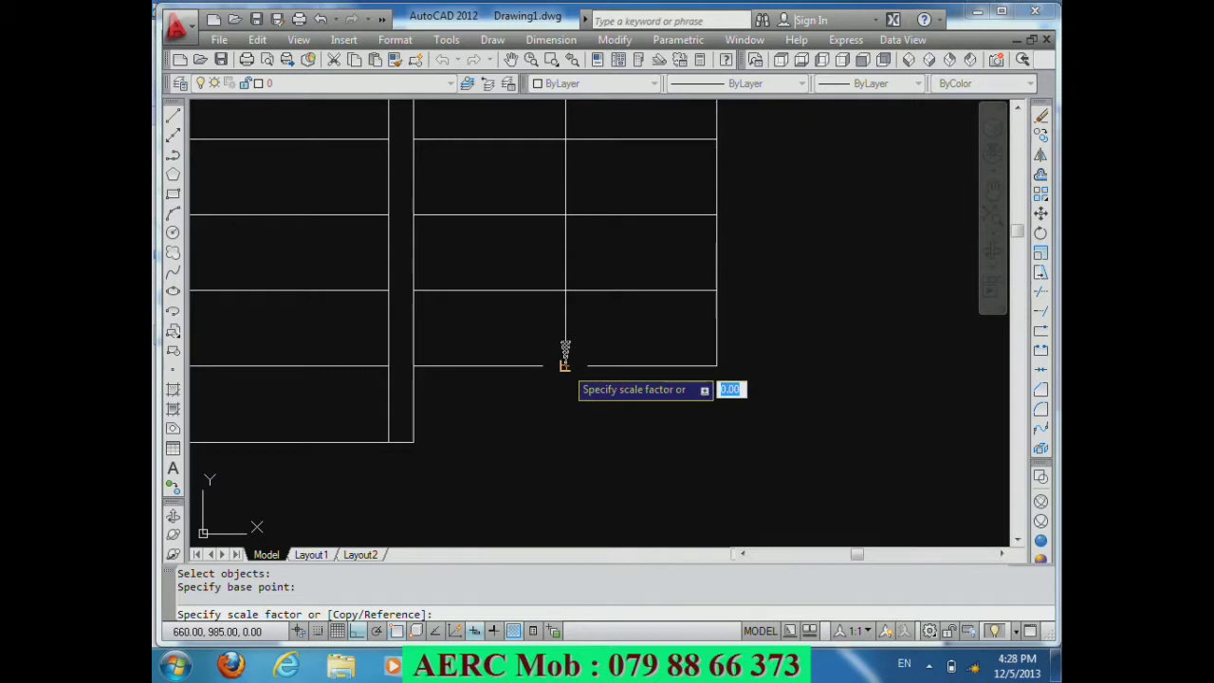
text(2)
key(Return)
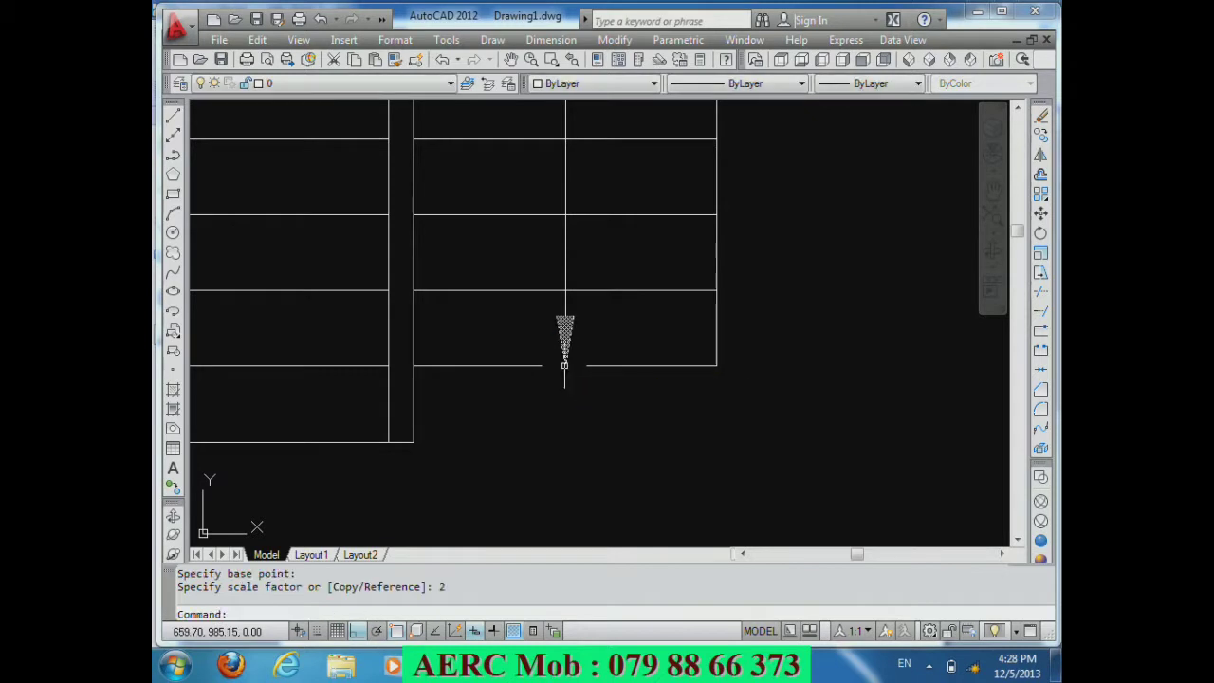
scroll(703, 426, down, 5)
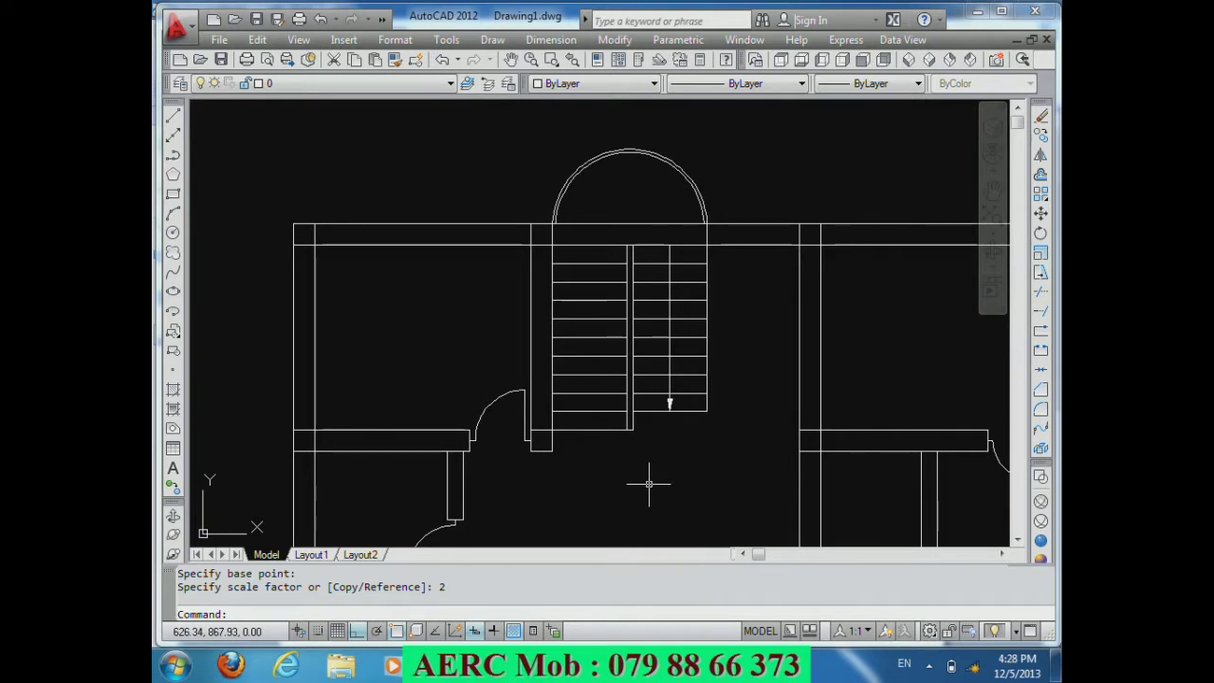
Step: Draw a vertical line up the middle of the stair flight from below the stairs to the top wall
text(L)
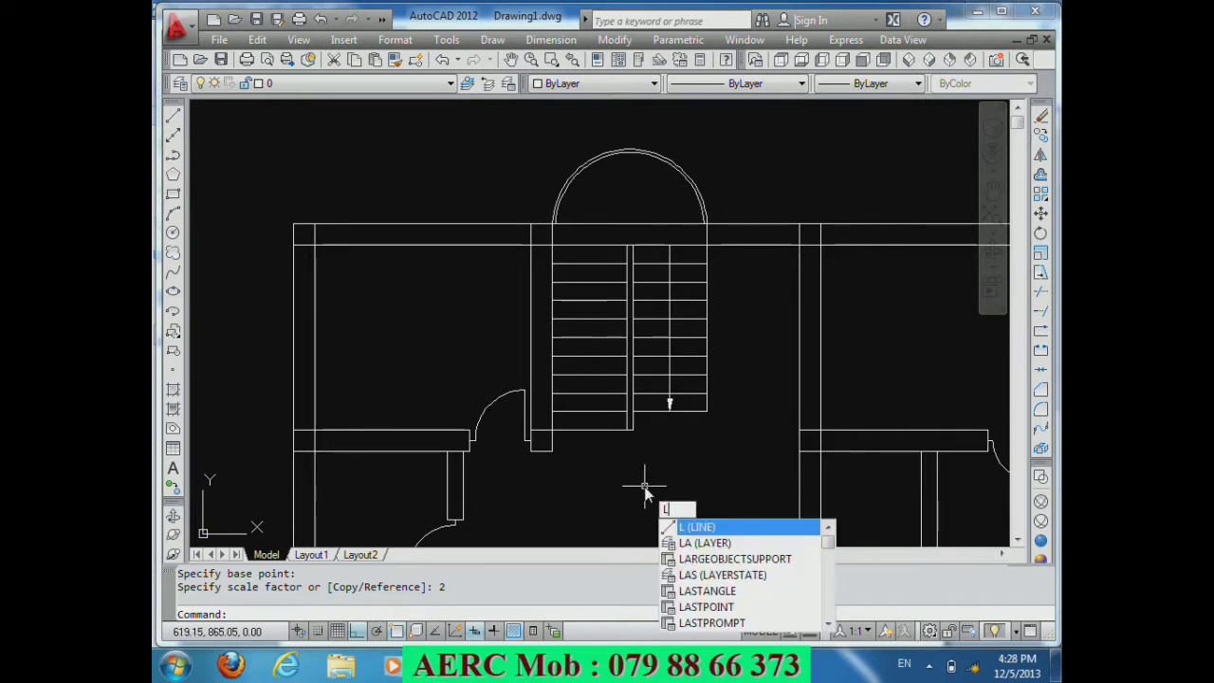
key(Escape)
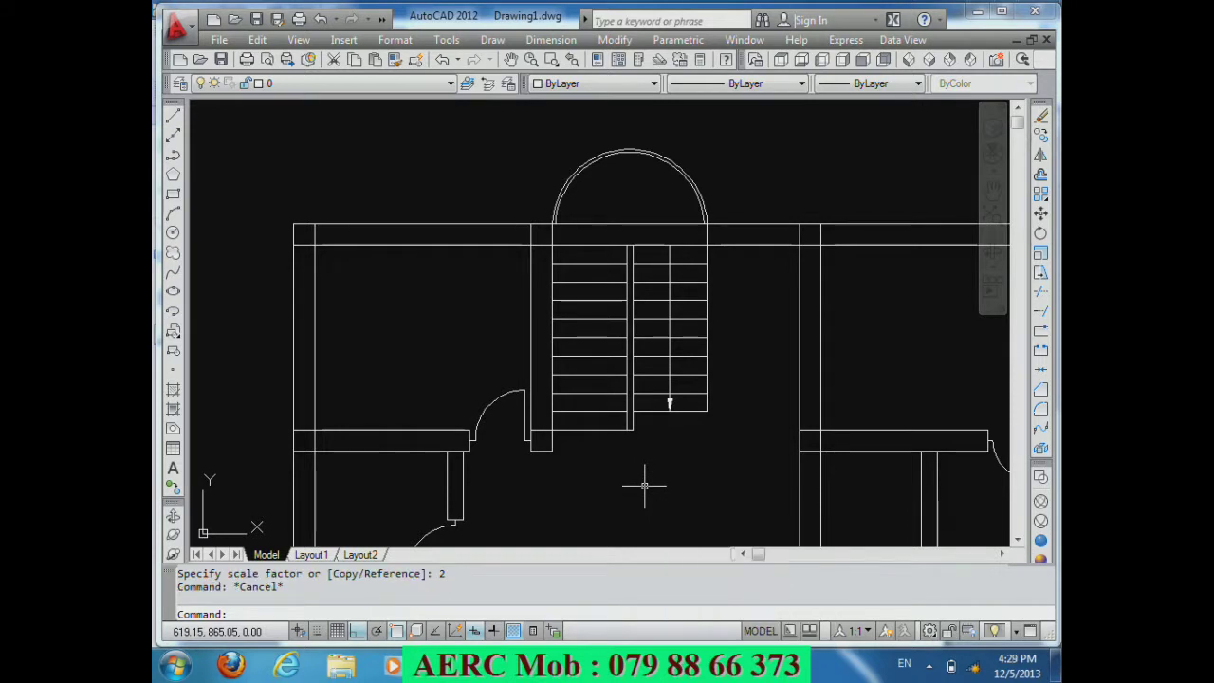
text(L)
key(Return)
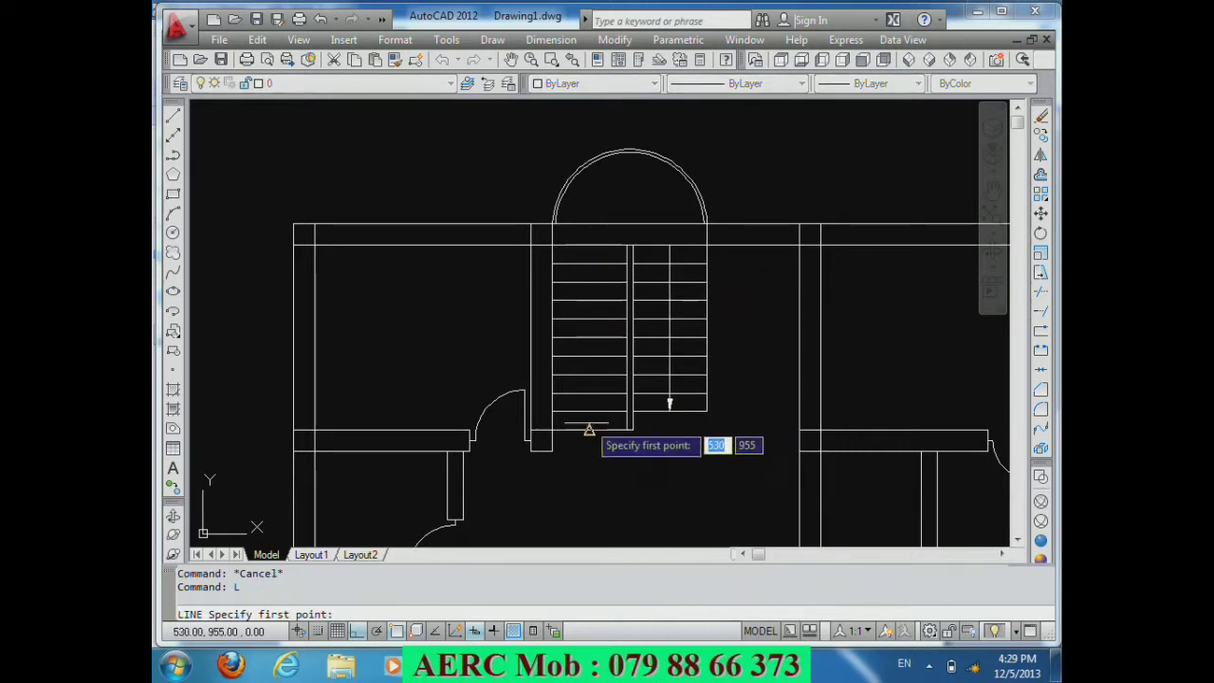
click(589, 429)
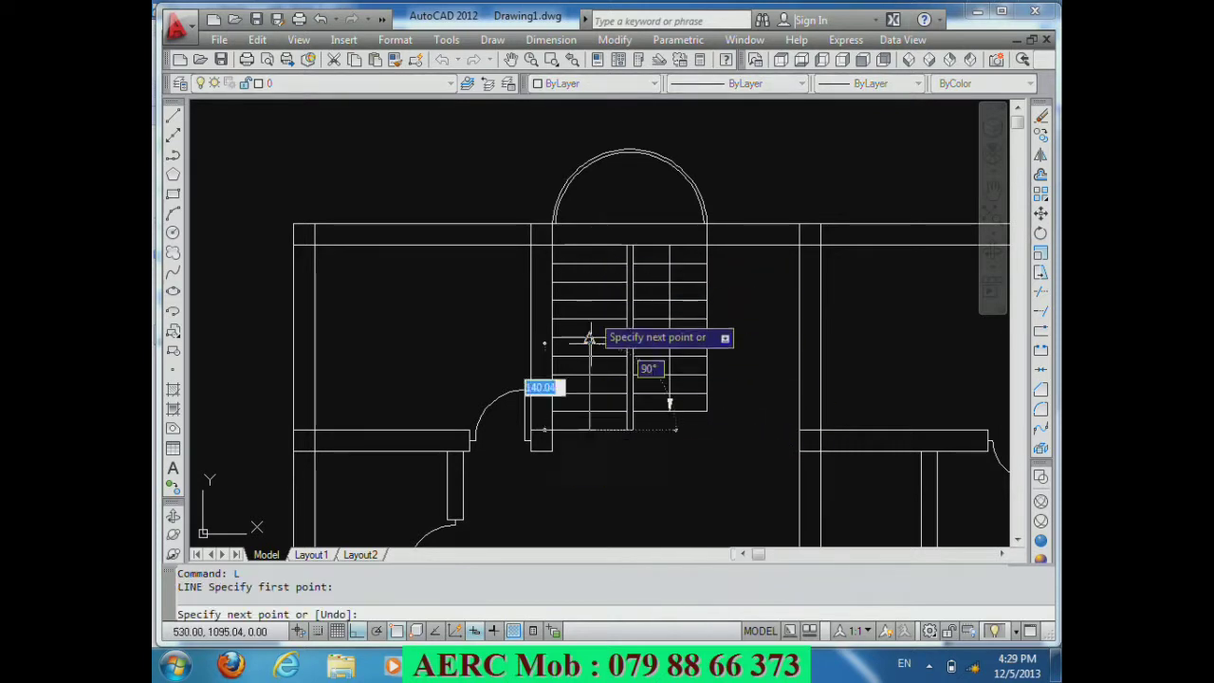
click(589, 245)
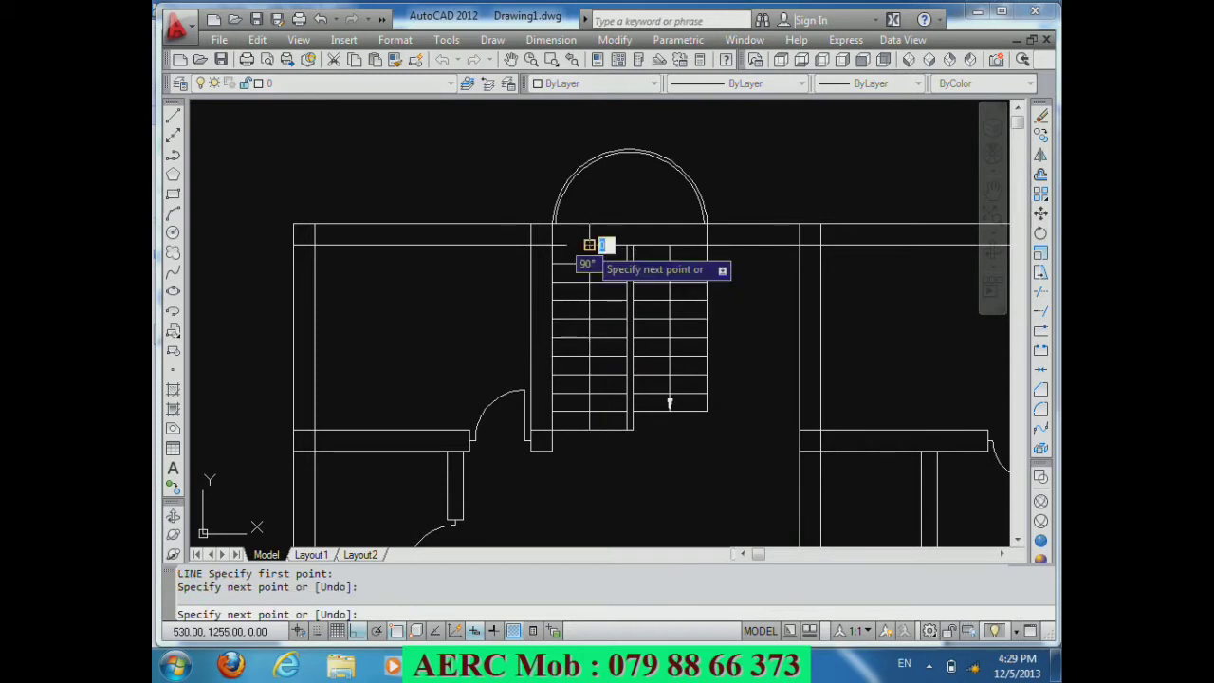
key(Return)
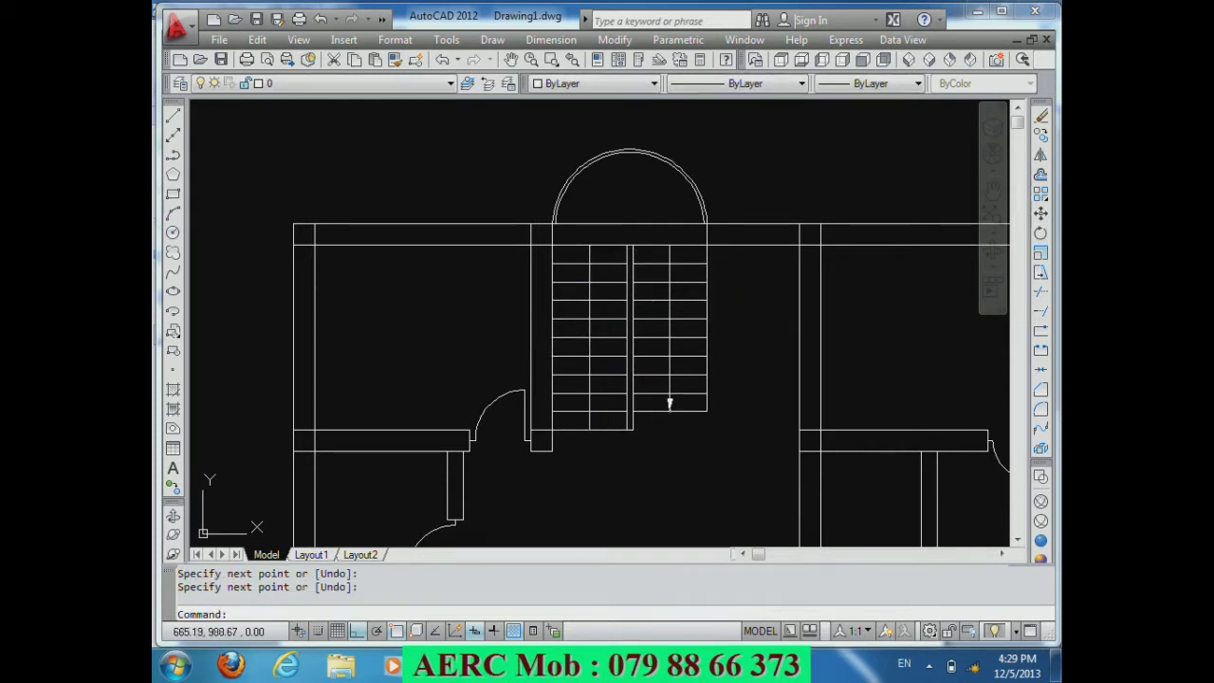
scroll(670, 406, up, 4)
scroll(670, 413, up, 3)
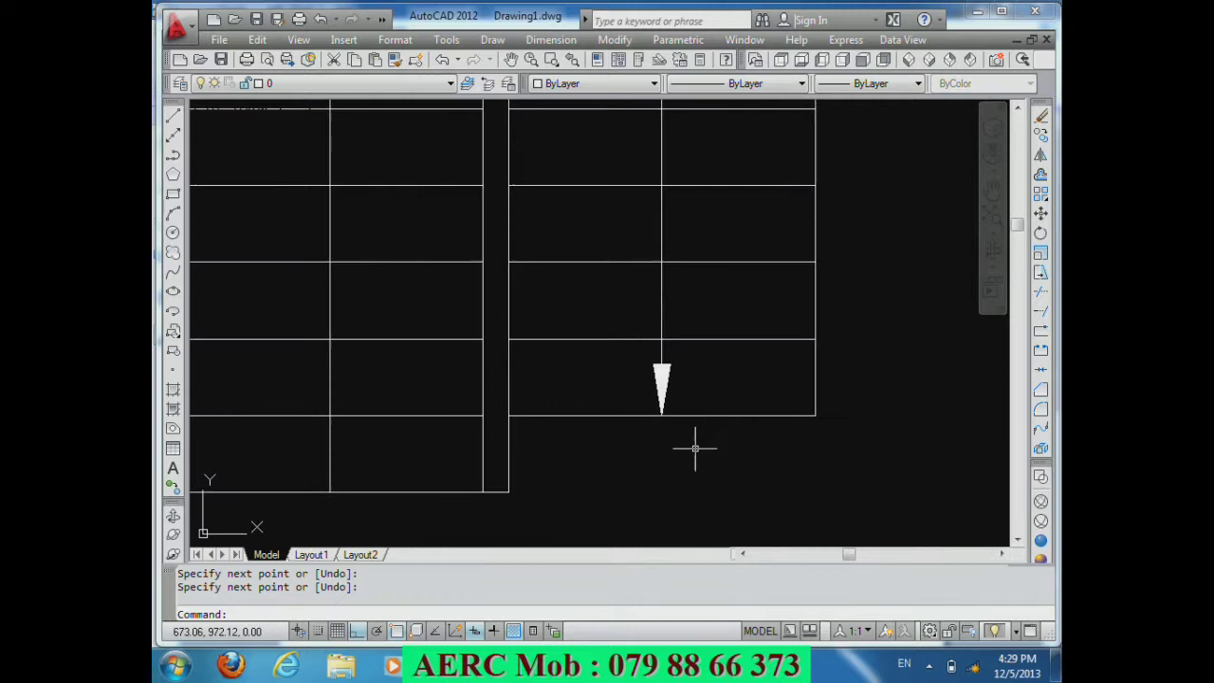
text(mi)
Step: Mirror the arrowhead about a horizontal axis, keeping the original, to get an upward copy
key(Return)
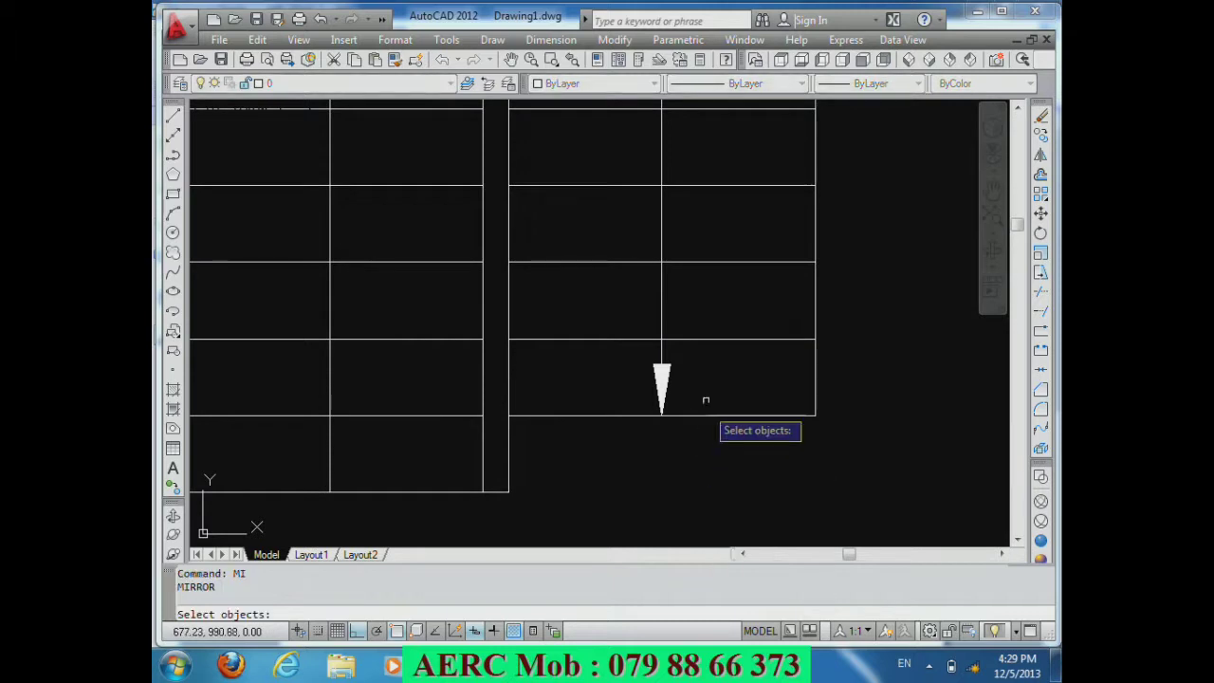
click(665, 377)
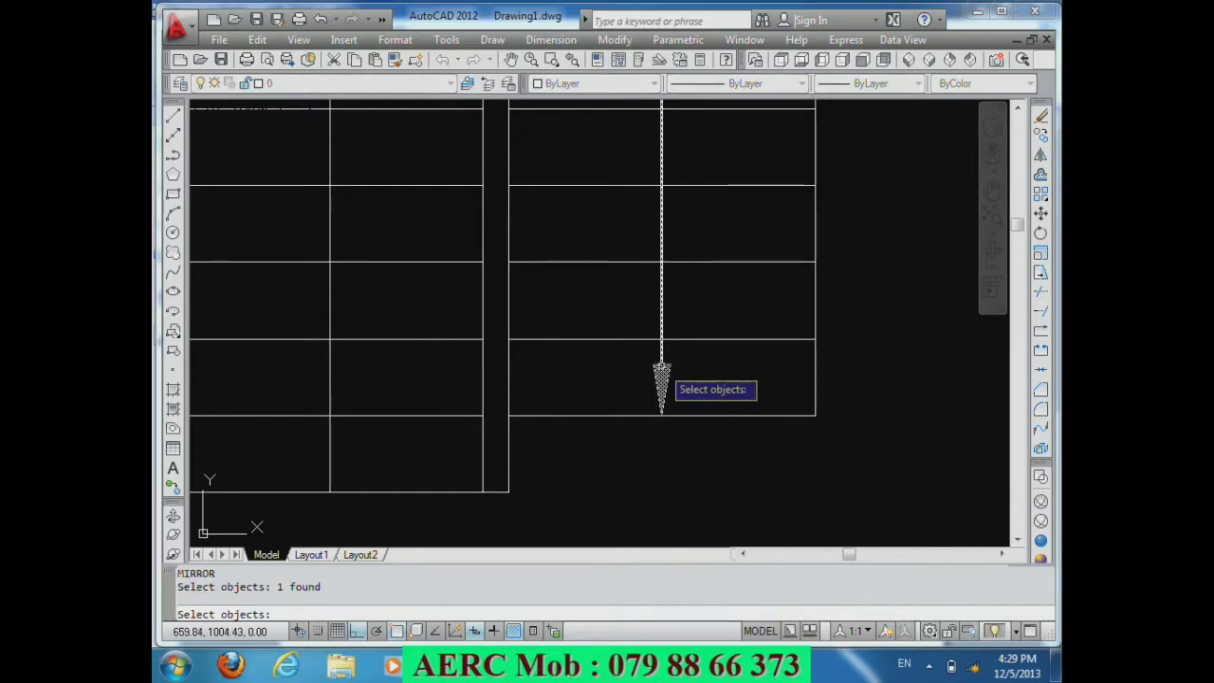
key(Return)
click(654, 369)
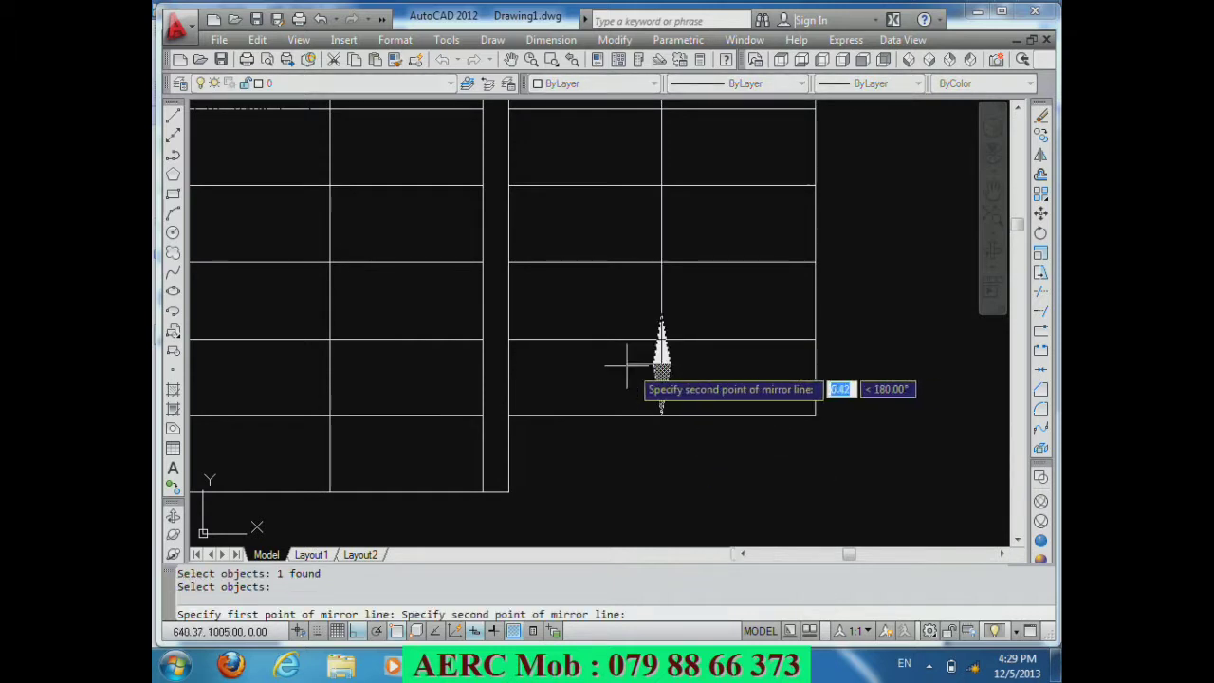
click(506, 361)
key(Return)
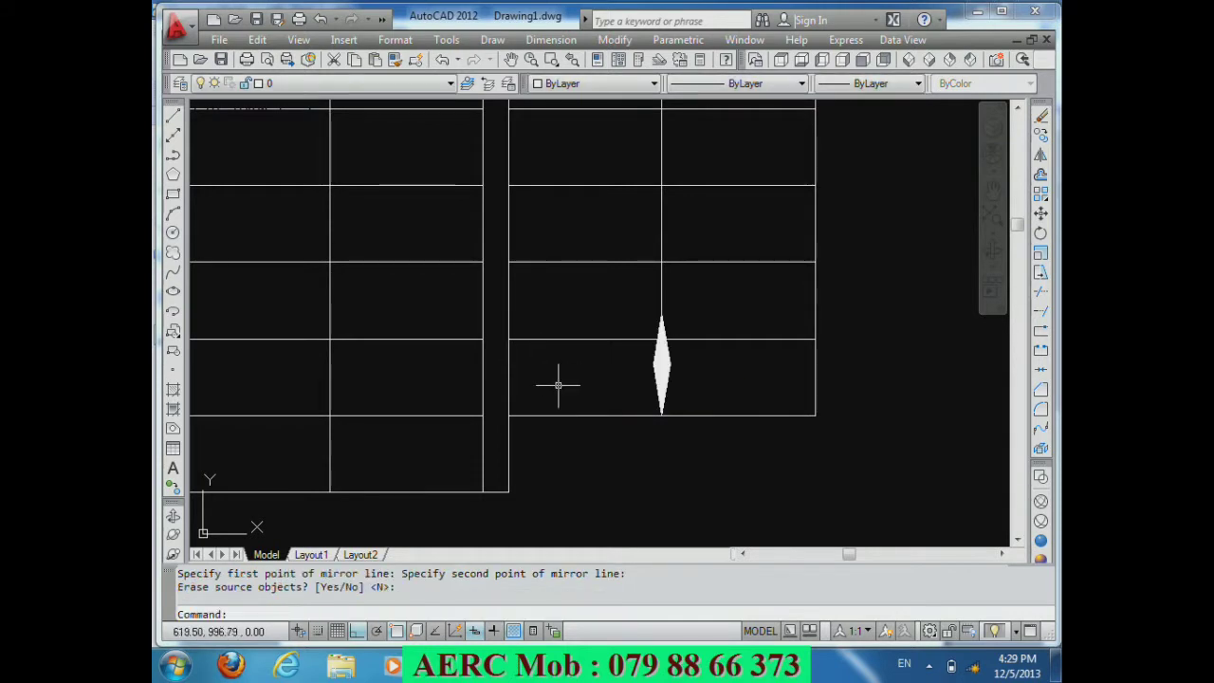
scroll(620, 482, down, 3)
scroll(707, 525, up, 1)
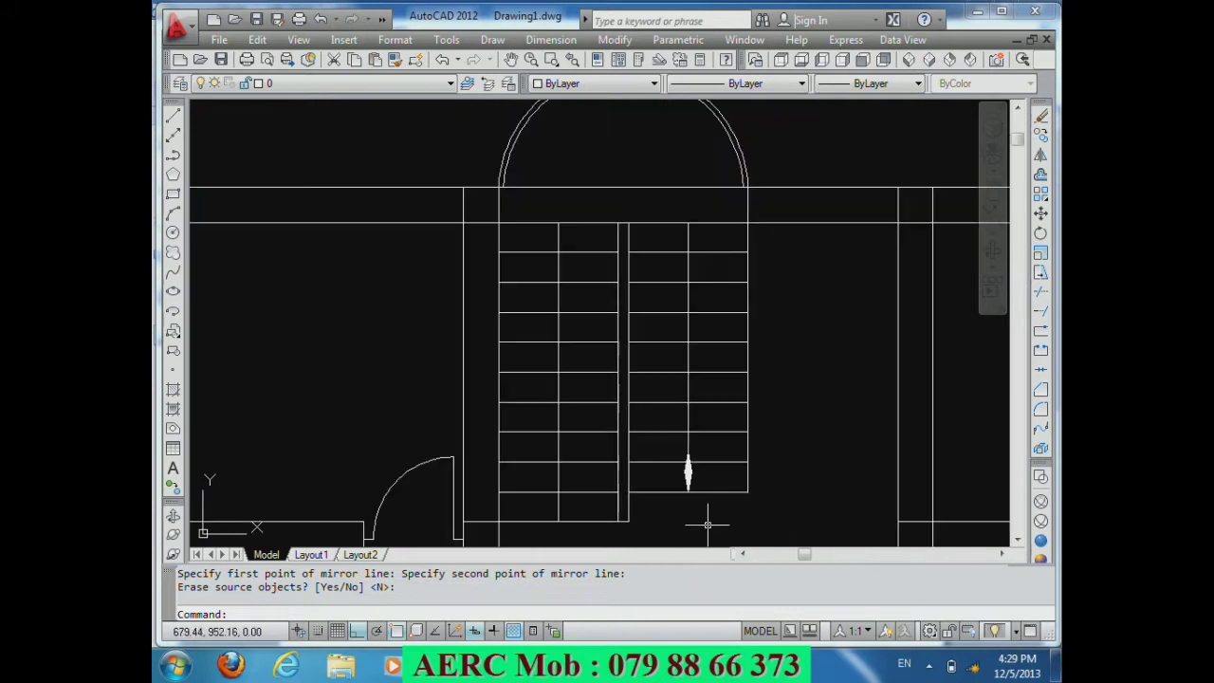
text(m)
Step: Move the upward arrowhead to the top of the left stair flight
key(Return)
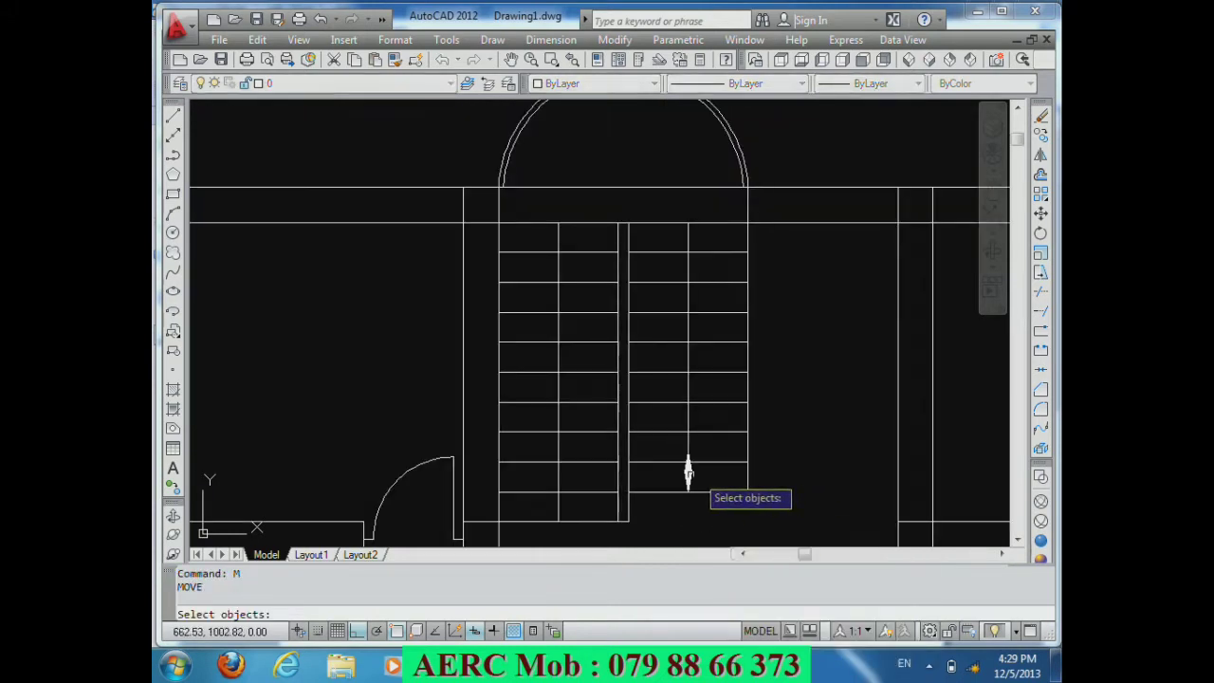
click(688, 466)
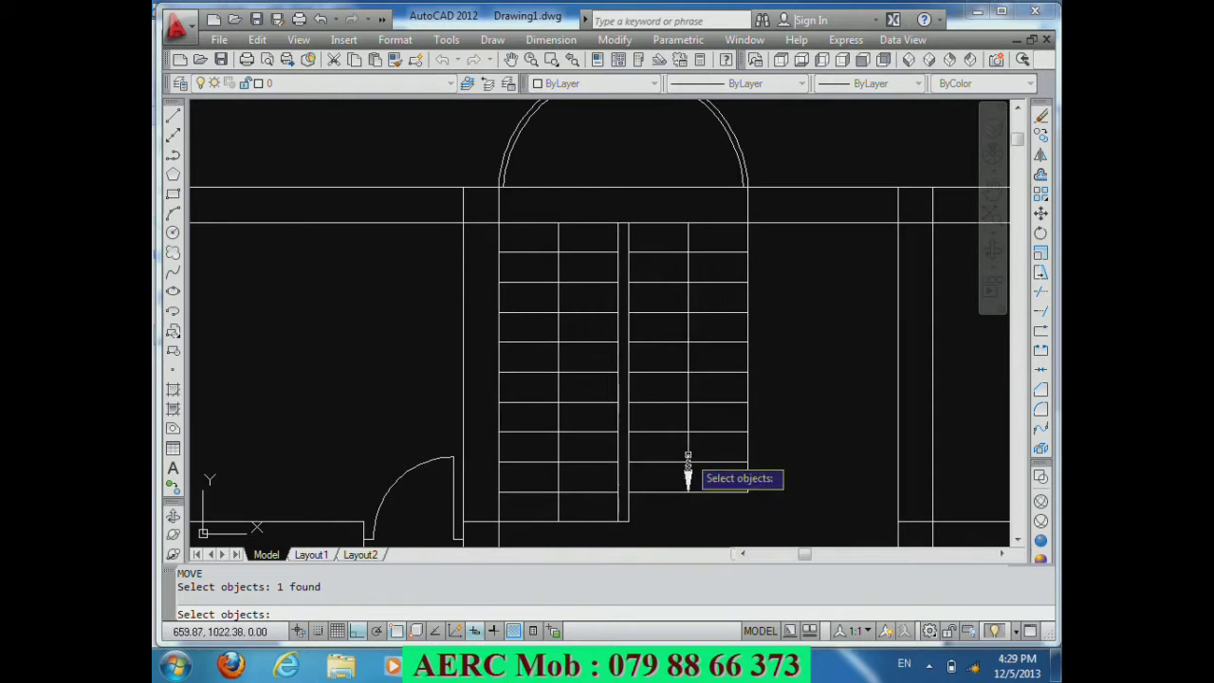
key(Return)
click(687, 452)
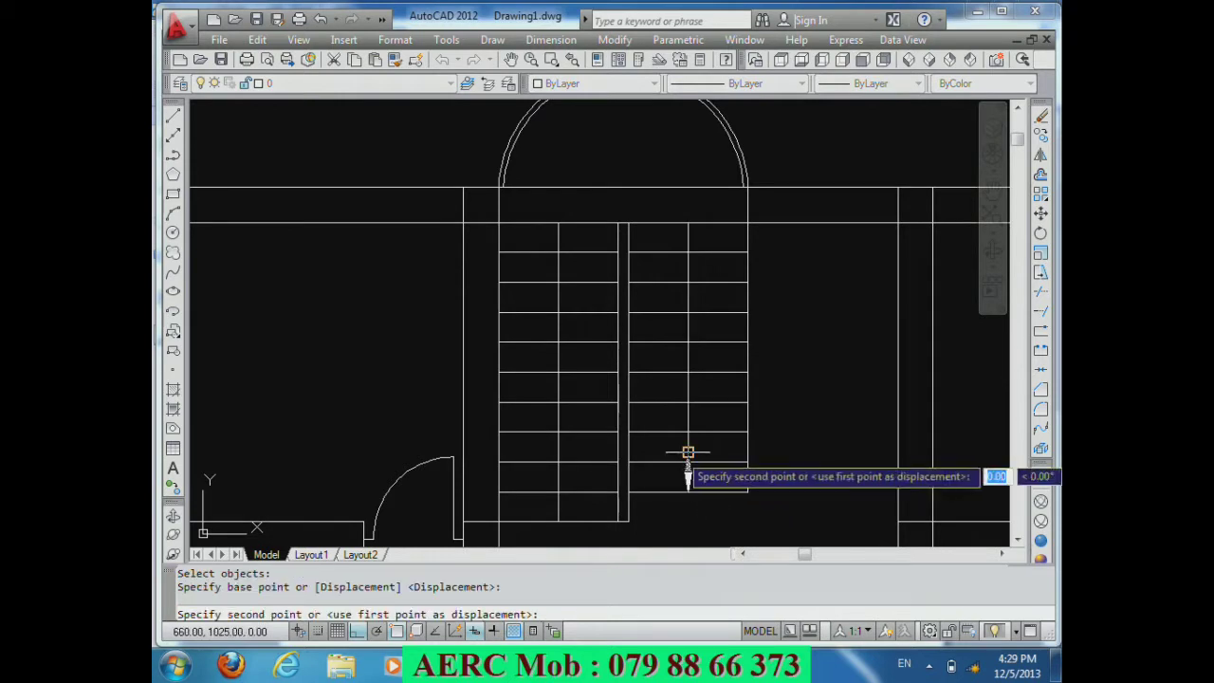
click(557, 221)
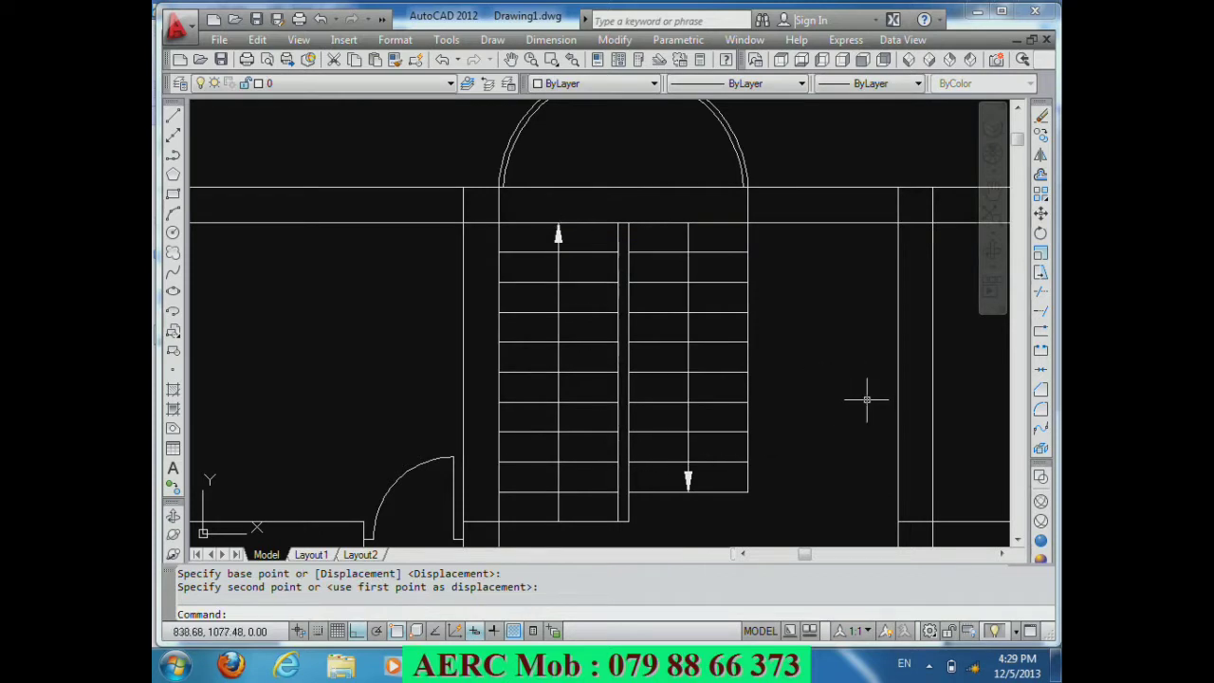
click(493, 39)
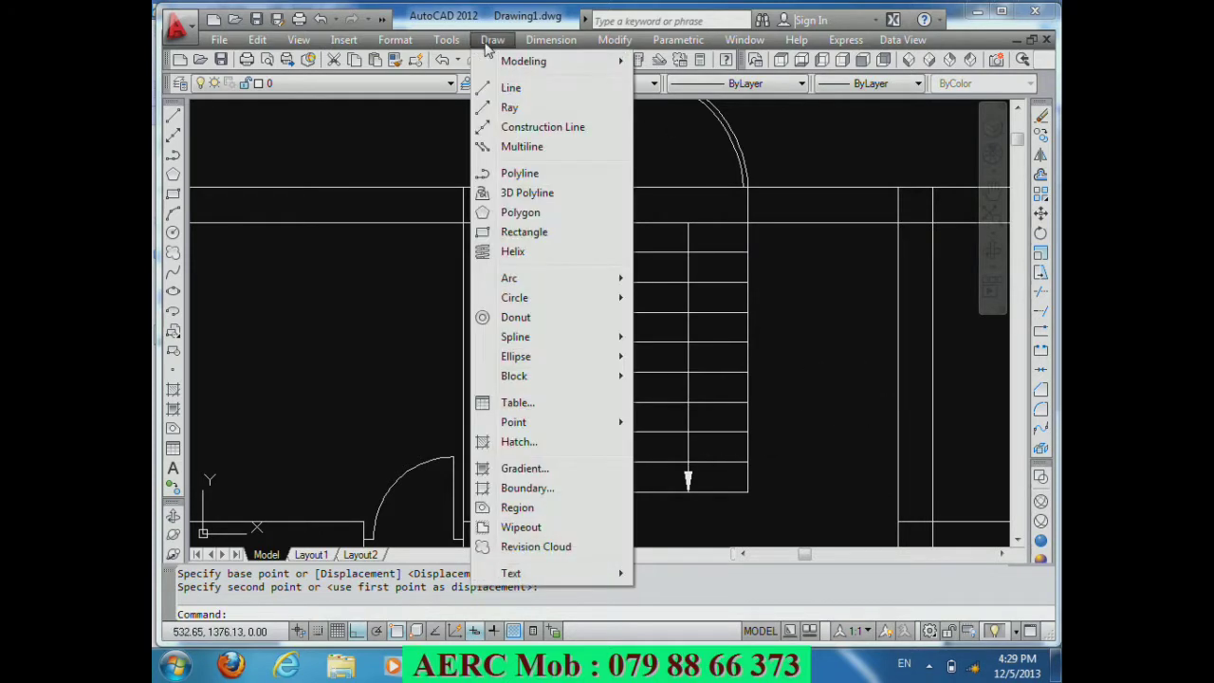
mouse_move(509, 278)
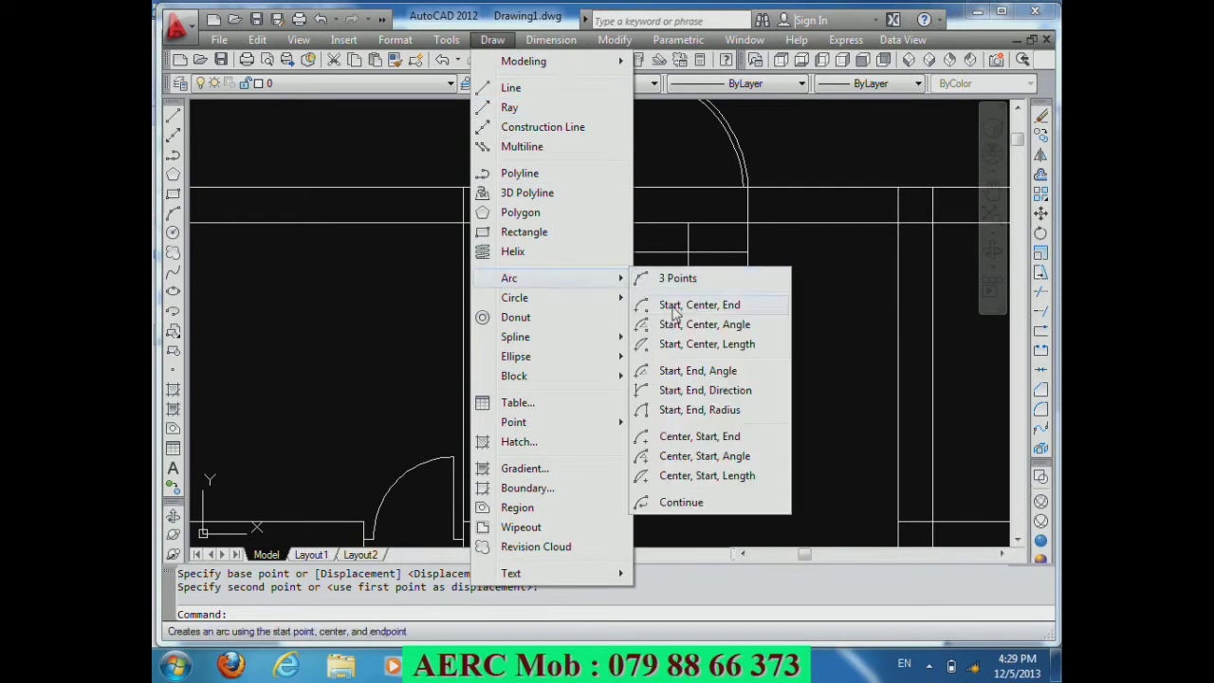
Step: Draw an inner Start-End-Direction arc between the two flight tops
click(704, 390)
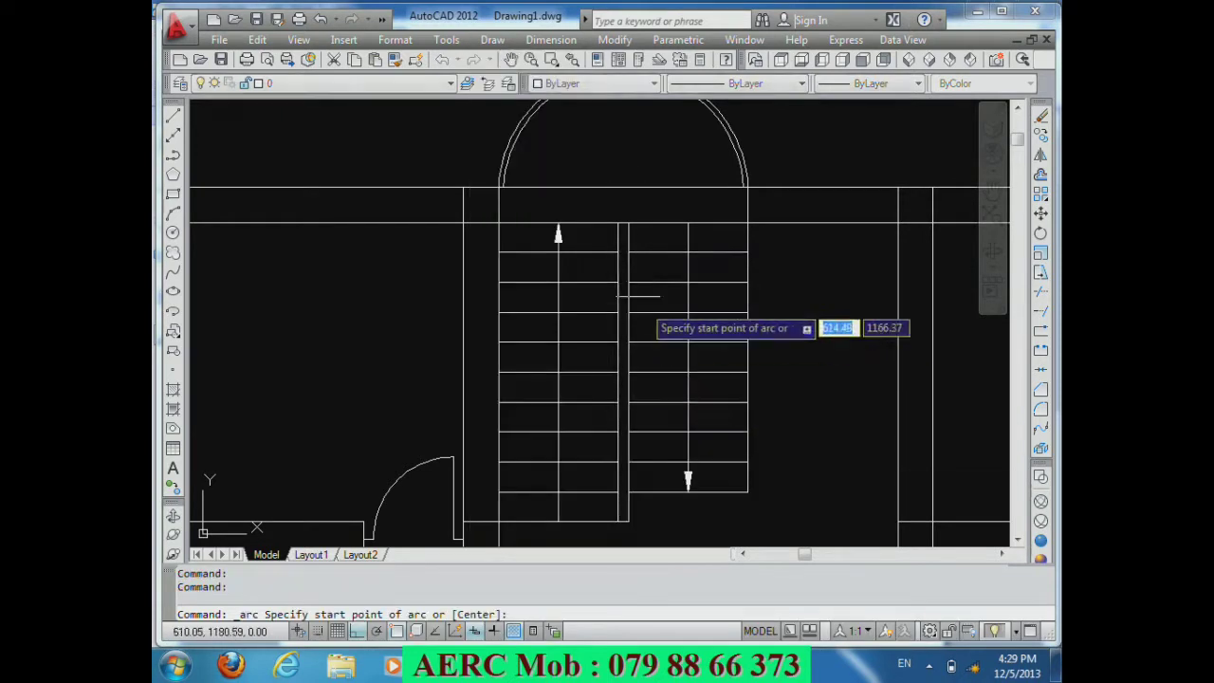
click(558, 222)
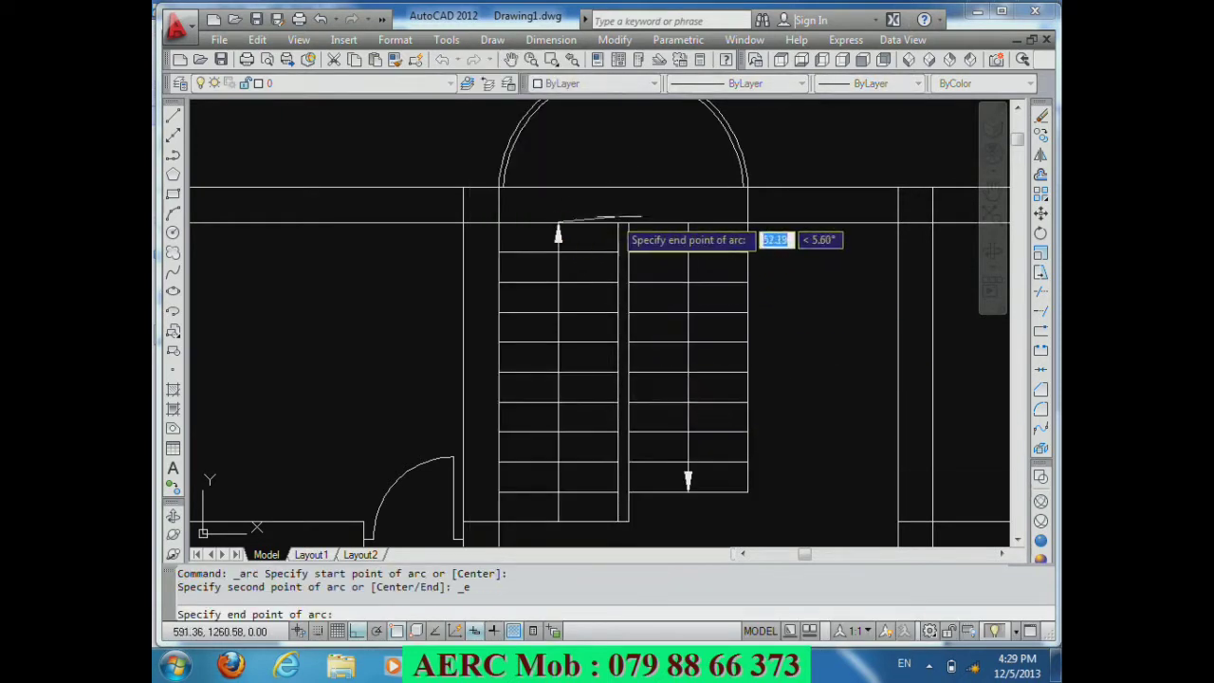
click(689, 222)
click(635, 131)
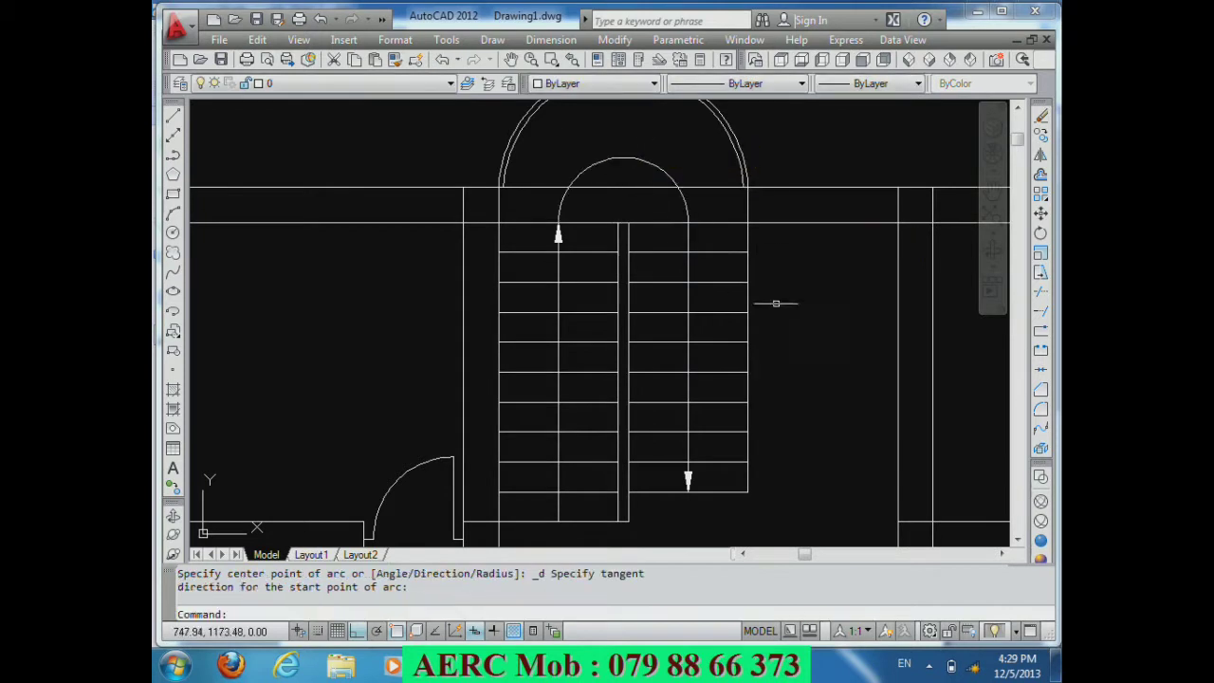
Step: Trim the wall line segments inside and between the arches
text(tr)
key(Return)
key(Return)
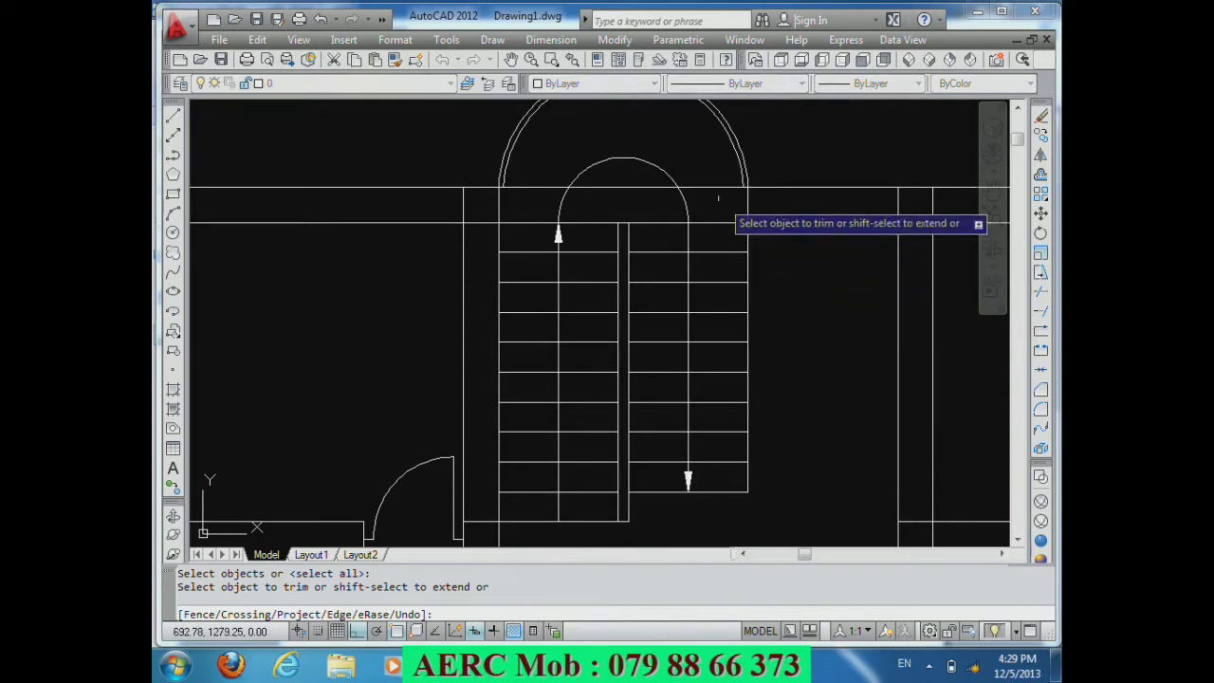
click(718, 187)
click(592, 189)
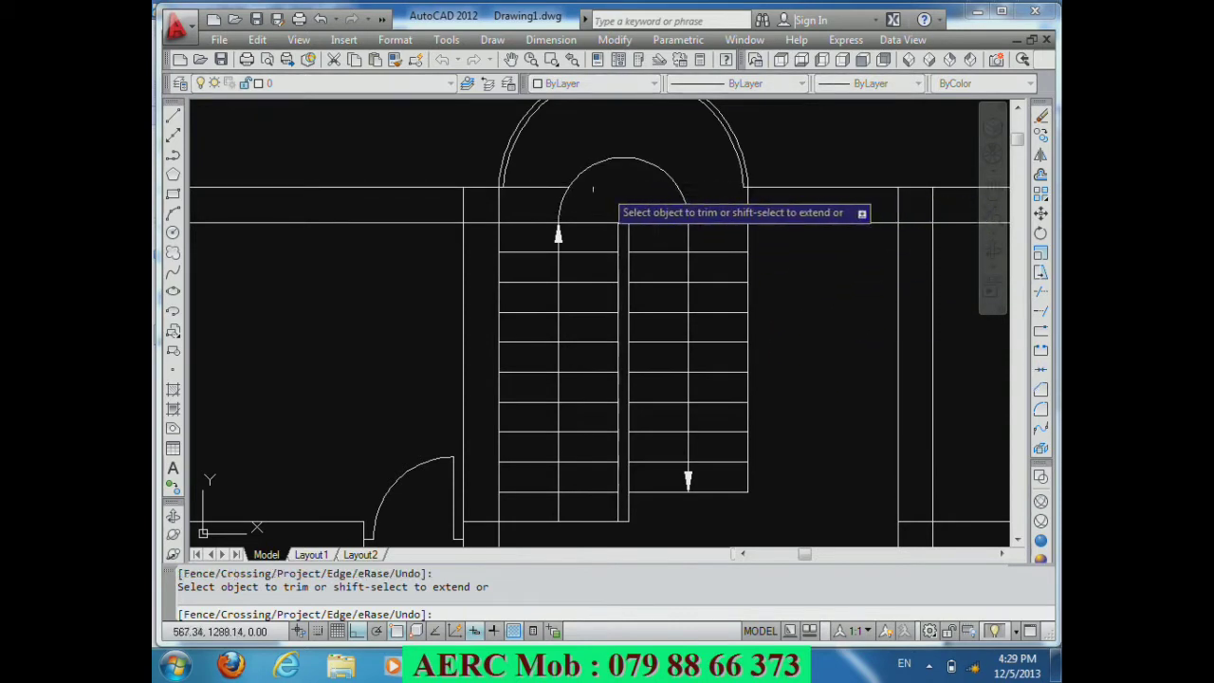
click(547, 187)
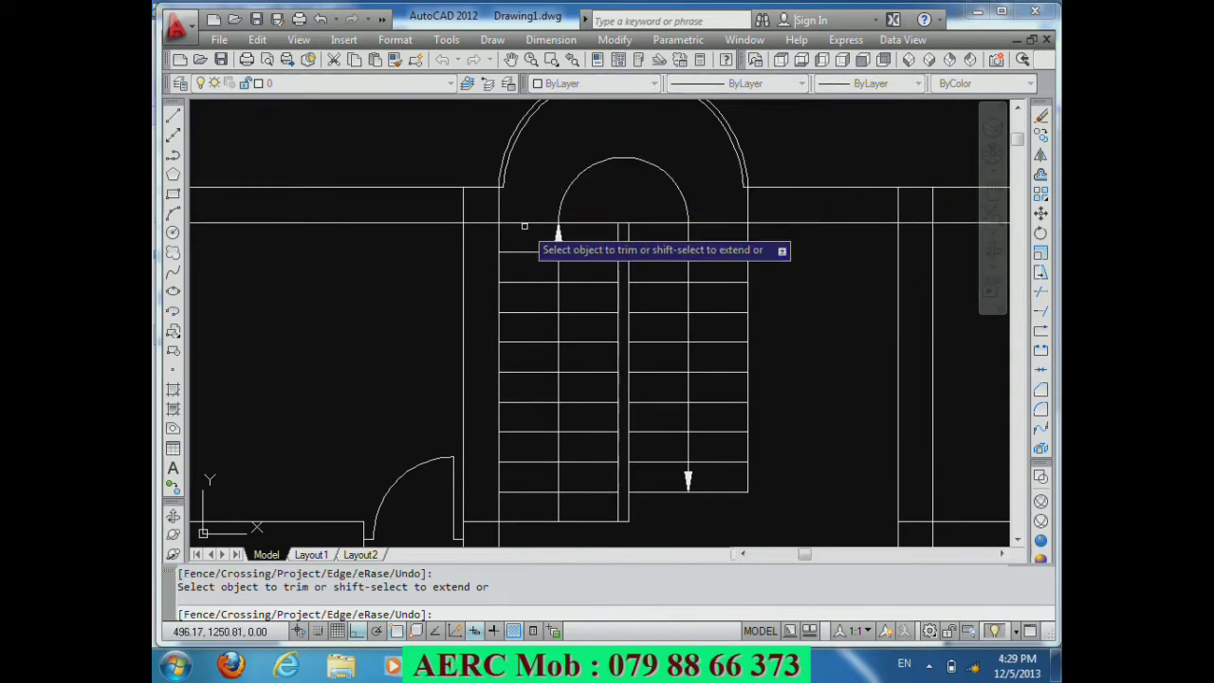
key(Return)
scroll(537, 178, down, 3)
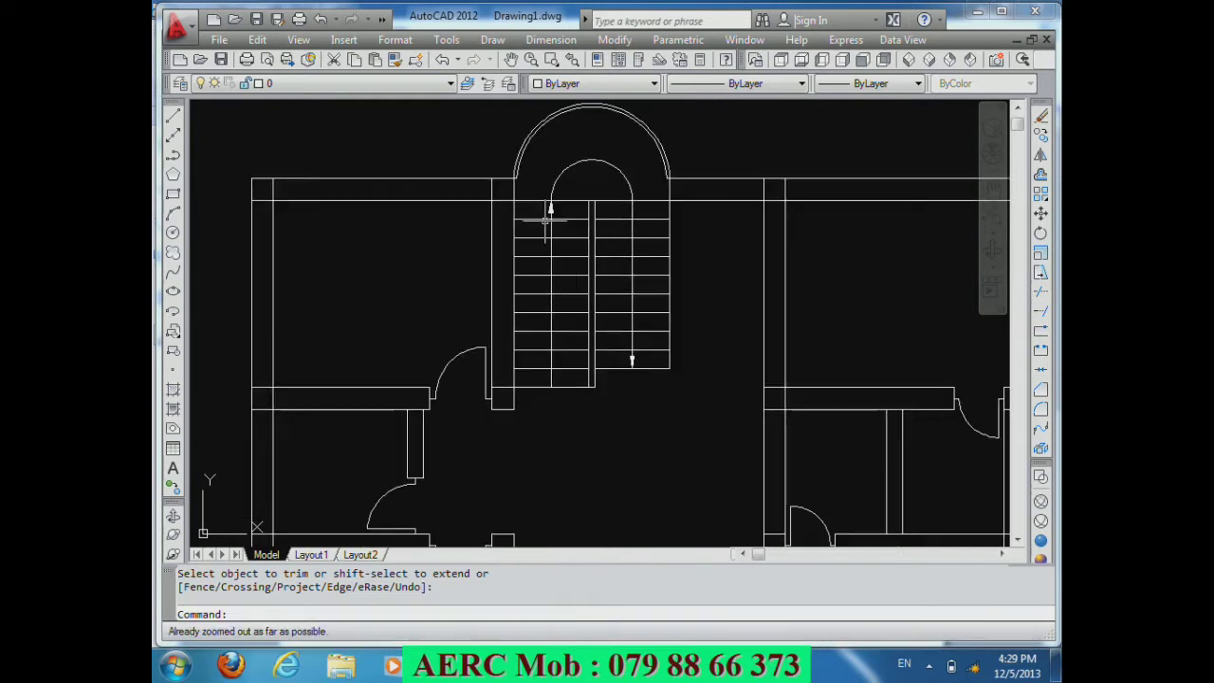
scroll(508, 154, up, 3)
scroll(555, 228, up, 3)
scroll(550, 216, down, 2)
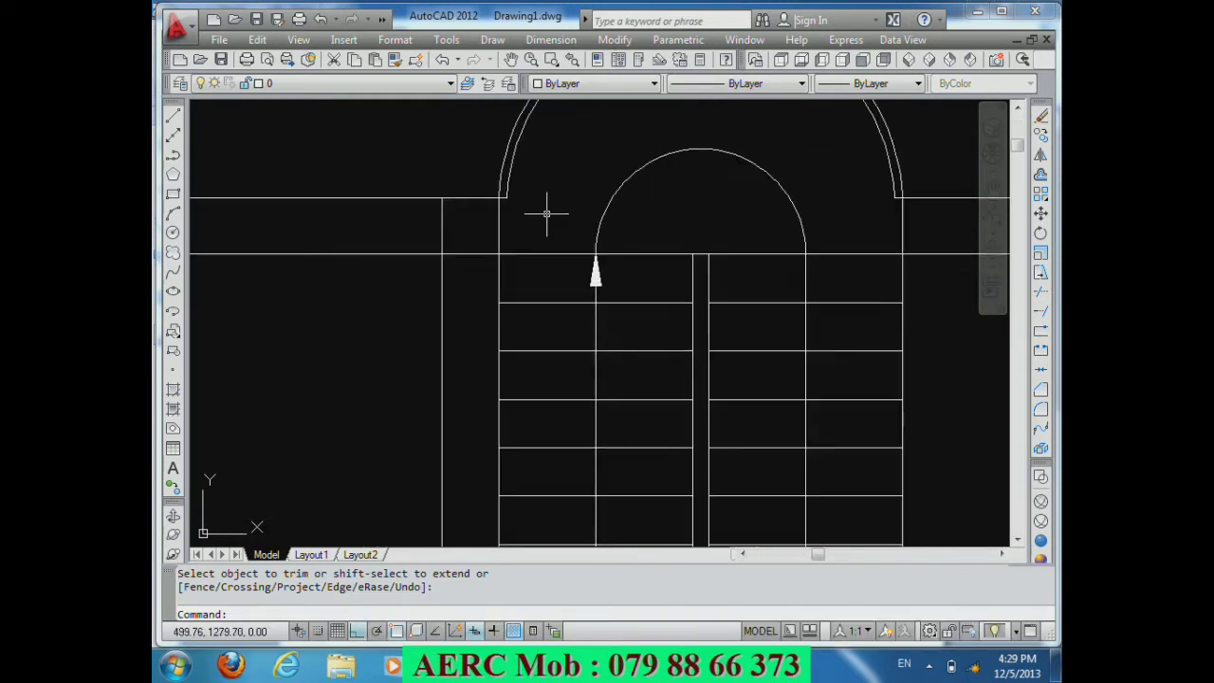
Step: Draw vertical lines from both outer arch ends down to the stair line
text(l)
key(Return)
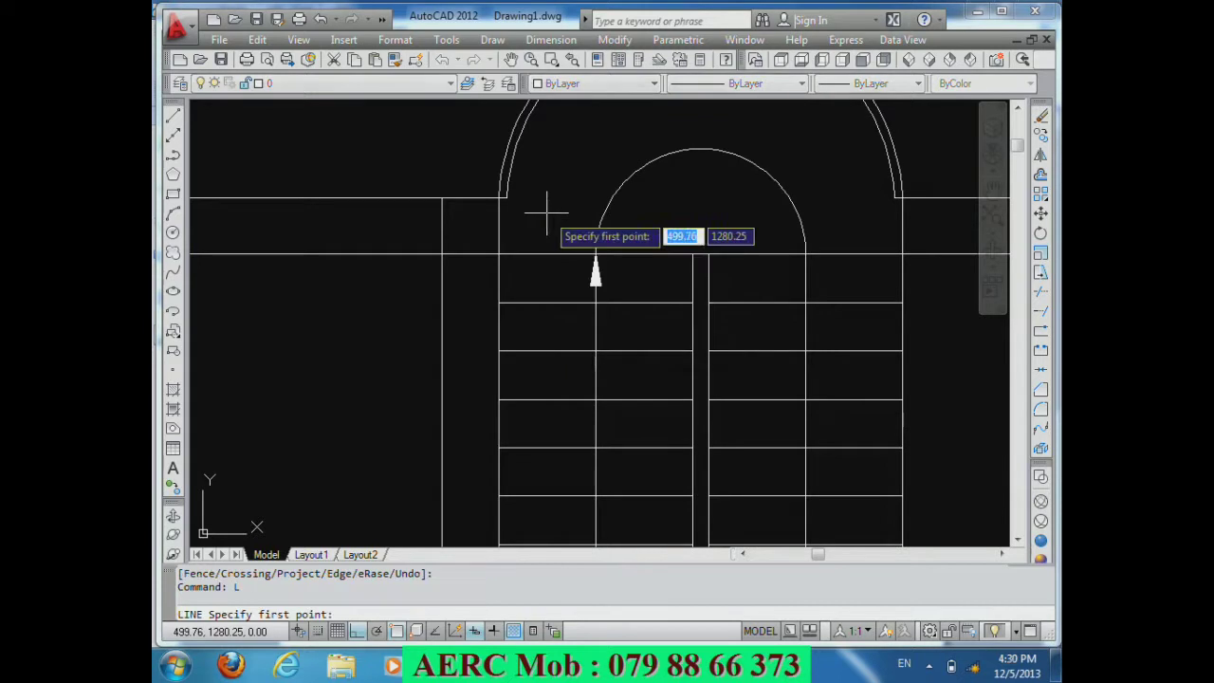
click(506, 198)
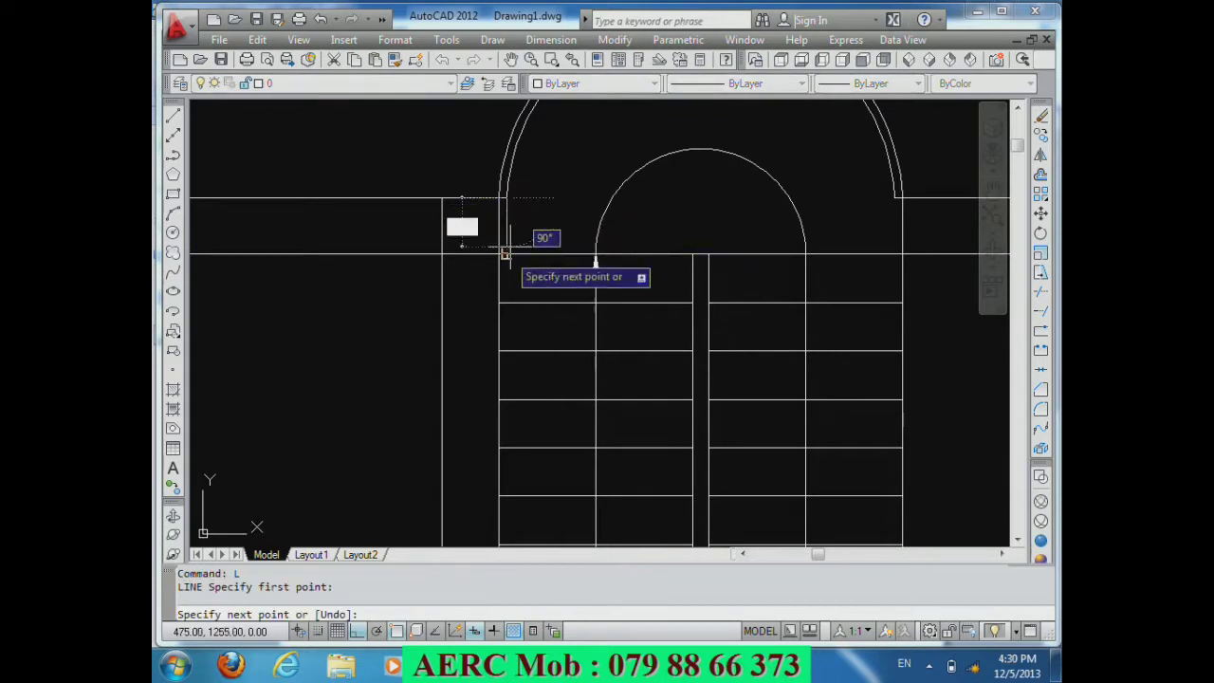
click(506, 254)
key(Return)
key(Return)
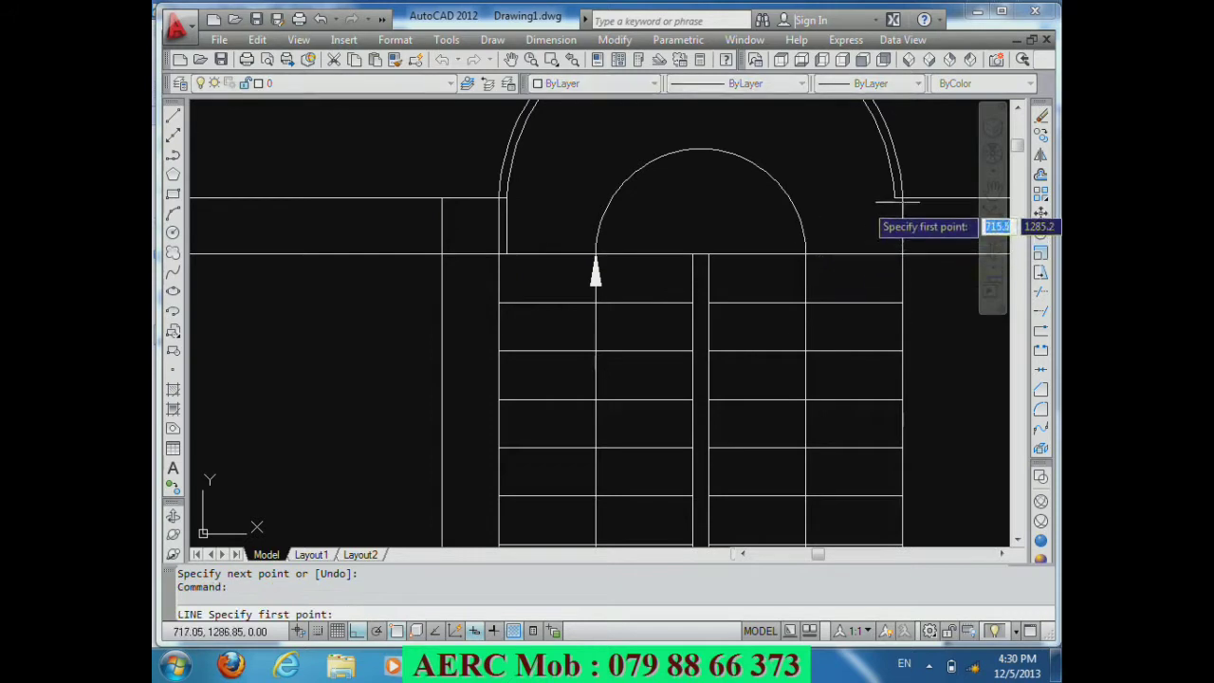
click(895, 198)
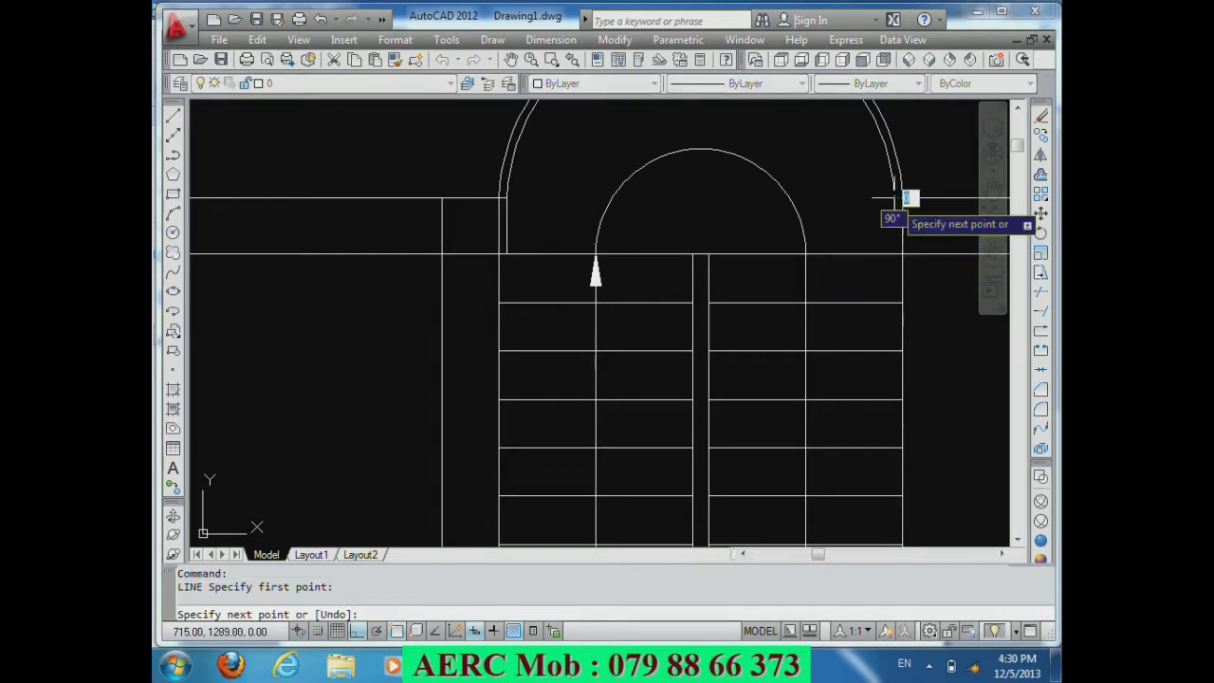
click(894, 254)
key(Return)
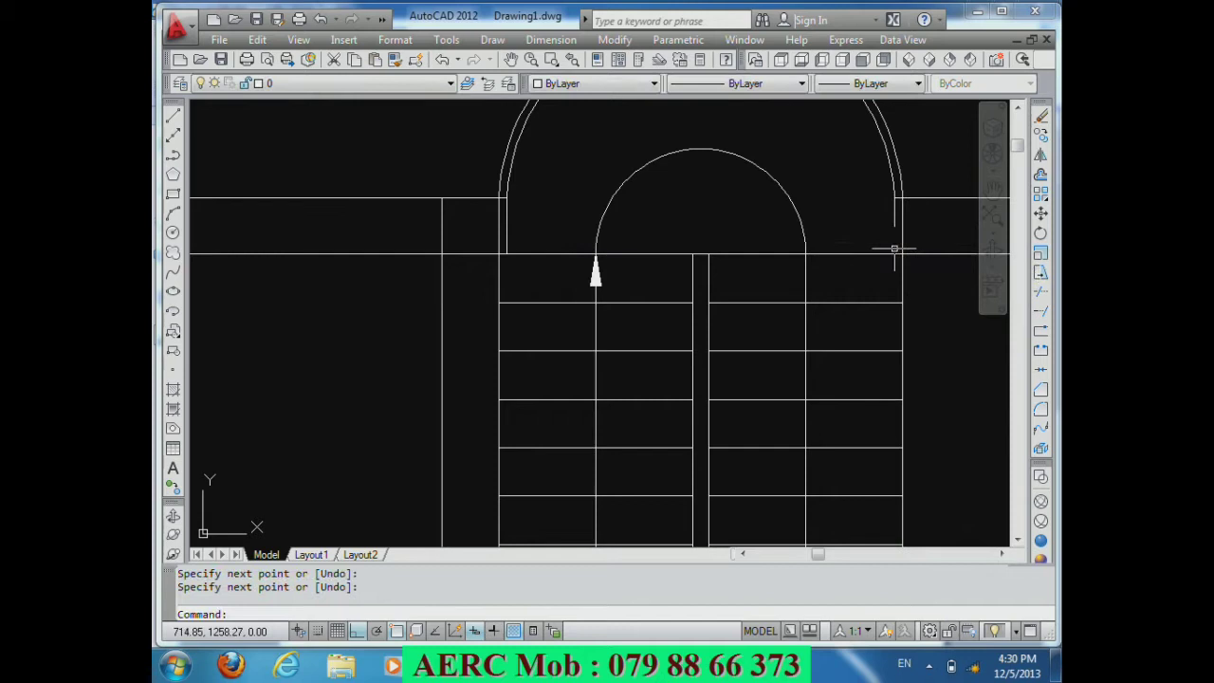
scroll(522, 137, down, 5)
scroll(559, 167, down, 2)
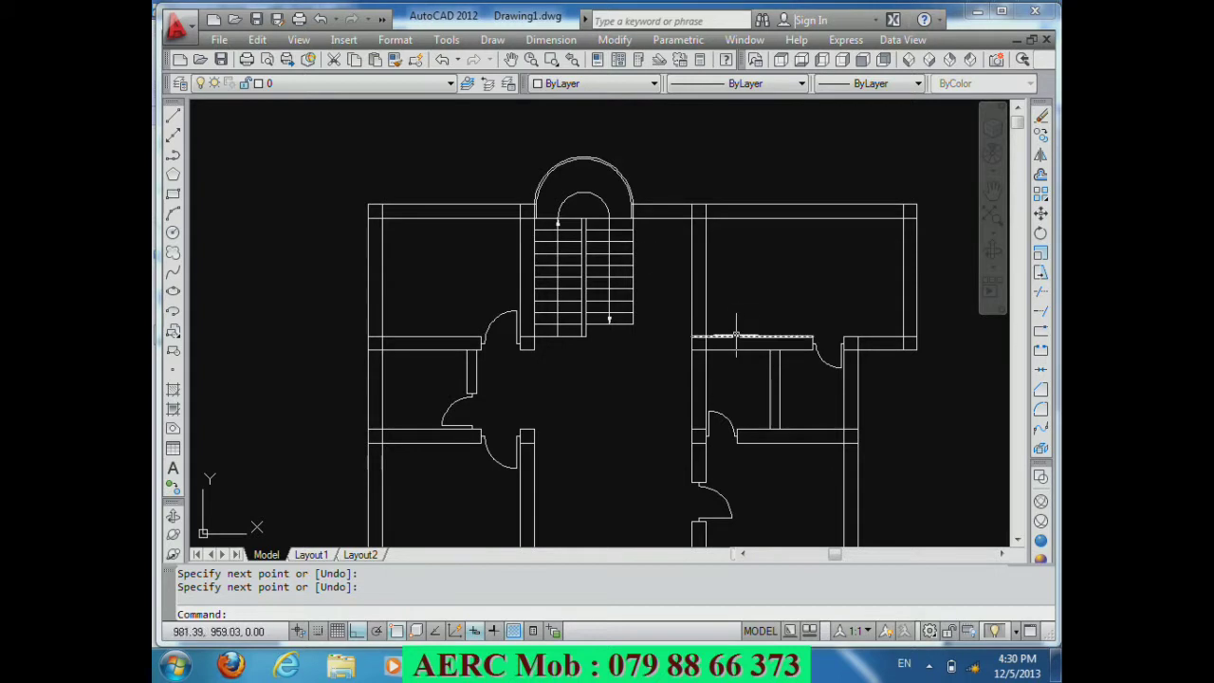
Step: Draw a 100-unit line at the right room's wall corner and offset a copy 100 units above it
scroll(775, 344, up, 2)
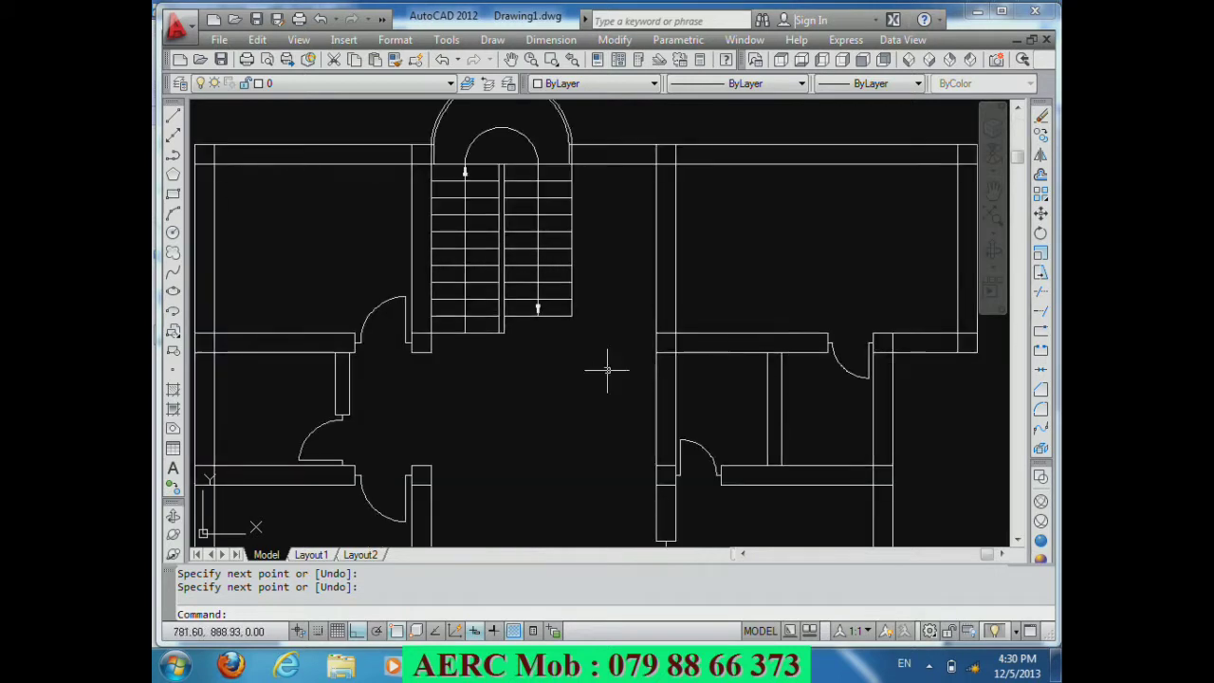
text(l)
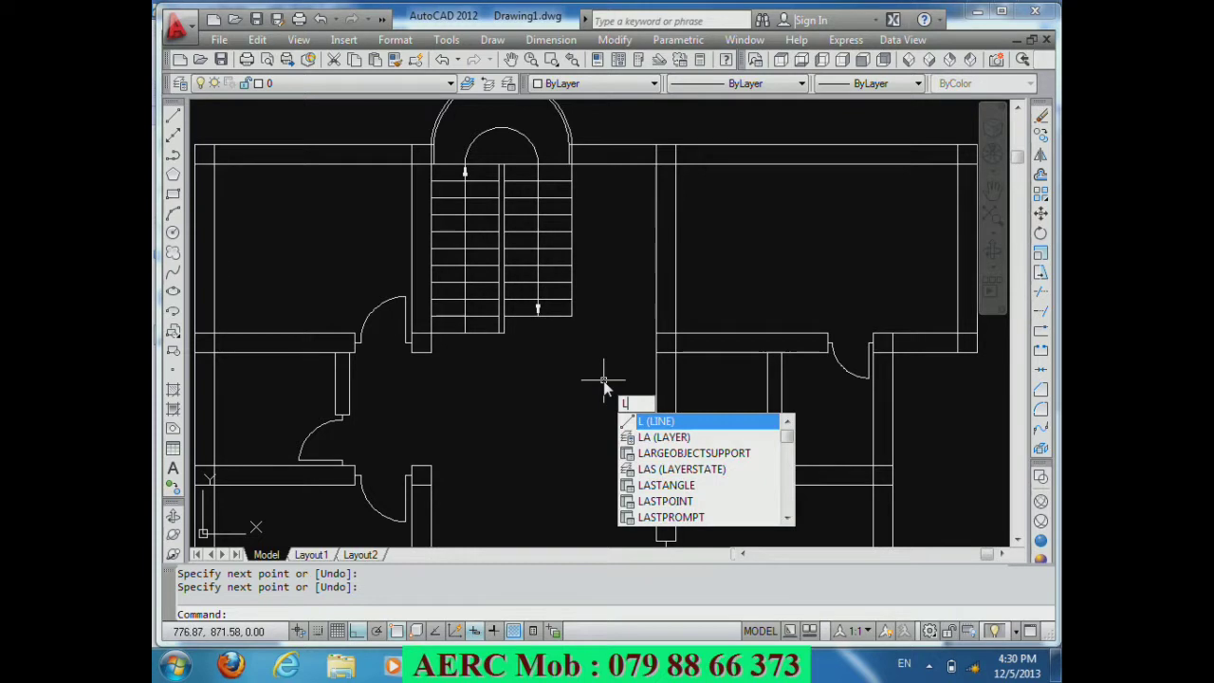
key(Return)
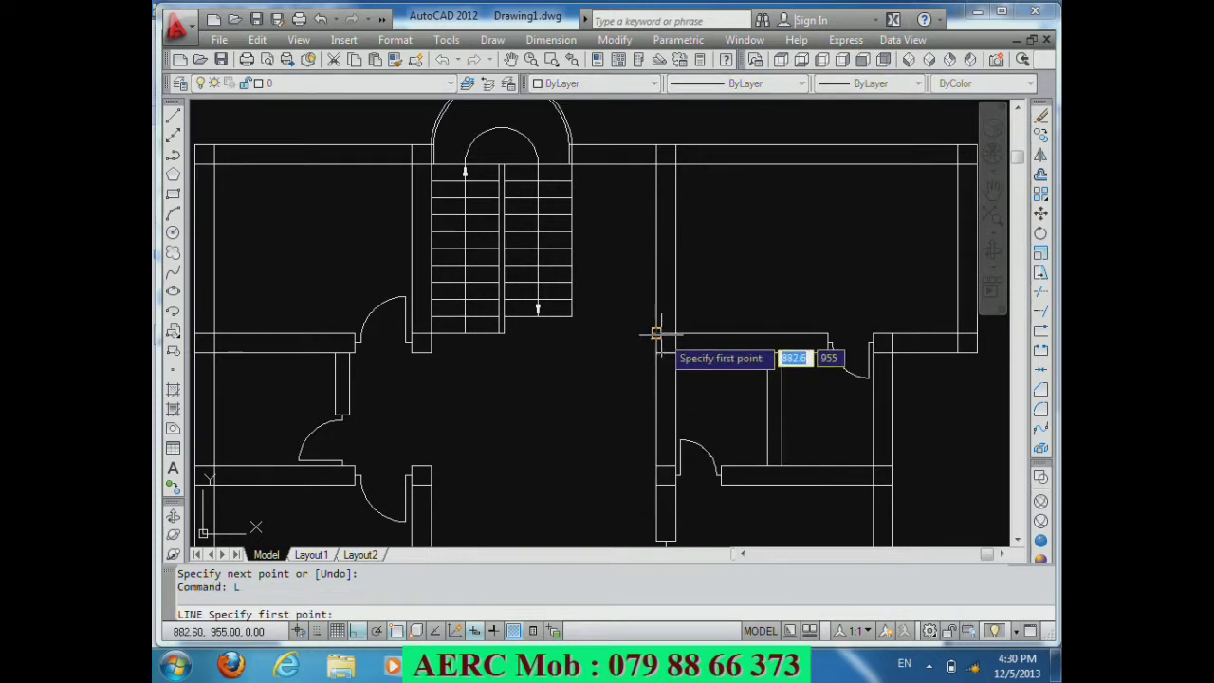
click(653, 332)
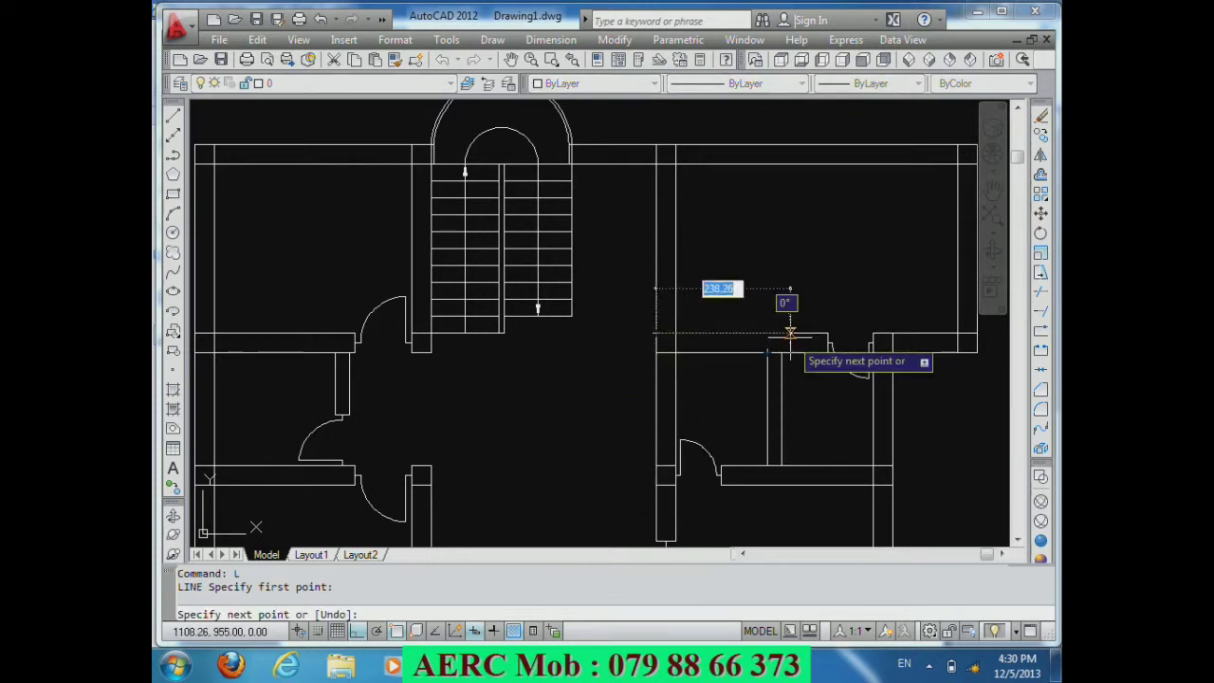
text(100)
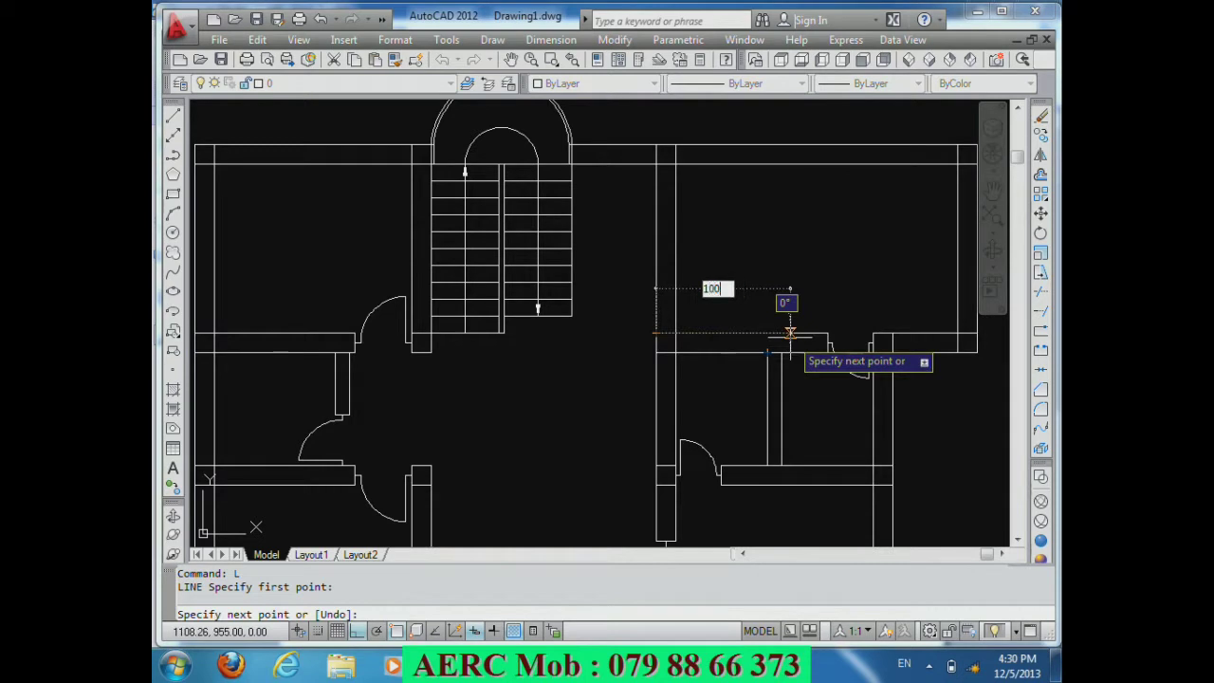
key(Return)
key(Return)
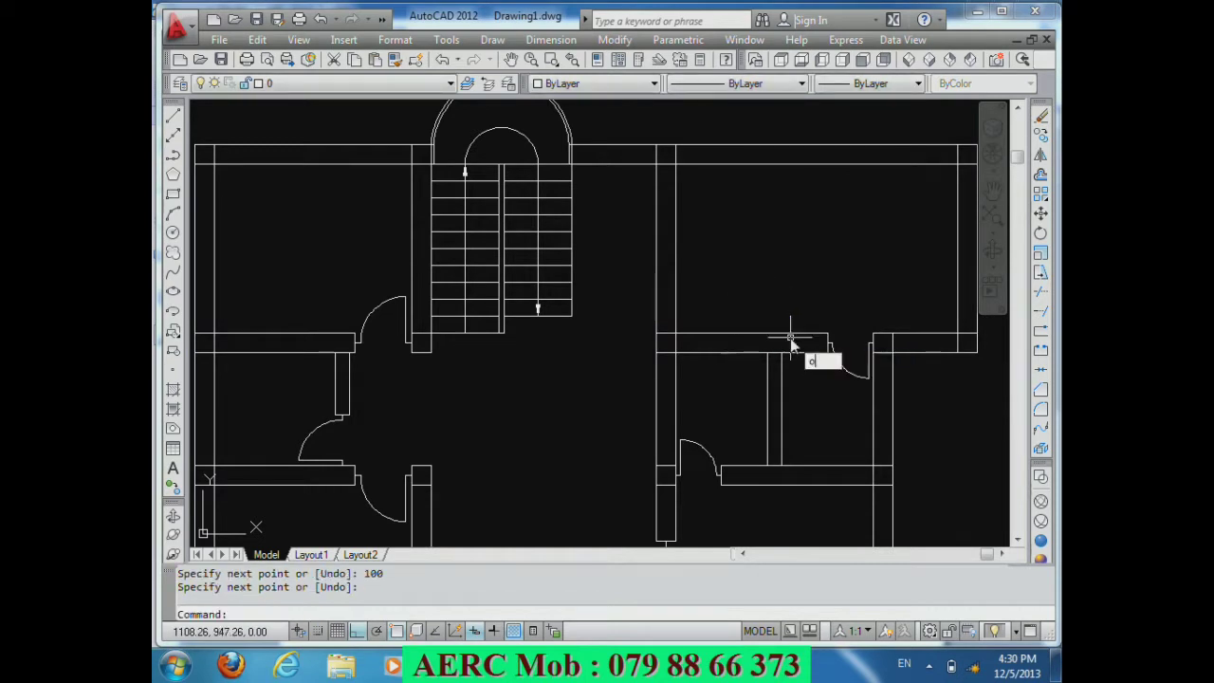
key(Return)
text(100)
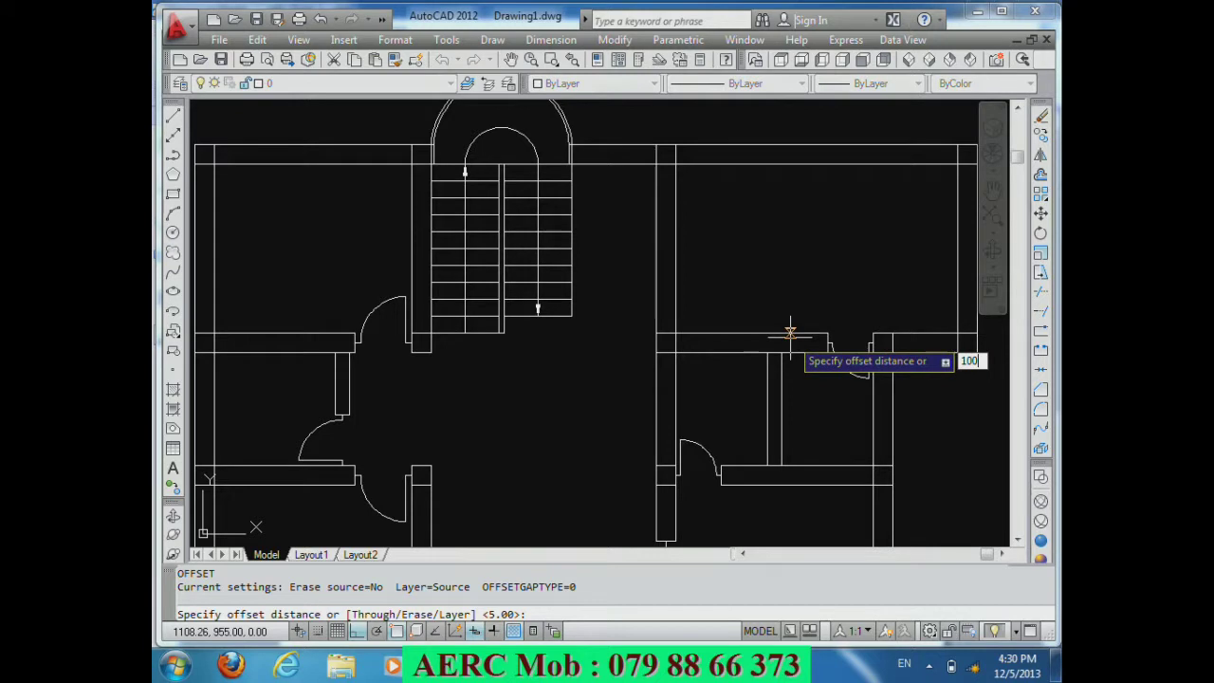
key(Return)
click(681, 334)
click(704, 268)
key(Return)
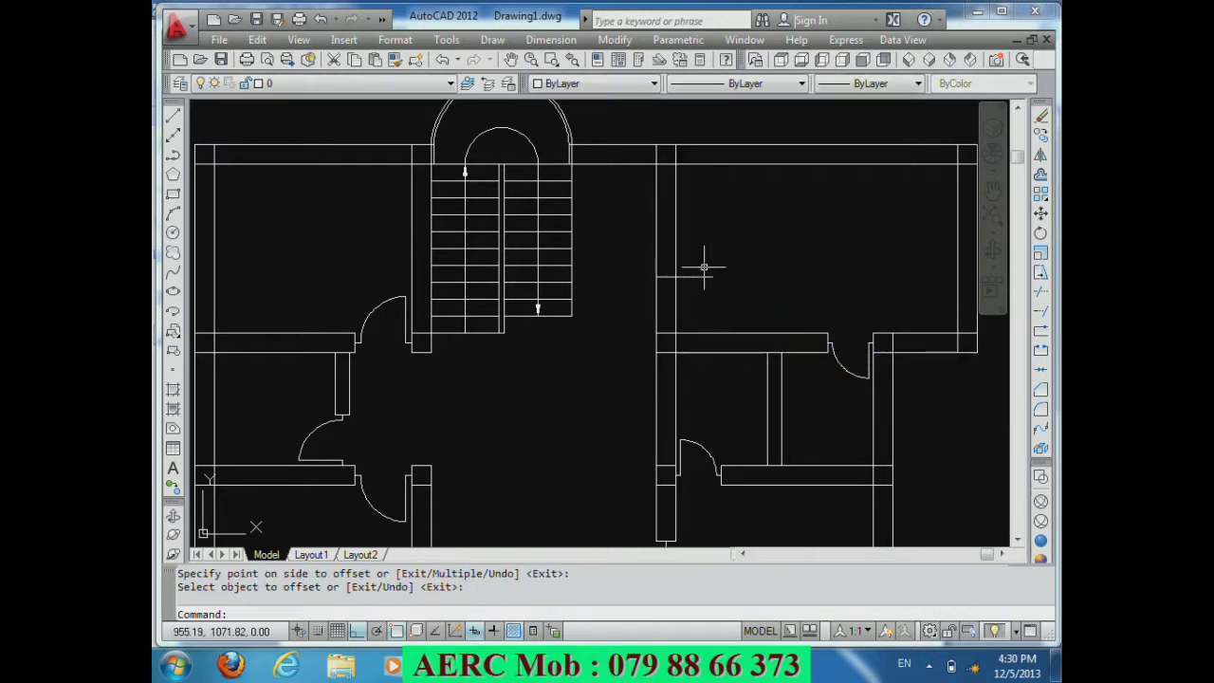
Step: Trim the wall segment between the two lines to open the 100-unit doorway
text(r)
key(Return)
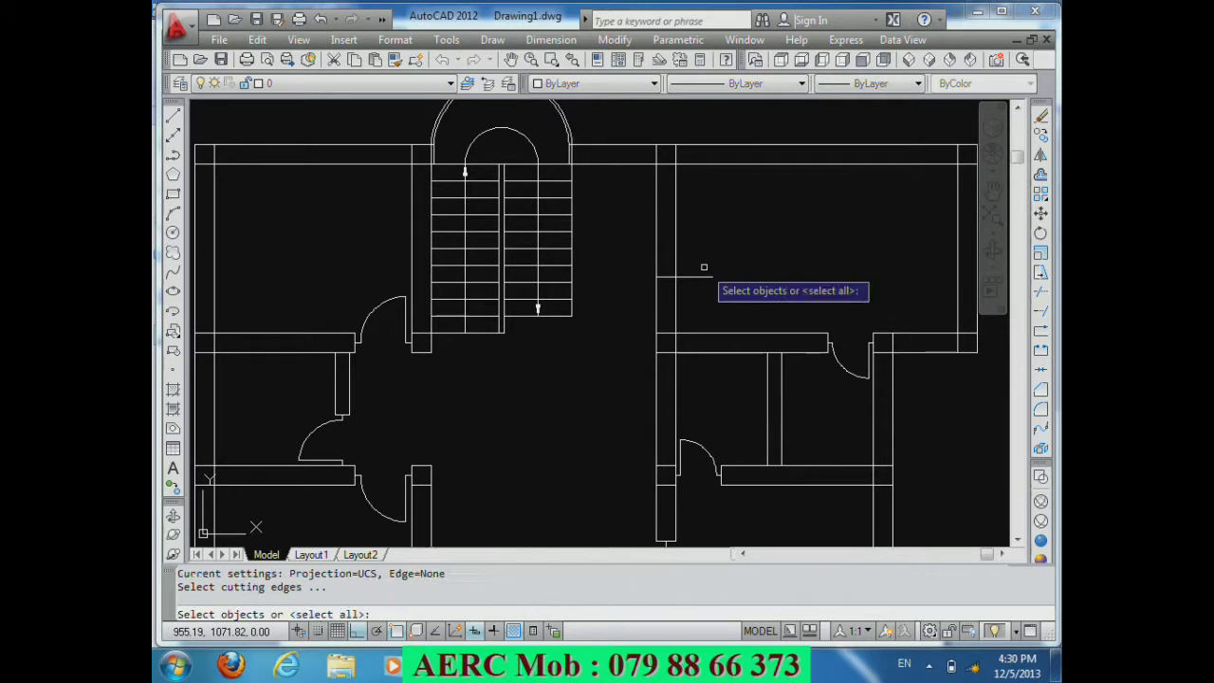
key(Return)
click(699, 311)
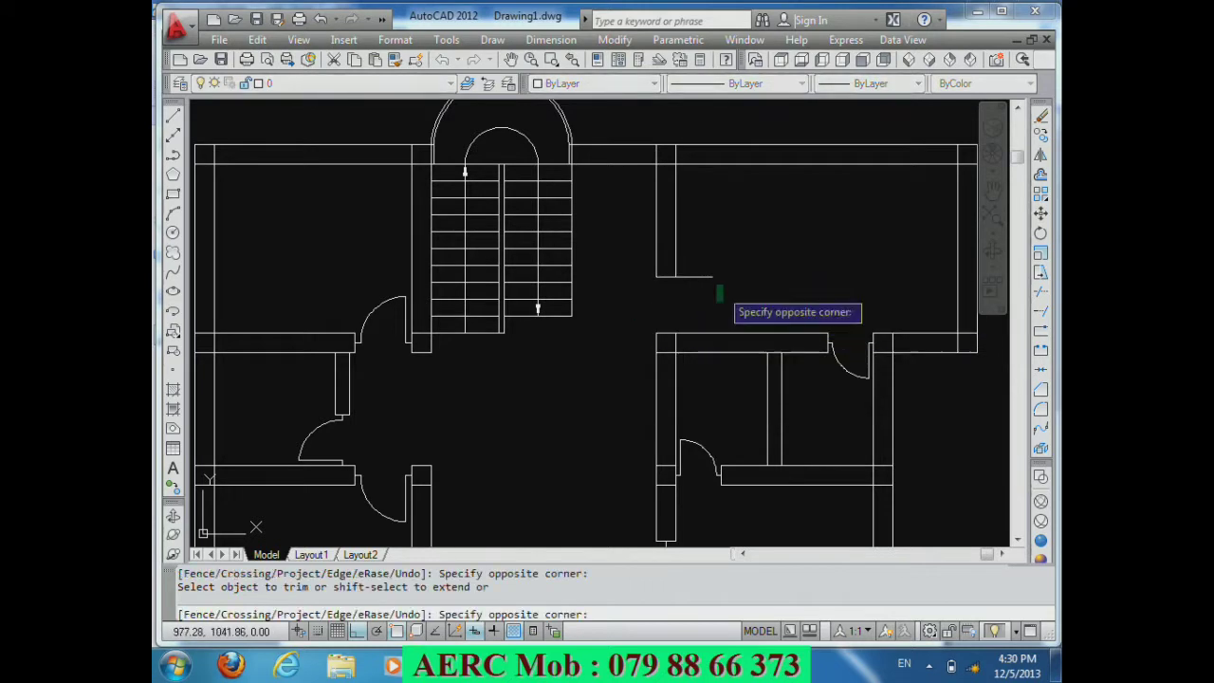
key(Return)
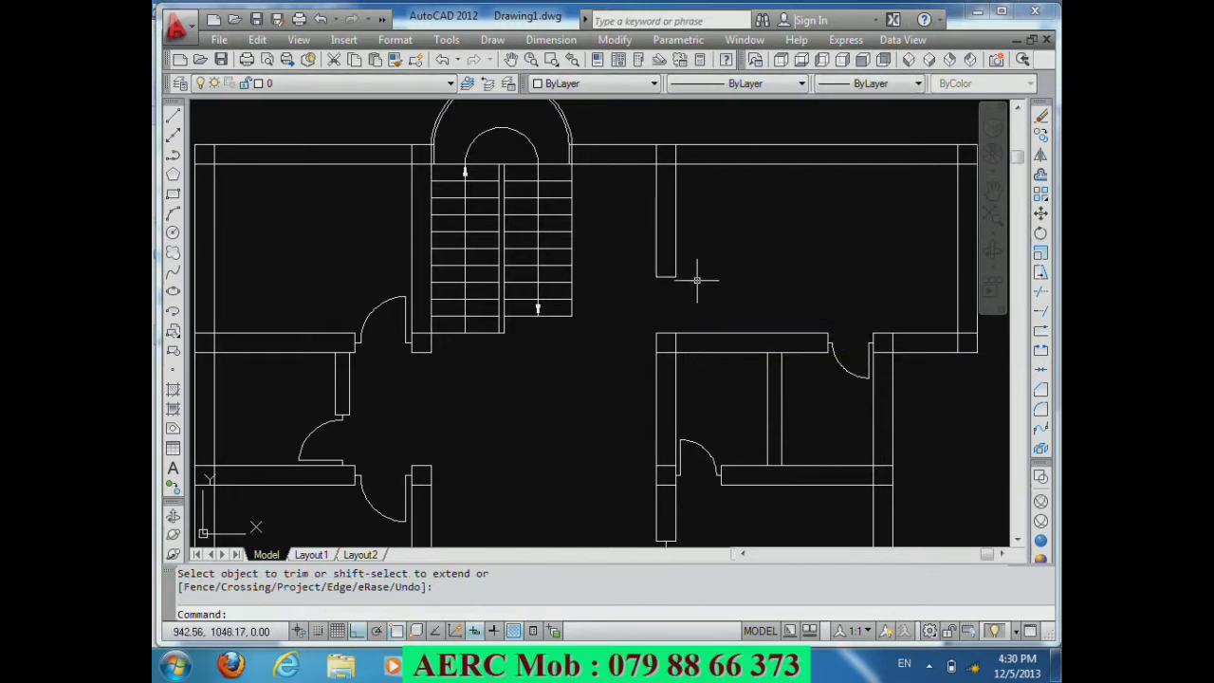
scroll(697, 280, up, 3)
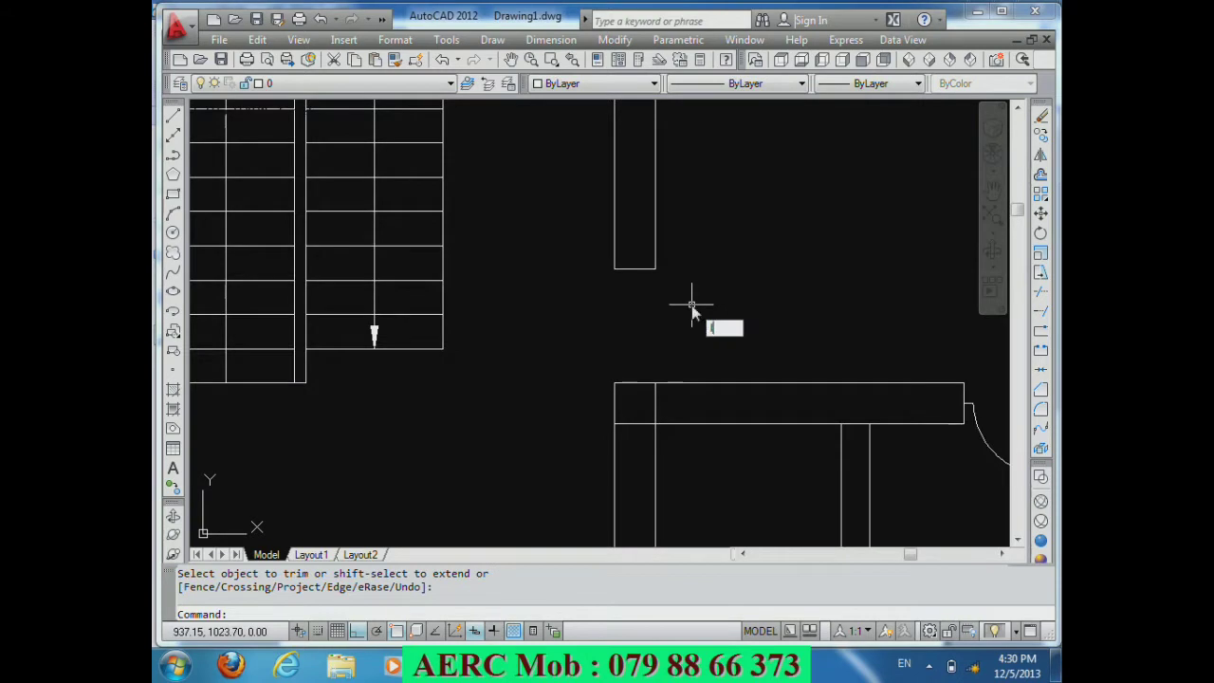
Step: Draw 10-unit jamb lines closing the upper and lower wall ends at the opening
key(Return)
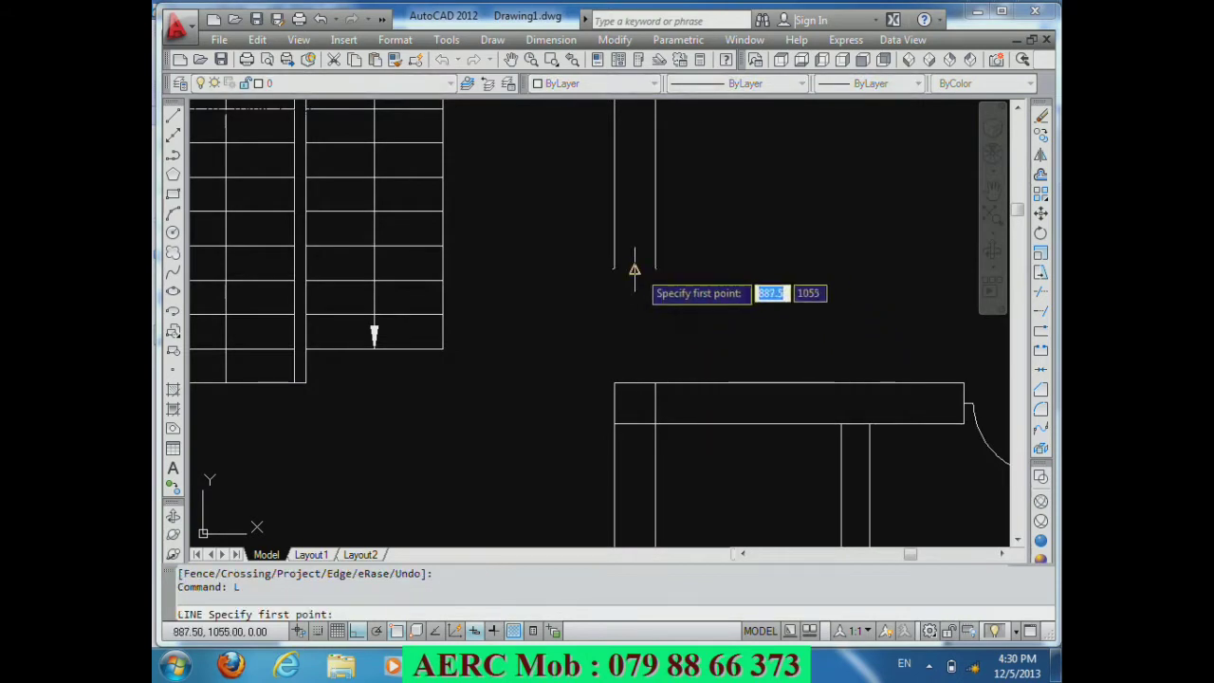
click(634, 271)
text(10)
key(Return)
key(Return)
key(Return)
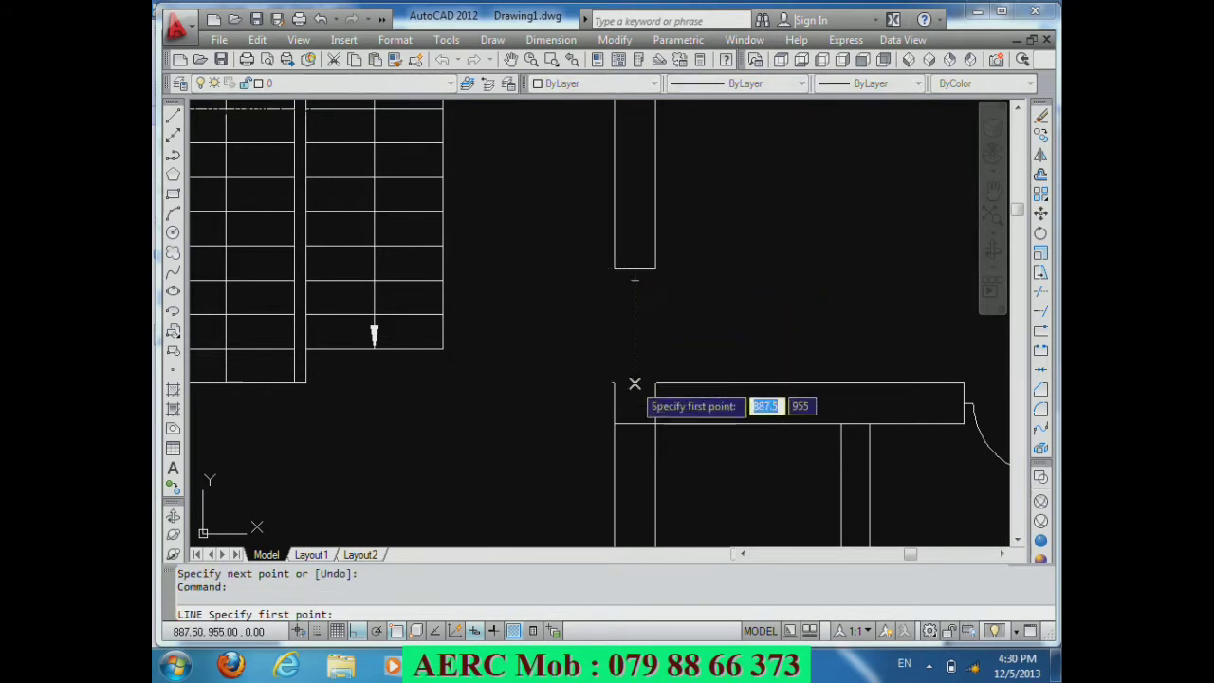
click(634, 383)
text(10)
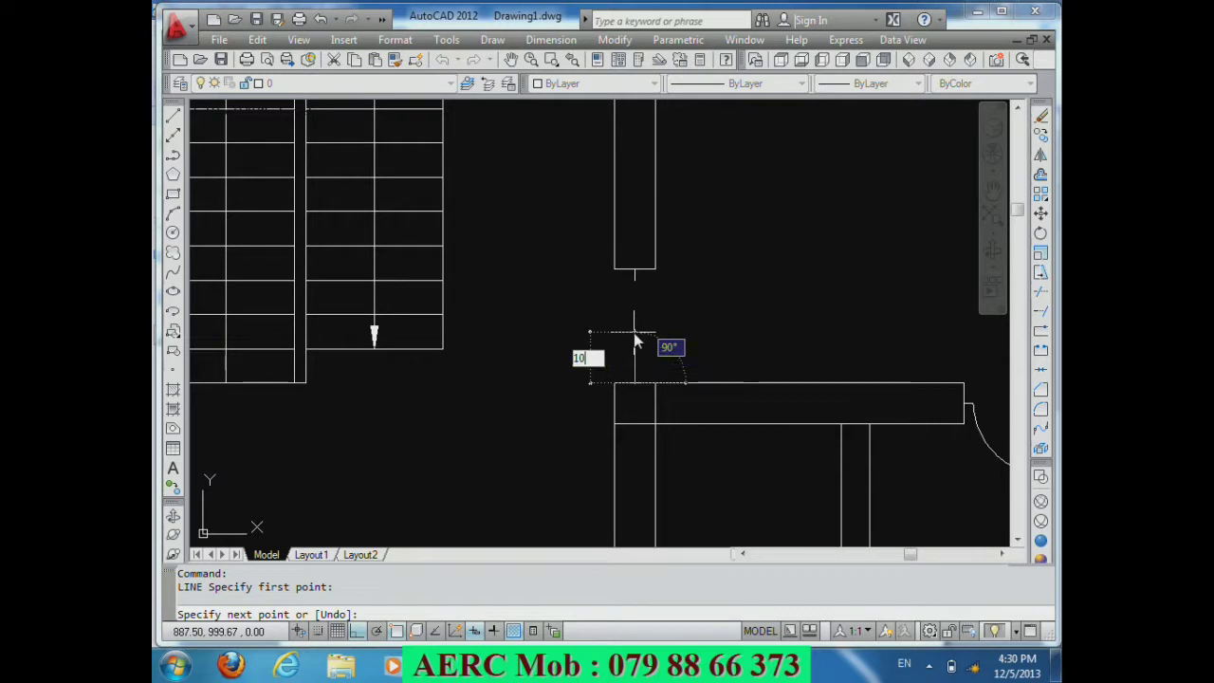
key(Return)
key(Return)
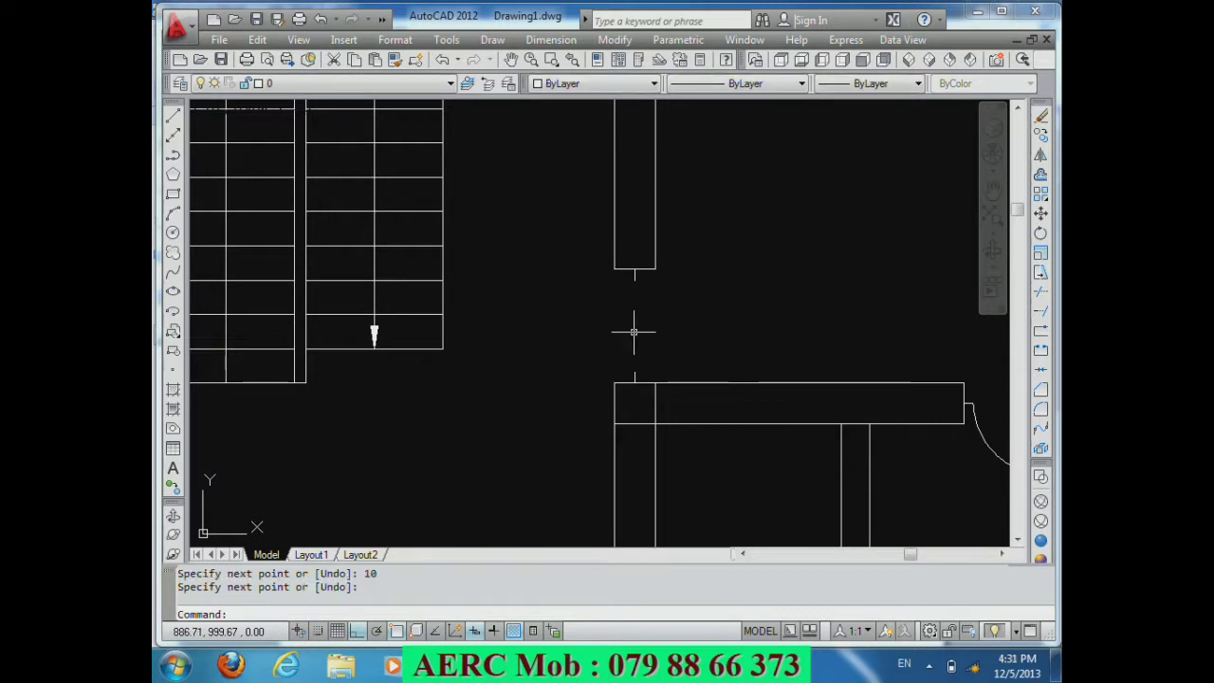
text(O)
key(Return)
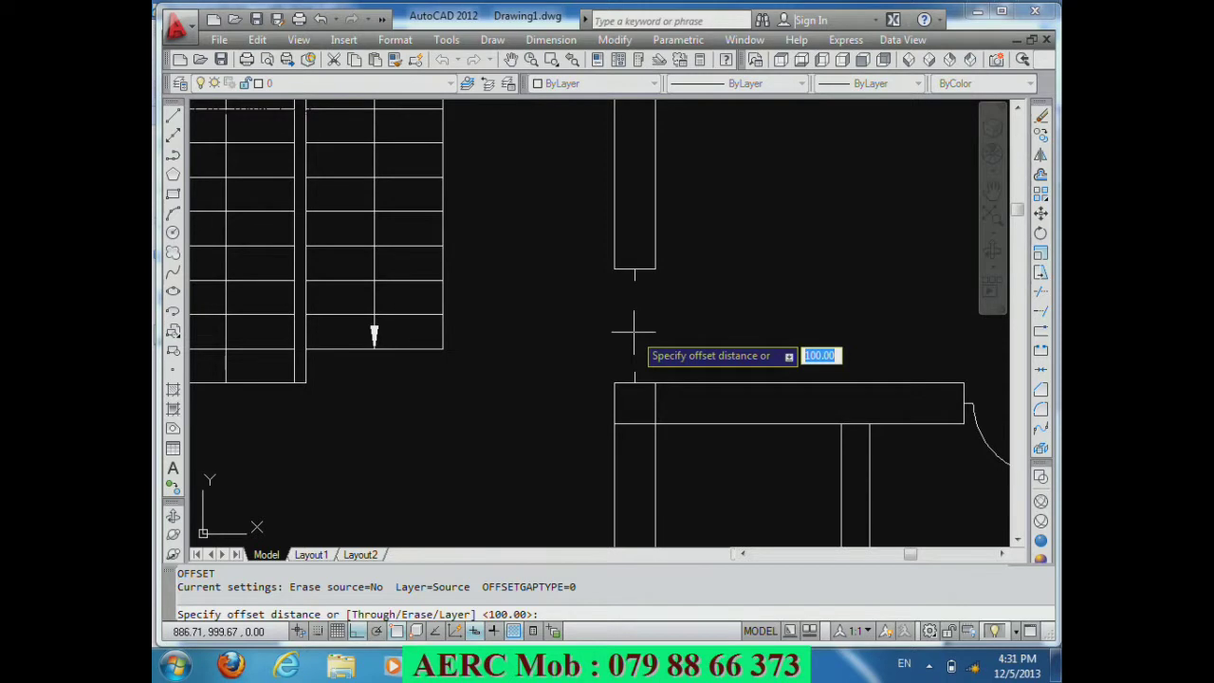
text(10)
Step: Offset a line 10 units to make the door line, delete the extra copy, and trim its left end
key(Return)
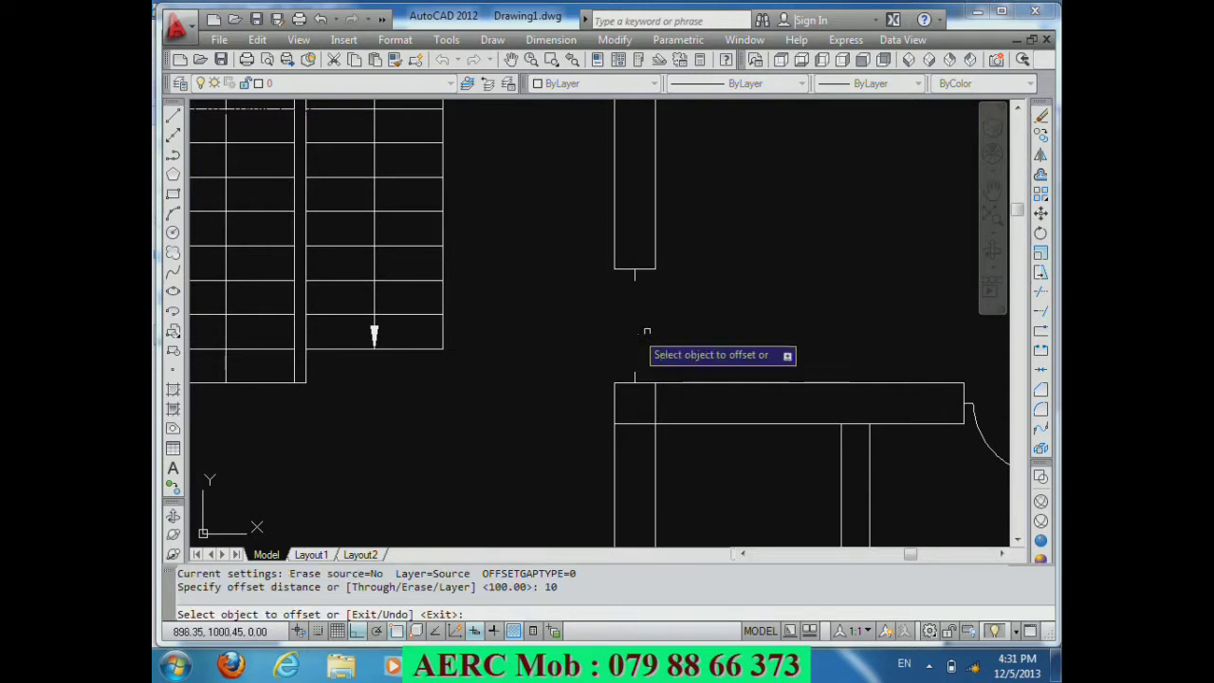
click(634, 382)
click(679, 350)
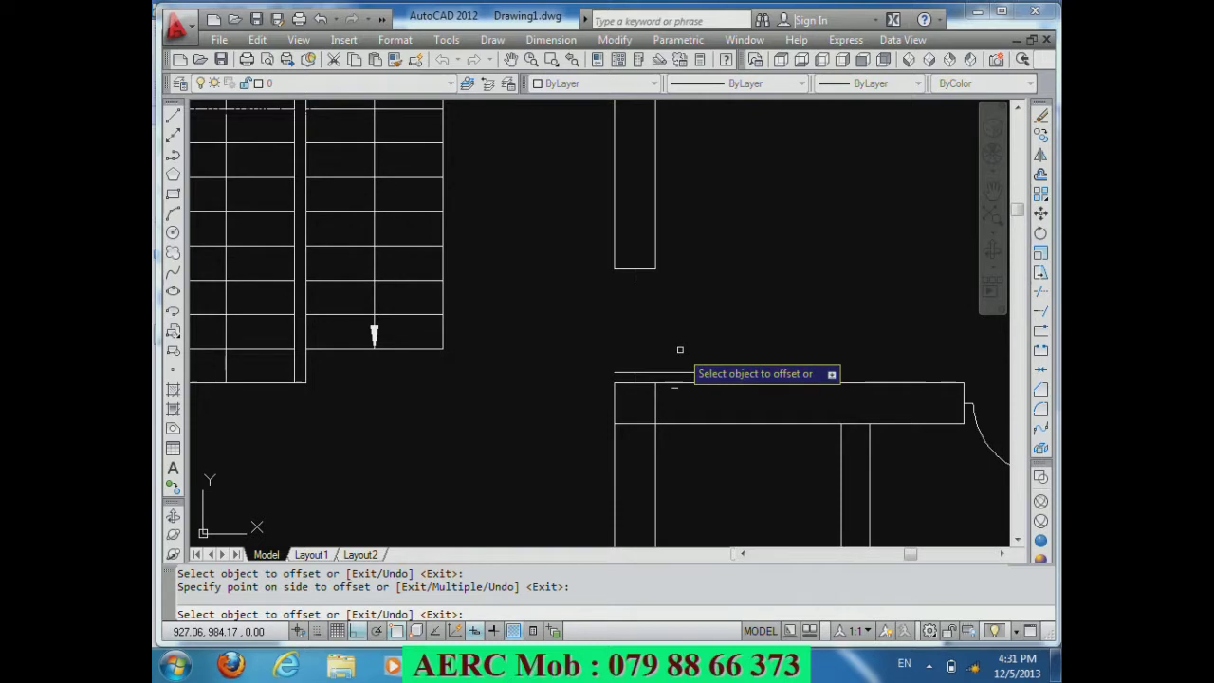
key(Return)
click(672, 389)
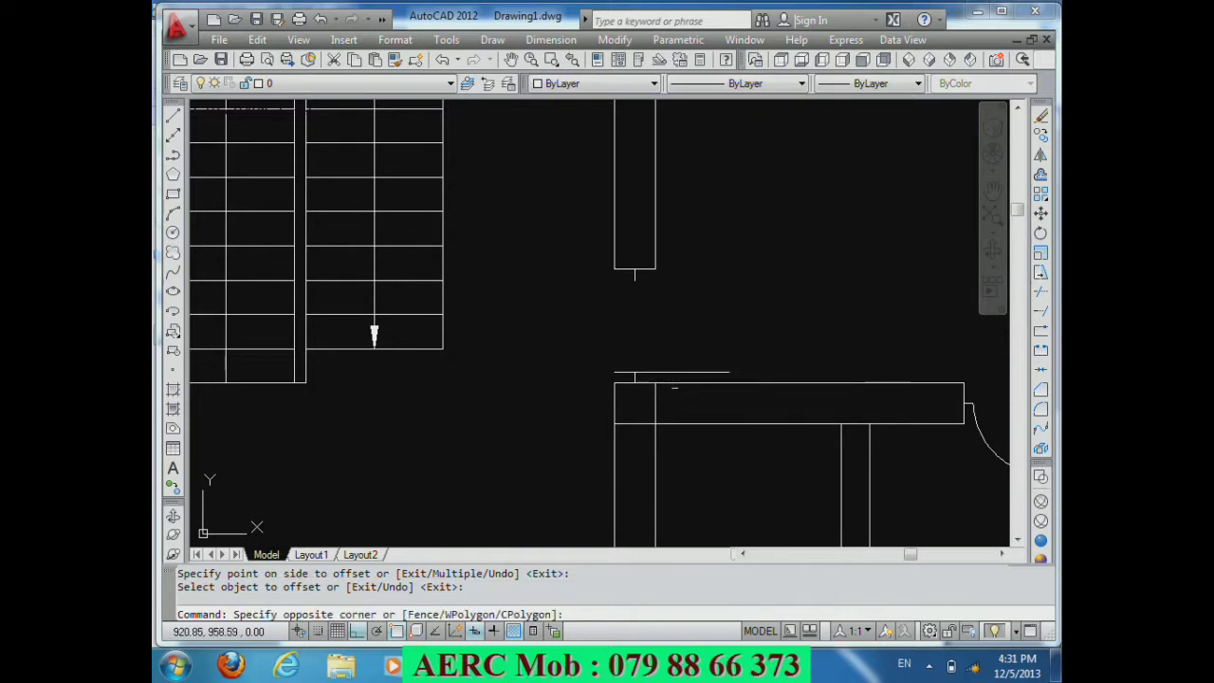
click(668, 378)
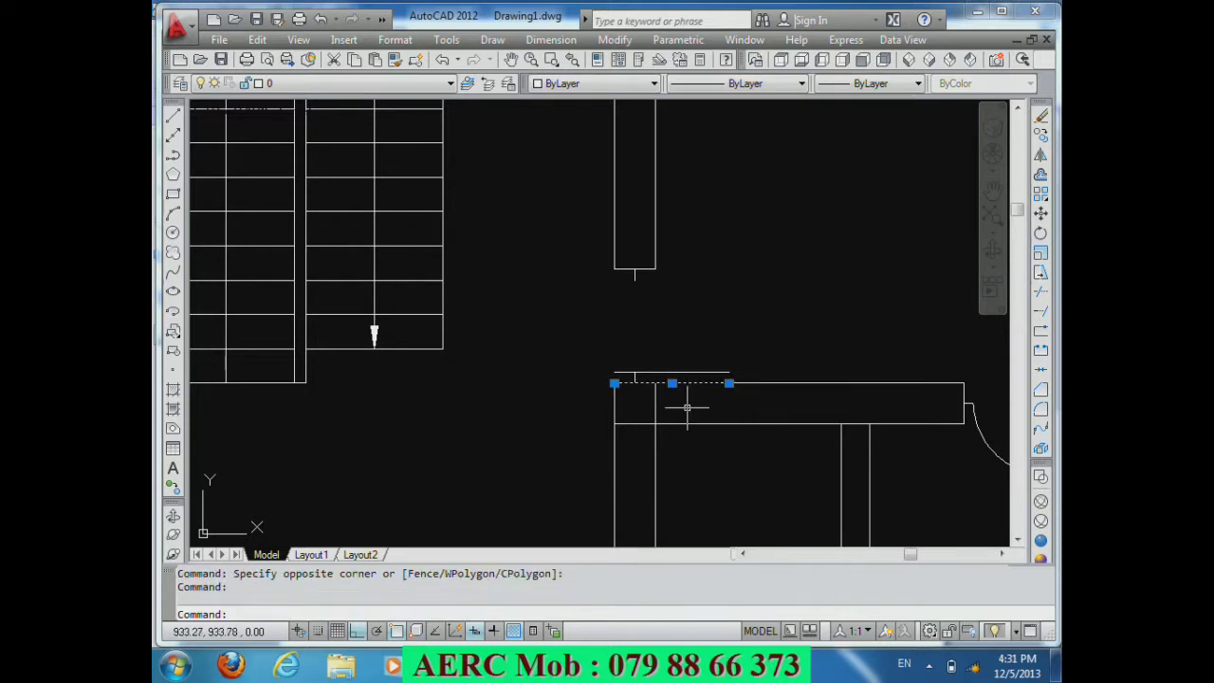
key(Delete)
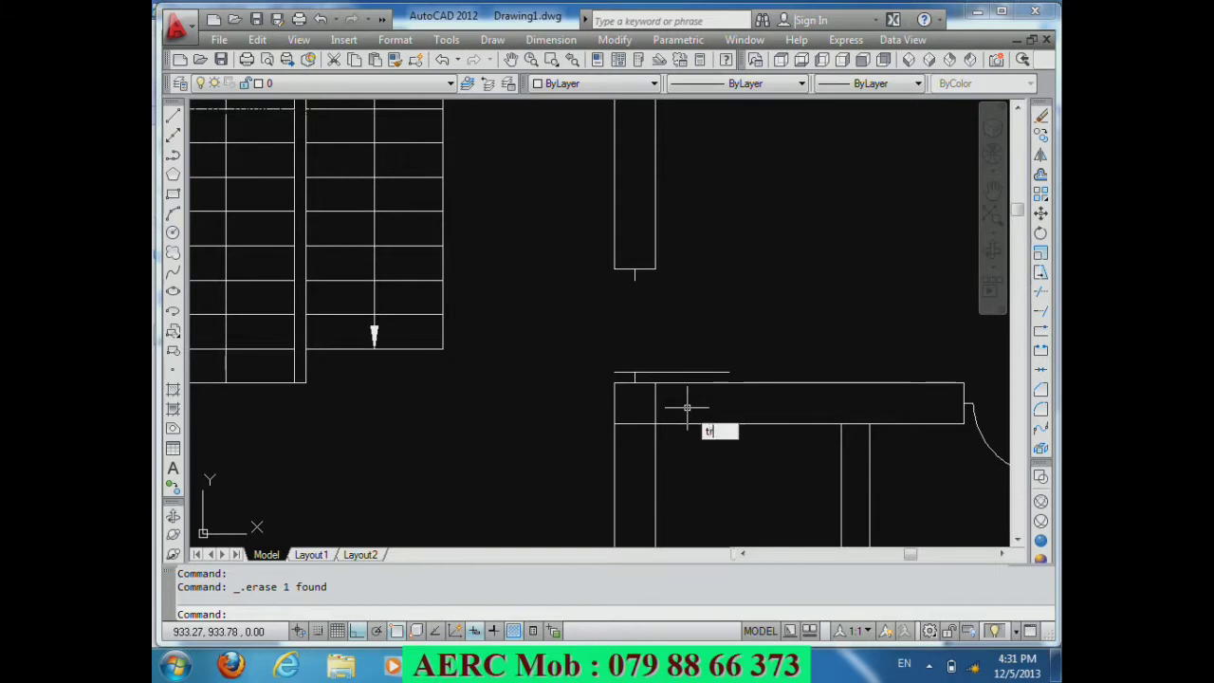
key(Return)
key(Return)
click(619, 371)
key(Return)
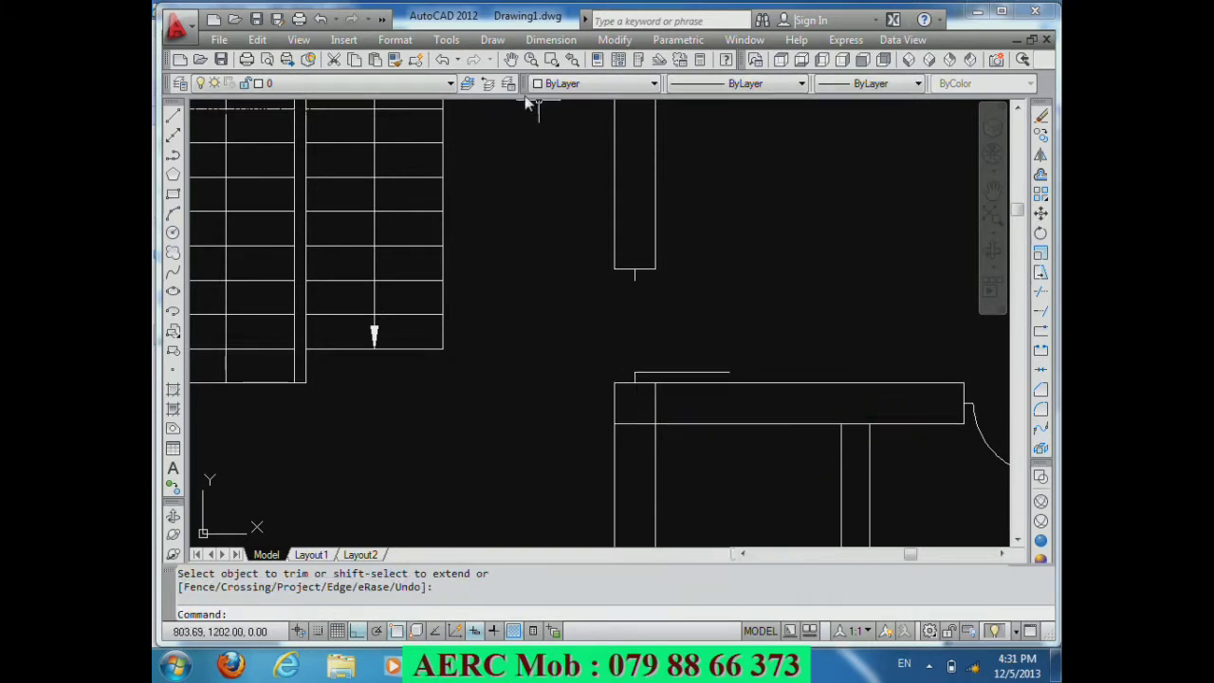
click(492, 41)
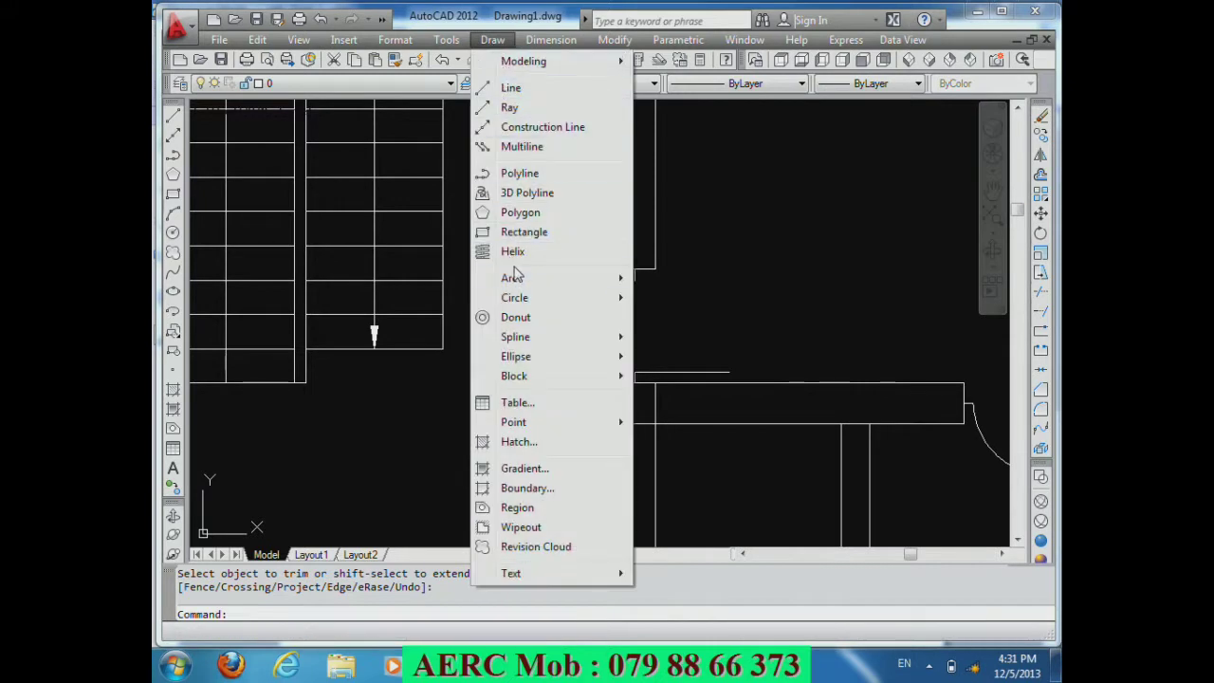
Step: Attempt a Start, End, Direction arc from the line end, then undo and cancel it
click(711, 387)
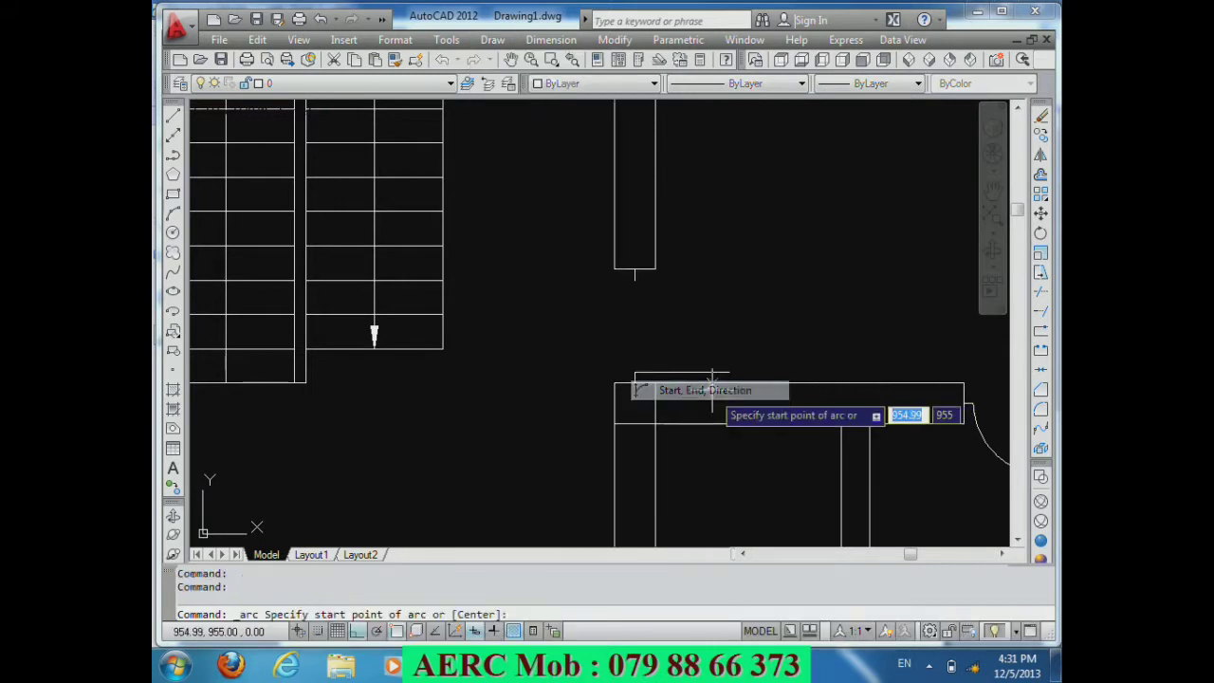
click(726, 371)
click(728, 273)
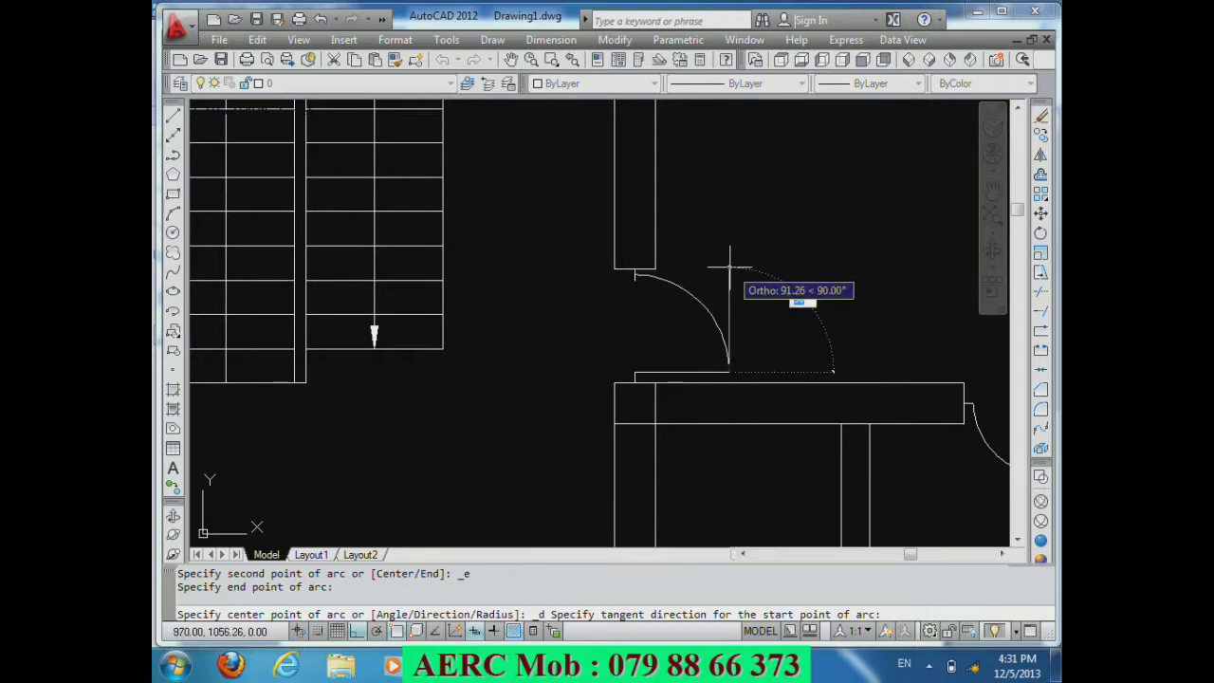
key(ctrl+z)
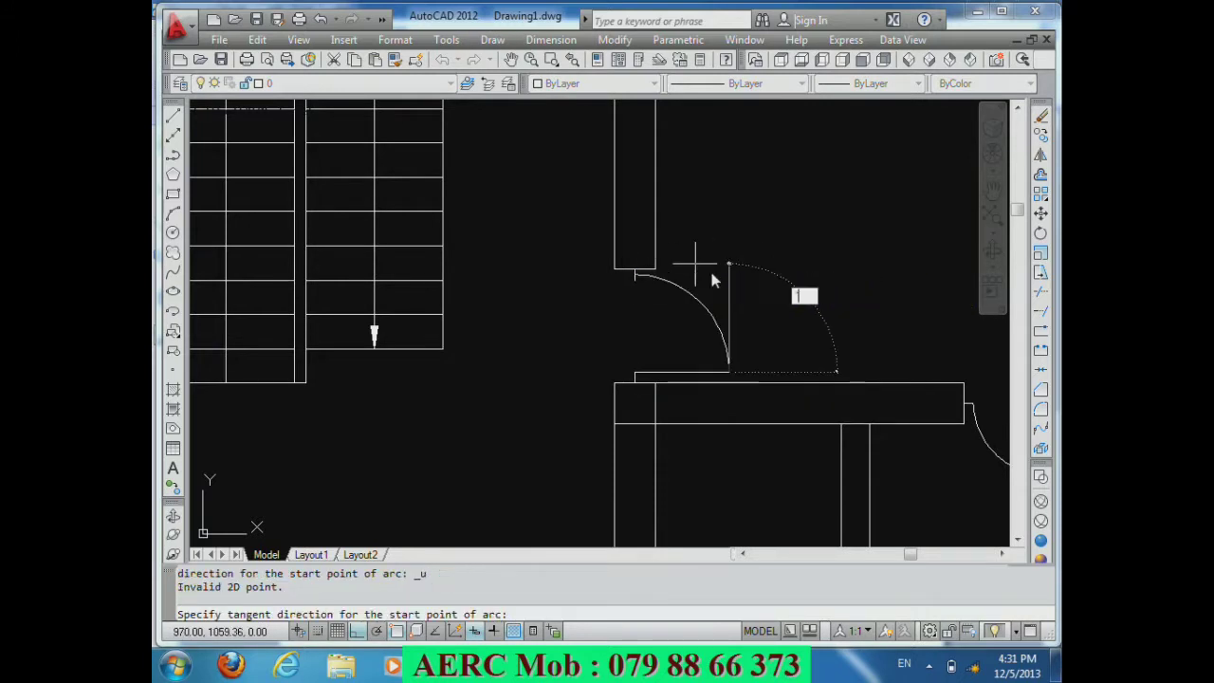
key(Escape)
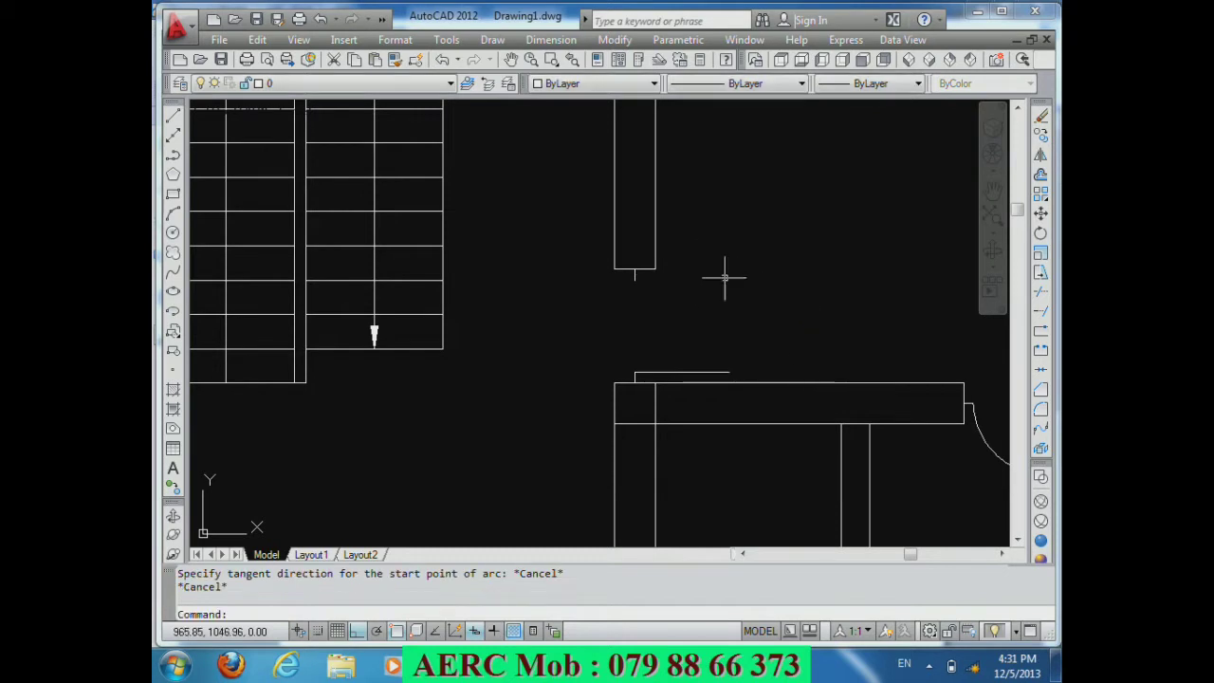
Step: Draw a Start, End, Direction quarter-circle swing arc from the door line to the jamb
click(506, 42)
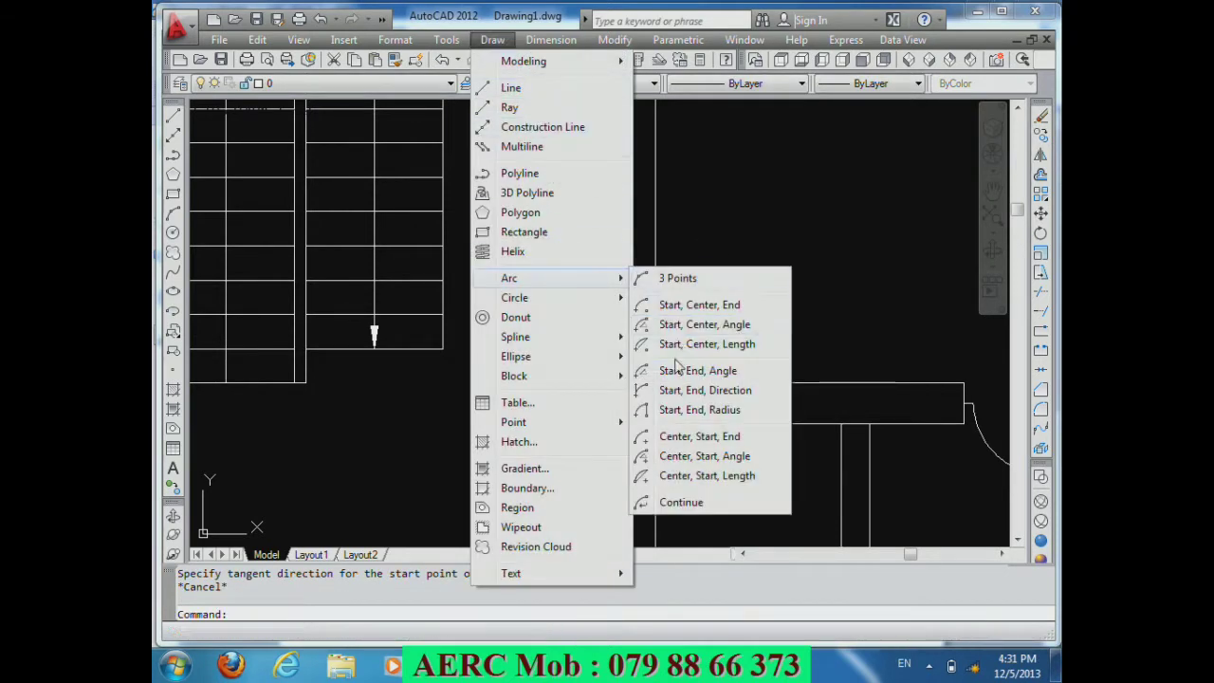
click(683, 395)
click(729, 371)
click(637, 283)
click(591, 293)
scroll(607, 284, down, 5)
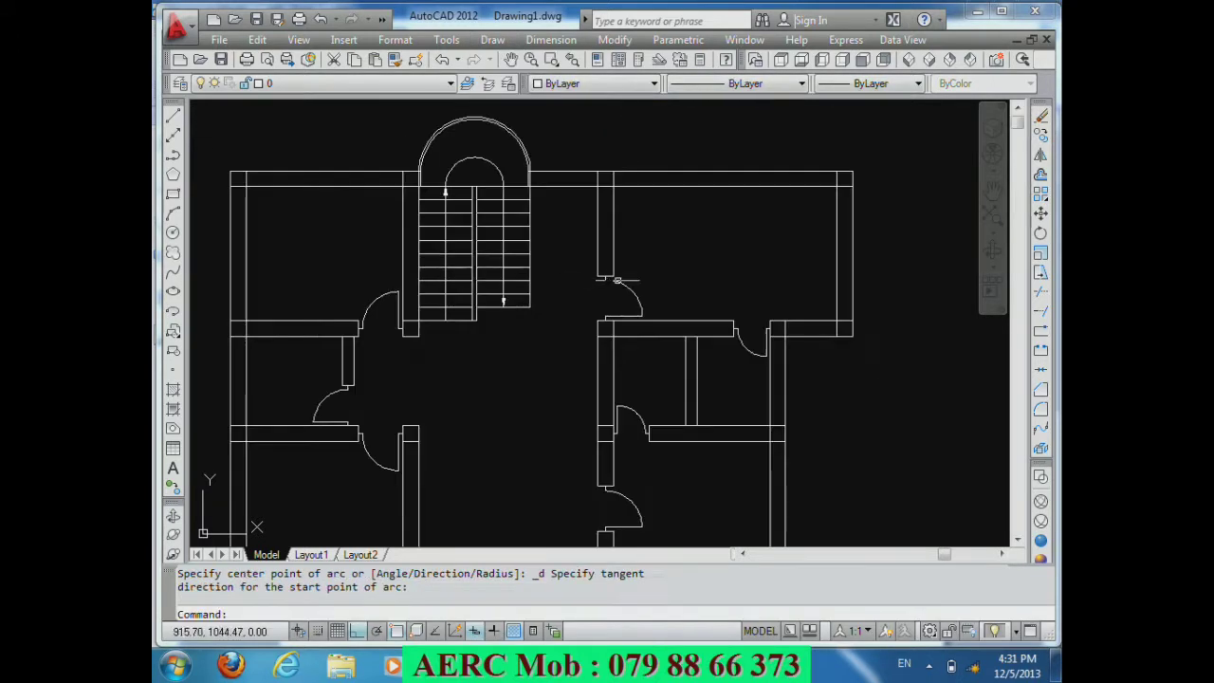
Step: Draw a 100-unit edge line down from the top wall just right of the staircase arch
right_click(582, 256)
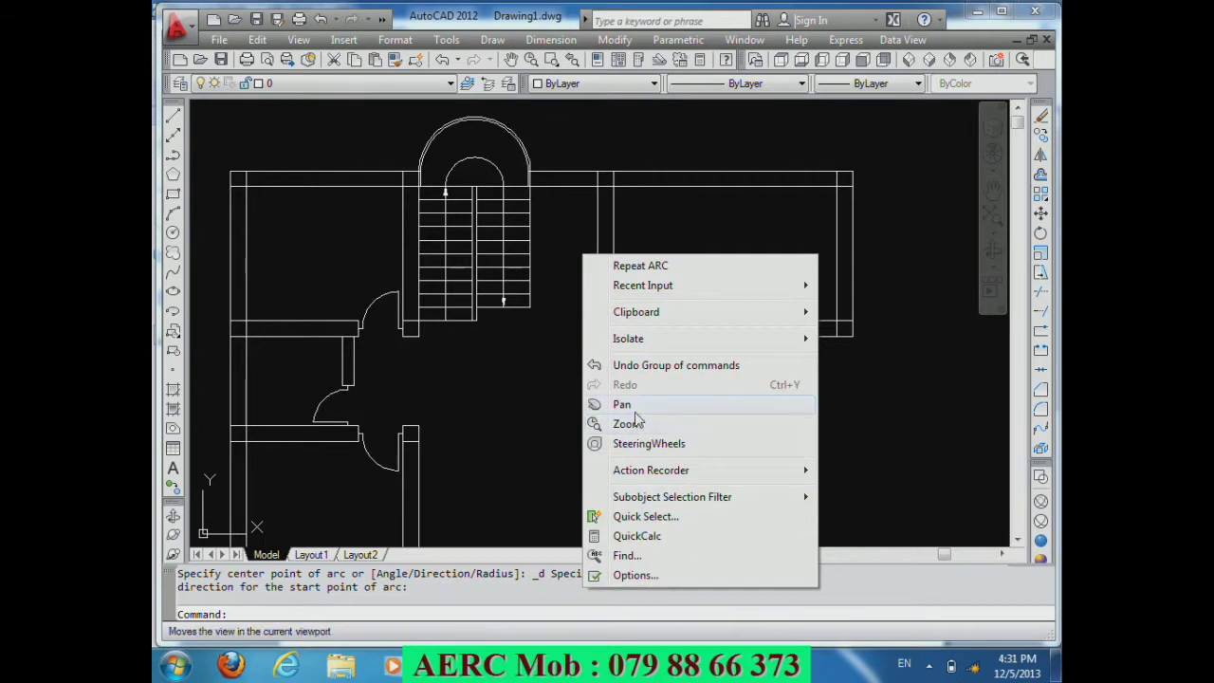
click(623, 402)
mouse_move(638, 341)
mouse_down()
mouse_move(638, 367)
mouse_move(658, 195)
mouse_up()
mouse_move(607, 323)
mouse_down()
mouse_move(599, 214)
mouse_move(598, 380)
mouse_up()
drag(597, 259, 597, 371)
right_click(588, 273)
click(626, 332)
mouse_move(601, 233)
mouse_down()
mouse_move(544, 397)
mouse_move(583, 225)
mouse_up()
mouse_move(559, 360)
mouse_down()
mouse_move(544, 298)
mouse_move(551, 245)
mouse_up()
mouse_move(561, 292)
mouse_down()
mouse_move(558, 343)
mouse_move(566, 306)
mouse_up()
right_click(565, 311)
click(602, 341)
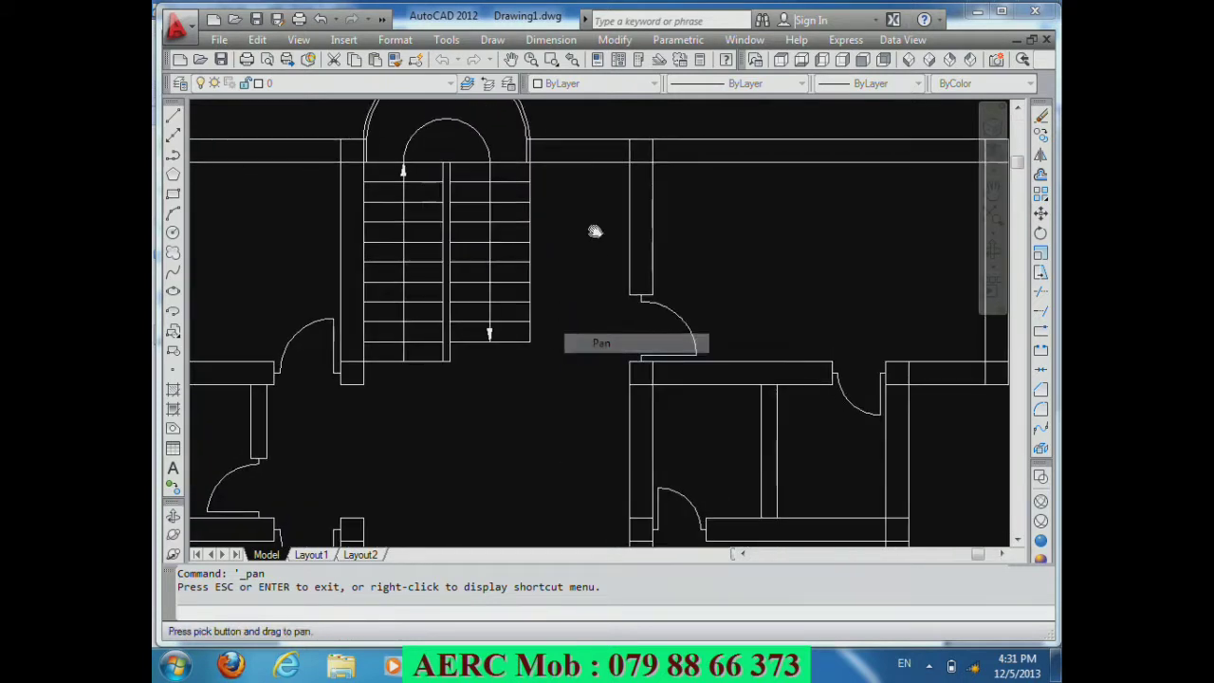
drag(595, 231, 569, 352)
key(Escape)
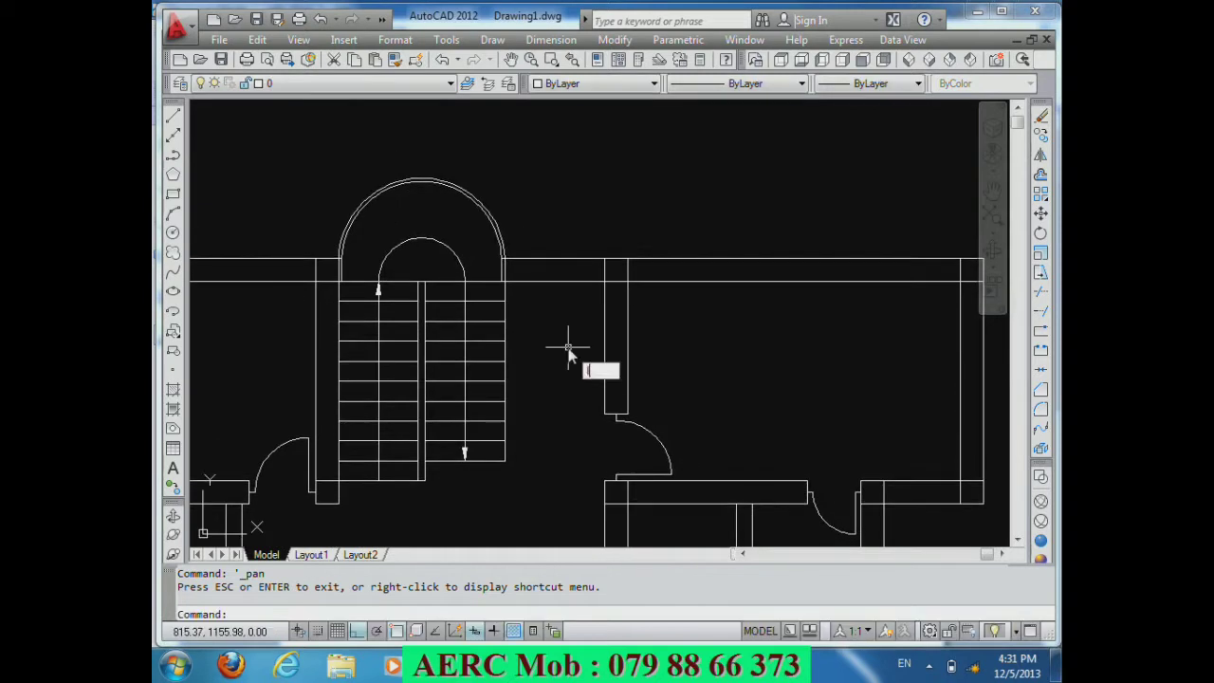
text(l)
key(Return)
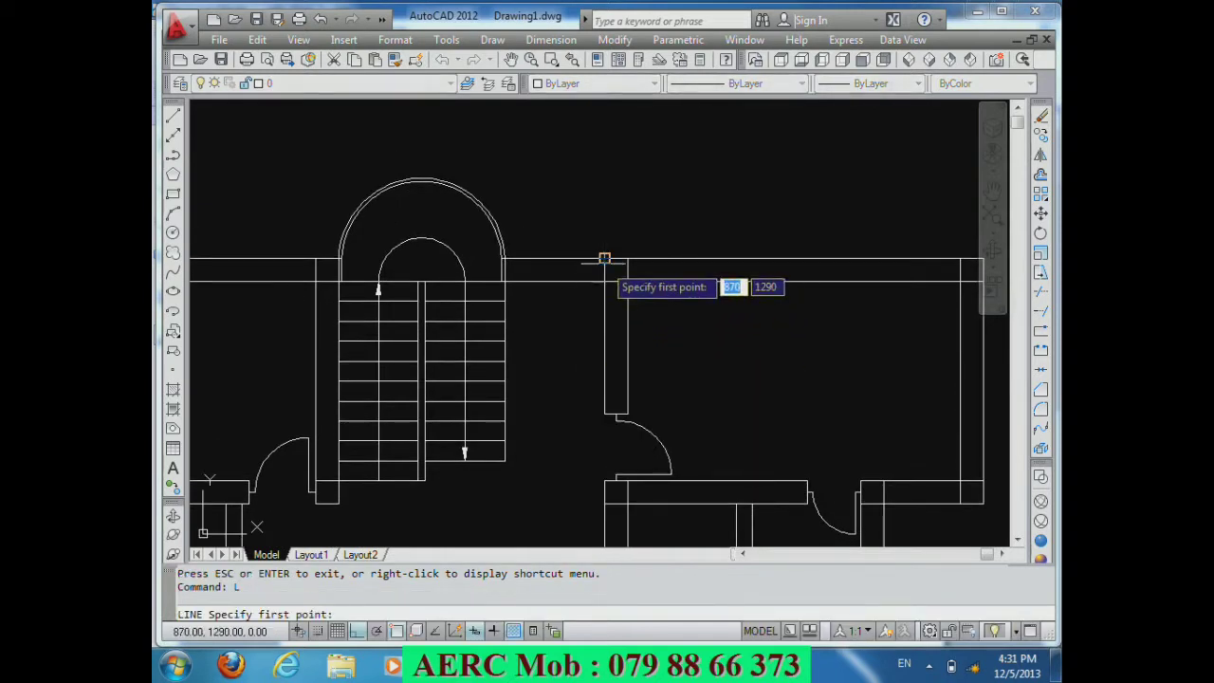
click(604, 258)
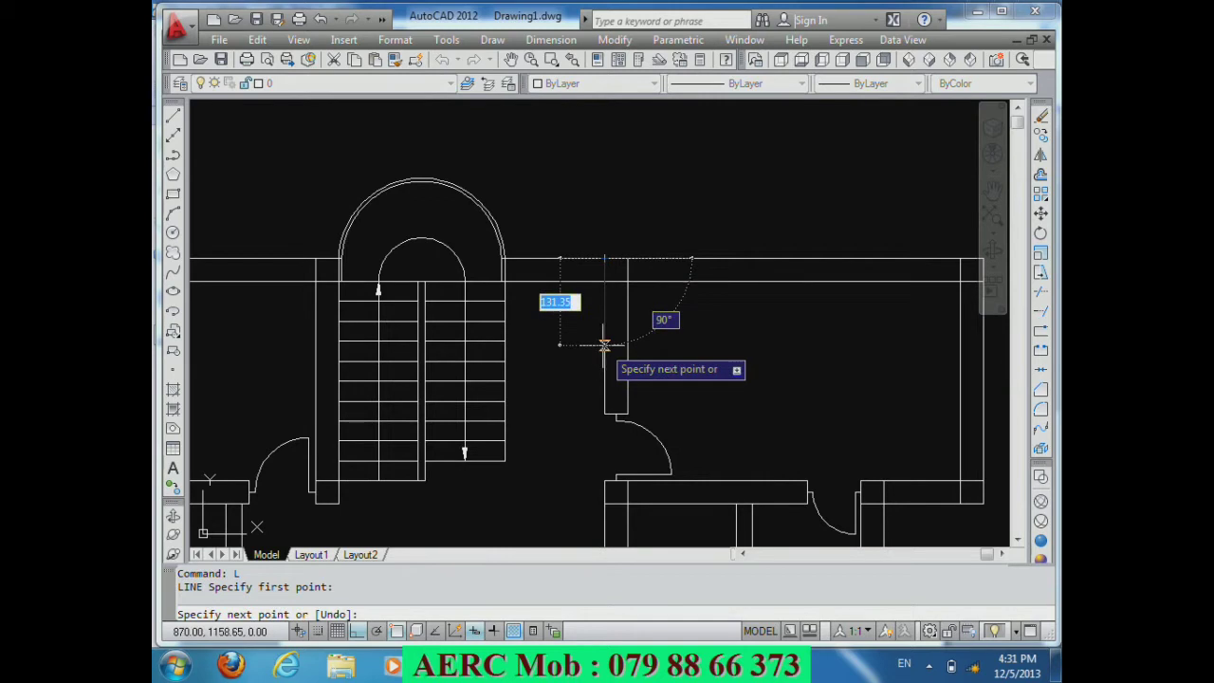
key(Return)
key(Return)
Step: Offset the edge line 100 units to the left for the opening's other side
key(Return)
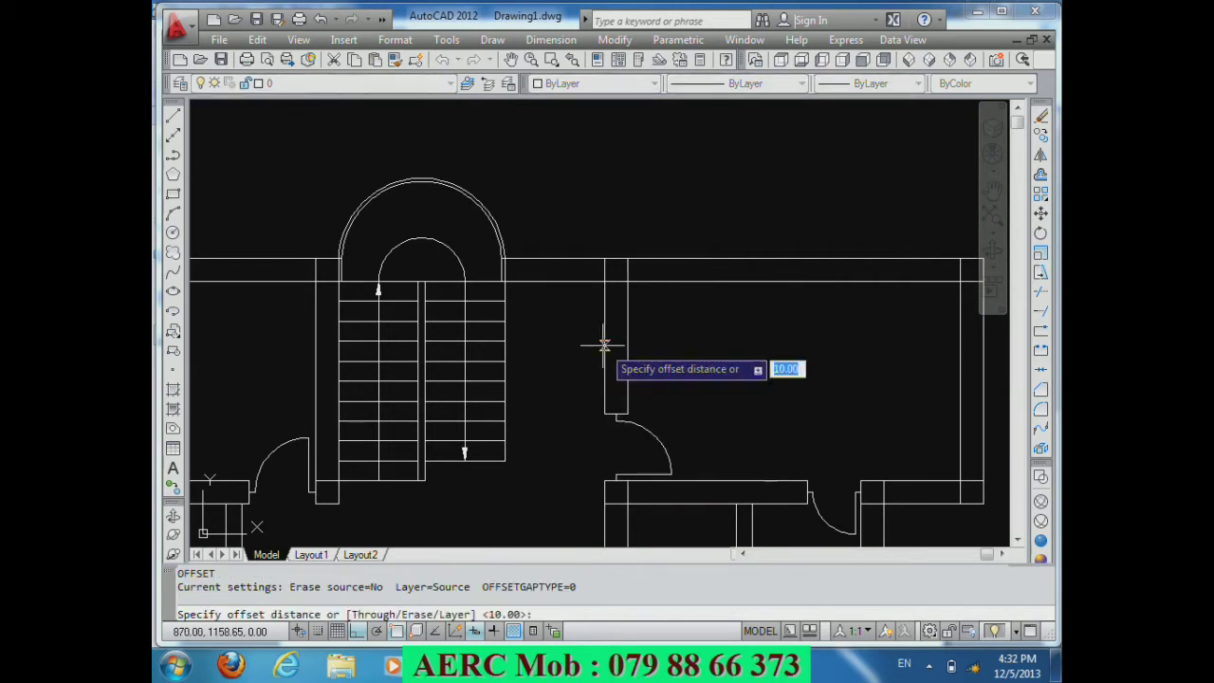
key(Return)
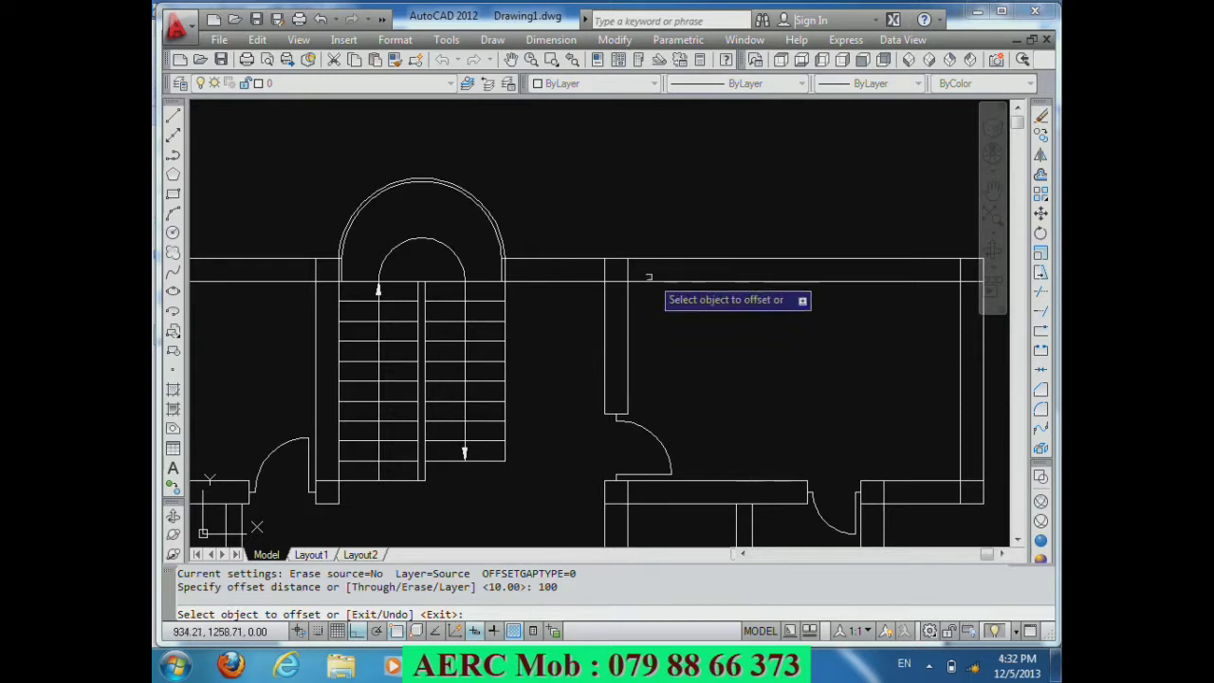
click(603, 302)
click(548, 322)
key(Return)
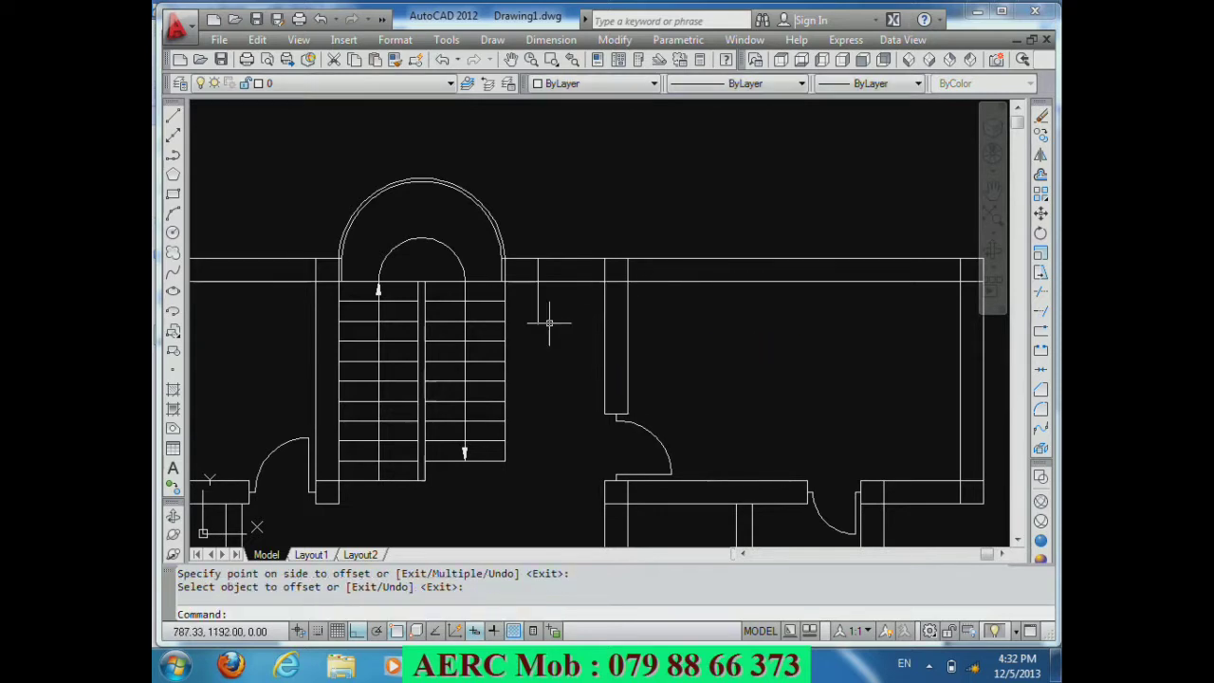
text(TR)
Step: Trim the wall lines between the two edges and the edge lines hanging below the wall
key(Return)
key(Return)
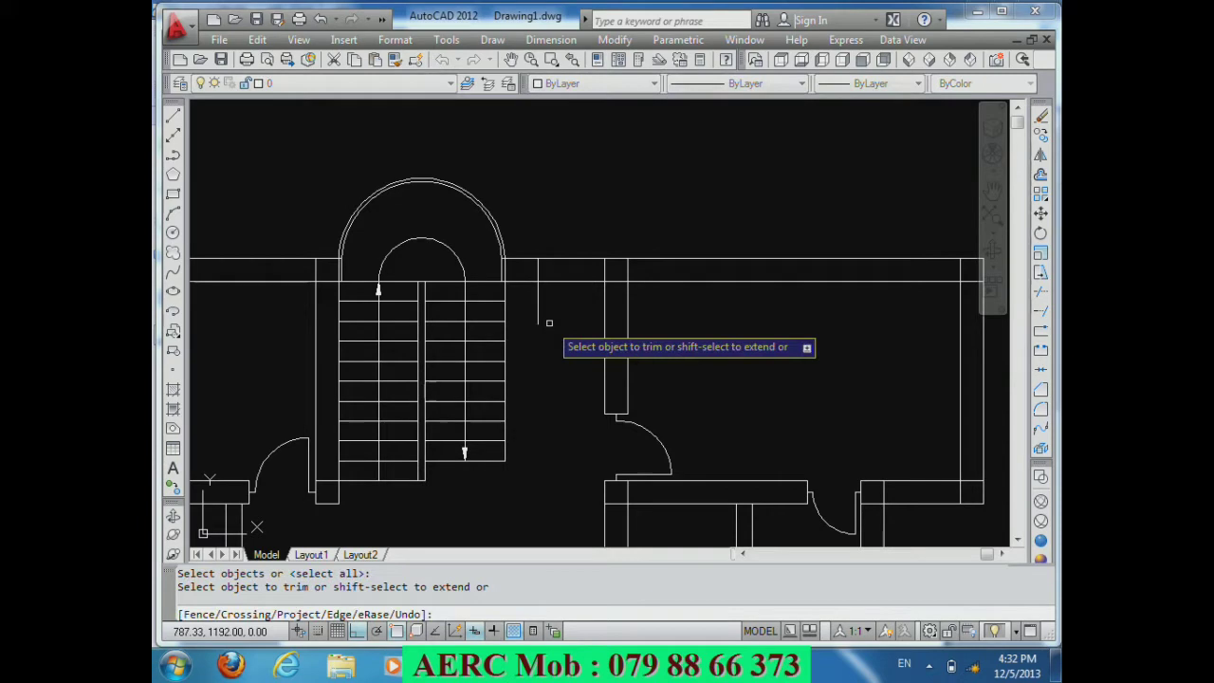
click(563, 325)
click(547, 248)
click(527, 313)
click(580, 342)
key(Return)
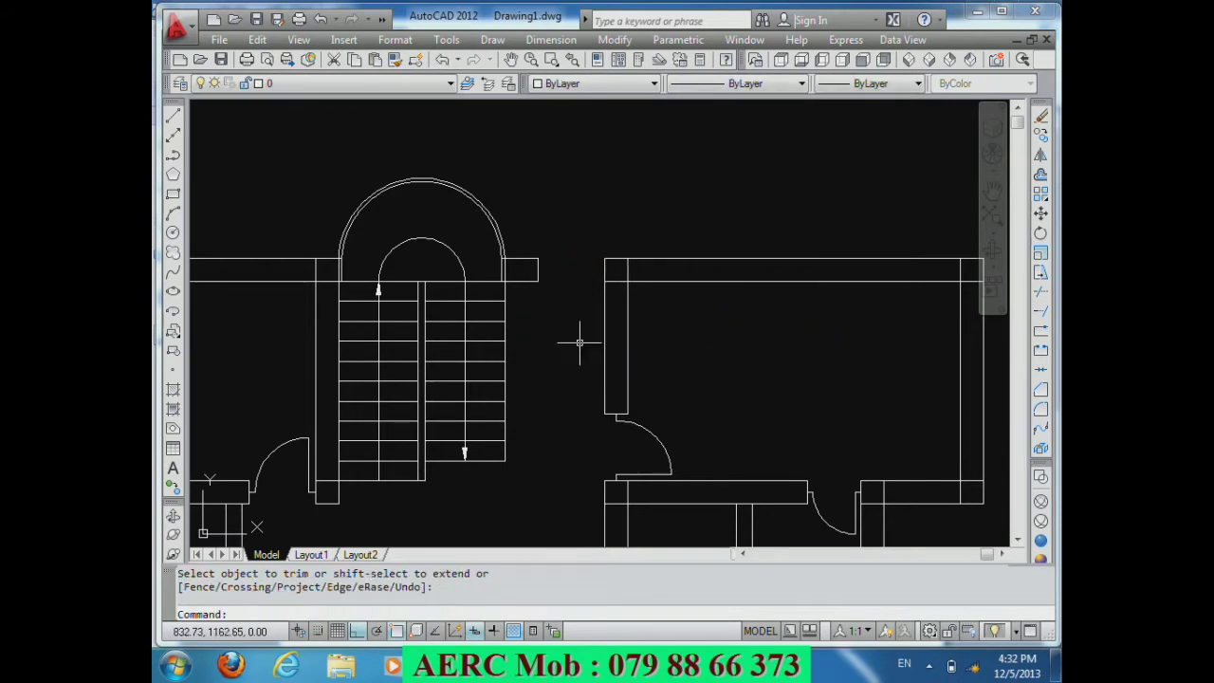
key(Return)
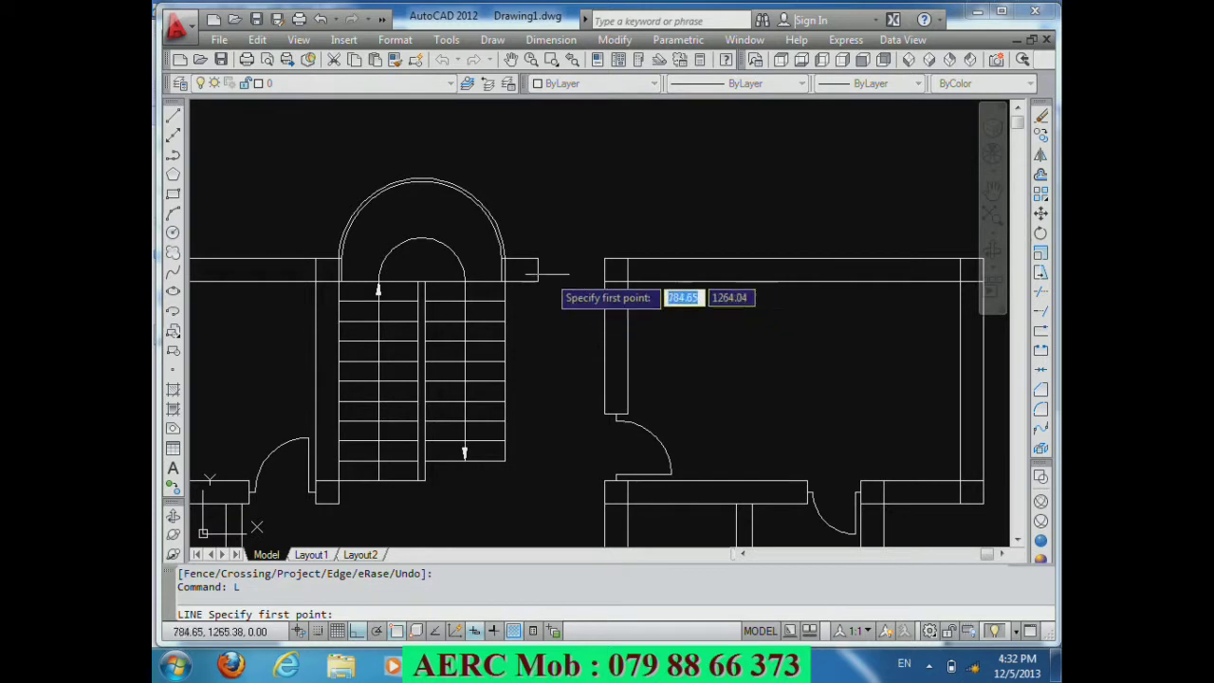
Step: Draw 10-unit jamb stubs at the opening's left and right wall ends
click(537, 270)
text(1)
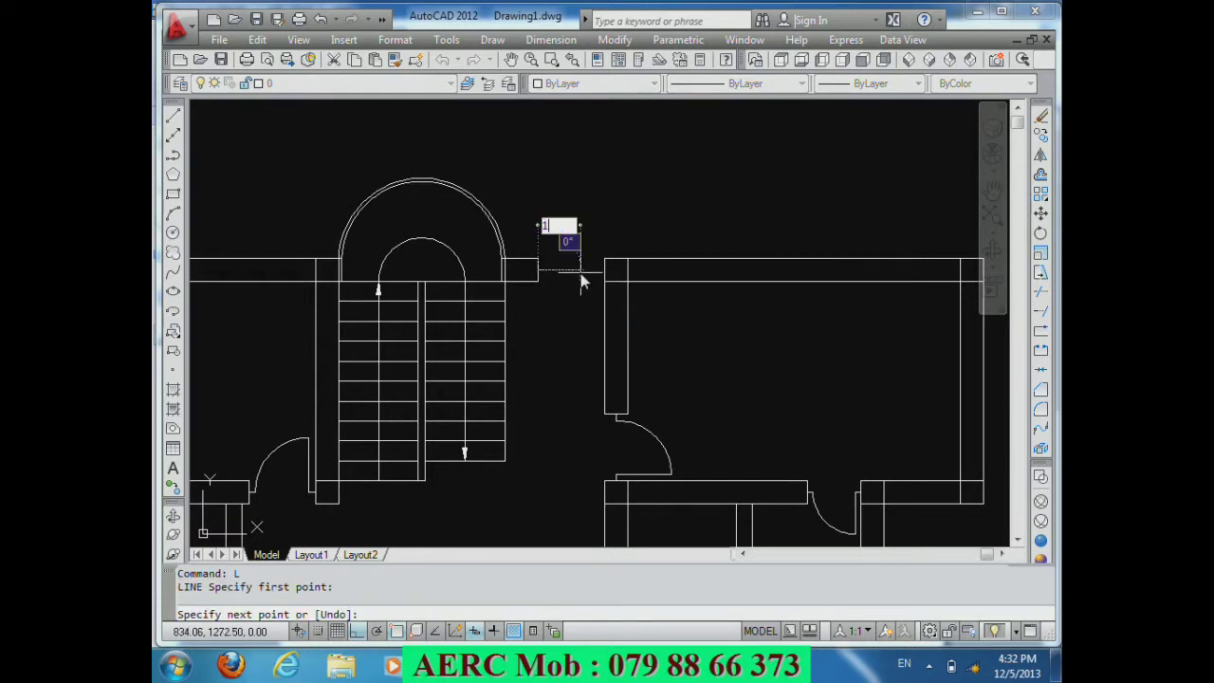
key(Return)
key(Return)
key(Return)
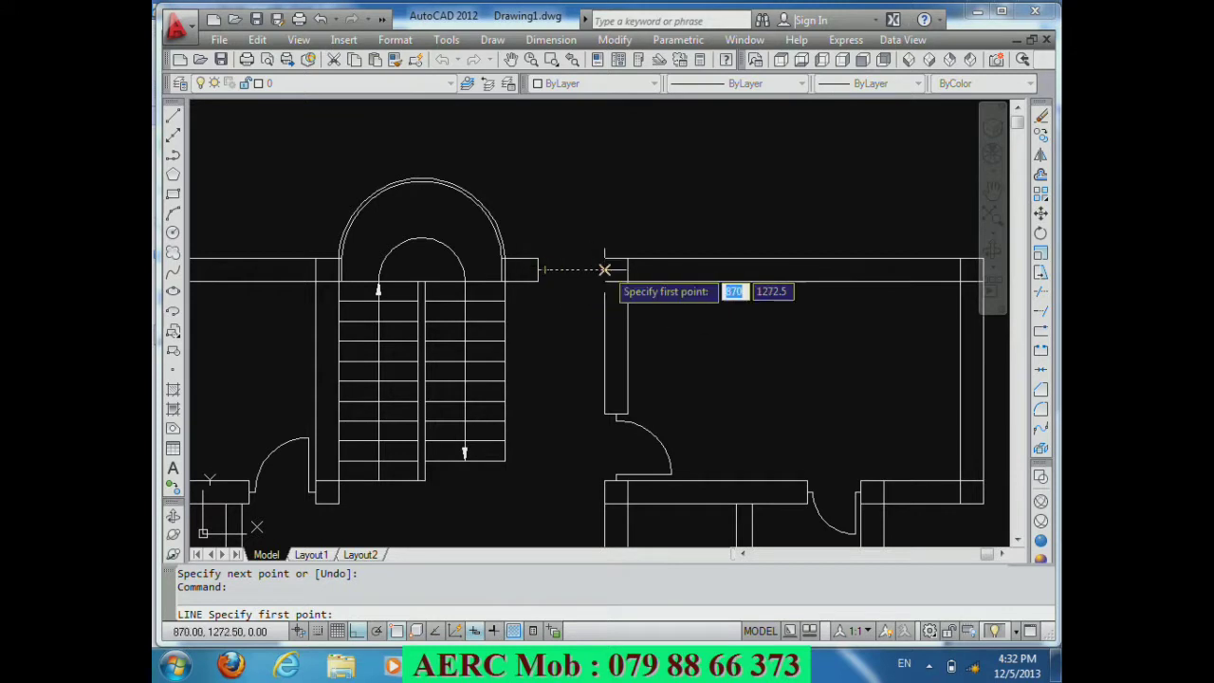
click(604, 269)
text(10)
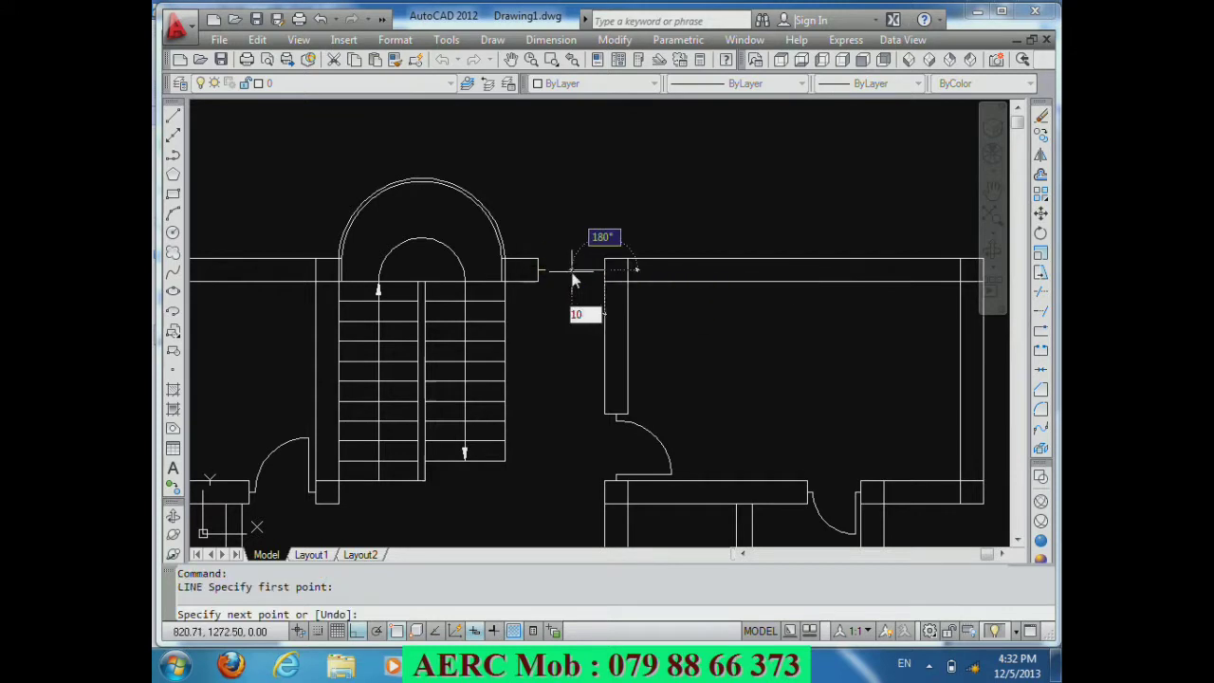
key(Return)
key(Return)
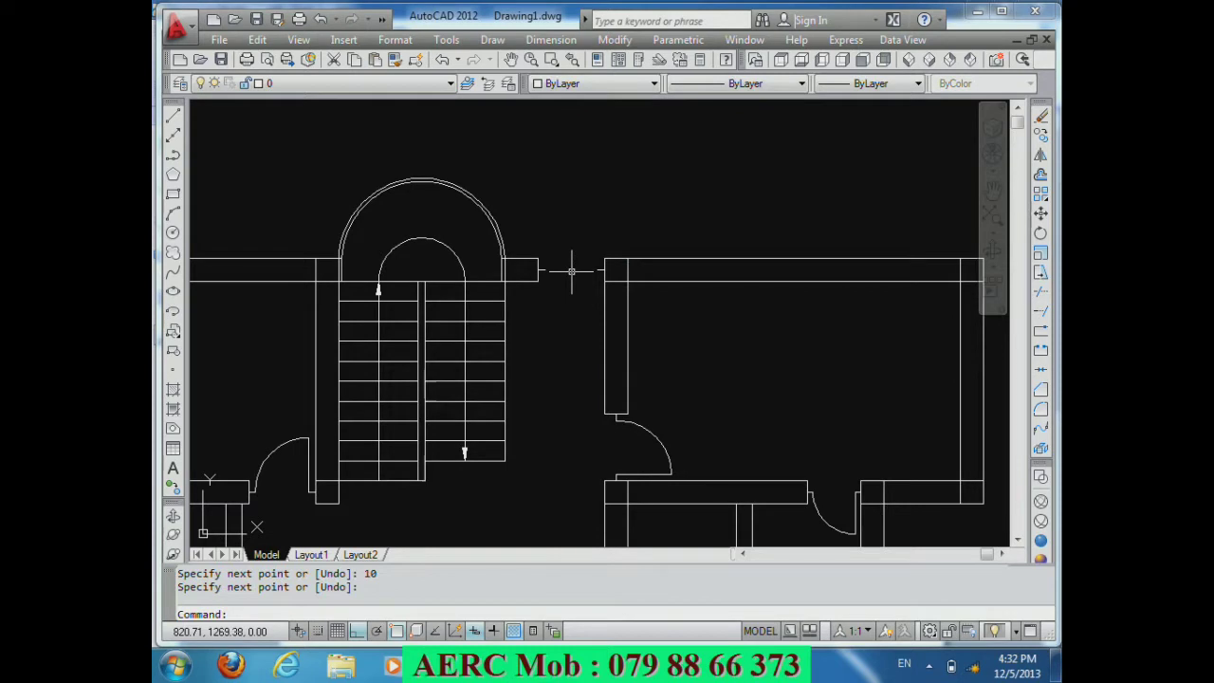
text(o)
key(Return)
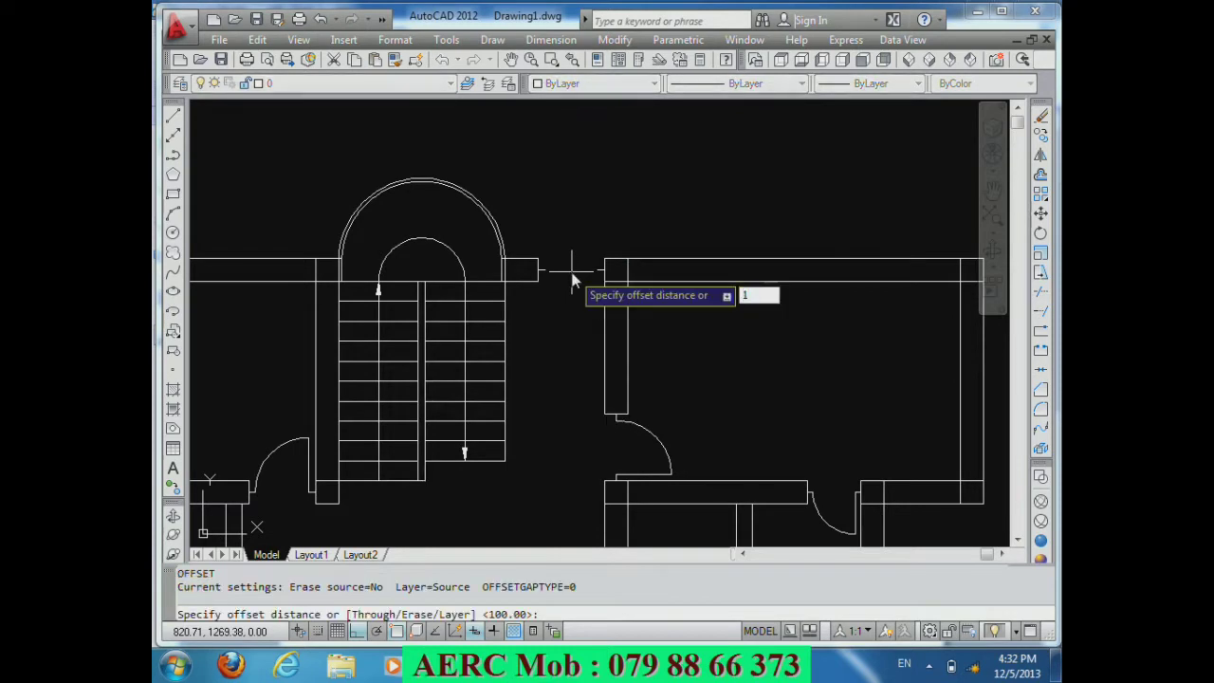
Step: Offset the right wall edge 10 units into the opening as the door leaf and delete the unwanted line
text(0)
key(Return)
click(596, 293)
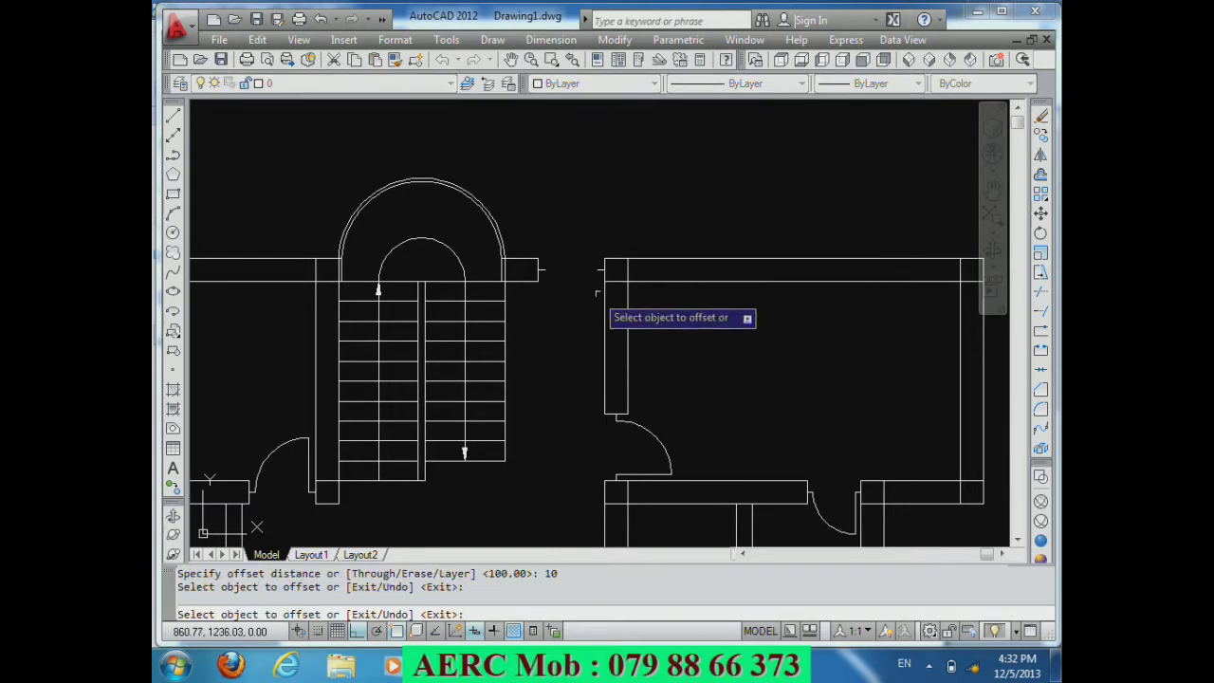
click(607, 294)
click(581, 294)
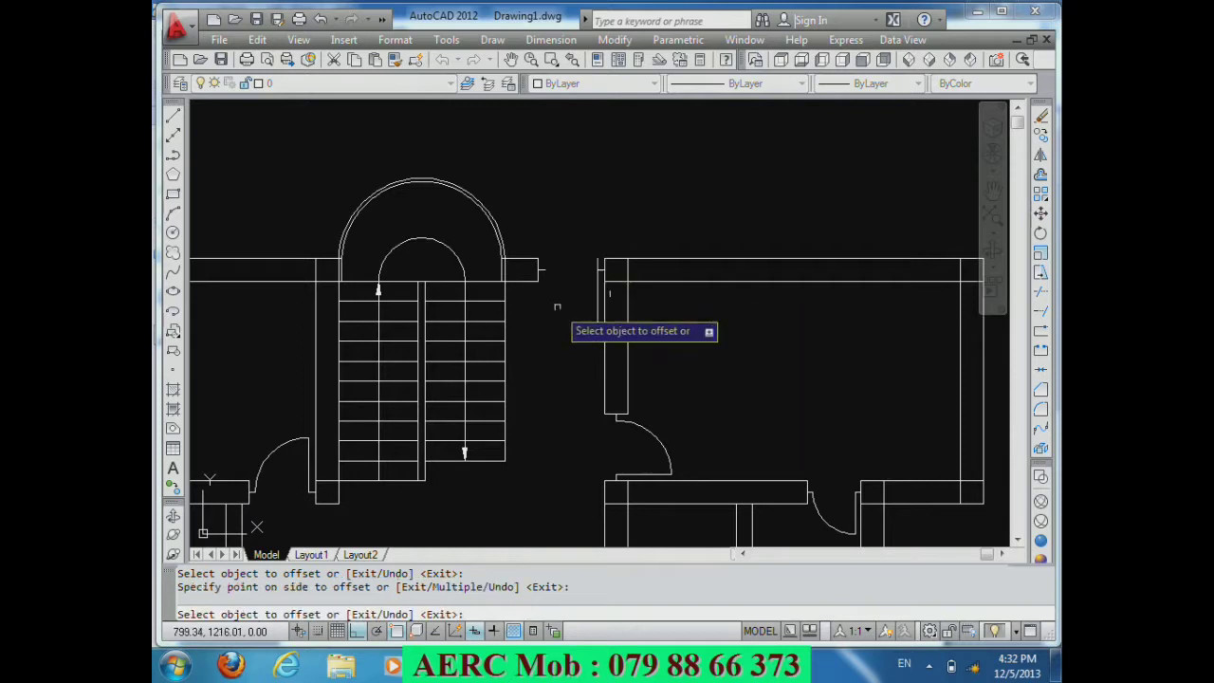
key(Return)
scroll(609, 258, up, 3)
scroll(610, 258, up, 2)
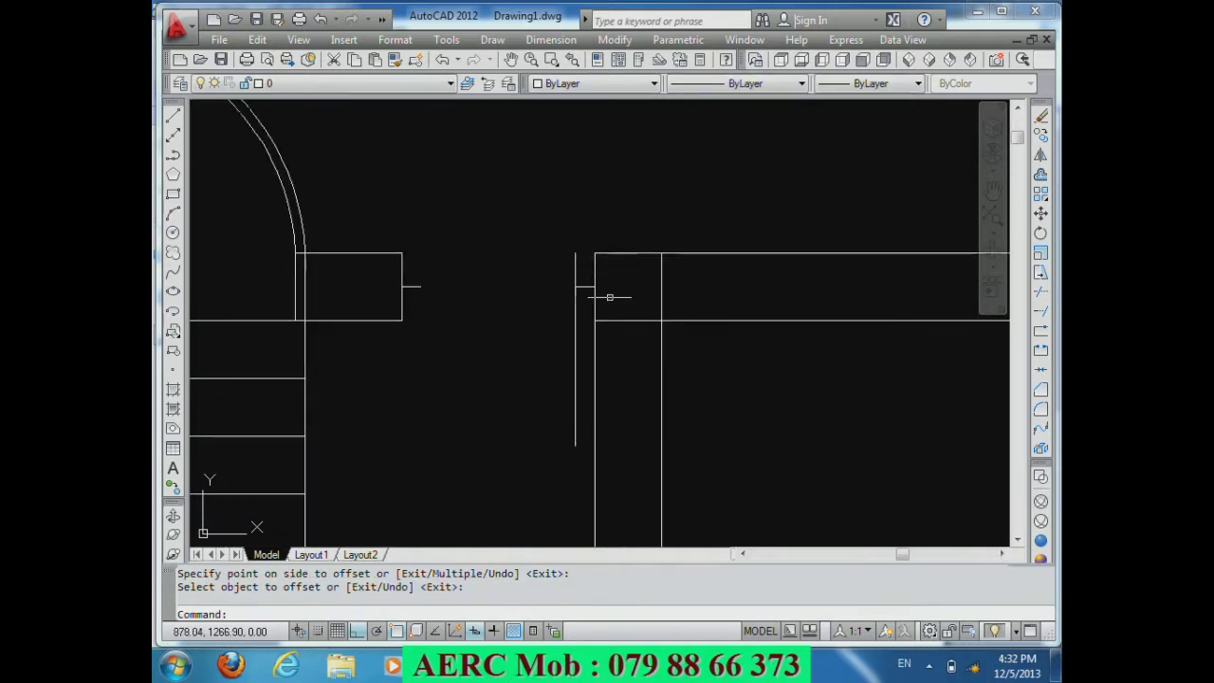
click(593, 297)
key(Delete)
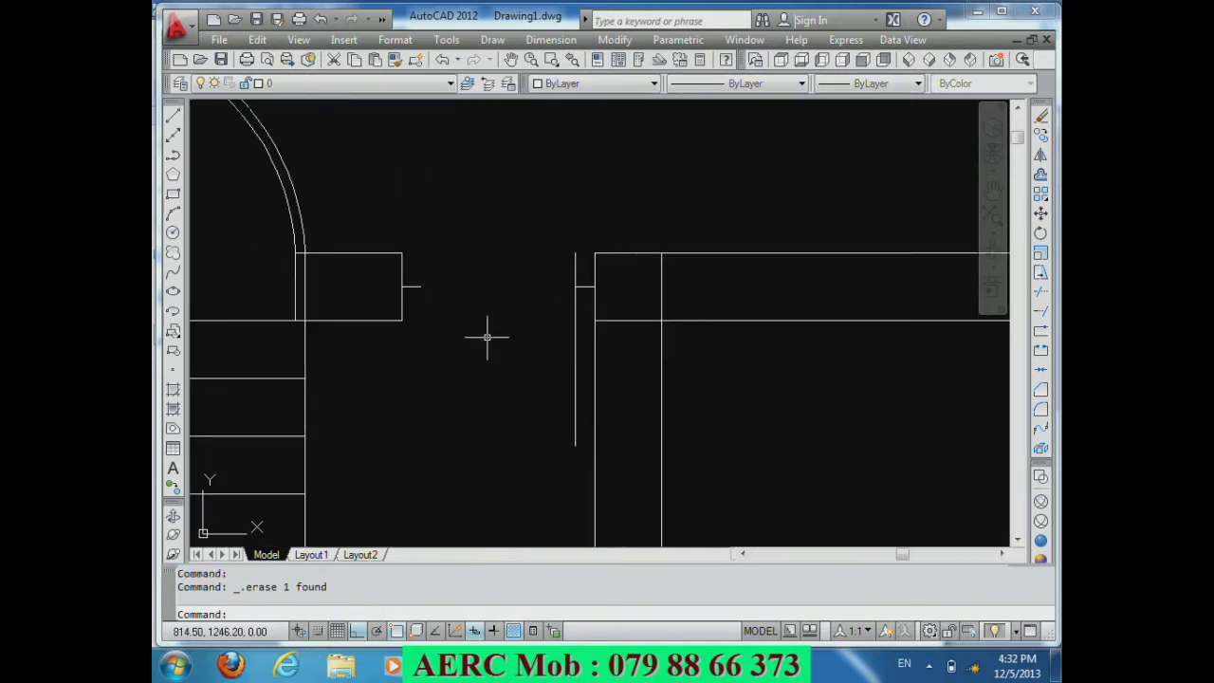
click(506, 43)
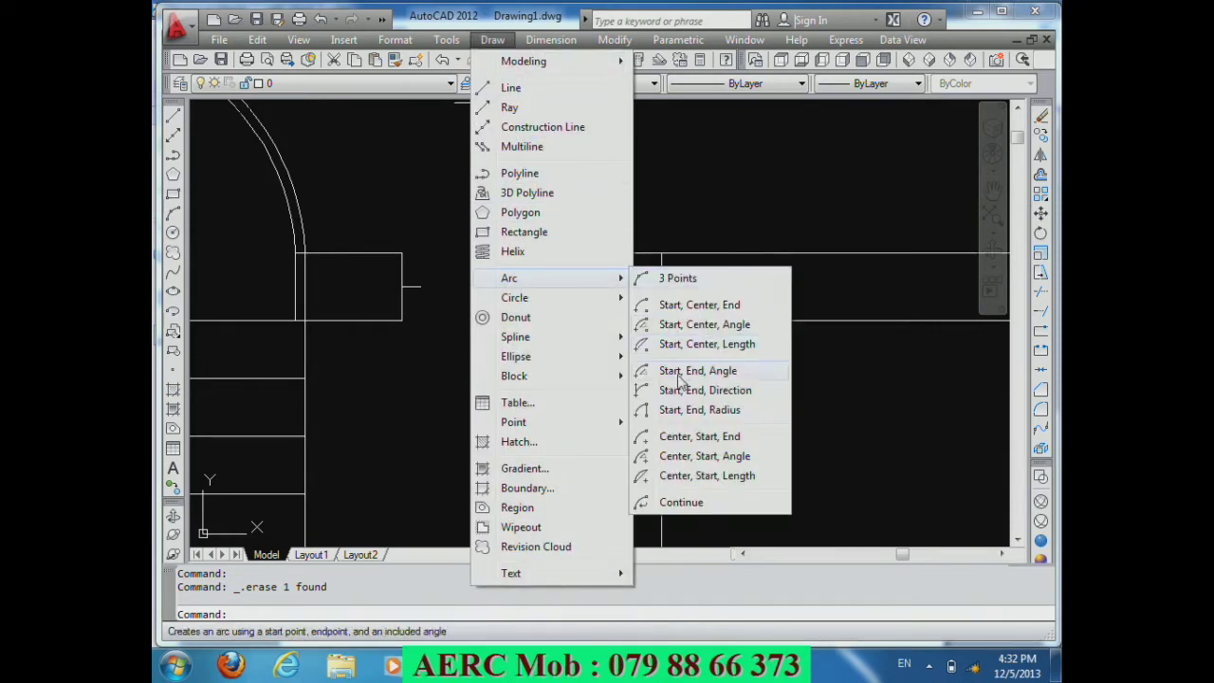
Step: Draw the swing arc from the left jamb stub to the door leaf's bottom and trim the leaf top
mouse_move(509, 278)
click(676, 390)
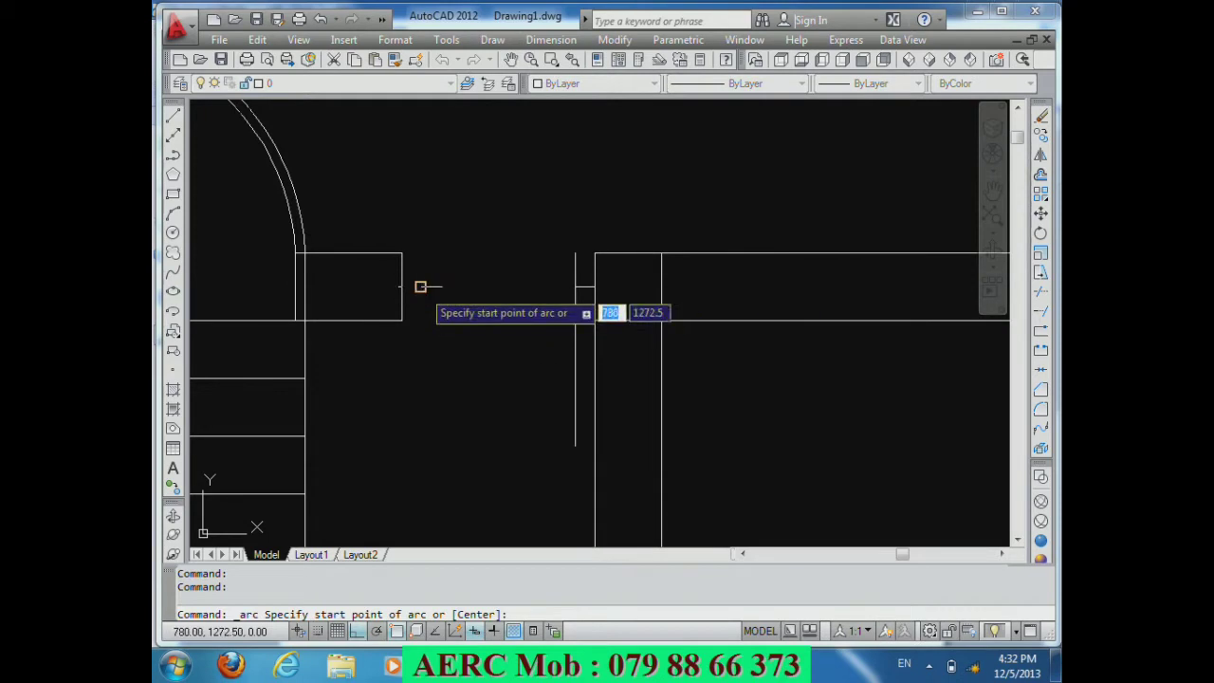
click(421, 285)
click(575, 444)
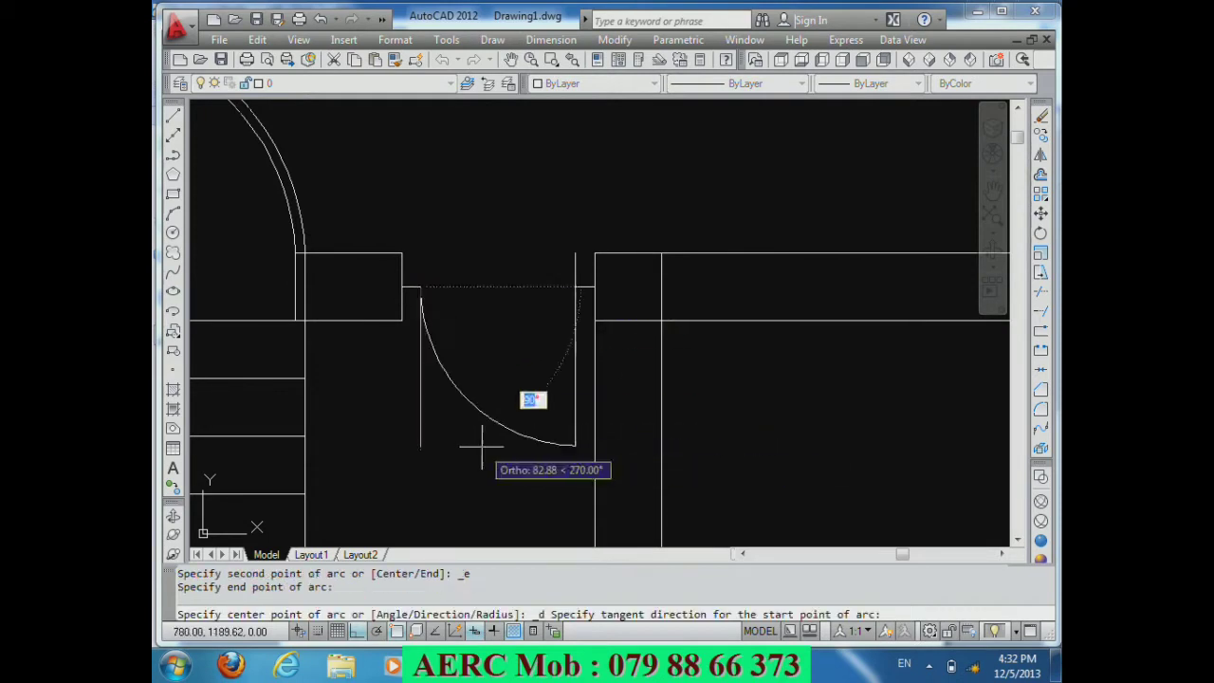
click(490, 428)
key(Return)
key(Return)
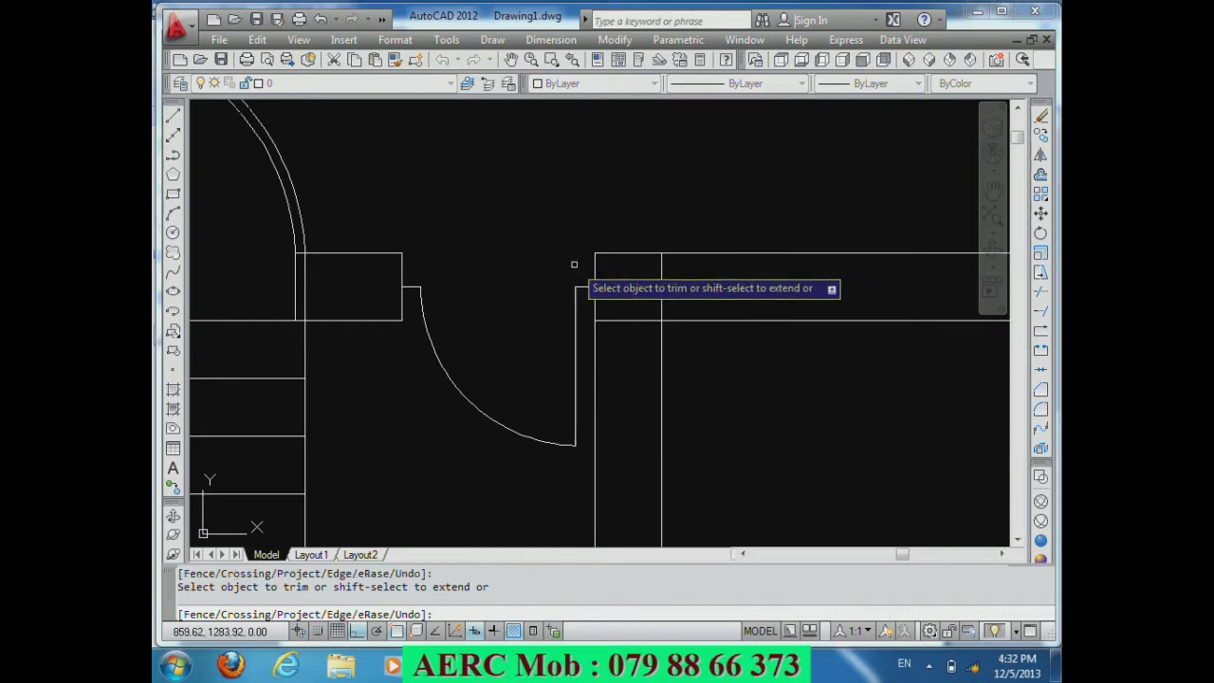
right_click(544, 257)
click(580, 269)
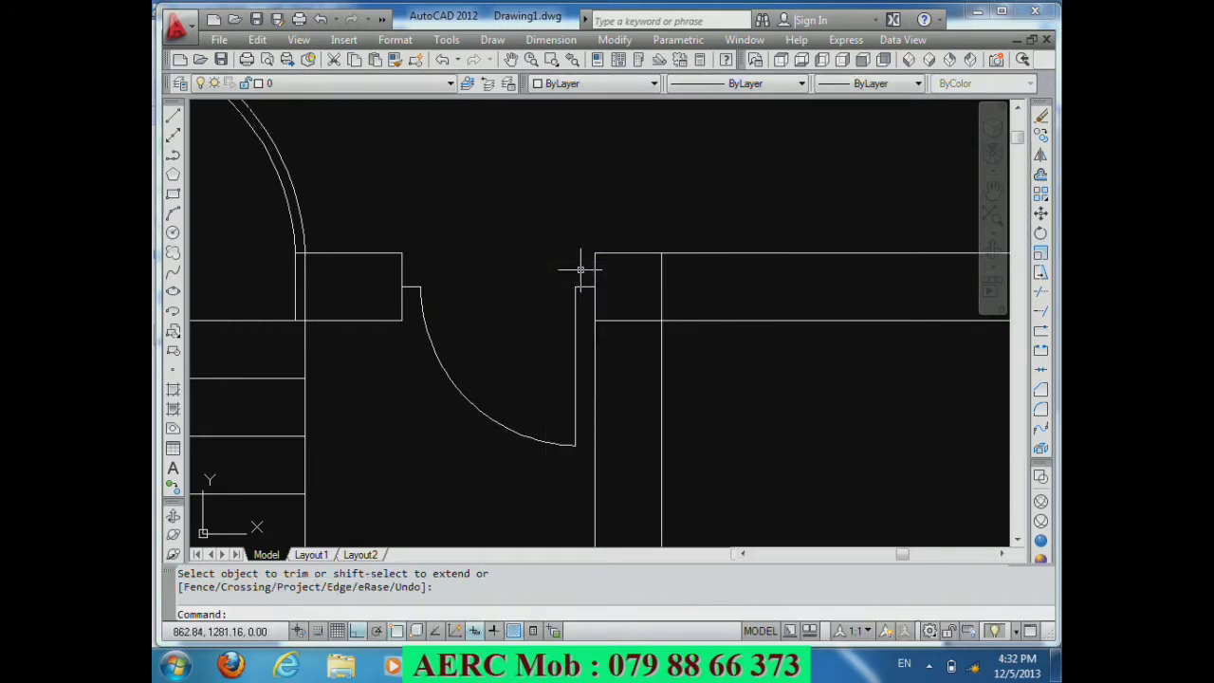
text(z)
Step: Zoom to extents with Z, E to fit the whole floor plan in view
key(Return)
text(e)
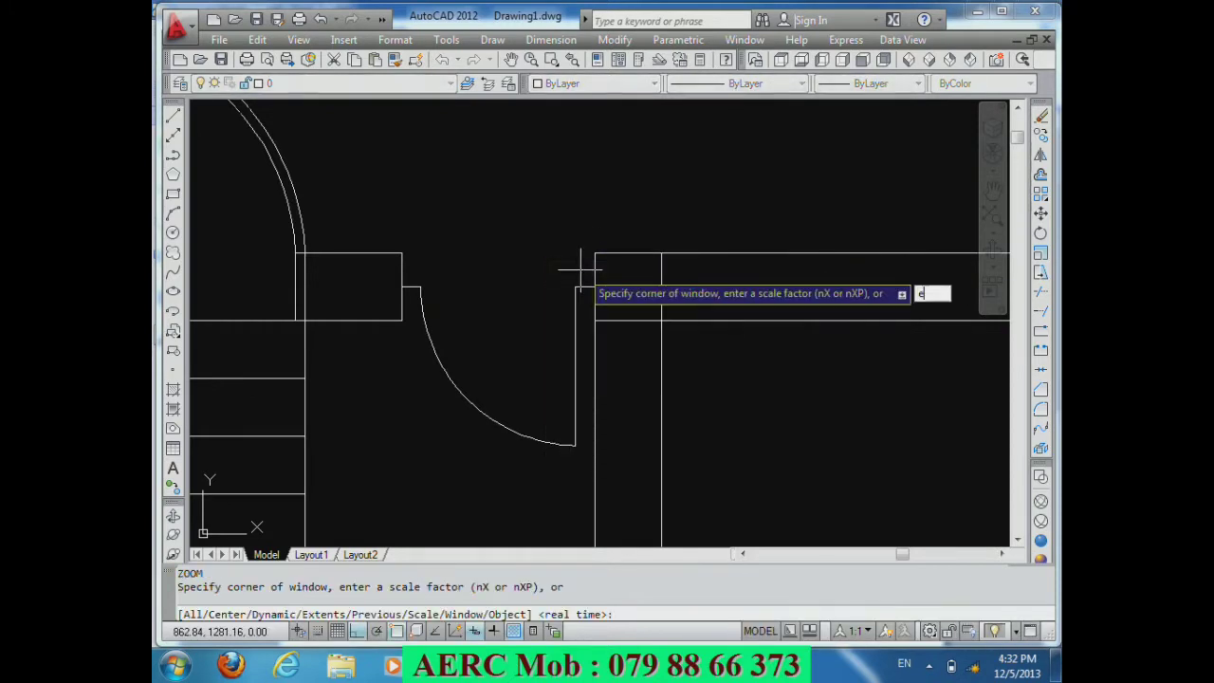
key(Return)
key(Return)
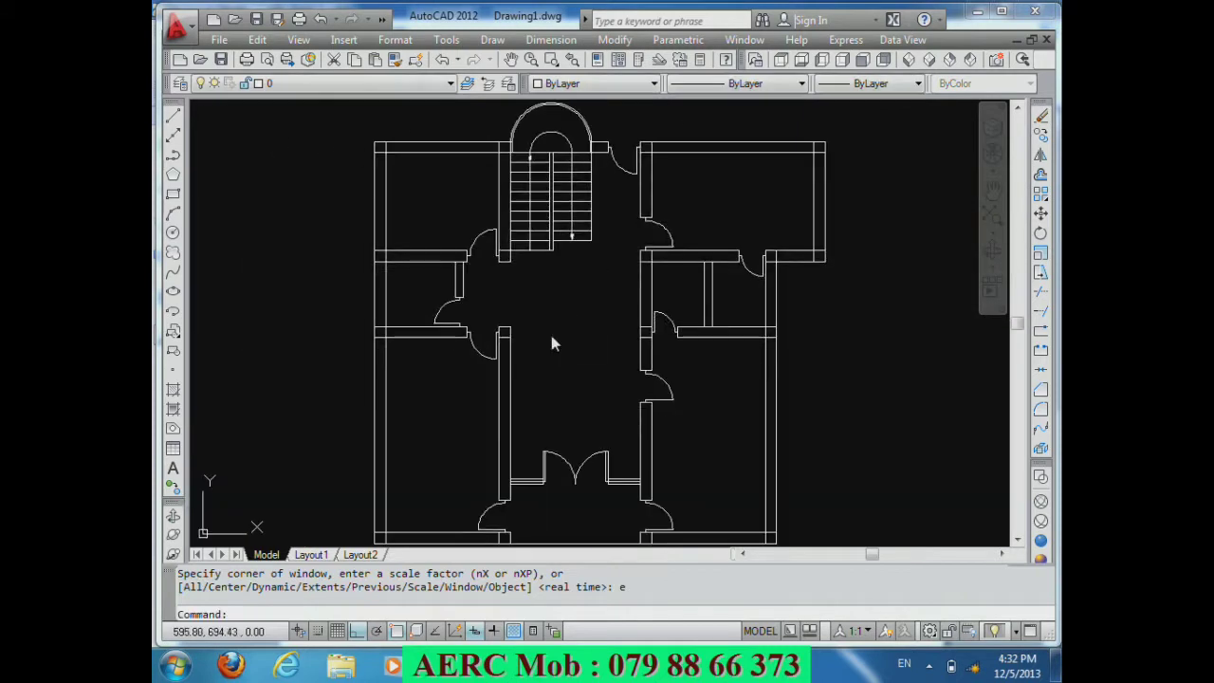
right_click(555, 343)
click(580, 172)
mouse_move(577, 184)
mouse_down()
mouse_move(528, 225)
mouse_move(523, 262)
mouse_move(550, 271)
mouse_up()
right_click(555, 271)
click(578, 284)
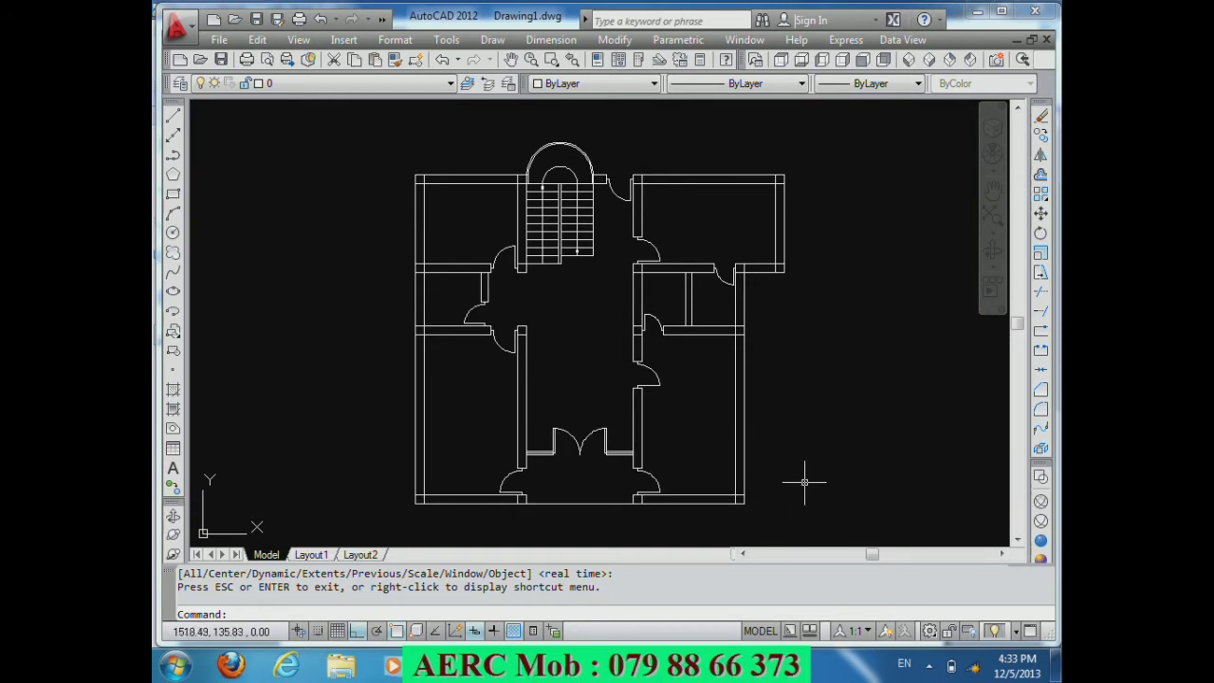
click(929, 664)
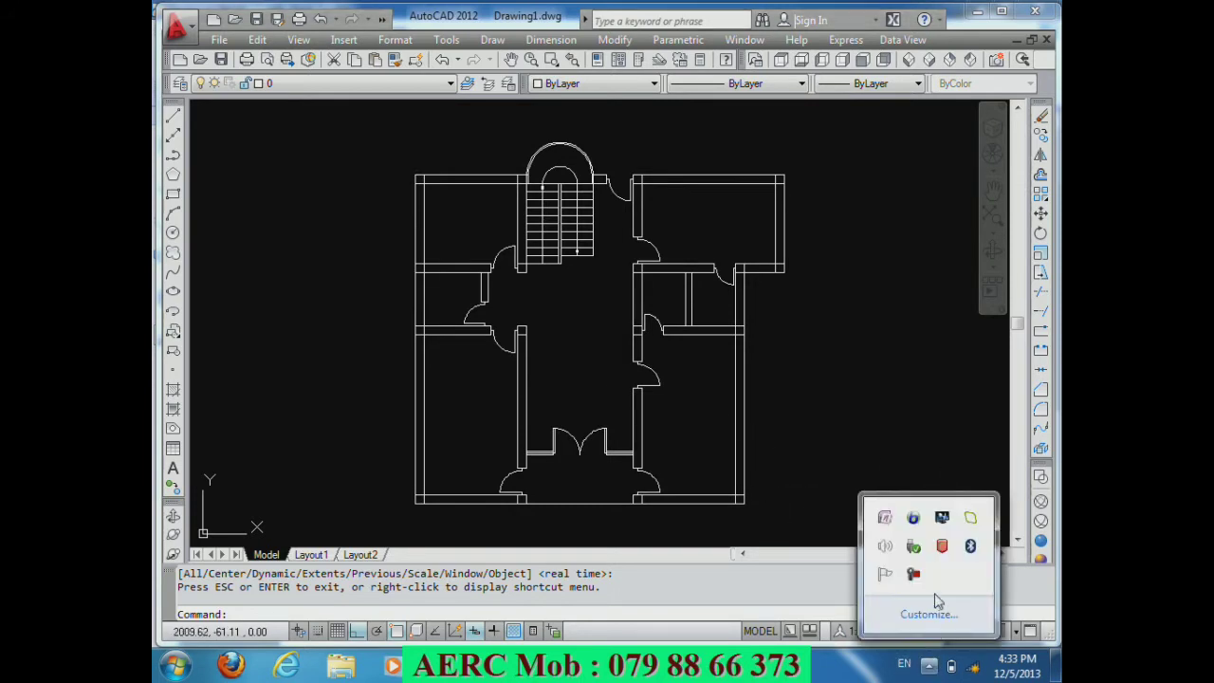
click(916, 579)
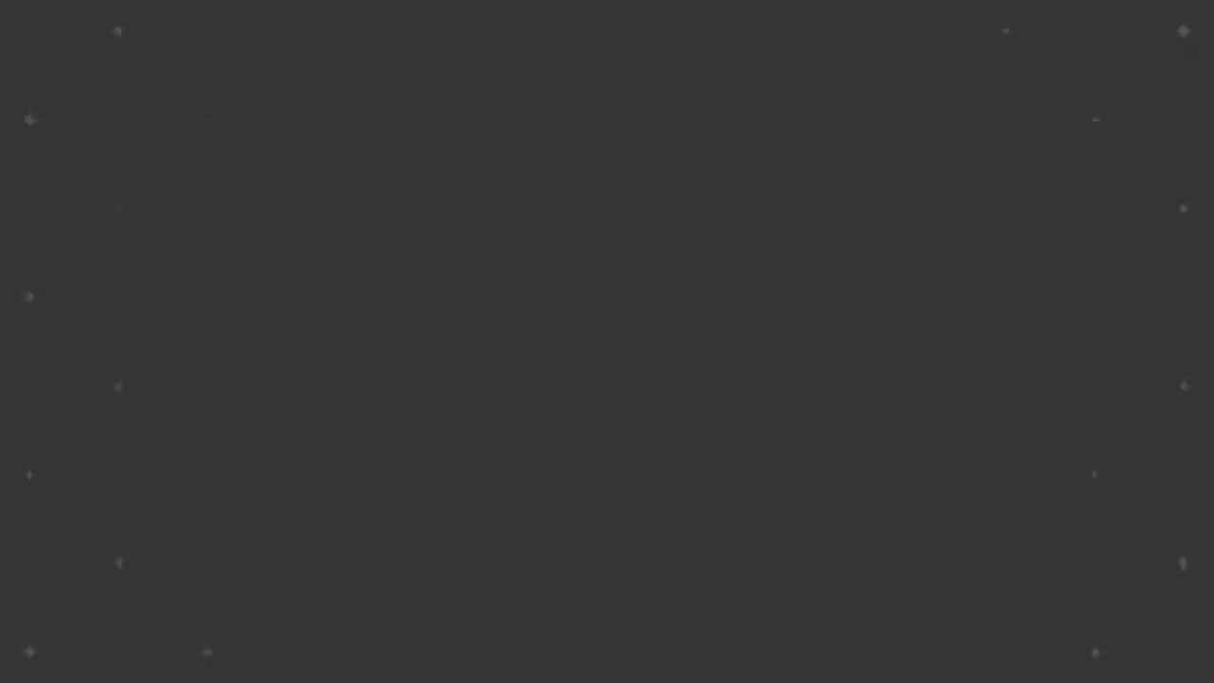